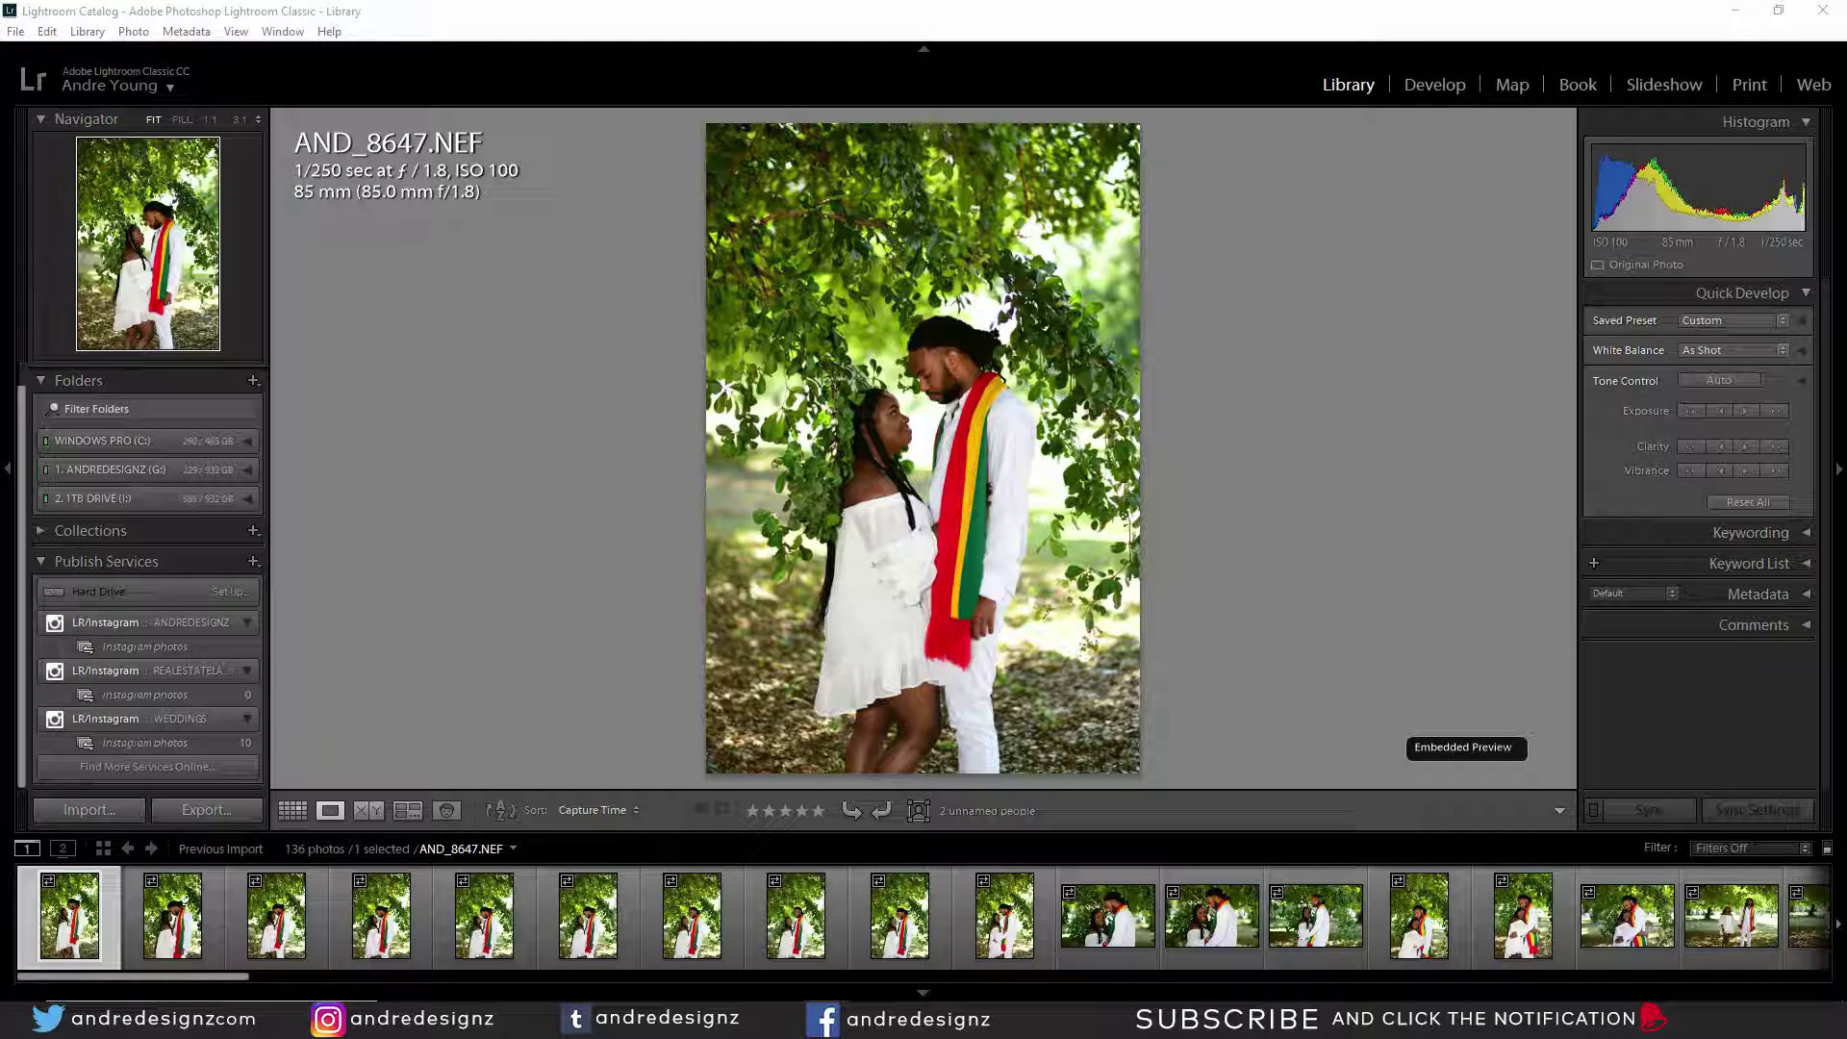
# Browse the imported set from the opening vertical portraits to the horizontal close-up AND_8658.NEF.
pyautogui.click(176, 883)
pyautogui.press('Right')
pyautogui.press('Right')
pyautogui.press('Right')
pyautogui.press('Right')
pyautogui.press('Right')
pyautogui.press('Right')
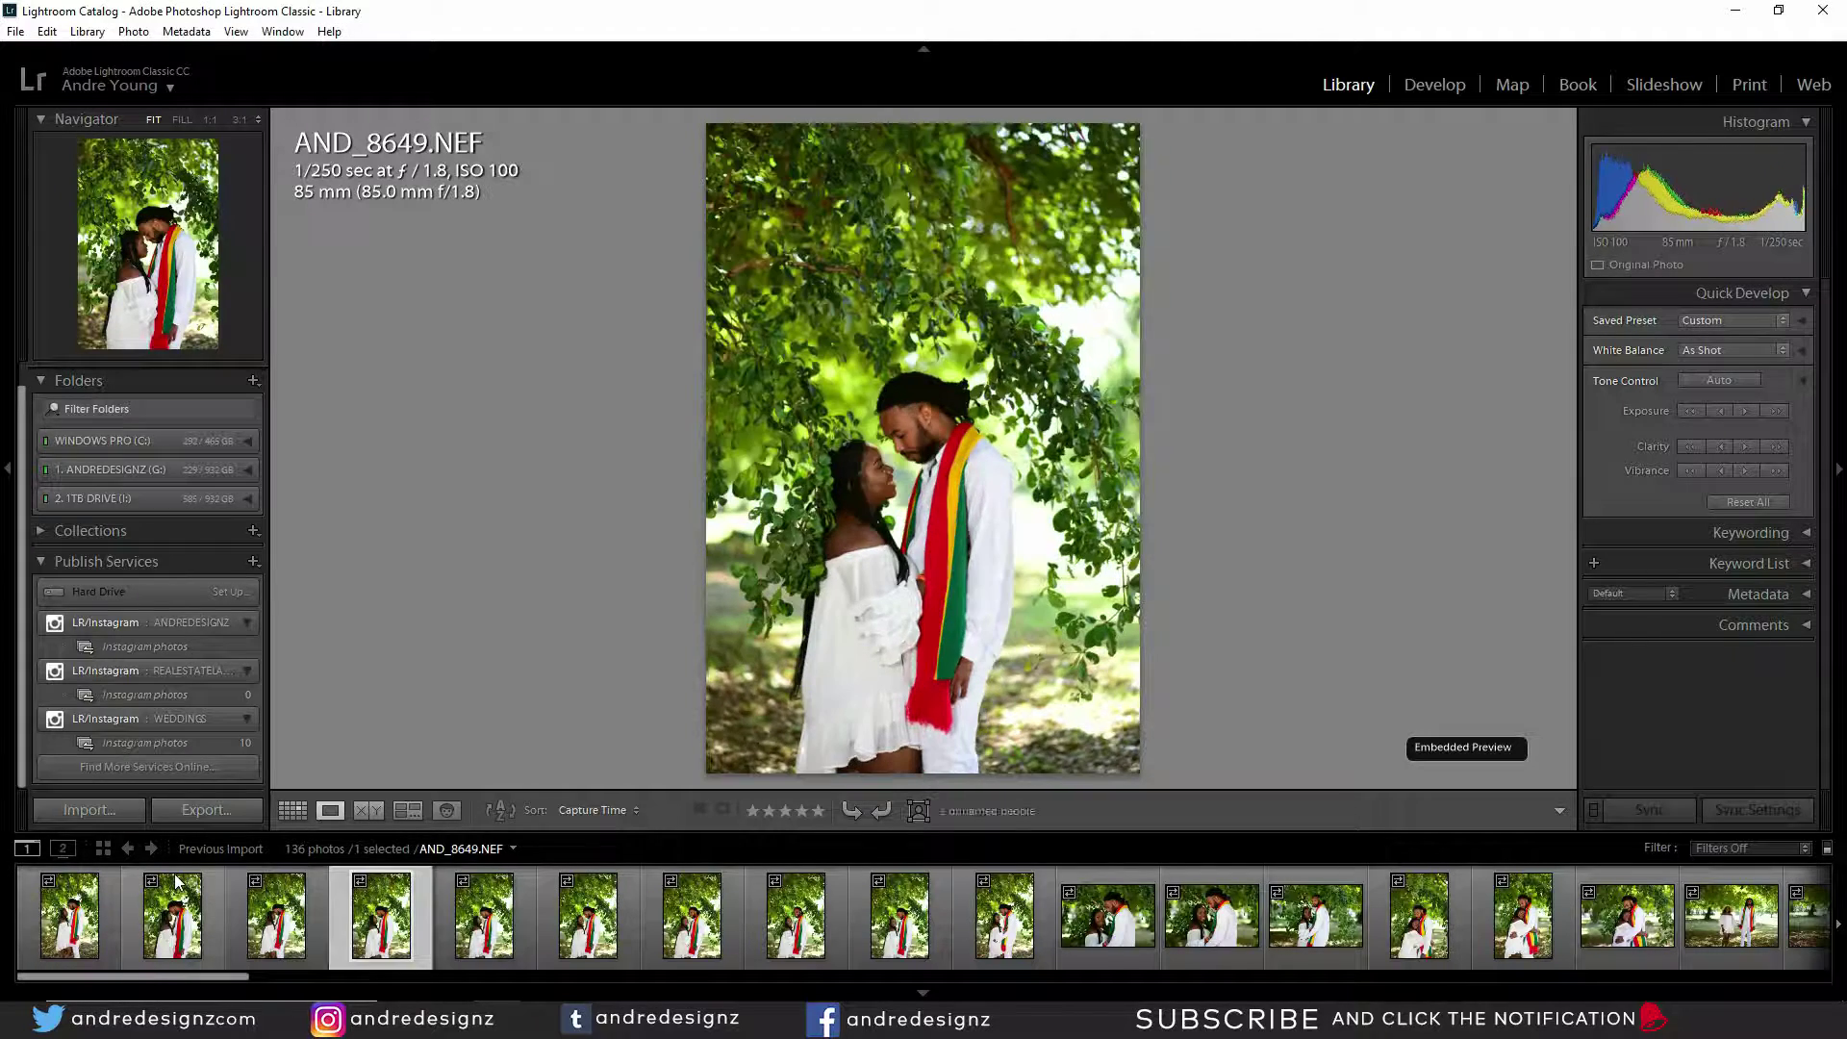
pyautogui.press('Right')
pyautogui.press('Right')
pyautogui.press('Right')
pyautogui.press('Right')
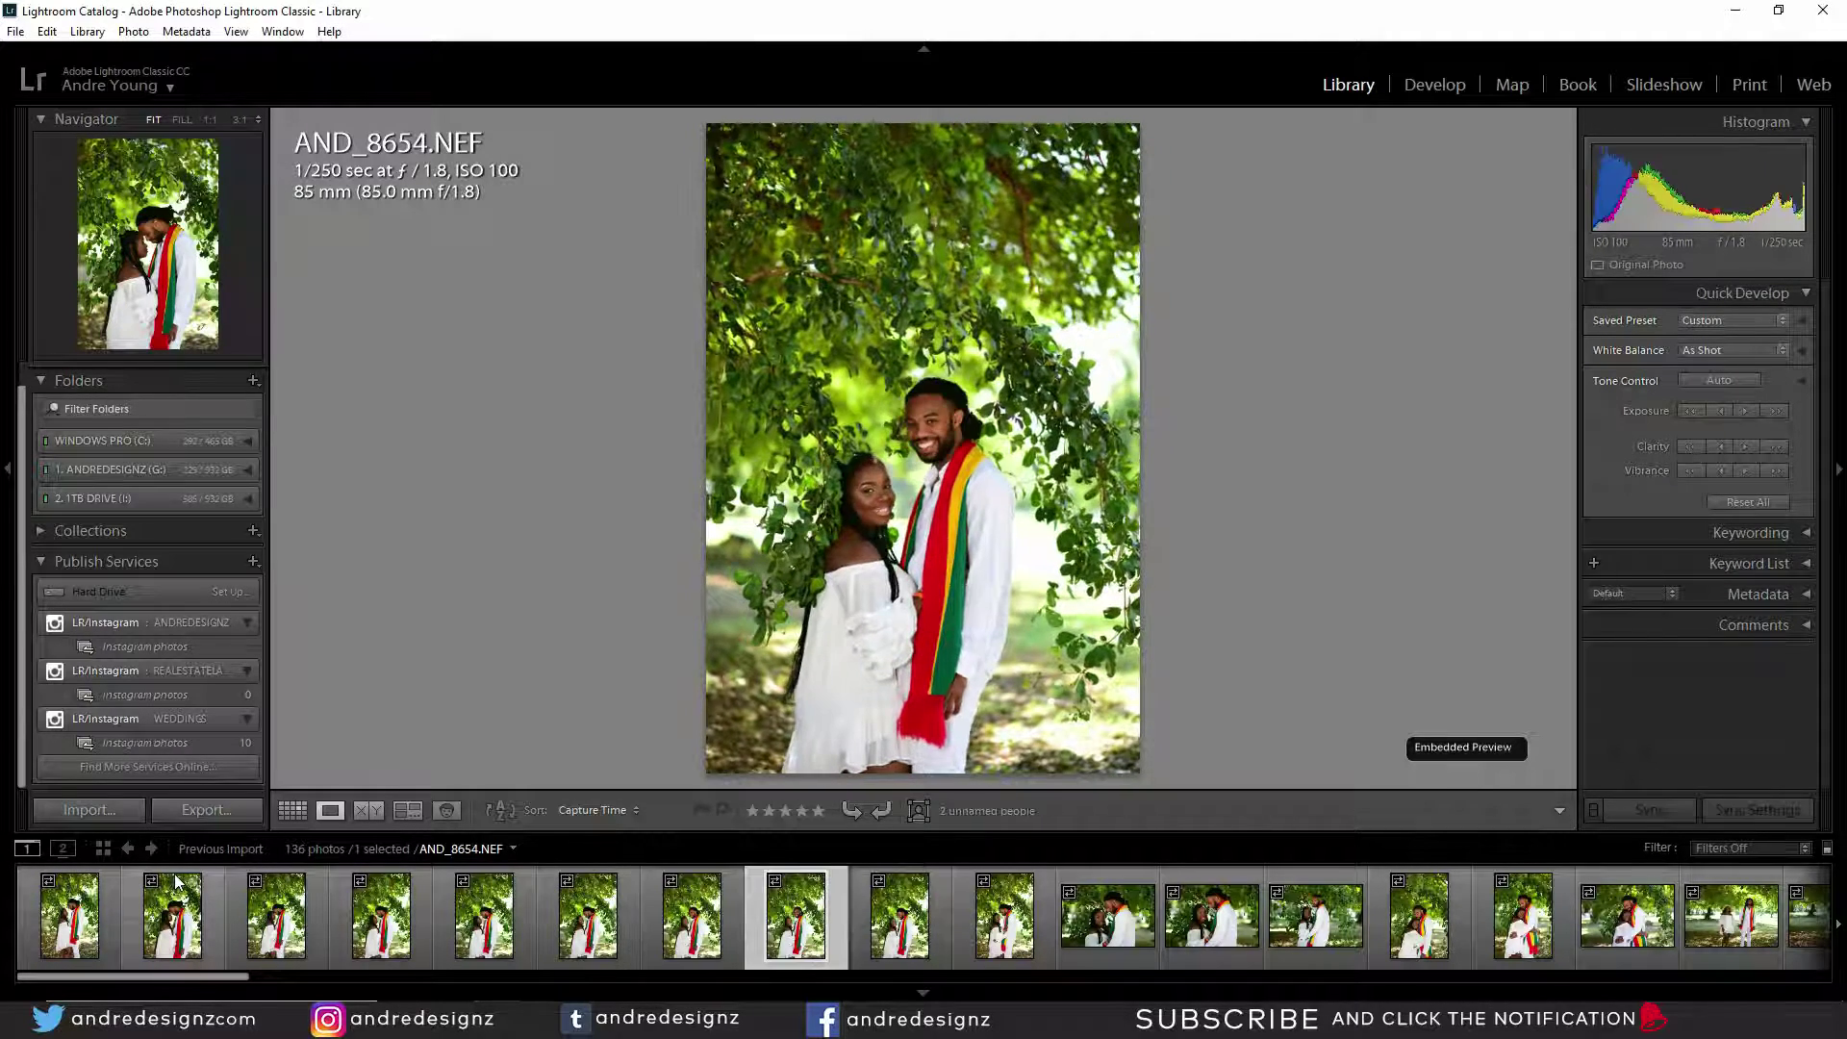
pyautogui.press('Right')
pyautogui.press('Right')
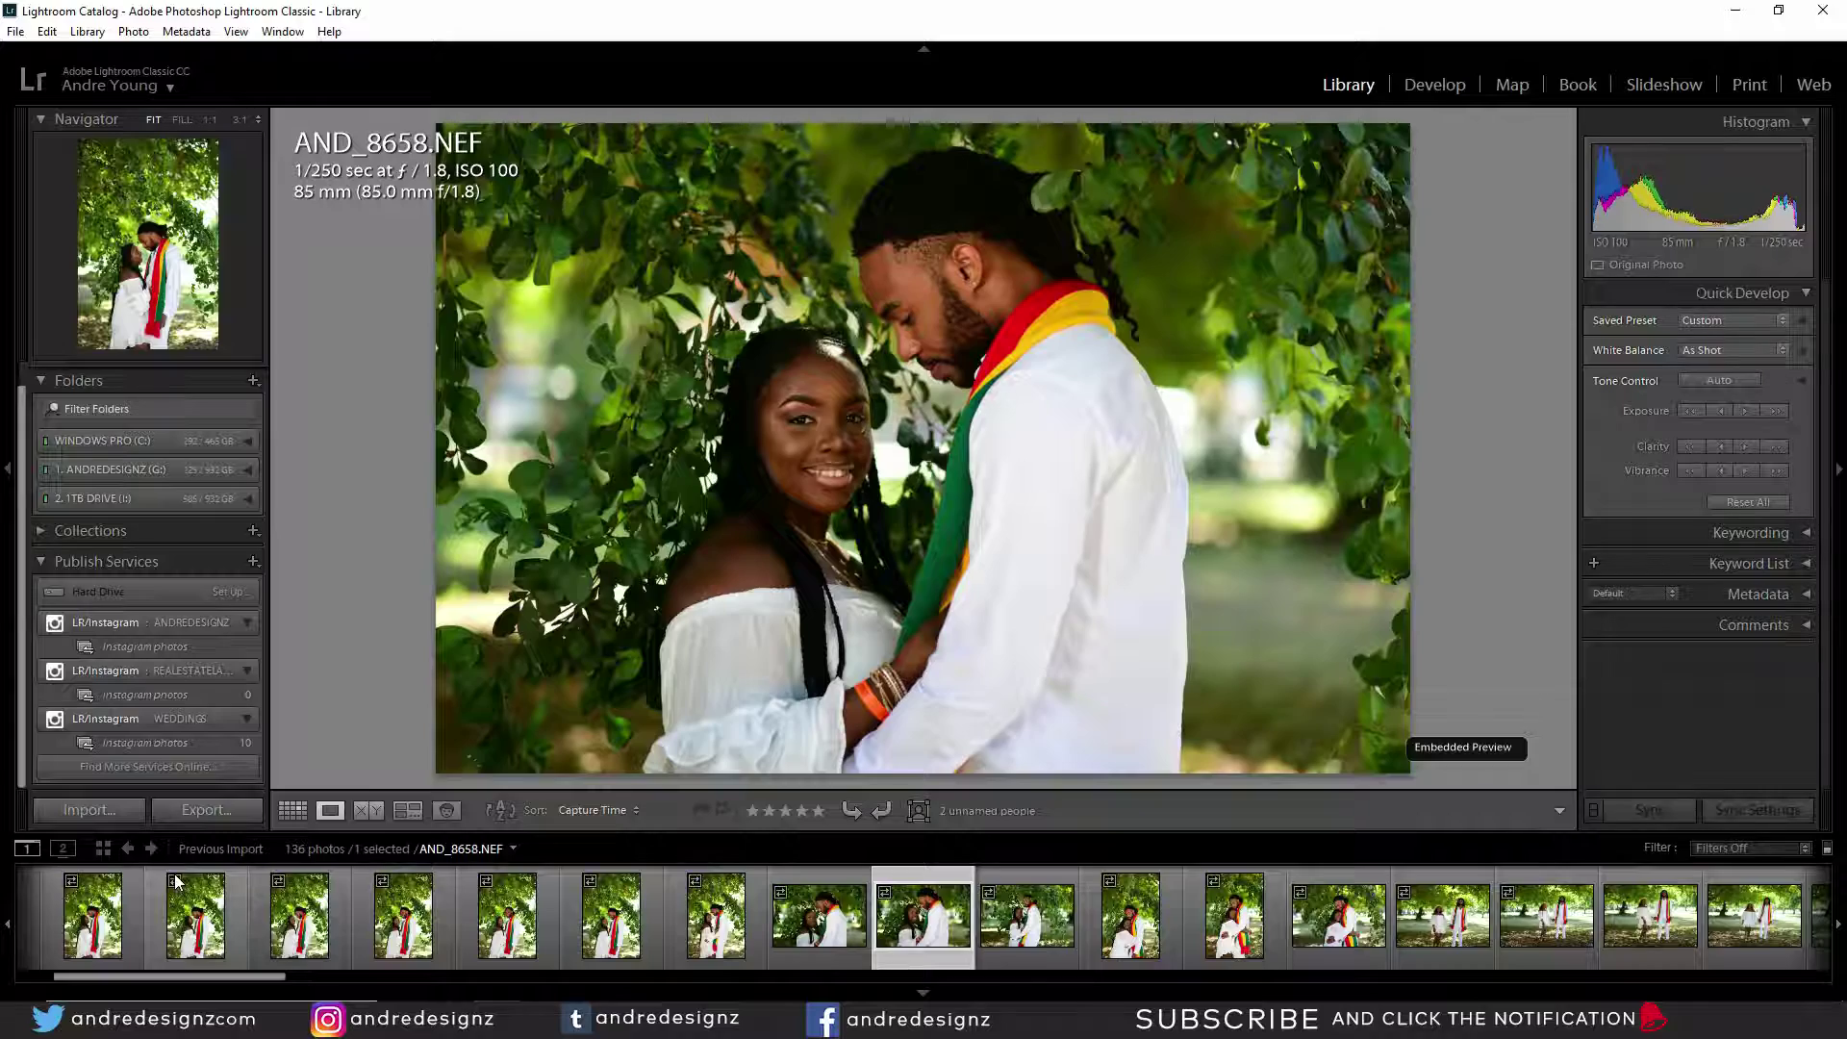
# Compare the horizontal close-up AND_8658.NEF with the shots just before it.
pyautogui.press('Left')
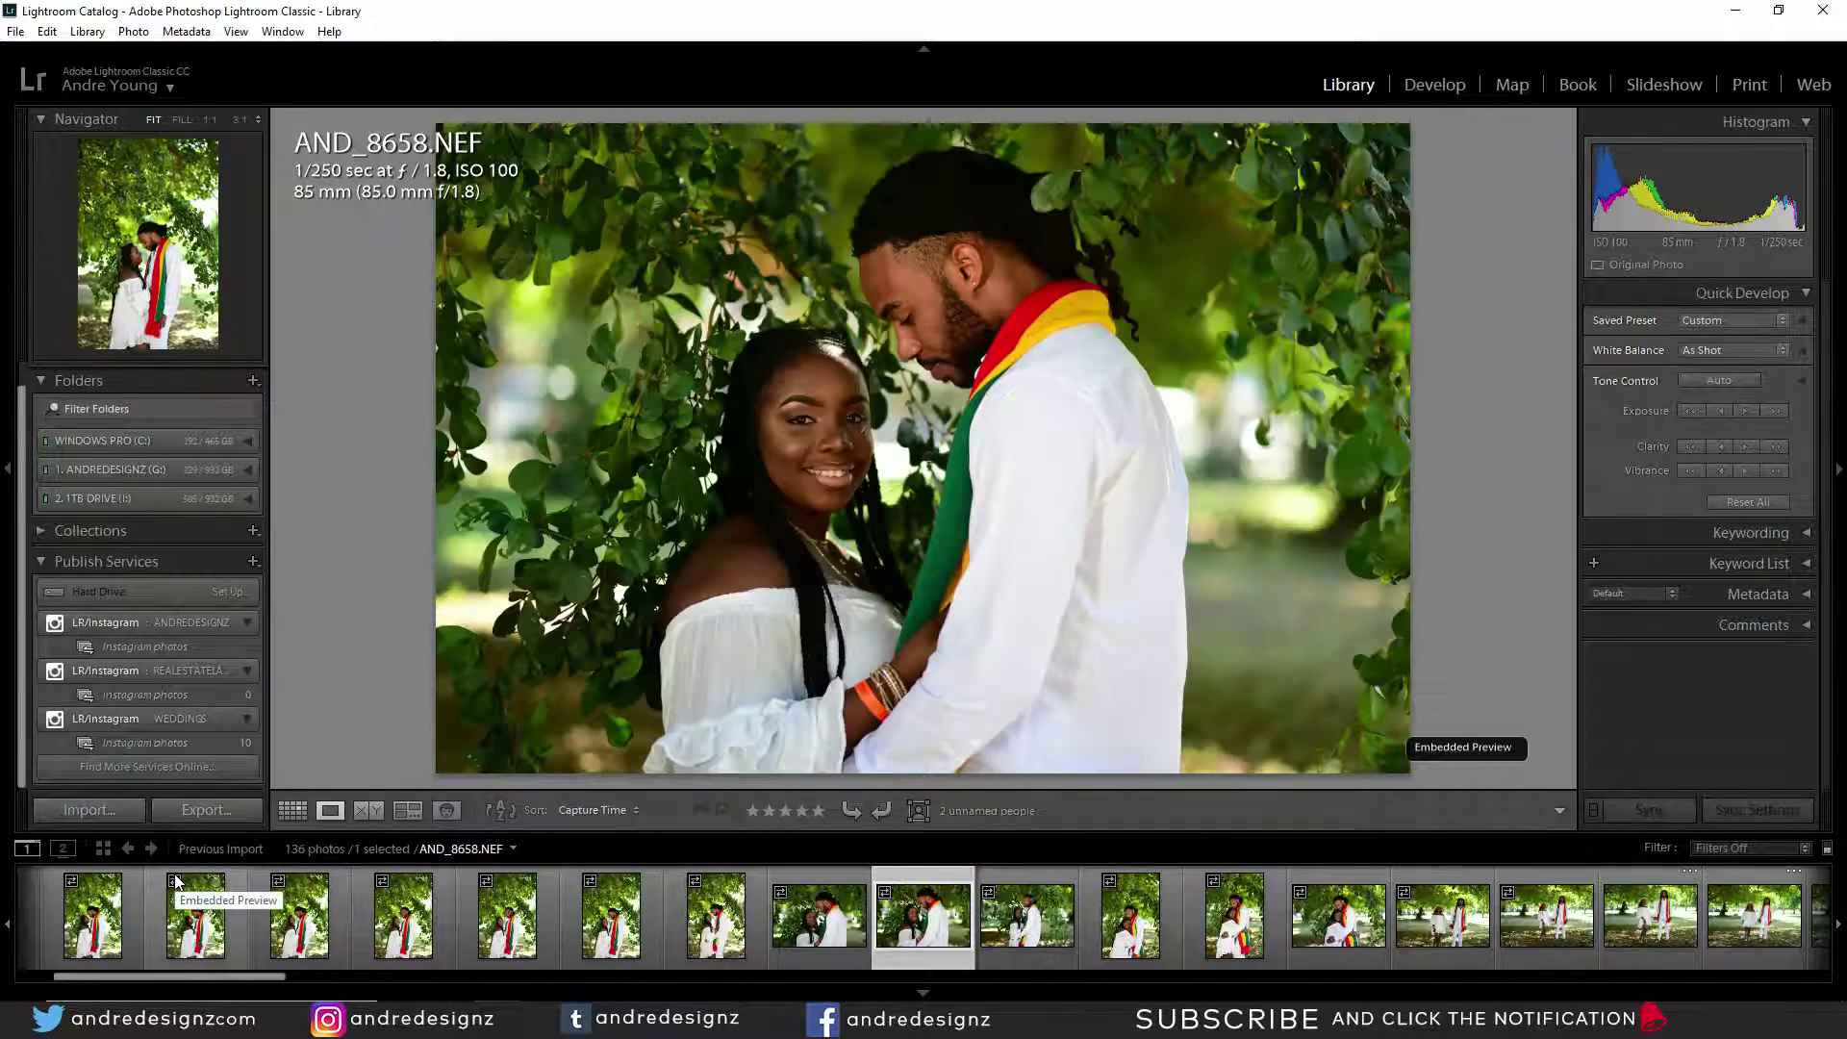
pyautogui.press('Left')
pyautogui.press('Left')
pyautogui.press('Right')
pyautogui.press('Right')
pyautogui.press('Right')
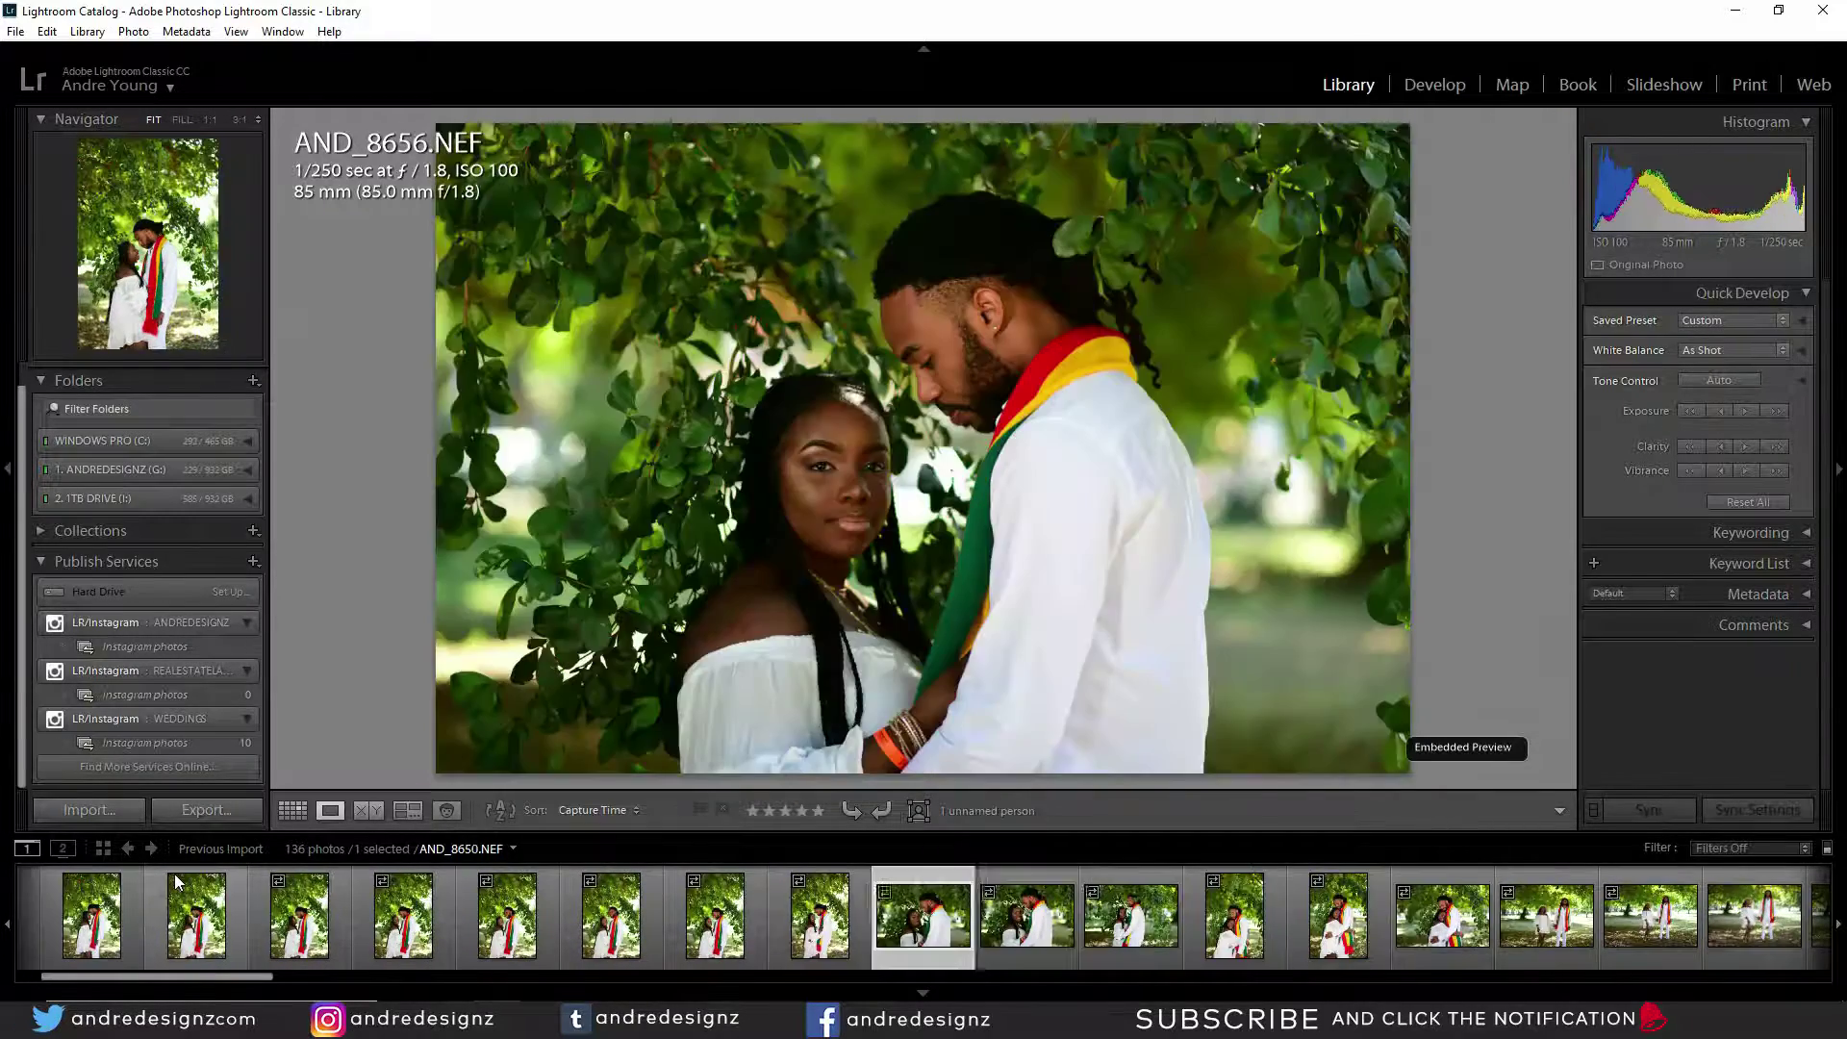
# Browse on to the full-length shot AND_8666.NEF and check the available sort orders.
pyautogui.press('Right')
pyautogui.press('Right')
pyautogui.press('Right')
pyautogui.press('Right')
pyautogui.press('Right')
pyautogui.press('Right')
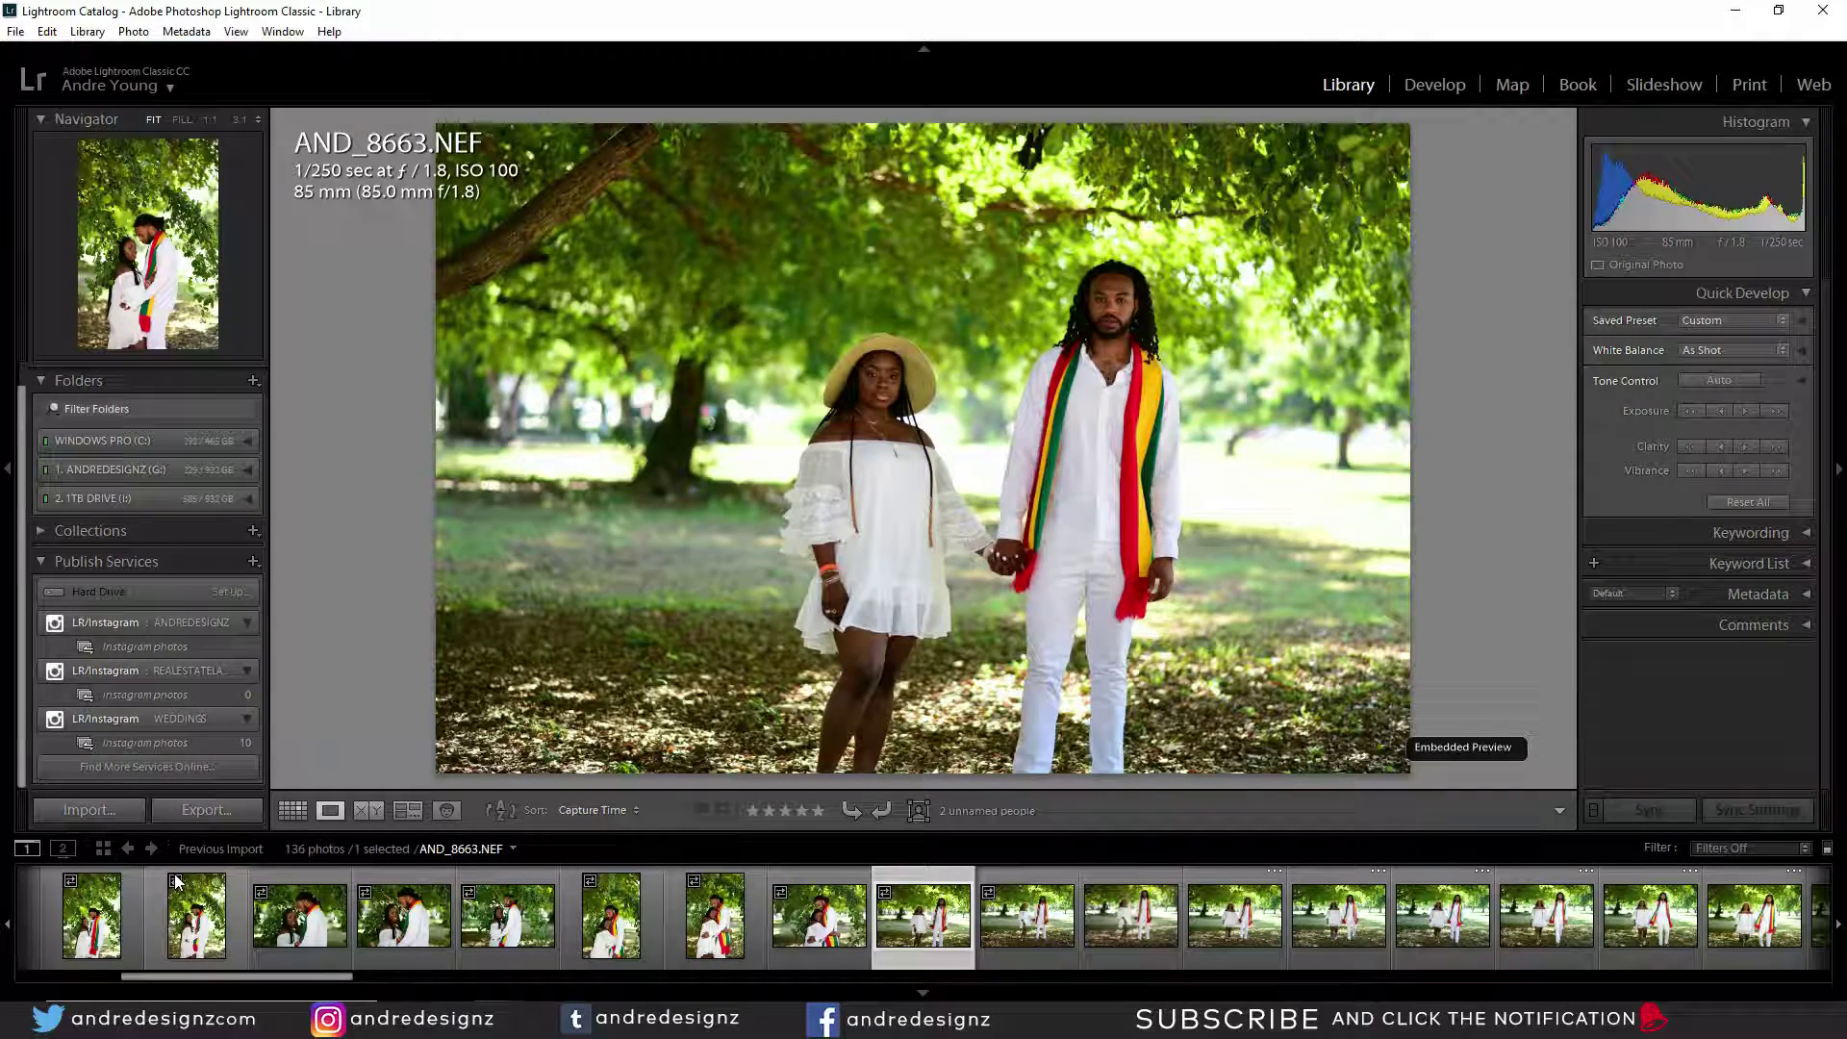
pyautogui.press('Right')
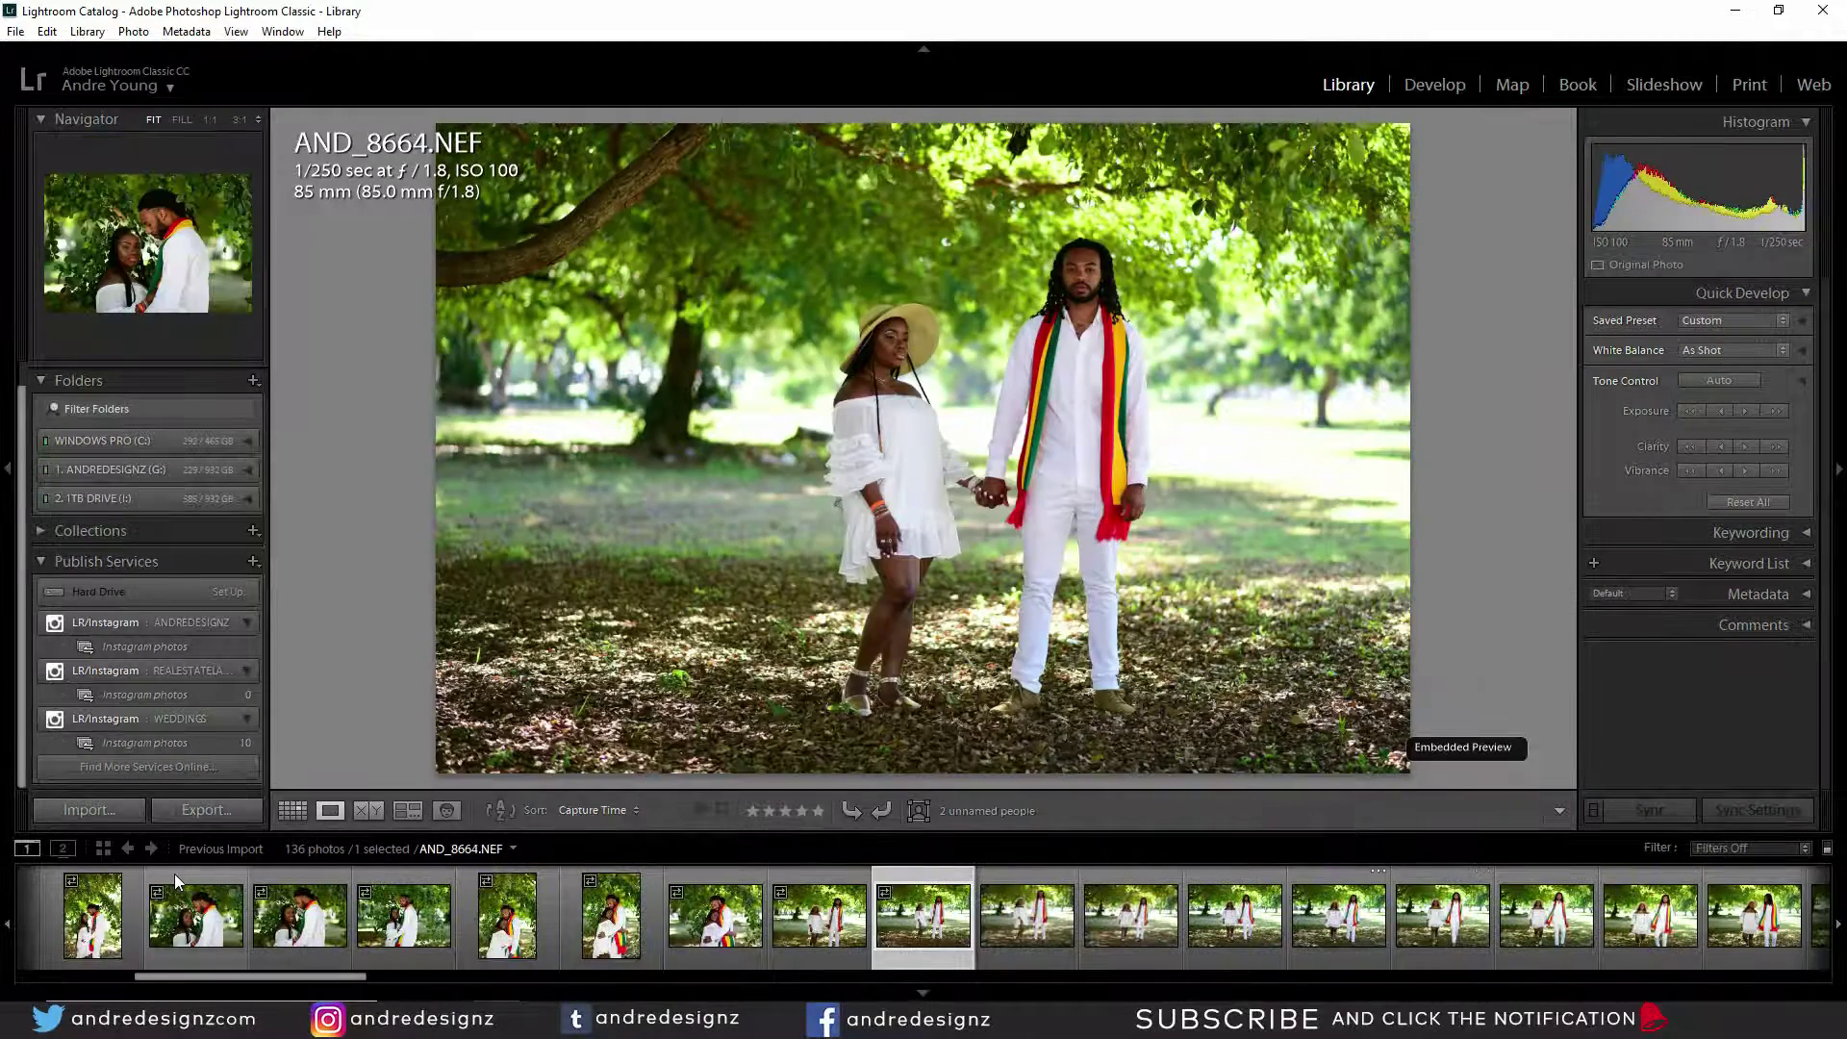
pyautogui.press('Right')
pyautogui.press('Right')
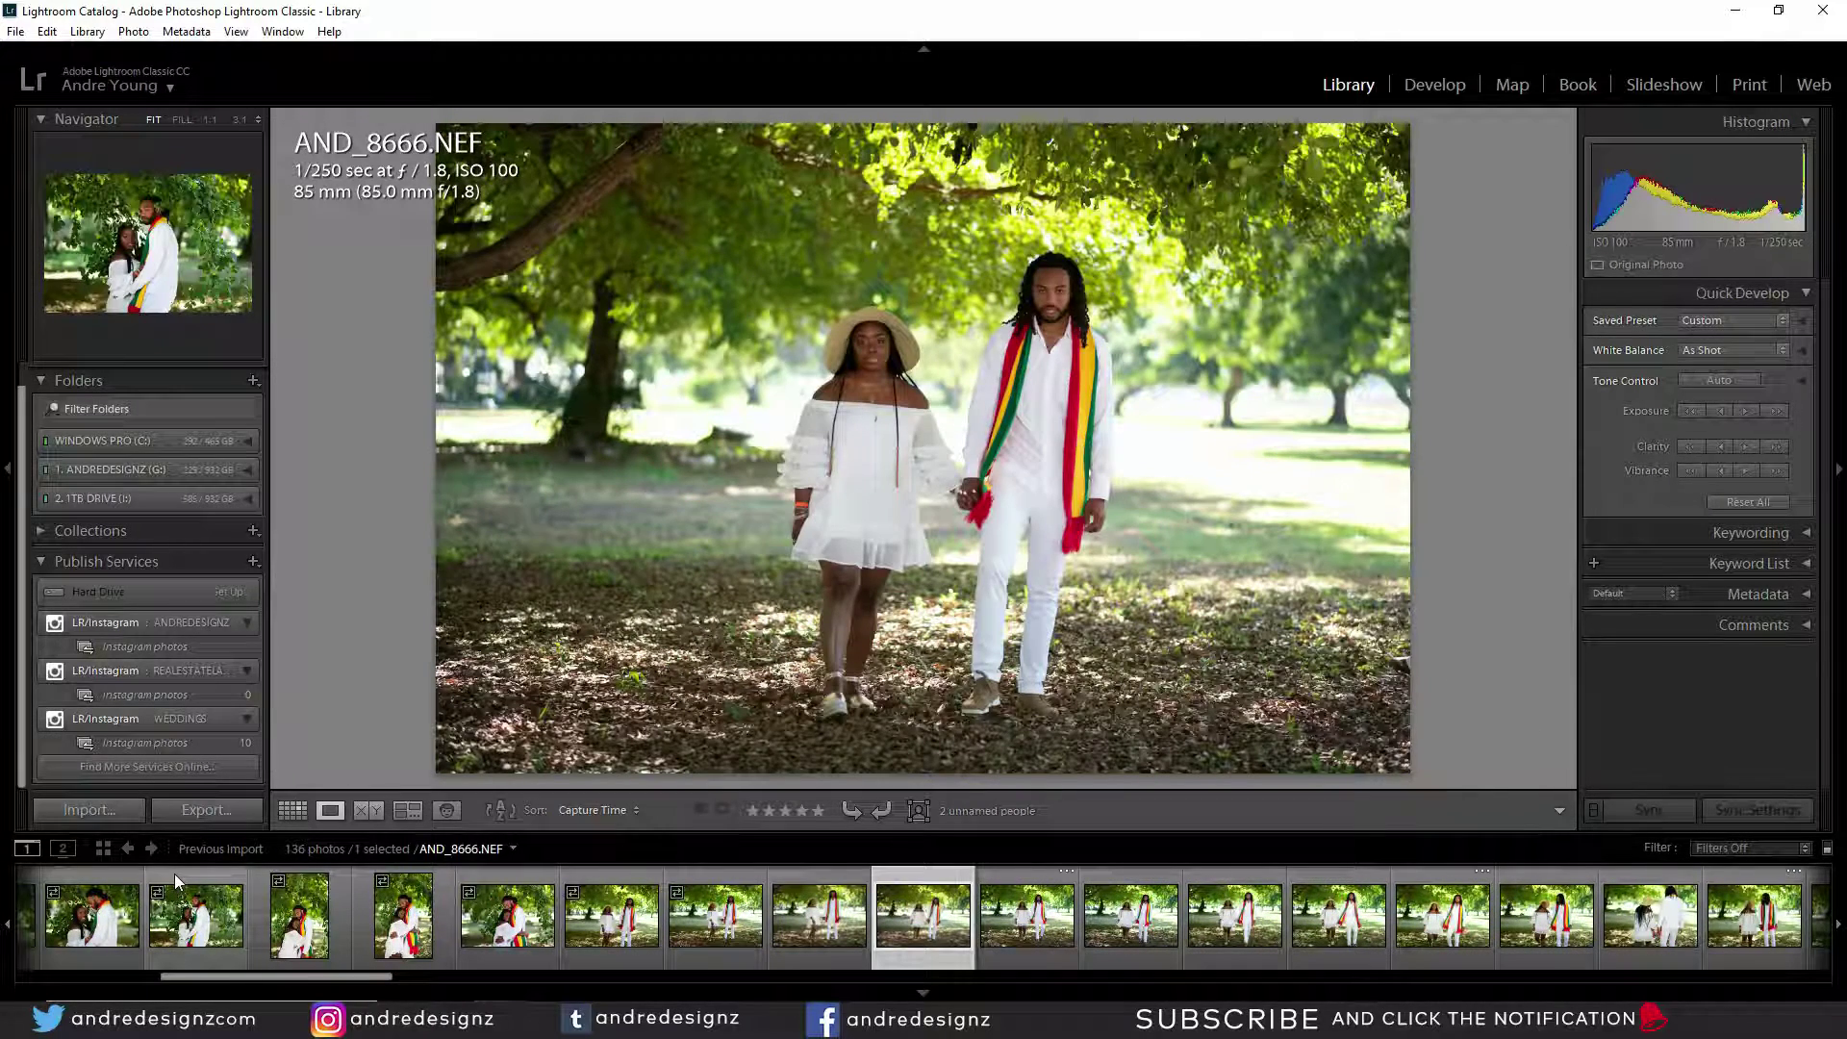
pyautogui.click(610, 811)
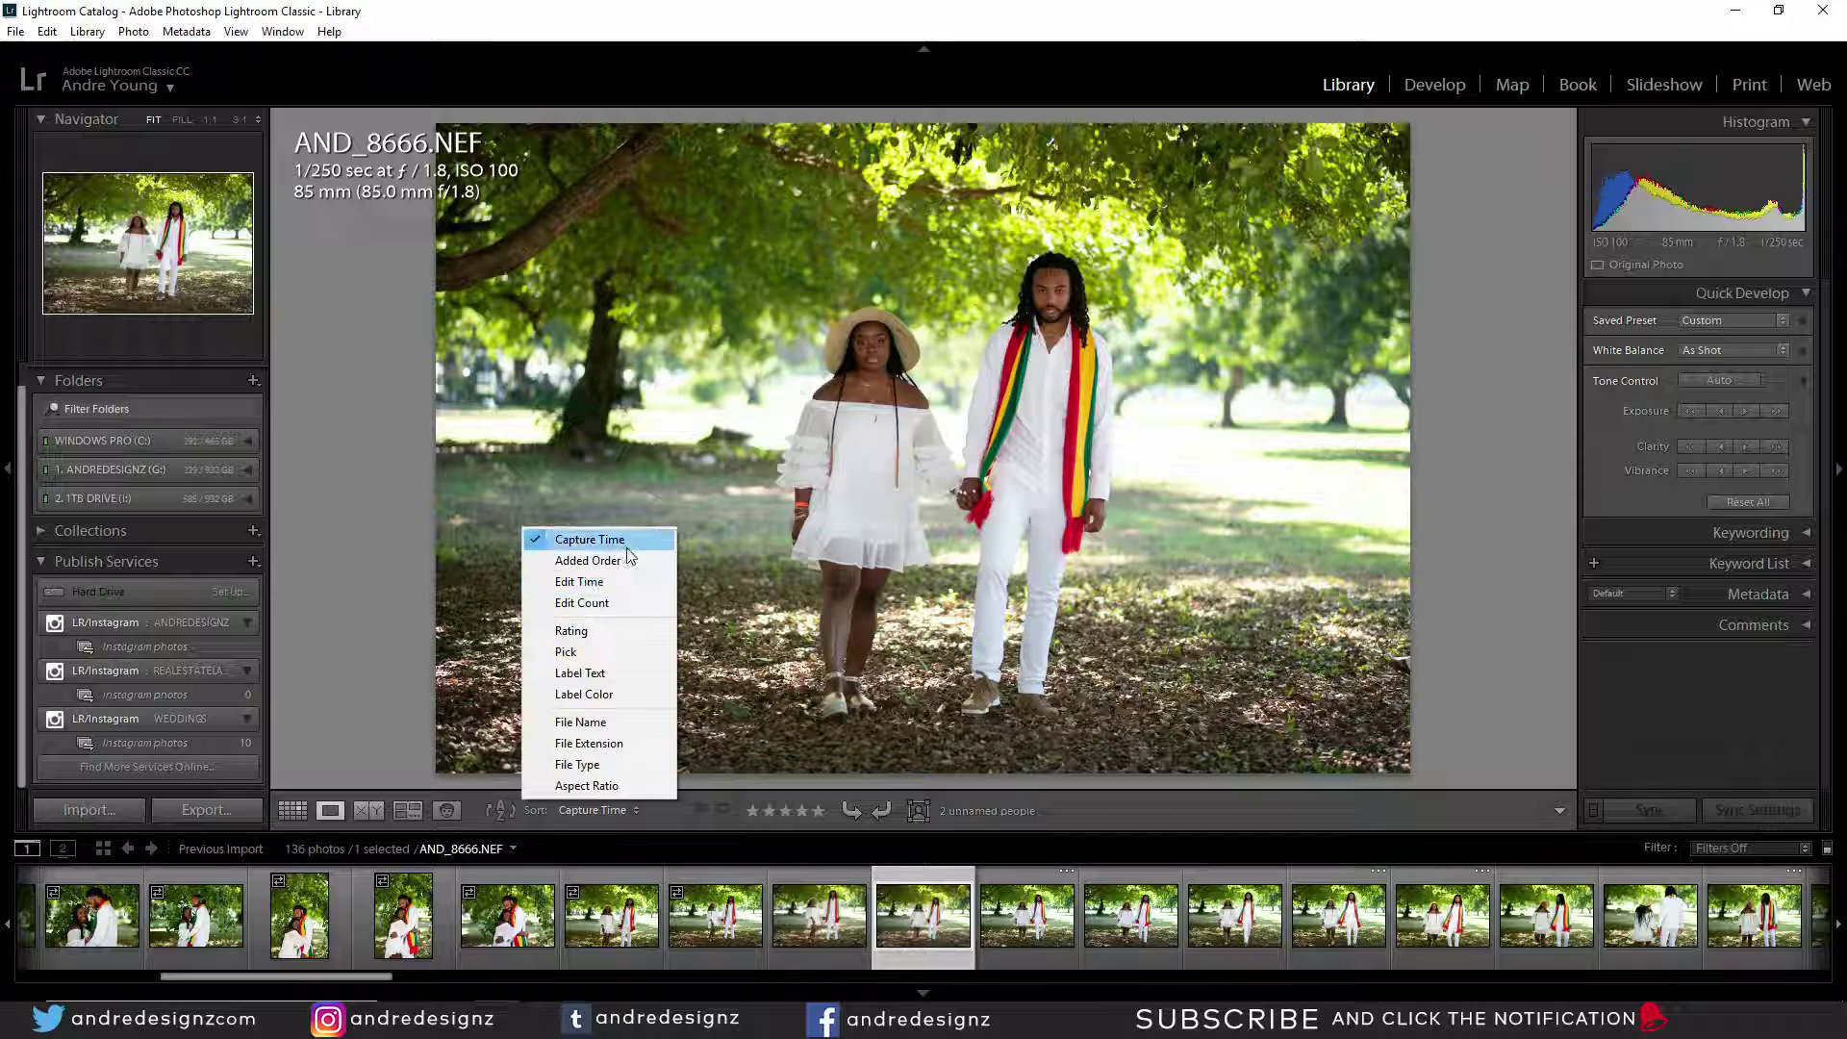
pyautogui.click(338, 275)
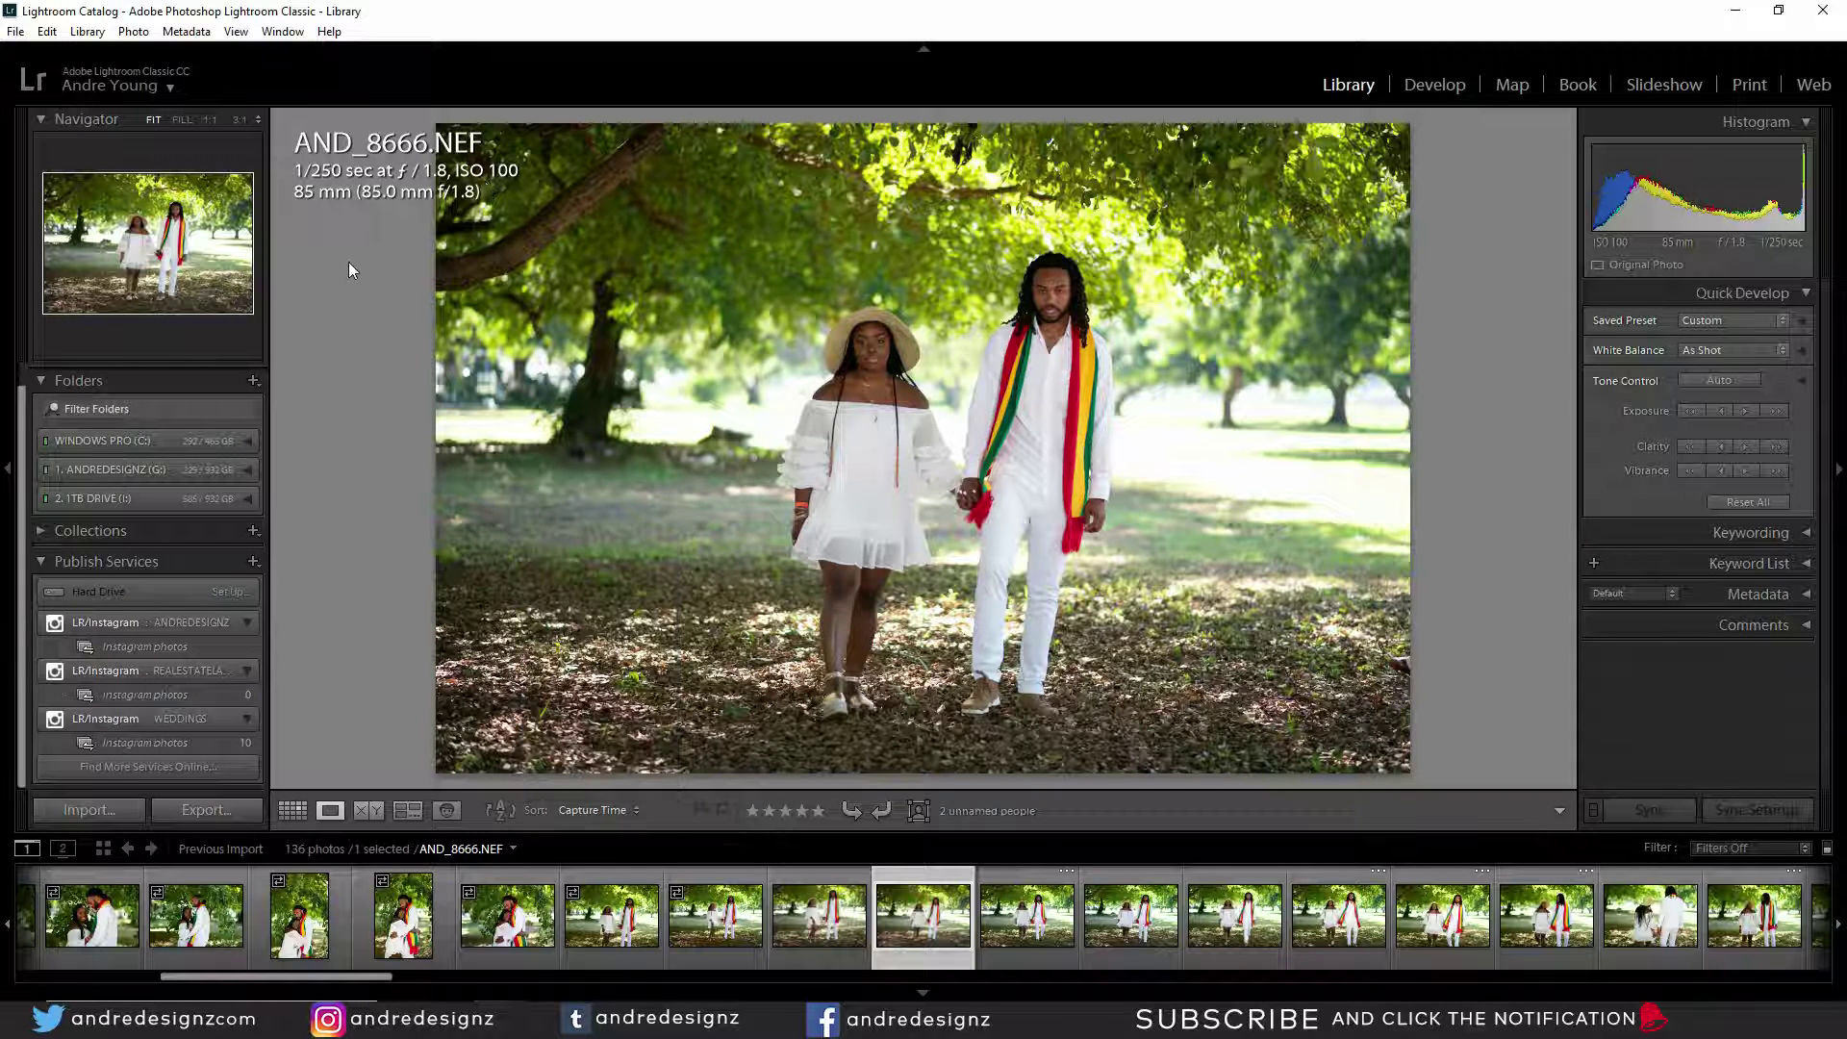
# Cycle the photo info overlay through its display states and back to the file name and exposure details.
pyautogui.press('i')
pyautogui.press('i')
pyautogui.press('i')
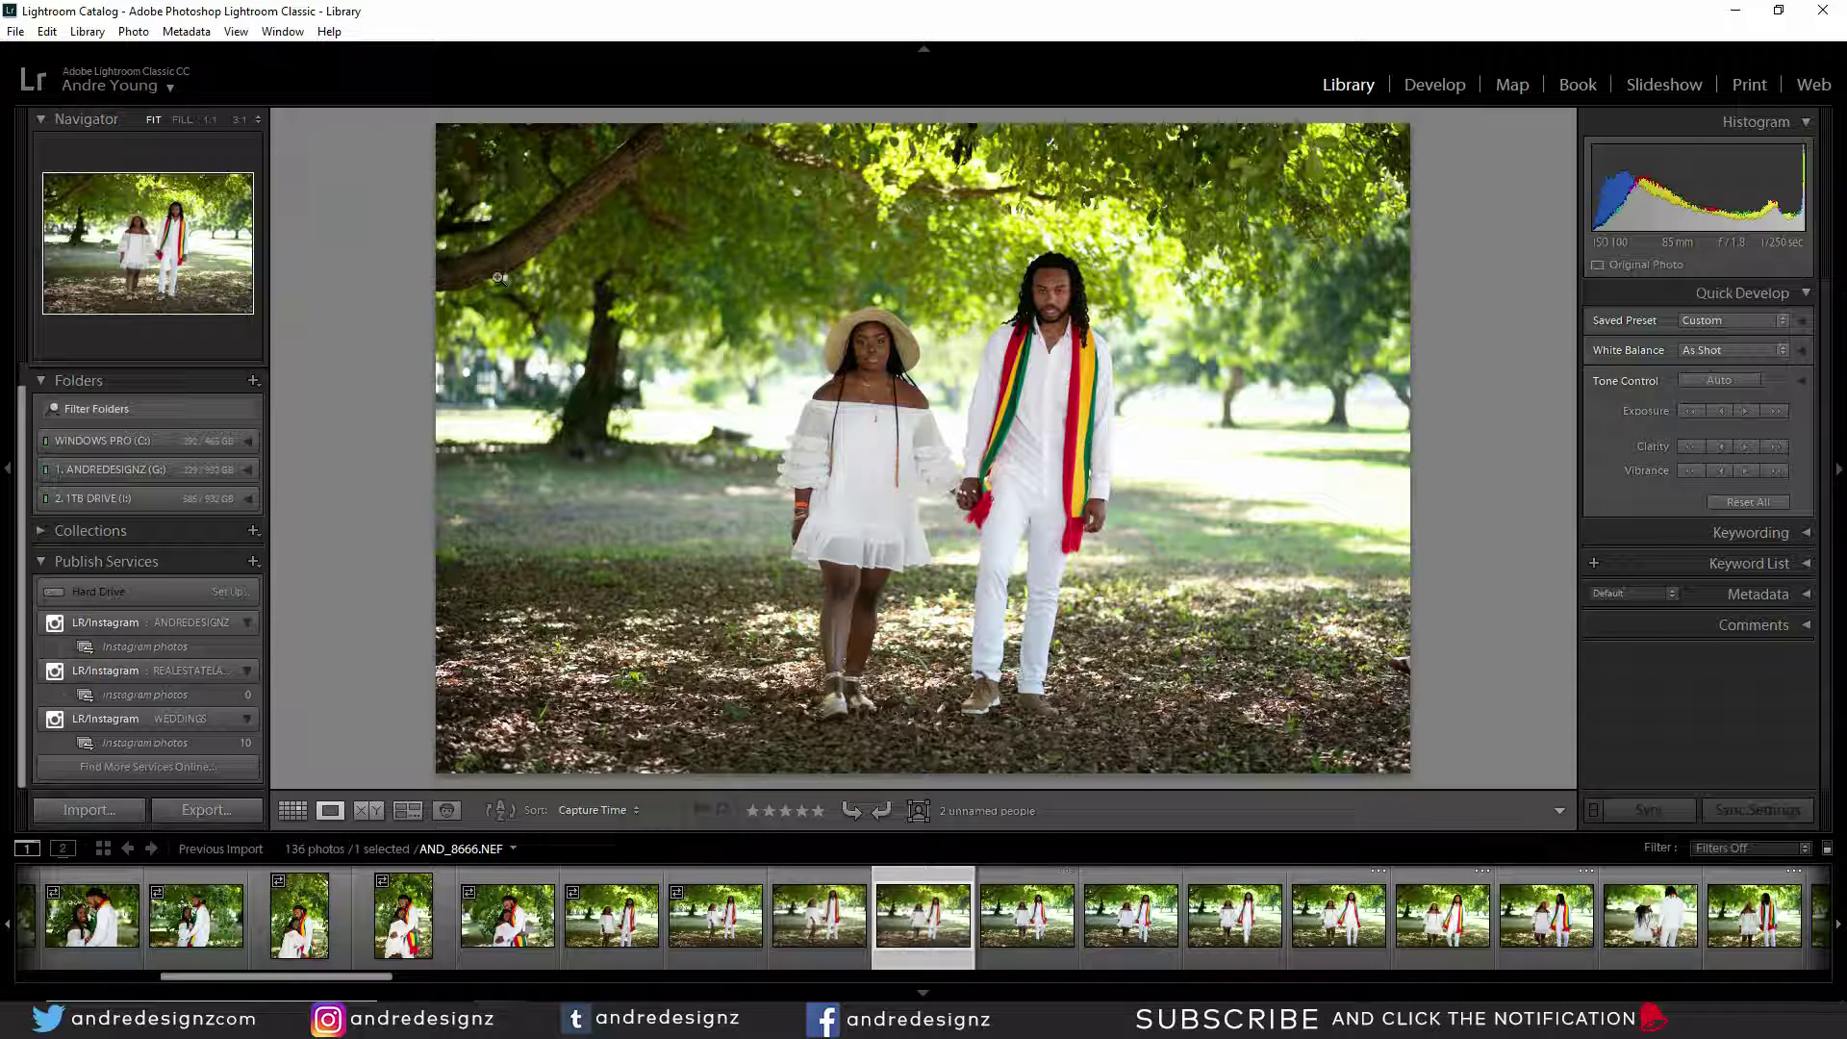
pyautogui.press('i')
pyautogui.press('i')
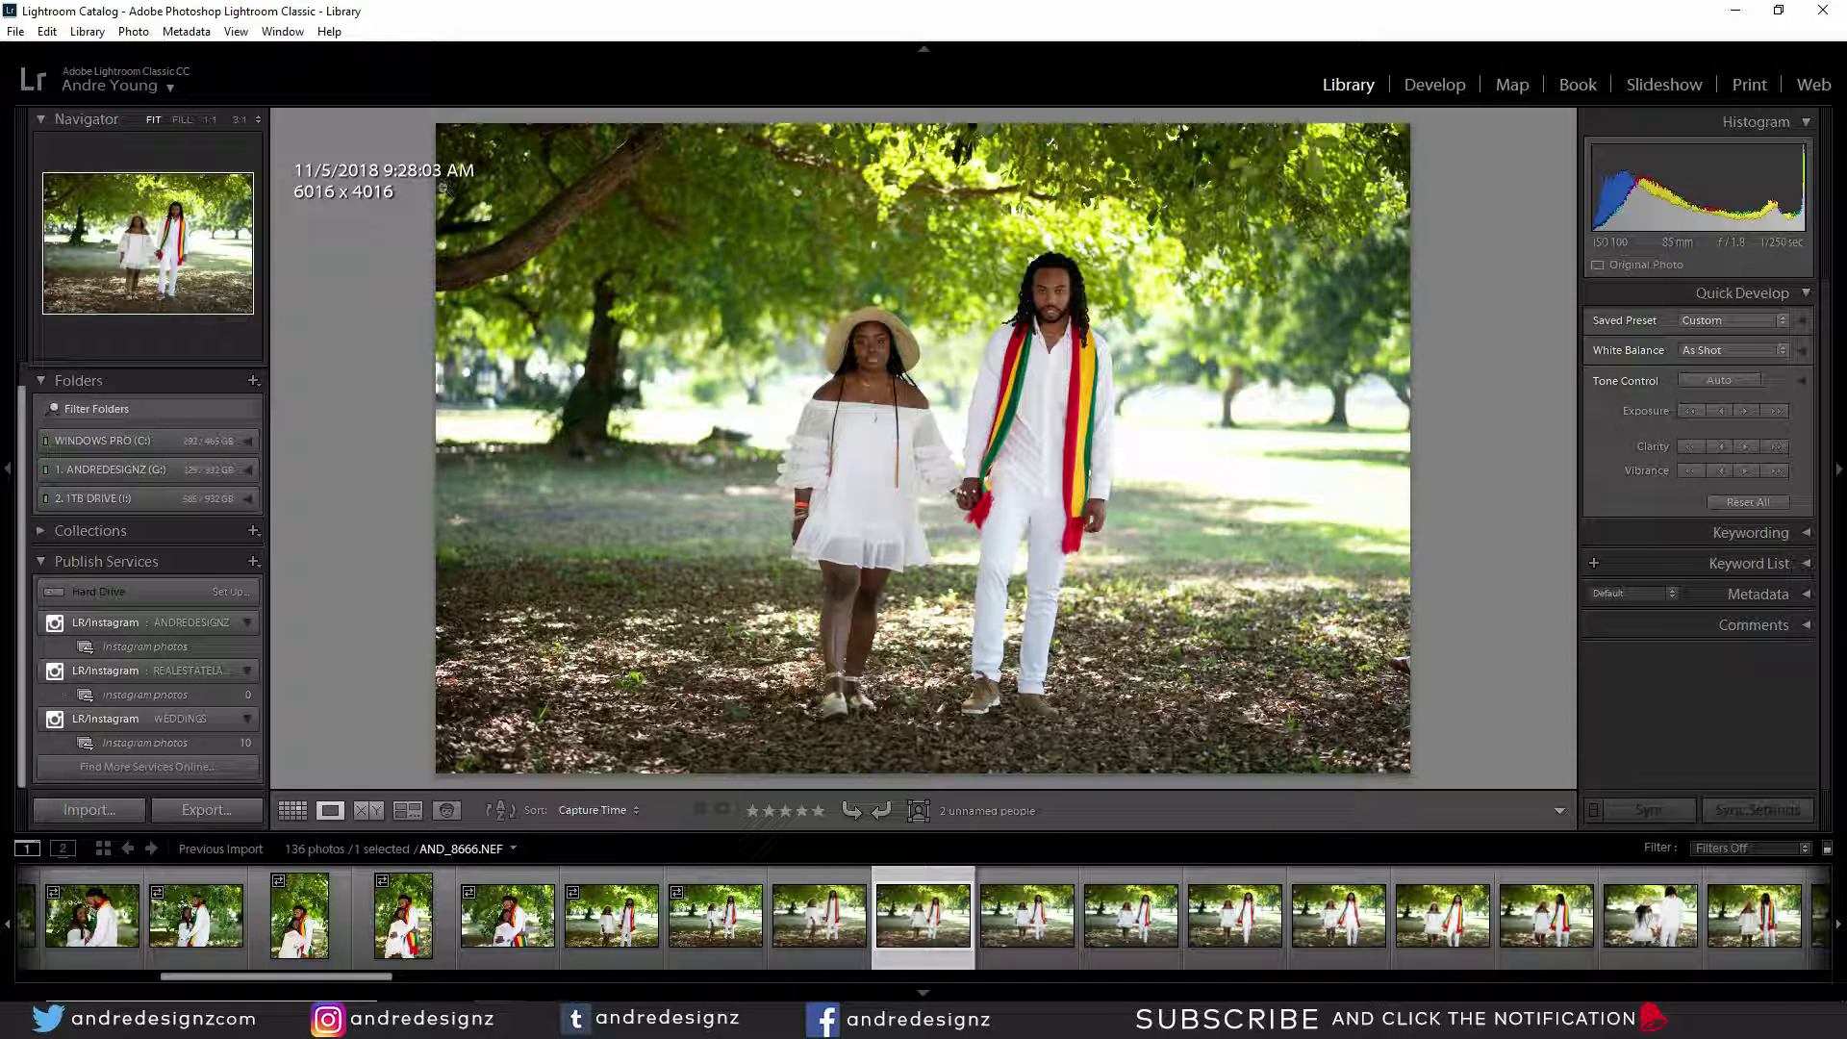
pyautogui.press('i')
pyautogui.press('i')
pyautogui.press('i')
pyautogui.press('i')
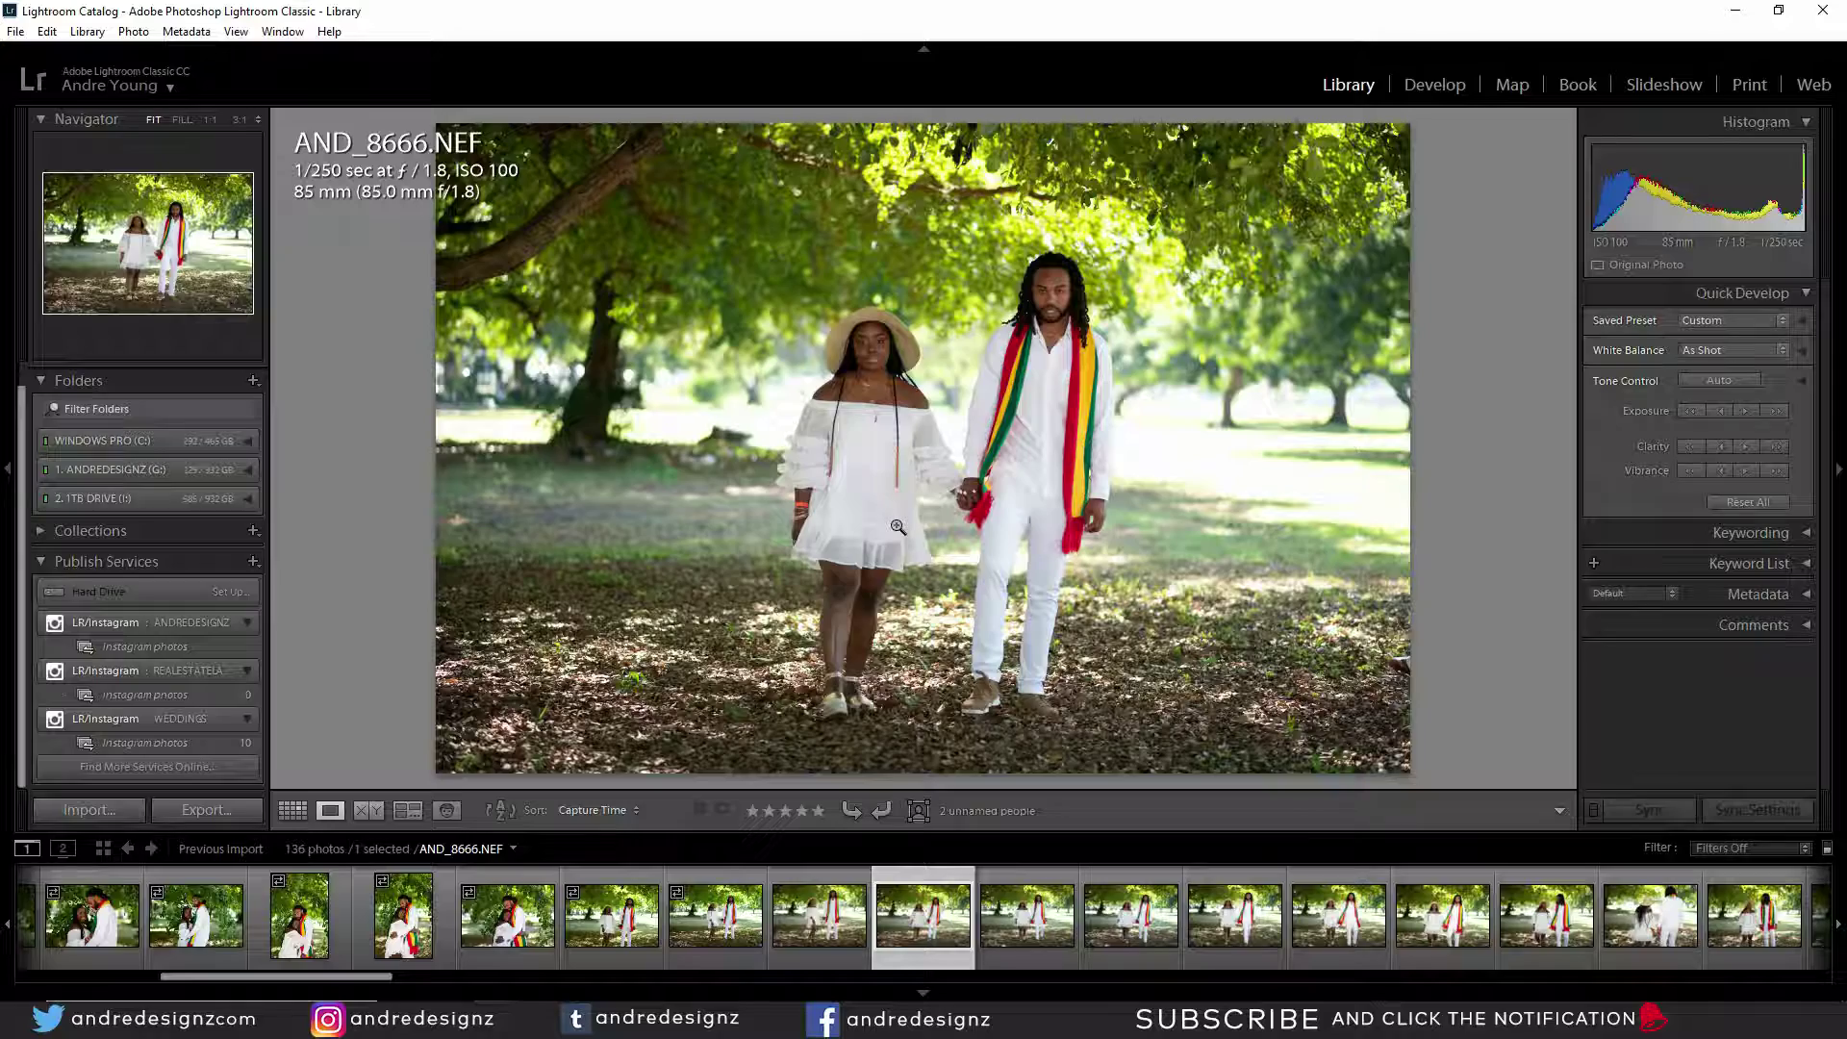
# Review the shots of the couple walking under the trees, up to the hair-tying close-up.
pyautogui.press('Right')
pyautogui.press('Right')
pyautogui.press('Right')
pyautogui.press('Right')
pyautogui.press('Right')
pyautogui.press('Right')
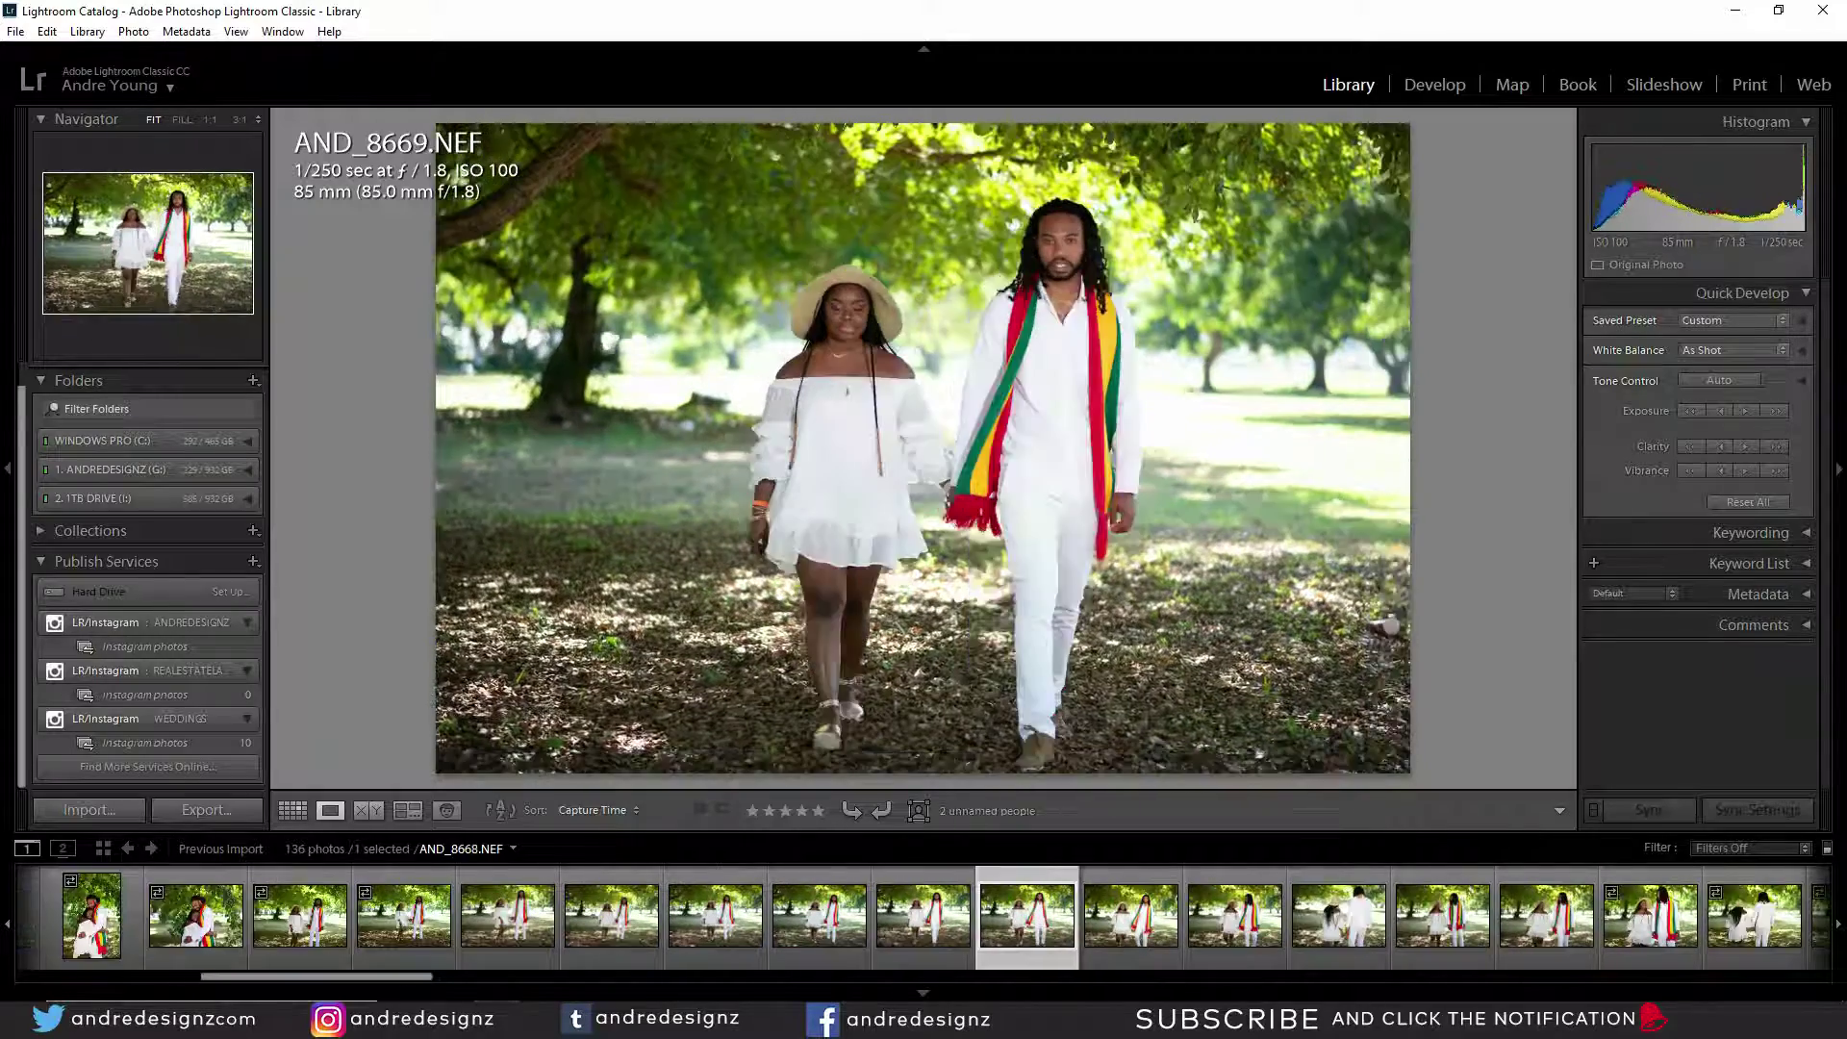
pyautogui.press('Right')
pyautogui.press('Right')
pyautogui.press('Right')
pyautogui.press('Right')
pyautogui.press('Right')
pyautogui.press('Right')
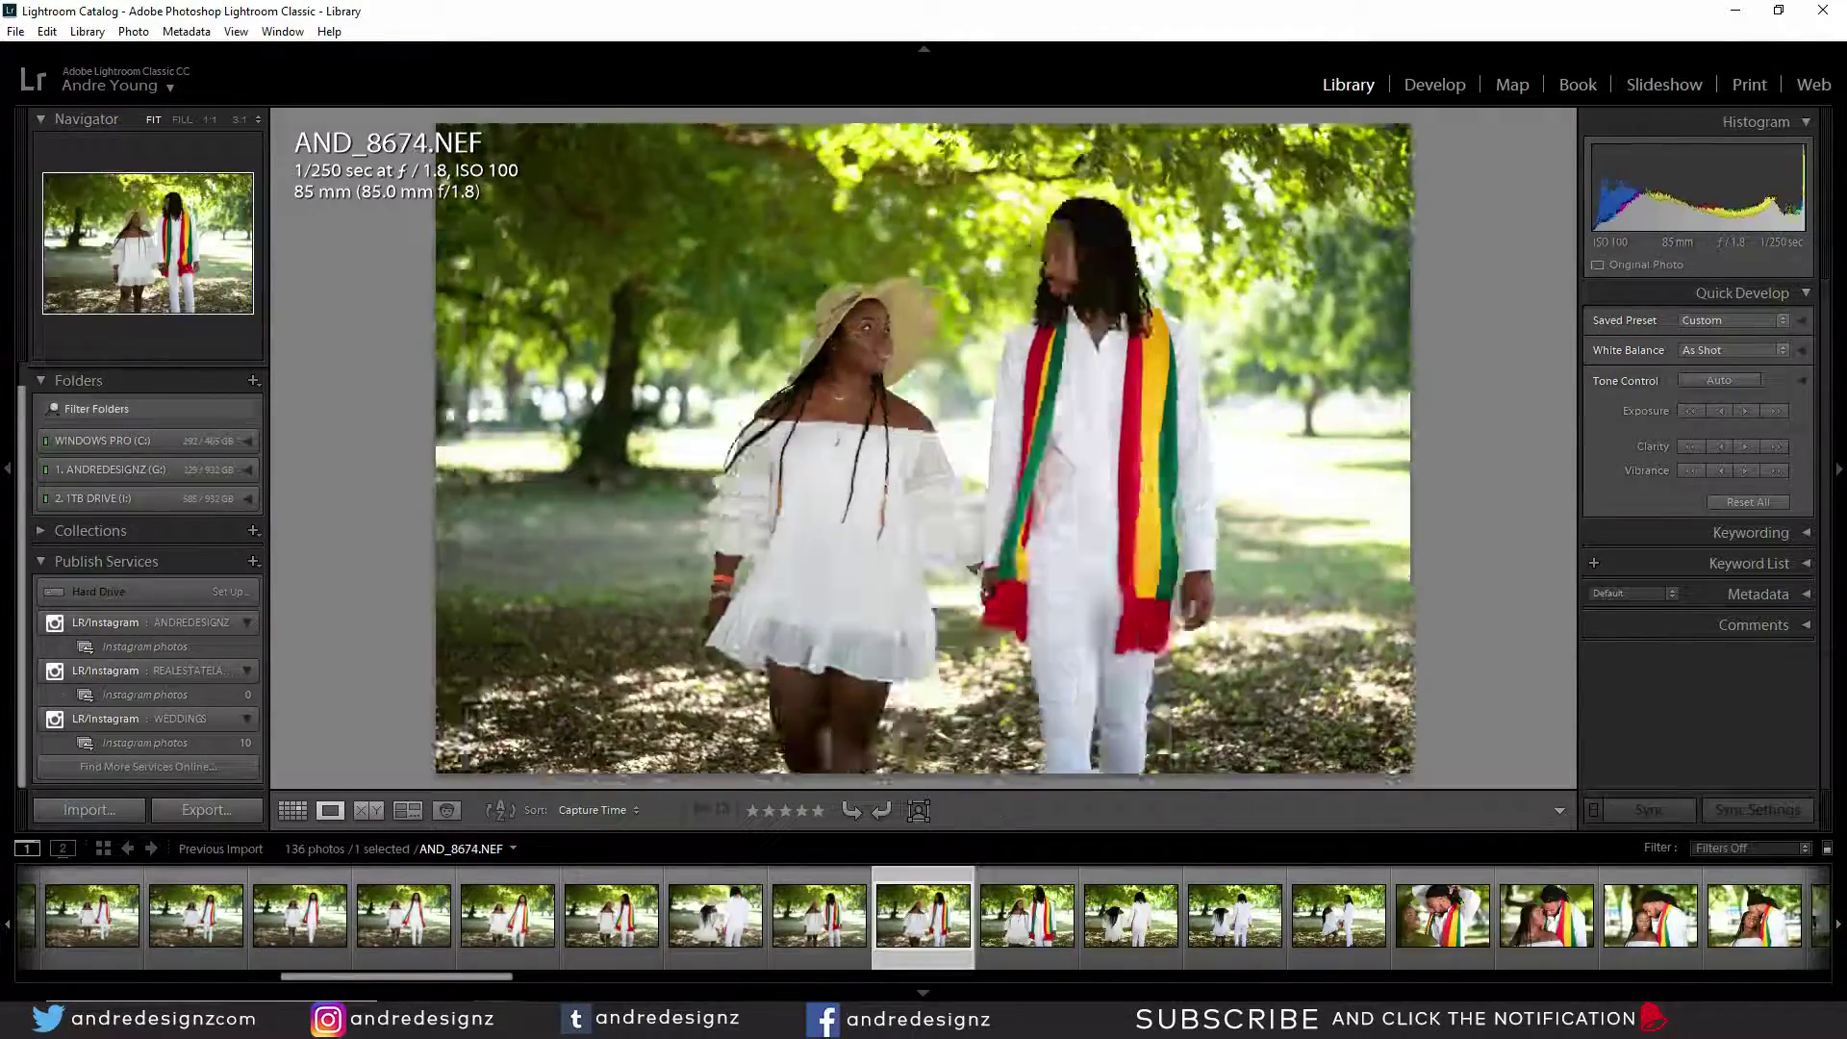
pyautogui.press('Right')
pyautogui.press('Right')
pyautogui.press('Right')
pyautogui.press('Right')
pyautogui.press('Right')
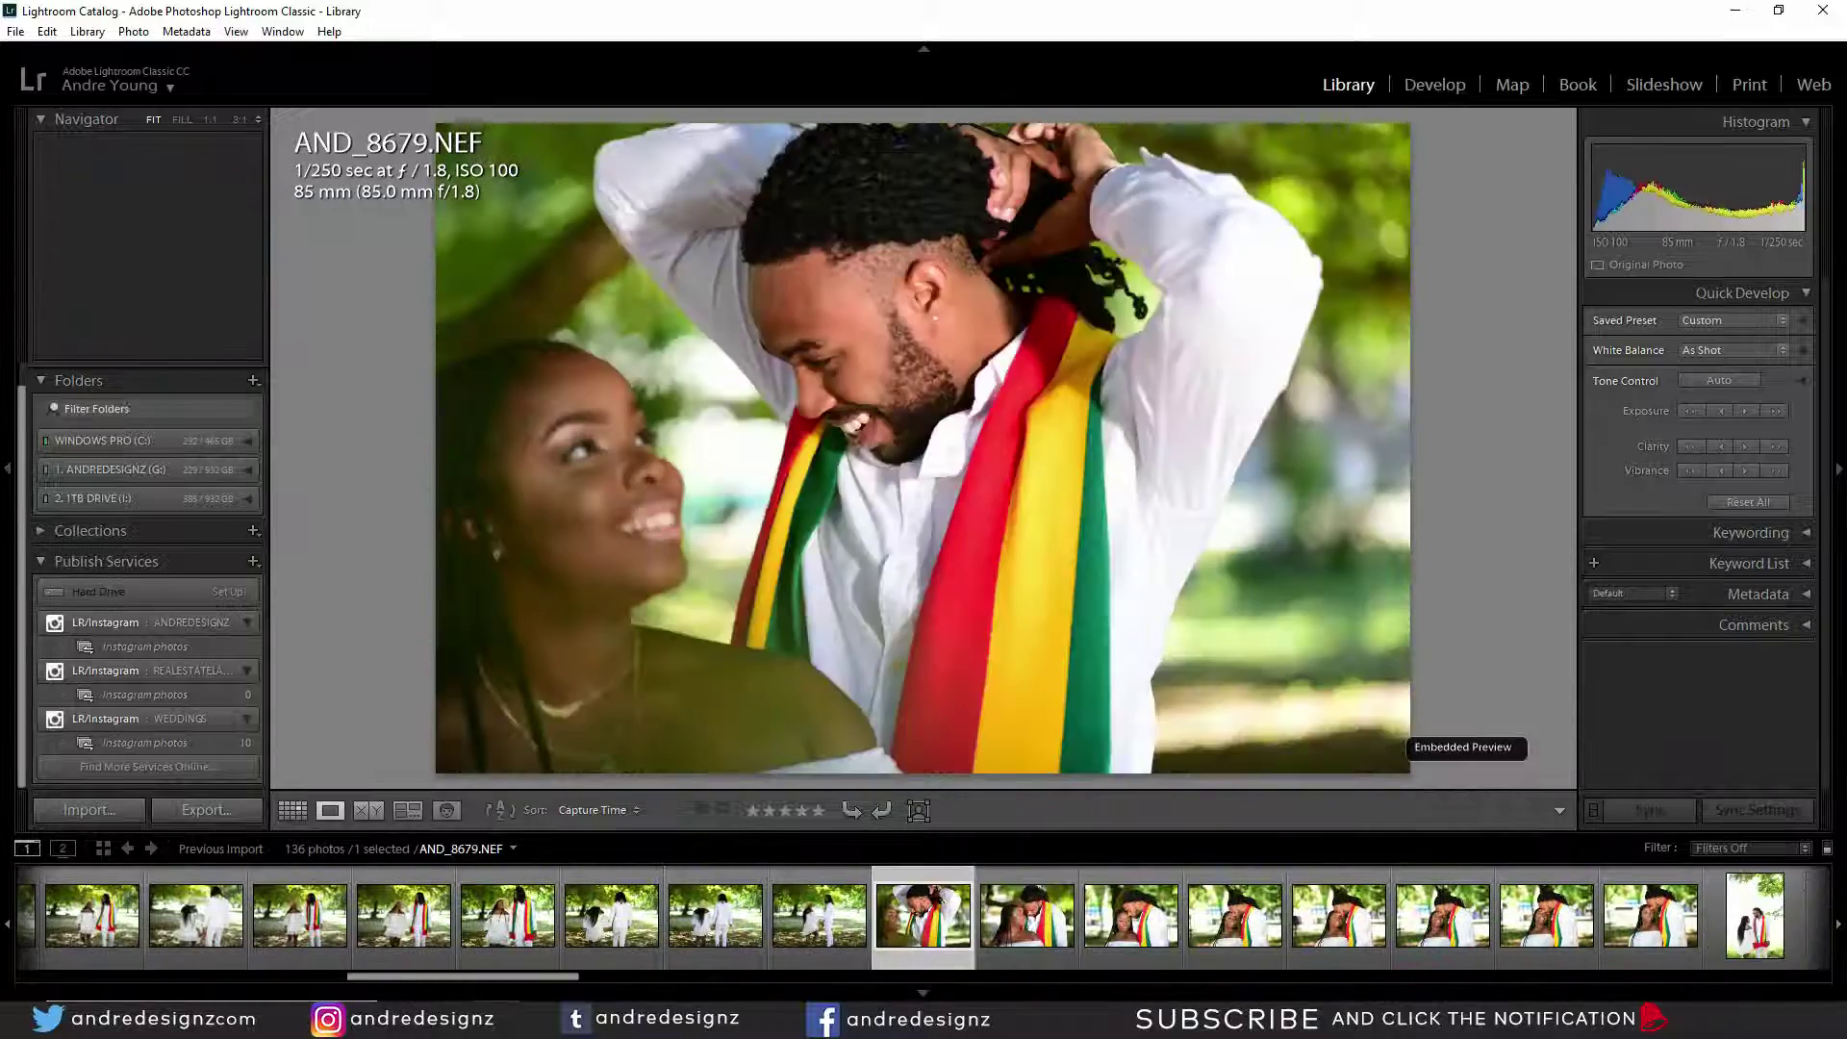
# Review the embracing close-ups and the waterside shots, stopping at the vertical photo AND_8694.NEF.
pyautogui.press('Right')
pyautogui.press('Right')
pyautogui.press('Right')
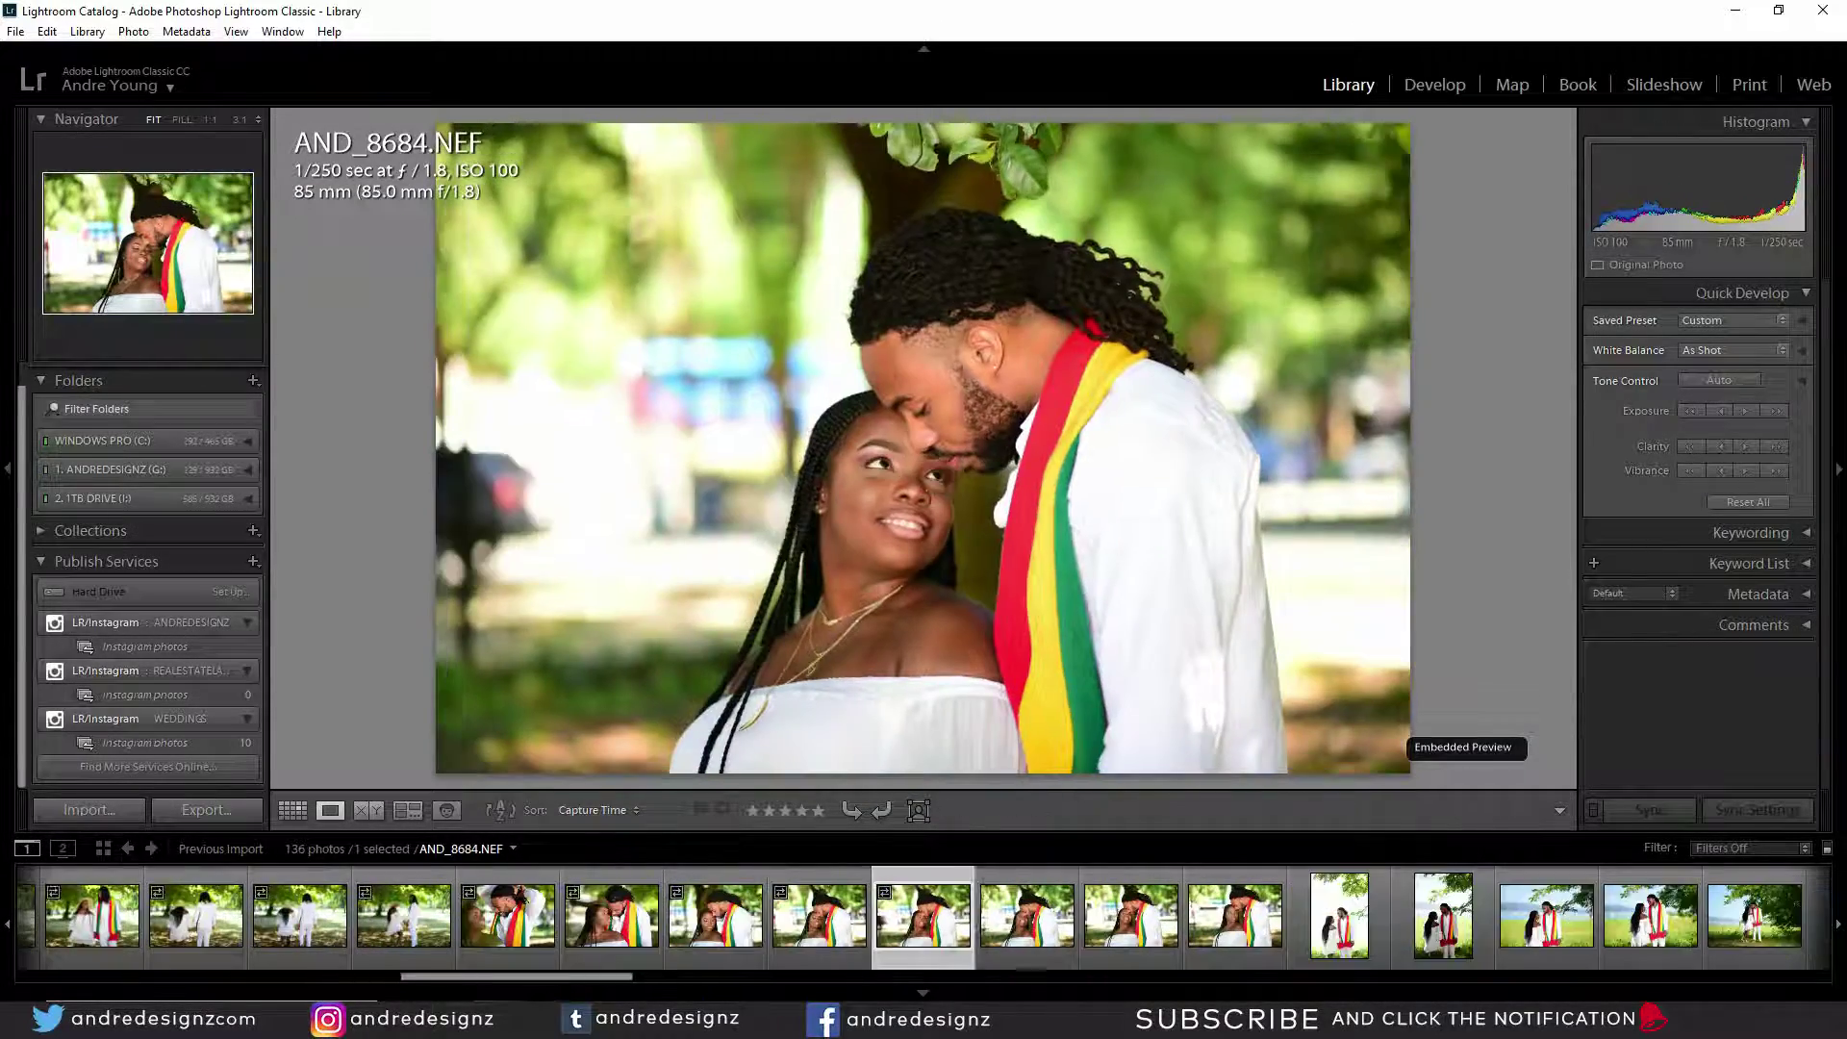
pyautogui.press('Right')
pyautogui.press('Right')
pyautogui.press('Right')
pyautogui.press('Right')
pyautogui.press('Right')
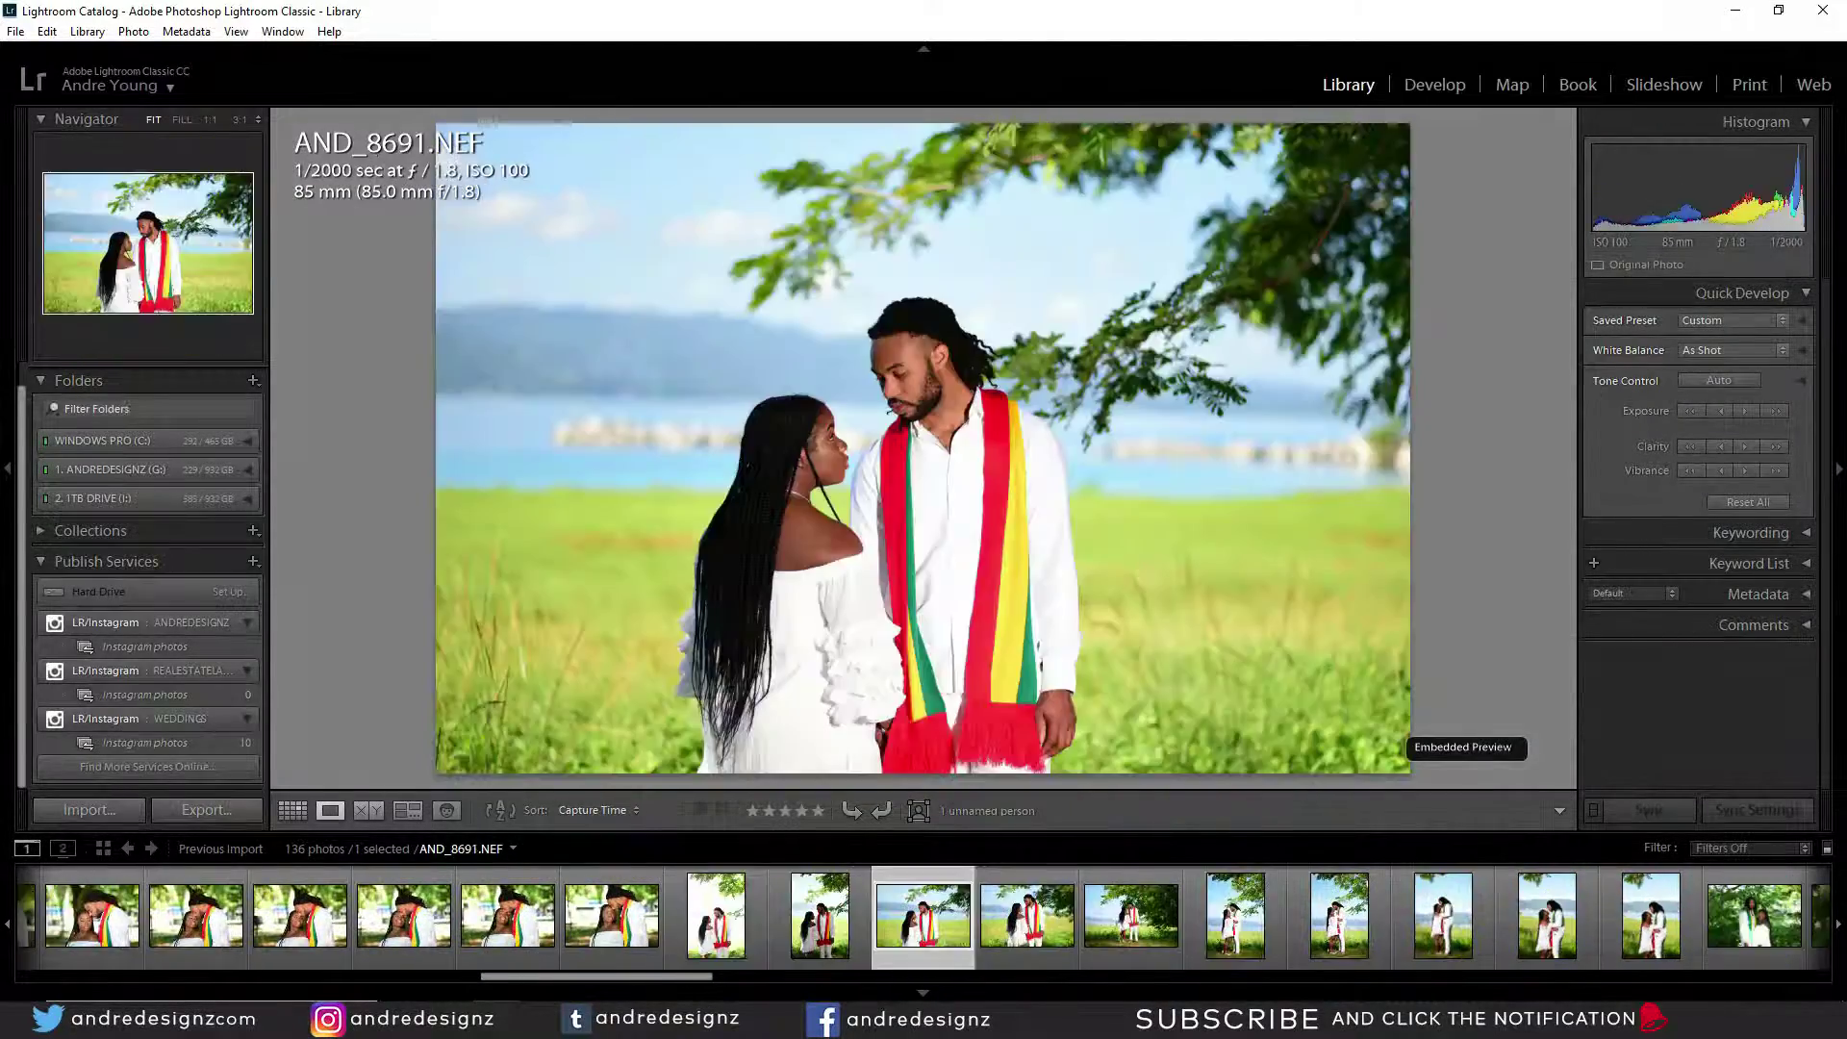
pyautogui.press('Right')
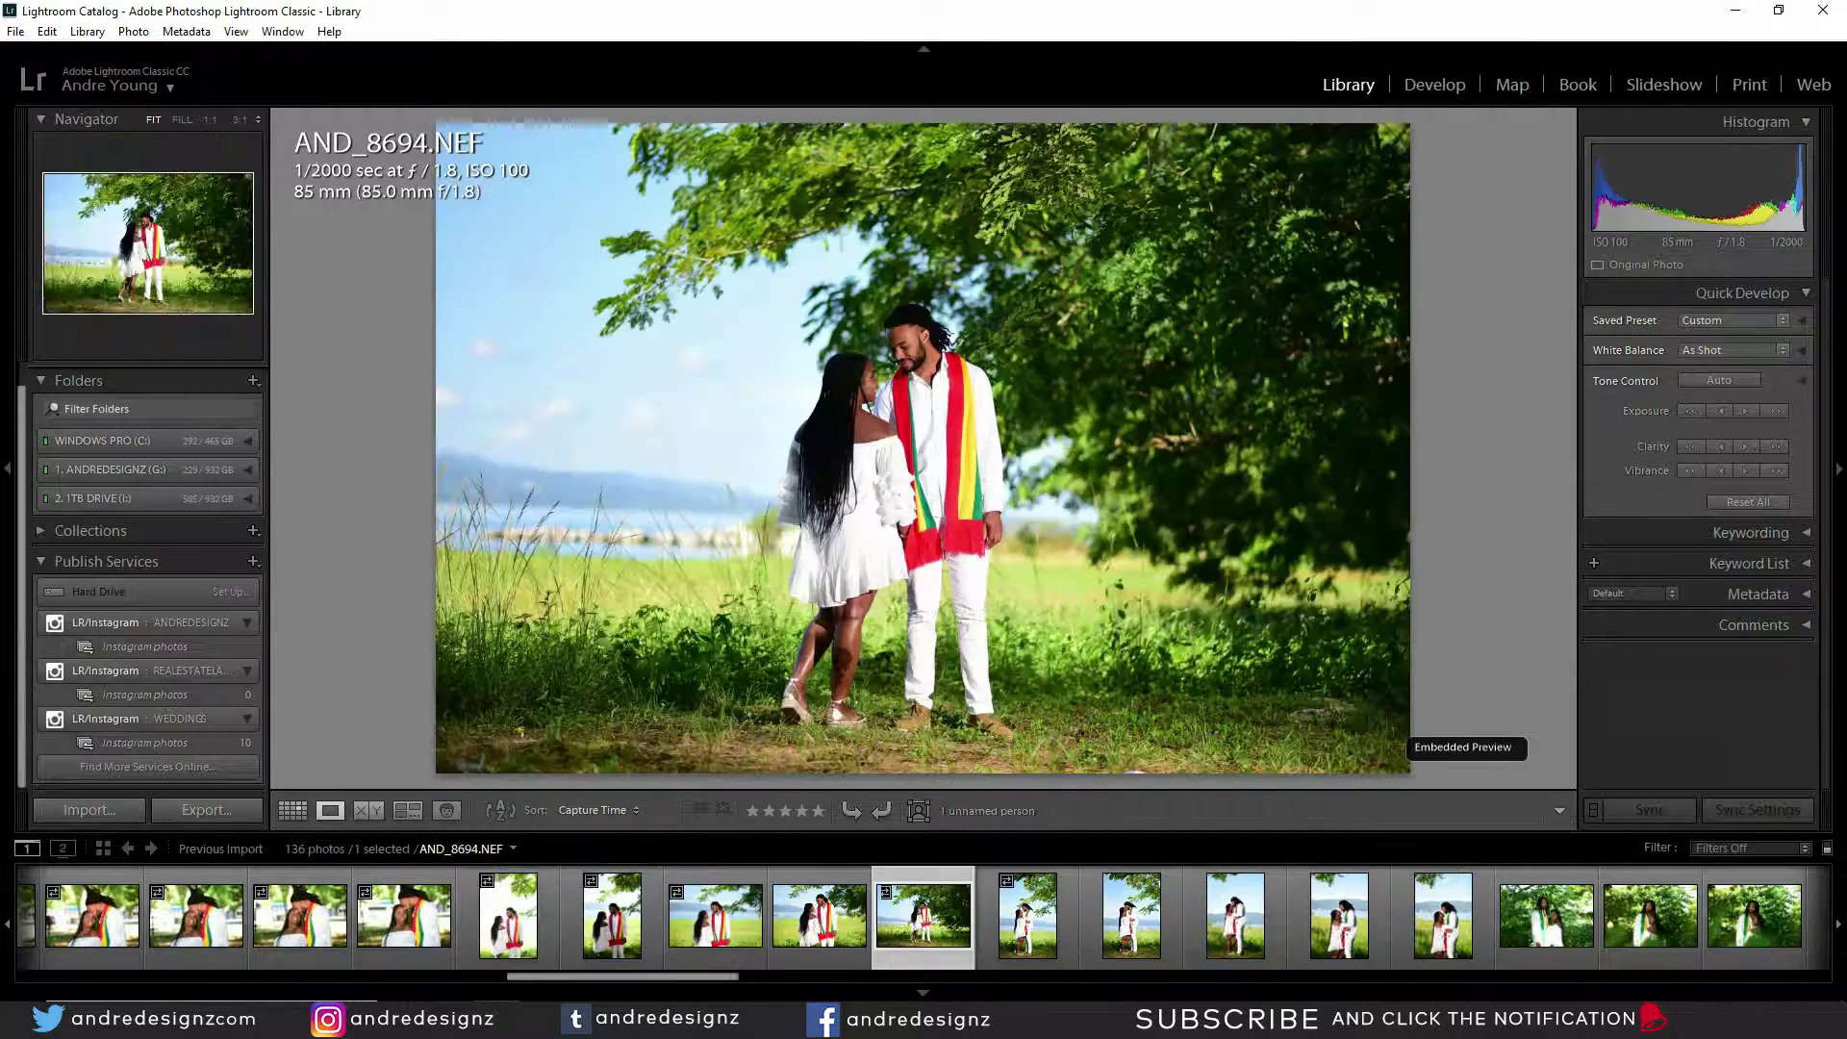
pyautogui.press('Right')
pyautogui.press('Right')
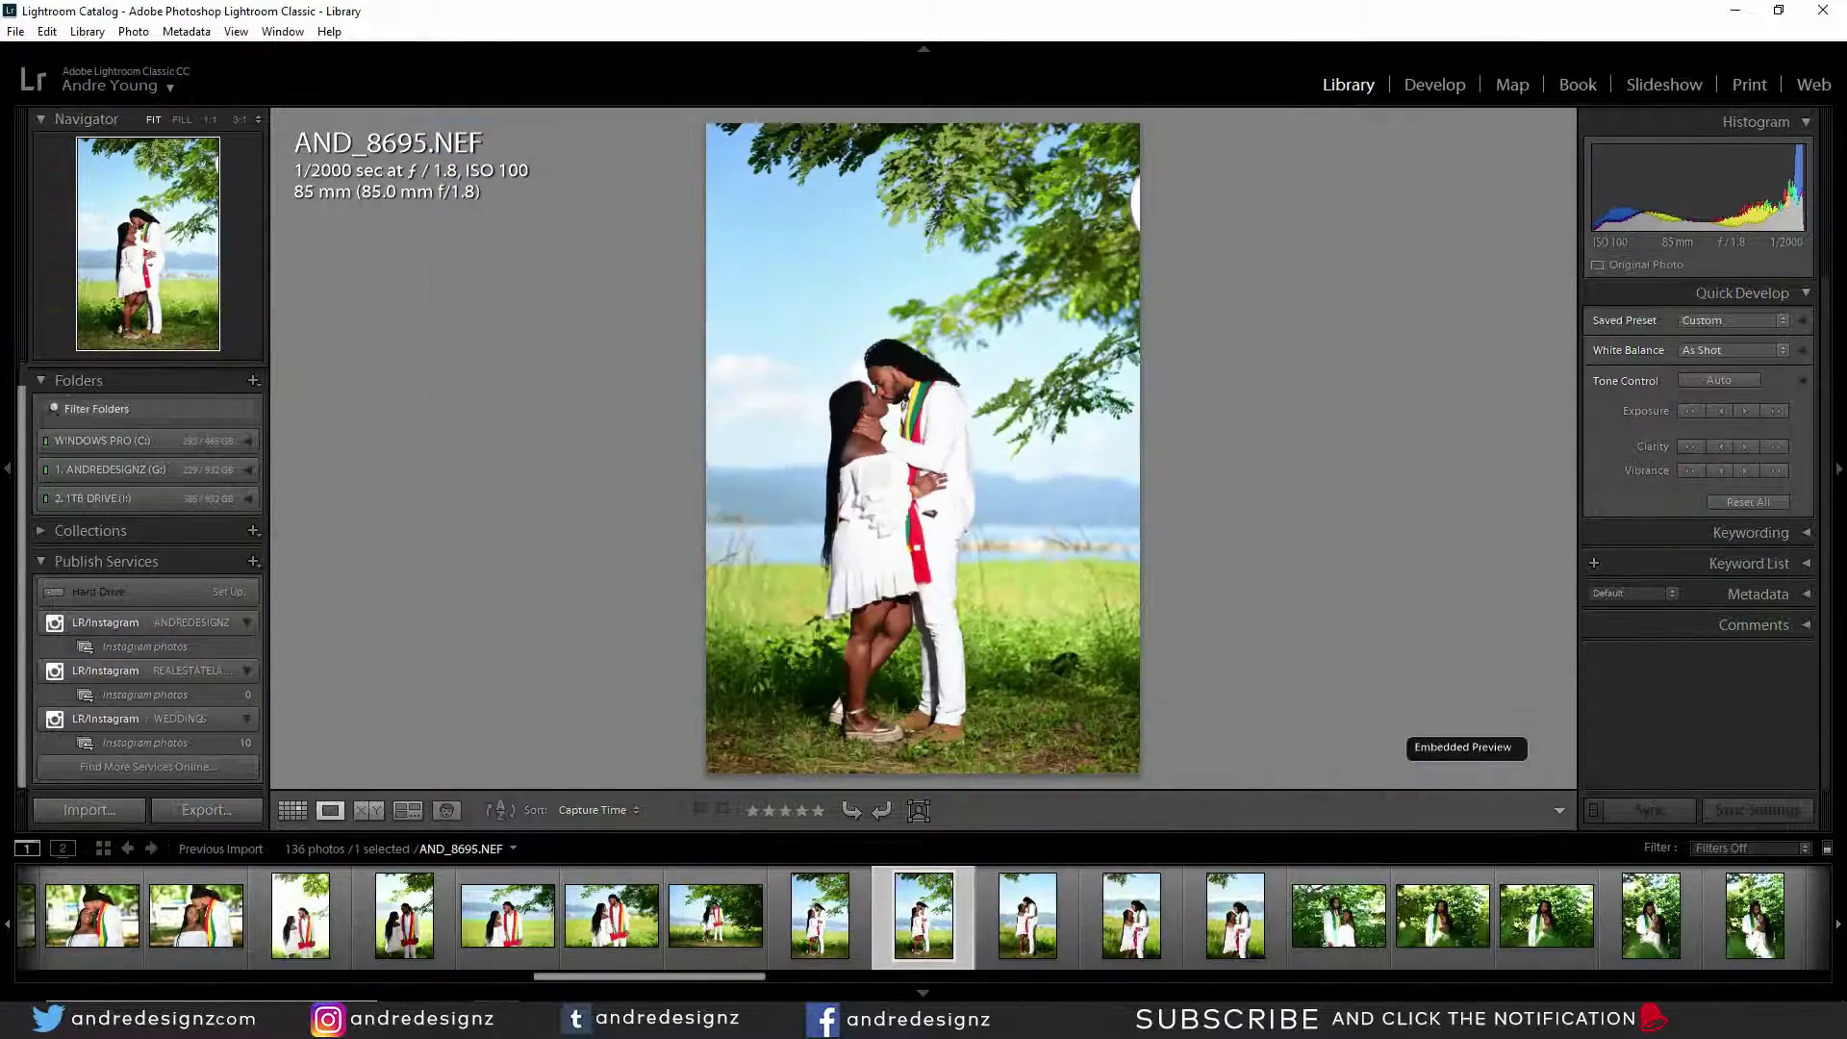
pyautogui.press('Left')
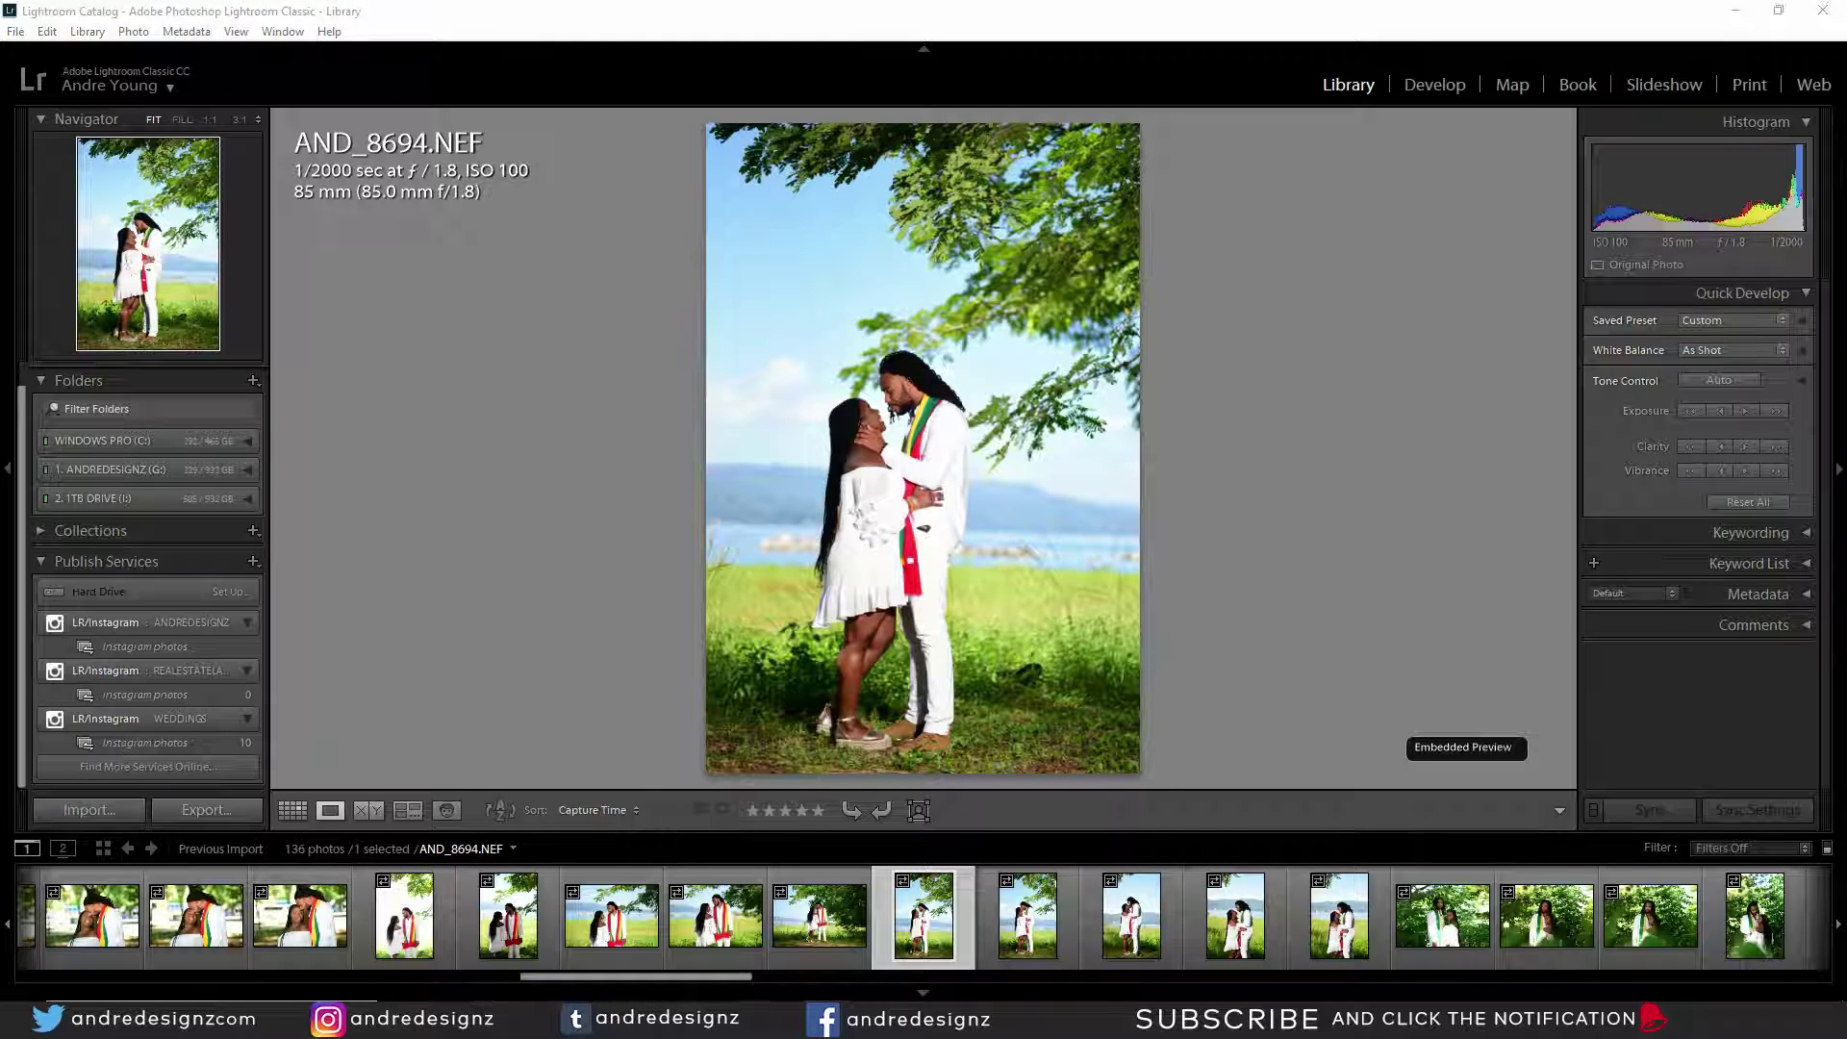
# Go back to the hair-tying close-up and examine the embracing close-ups through AND_8688.NEF.
pyautogui.moveTo(611, 979); pyautogui.dragTo(536, 981)
pyautogui.click(534, 939)
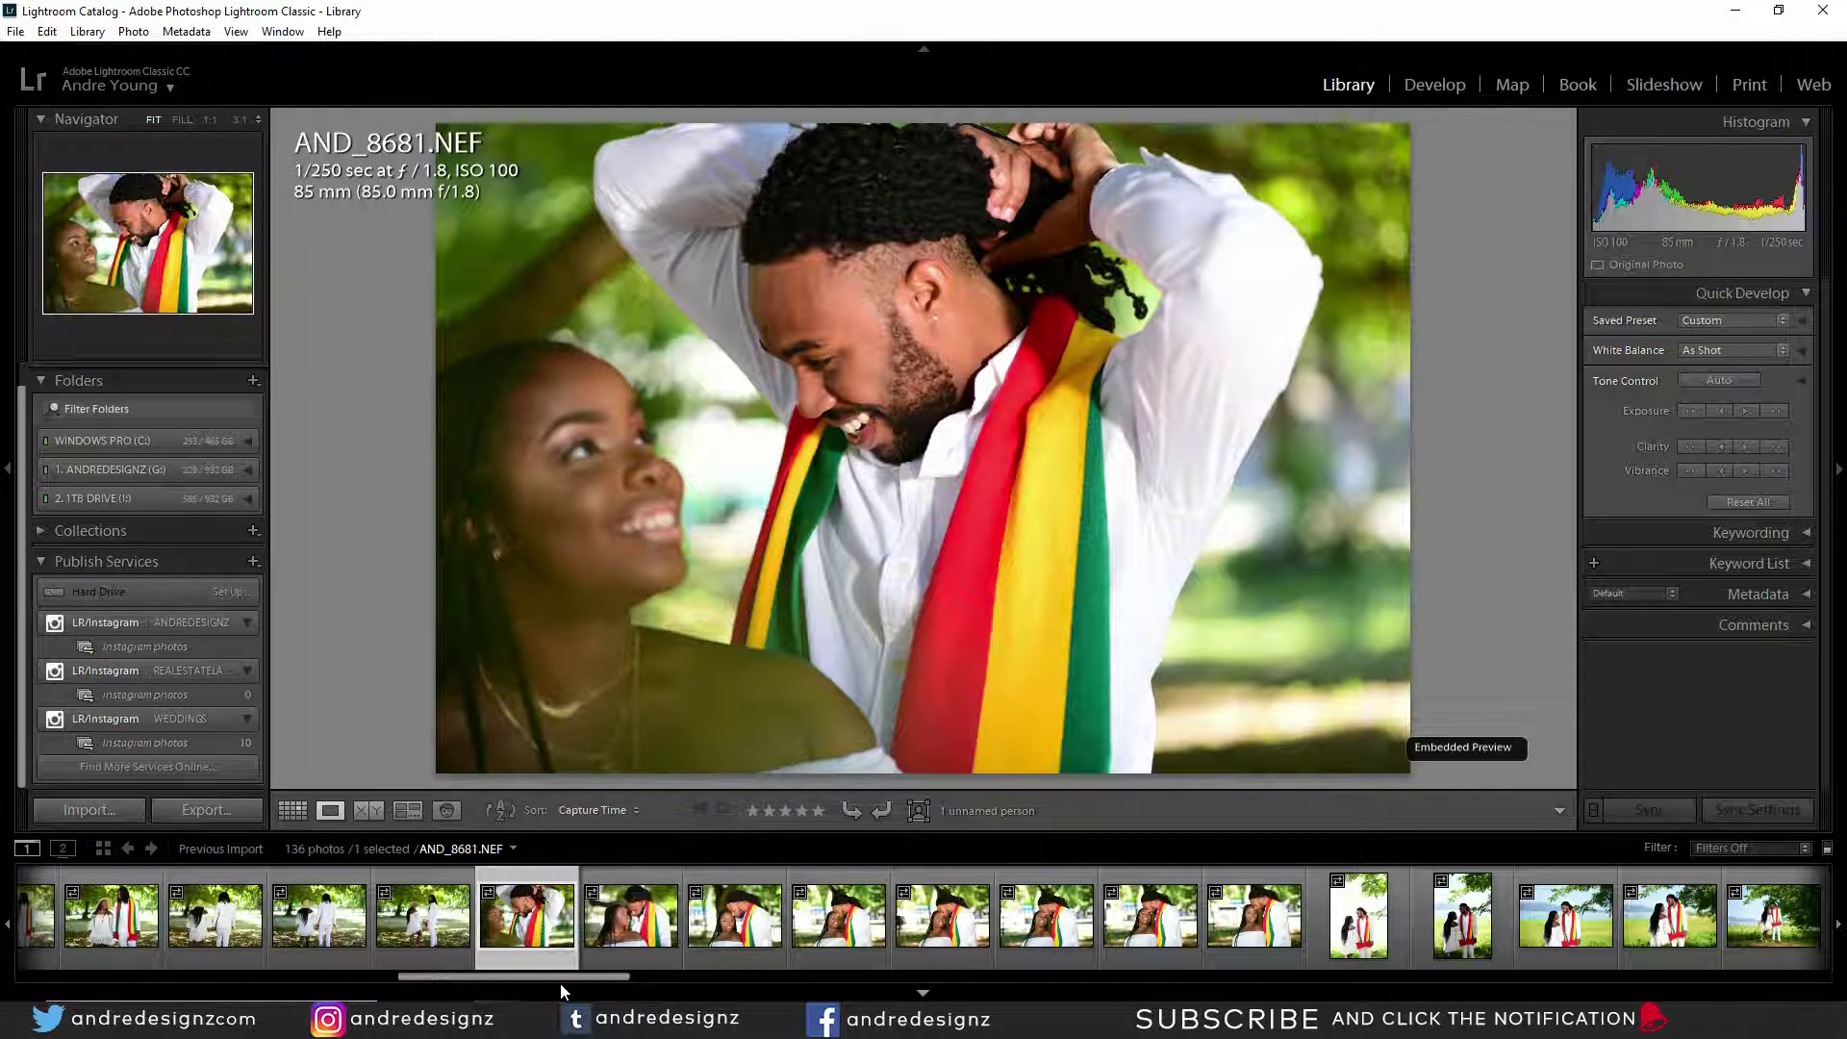
pyautogui.press('Right')
pyautogui.press('Right')
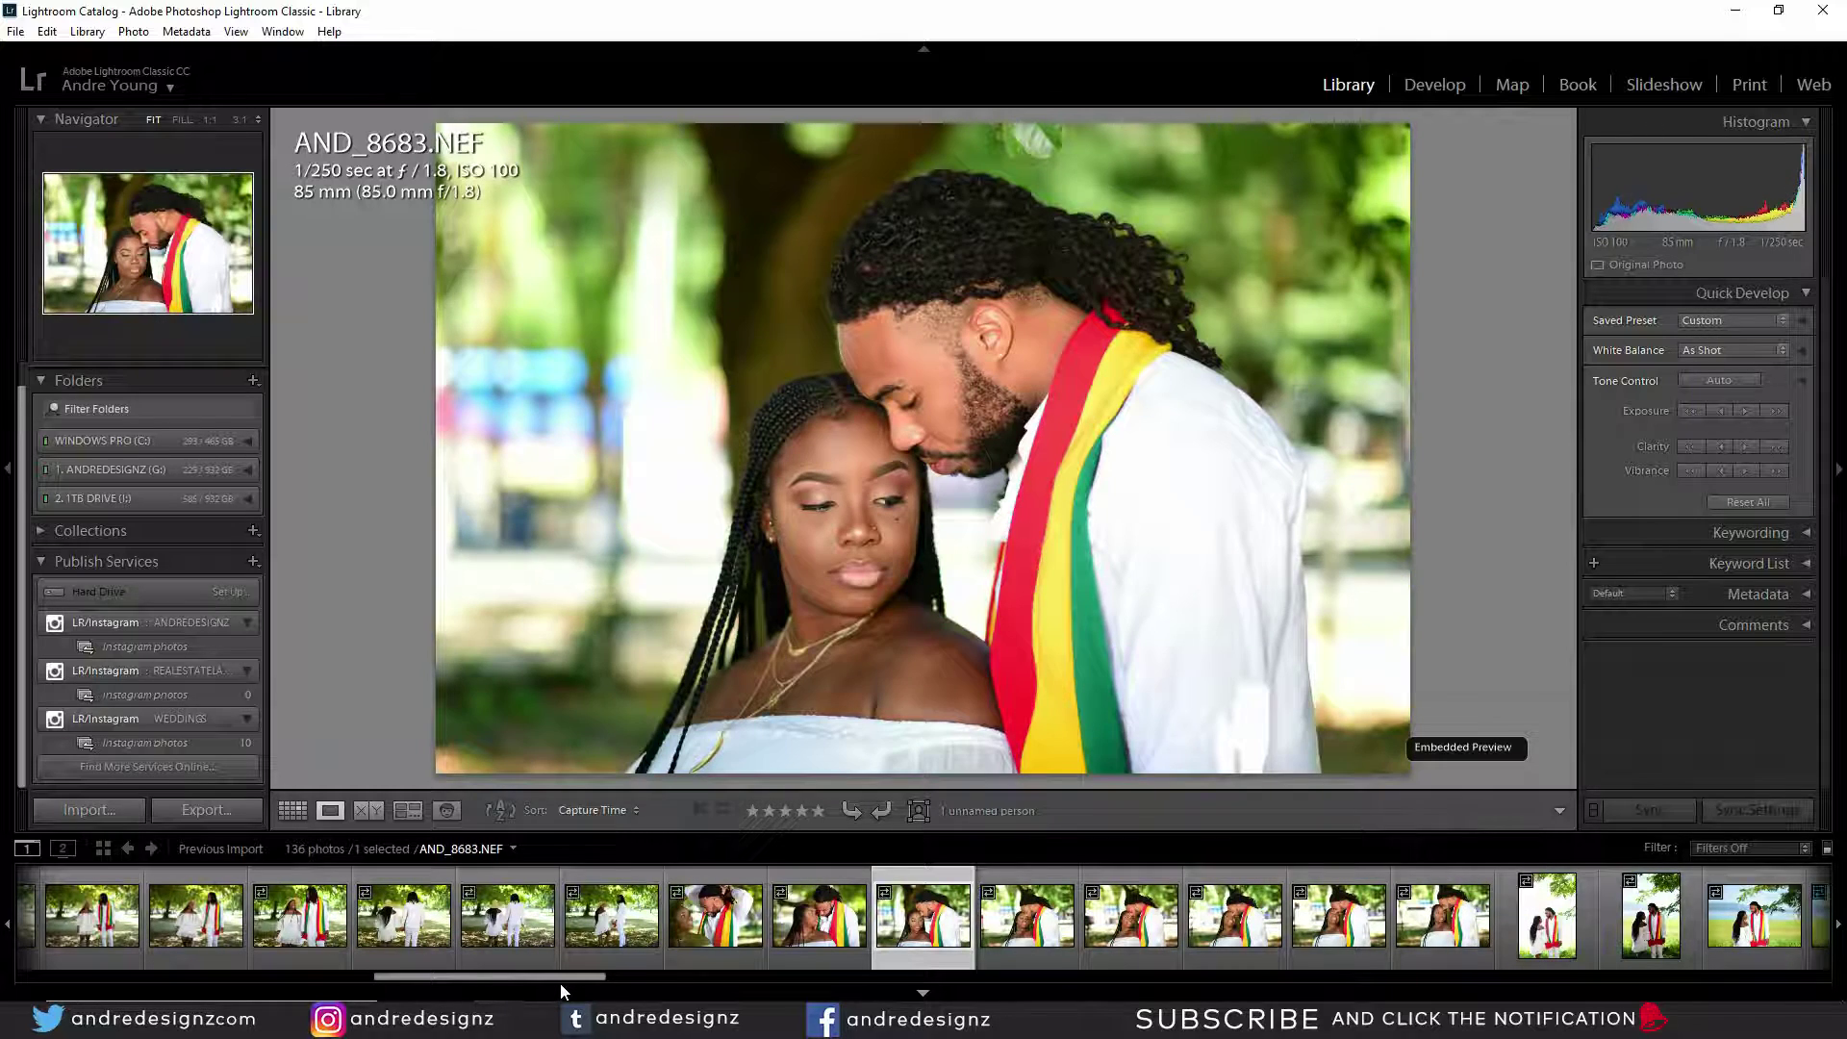
pyautogui.press('Right')
pyautogui.press('Right')
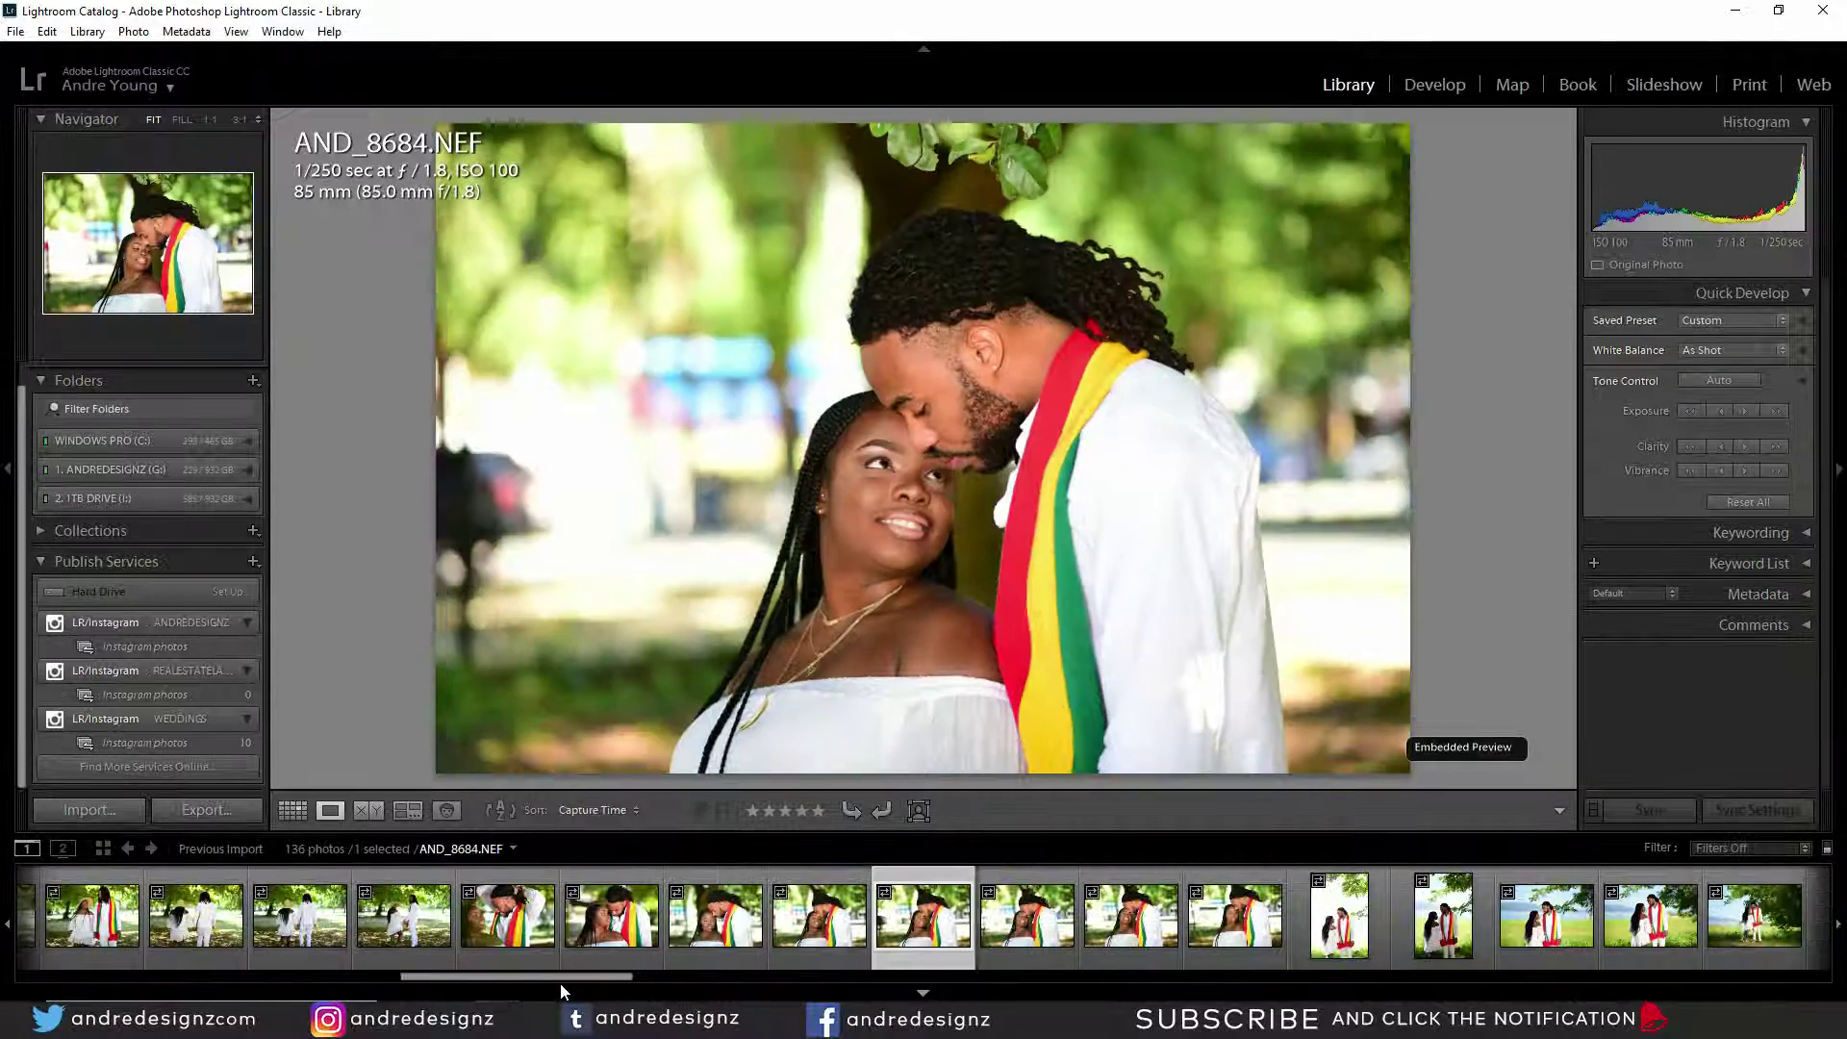
pyautogui.press('Right')
pyautogui.press('Right')
pyautogui.press('Right')
pyautogui.press('Right')
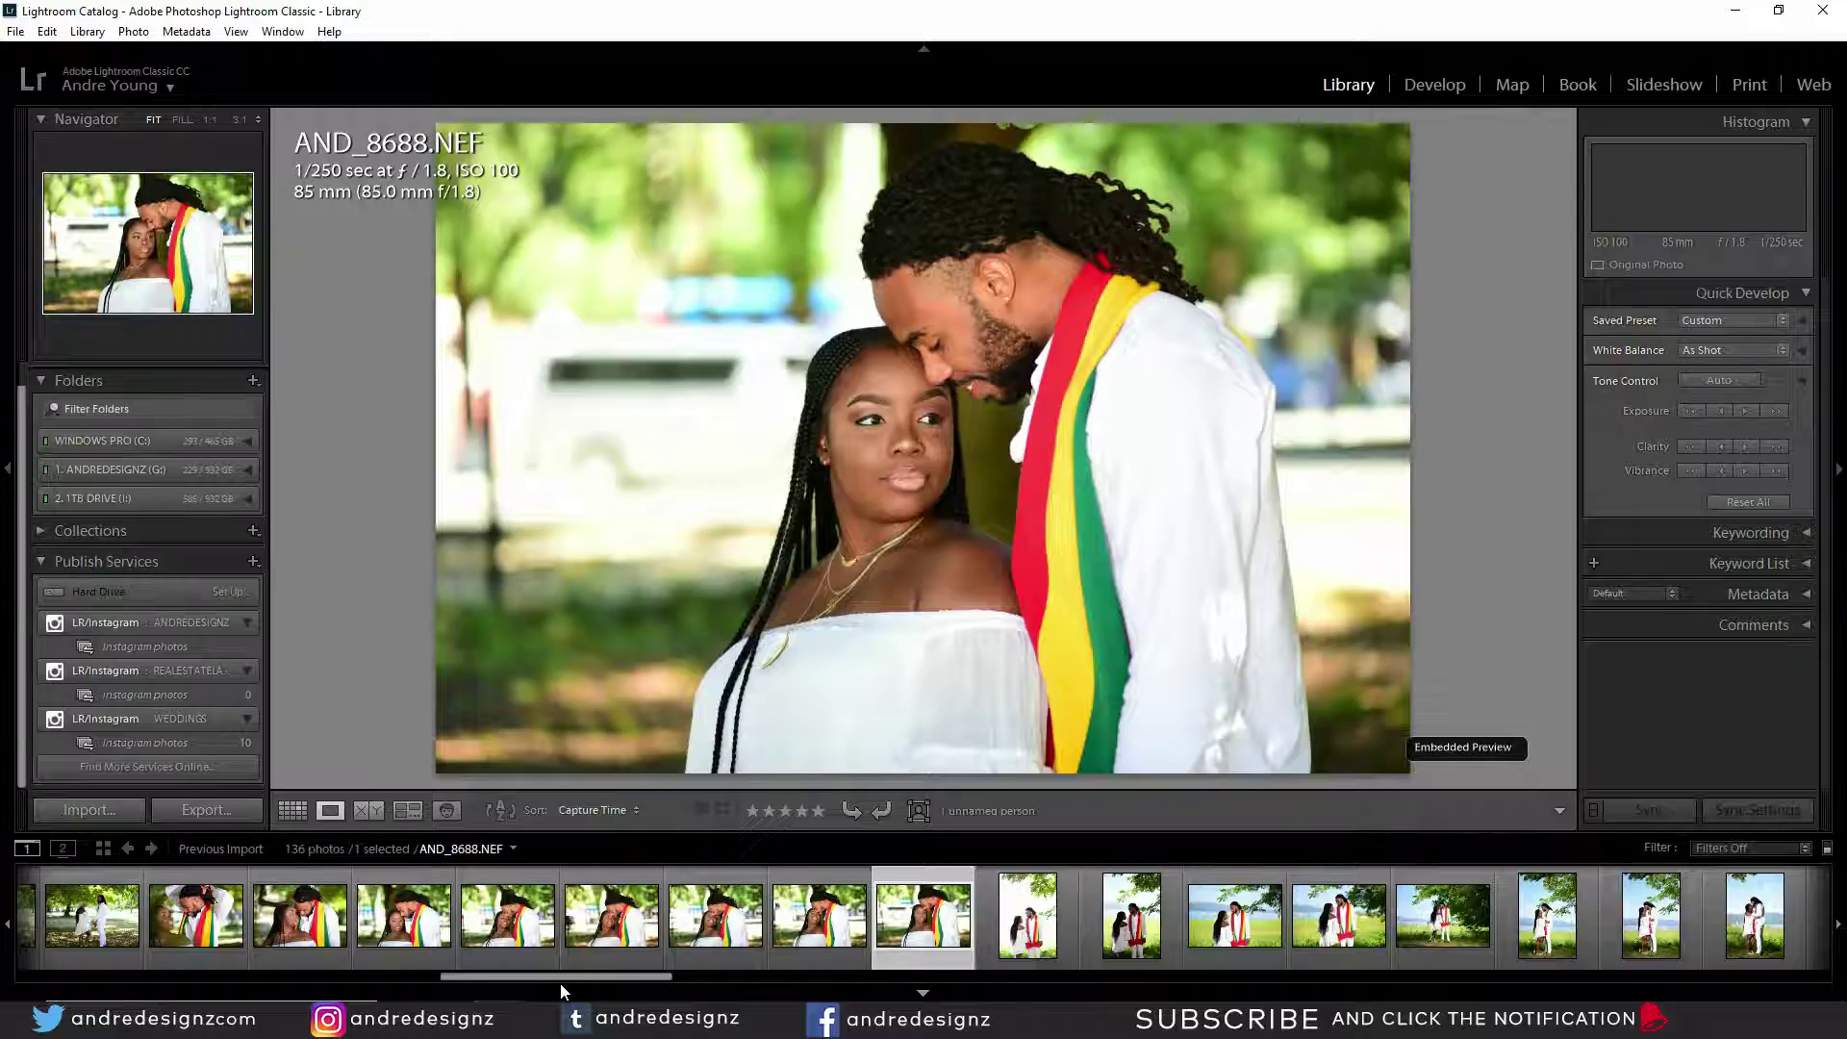
# Go back through the walking and standing shots to the smiling close-up under the leaves.
pyautogui.press('Left')
pyautogui.press('Left')
pyautogui.press('Left')
pyautogui.press('Left')
pyautogui.press('Left')
pyautogui.press('Left')
pyautogui.press('Left')
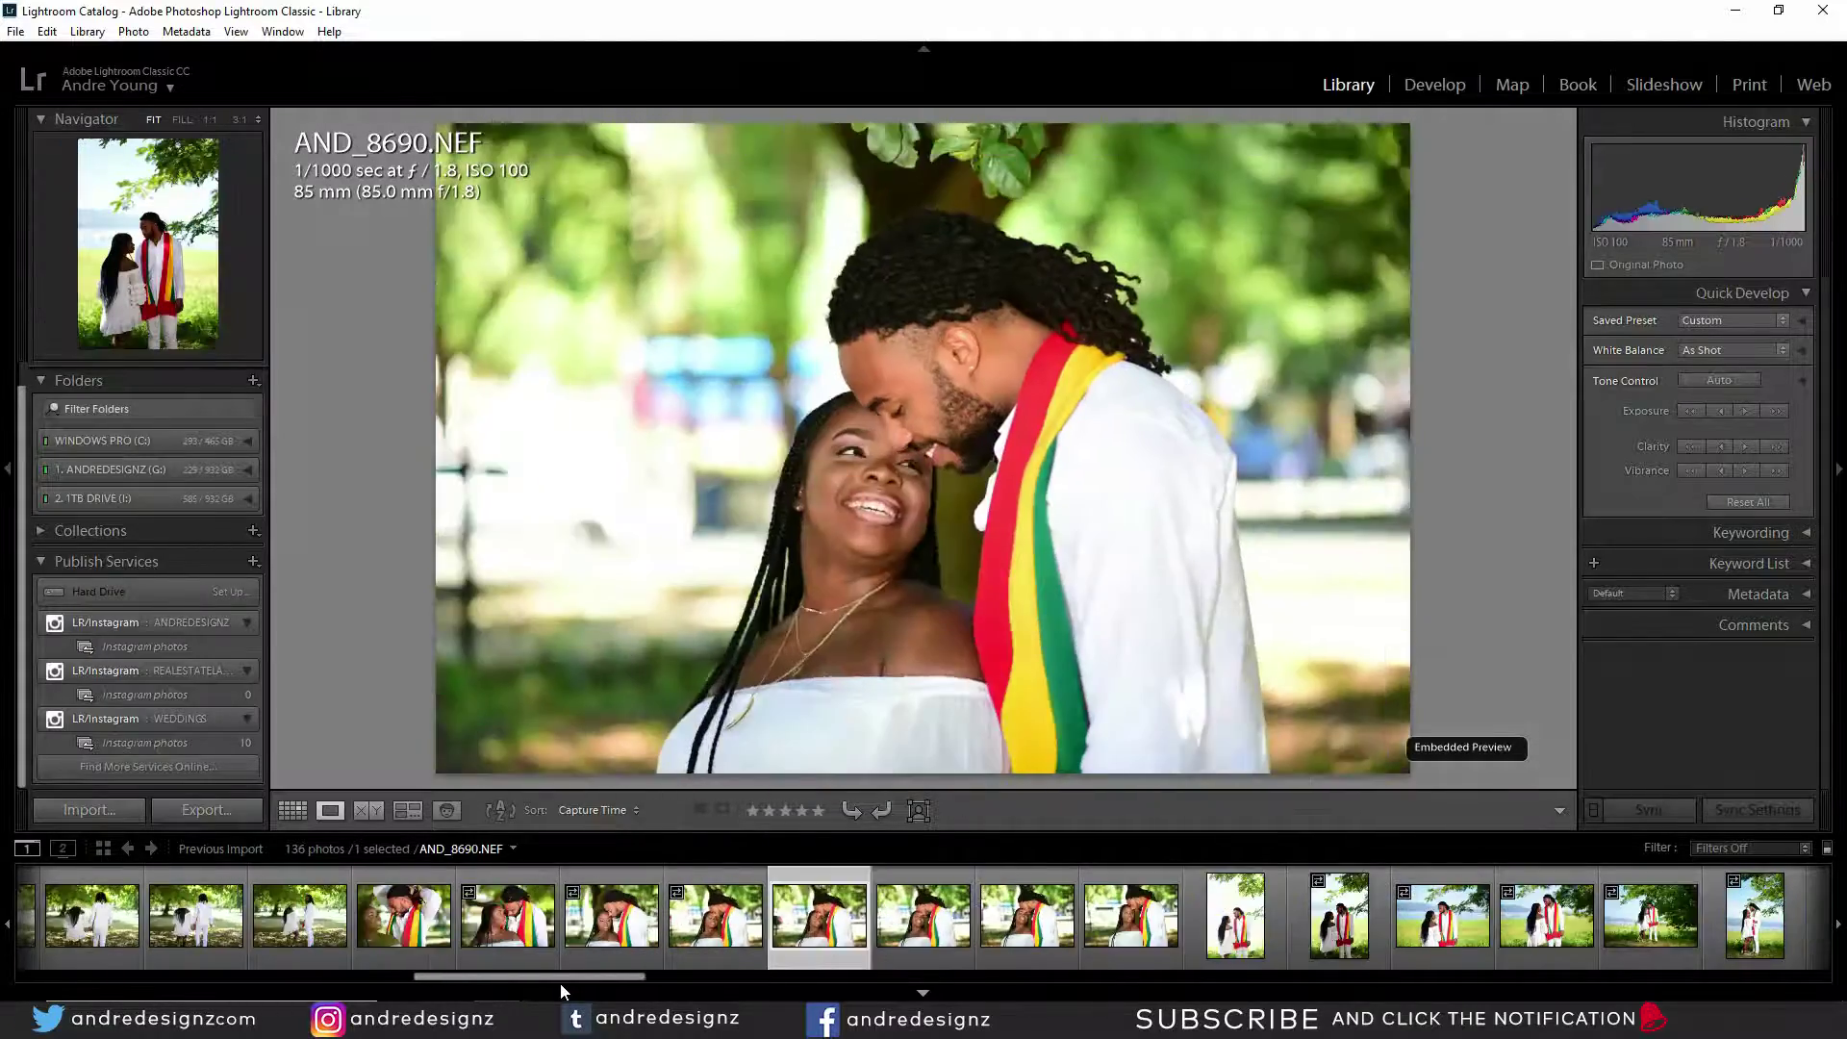
pyautogui.press('Left')
pyautogui.press('Left')
pyautogui.press('Left')
pyautogui.press('Left')
pyautogui.press('Left')
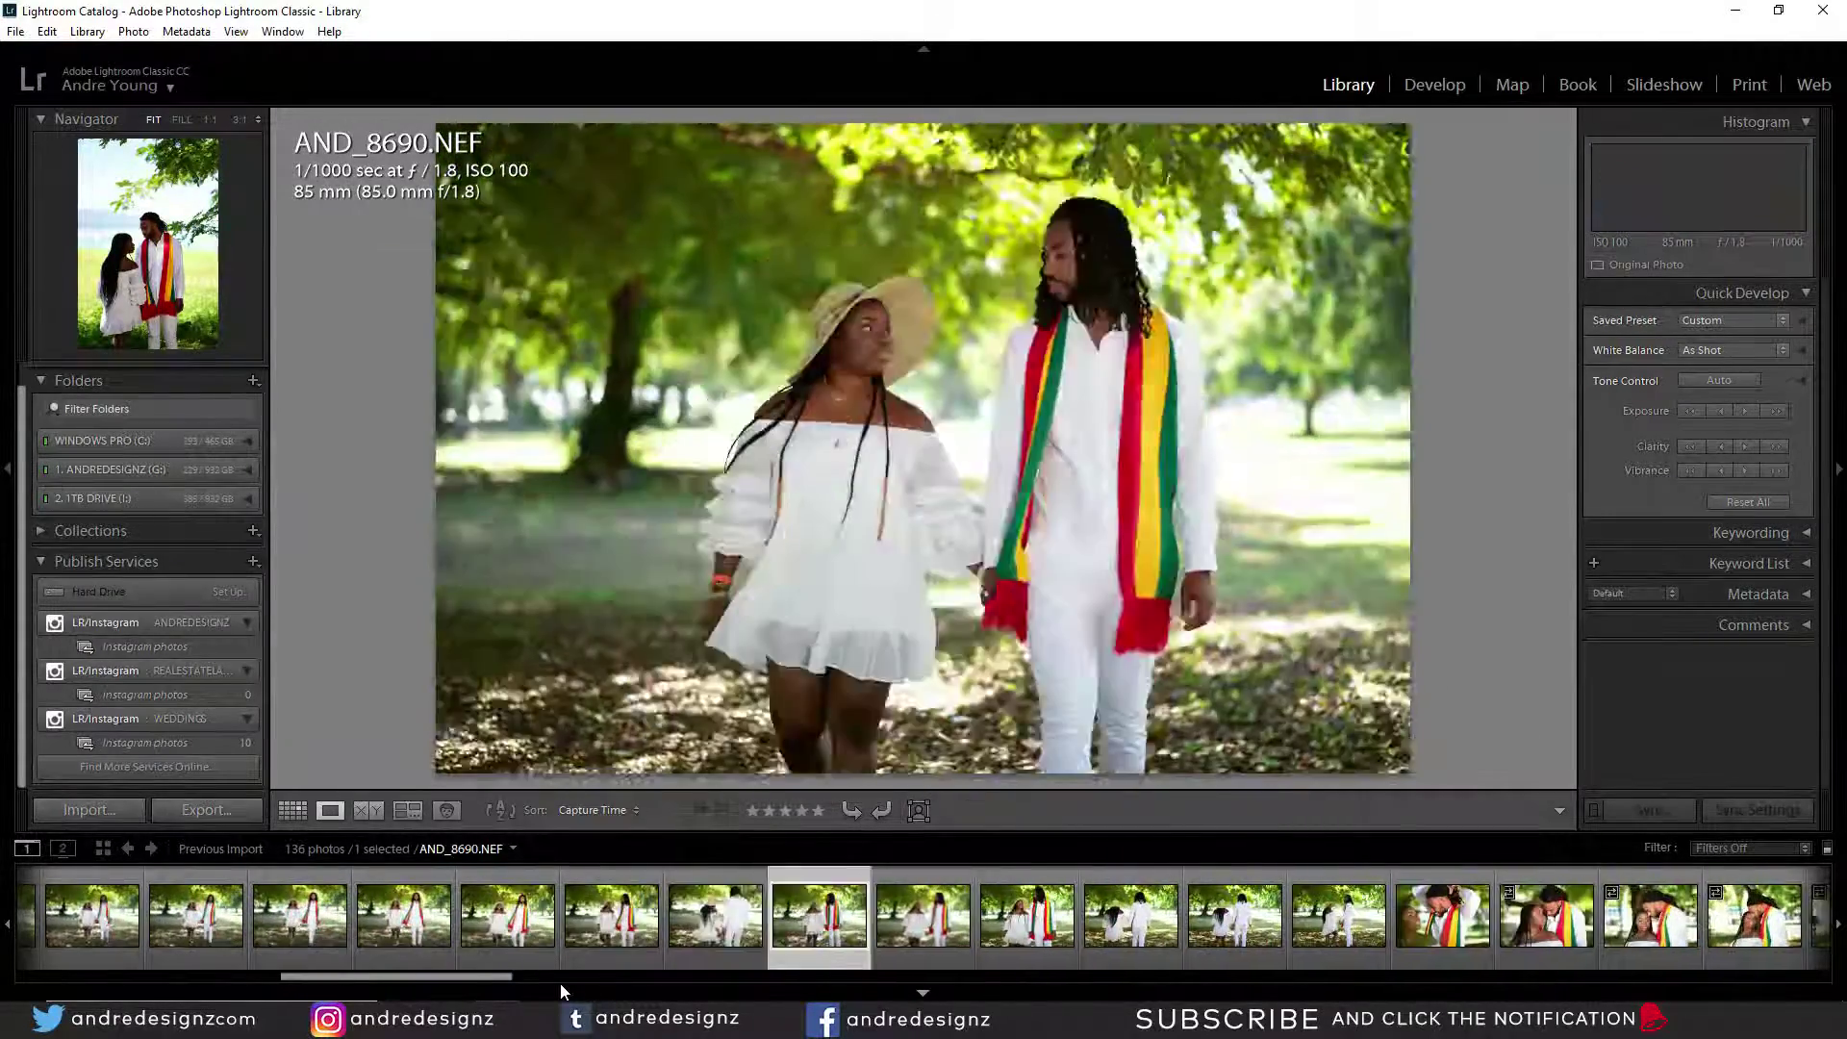
pyautogui.press('Left')
pyautogui.press('Left')
pyautogui.press('Left')
pyautogui.press('Left')
pyautogui.press('Left')
pyautogui.press('Left')
pyautogui.press('Left')
pyautogui.press('Left')
pyautogui.press('Left')
pyautogui.press('Left')
pyautogui.press('Left')
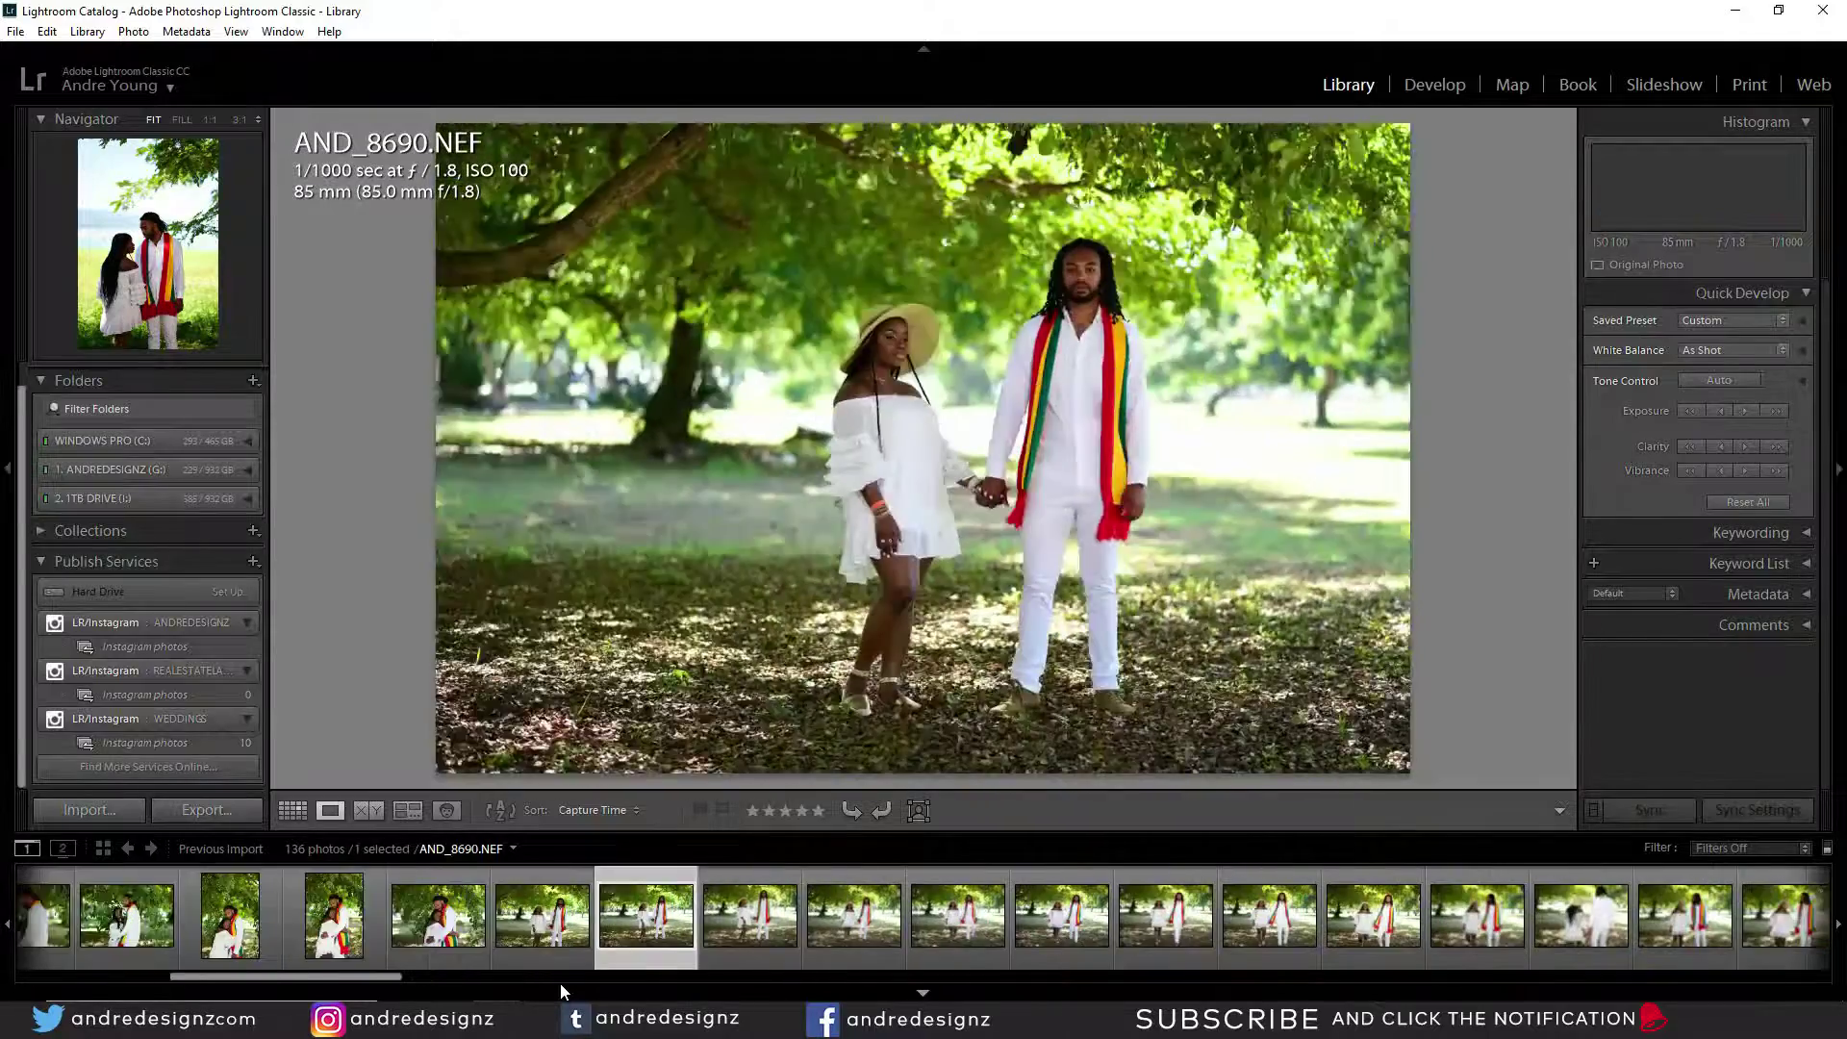
pyautogui.press('Left')
pyautogui.press('Left')
pyautogui.press('Left')
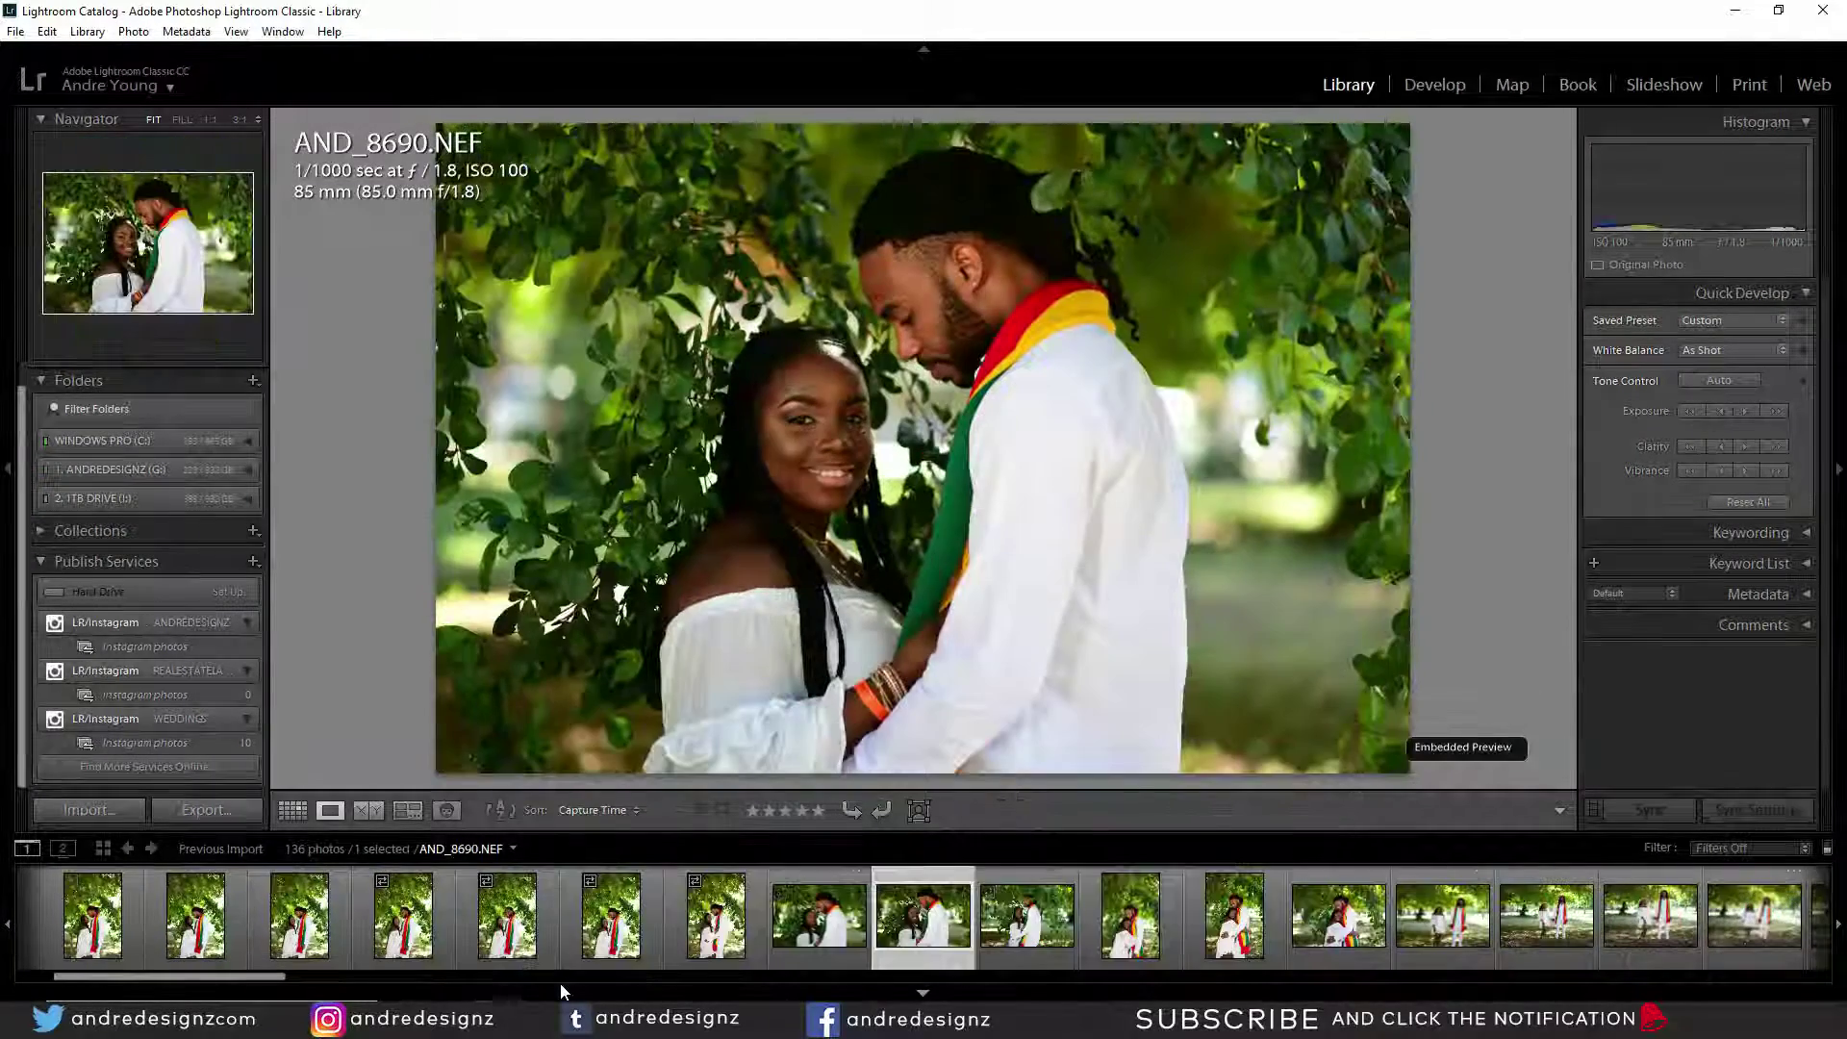
# Compare the smiling close-up AND_8658.NEF with its neighbouring poses, including AND_8659.NEF and AND_8660.NEF.
pyautogui.press('Right')
pyautogui.press('Right')
pyautogui.press('Right')
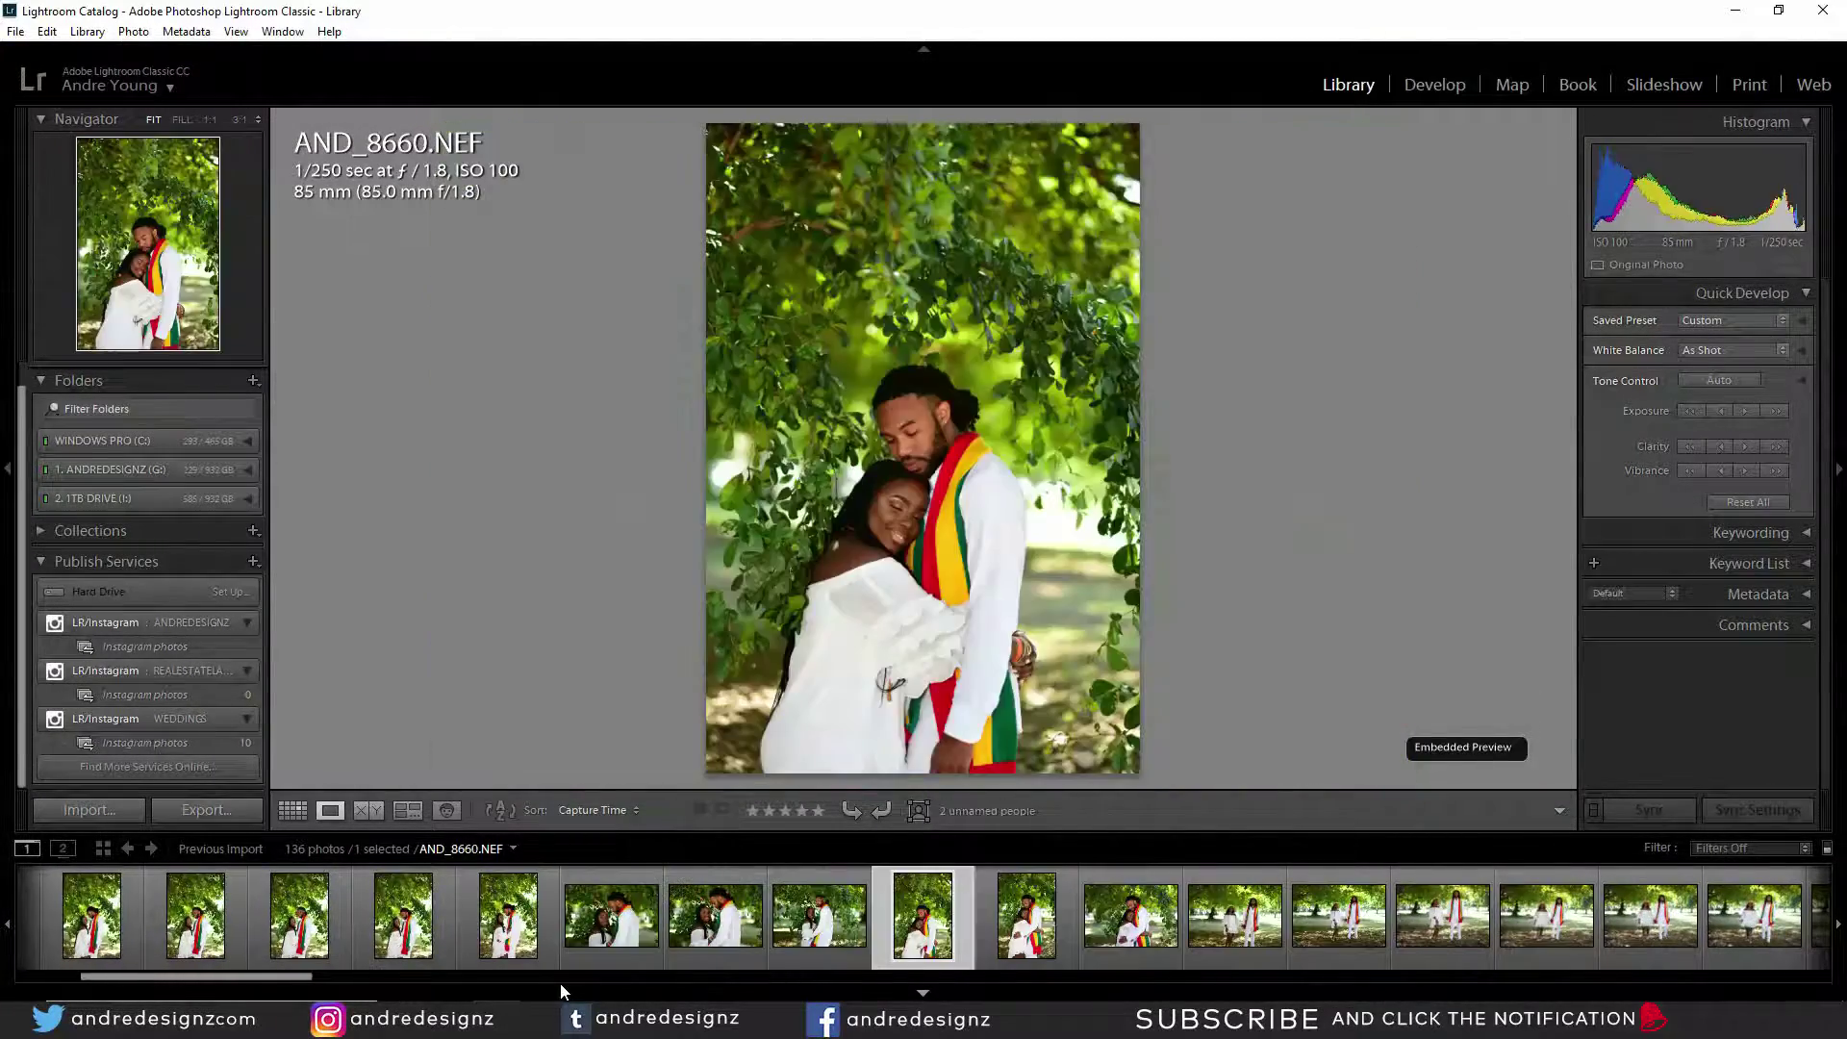
pyautogui.press('Left')
pyautogui.press('Left')
pyautogui.press('Left')
pyautogui.press('Left')
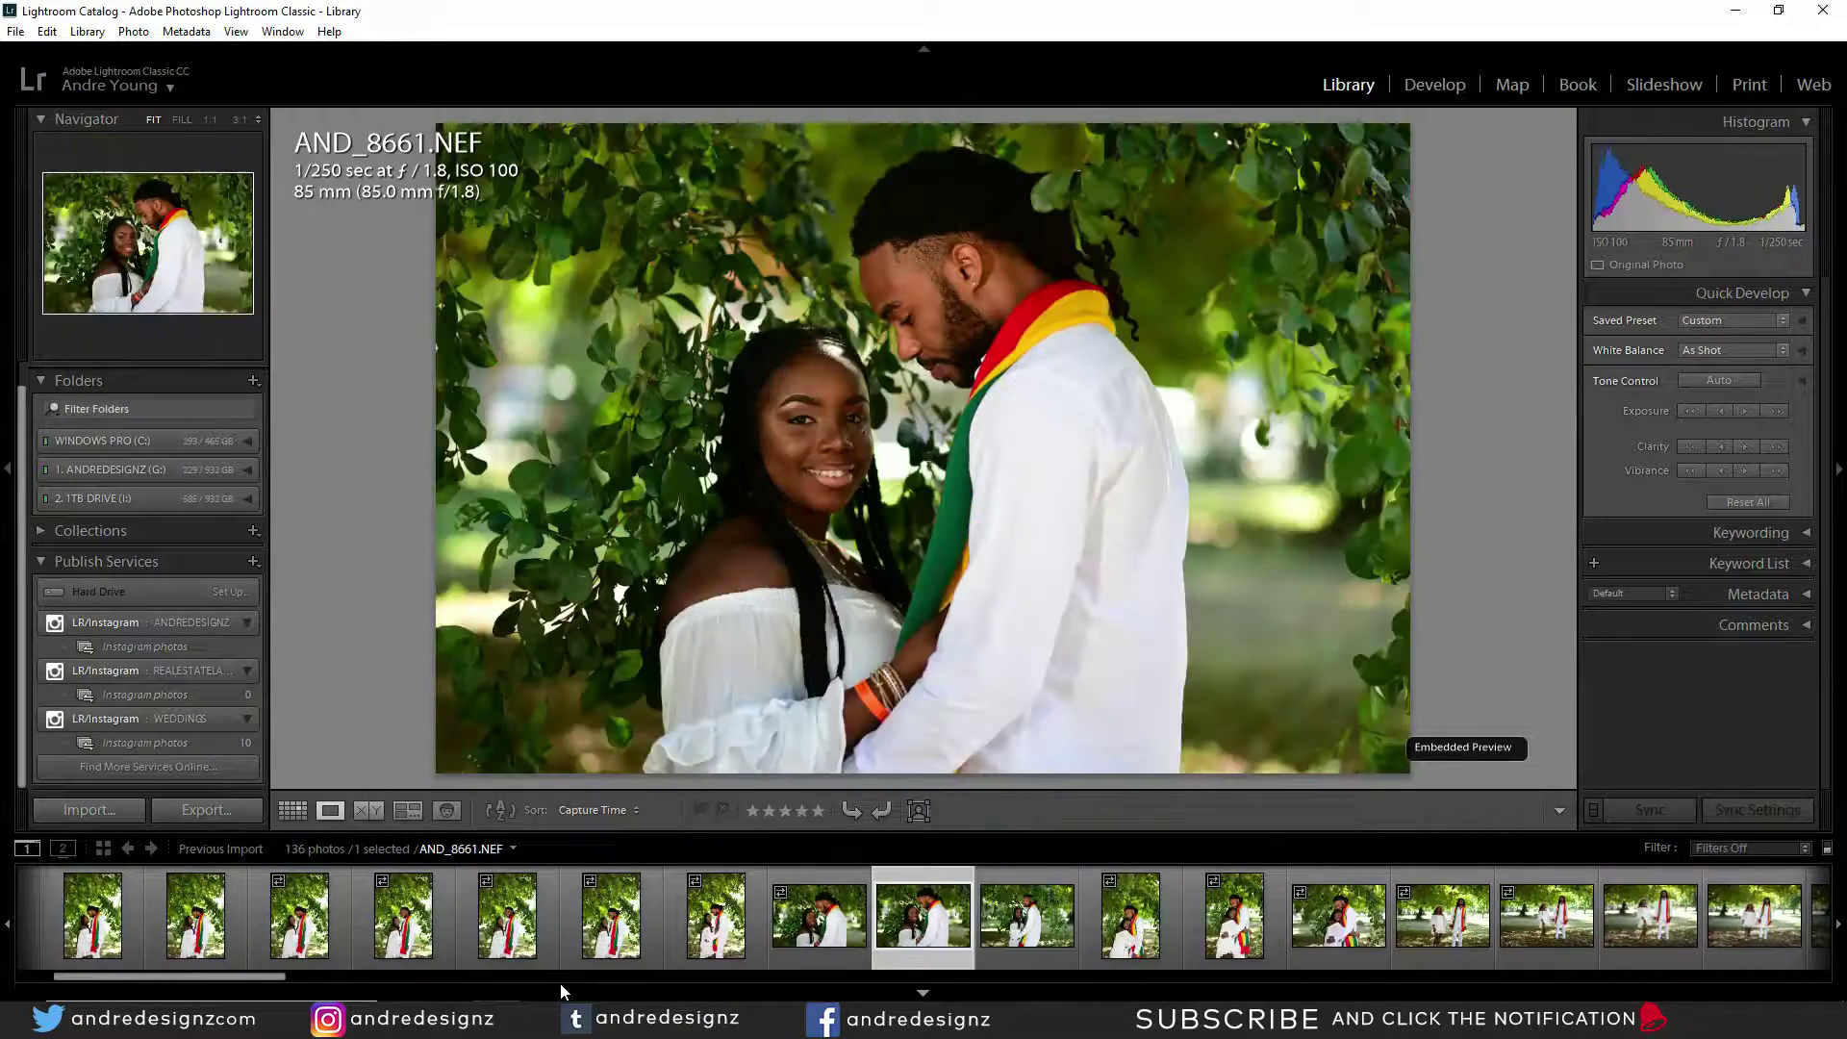
pyautogui.press('Right')
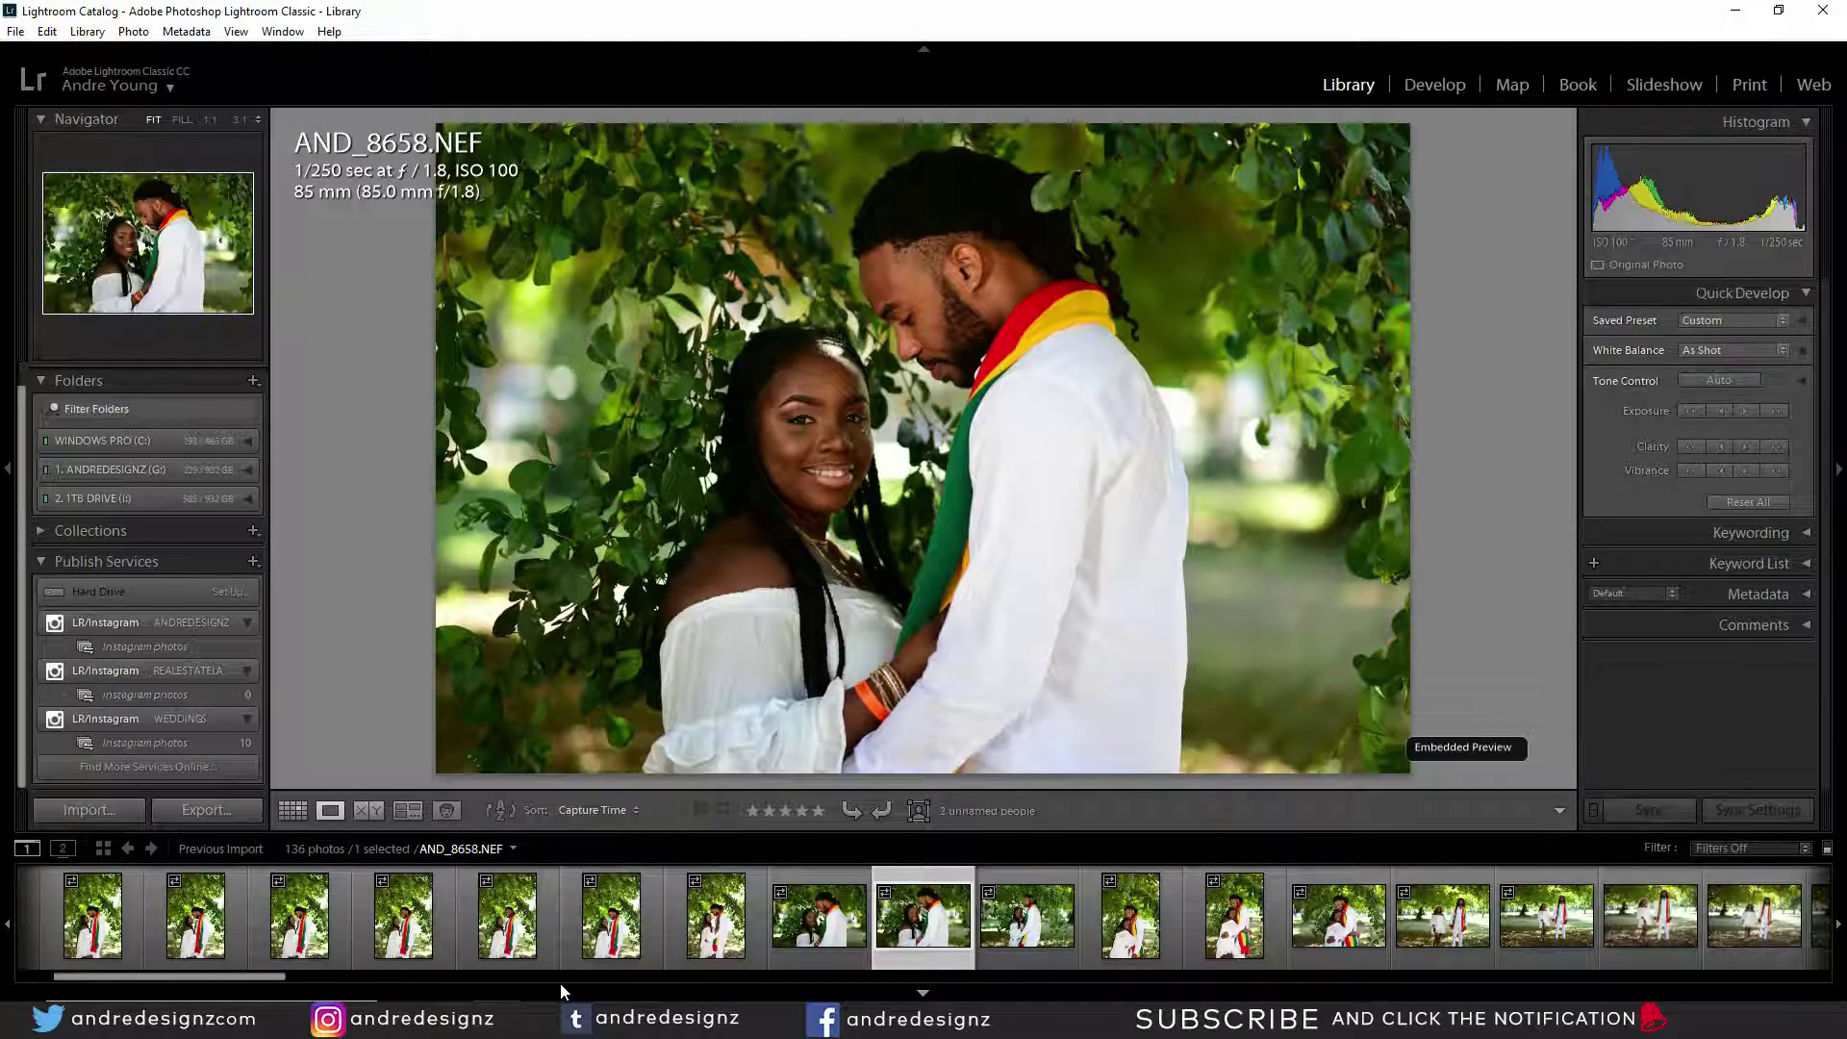
pyautogui.press('Right')
pyautogui.press('Left')
pyautogui.press('Left')
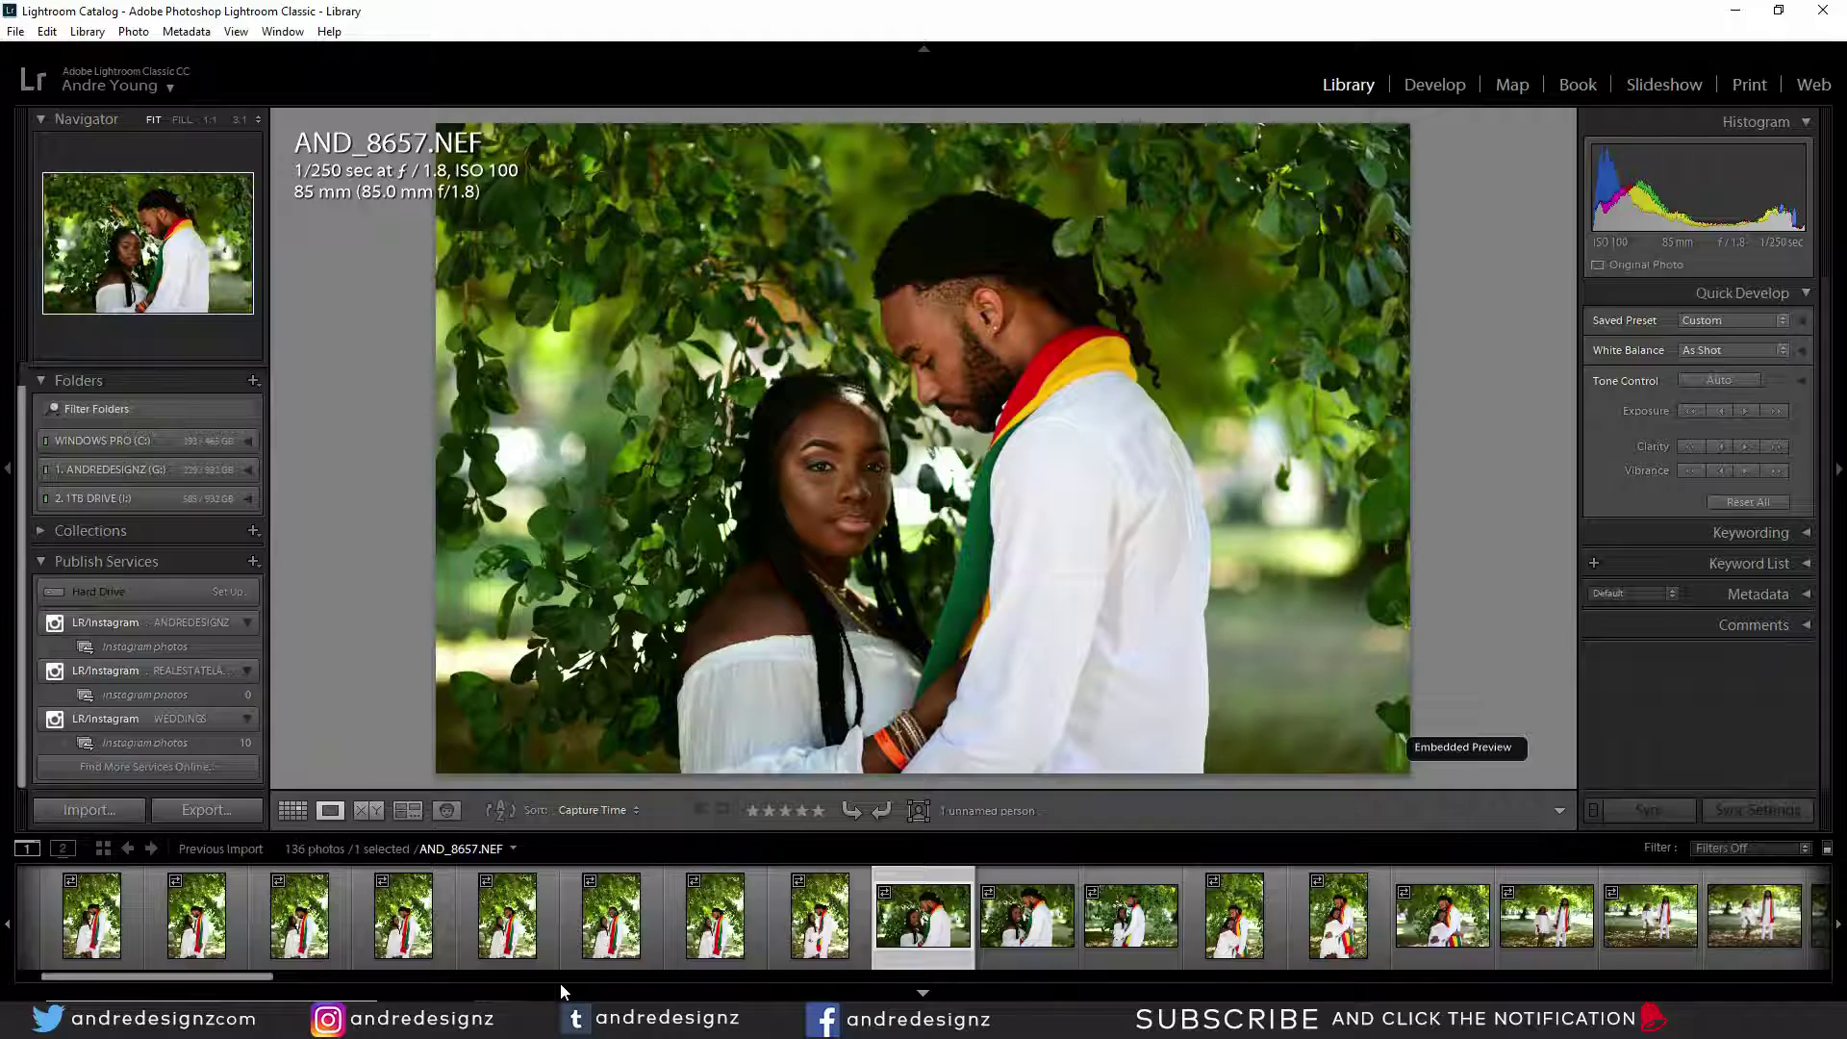
pyautogui.press('Right')
pyautogui.press('Right')
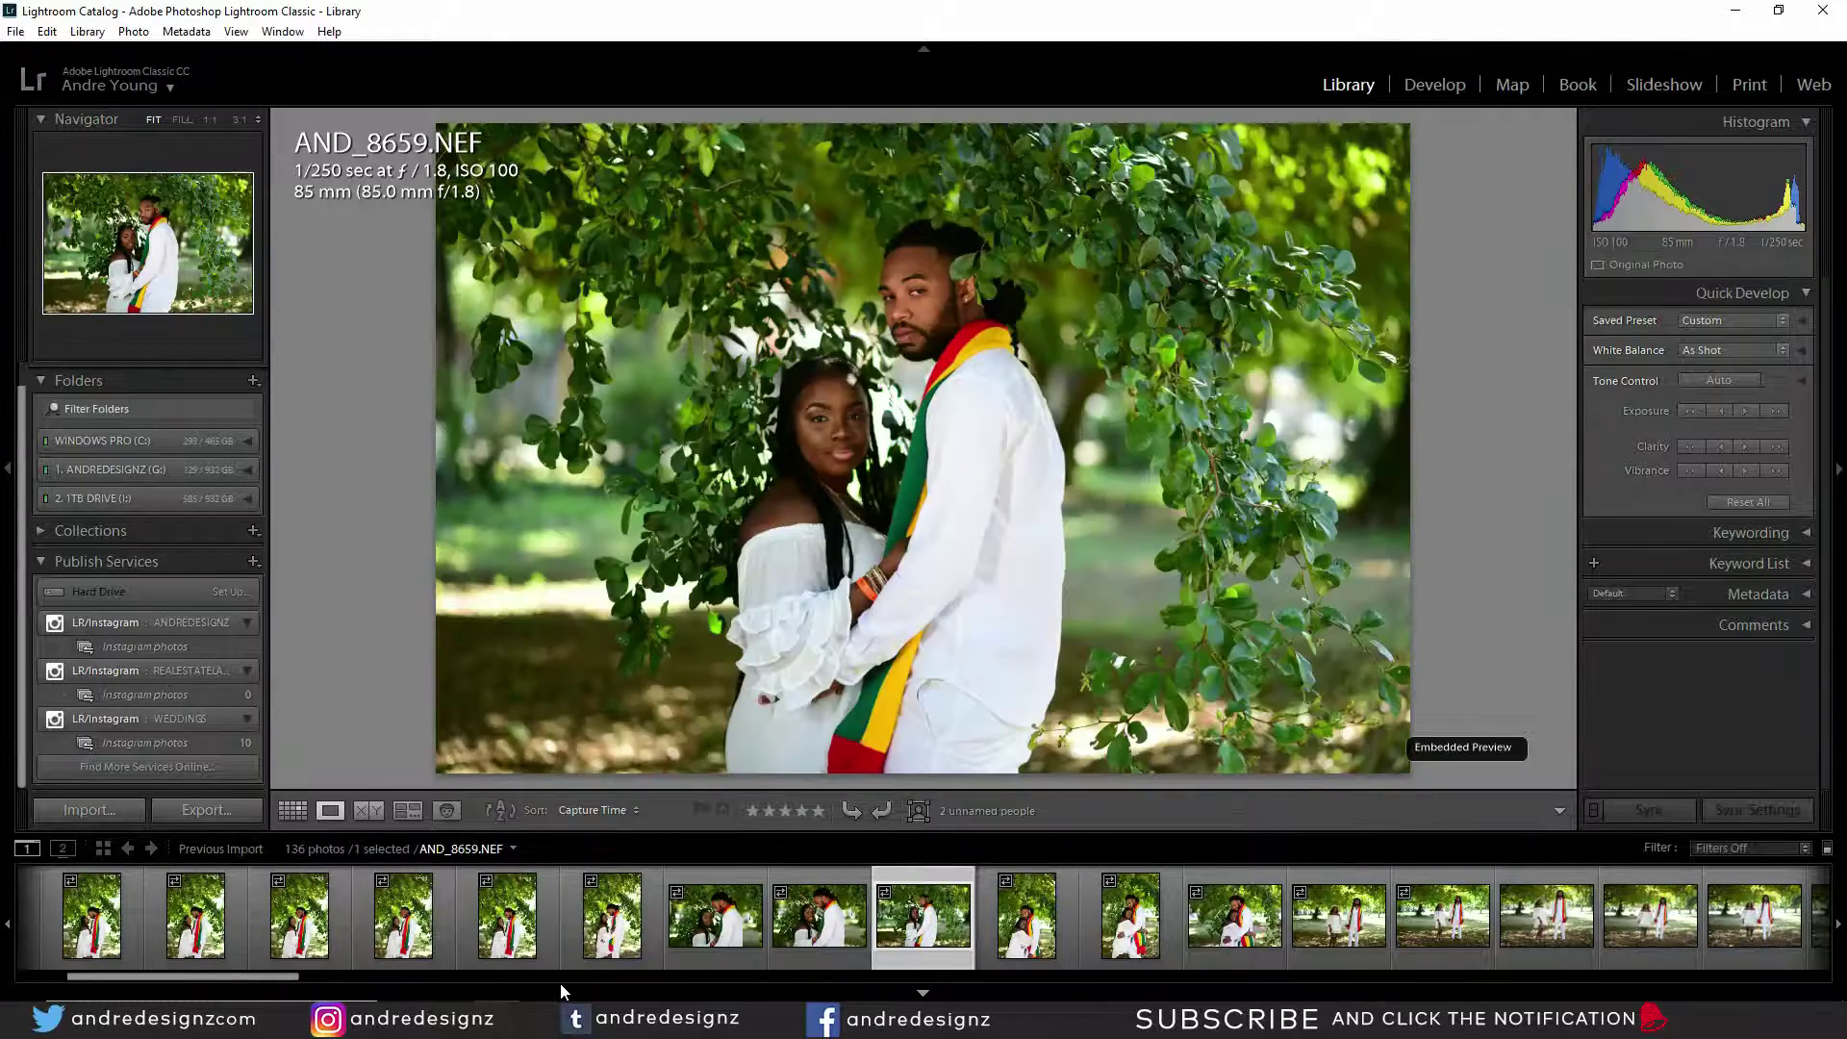
# Look over the earlier portraits again and return to the smiling close-up AND_8658.NEF.
pyautogui.press('Left')
pyautogui.press('Left')
pyautogui.press('Left')
pyautogui.press('Left')
pyautogui.press('Left')
pyautogui.press('0')
pyautogui.press('Right')
pyautogui.press('Right')
pyautogui.press('Right')
pyautogui.press('Right')
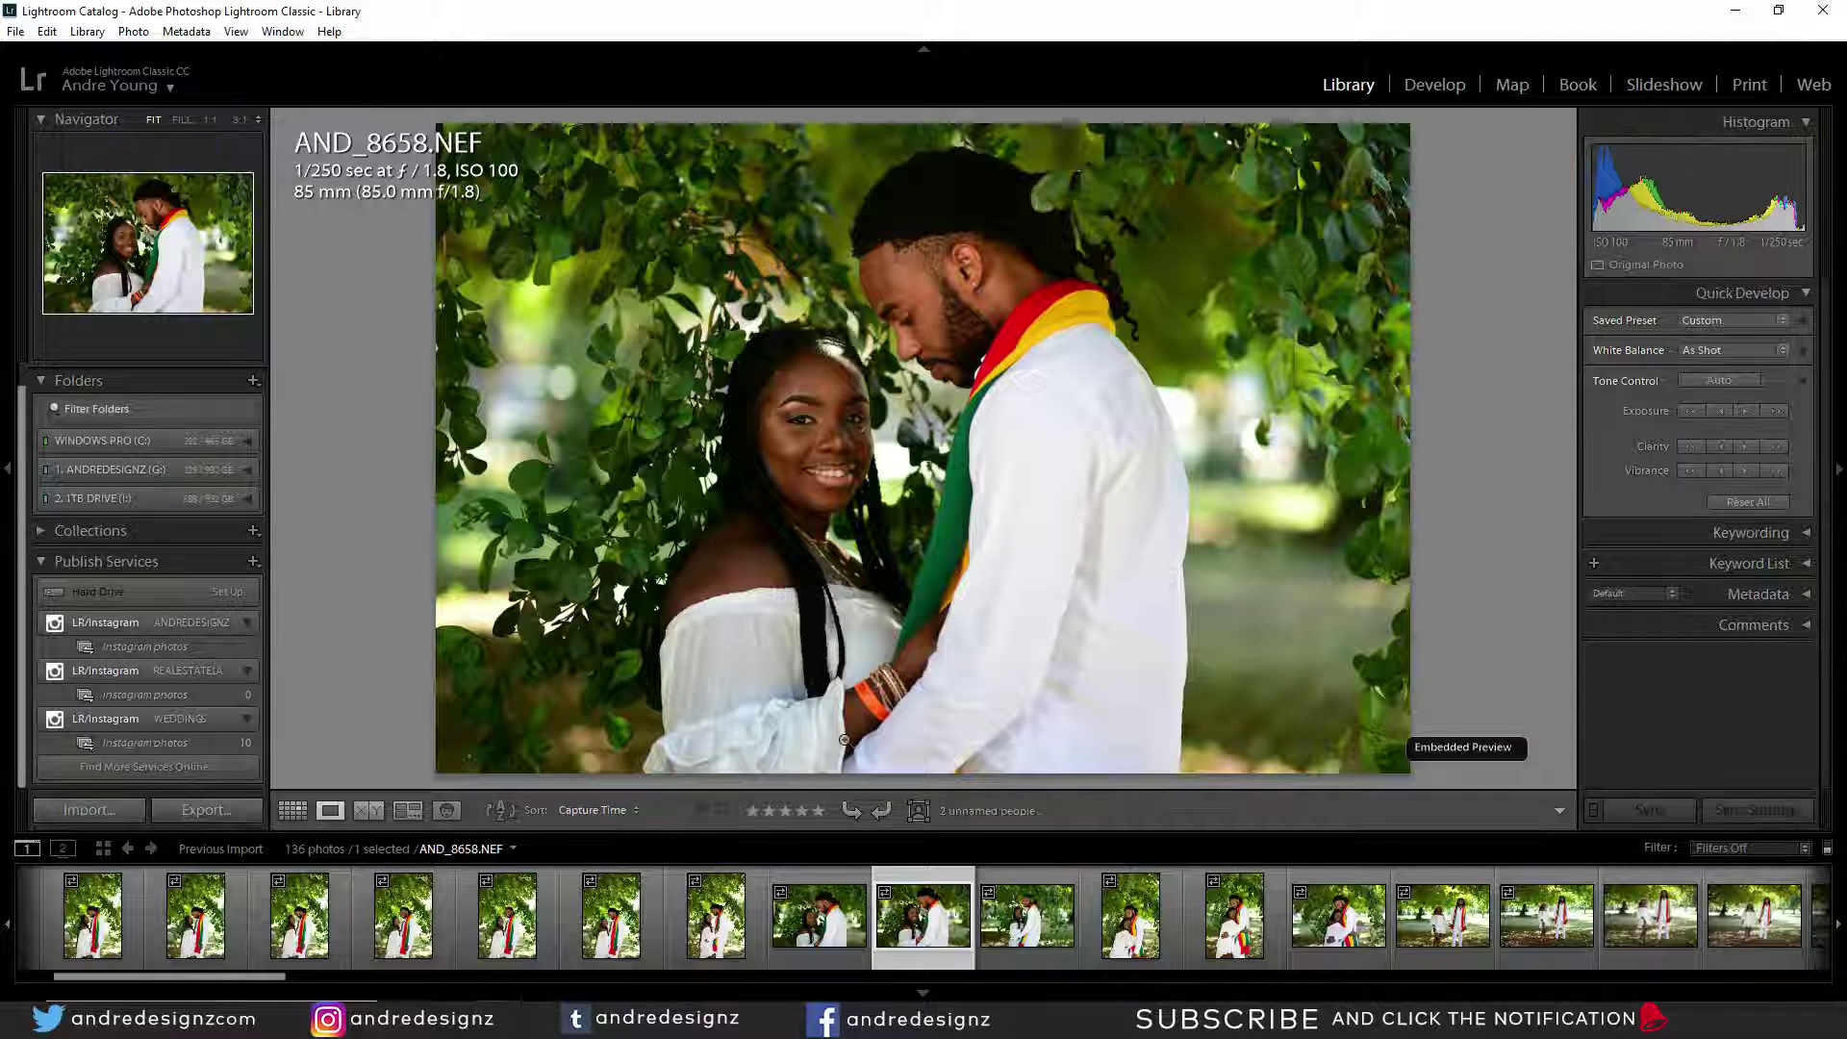
# Open AND_8658.NEF from Lightroom in Photoshop, collapse the History panel and fit the whole photo in view.
pyautogui.hotkey('ctrl', 'e')
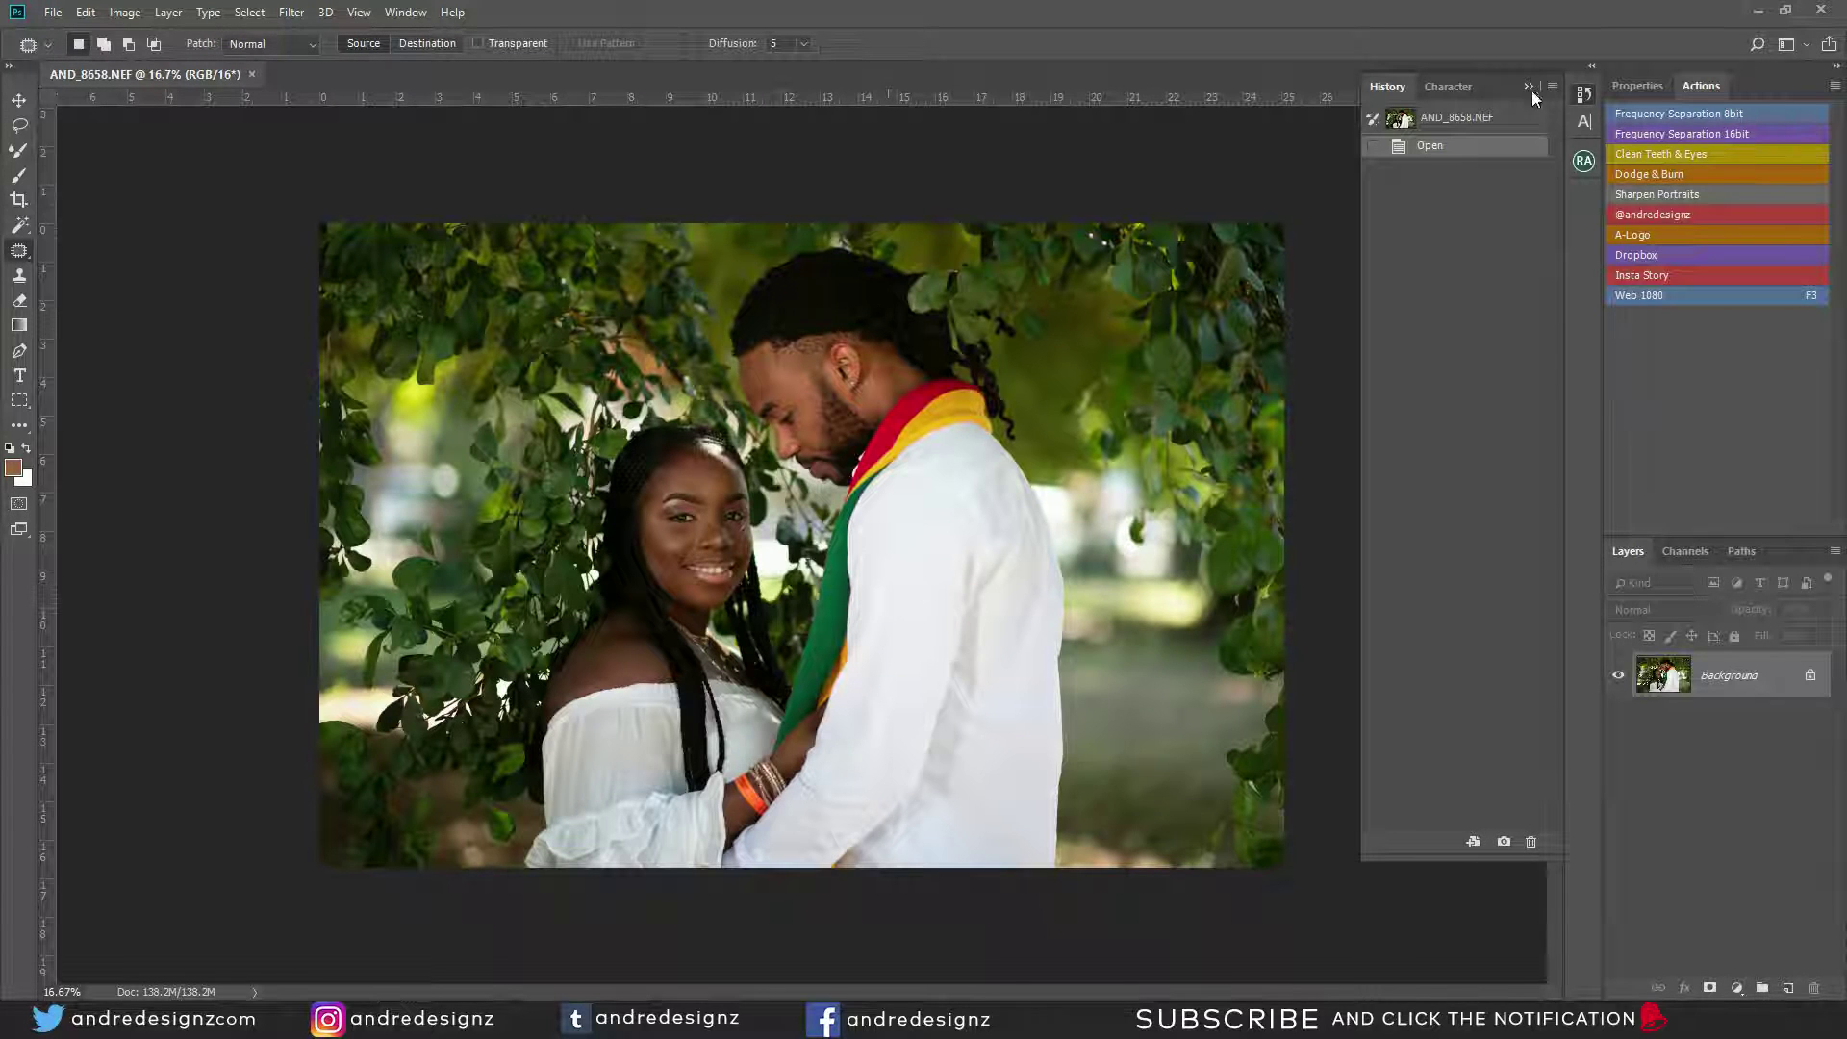
pyautogui.click(1528, 86)
pyautogui.hotkey('ctrl', '0')
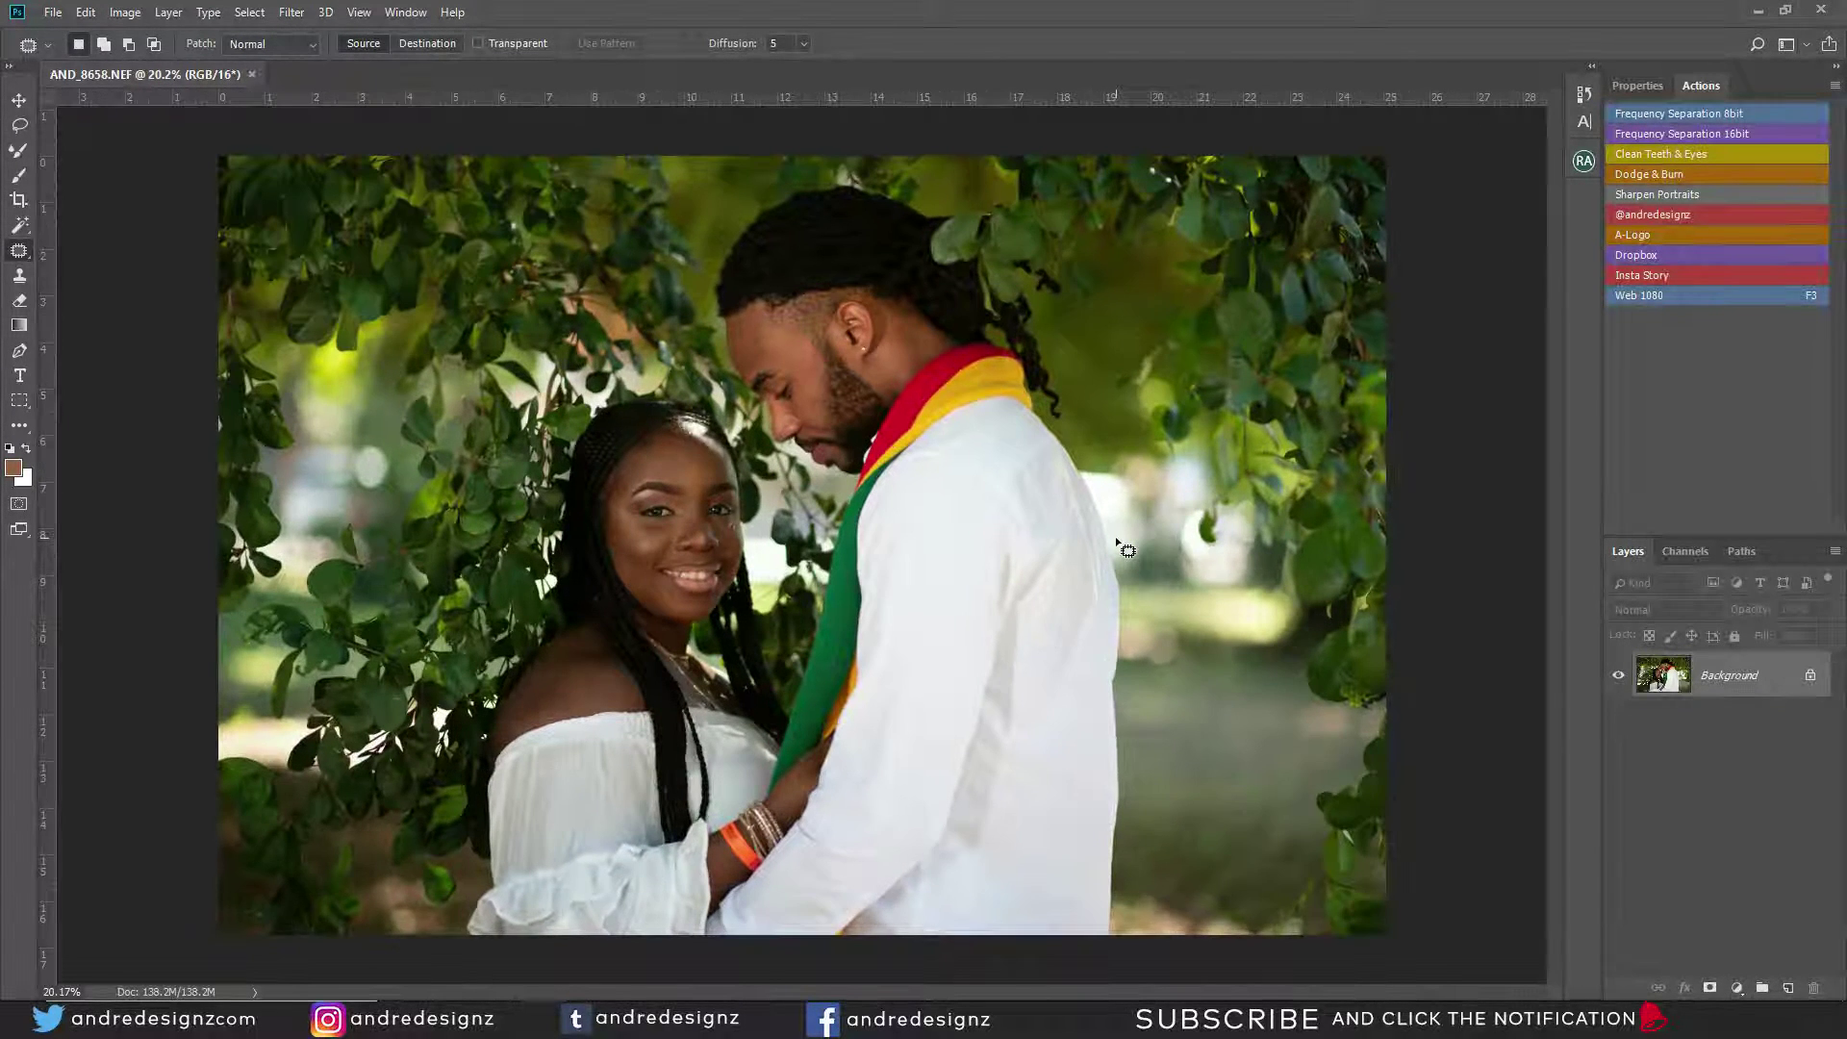
pyautogui.scroll(4, 1116, 534)
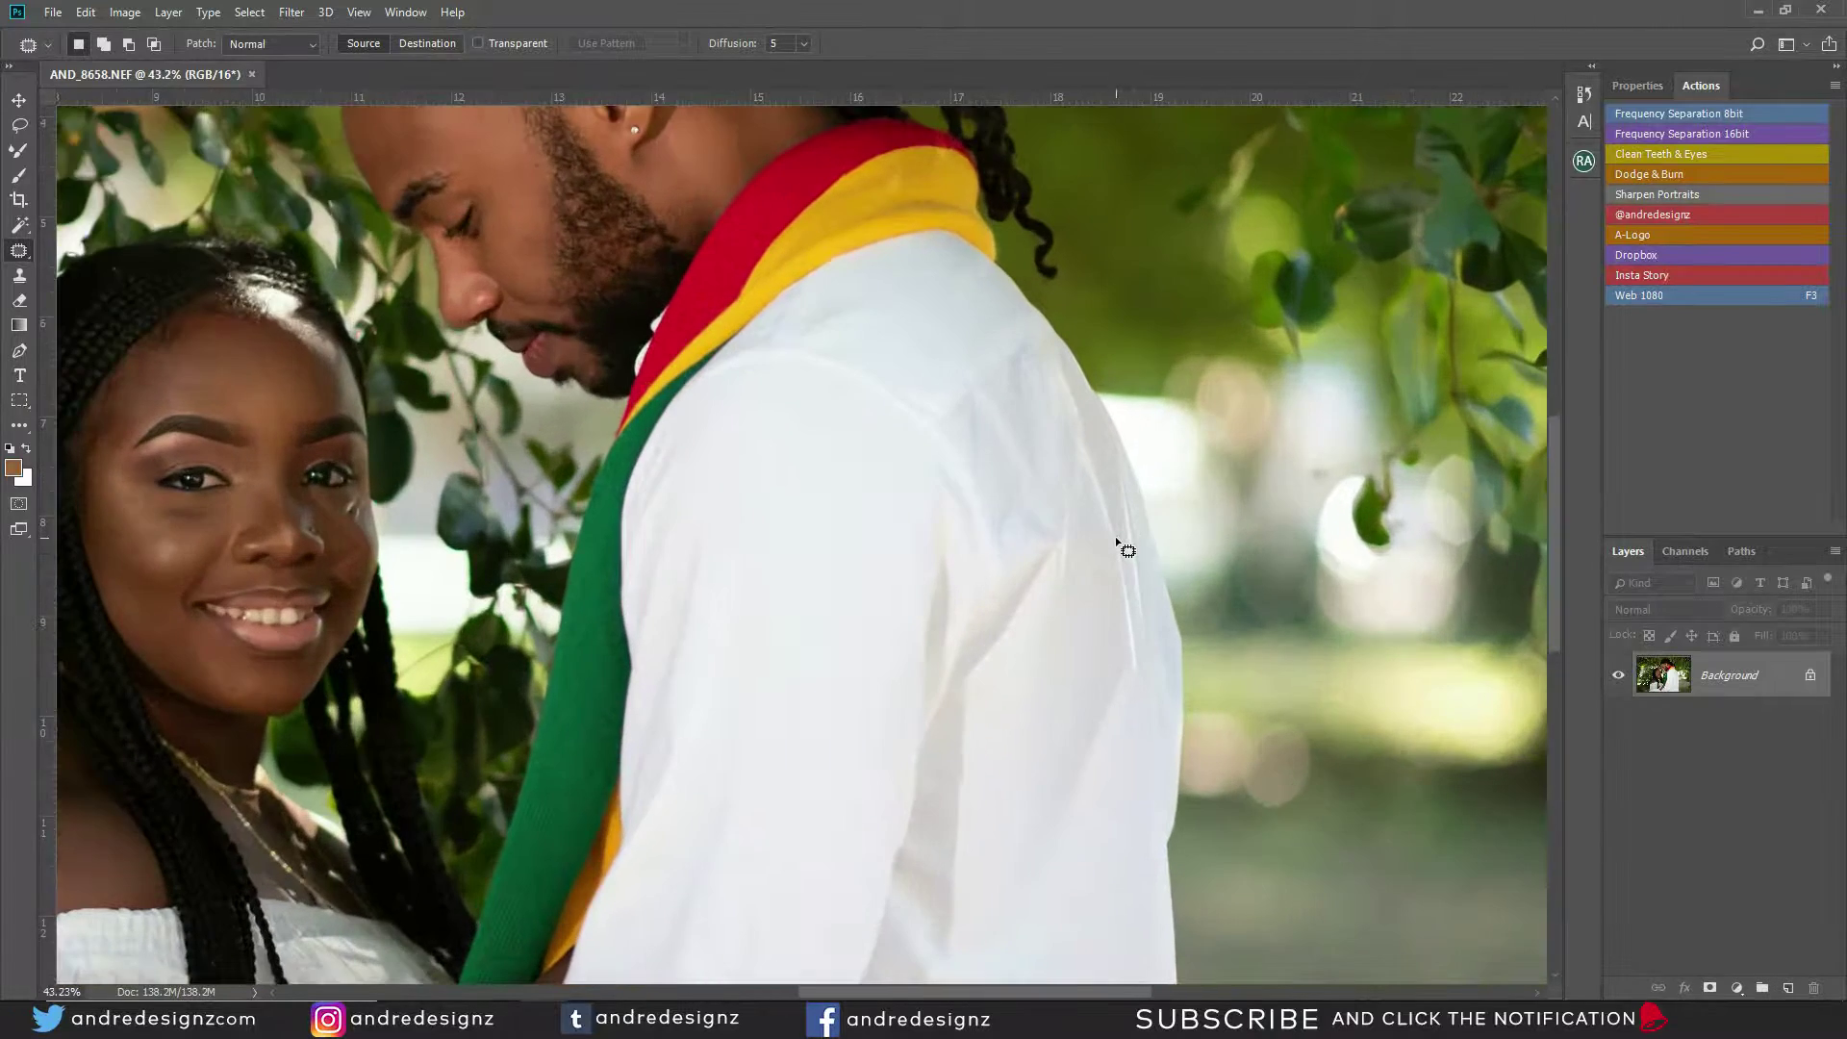
pyautogui.hotkey('ctrl', '0')
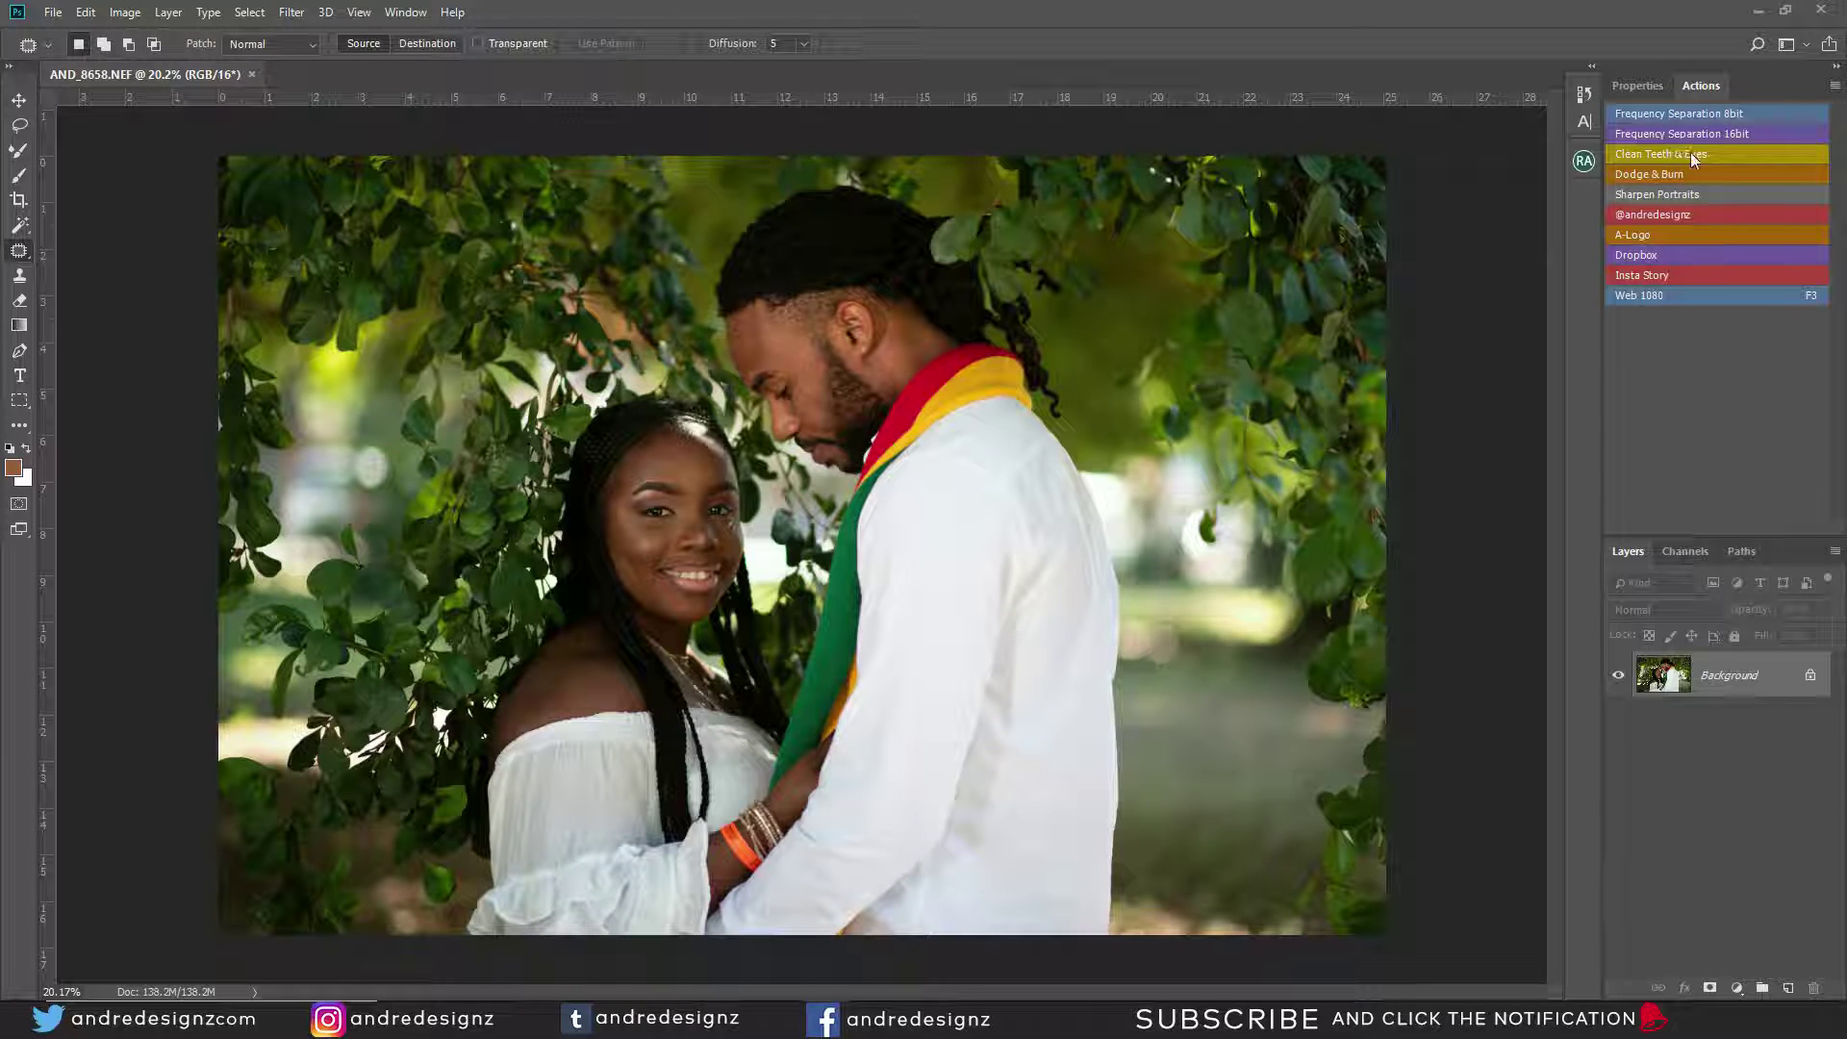
# Run the Frequency Separation 16bit action on the photo, accepting a Gaussian Blur radius of 10 pixels for the Low Frequency layer.
pyautogui.click(402, 13)
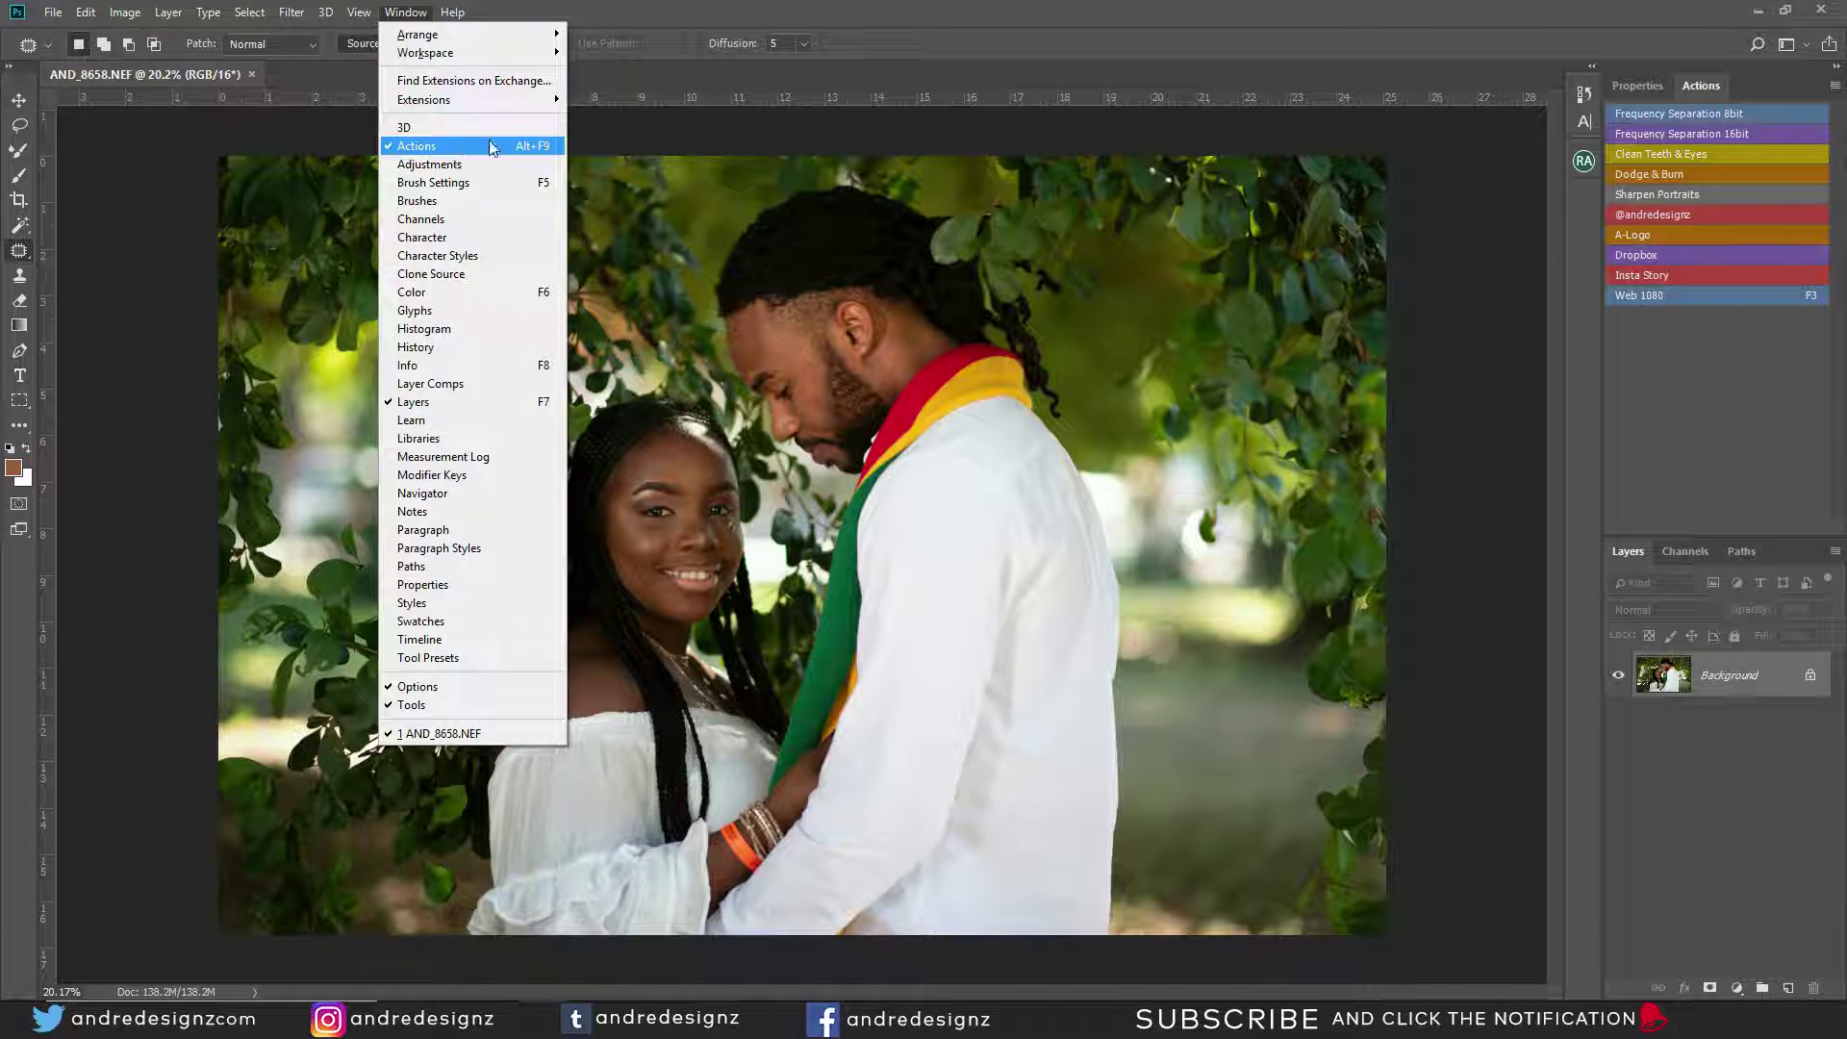
pyautogui.click(1761, 352)
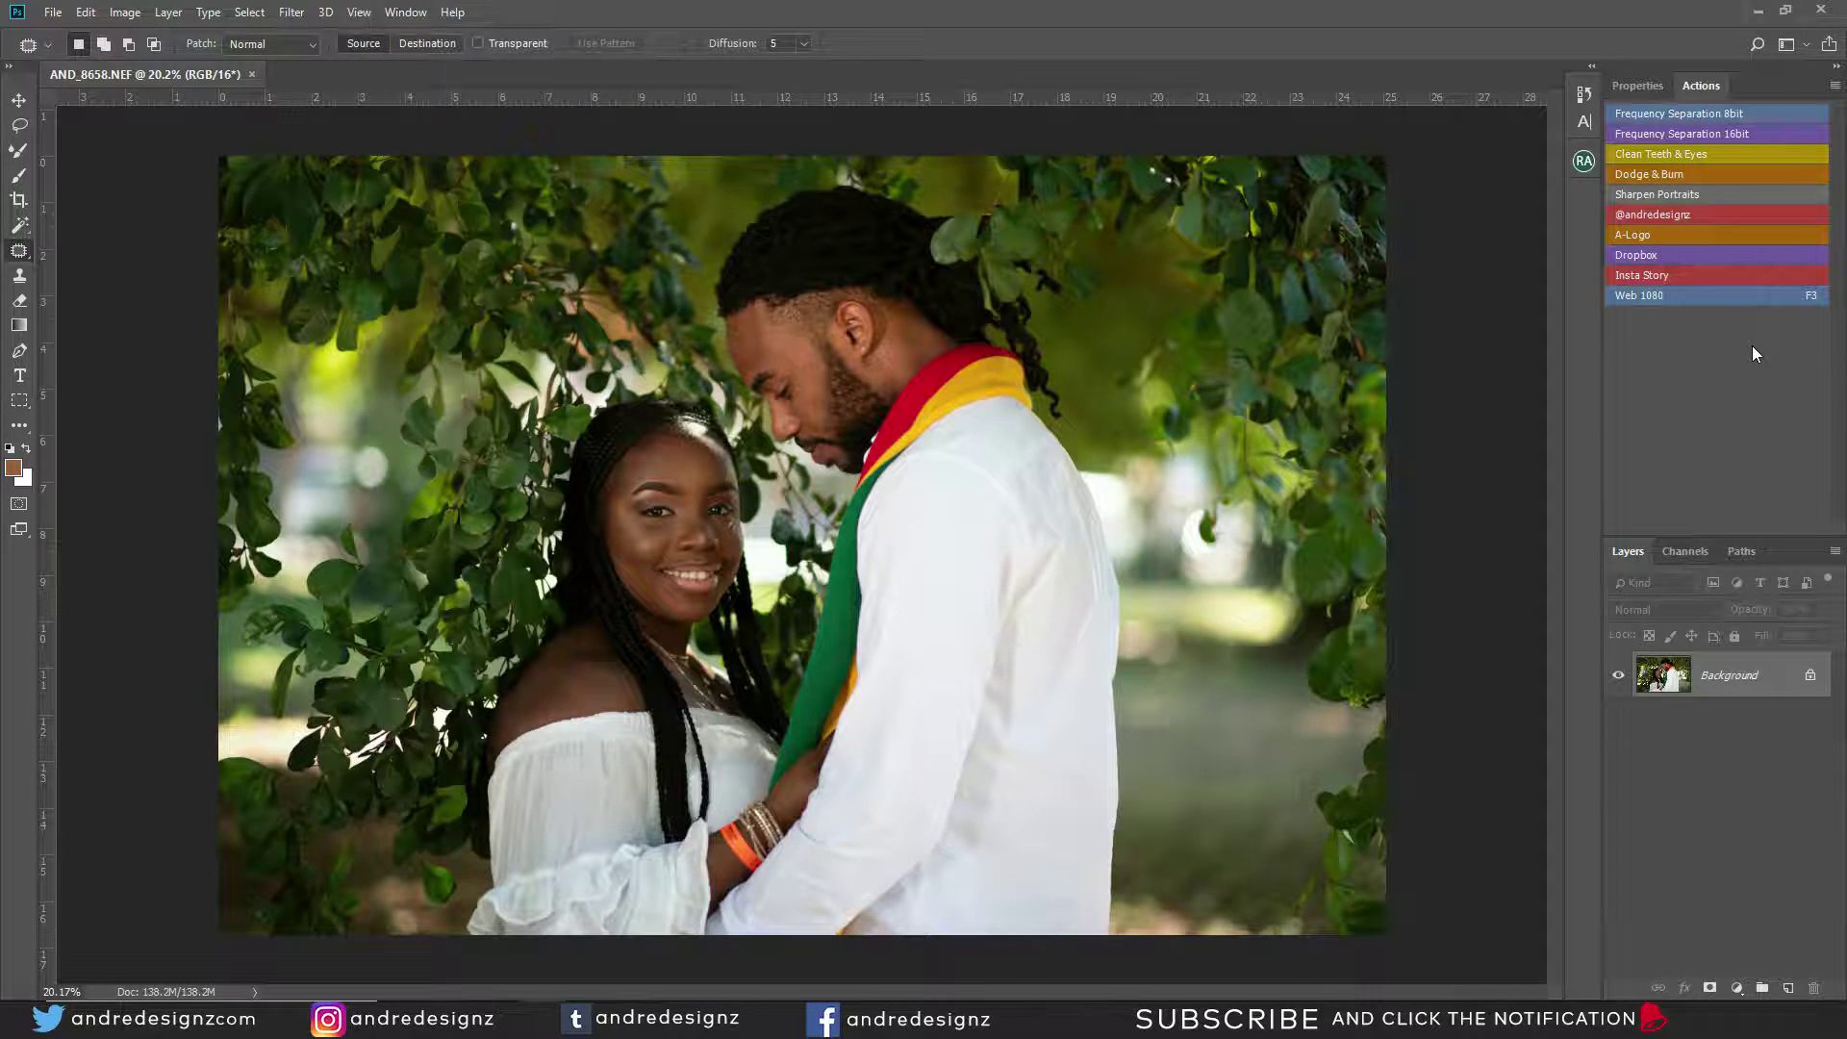
pyautogui.click(1673, 140)
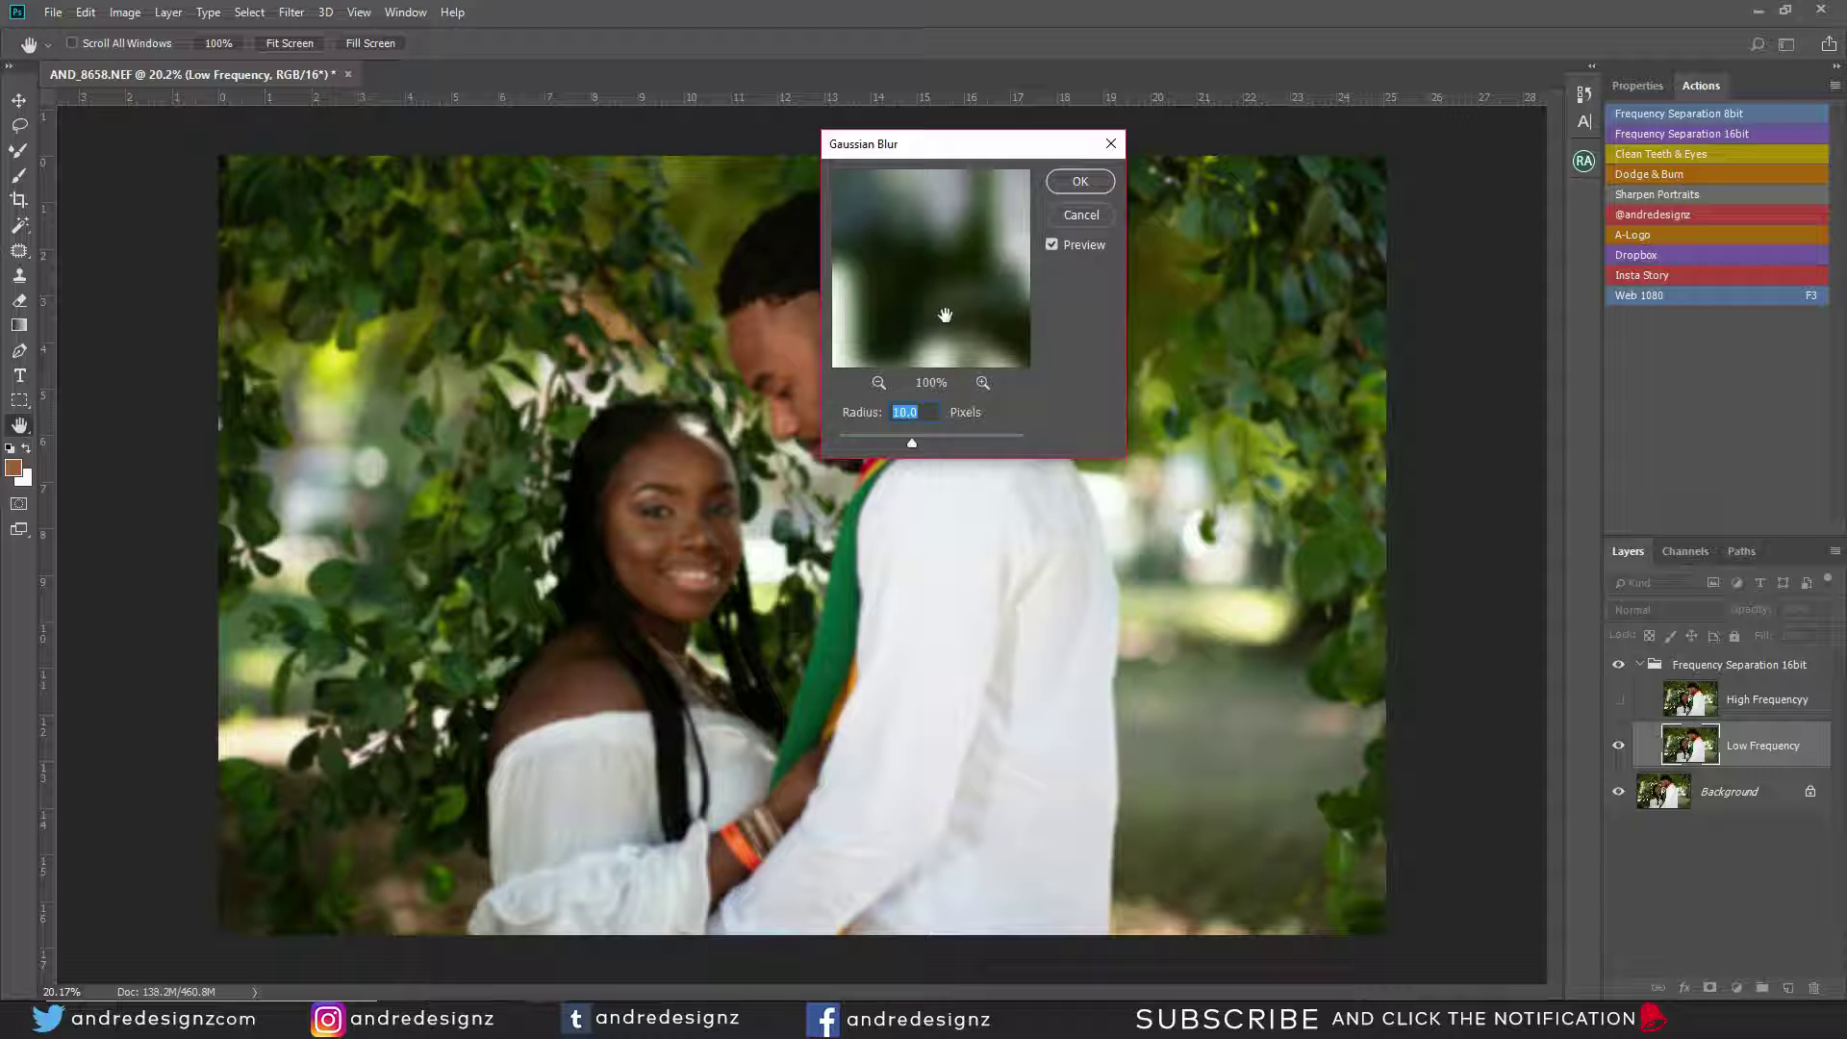
pyautogui.click(1081, 182)
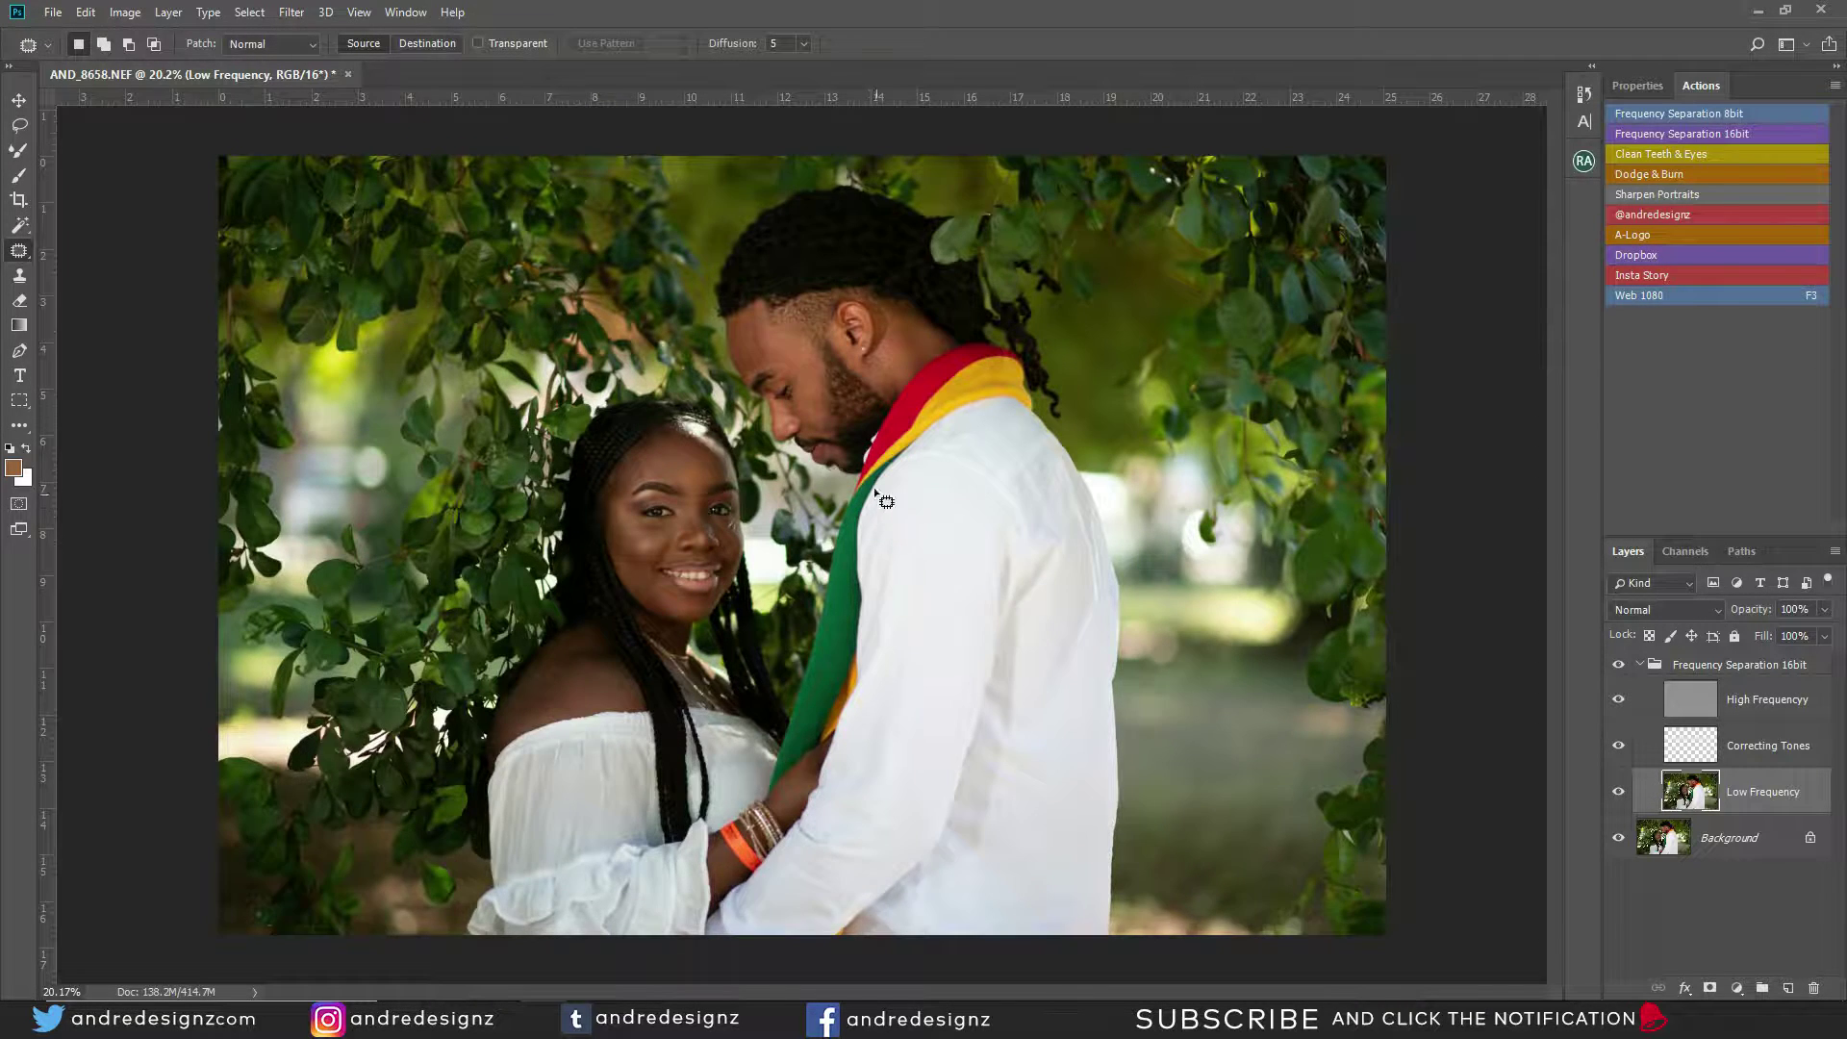
# Set up the Mixer Brush for the woman's face on the Low Frequency layer, with a cleaned brush and 2% wetness.
pyautogui.scroll(6, 733, 490)
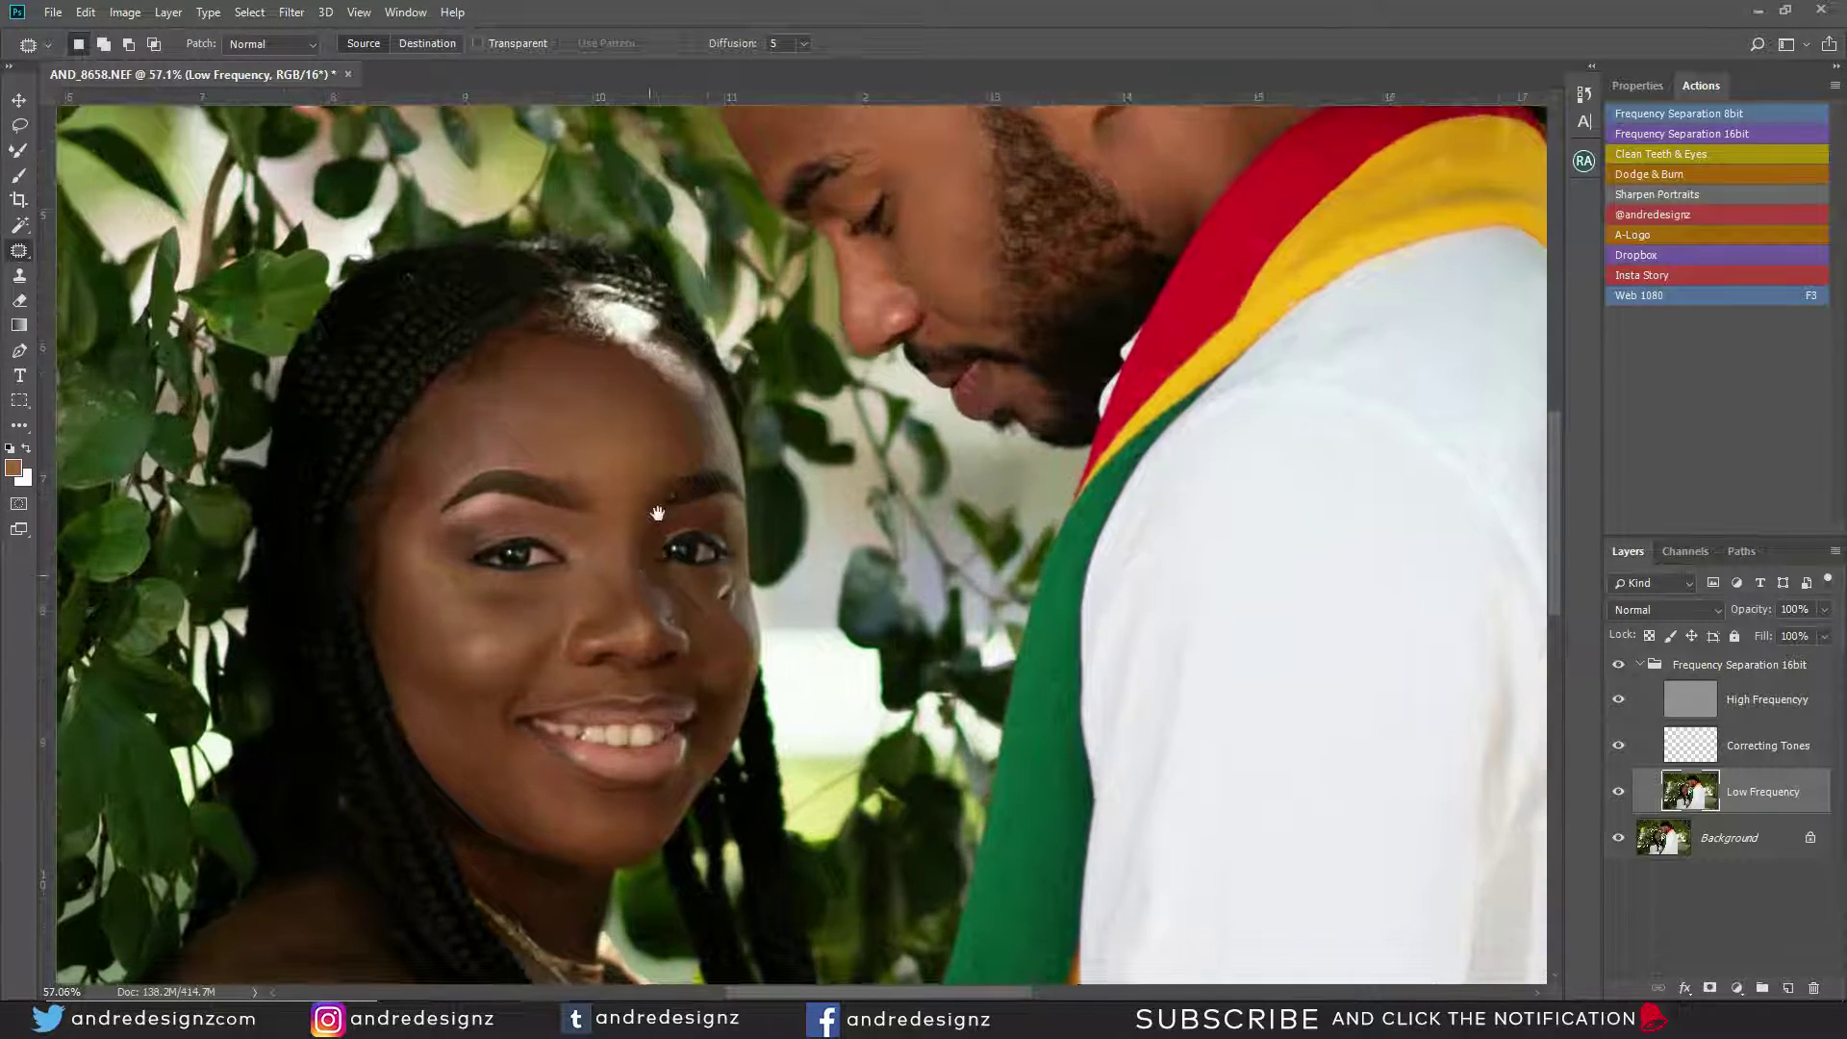
pyautogui.moveTo(650, 576); pyautogui.dragTo(709, 427)
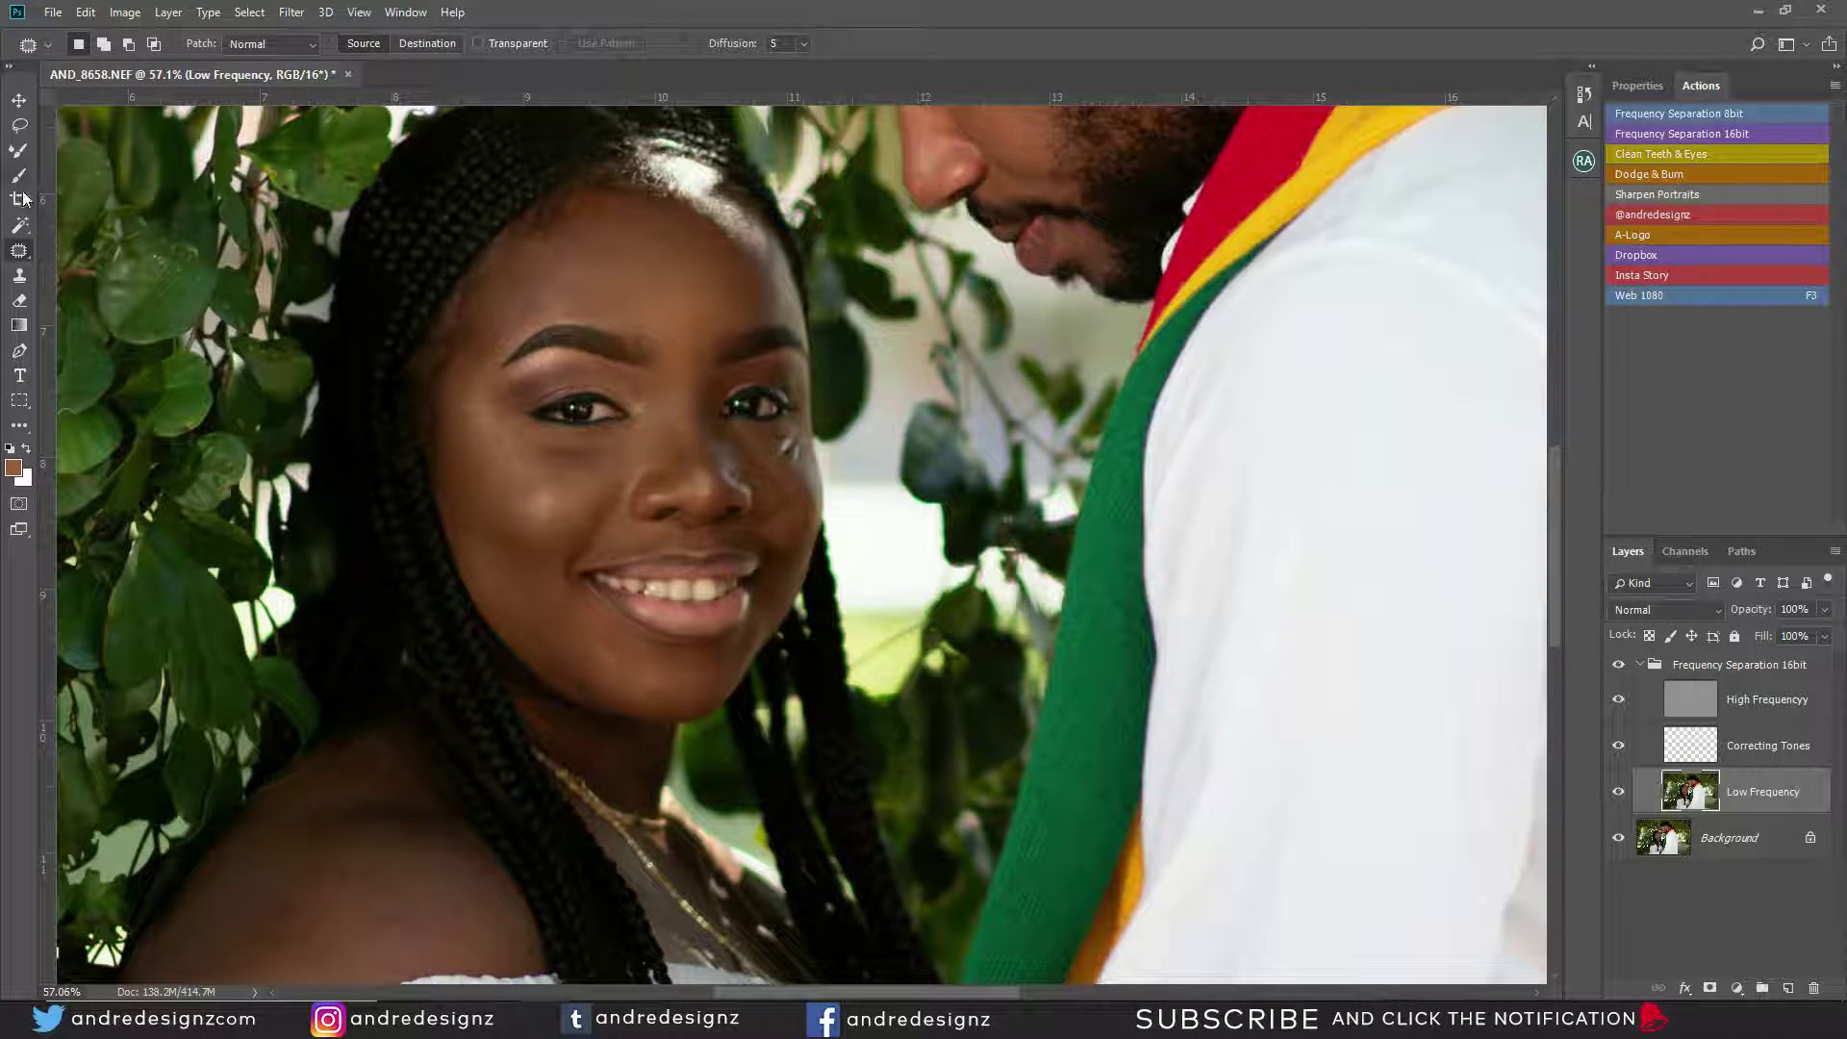
pyautogui.click(20, 154)
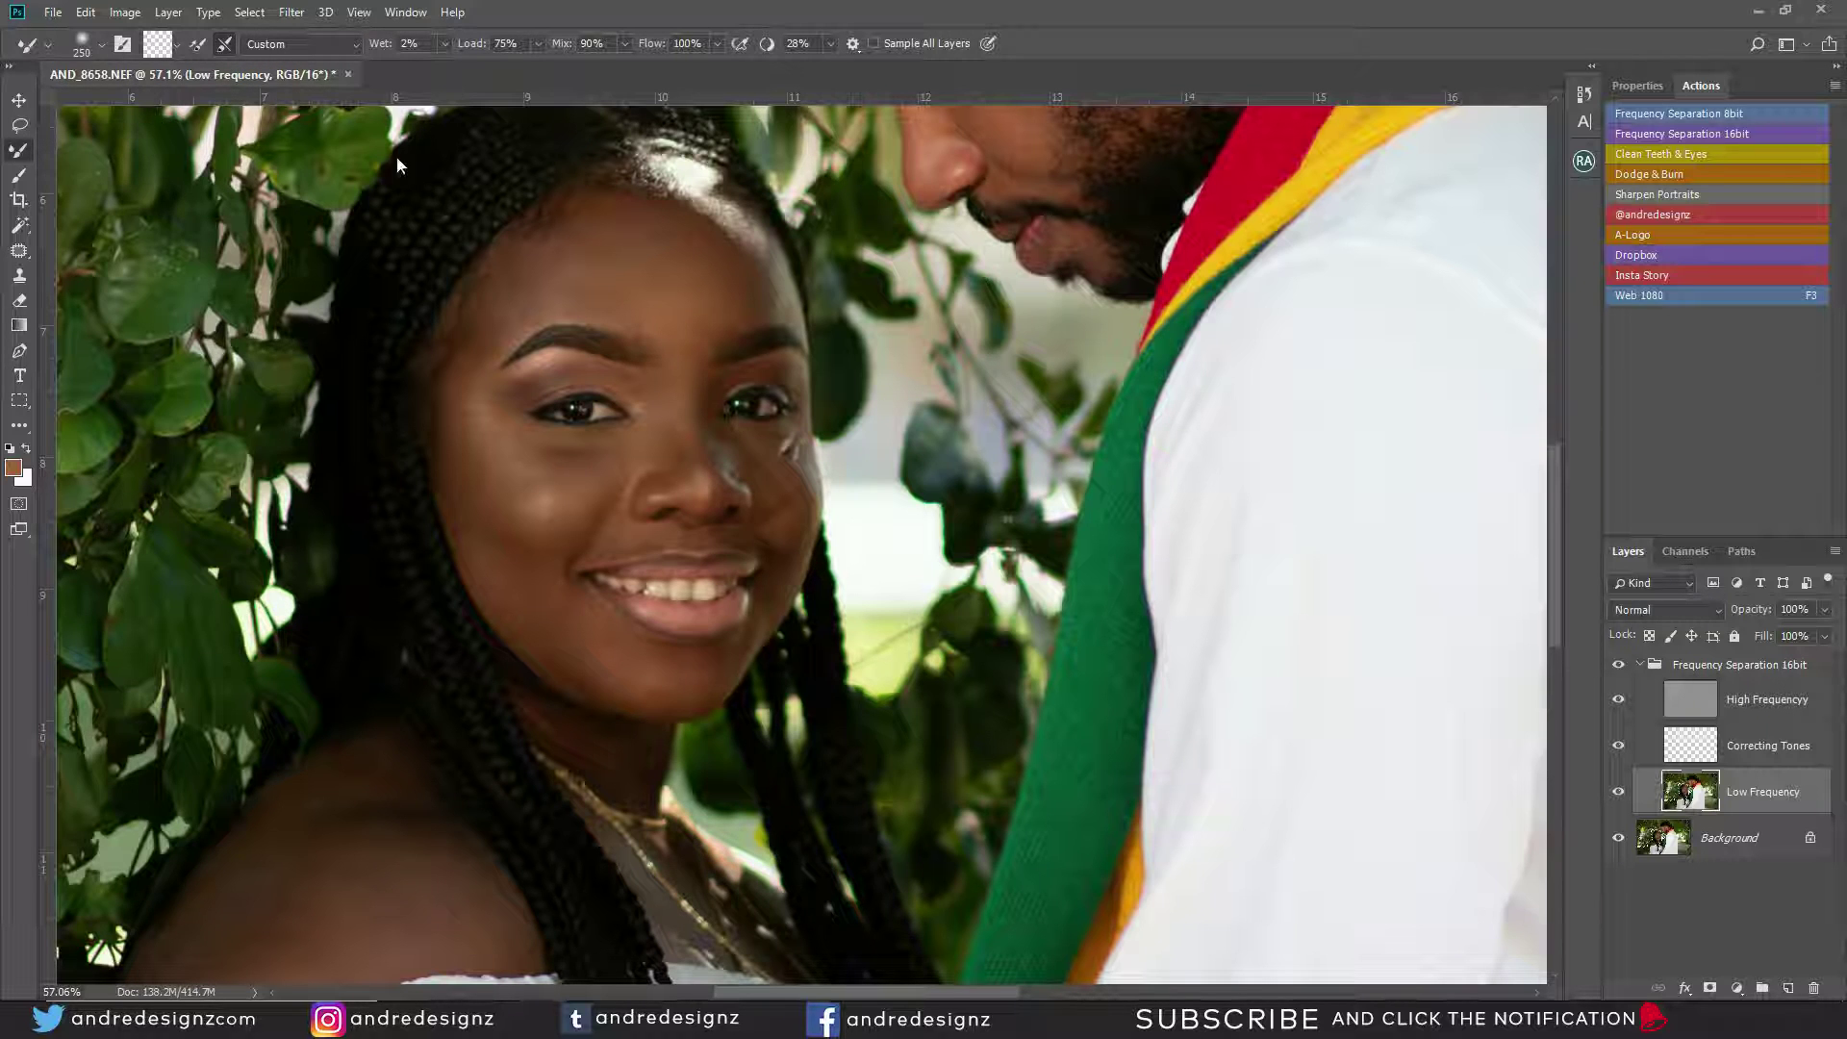
pyautogui.click(178, 46)
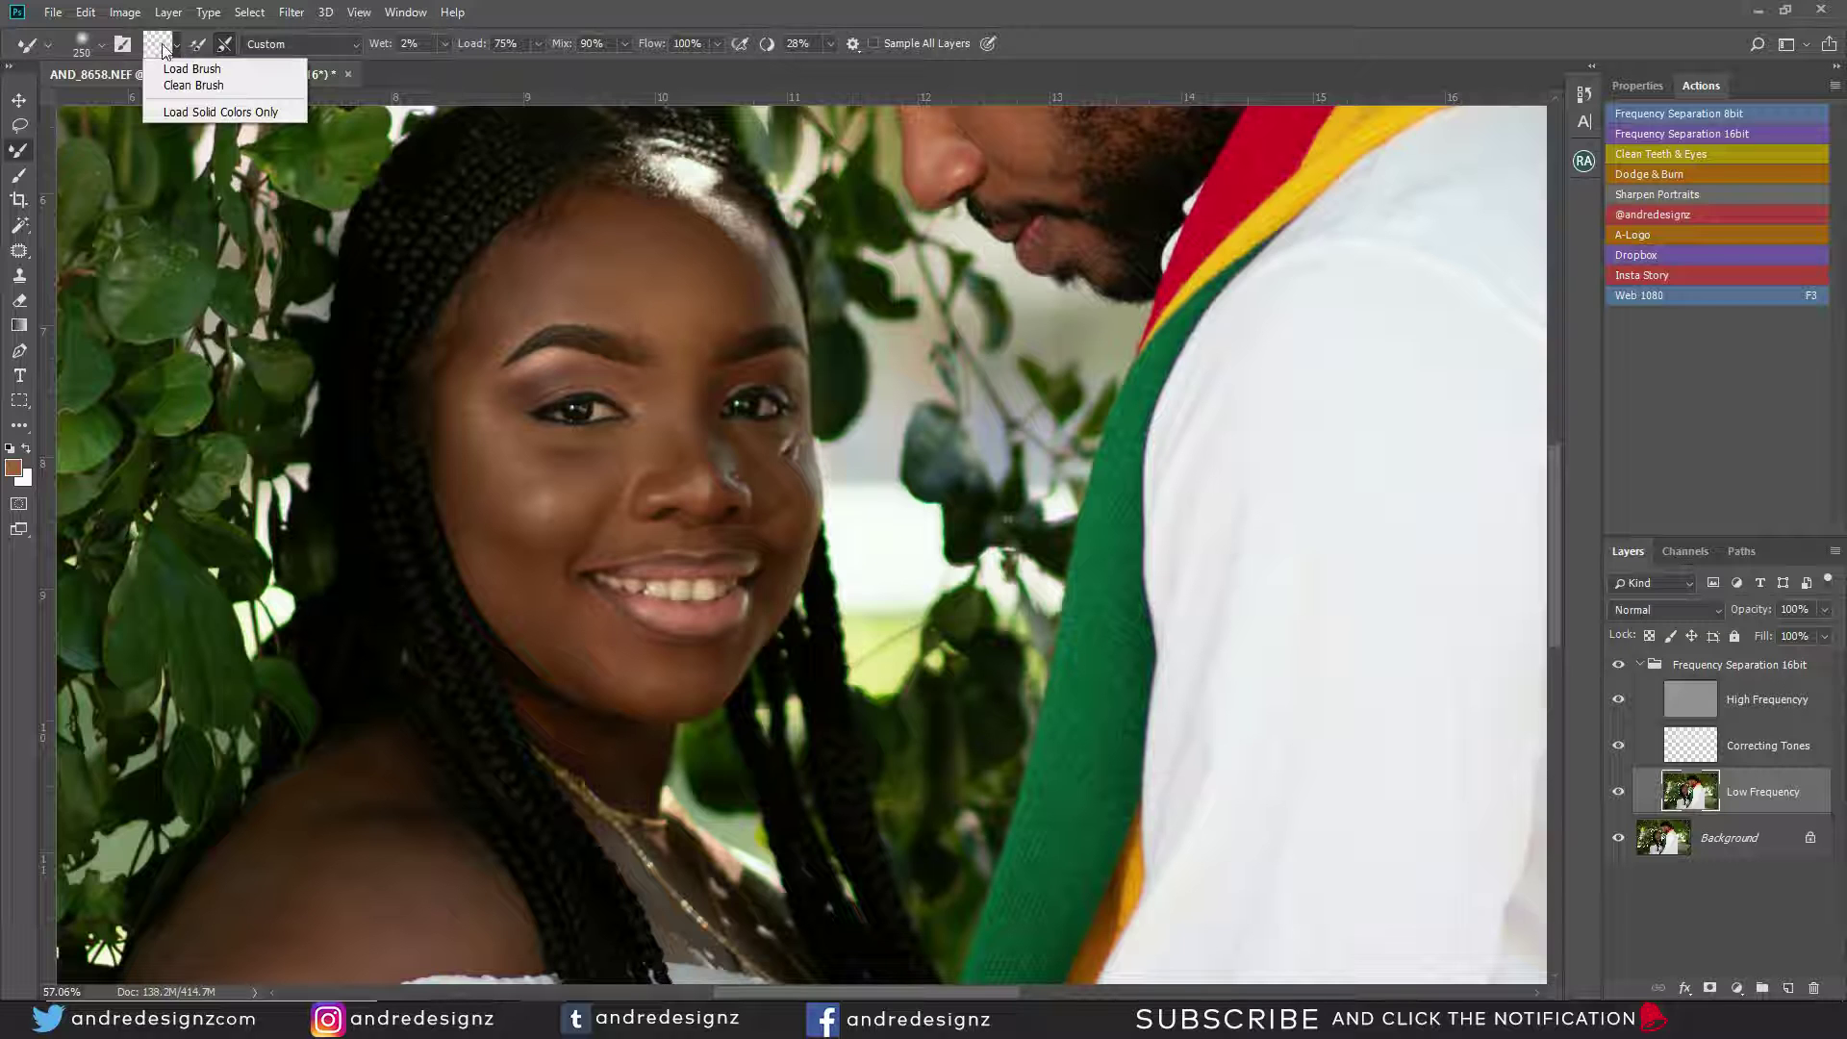
pyautogui.click(160, 48)
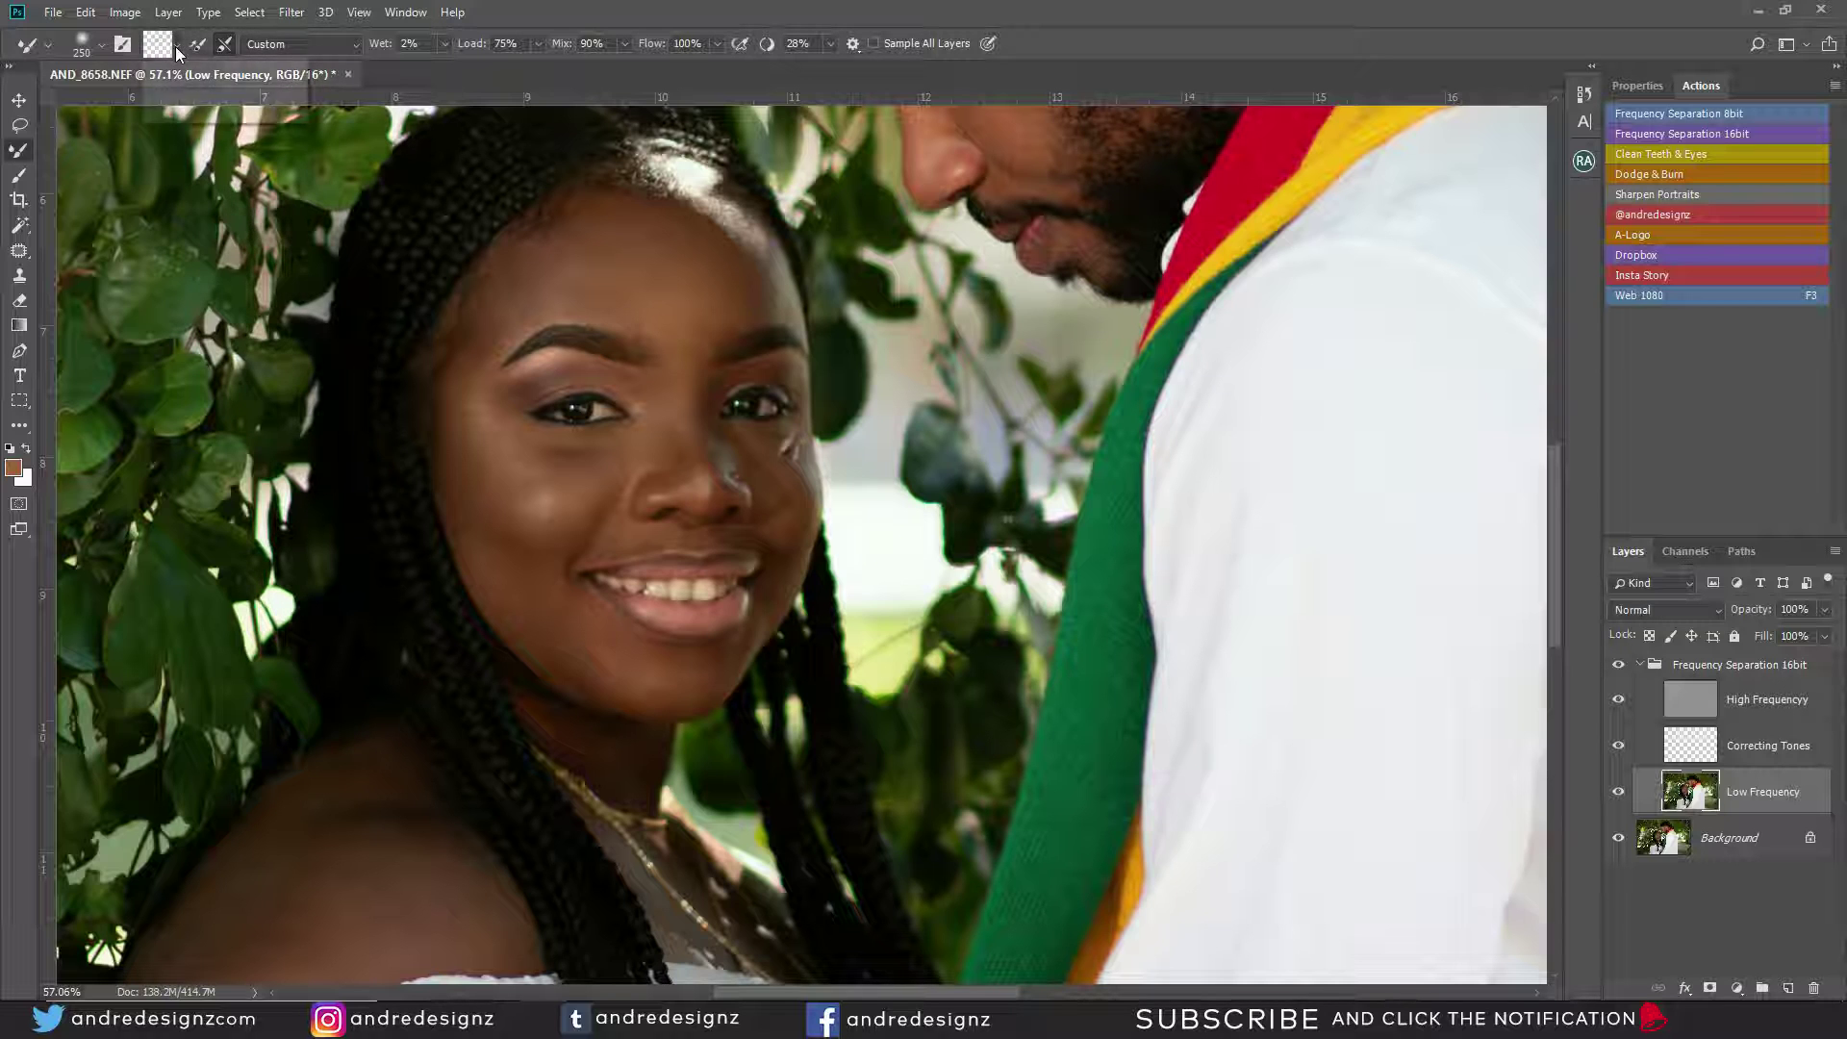
pyautogui.click(159, 50)
pyautogui.click(159, 53)
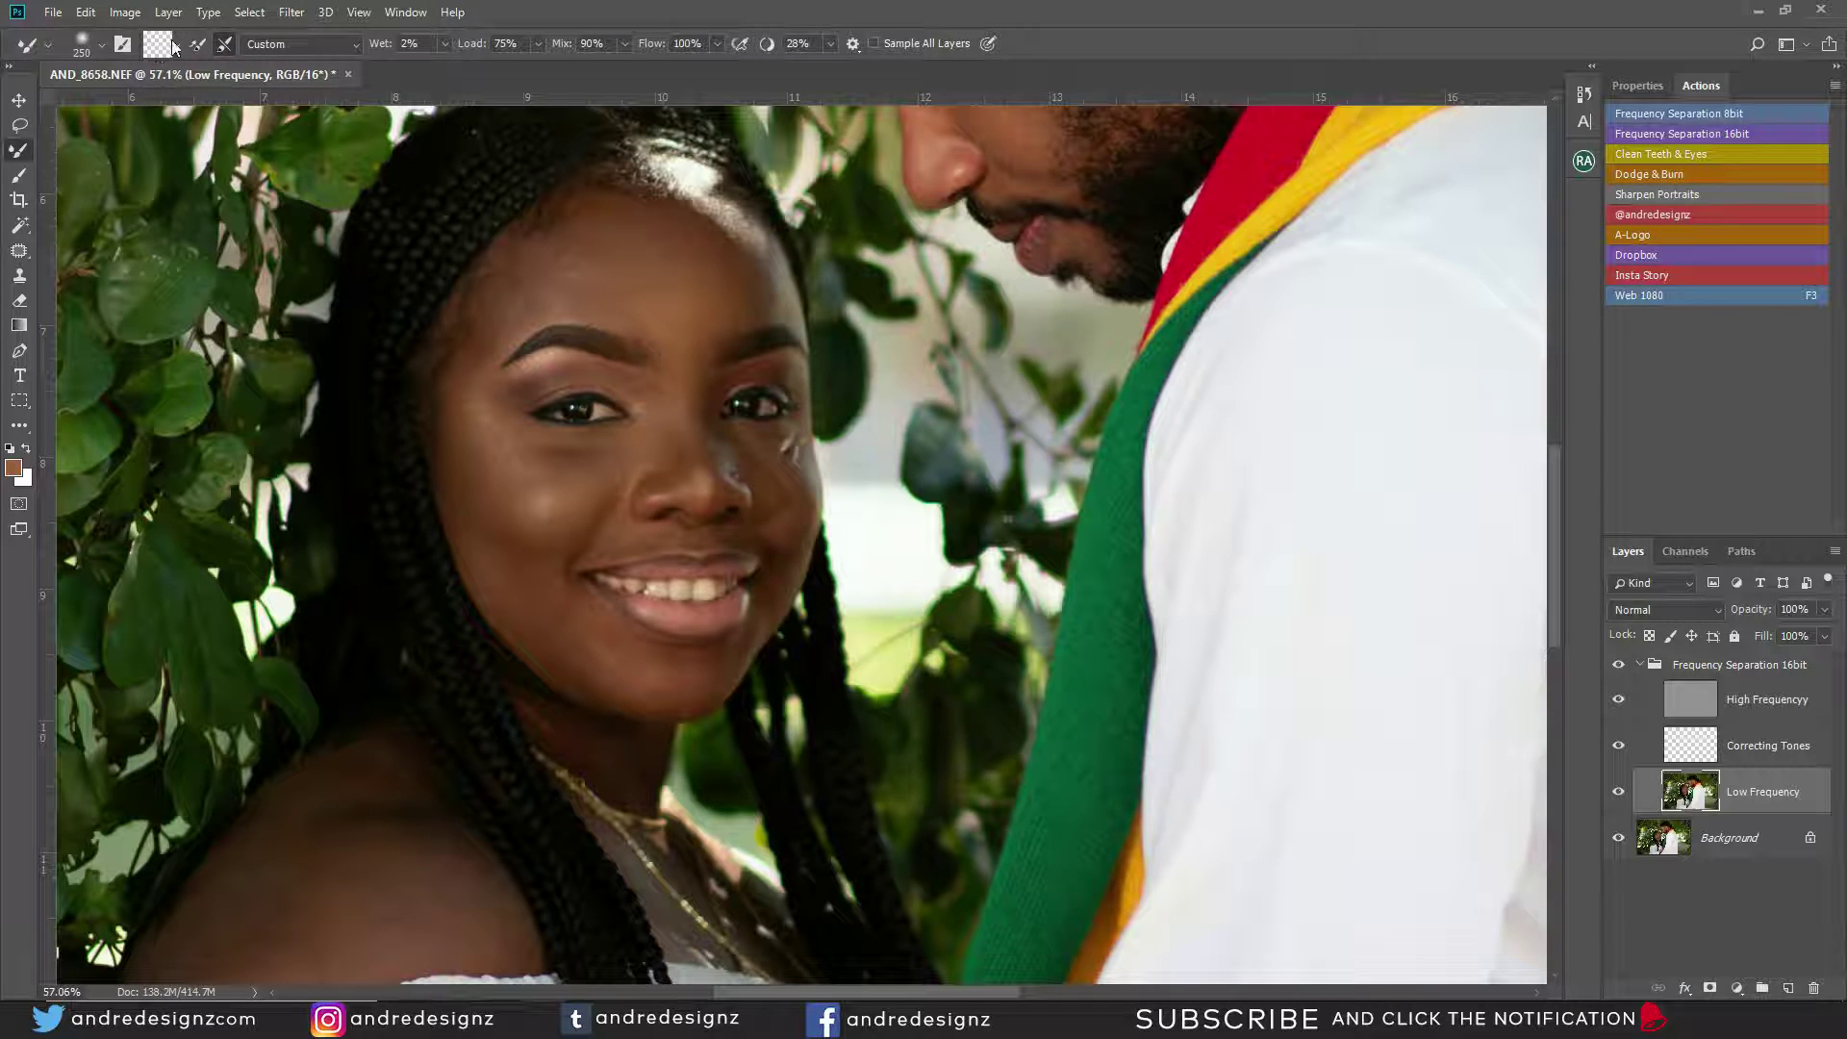
pyautogui.click(169, 45)
pyautogui.click(1107, 227)
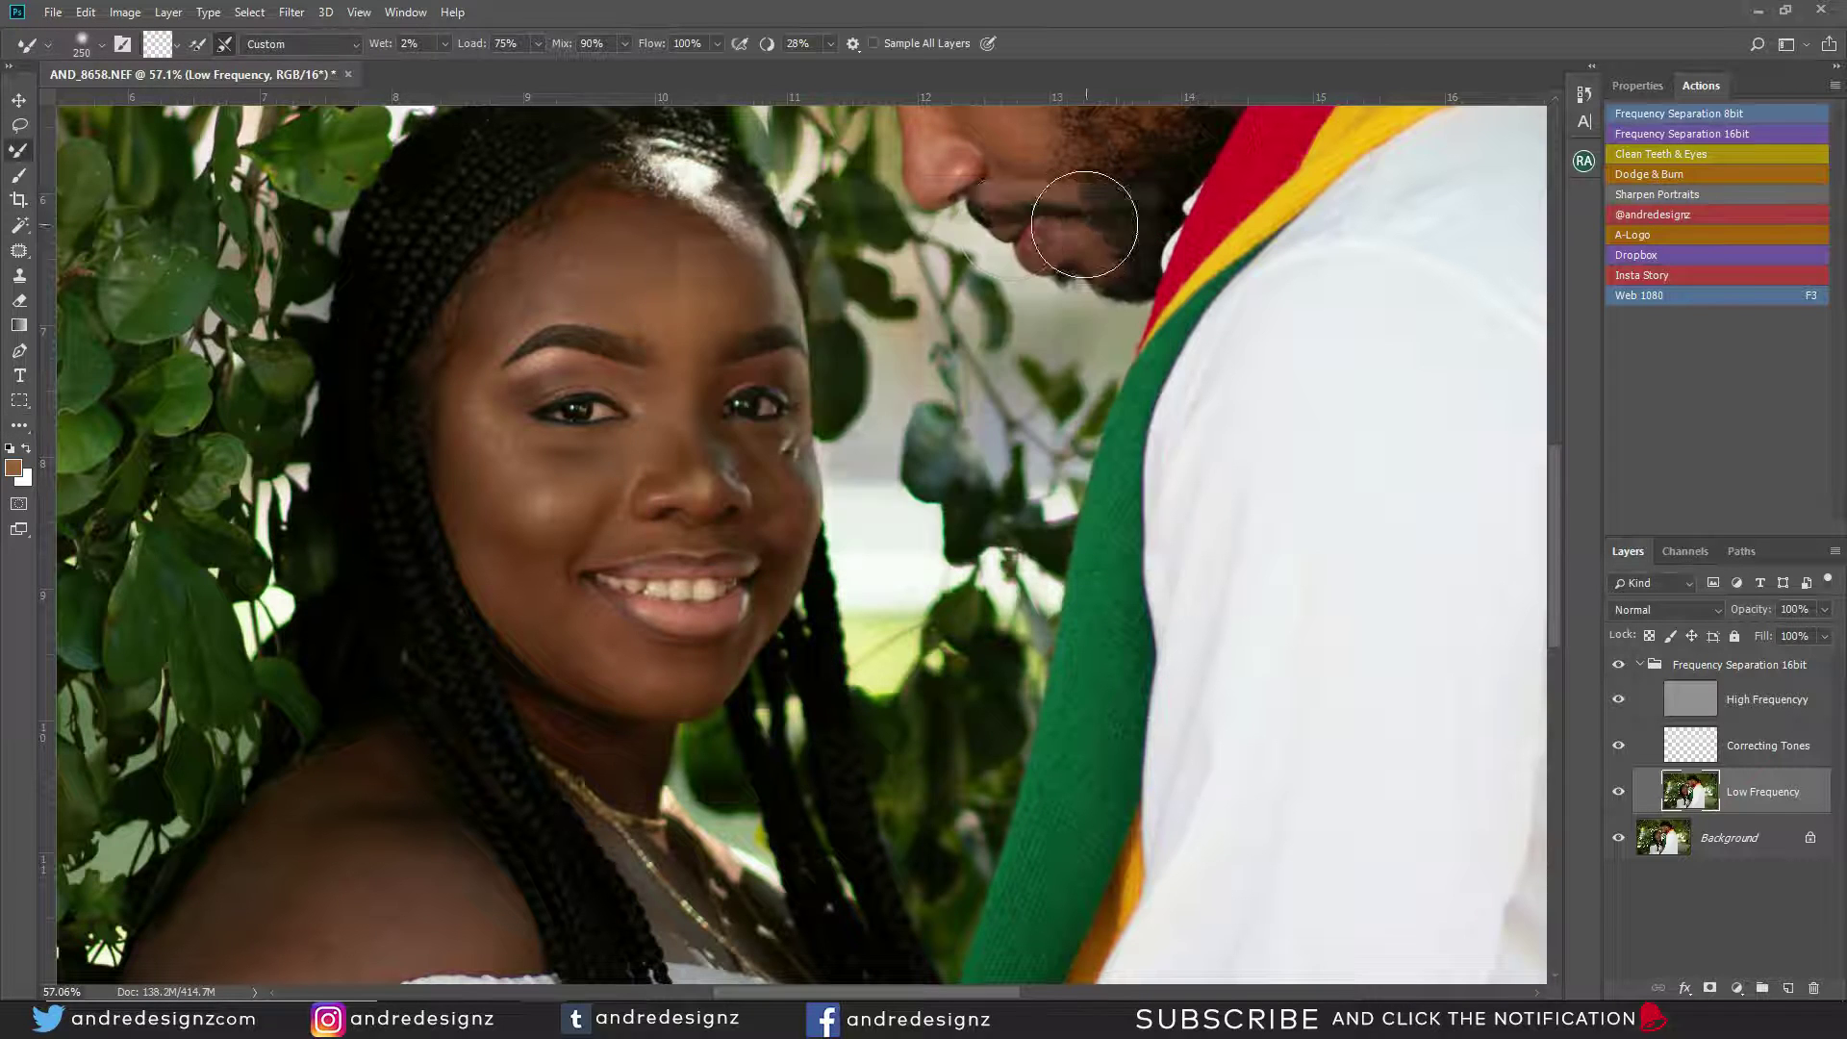
pyautogui.click(177, 46)
pyautogui.click(194, 85)
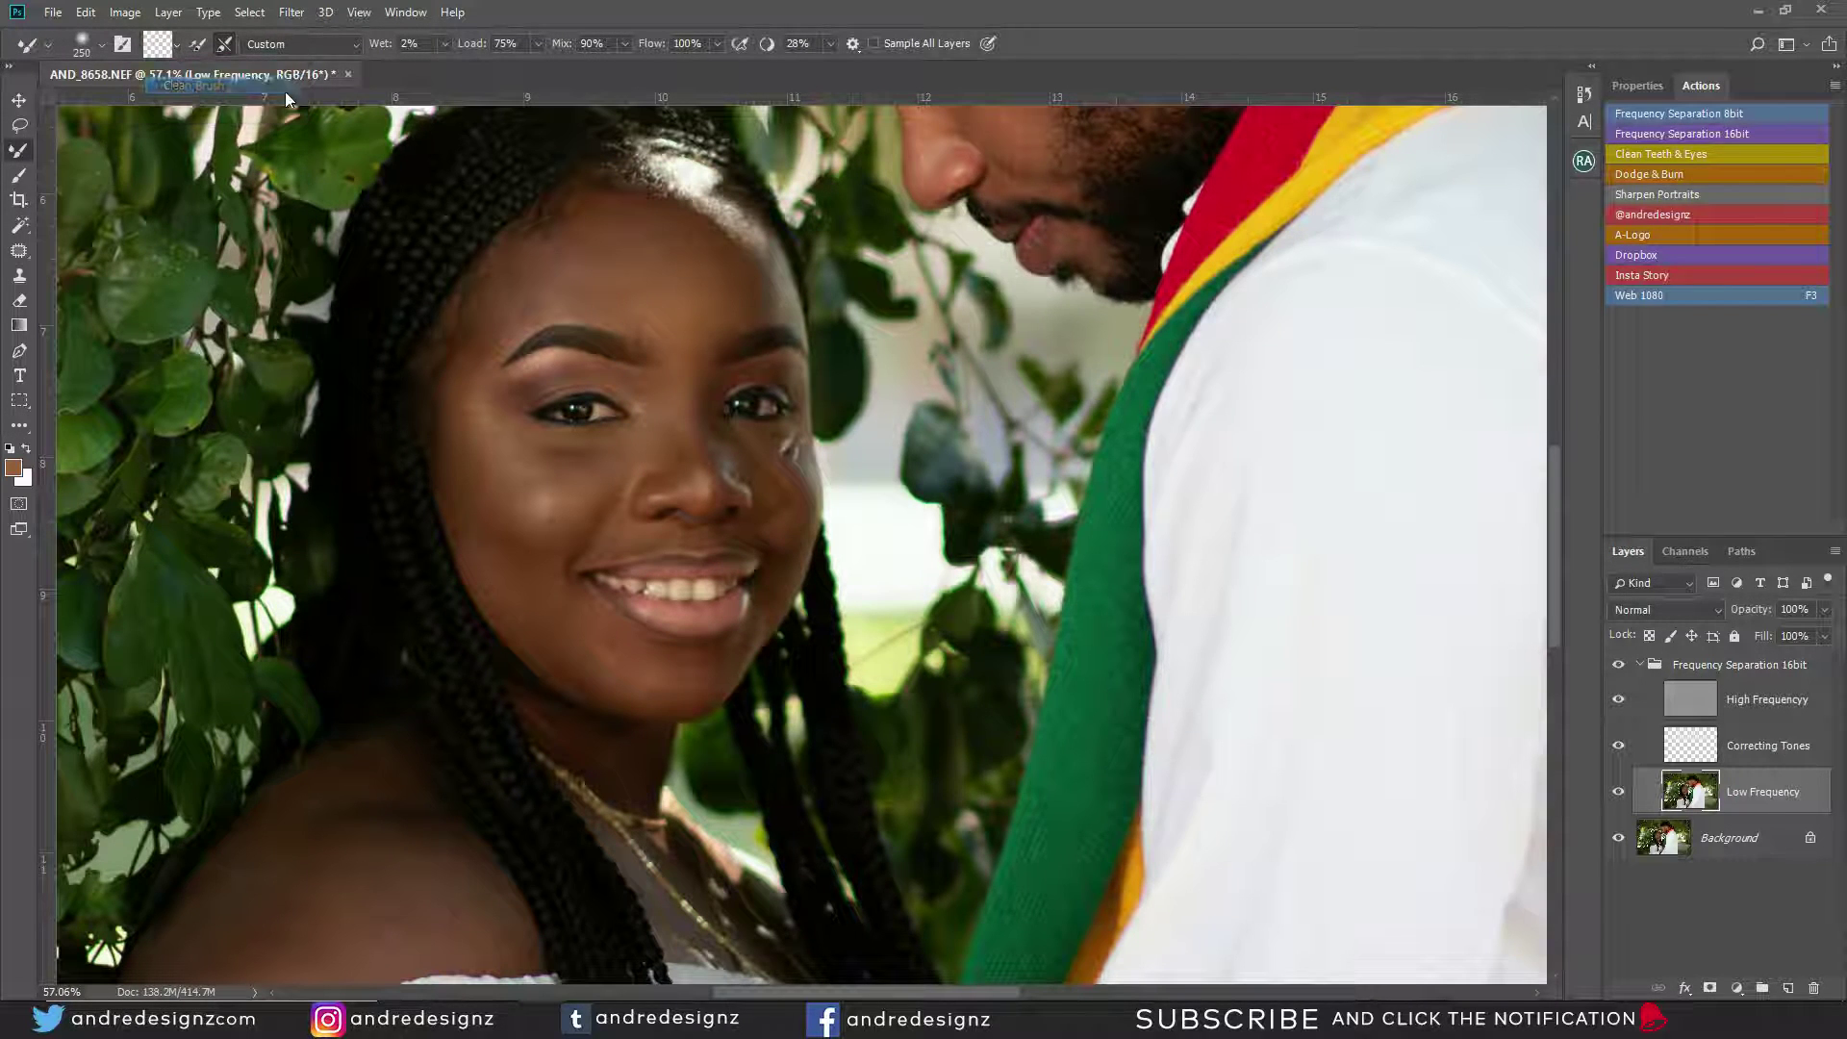
pyautogui.click(426, 43)
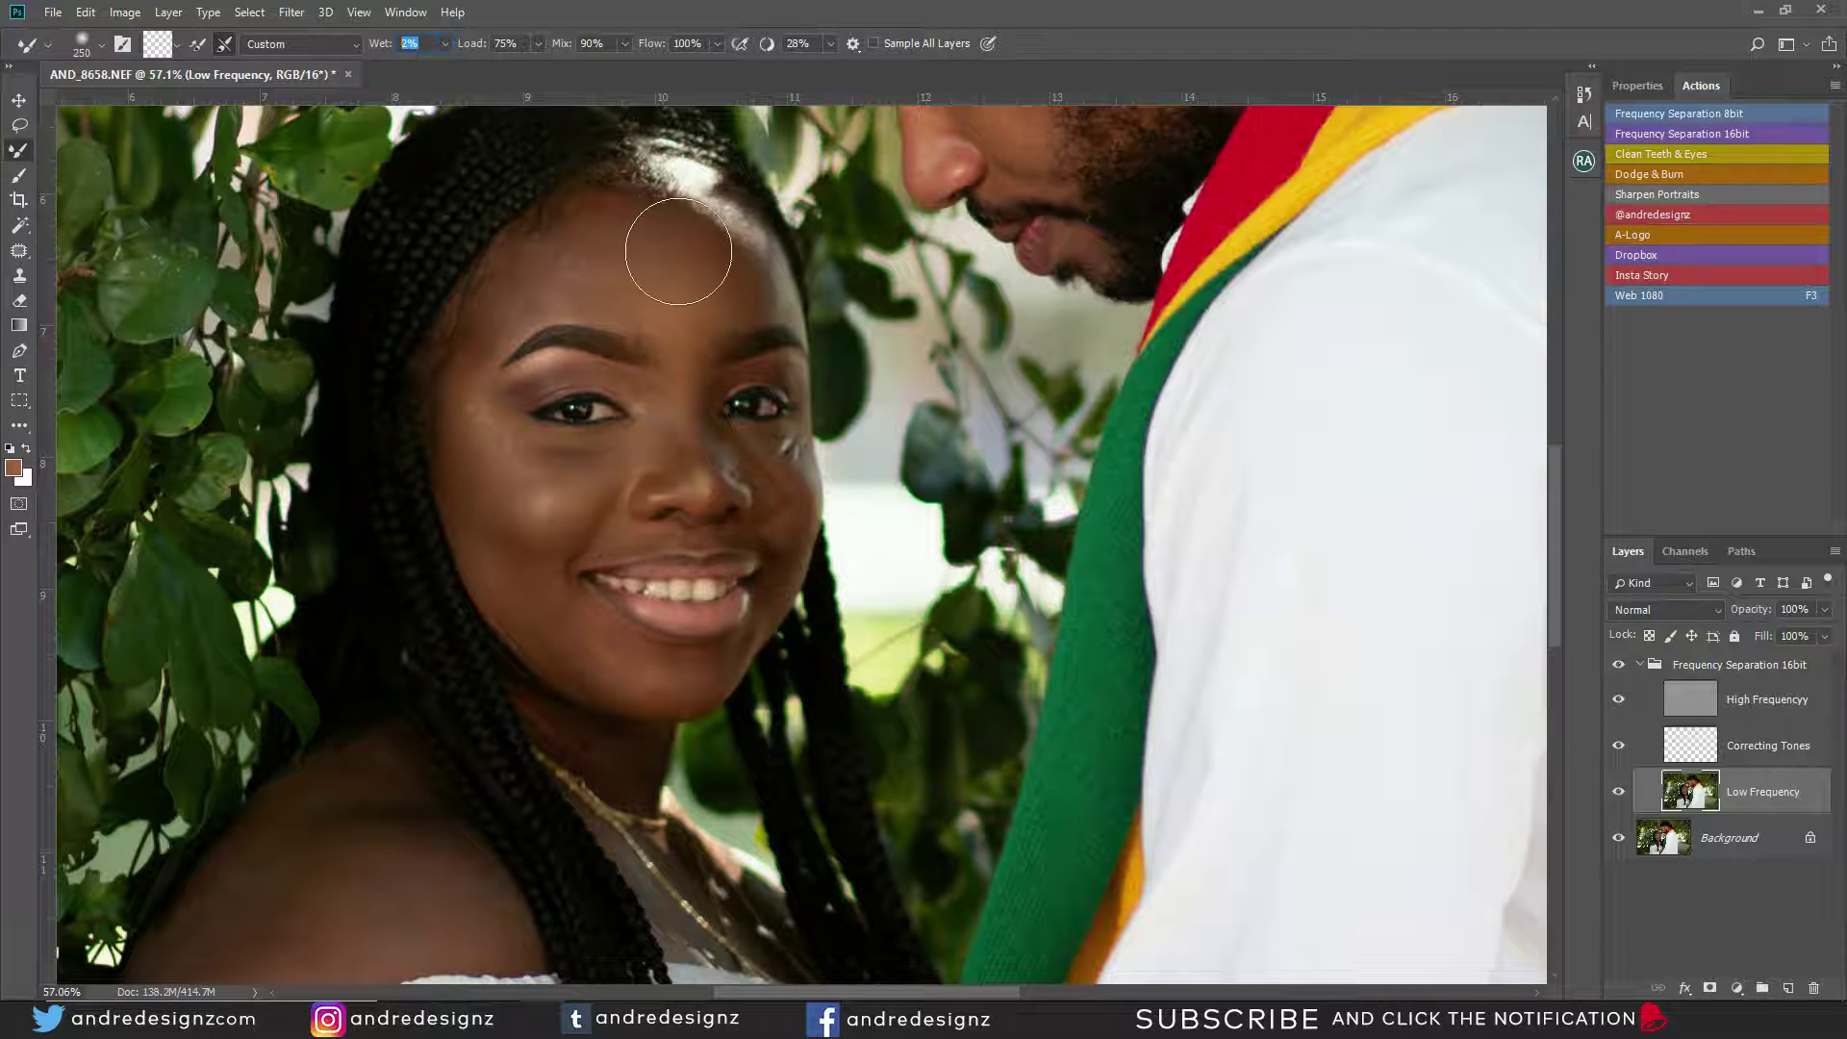
# Reduce the Mixer Brush to about 150 px and blend the skin tones on the woman's forehead and cheek, adjusting the size as needed.
pyautogui.press('[')
pyautogui.press('[')
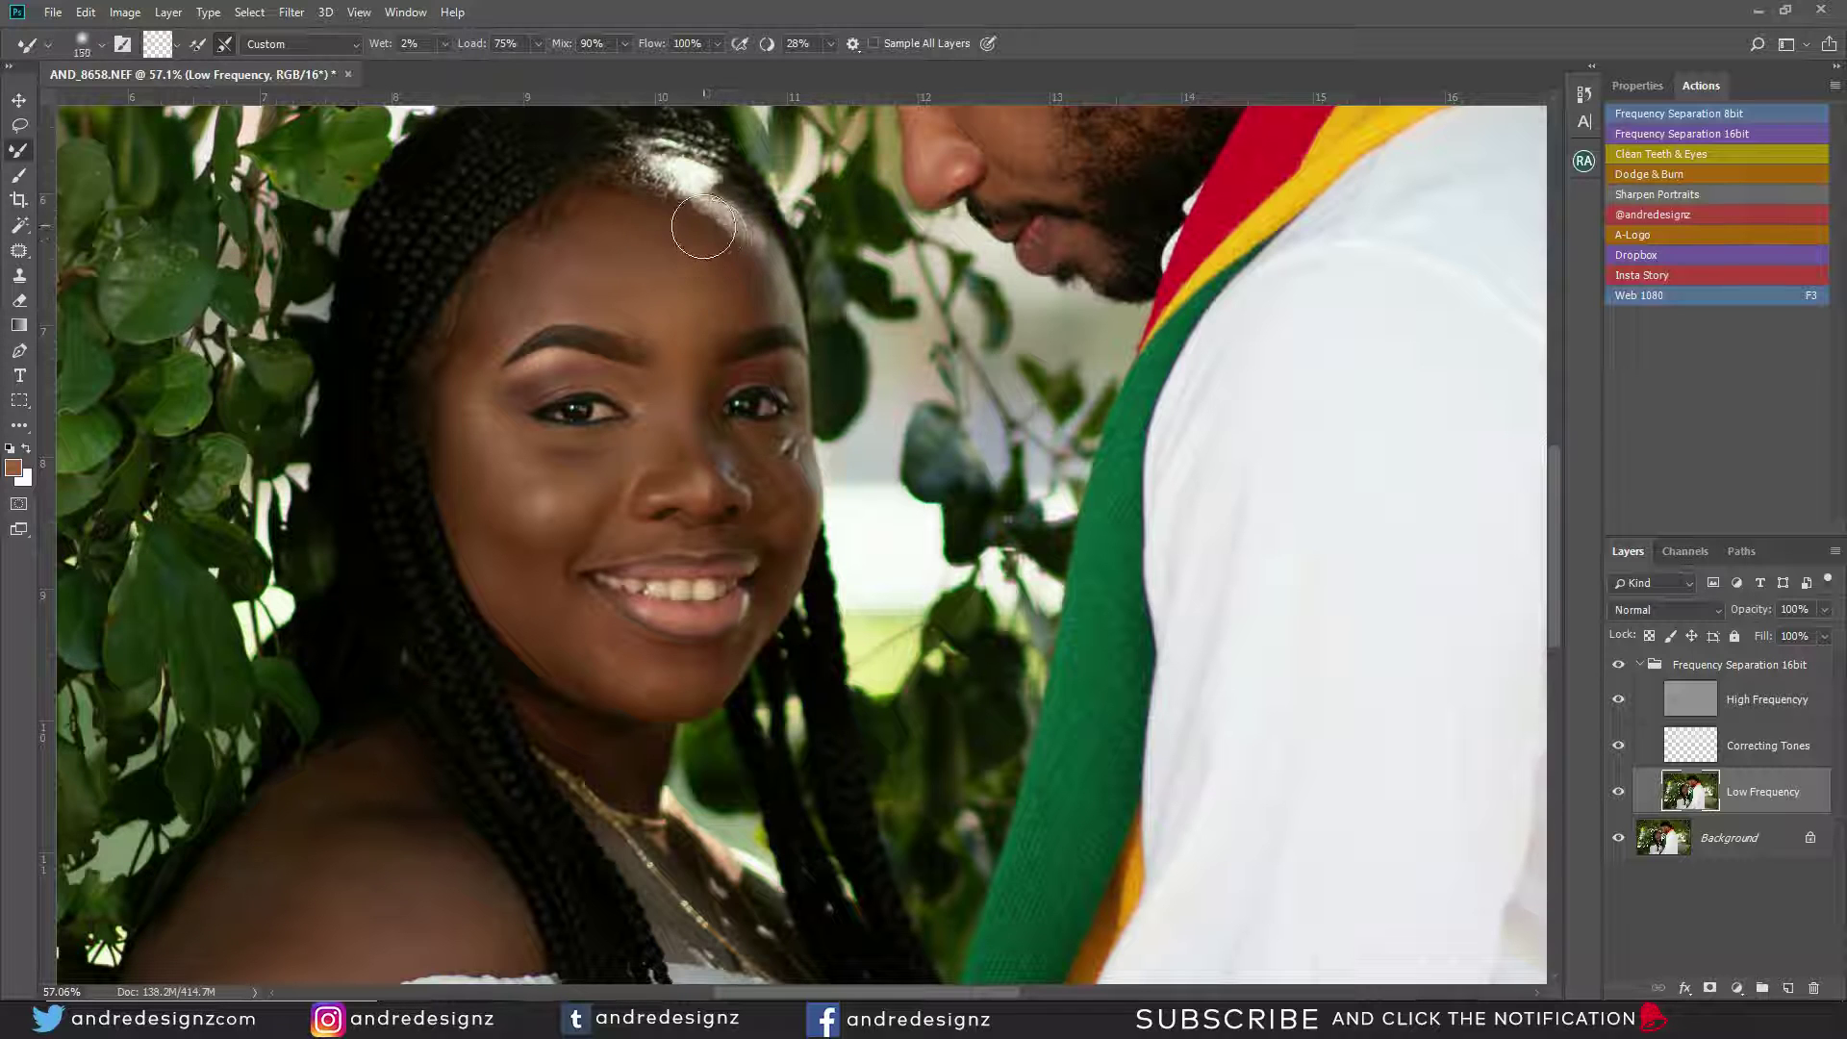
pyautogui.press('[')
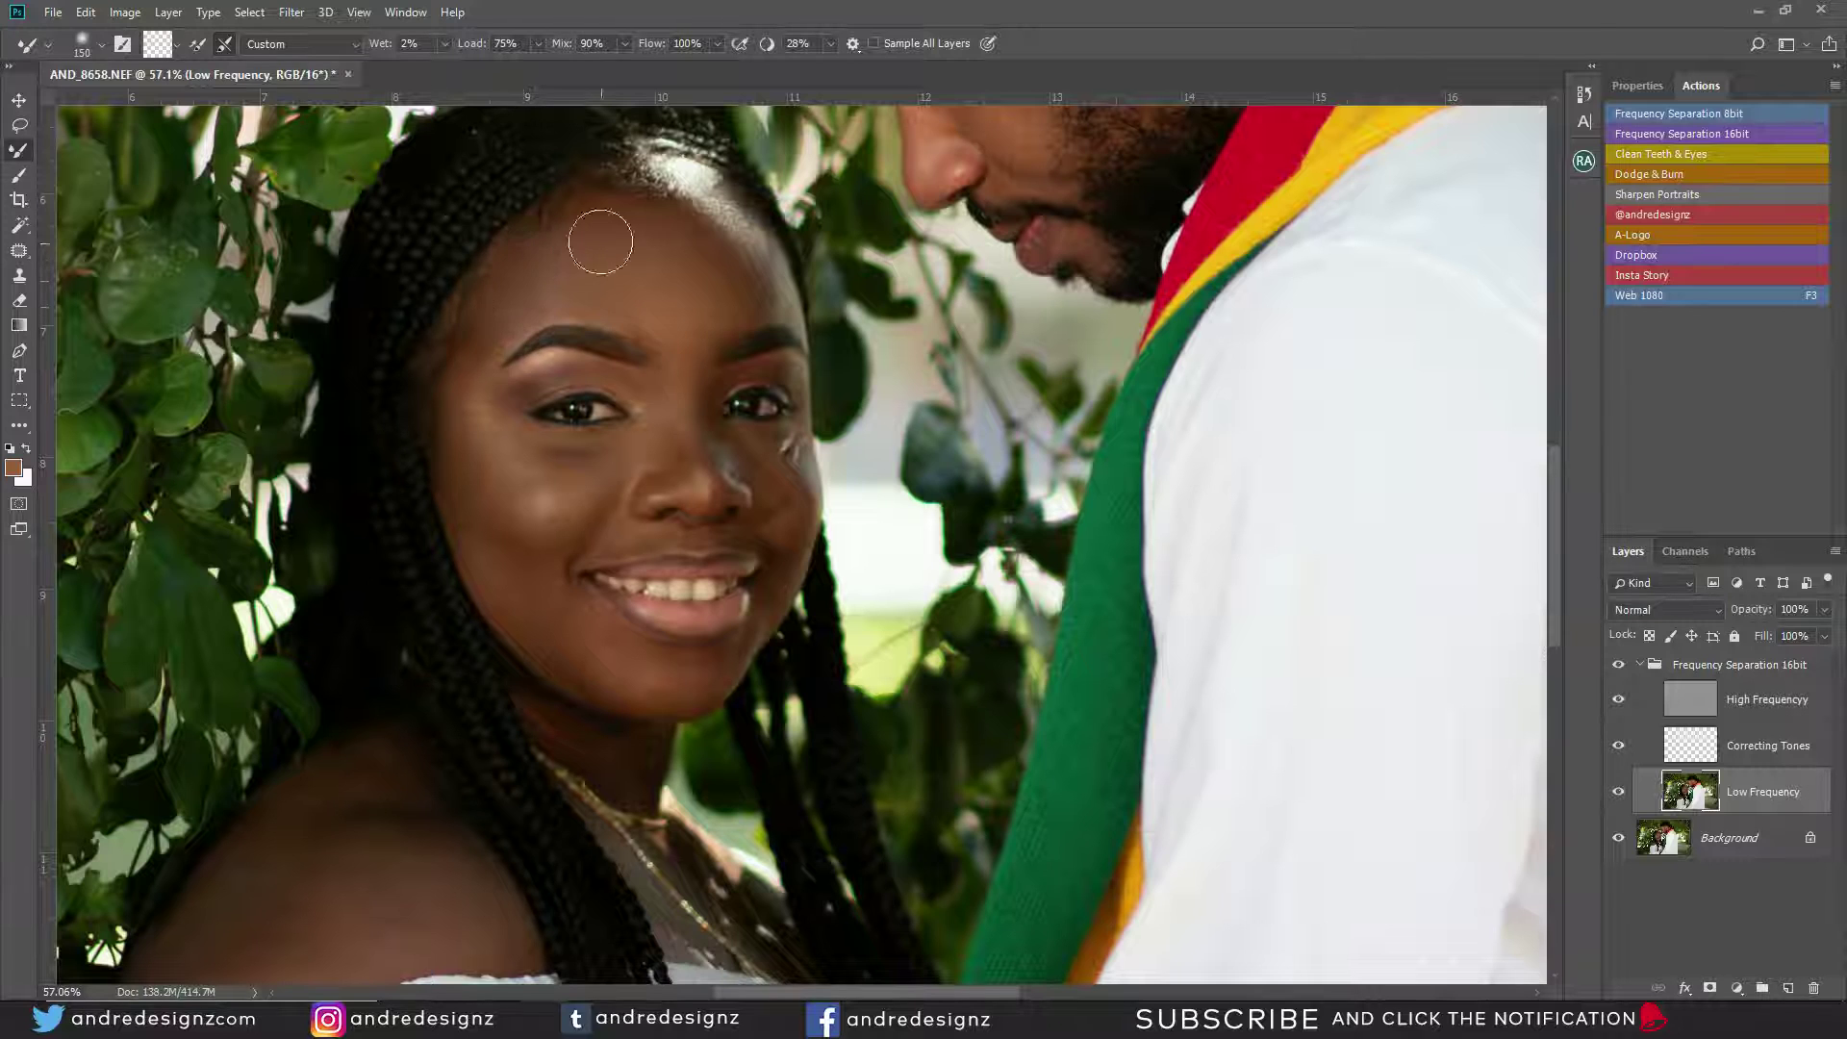
pyautogui.press('[')
pyautogui.press('[')
pyautogui.press(']')
pyautogui.press(']')
pyautogui.press(']')
pyautogui.moveTo(505, 536)
pyautogui.mouseDown()
pyautogui.moveTo(475, 558)
pyautogui.moveTo(547, 634)
pyautogui.moveTo(475, 568)
pyautogui.moveTo(519, 625)
pyautogui.moveTo(474, 555)
pyautogui.moveTo(644, 687)
pyautogui.moveTo(598, 673)
pyautogui.mouseUp()
# Blend the smaller skin areas around the woman's eyes, nose and mouth with a 70 px Mixer Brush.
pyautogui.press('[')
pyautogui.press('[')
pyautogui.press('[')
pyautogui.press('[')
pyautogui.scroll(8, 925, 444)
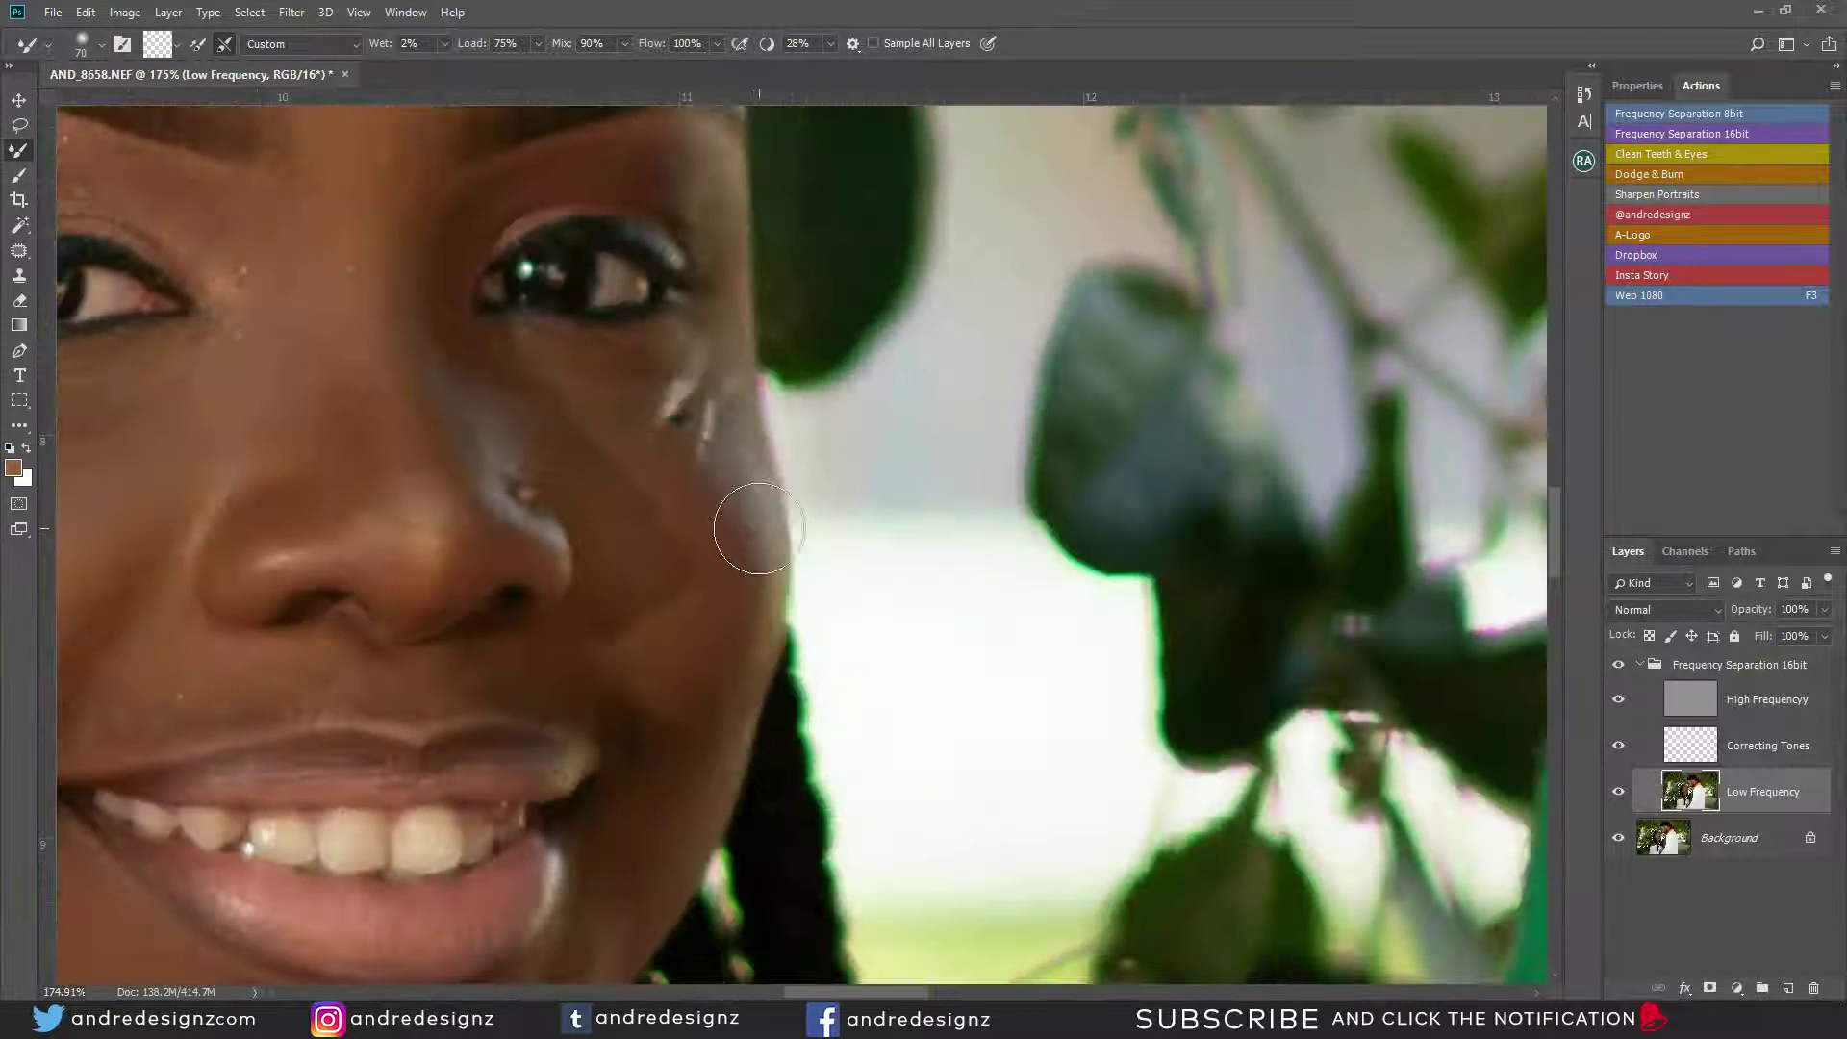
pyautogui.scroll(-5, 690, 435)
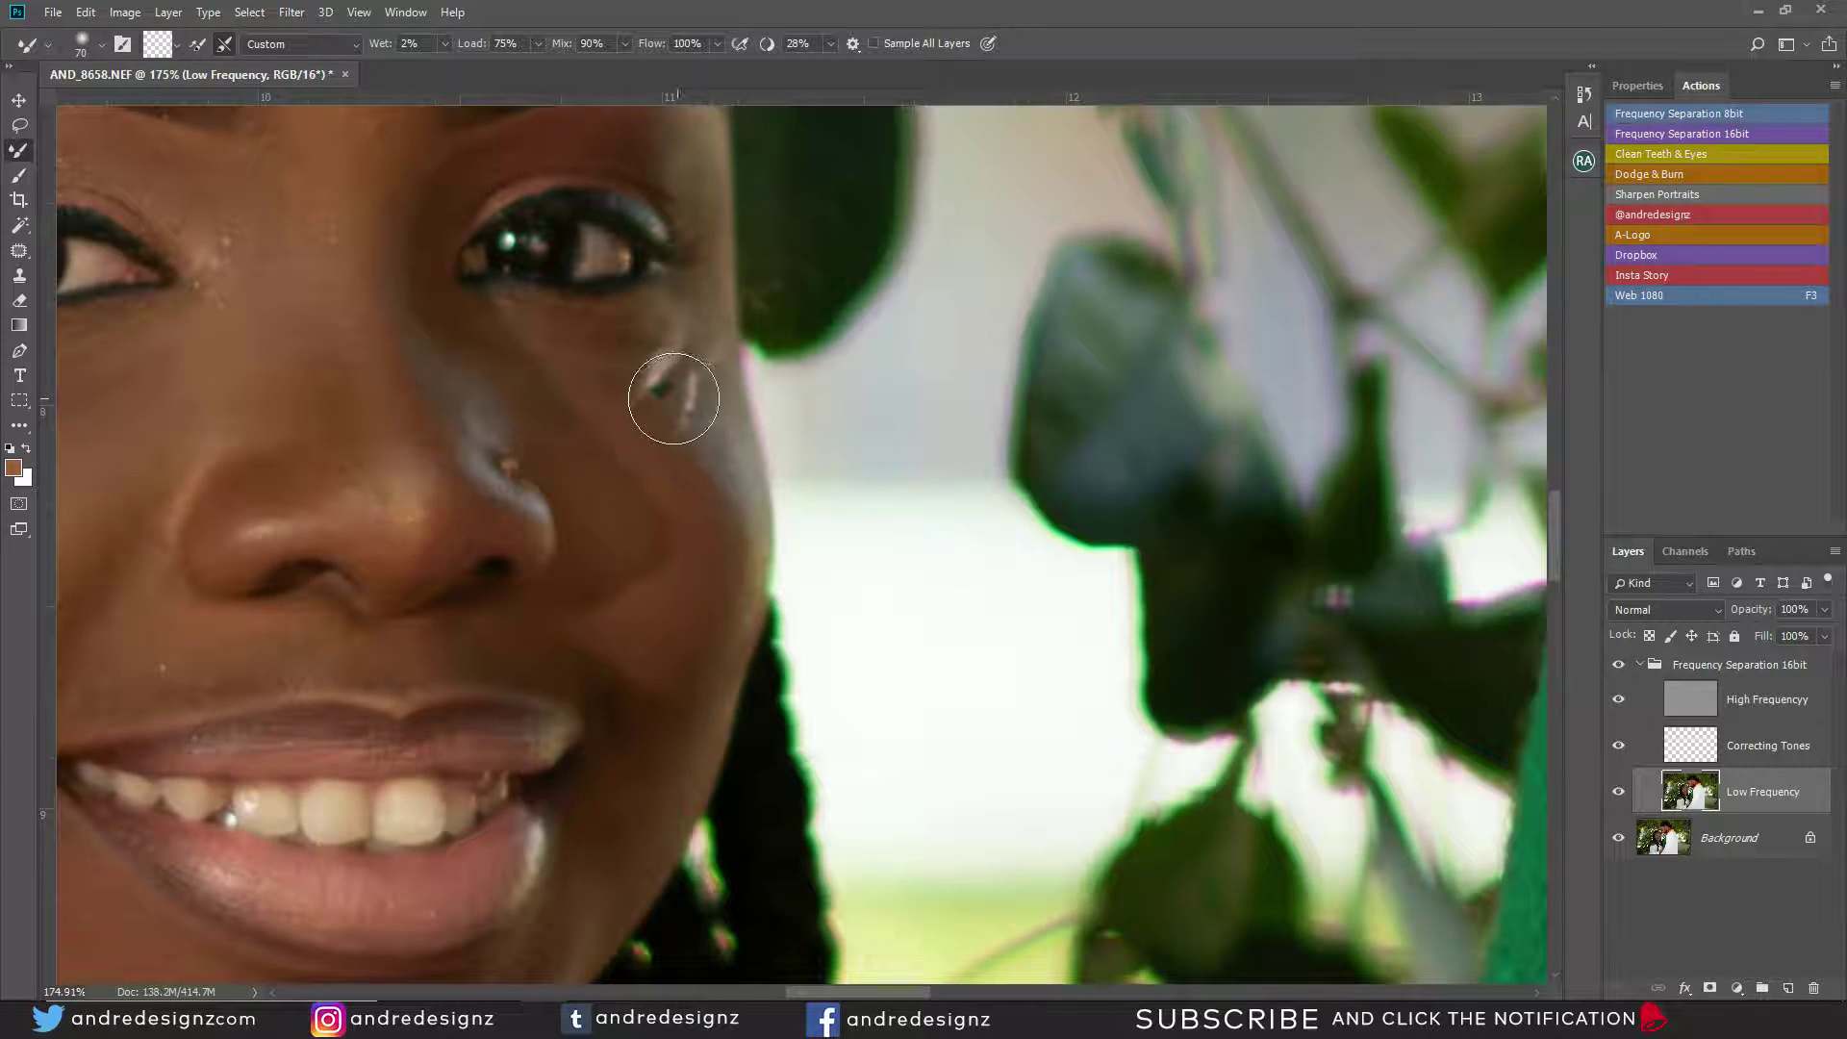
pyautogui.scroll(2, 664, 396)
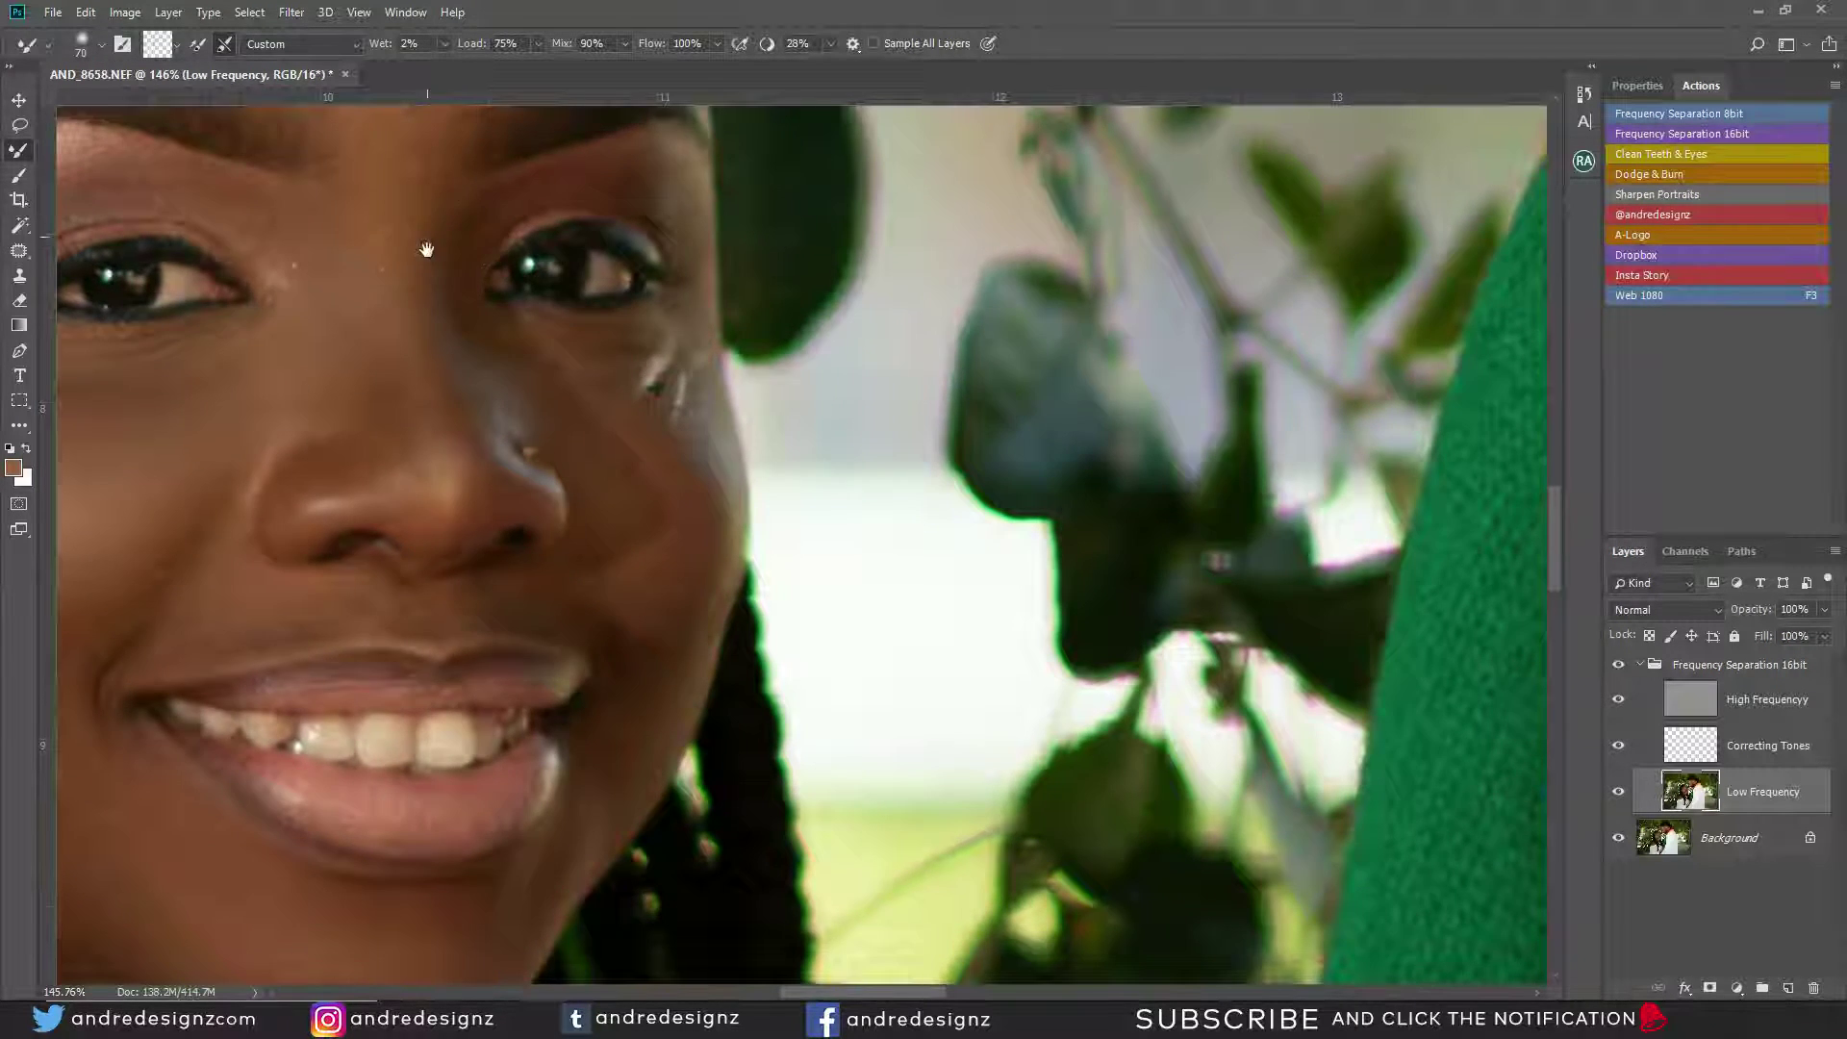
pyautogui.moveTo(425, 246); pyautogui.dragTo(494, 441)
pyautogui.scroll(-5, 467, 404)
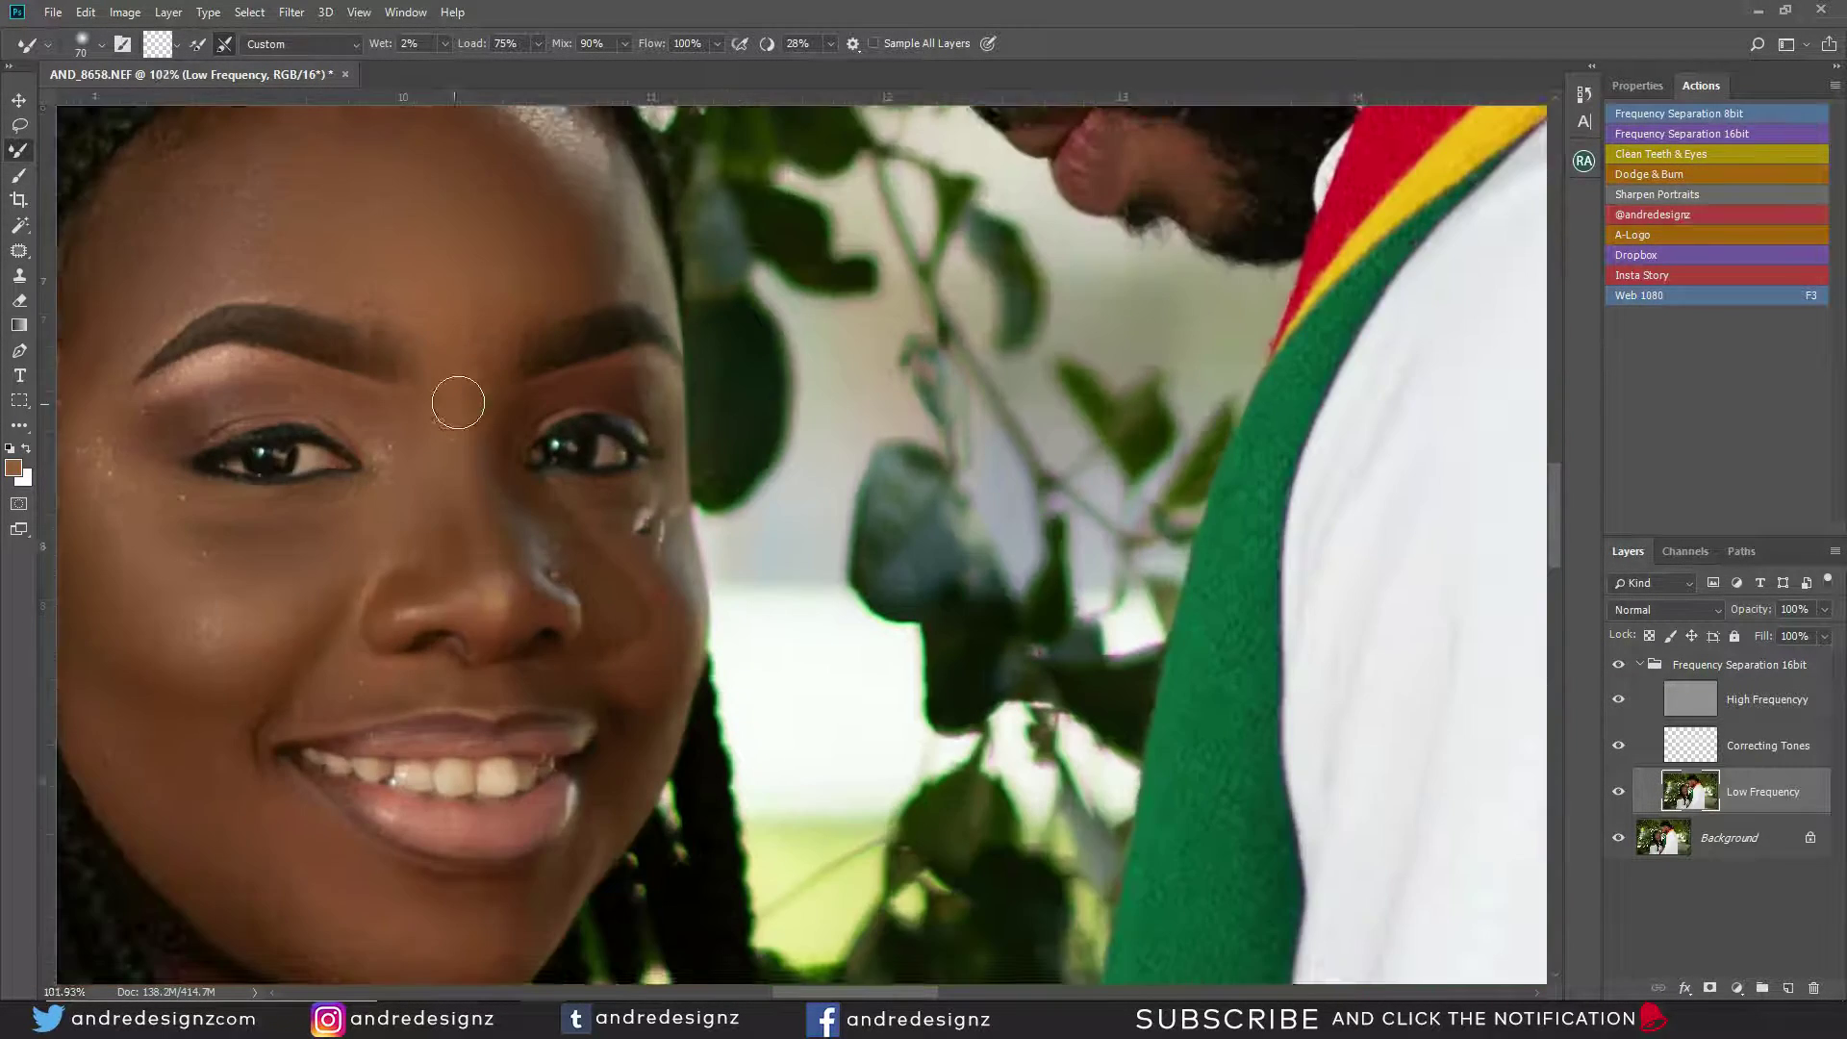
pyautogui.scroll(4, 463, 694)
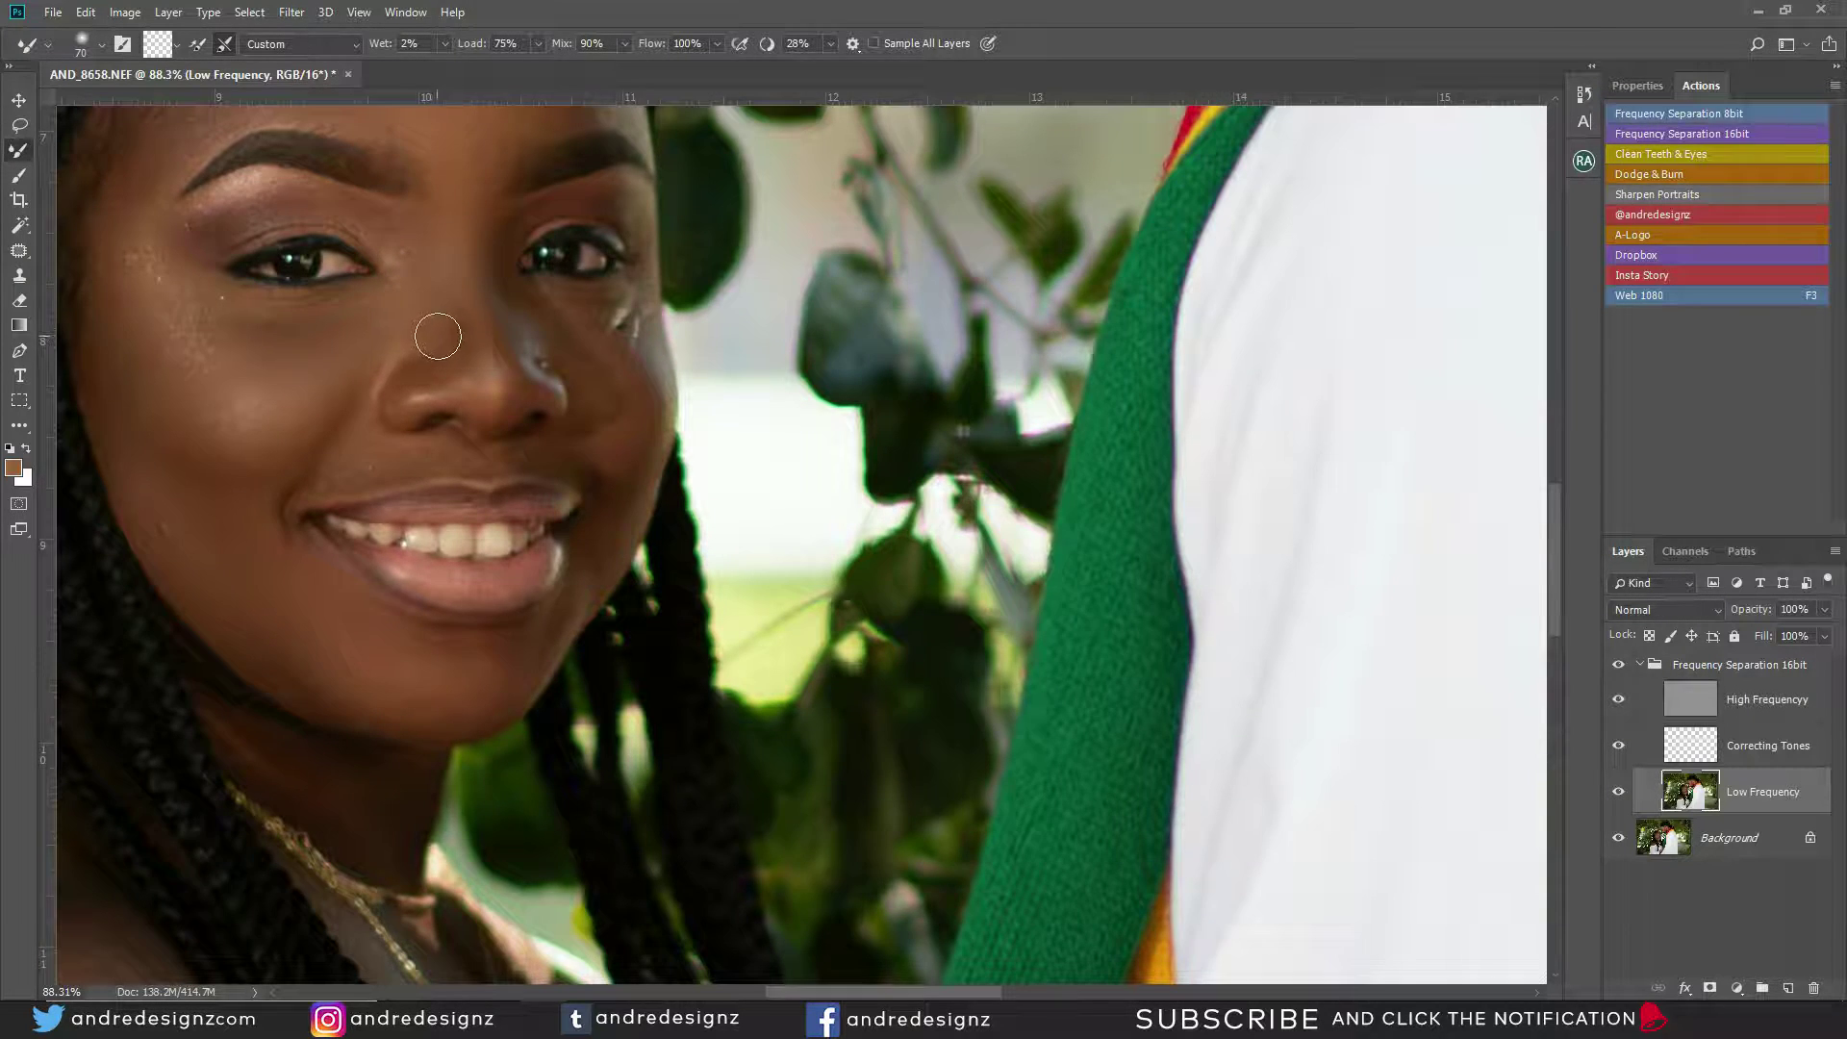
pyautogui.scroll(-2, 709, 389)
pyautogui.scroll(-1, 709, 390)
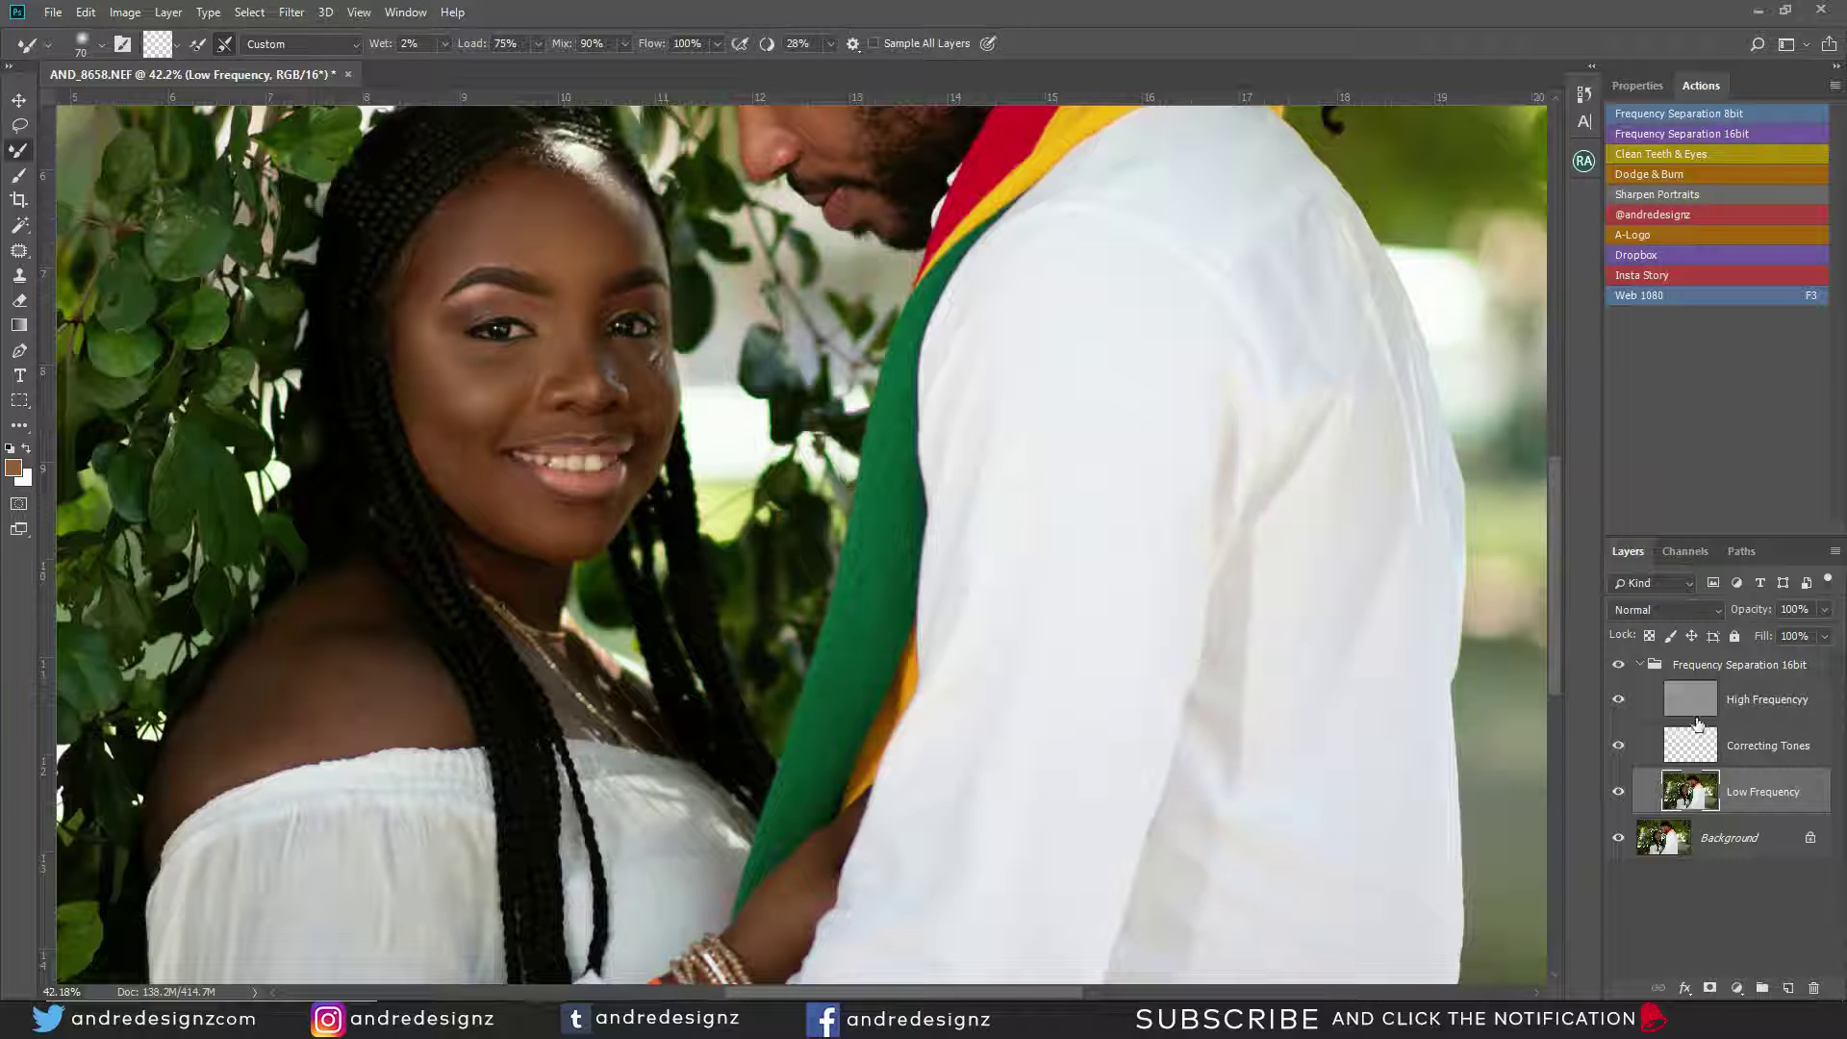
# Compare the woman's skin before and after by toggling the Frequency Separation 16bit group's visibility, and inspect the face at several magnifications.
pyautogui.click(1620, 666)
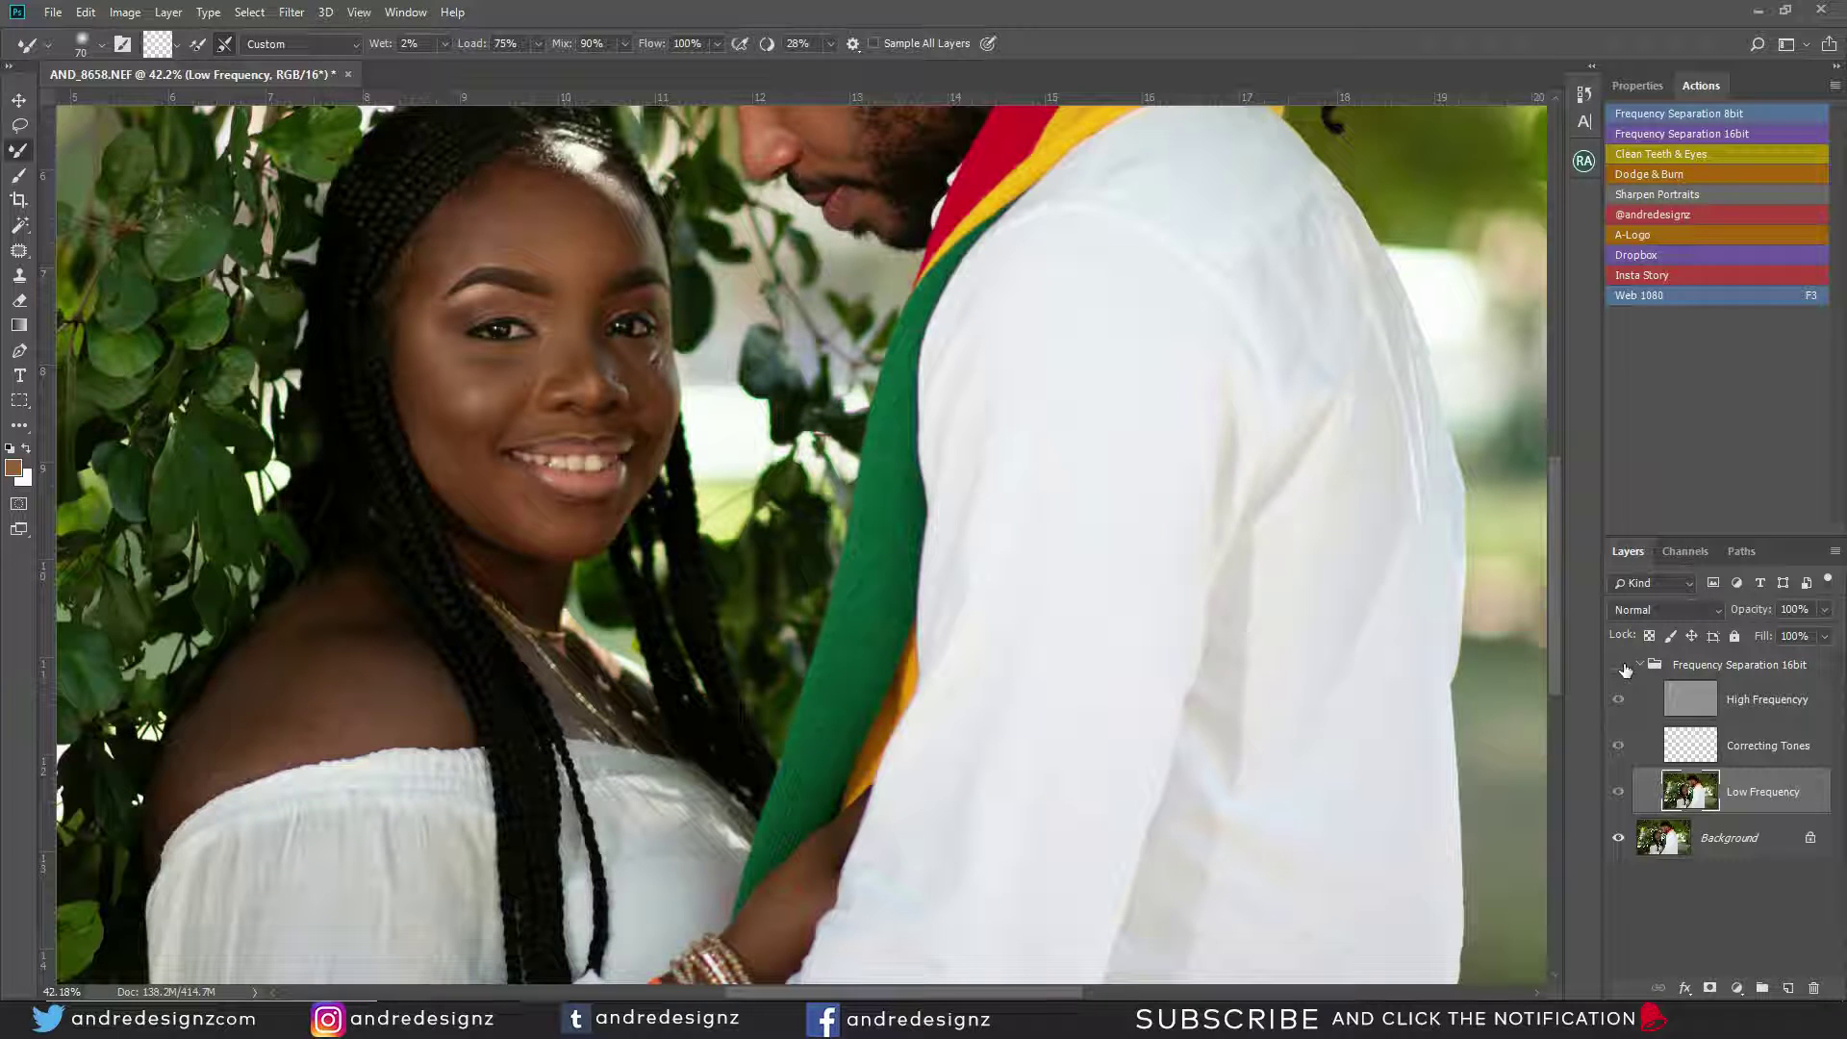
pyautogui.click(1620, 669)
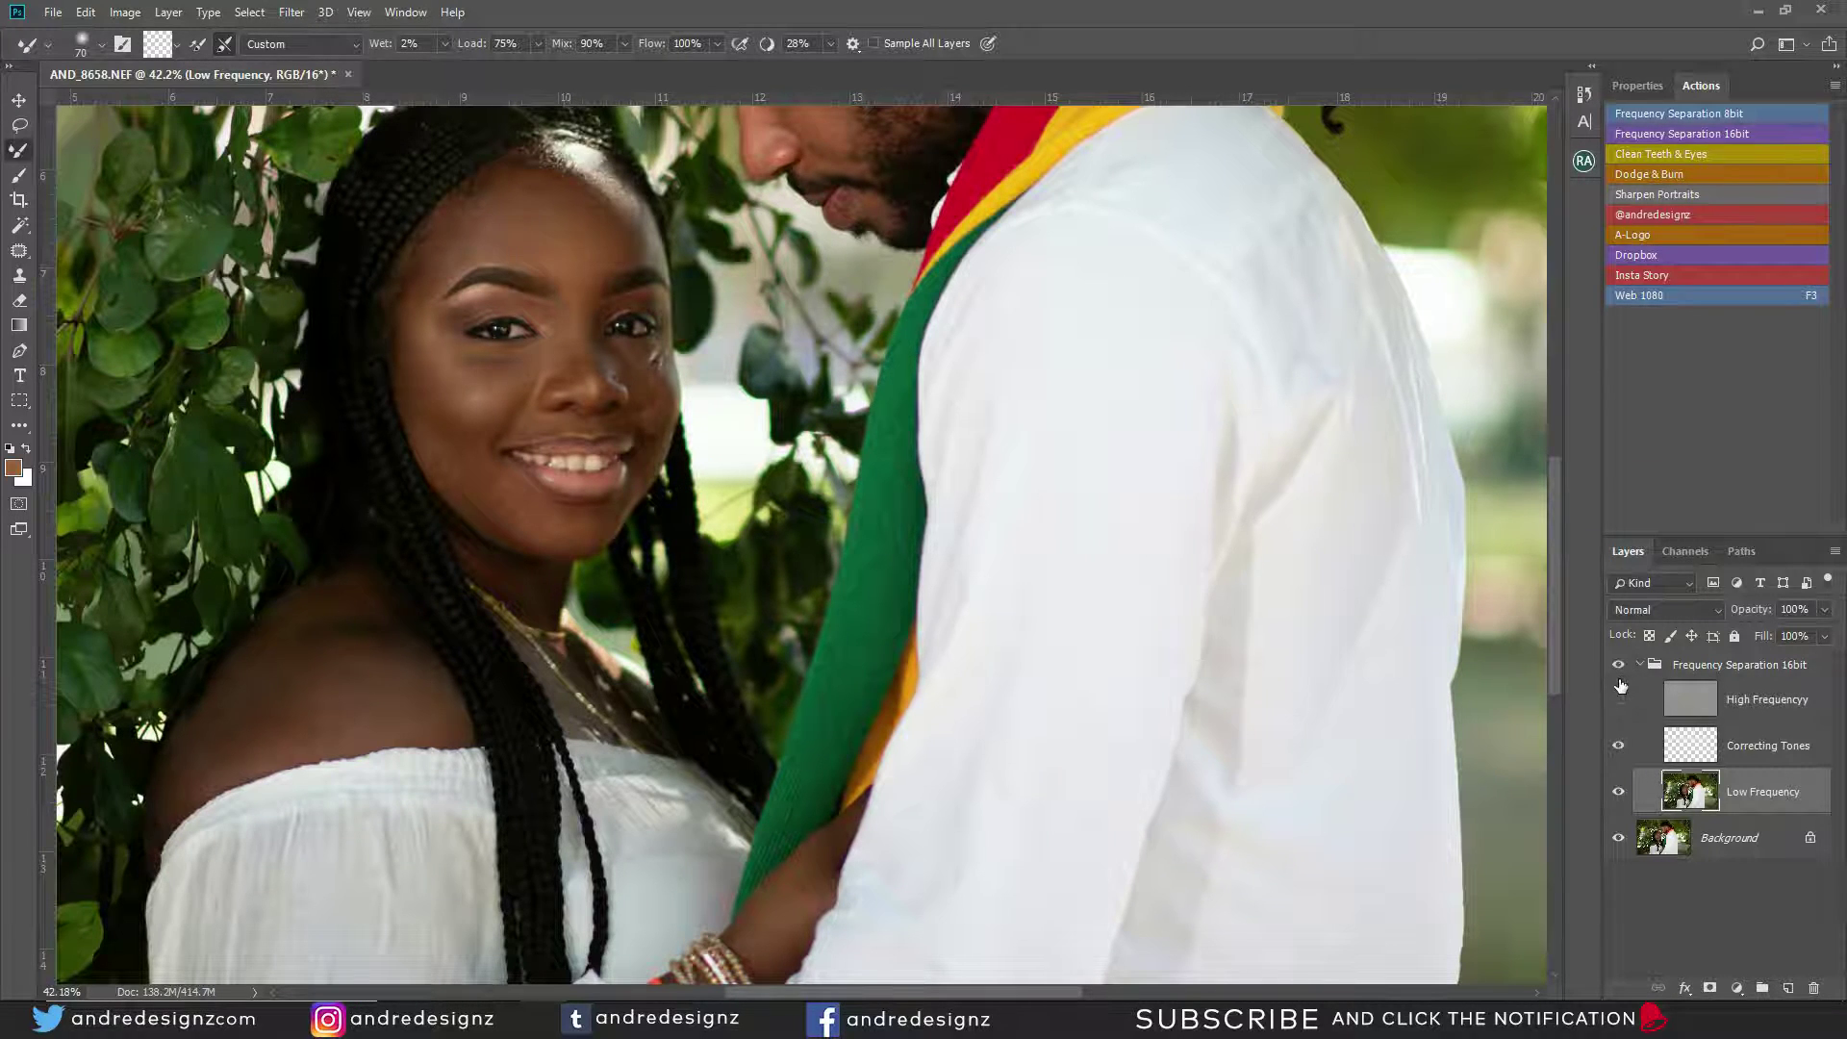
pyautogui.click(1621, 685)
pyautogui.click(1621, 667)
pyautogui.click(1621, 669)
pyautogui.click(1617, 673)
pyautogui.click(1617, 673)
pyautogui.scroll(3, 550, 528)
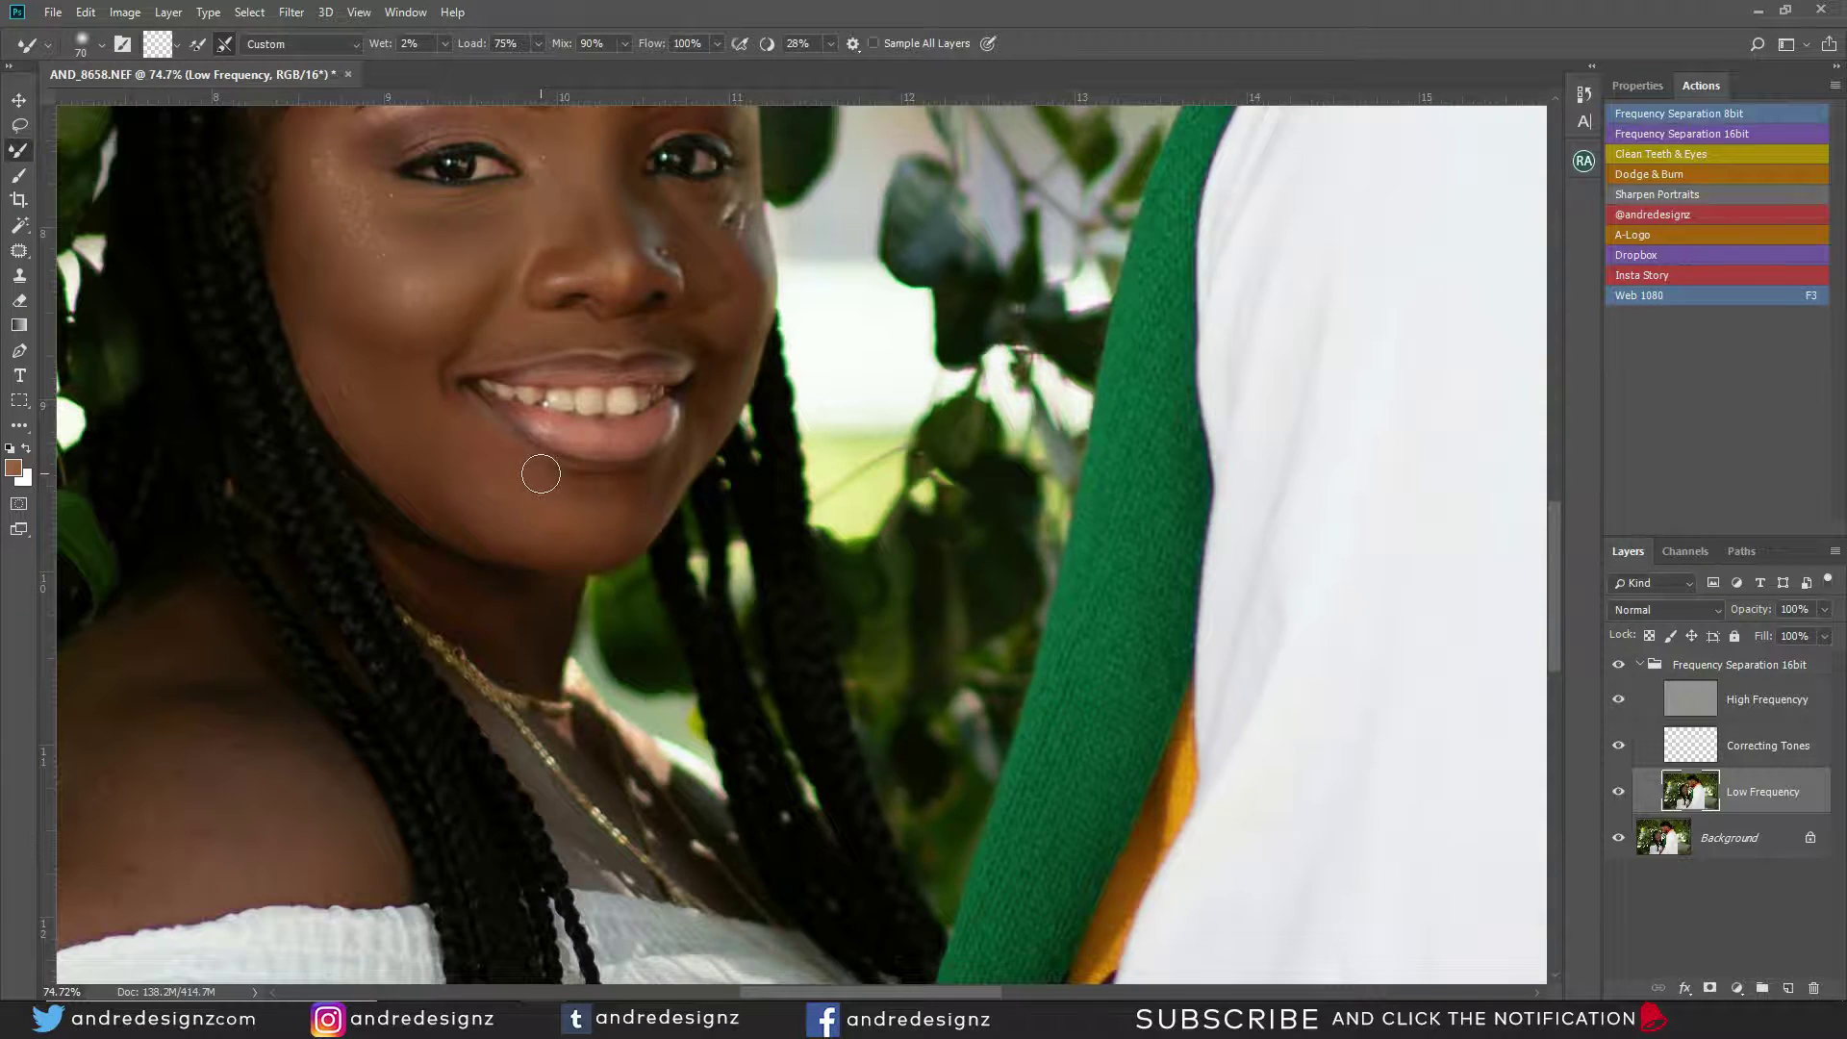
pyautogui.scroll(-5, 541, 473)
pyautogui.scroll(-4, 646, 454)
pyautogui.scroll(8, 577, 219)
pyautogui.scroll(-9, 586, 228)
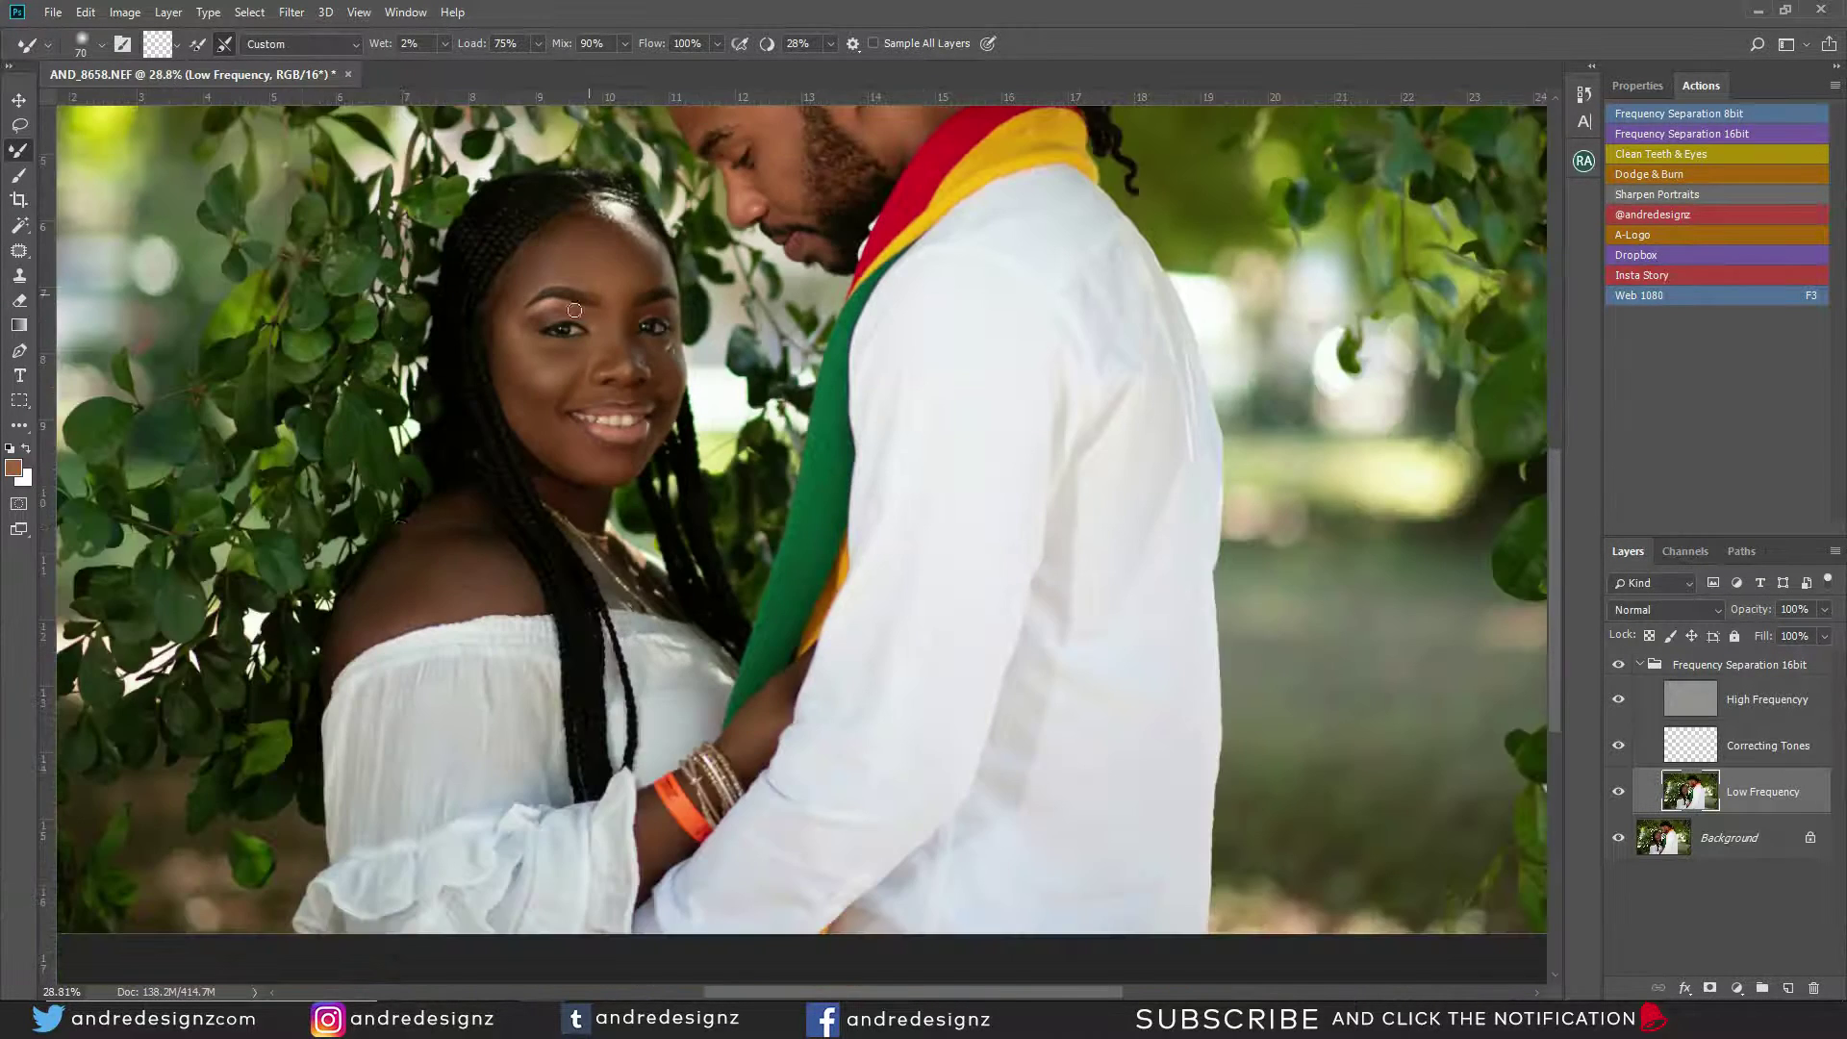
# Enlarge the Mixer Brush to 175 px and smooth the skin tones on the woman's shoulder and the man's neck.
pyautogui.press(']')
pyautogui.press(']')
pyautogui.press(']')
pyautogui.press(']')
pyautogui.moveTo(394, 579)
pyautogui.mouseDown()
pyautogui.moveTo(384, 565)
pyautogui.moveTo(359, 620)
pyautogui.moveTo(427, 584)
pyautogui.moveTo(388, 606)
pyautogui.moveTo(484, 600)
pyautogui.moveTo(492, 567)
pyautogui.moveTo(412, 616)
pyautogui.mouseUp()
pyautogui.moveTo(452, 515)
pyautogui.mouseDown()
pyautogui.moveTo(449, 557)
pyautogui.moveTo(375, 628)
pyautogui.moveTo(357, 620)
pyautogui.moveTo(395, 590)
pyautogui.mouseUp()
pyautogui.moveTo(835, 378); pyautogui.dragTo(731, 751)
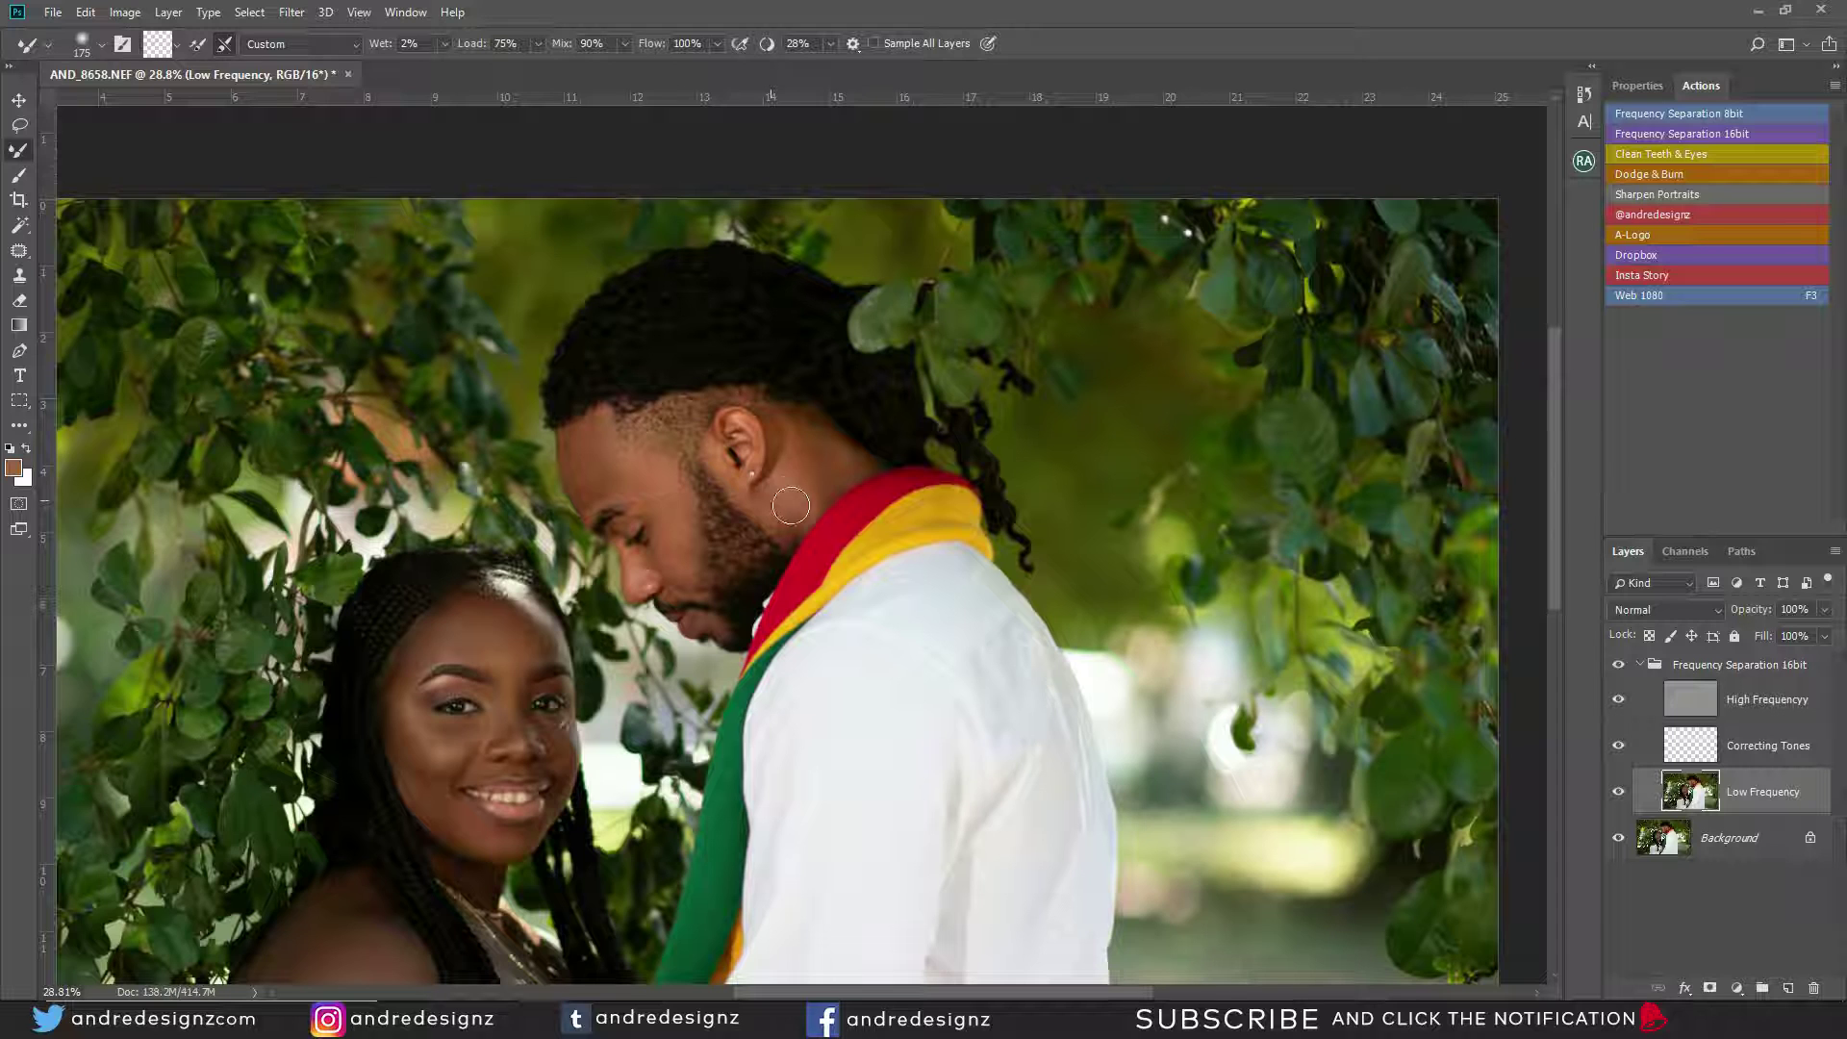
# Check the man's face and neck before and after by toggling the Frequency Separation 16bit group's visibility.
pyautogui.click(1622, 668)
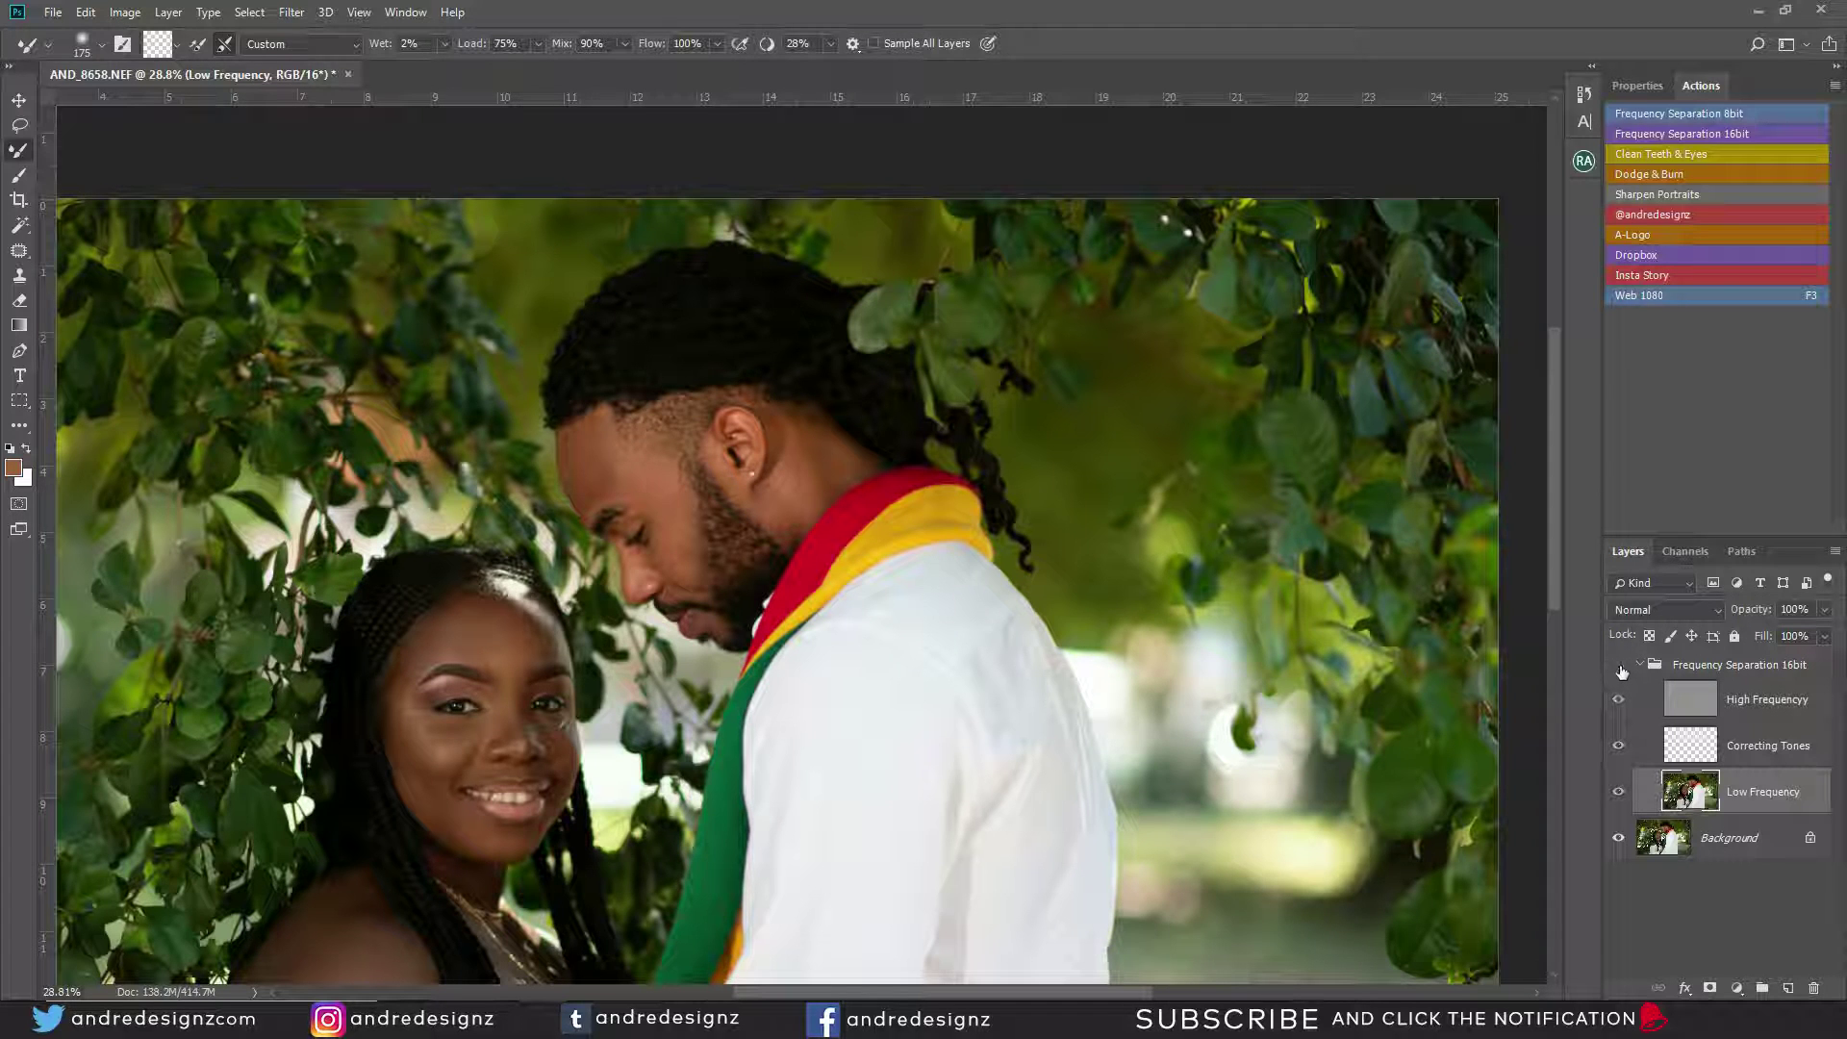
pyautogui.click(1619, 667)
pyautogui.click(1619, 667)
pyautogui.scroll(7, 1260, 450)
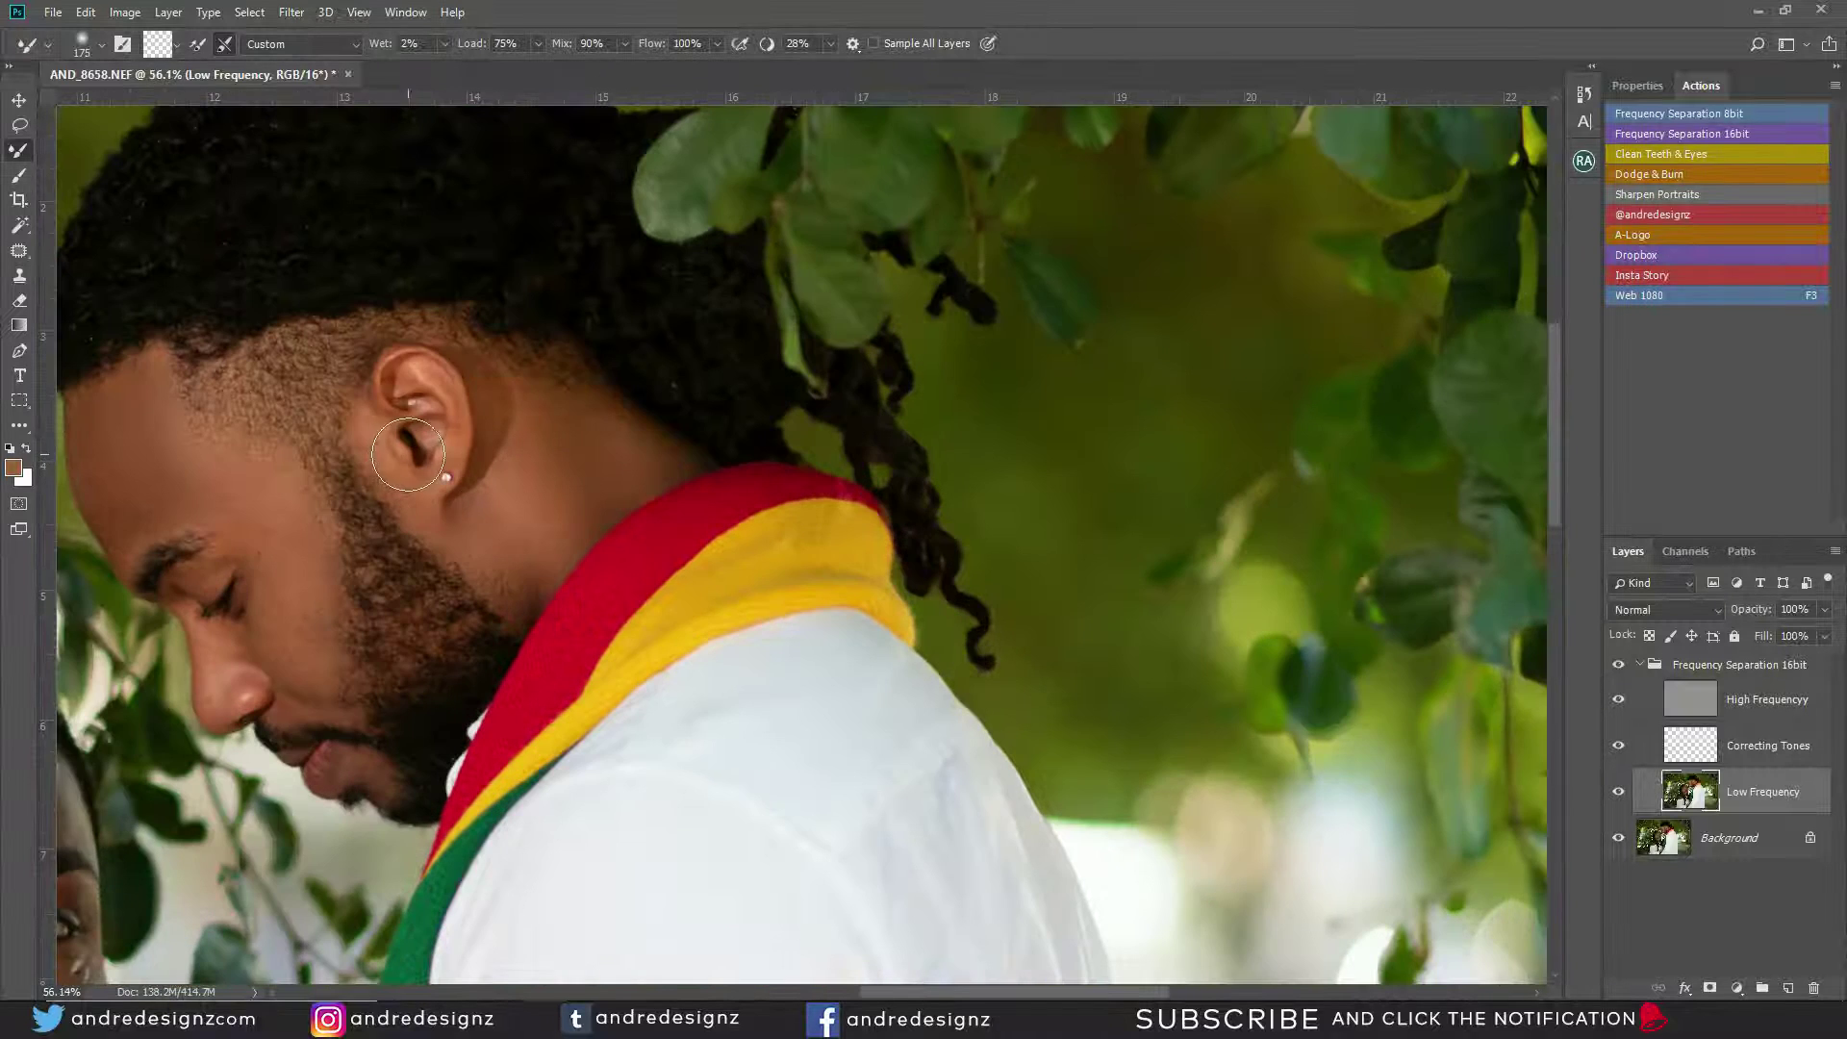
pyautogui.moveTo(397, 464); pyautogui.dragTo(837, 505)
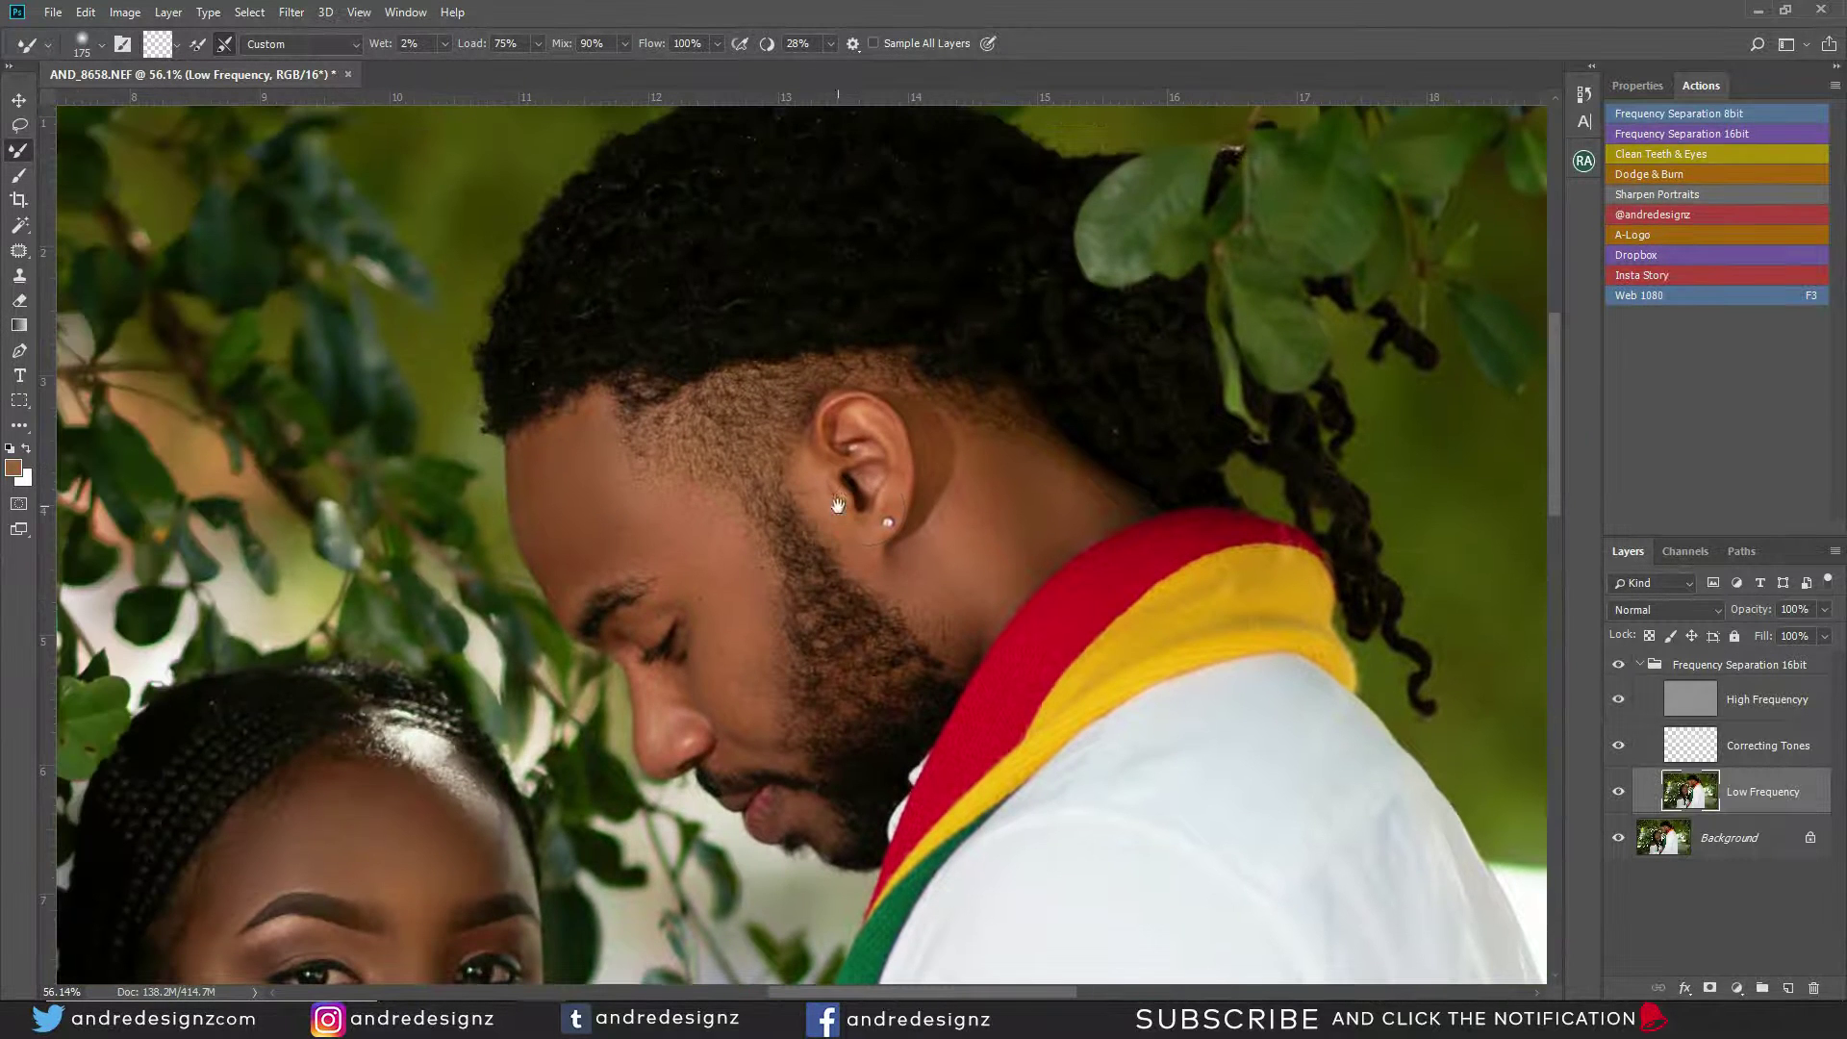
pyautogui.click(1618, 664)
pyautogui.click(1618, 665)
pyautogui.click(1618, 665)
# Blend the skin tones on the man's forehead and temple with the 175 px Mixer Brush, and return to the whole photo.
pyautogui.moveTo(574, 522)
pyautogui.mouseDown()
pyautogui.moveTo(570, 439)
pyautogui.moveTo(608, 454)
pyautogui.moveTo(647, 522)
pyautogui.moveTo(728, 556)
pyautogui.moveTo(722, 593)
pyautogui.mouseUp()
pyautogui.scroll(5, 722, 593)
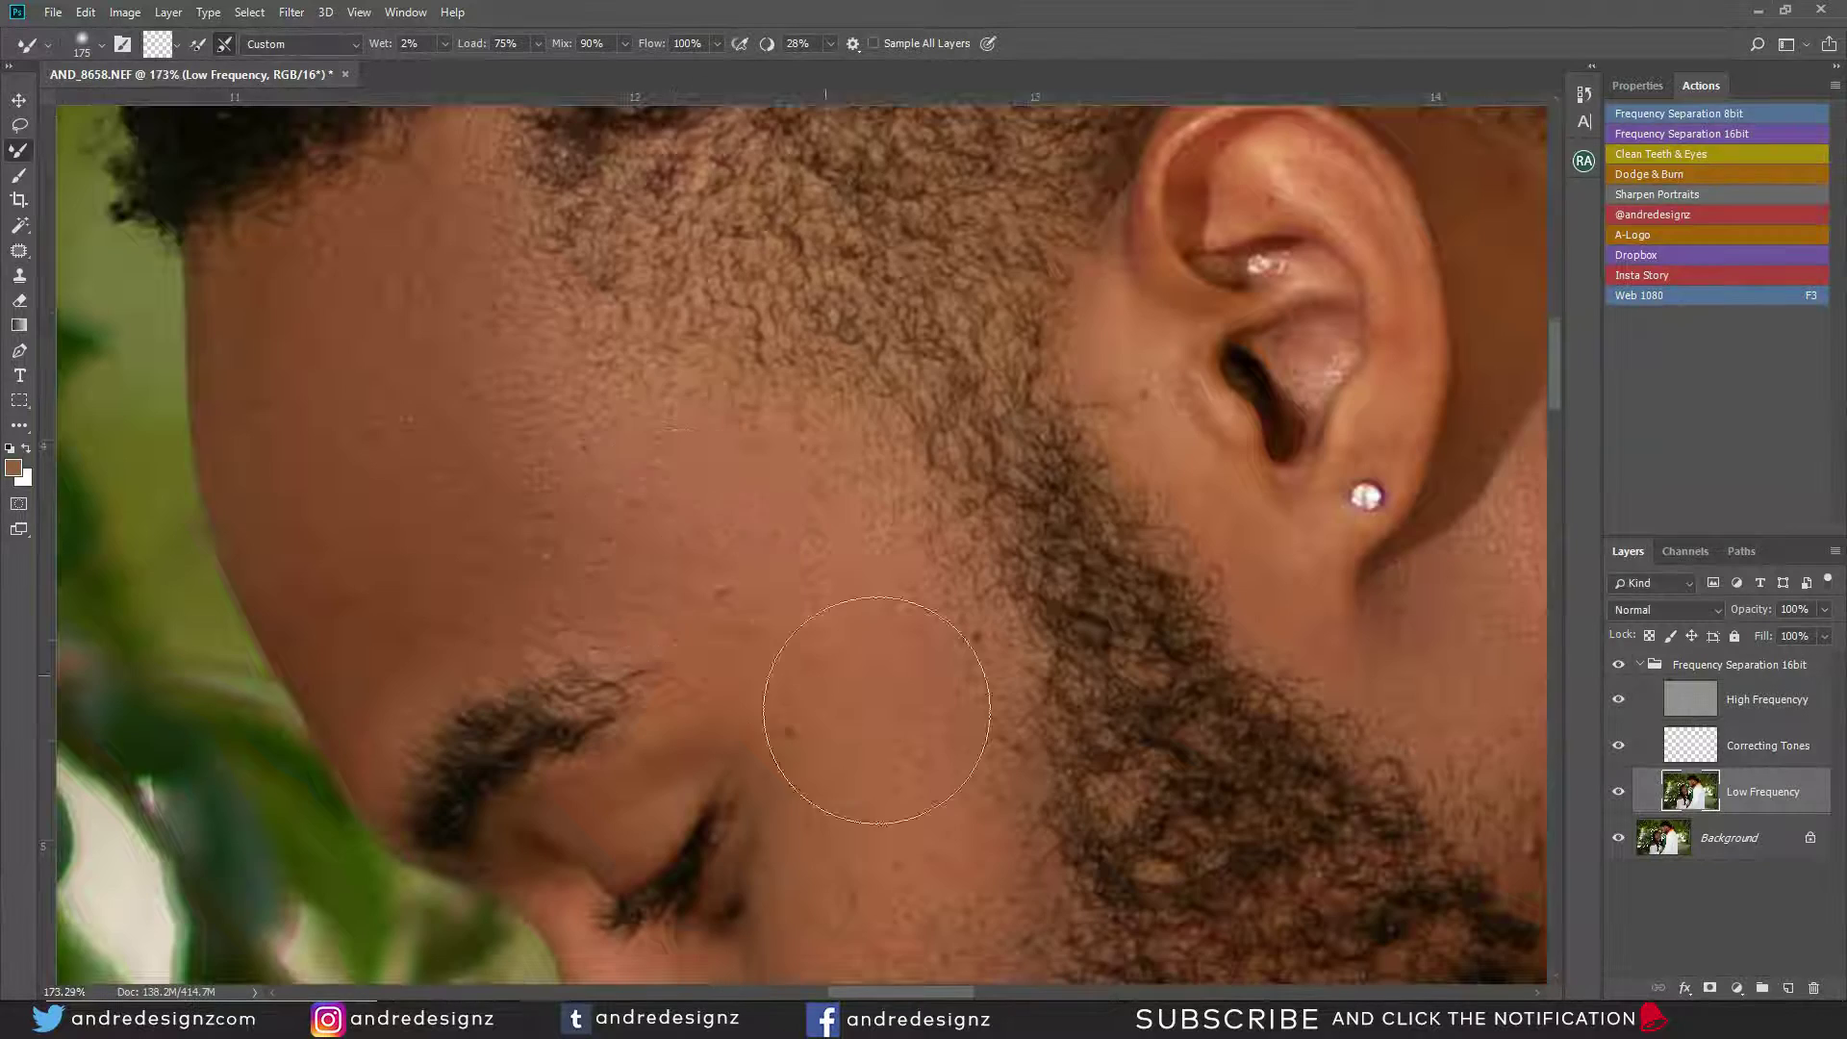
pyautogui.scroll(-10, 877, 709)
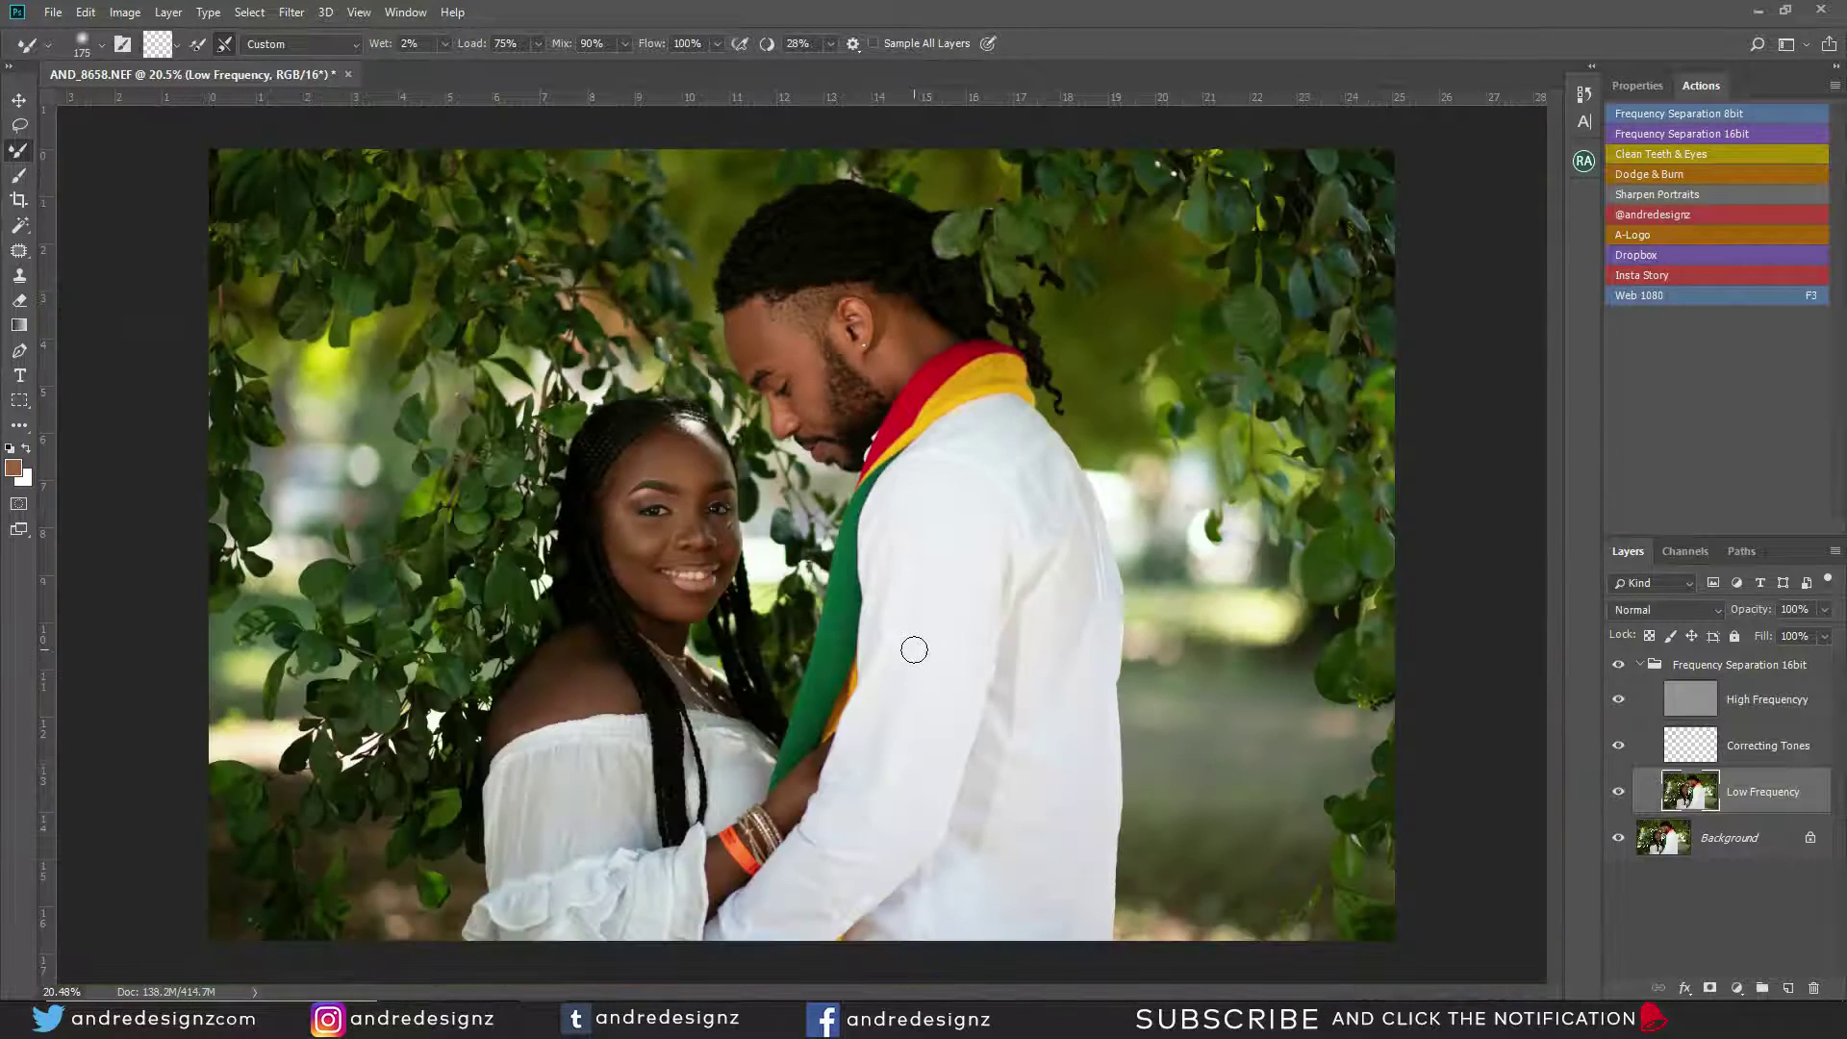
# Clean up skin texture on the woman's forehead and cheek with the Clone Stamp tool on the High Frequencyy layer.
pyautogui.click(1685, 704)
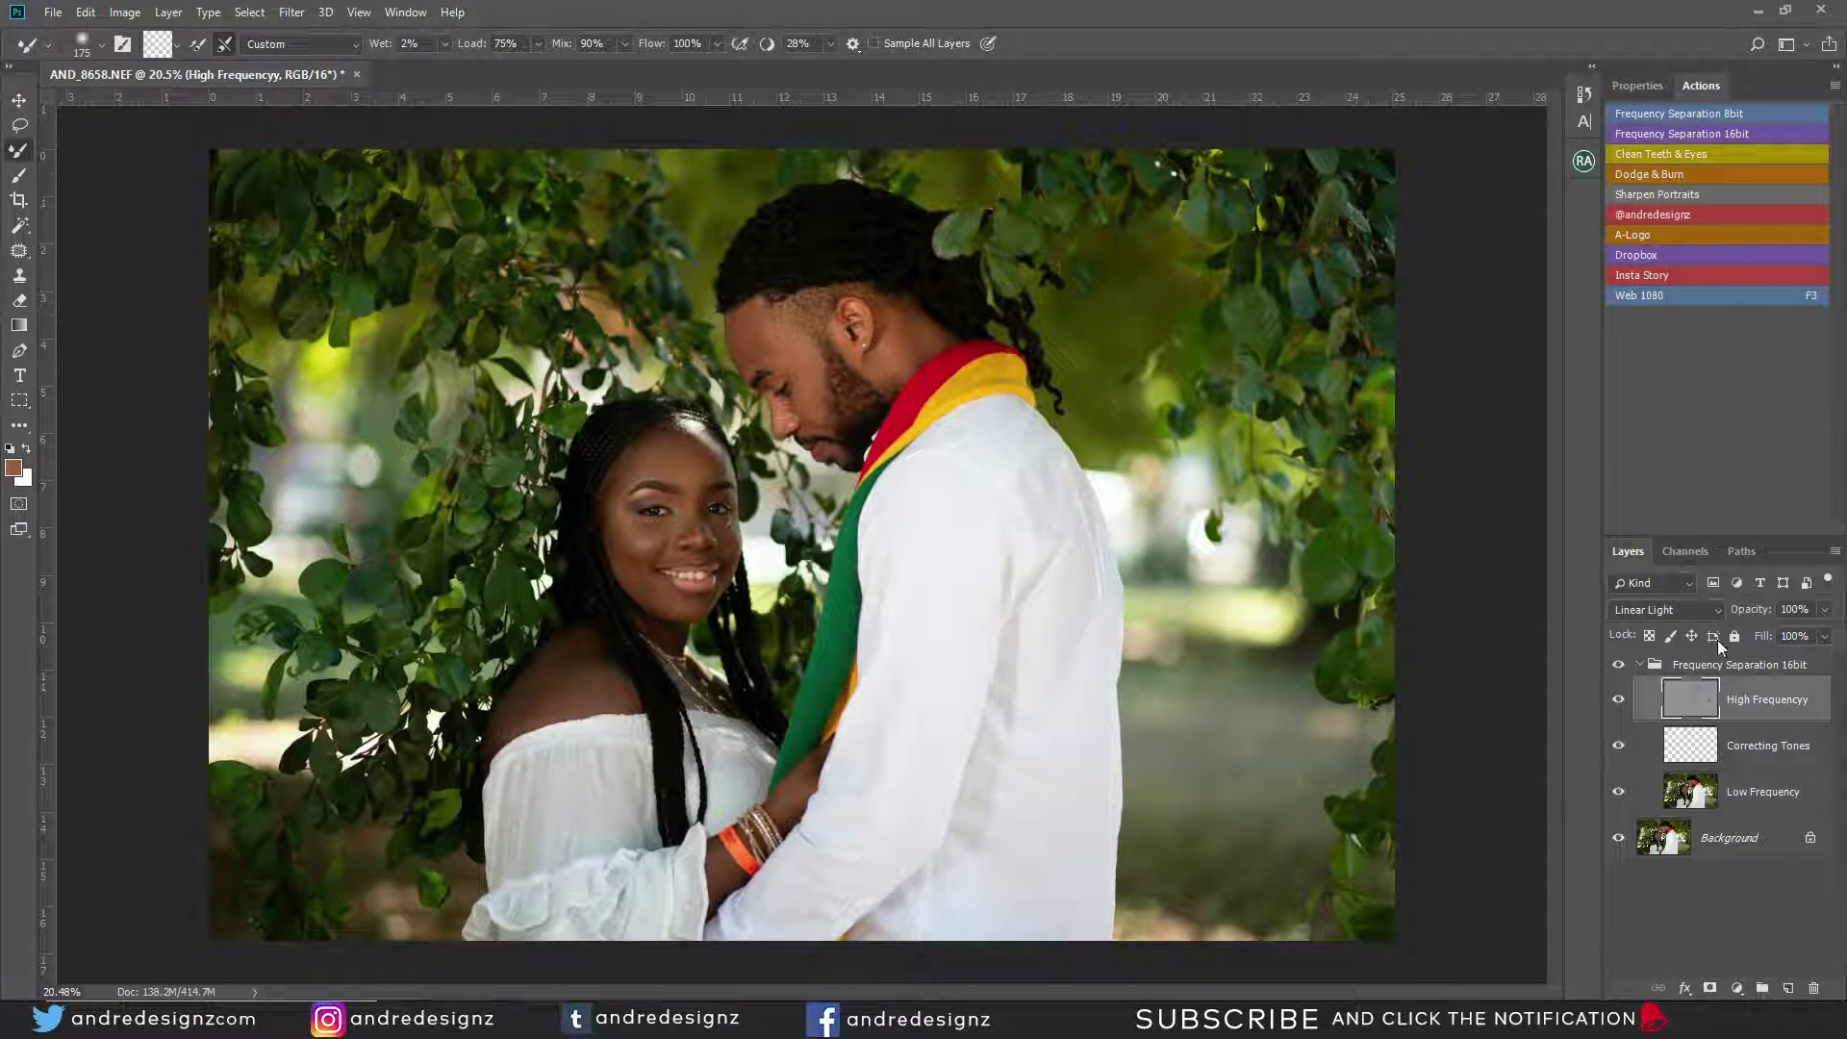
pyautogui.click(15, 285)
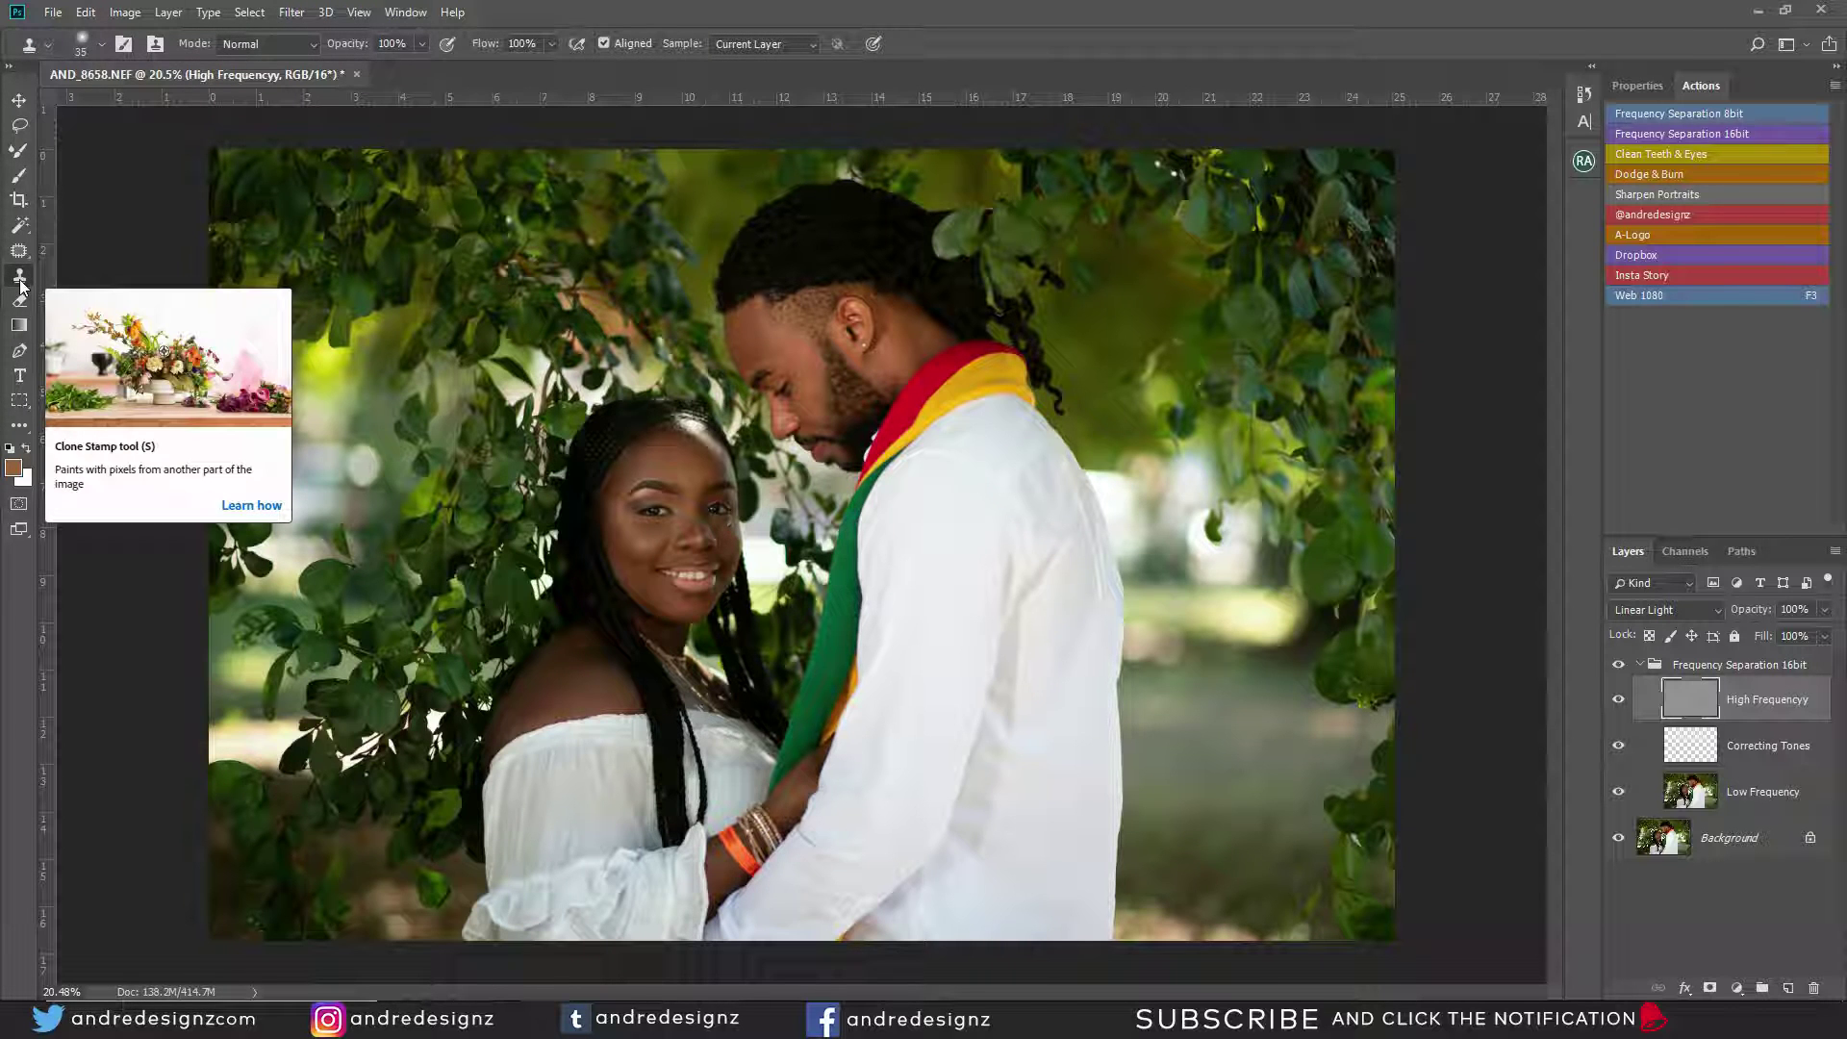
pyautogui.scroll(8, 669, 489)
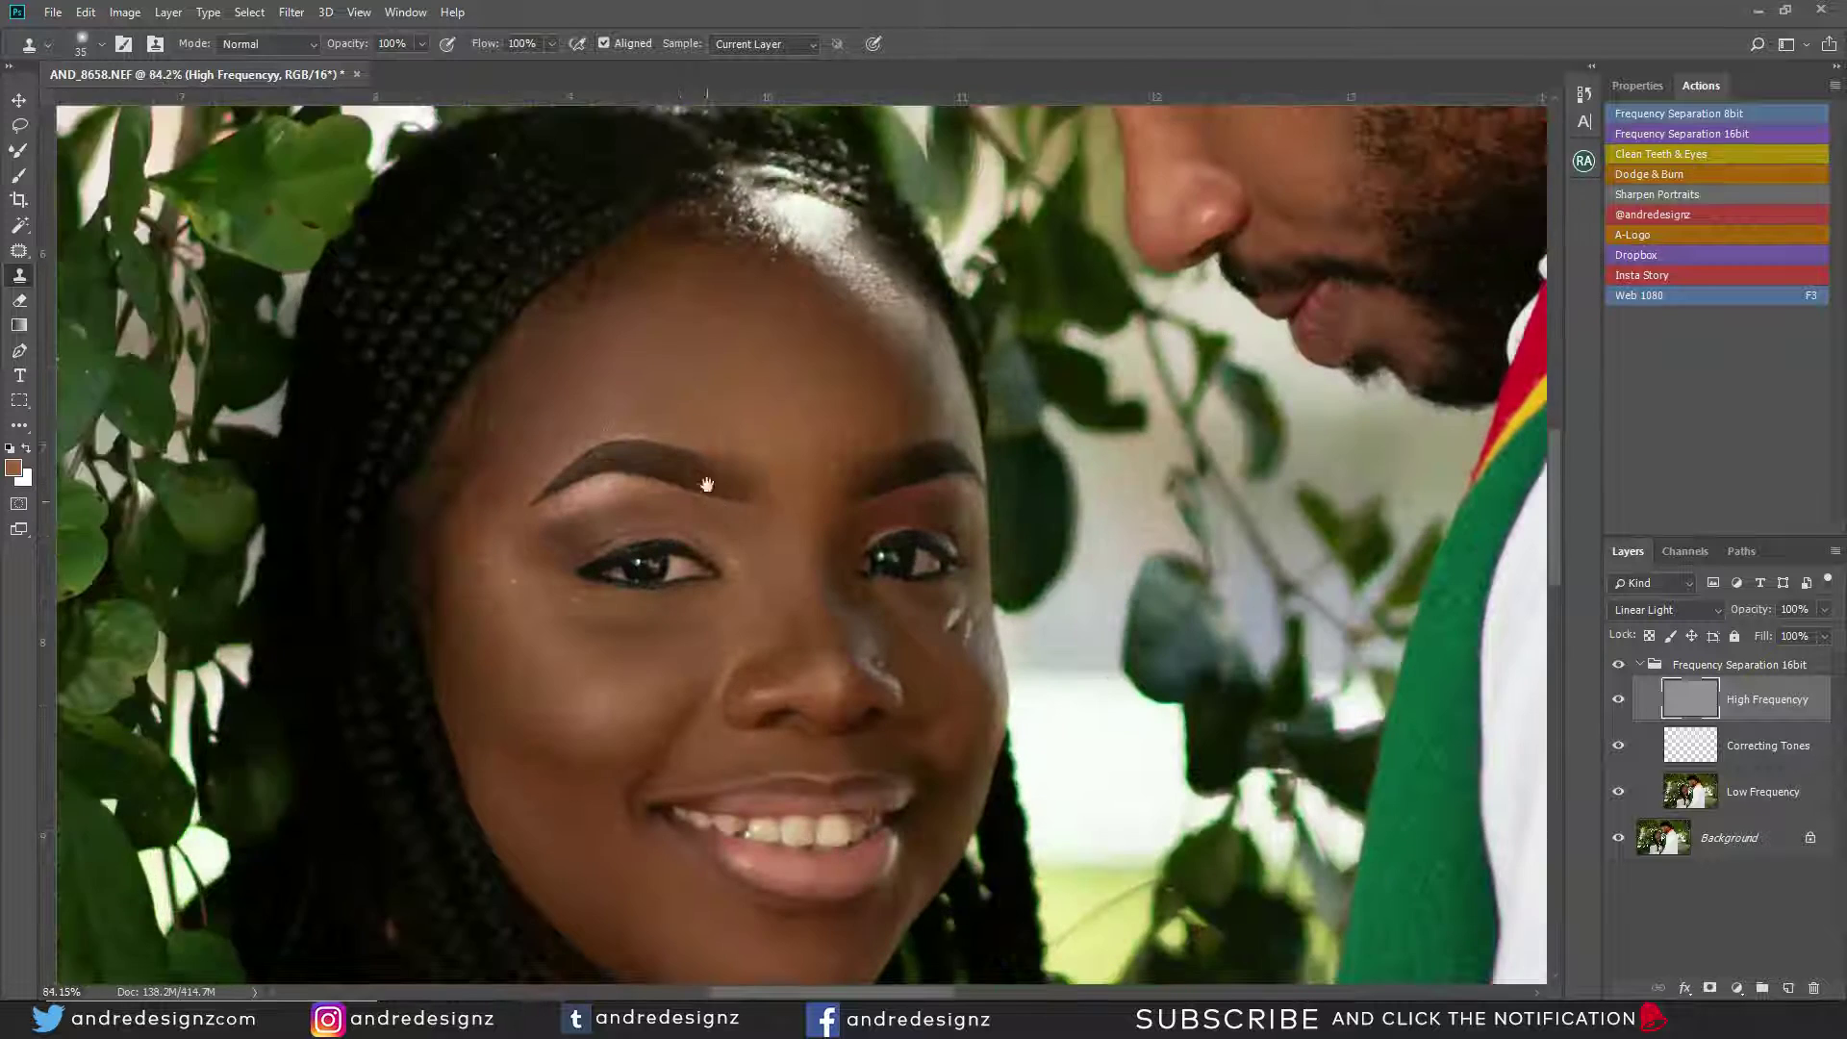
pyautogui.moveTo(707, 484); pyautogui.dragTo(370, 362)
pyautogui.scroll(2, 503, 408)
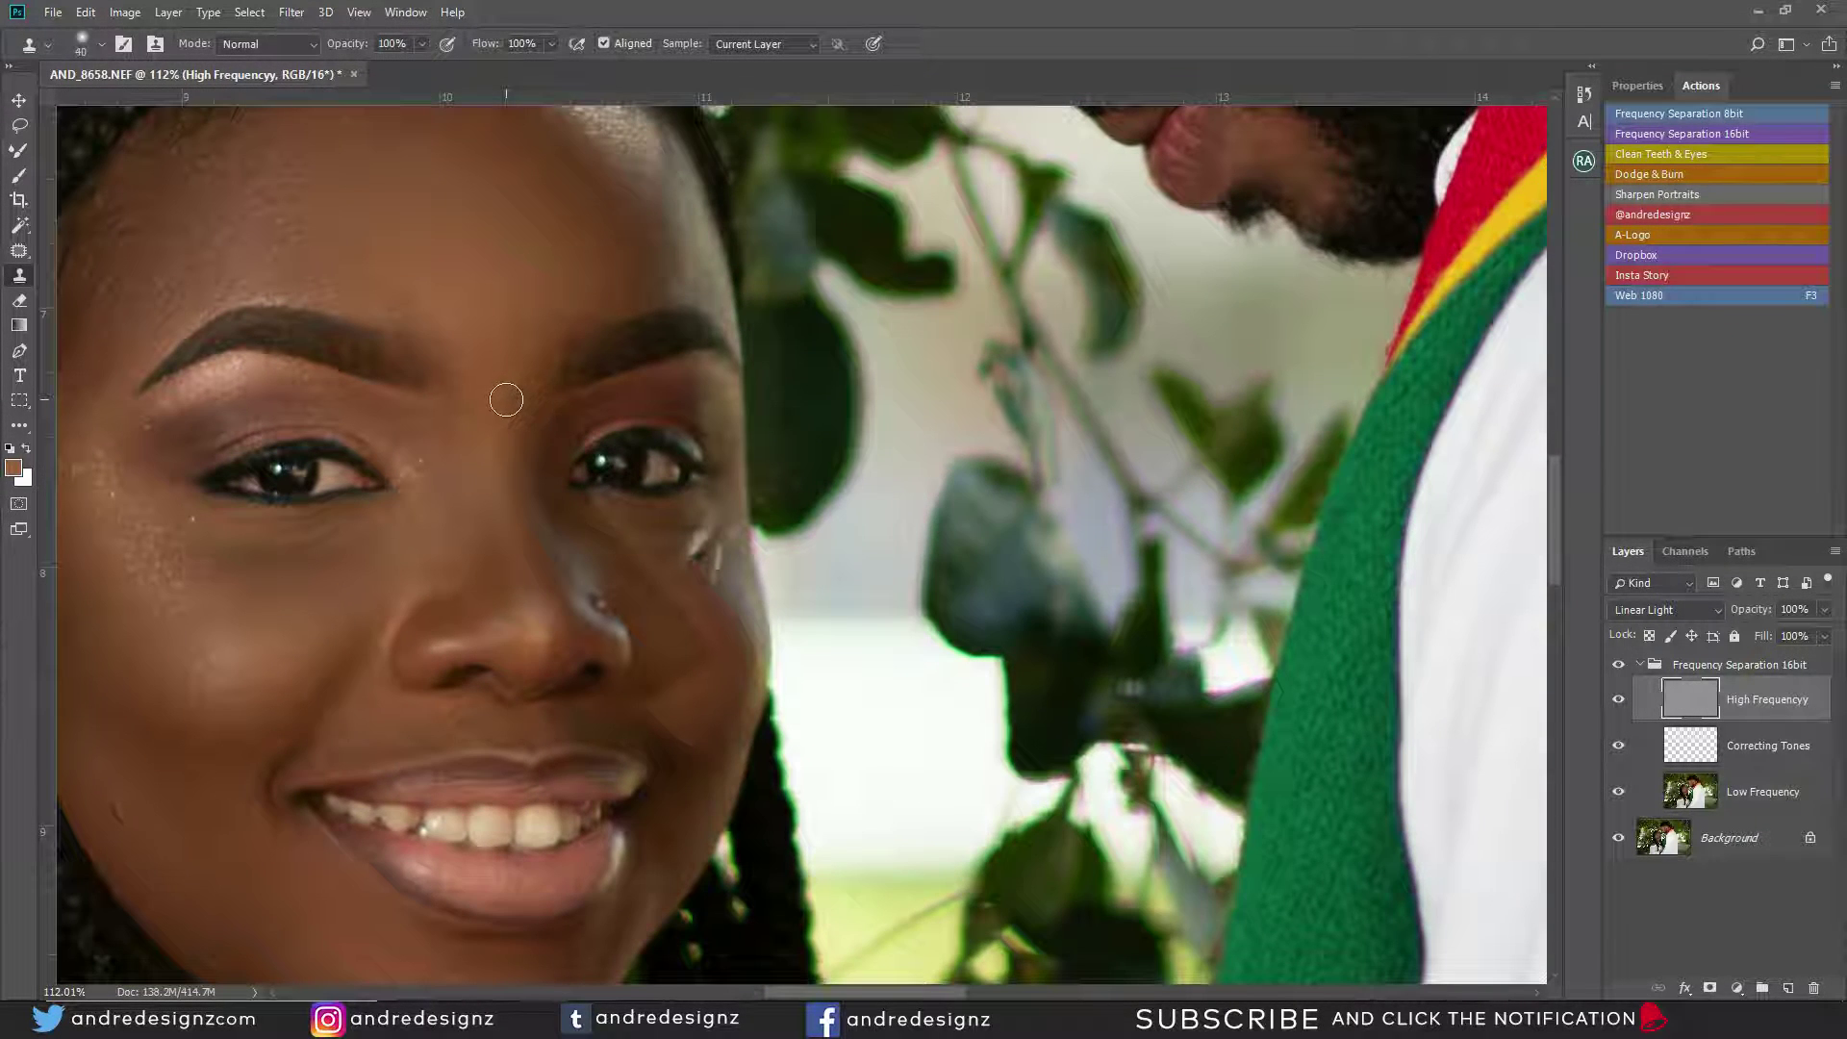
pyautogui.keyDown('alt'); pyautogui.click(514, 323); pyautogui.keyUp('alt')
pyautogui.moveTo(256, 590); pyautogui.dragTo(440, 363)
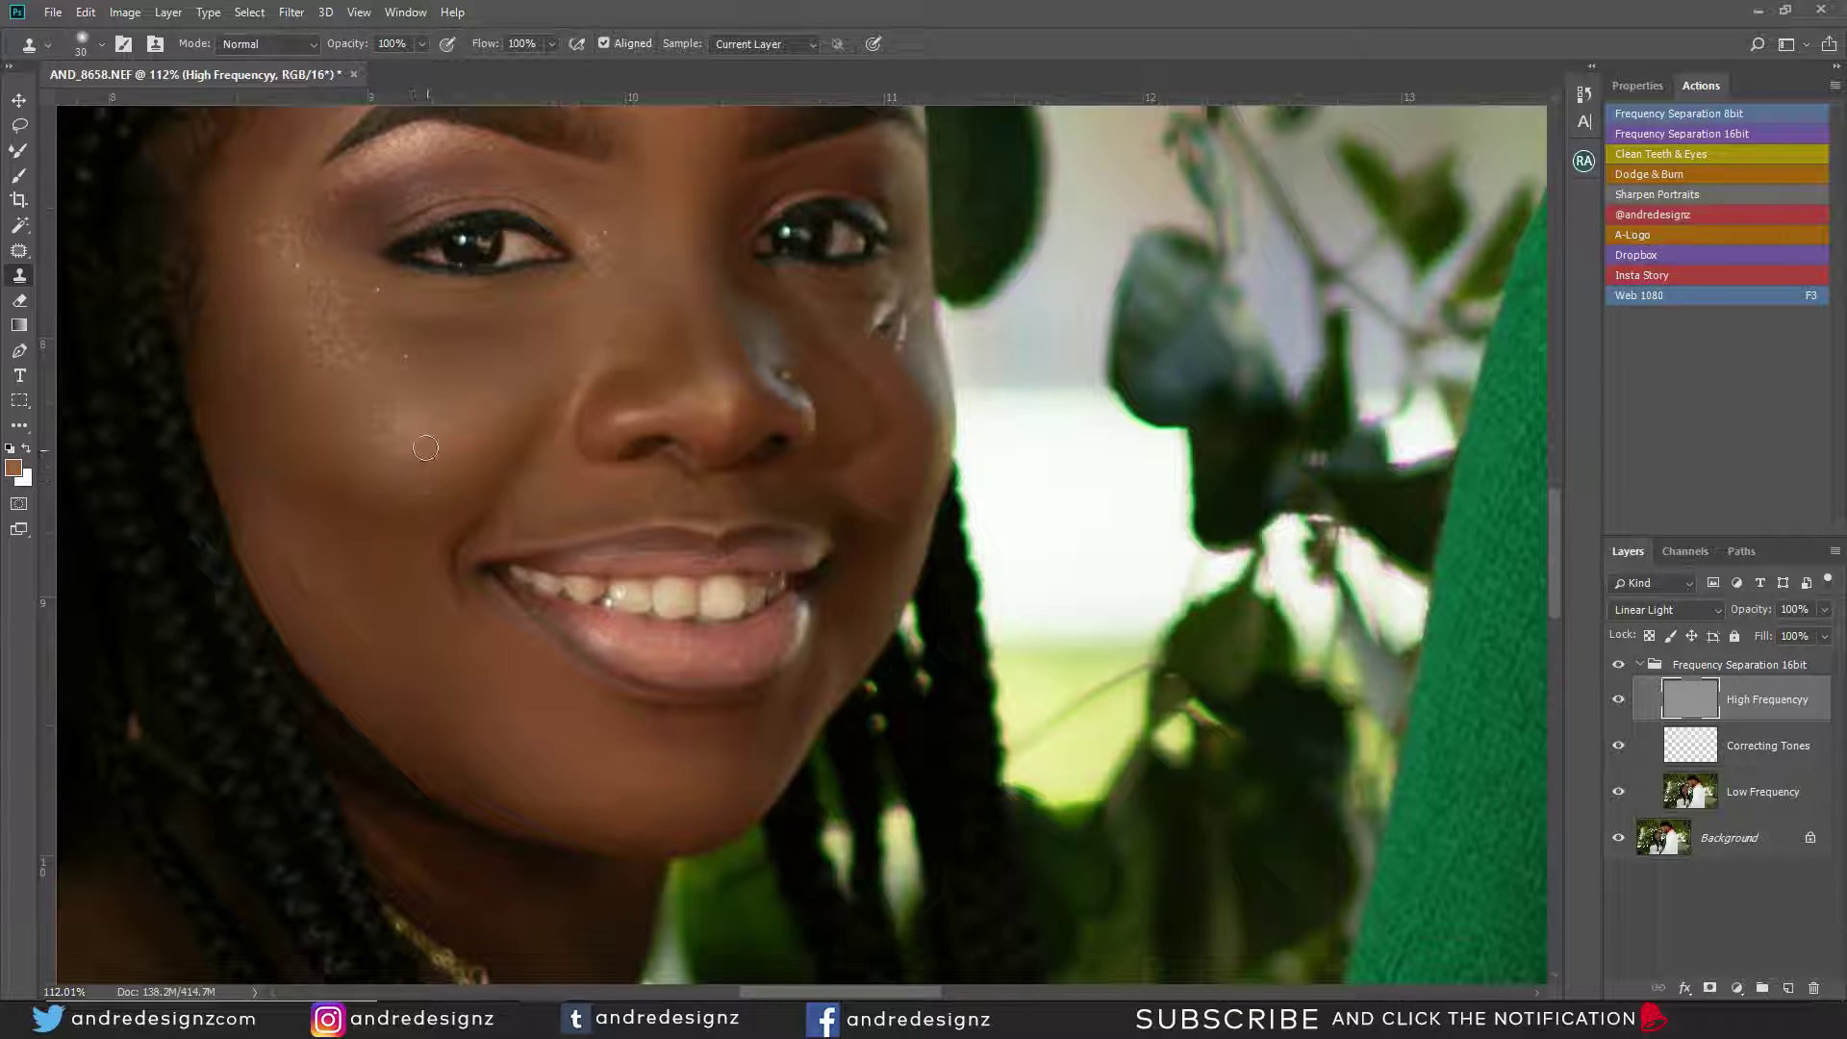
pyautogui.keyDown('alt'); pyautogui.click(471, 478); pyautogui.keyUp('alt')
# Clone clean skin texture over the bright mark below the woman's eye nearest the man with a 30 px Clone Stamp.
pyautogui.hscroll(10, 424, 367)
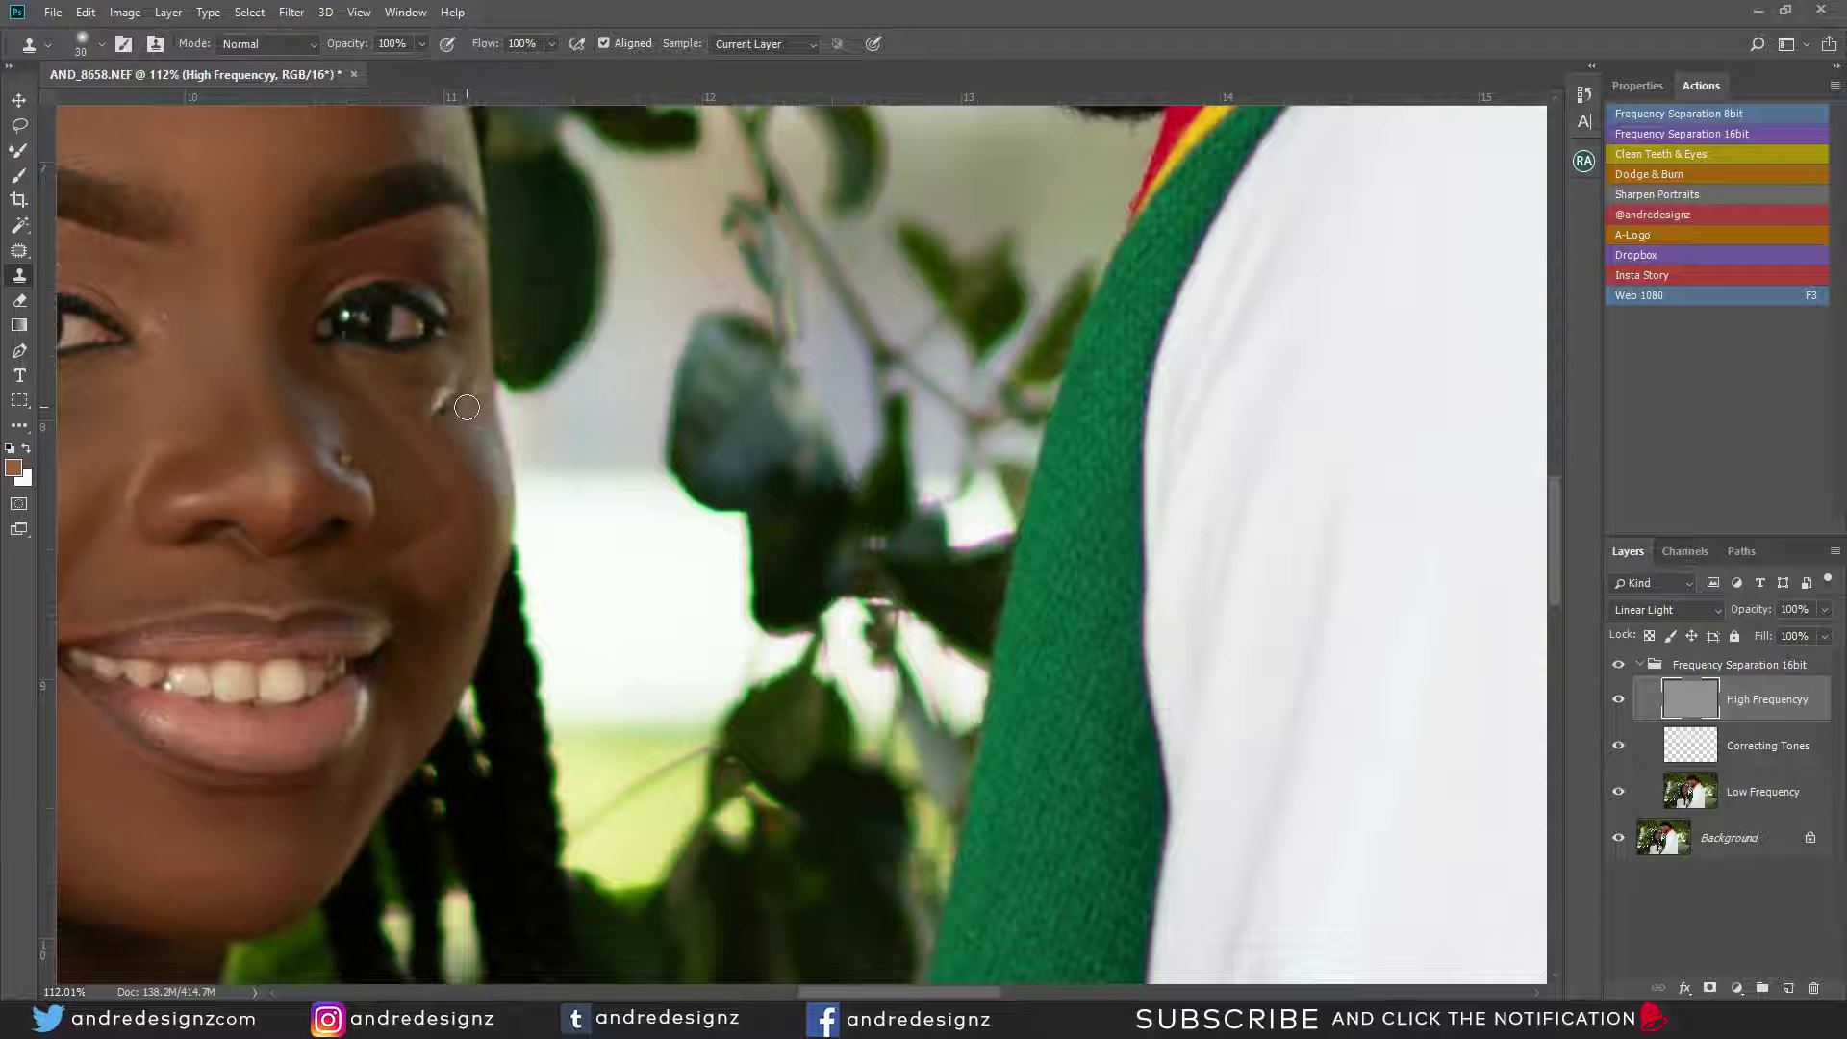
pyautogui.keyDown('alt'); pyautogui.click(475, 422); pyautogui.keyUp('alt')
pyautogui.moveTo(452, 378); pyautogui.dragTo(447, 414)
pyautogui.keyDown('alt'); pyautogui.click(452, 444); pyautogui.keyUp('alt')
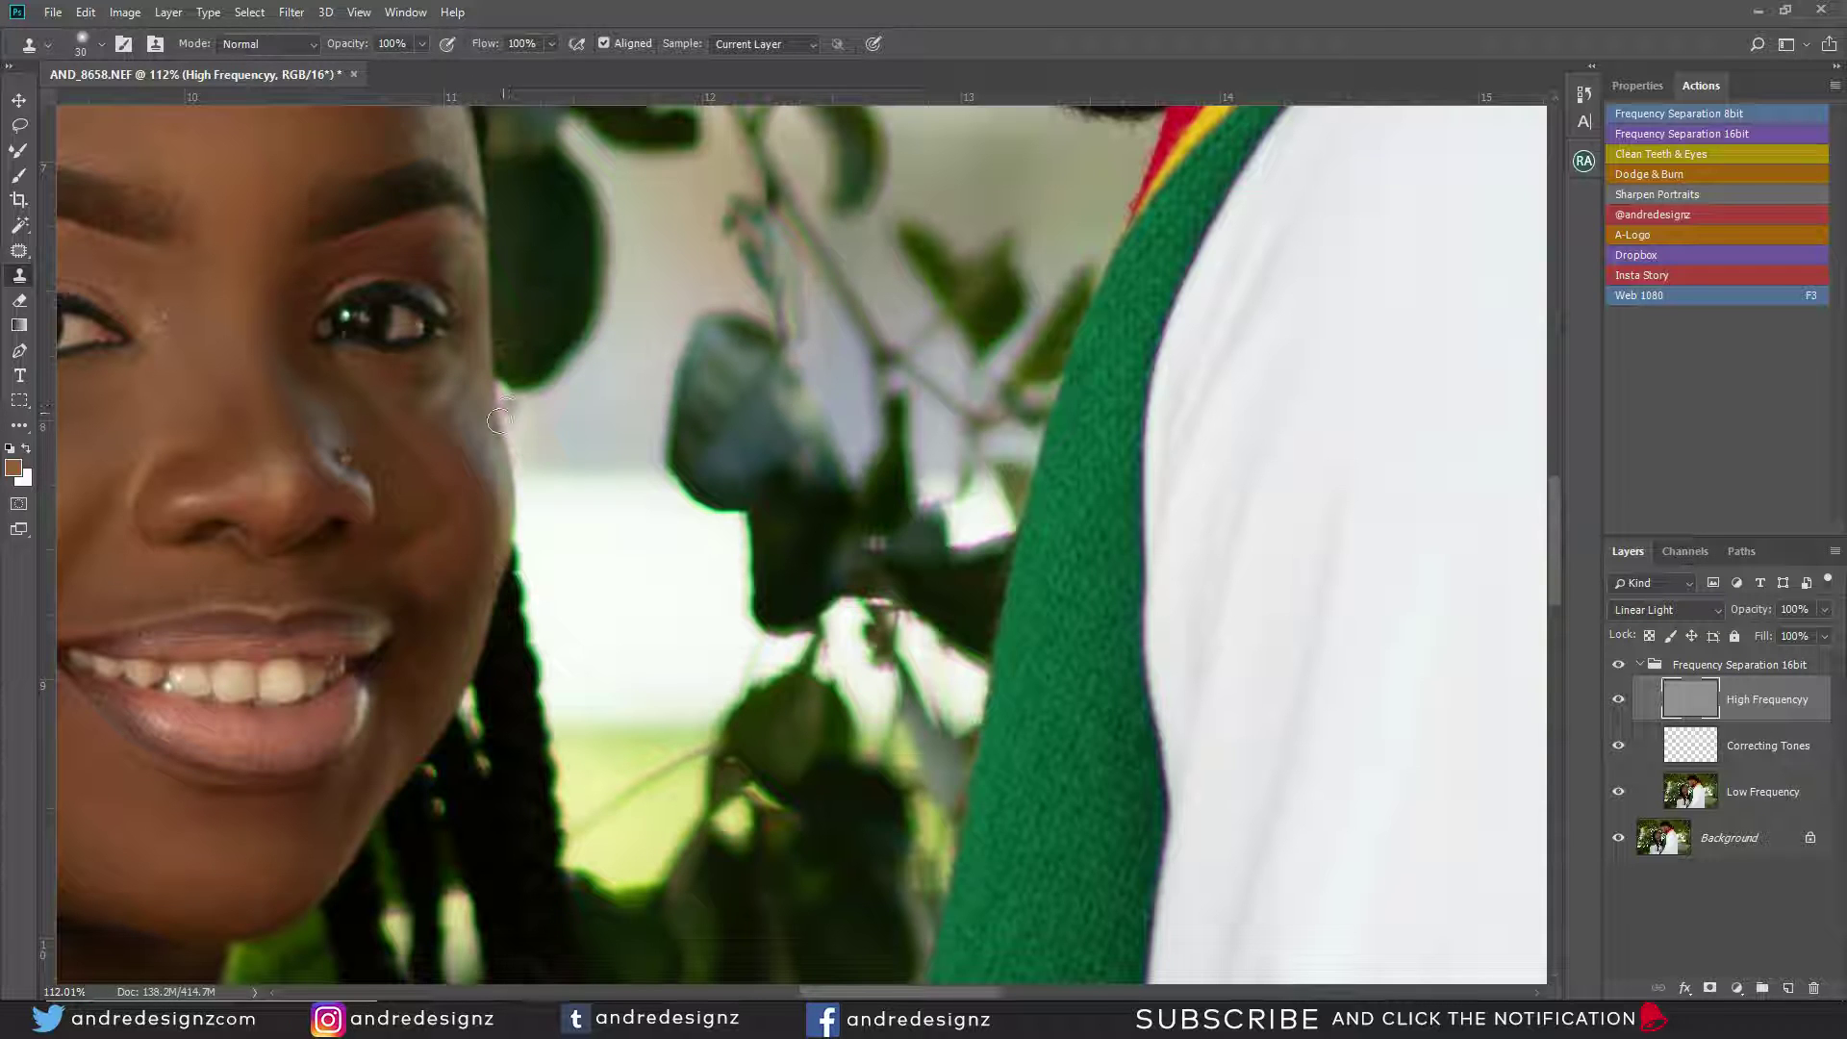
pyautogui.keyDown('alt'); pyautogui.click(442, 404); pyautogui.keyUp('alt')
pyautogui.click(453, 446)
pyautogui.keyDown('alt'); pyautogui.click(408, 400); pyautogui.keyUp('alt')
pyautogui.click(469, 451)
pyautogui.hotkey('ctrl', '0')
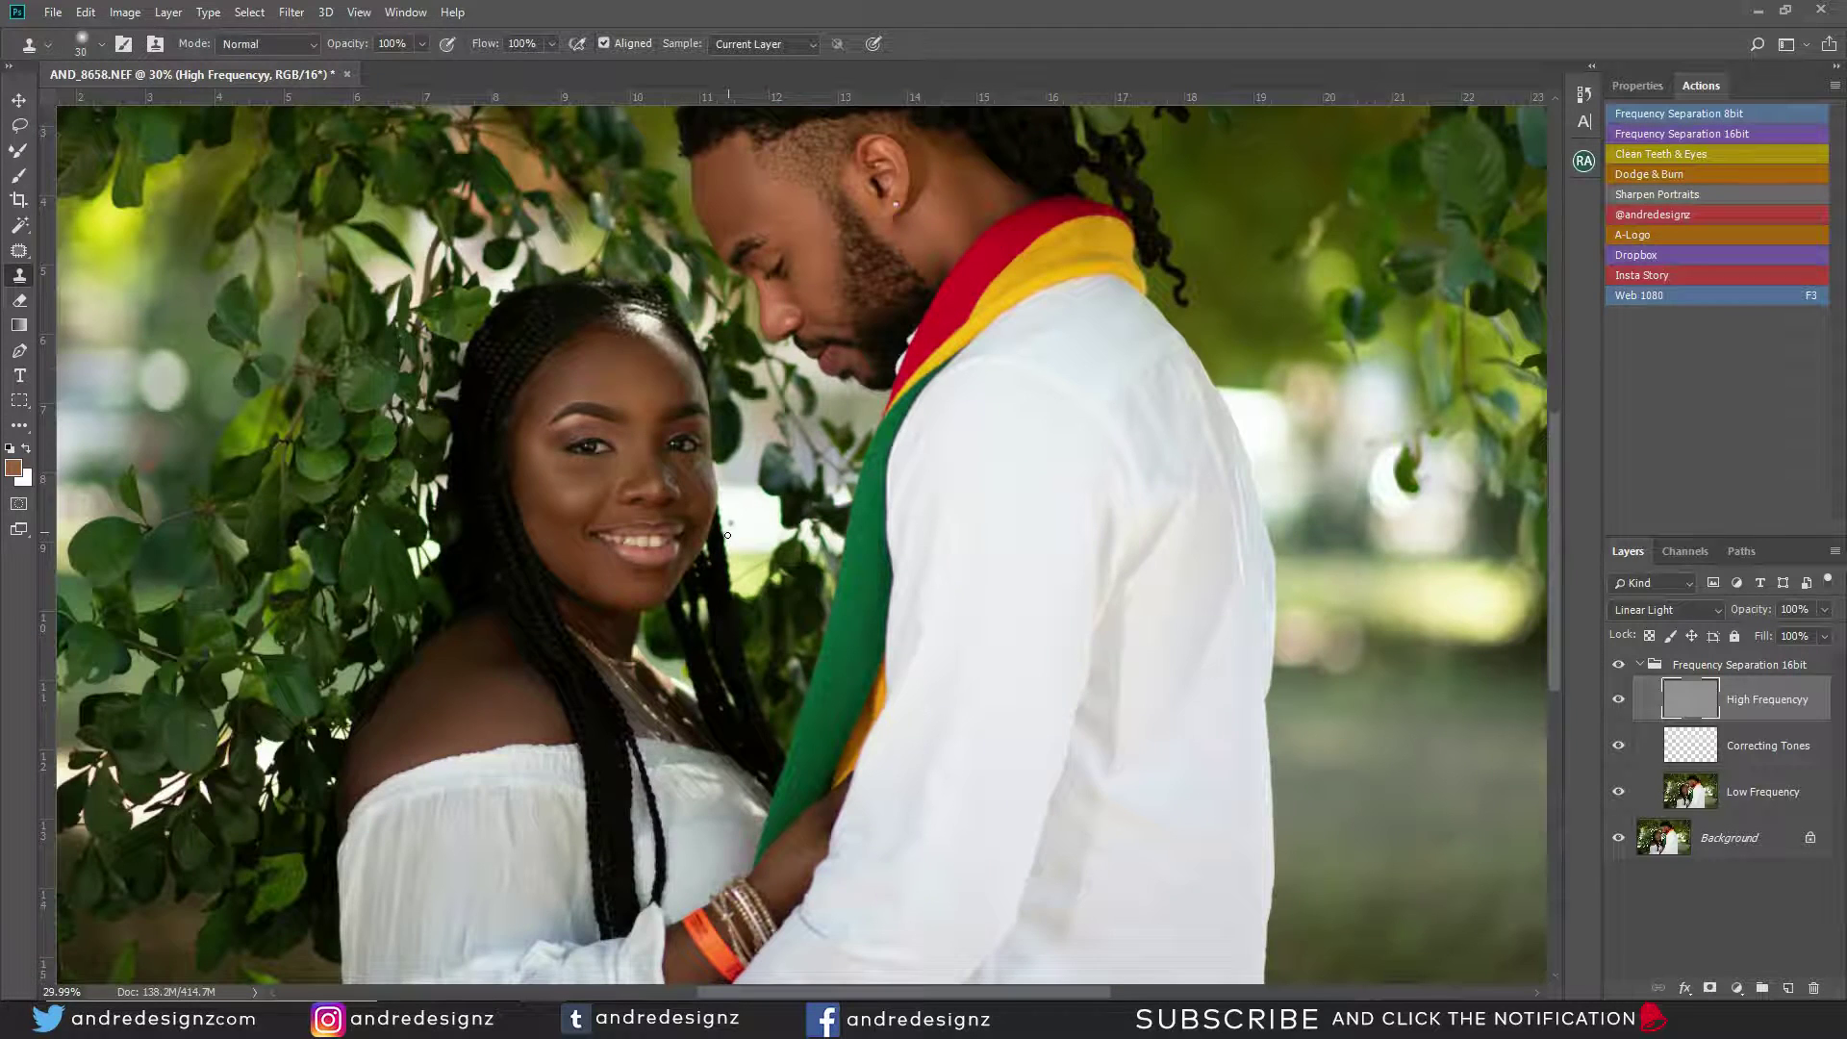
# Patch the shiny area below that eye with nearby cheek skin on both the High Frequencyy and Low Frequency layers.
pyautogui.scroll(10, 728, 535)
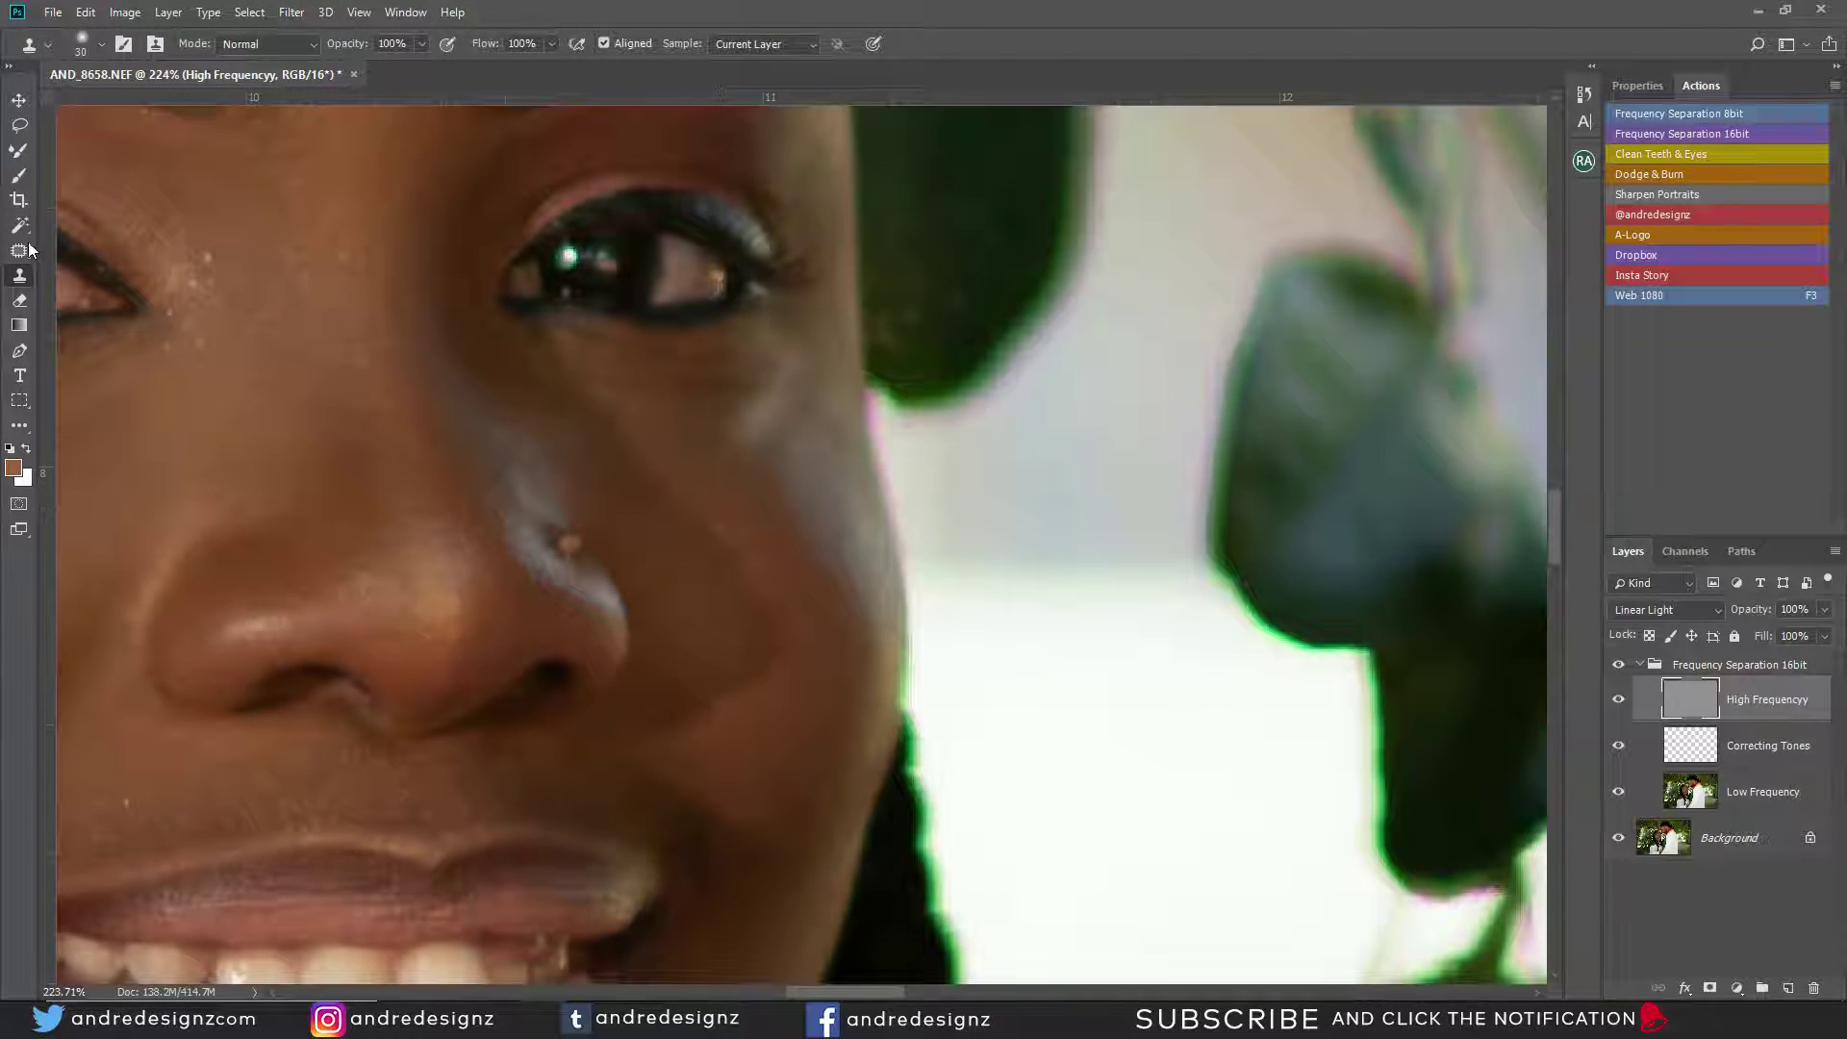
pyautogui.click(27, 250)
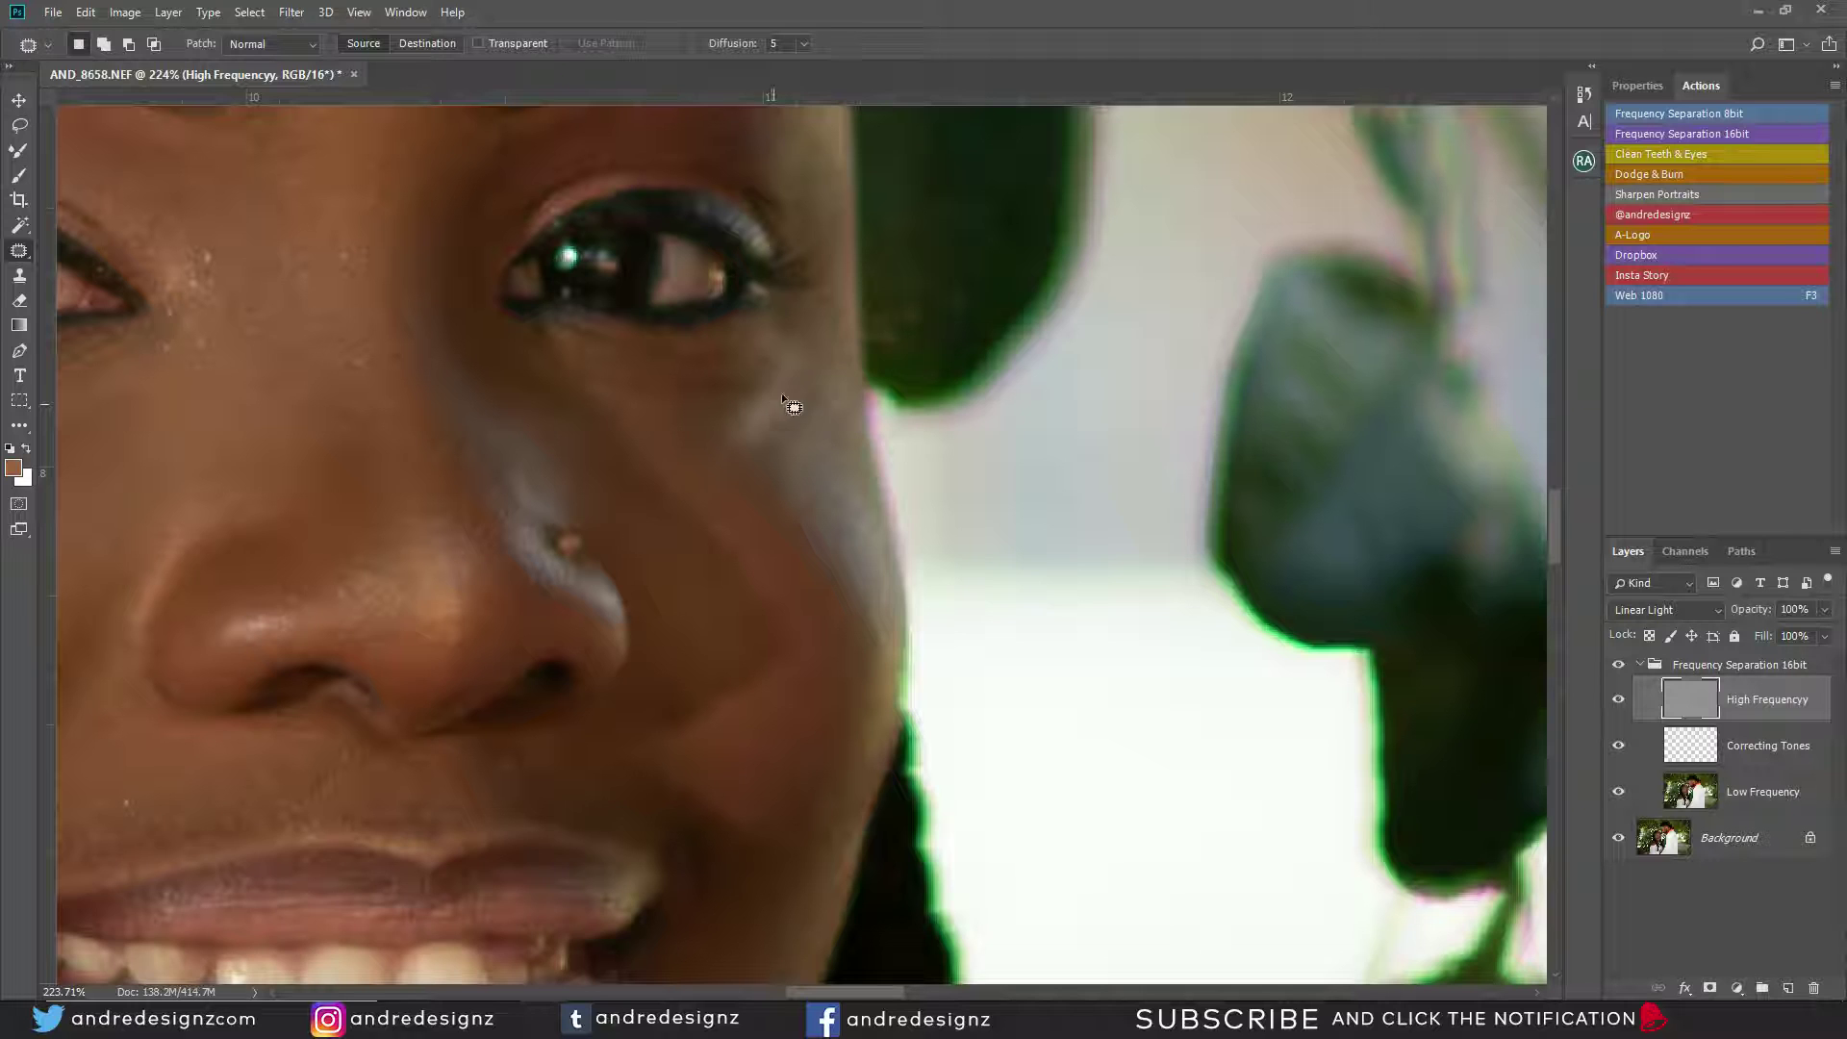
pyautogui.moveTo(794, 345)
pyautogui.mouseDown()
pyautogui.moveTo(698, 418)
pyautogui.moveTo(847, 469)
pyautogui.moveTo(804, 348)
pyautogui.mouseUp()
pyautogui.moveTo(827, 524)
pyautogui.mouseDown()
pyautogui.moveTo(843, 608)
pyautogui.moveTo(831, 556)
pyautogui.mouseUp()
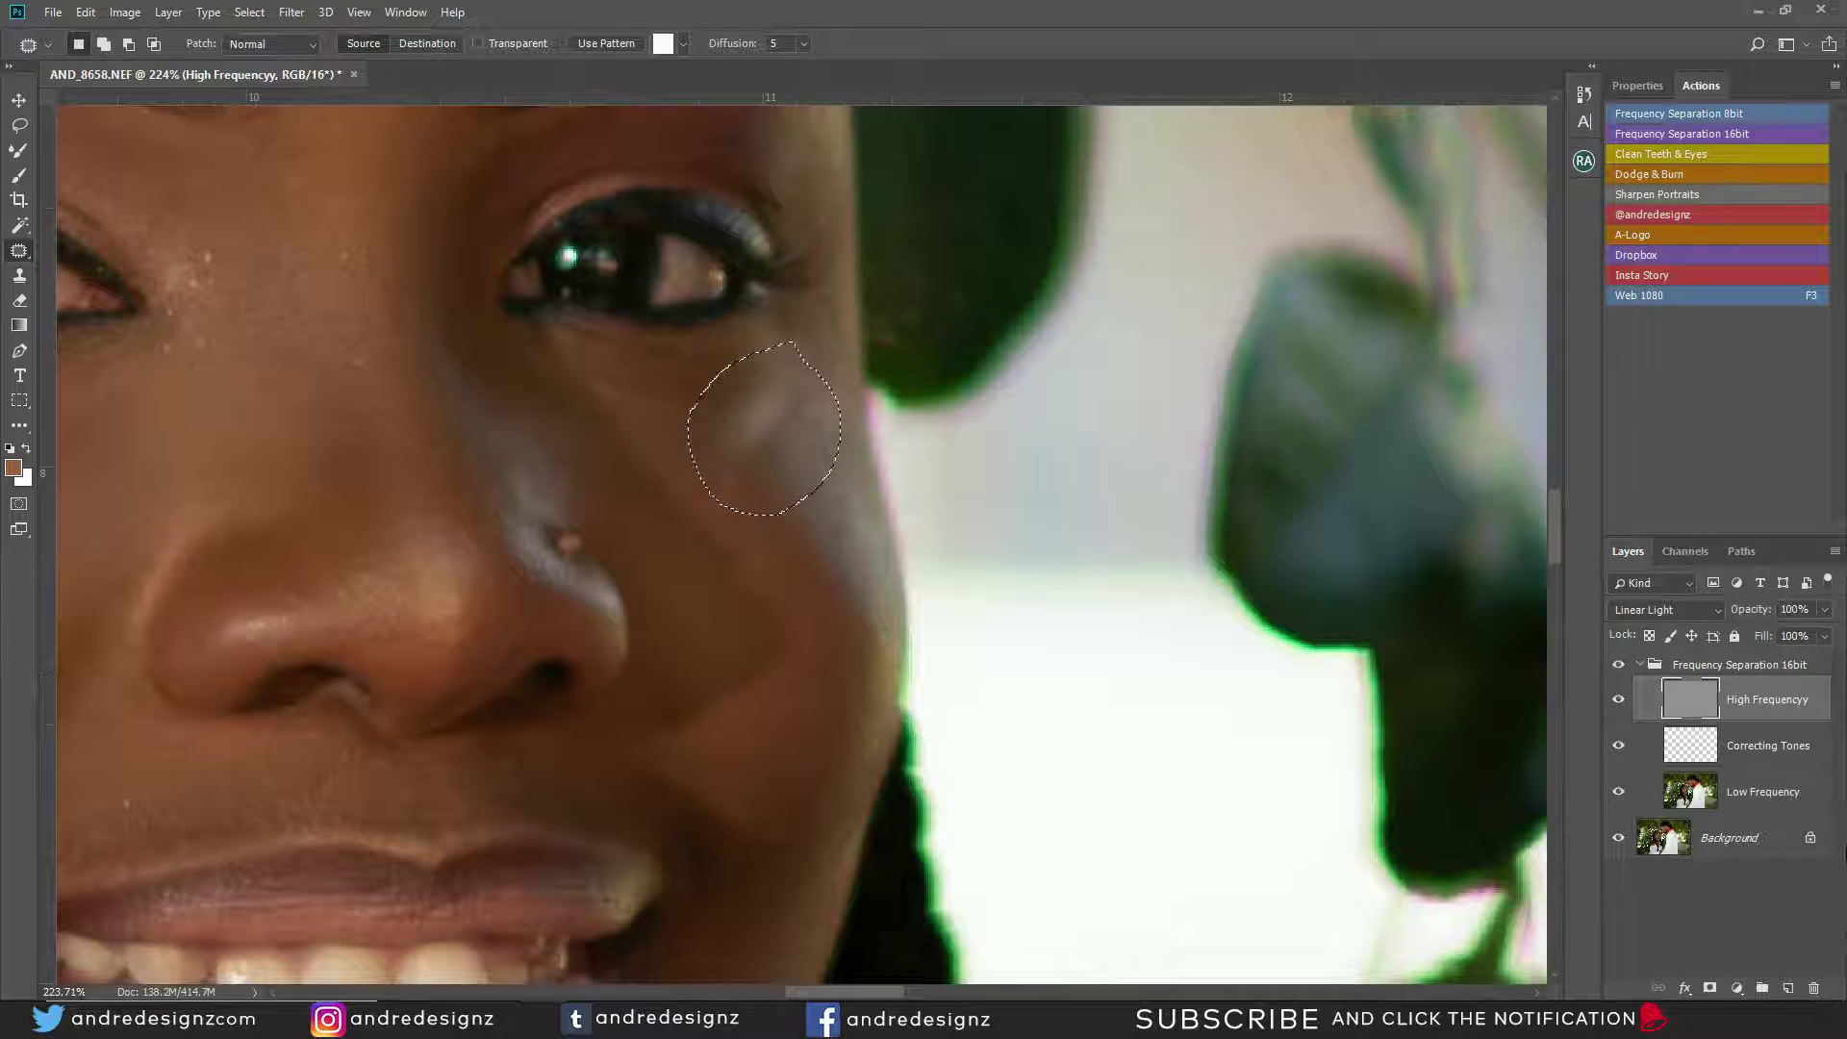
pyautogui.click(1744, 797)
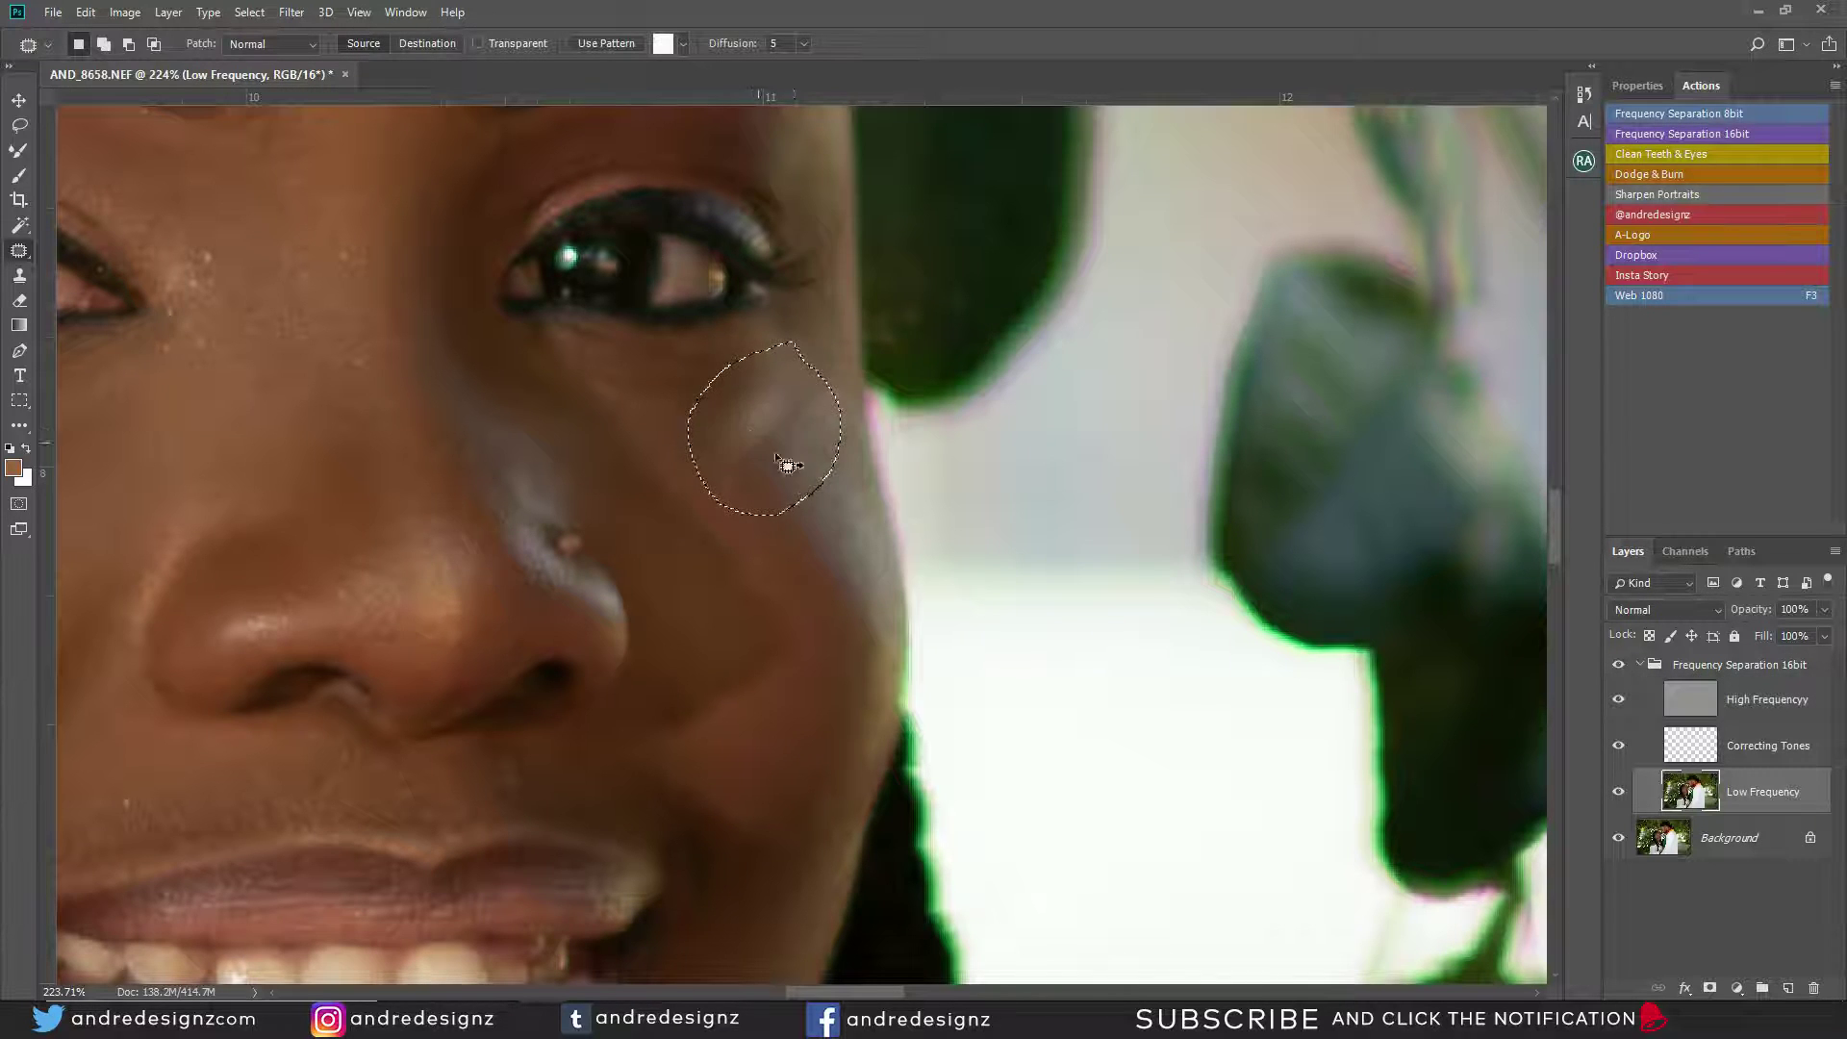
pyautogui.moveTo(799, 493); pyautogui.dragTo(816, 558)
pyautogui.hotkey('ctrl', 'd')
# Patch the small spot at the cheek's outer edge, ending on the High Frequencyy layer, and compare before and after with the group's visibility.
pyautogui.moveTo(828, 408); pyautogui.dragTo(839, 468)
pyautogui.click(1741, 699)
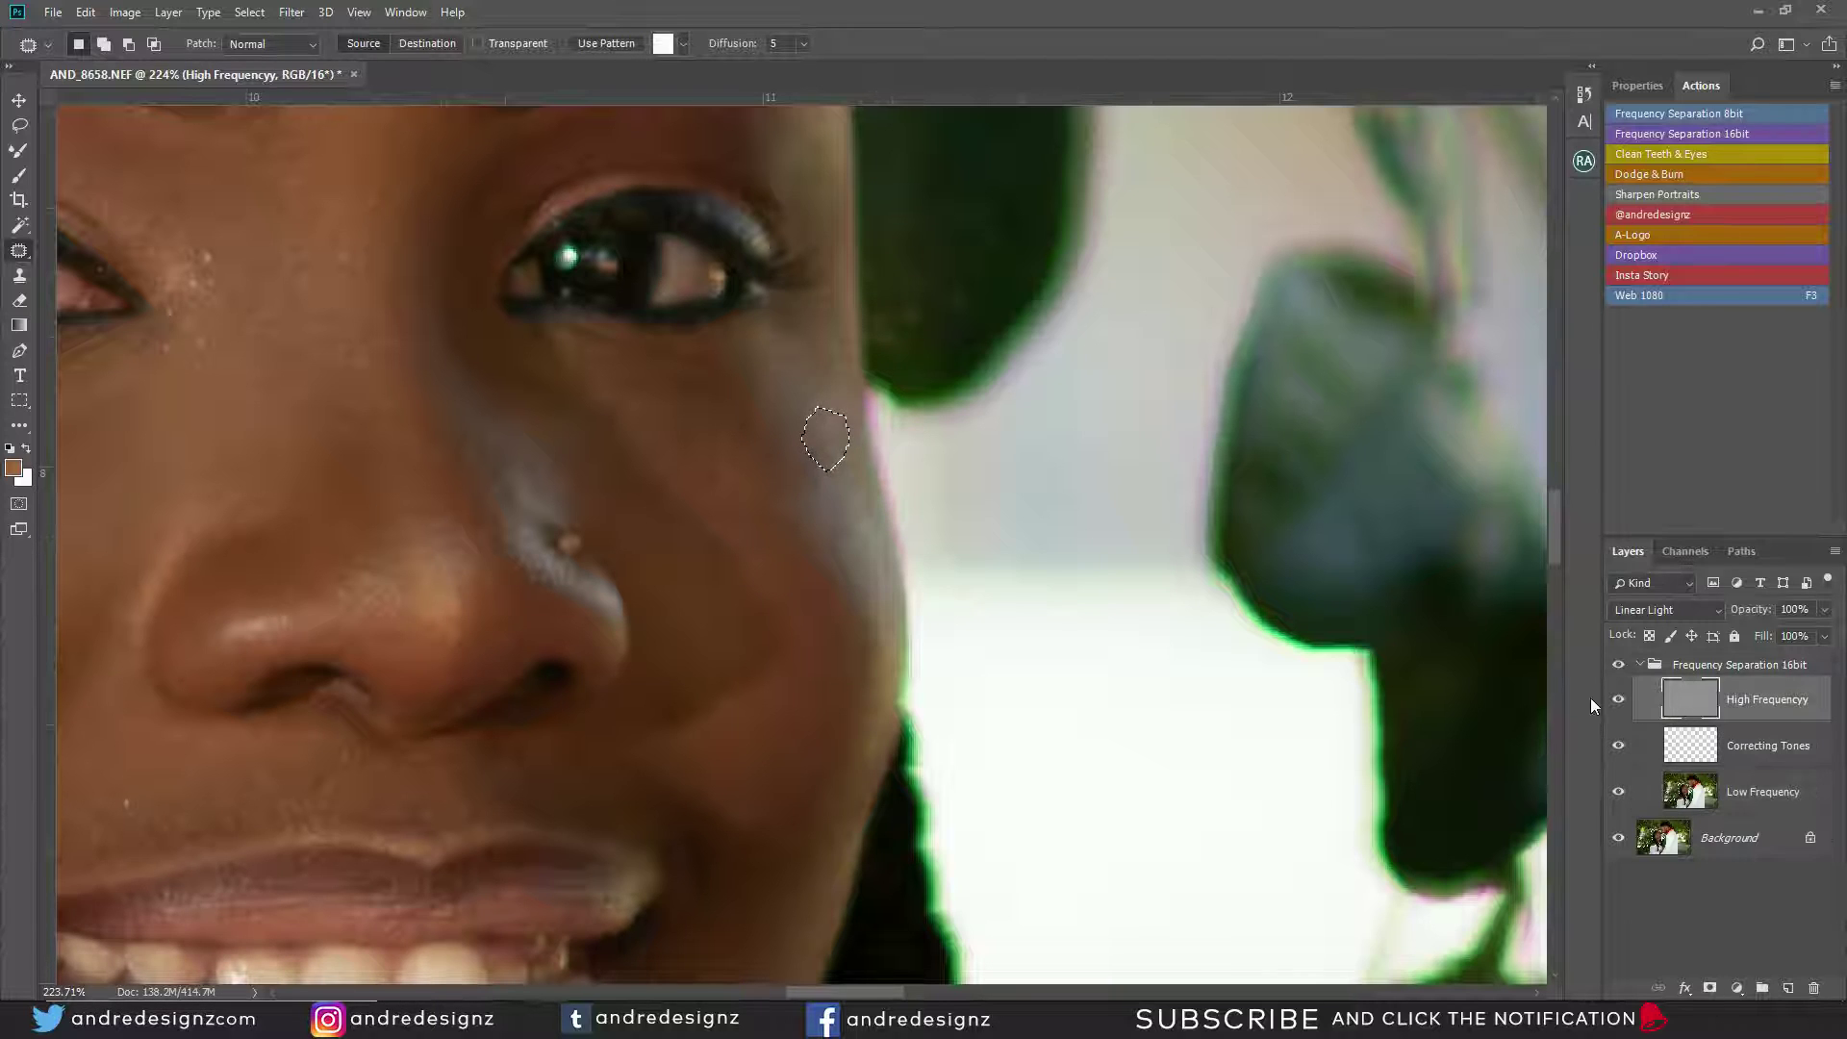
pyautogui.moveTo(839, 448); pyautogui.dragTo(835, 546)
pyautogui.hotkey('ctrl', 'd')
pyautogui.scroll(-5, 835, 546)
pyautogui.scroll(-2, 815, 540)
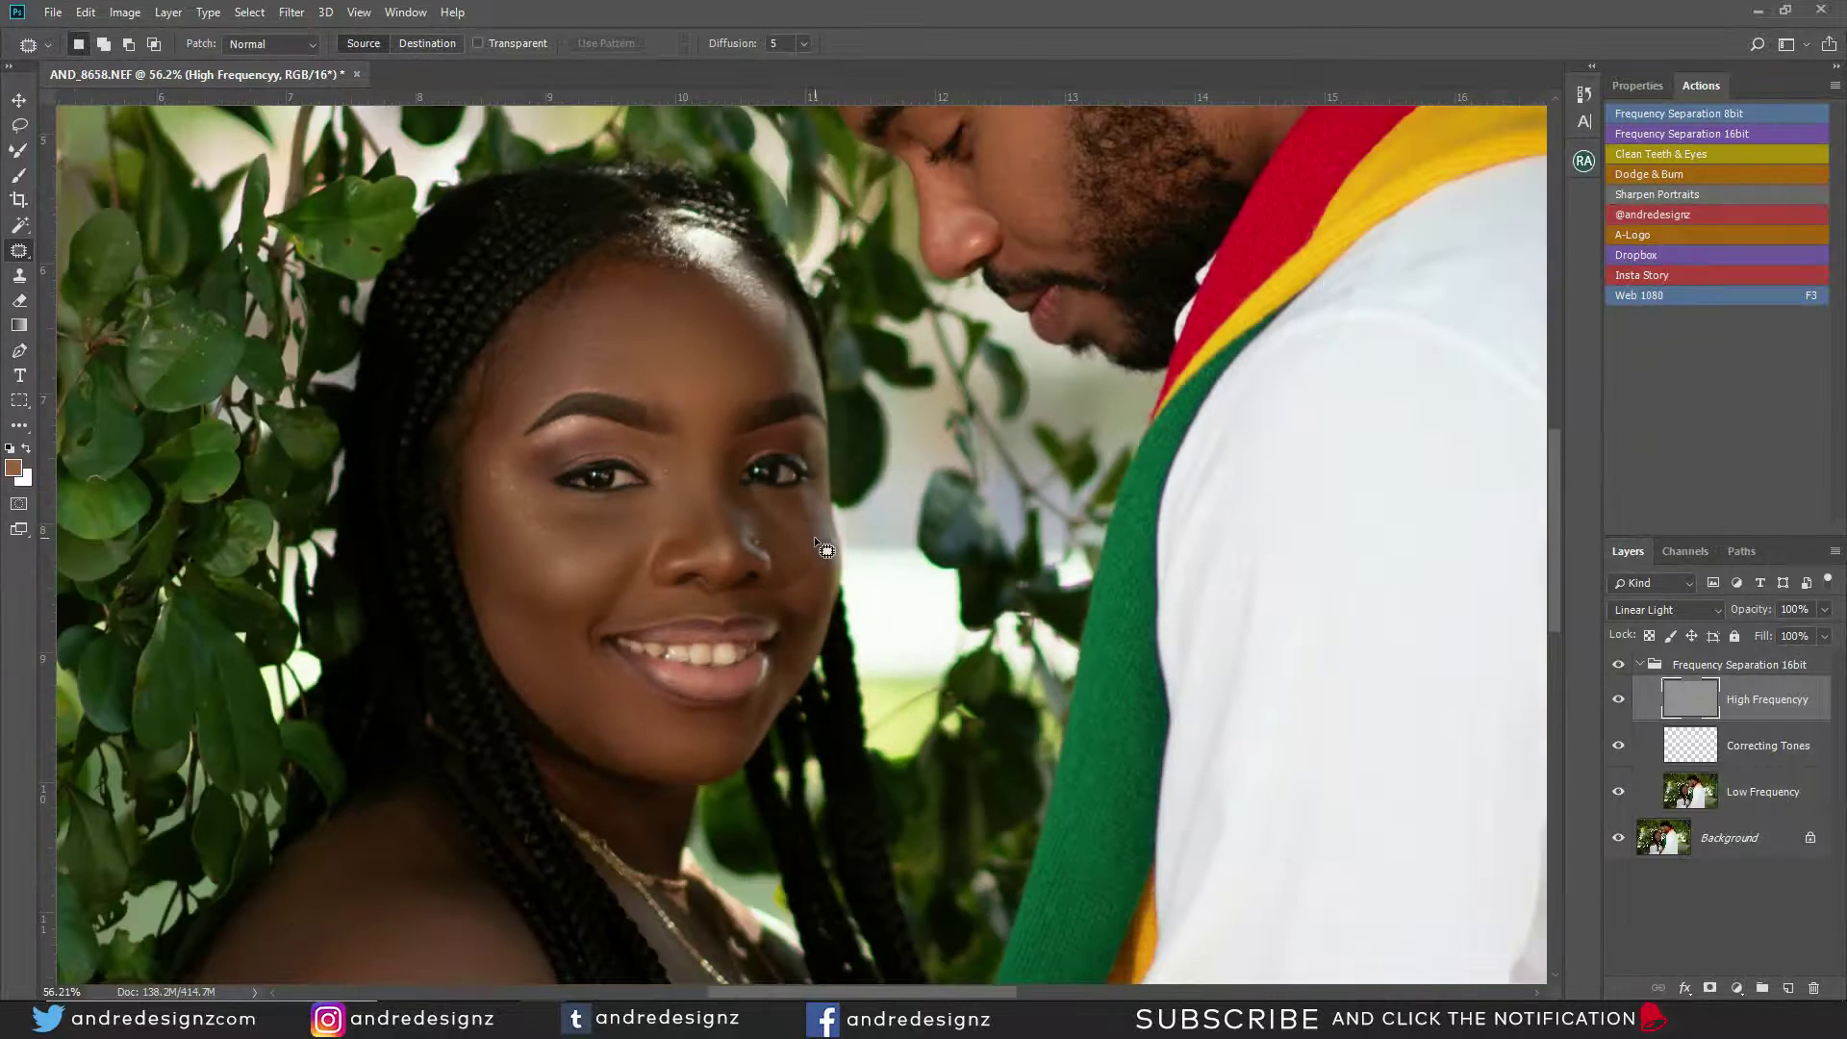
pyautogui.click(1620, 665)
pyautogui.click(1620, 666)
# Patch the remaining highlight on the same cheek using skin just below it on the Low Frequency layer.
pyautogui.scroll(3, 760, 500)
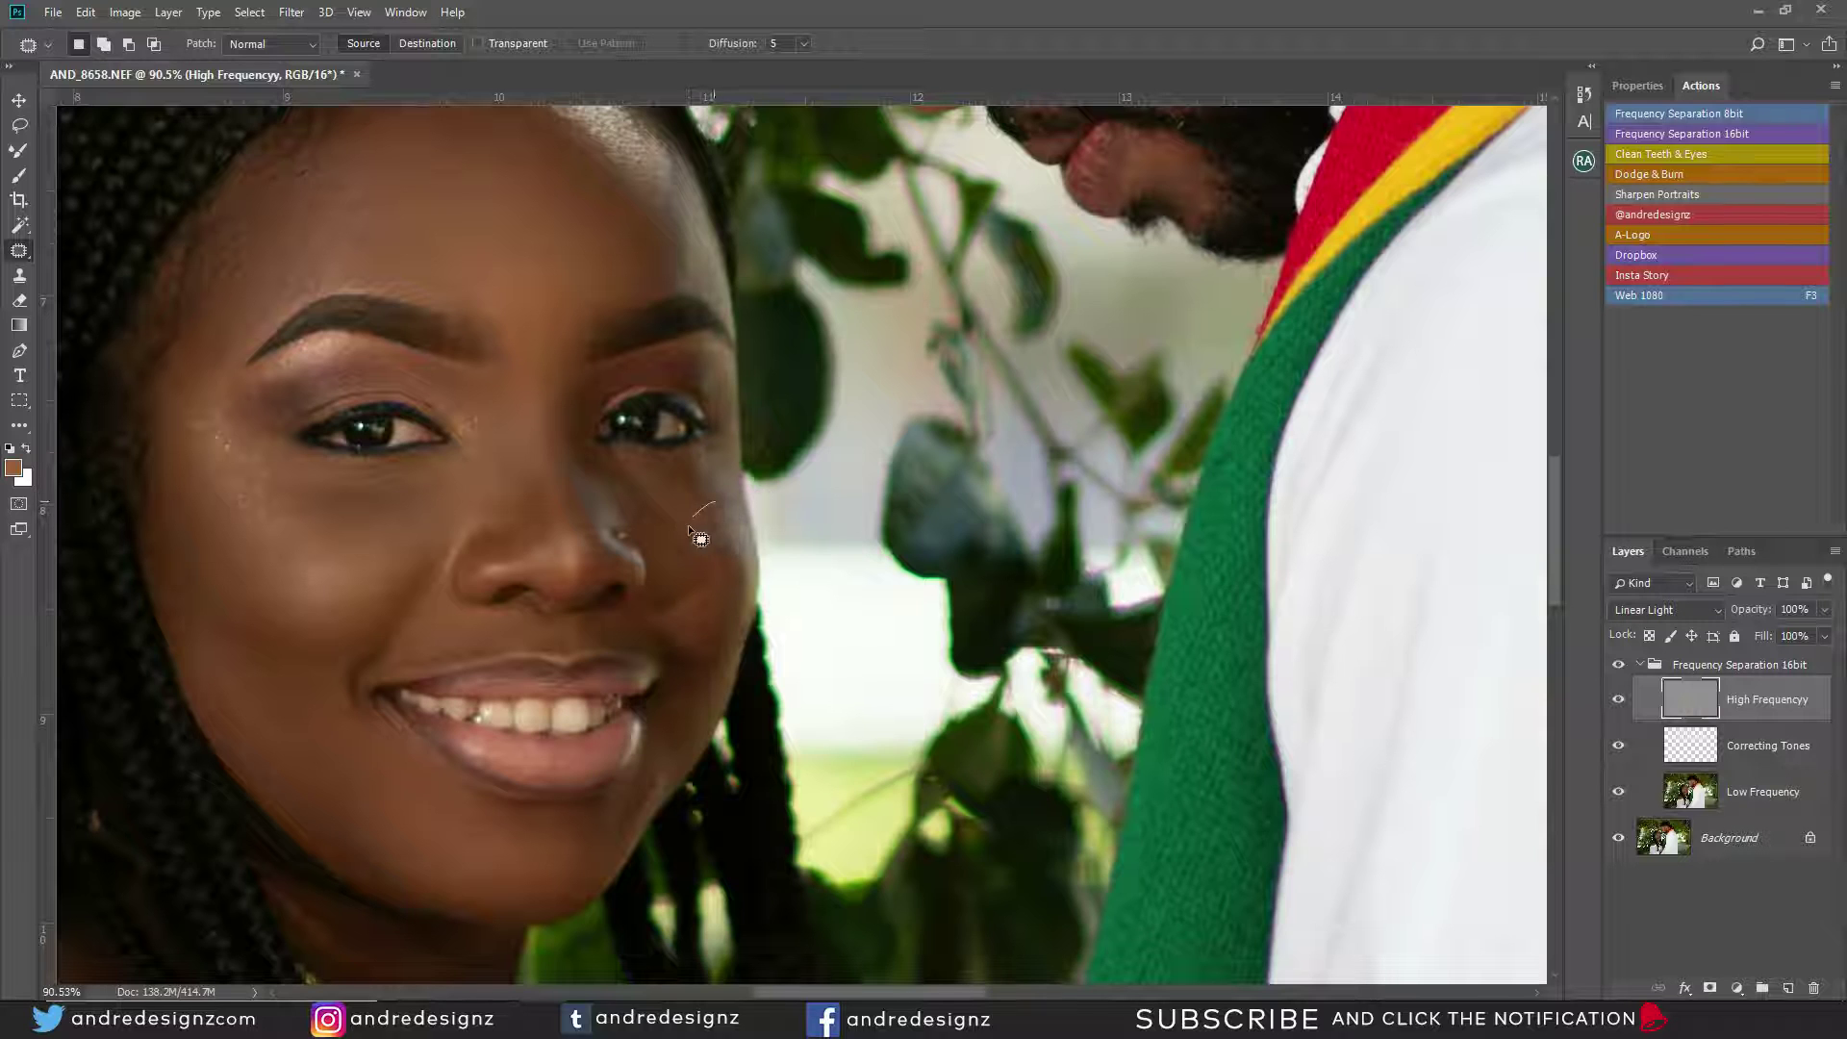
pyautogui.moveTo(738, 511); pyautogui.dragTo(736, 508)
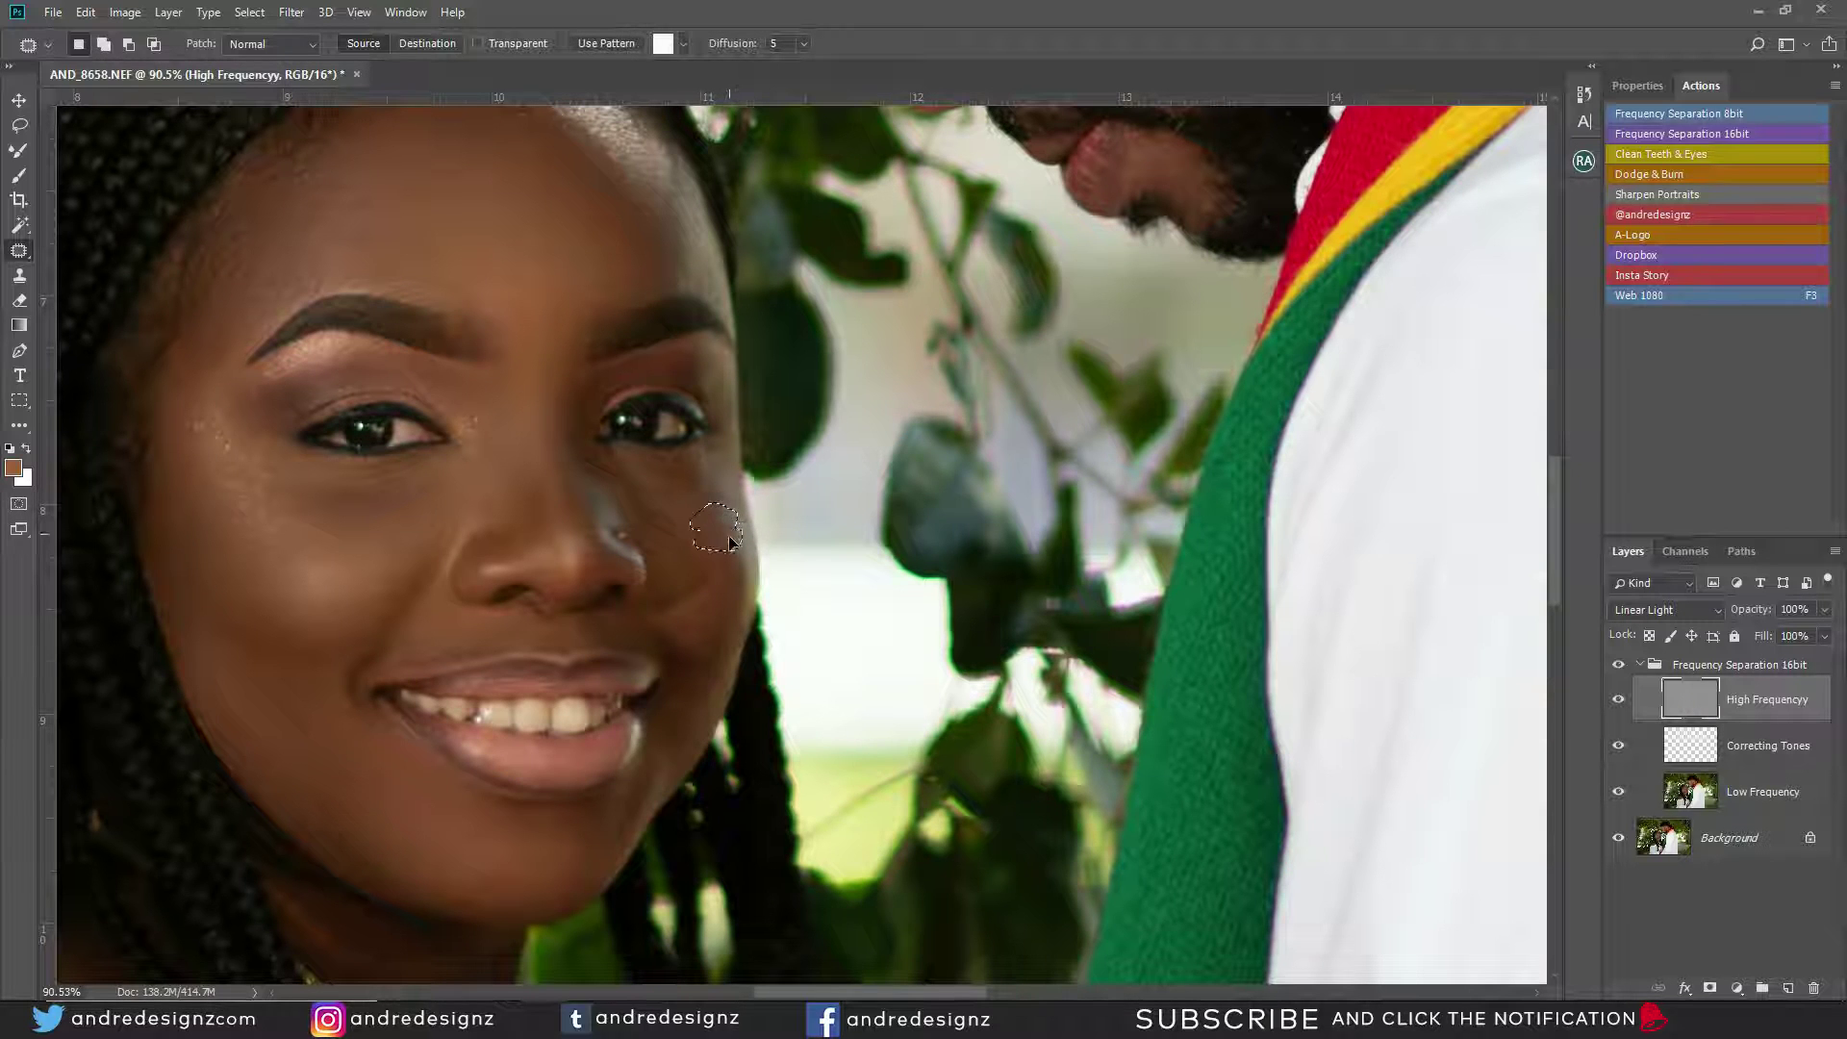
pyautogui.click(1724, 815)
pyautogui.moveTo(709, 528); pyautogui.dragTo(737, 567)
pyautogui.hotkey('ctrl', 'd')
pyautogui.scroll(-5, 741, 553)
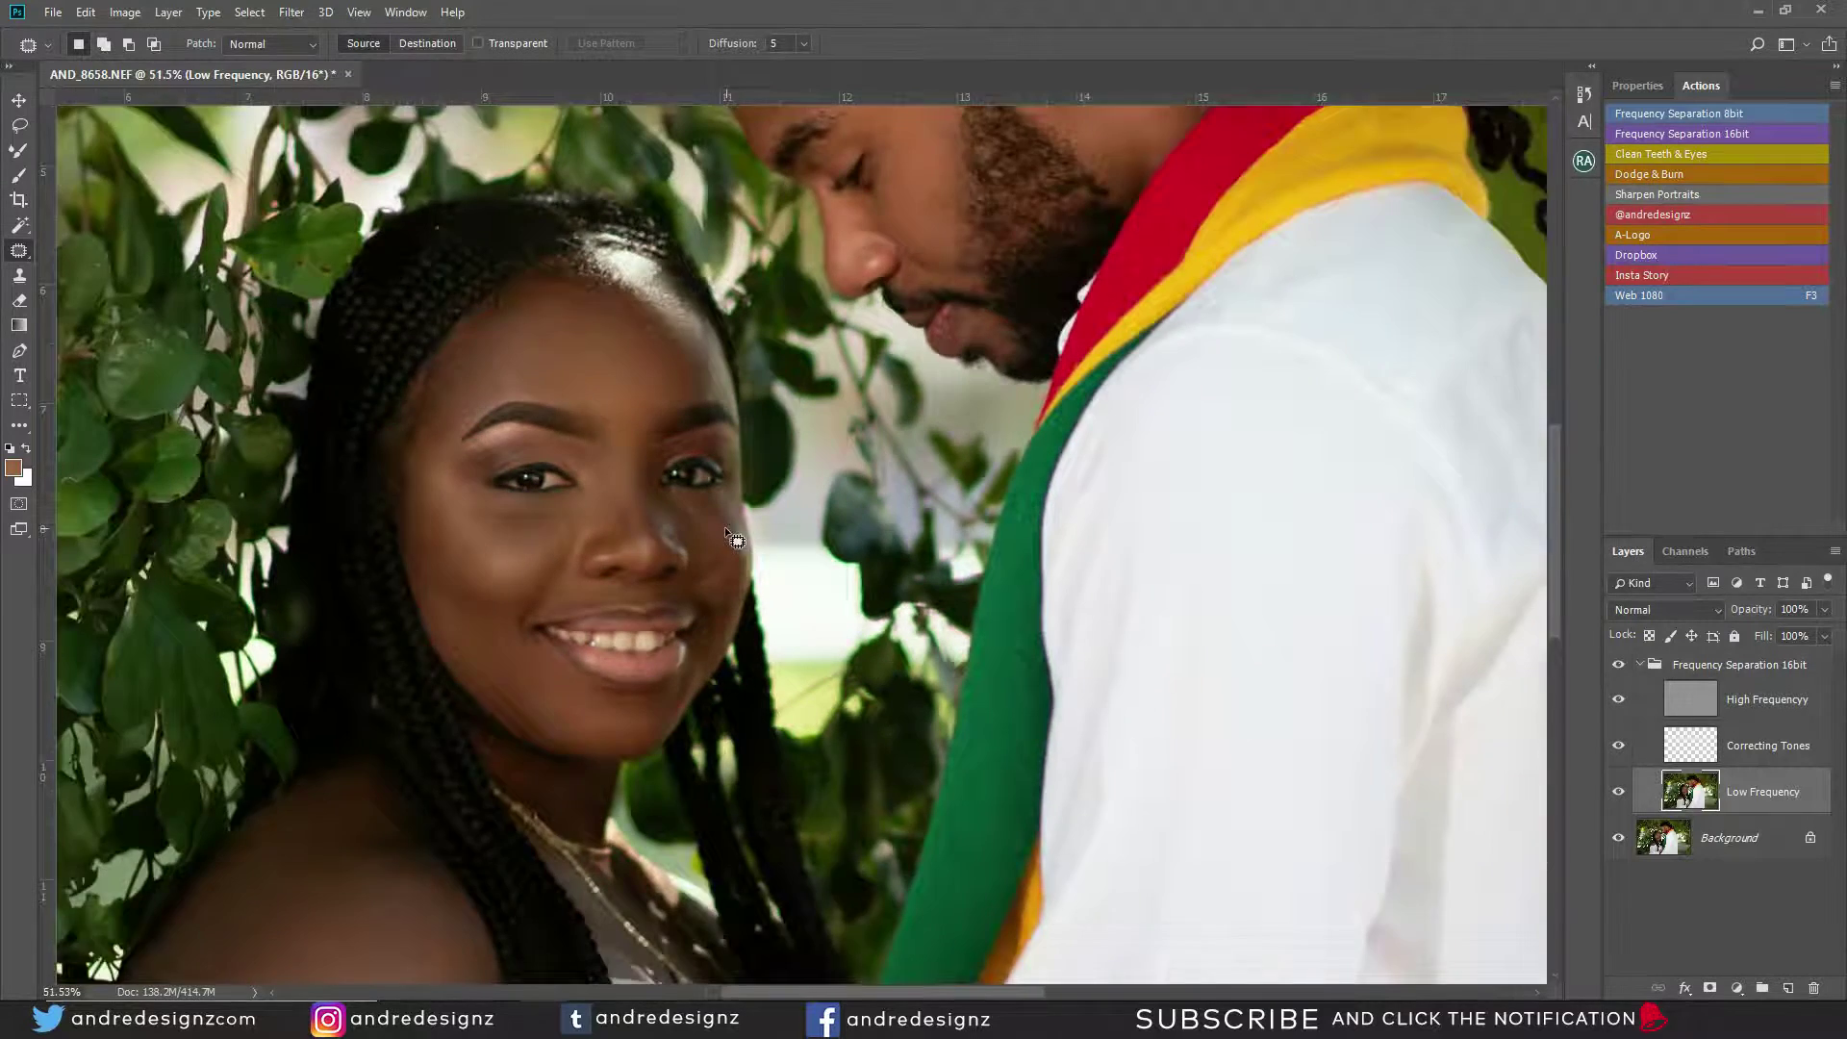
# Clean up the skin texture on the woman's shoulder with the 30 px Clone Stamp on the High Frequencyy layer.
pyautogui.scroll(4, 668, 539)
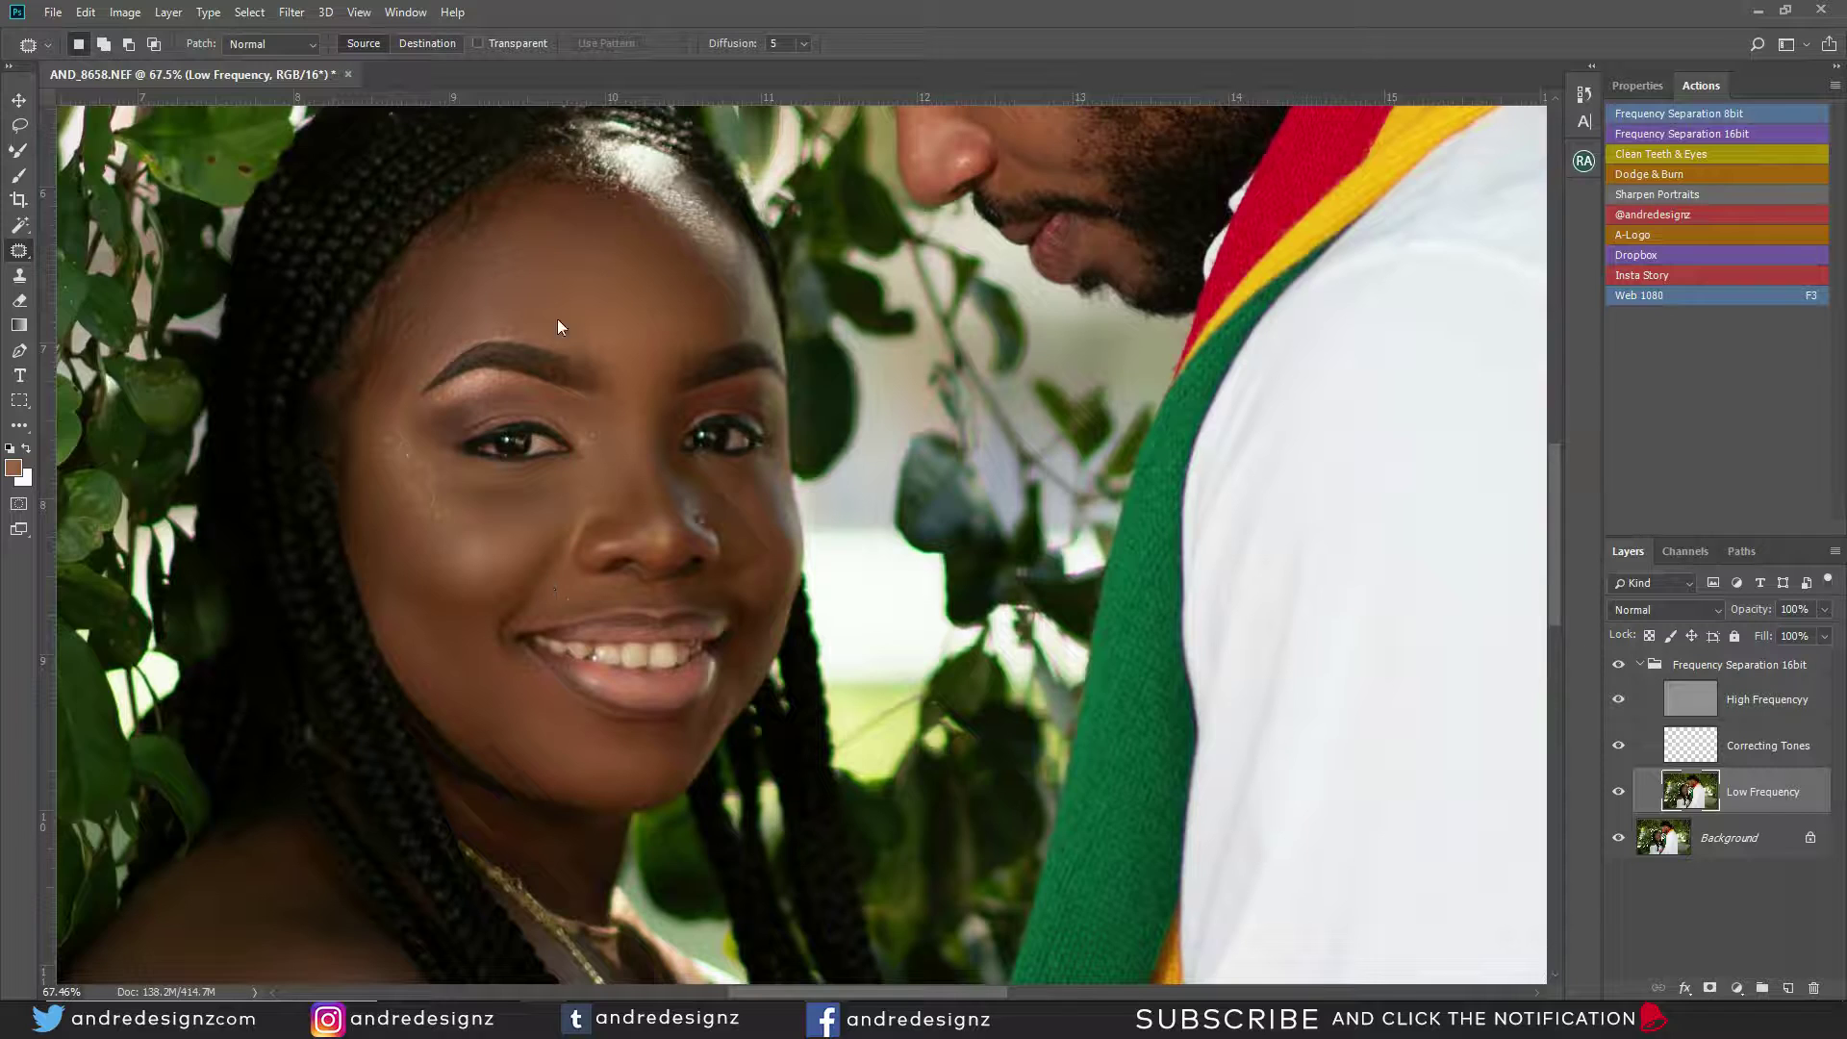
pyautogui.scroll(-4, 557, 491)
pyautogui.scroll(3, 541, 543)
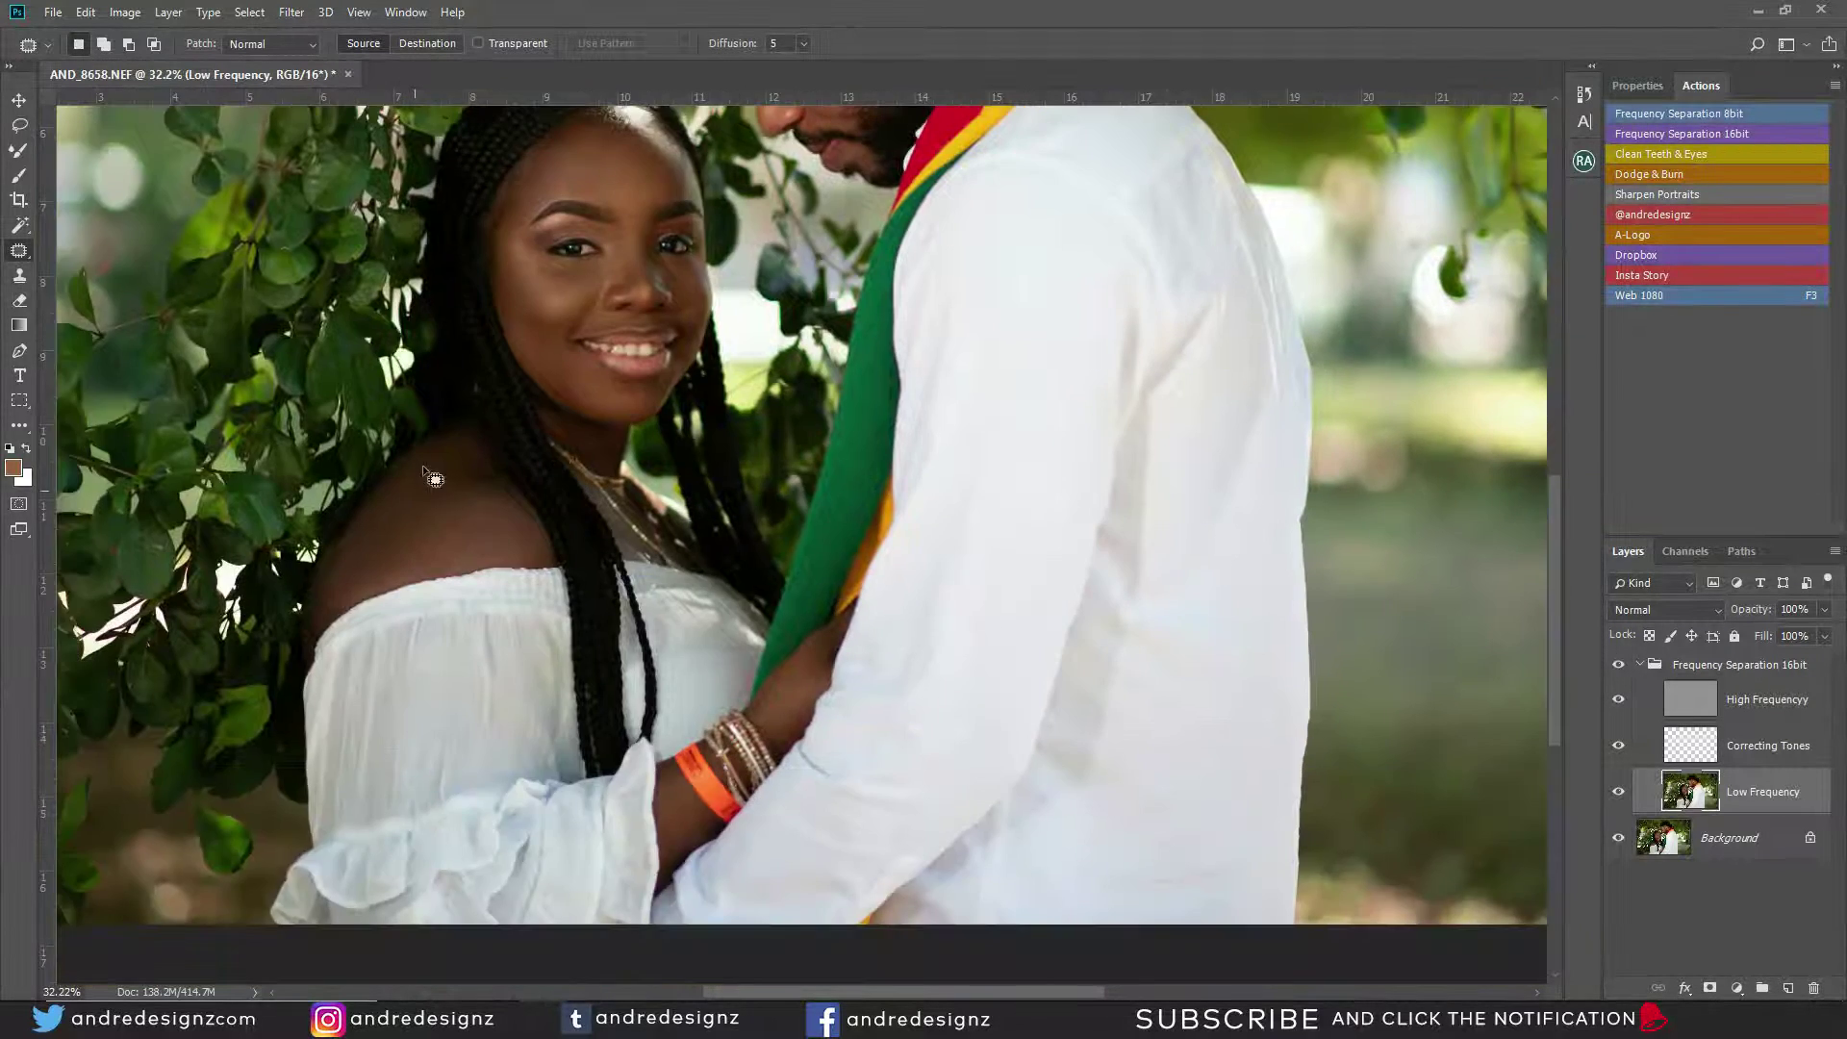
pyautogui.scroll(4, 484, 589)
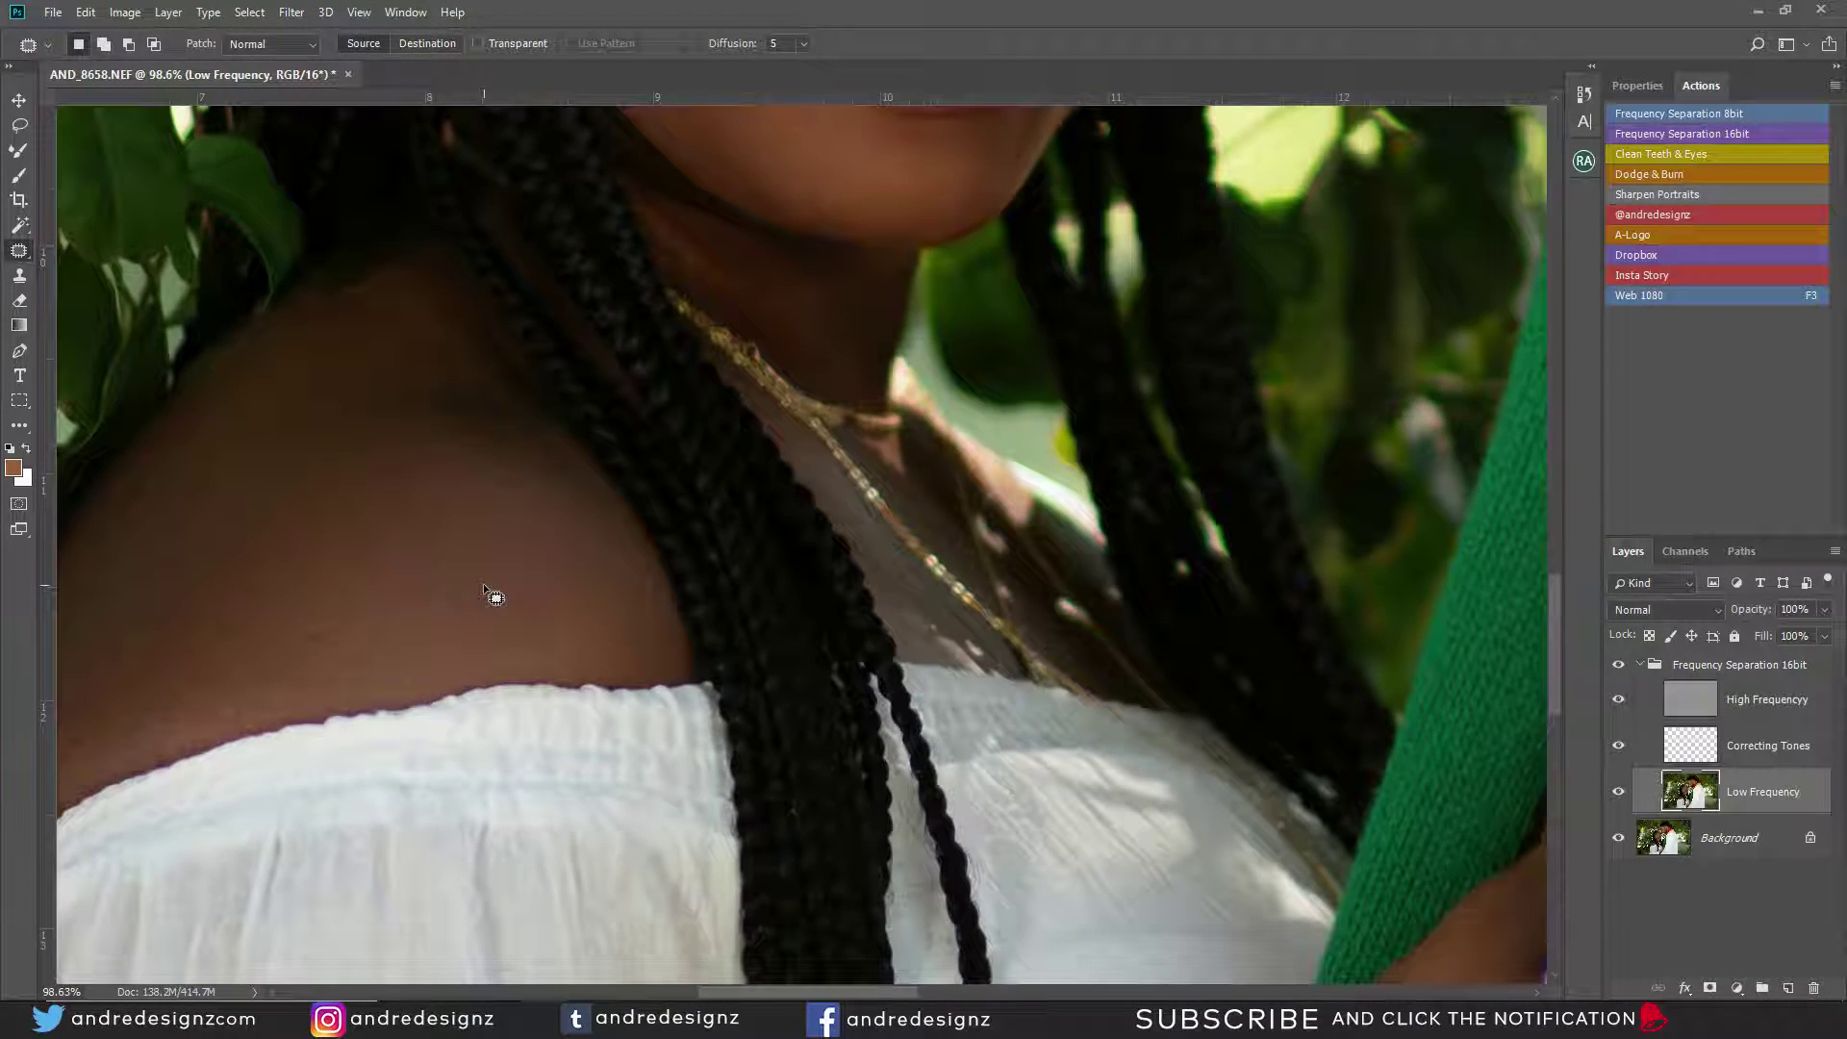
pyautogui.press('s')
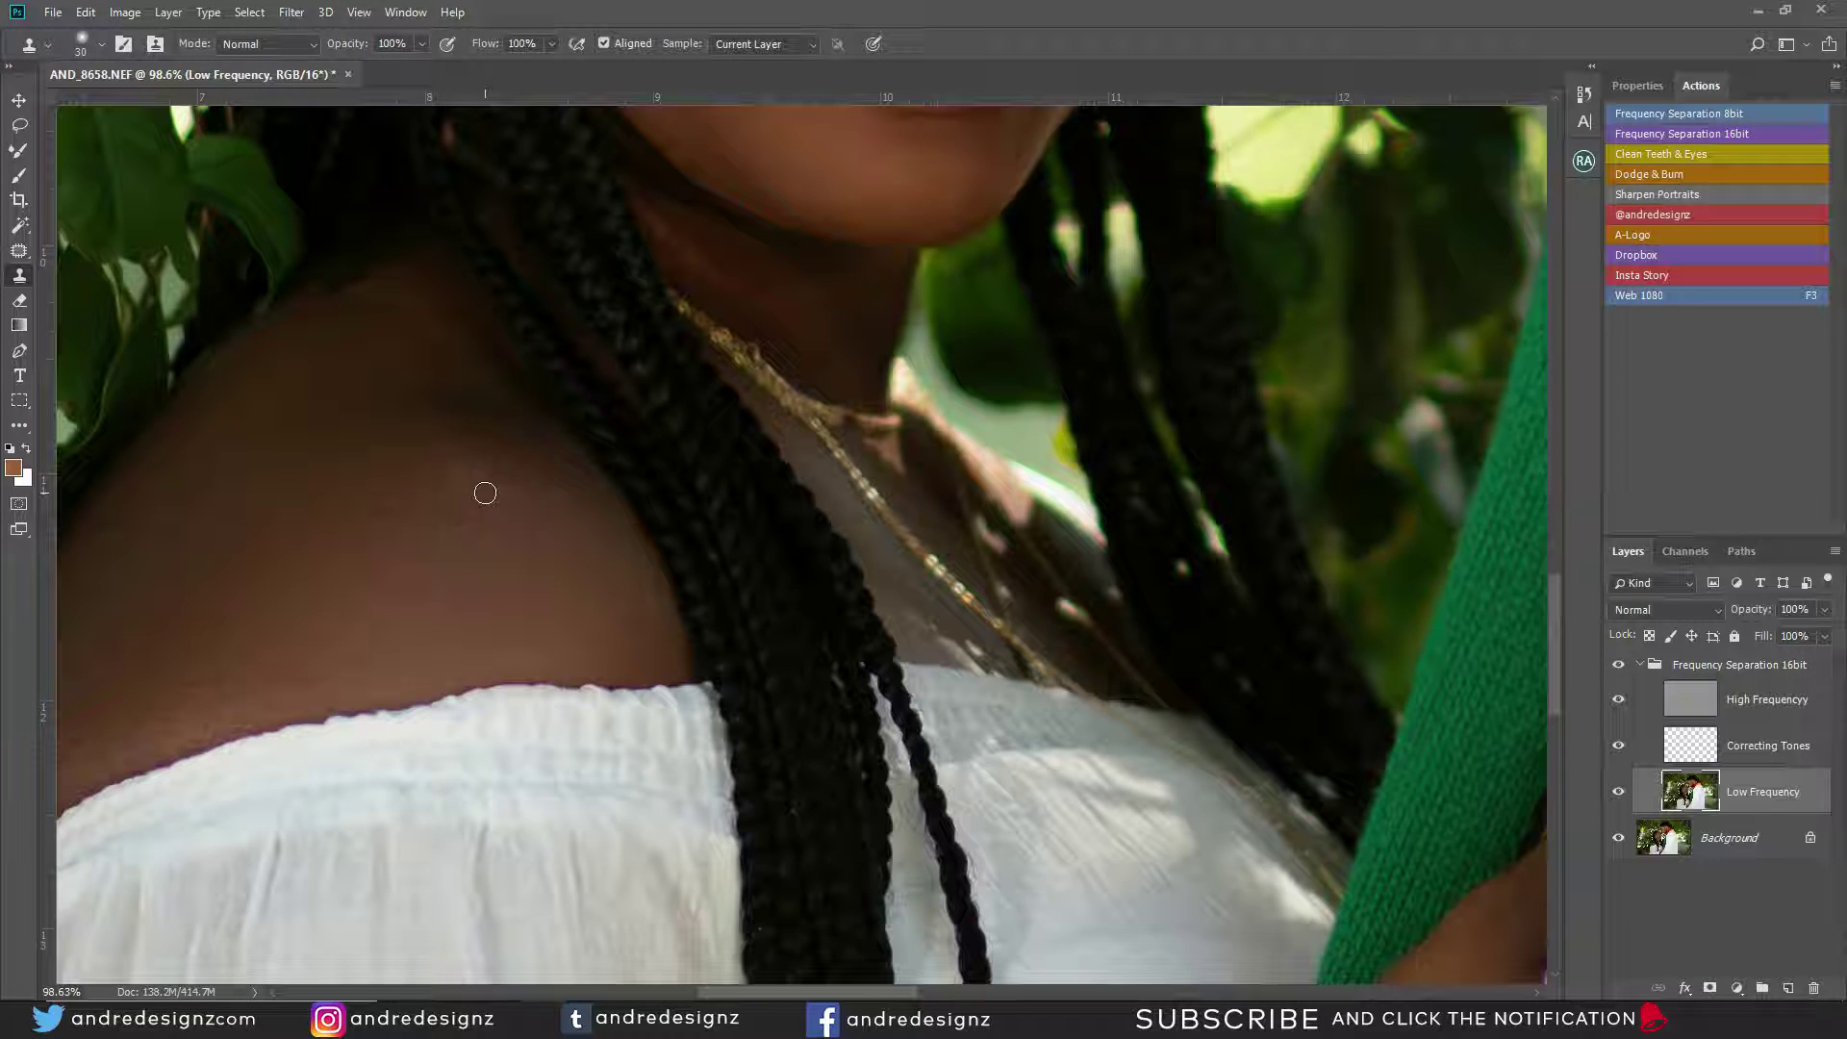
pyautogui.click(1702, 700)
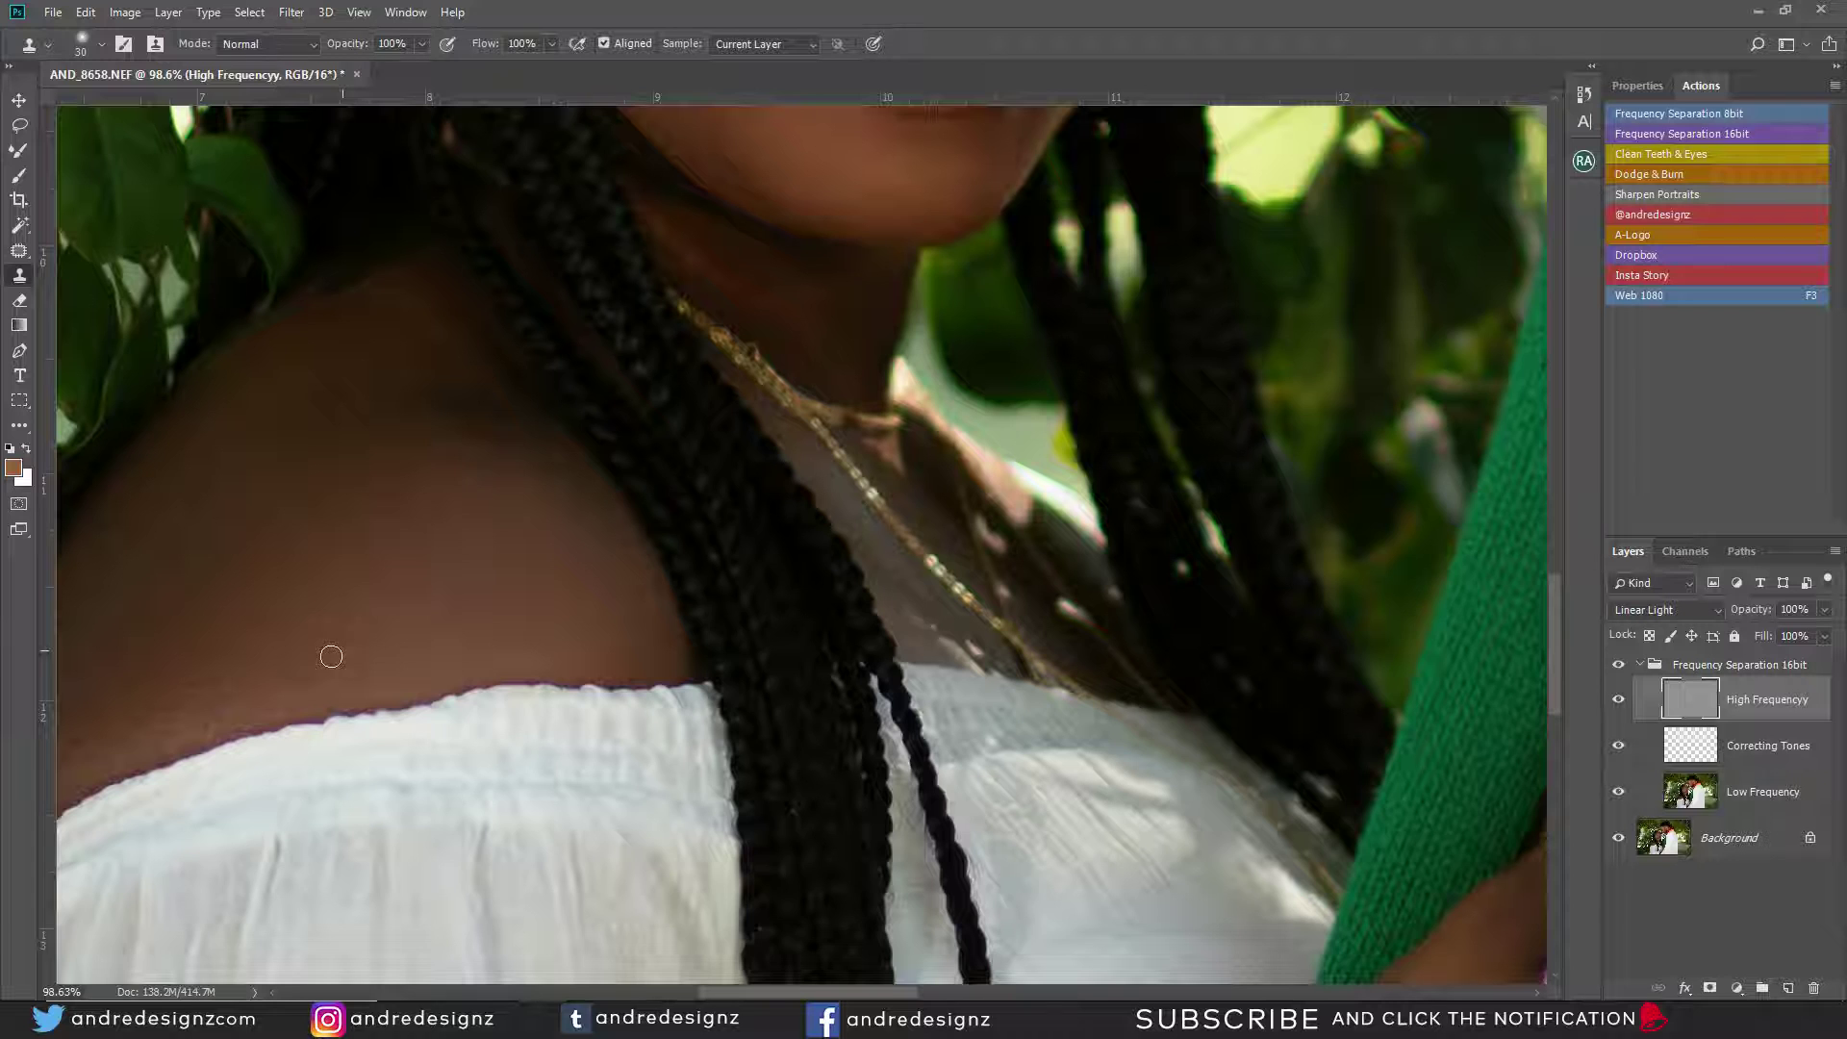
pyautogui.moveTo(260, 623); pyautogui.dragTo(344, 666)
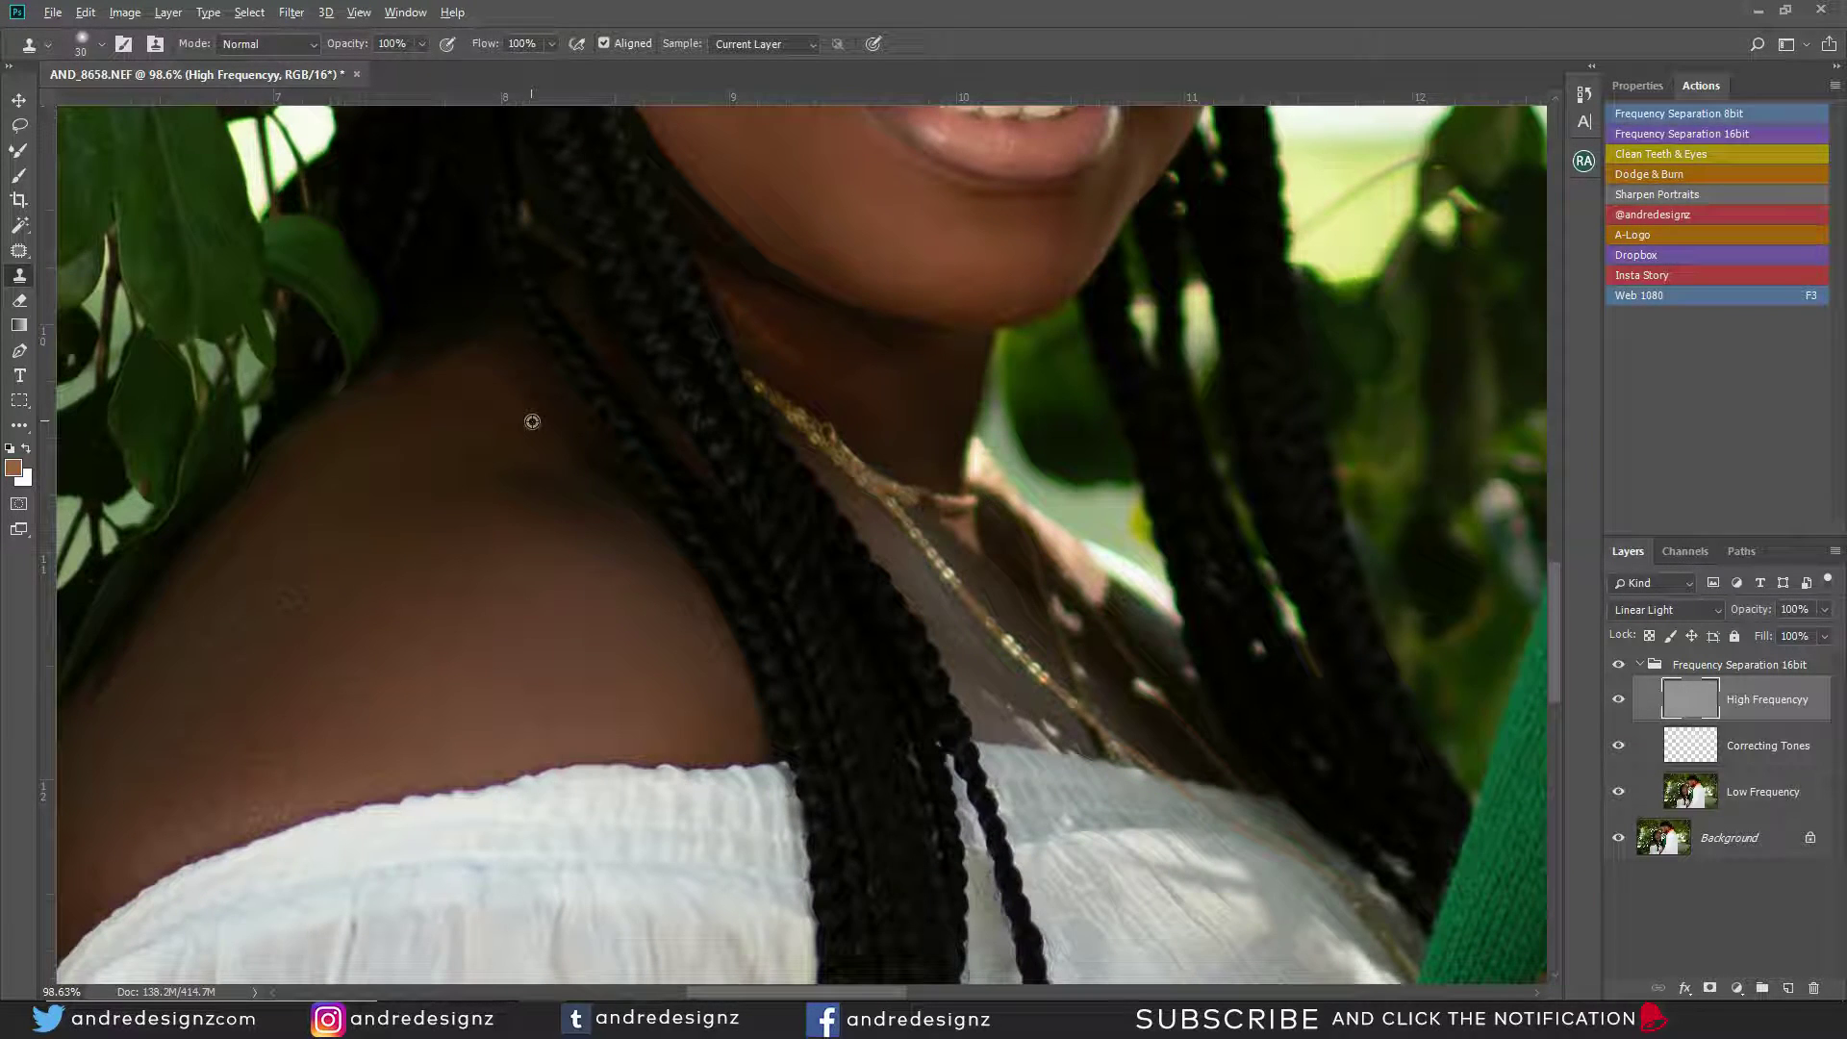
pyautogui.moveTo(606, 529)
pyautogui.mouseDown()
pyautogui.moveTo(550, 837)
pyautogui.moveTo(813, 766)
pyautogui.moveTo(799, 689)
pyautogui.moveTo(423, 1010)
pyautogui.moveTo(768, 920)
pyautogui.mouseUp()
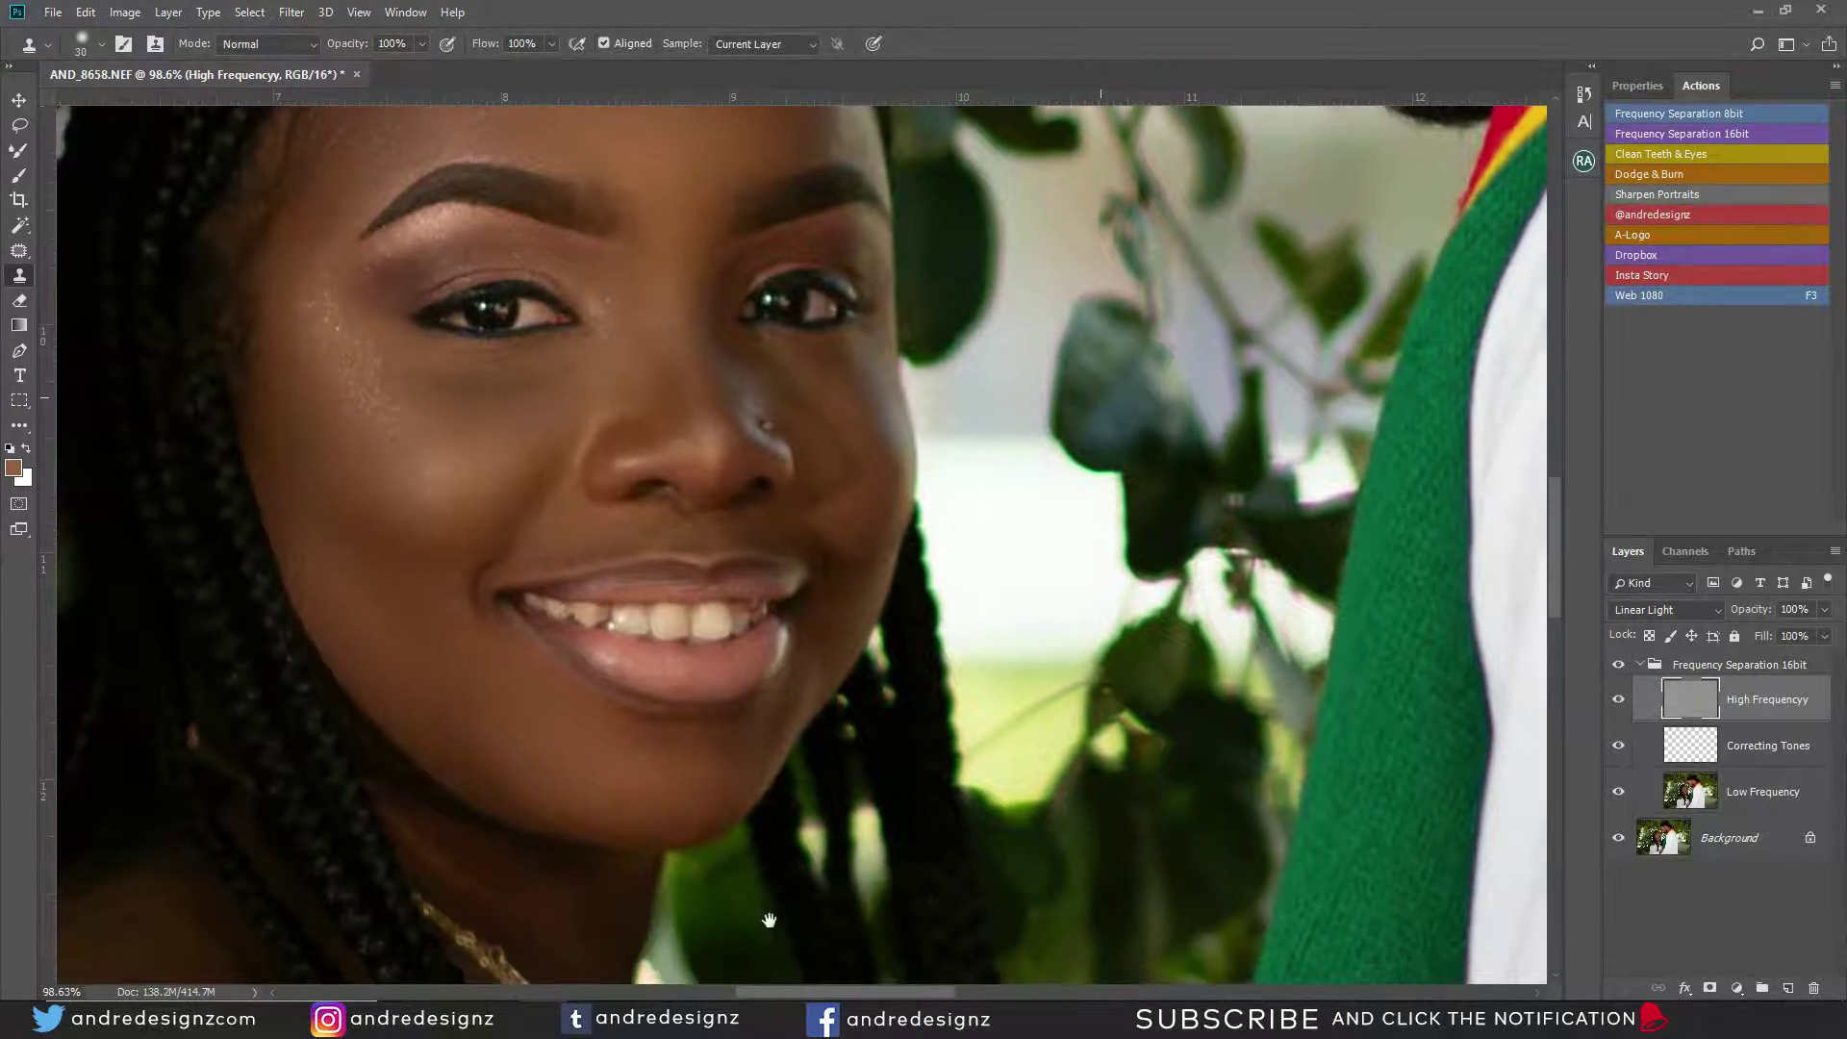
# Clone clean skin over the stray hairs and blemishes on the man's neck beside his beard.
pyautogui.scroll(-15, 795, 827)
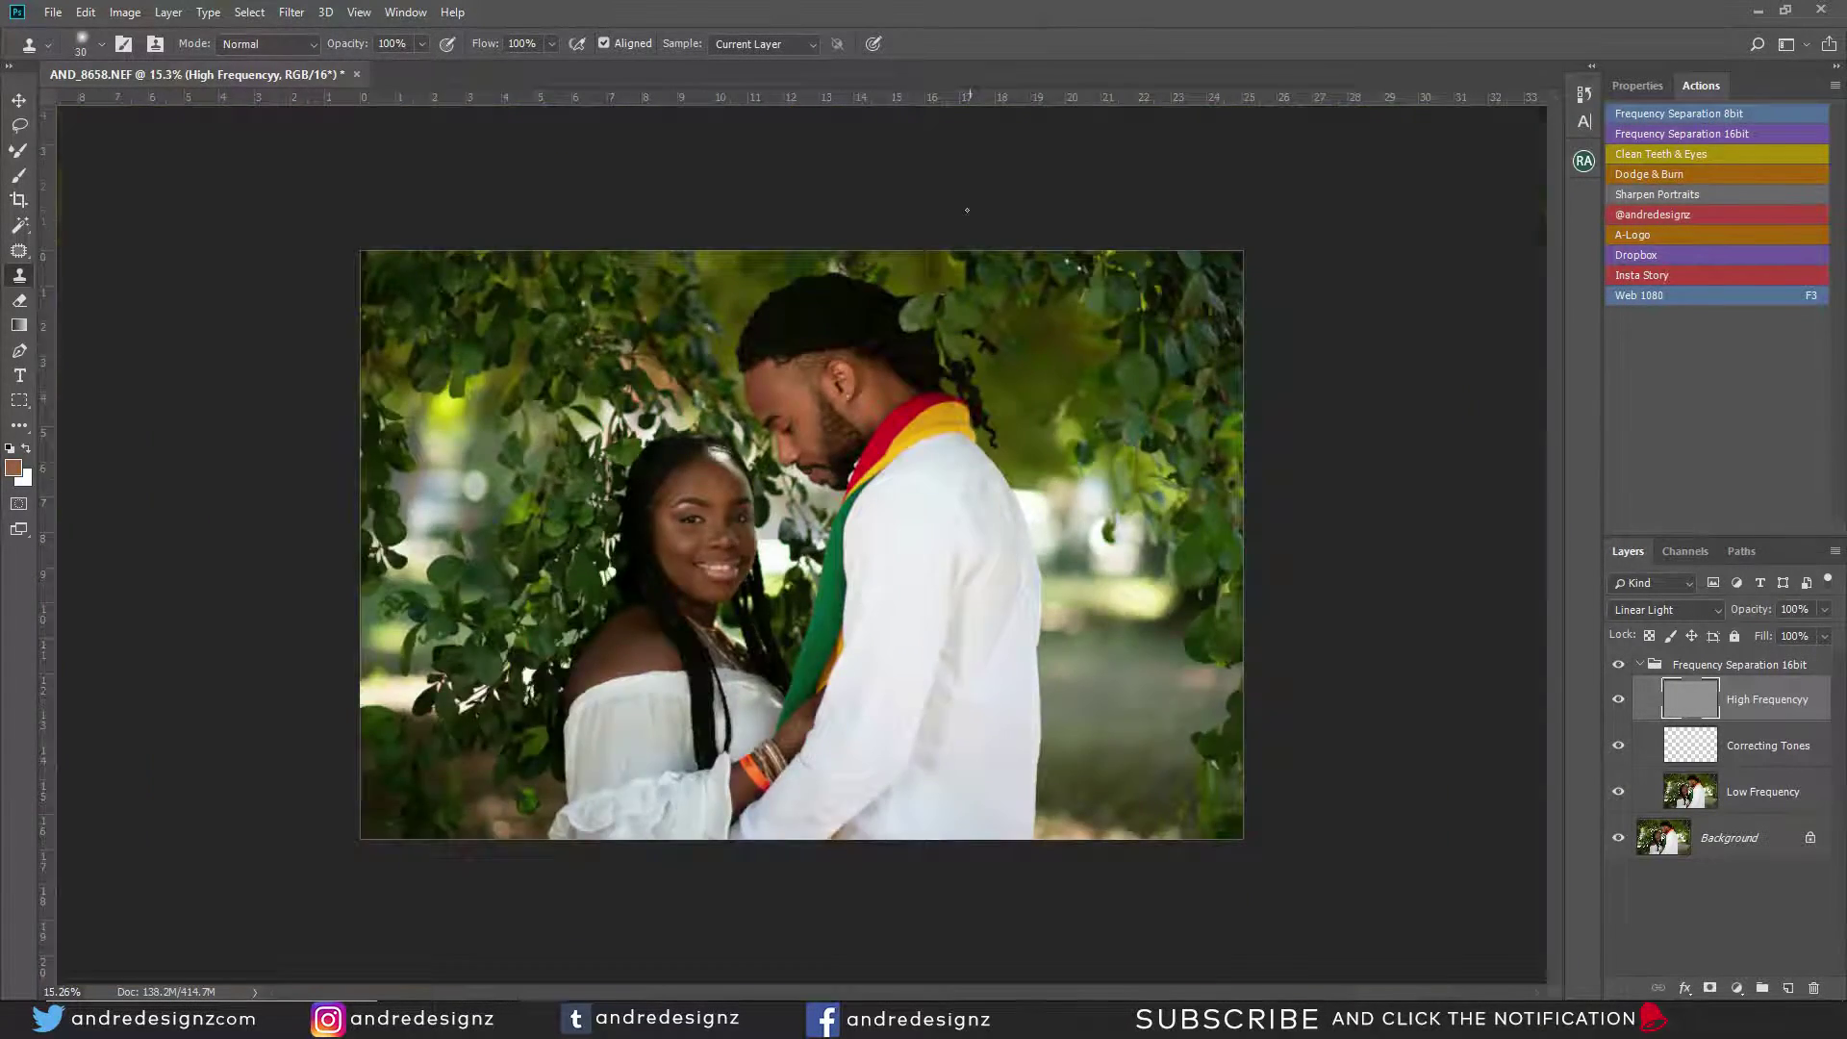
pyautogui.scroll(8, 890, 343)
pyautogui.scroll(5, 890, 343)
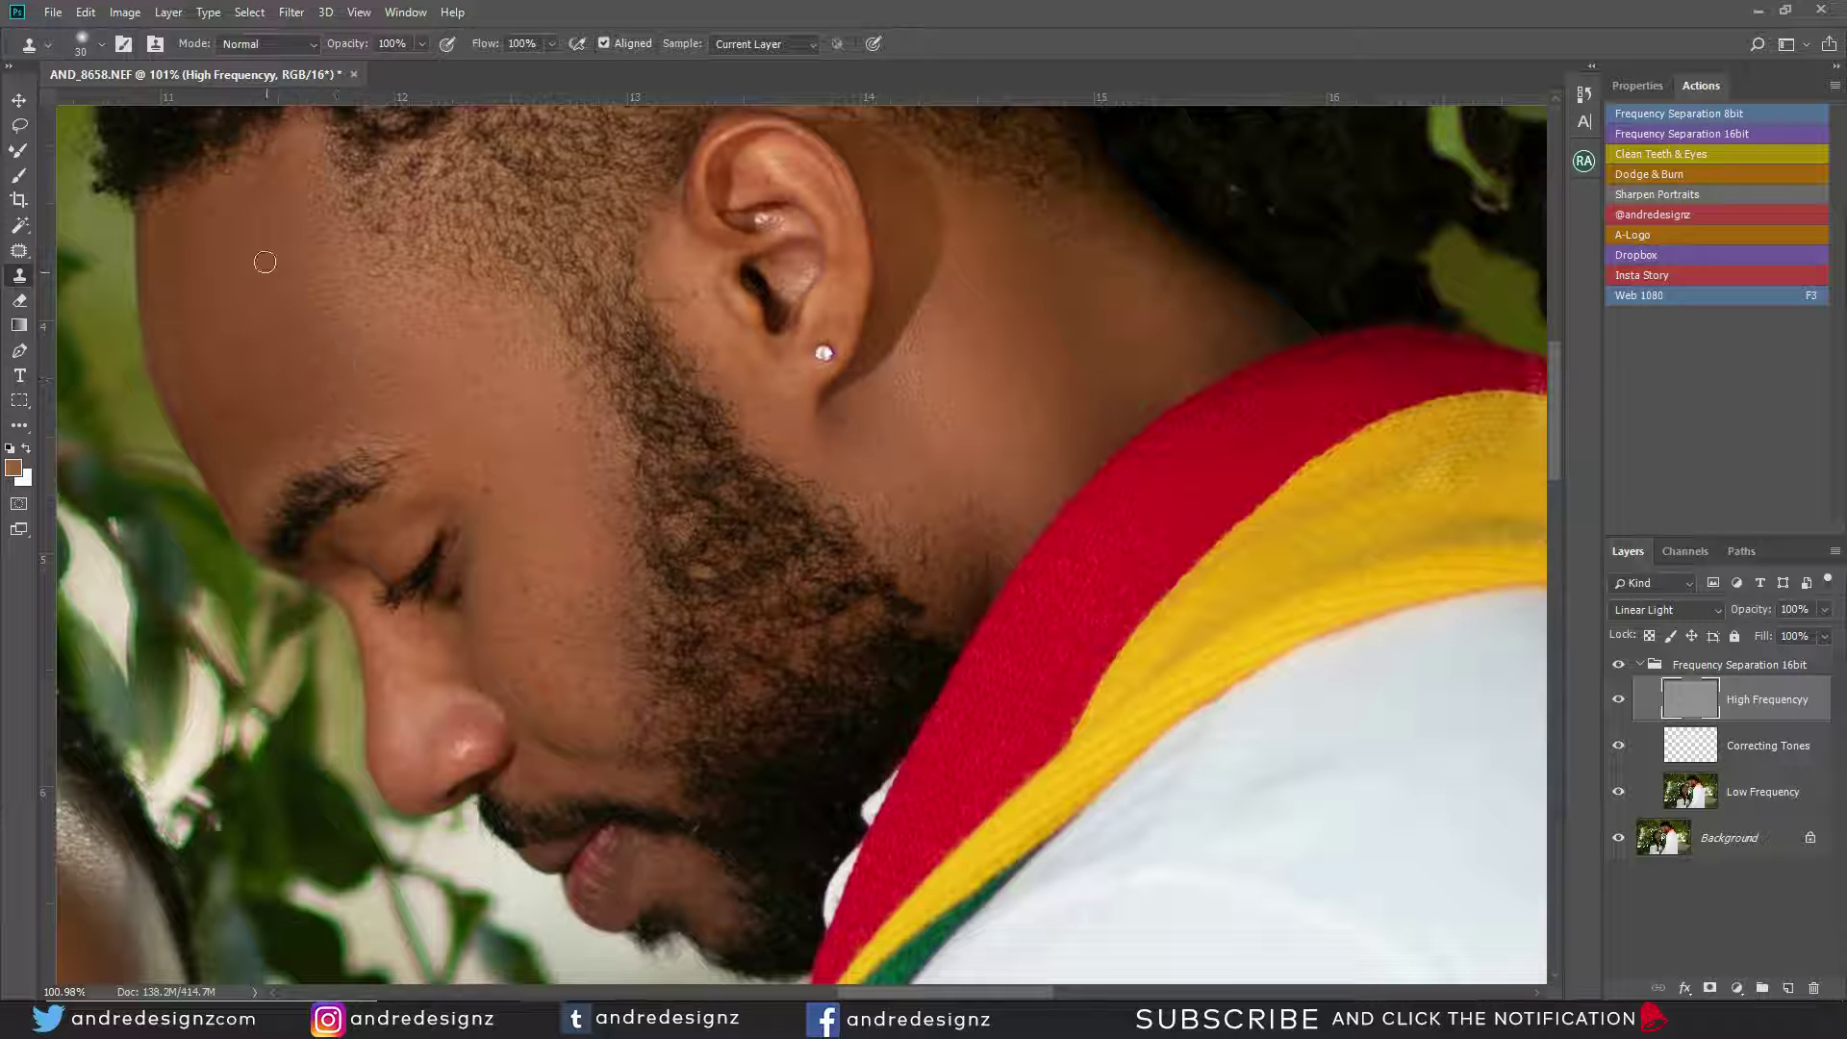
pyautogui.moveTo(561, 361)
pyautogui.mouseDown()
pyautogui.moveTo(321, 173)
pyautogui.moveTo(159, 96)
pyautogui.mouseUp()
pyautogui.moveTo(447, 320); pyautogui.dragTo(473, 563)
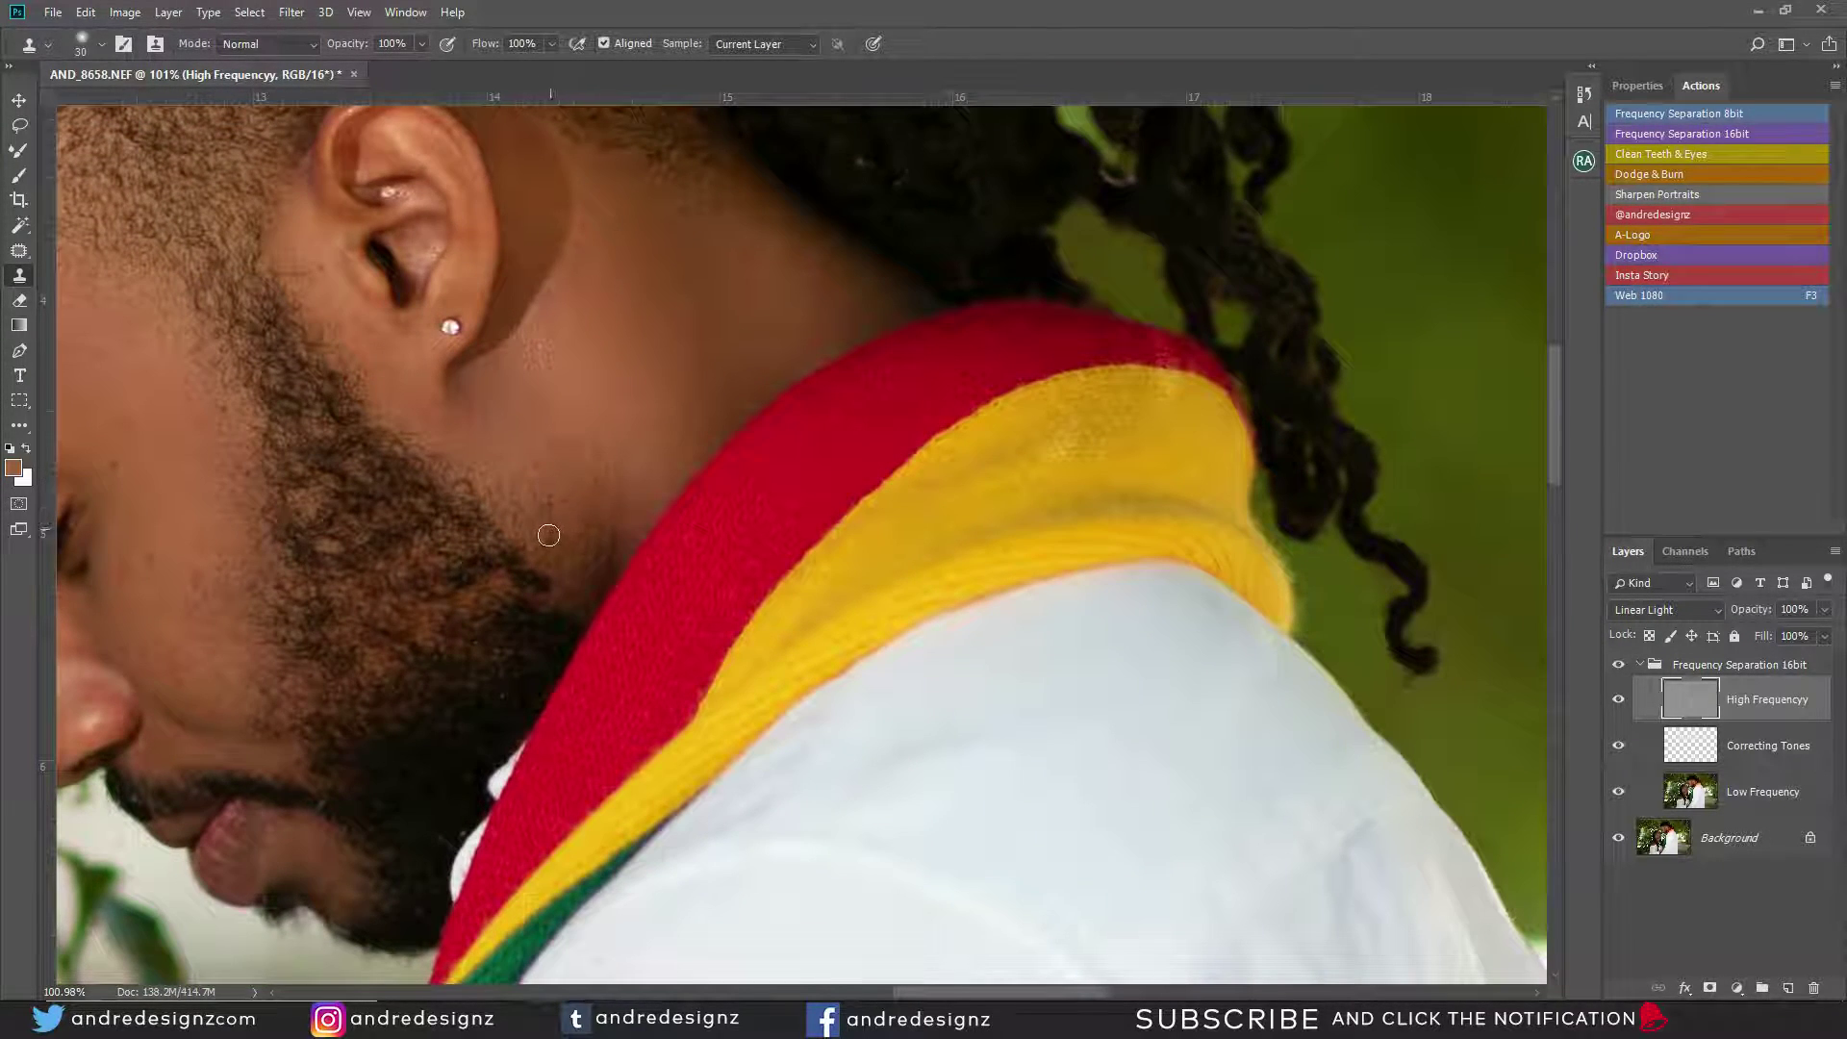
pyautogui.keyDown('alt'); pyautogui.click(571, 451); pyautogui.keyUp('alt')
pyautogui.click(569, 493)
pyautogui.click(553, 483)
pyautogui.moveTo(541, 488); pyautogui.dragTo(580, 531)
# Inspect the man's ear, hairline, forehead and face up close, and review the whole photo.
pyautogui.moveTo(579, 287); pyautogui.dragTo(561, 565)
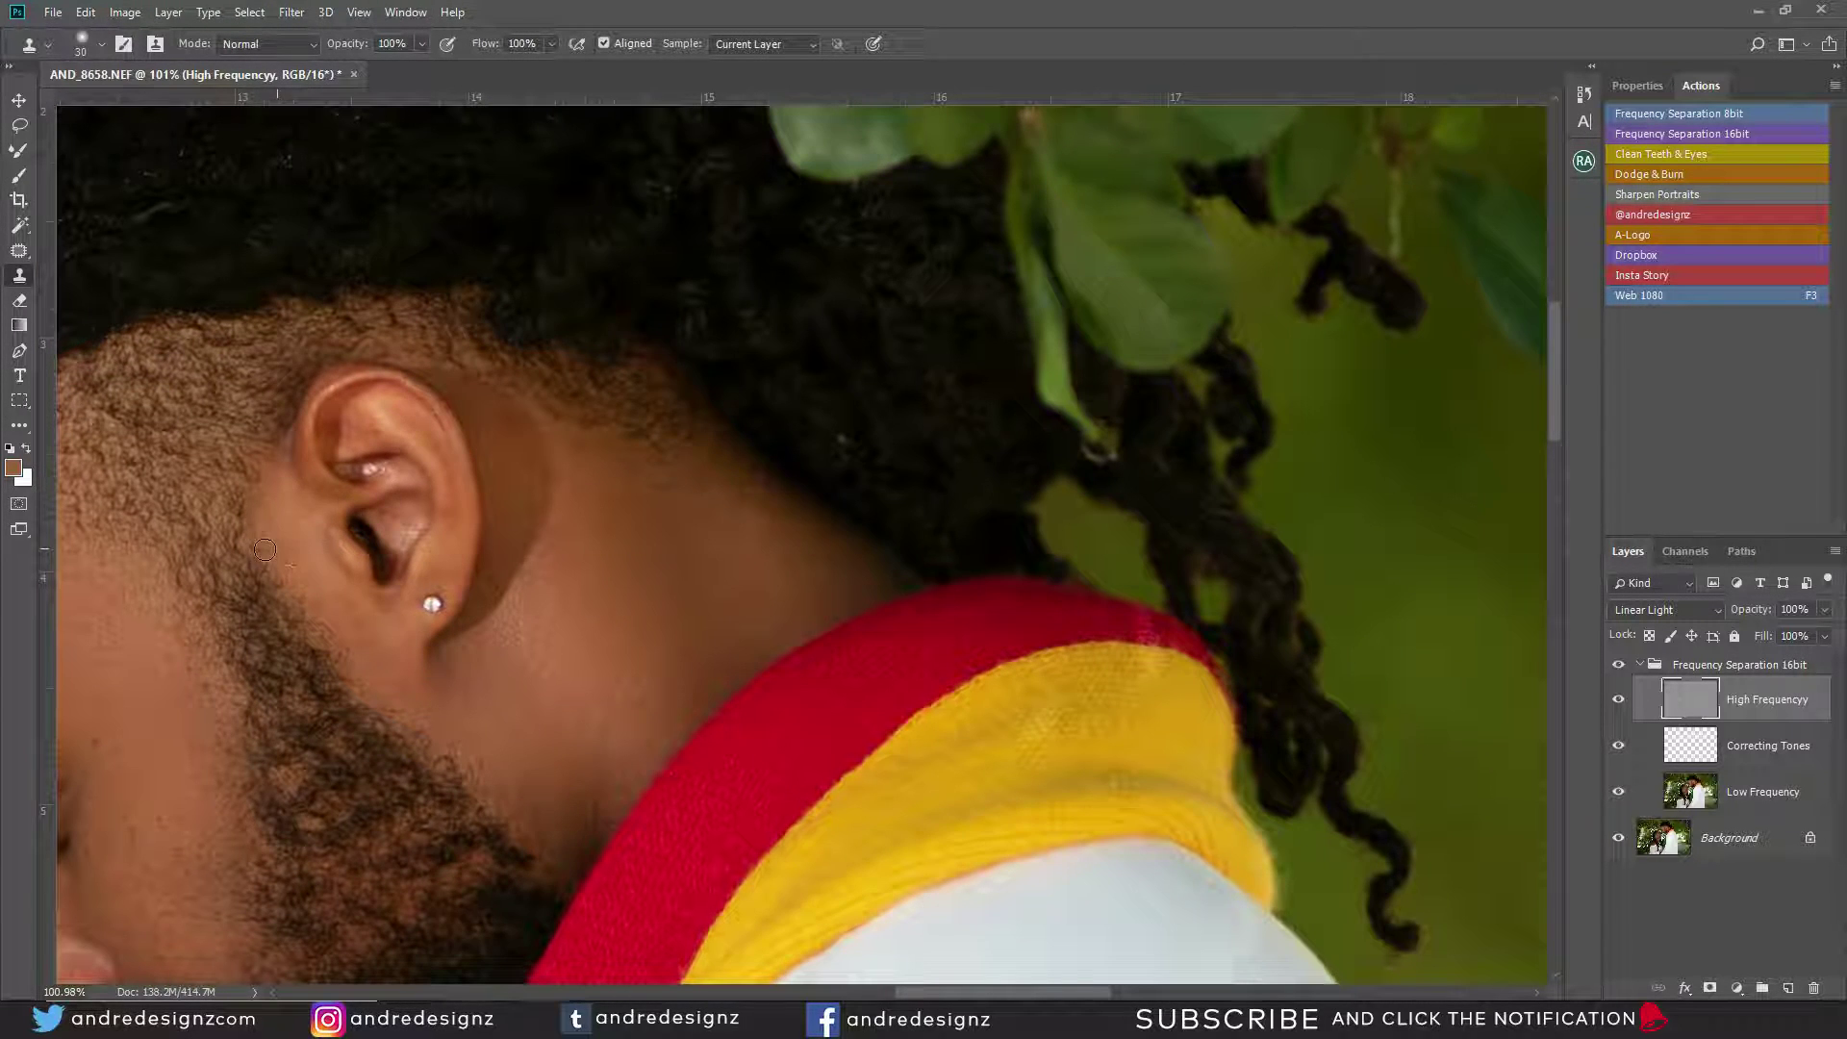
pyautogui.moveTo(519, 494); pyautogui.dragTo(685, 461)
pyautogui.moveTo(318, 290); pyautogui.dragTo(668, 466)
pyautogui.moveTo(482, 334); pyautogui.dragTo(795, 408)
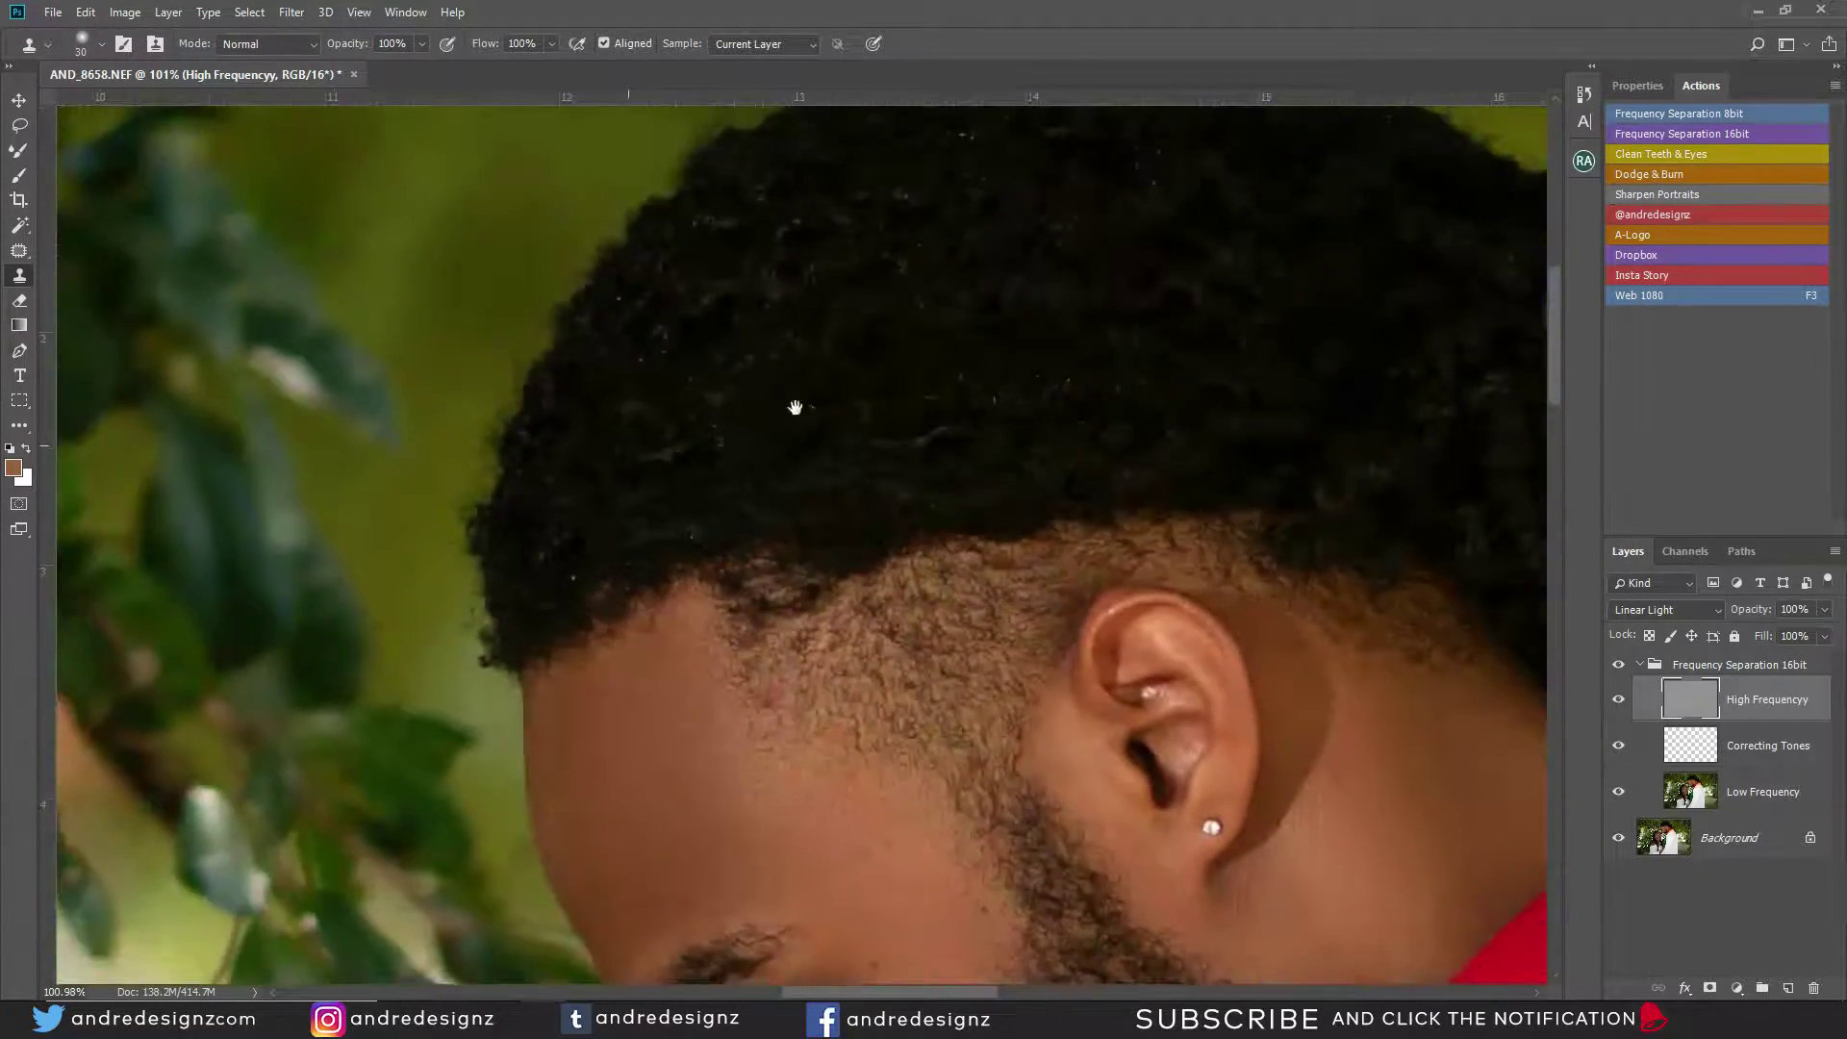
pyautogui.moveTo(971, 616); pyautogui.dragTo(536, 177)
pyautogui.moveTo(655, 587); pyautogui.dragTo(573, 148)
pyautogui.moveTo(654, 433); pyautogui.dragTo(614, 198)
pyautogui.scroll(-4, 742, 273)
pyautogui.scroll(-3, 741, 272)
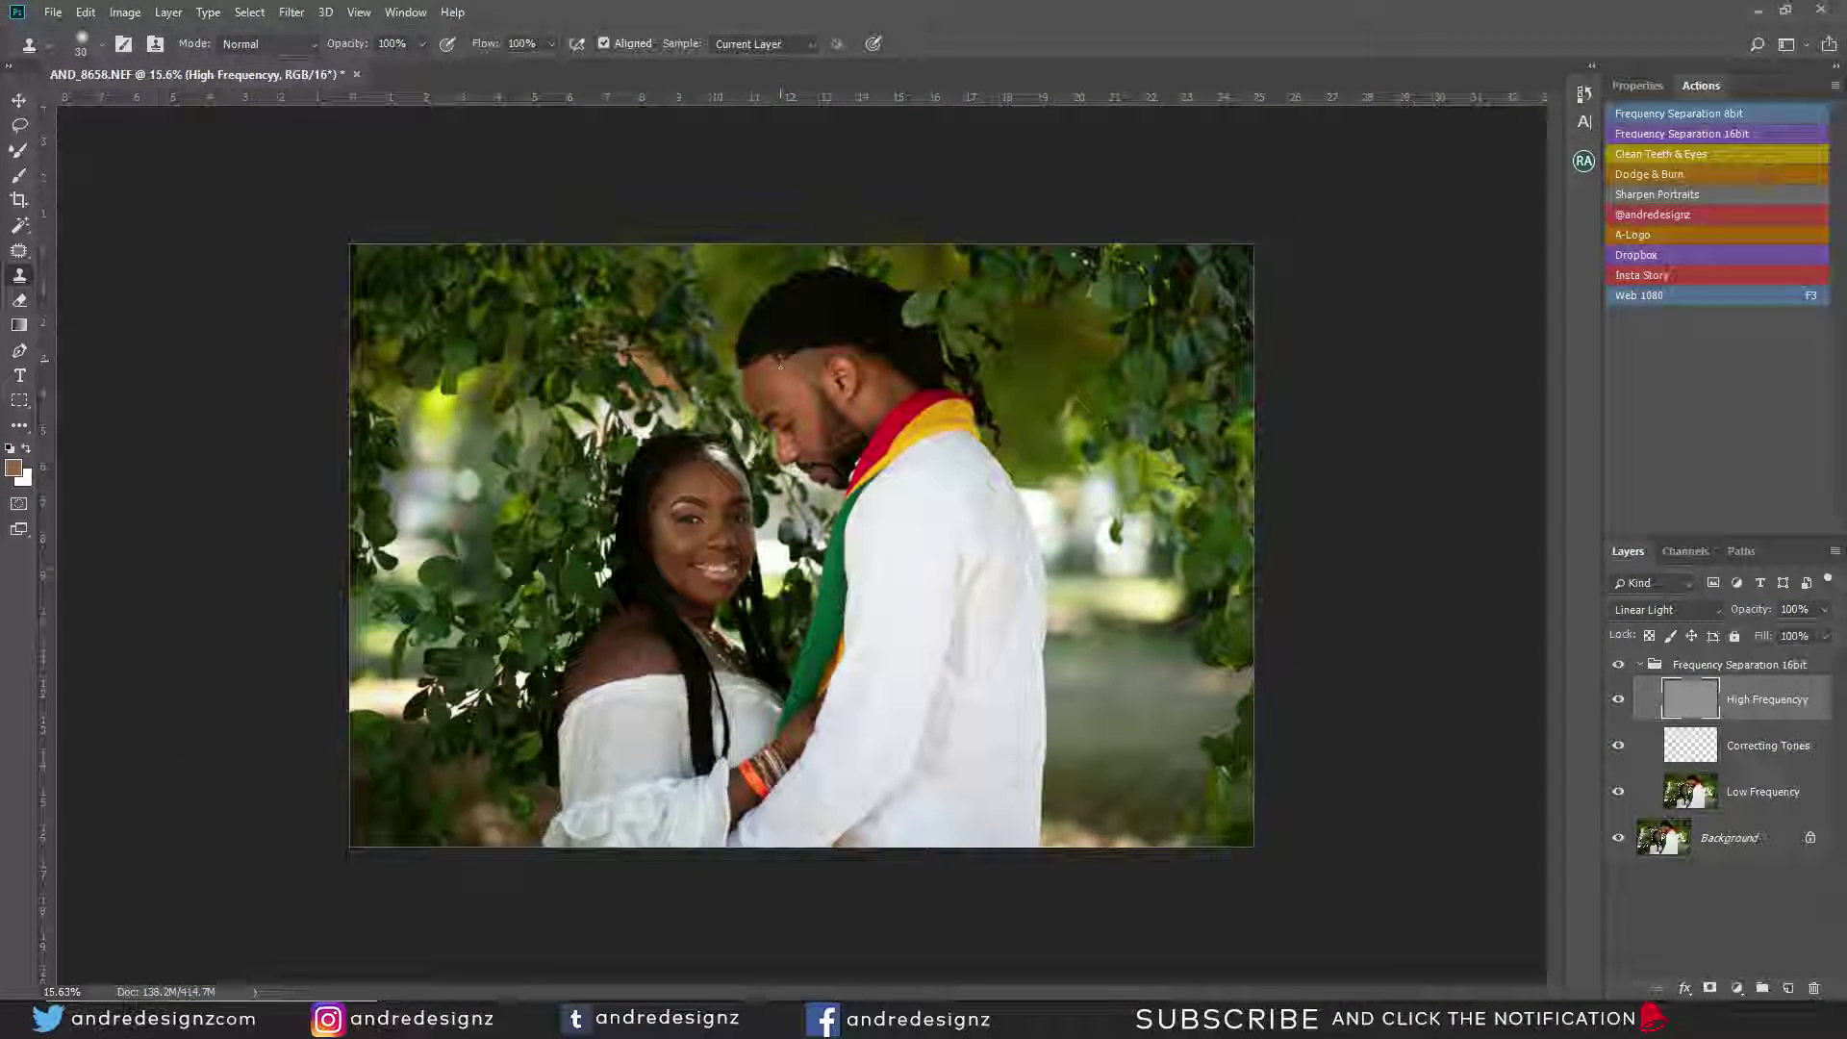
pyautogui.scroll(1, 780, 366)
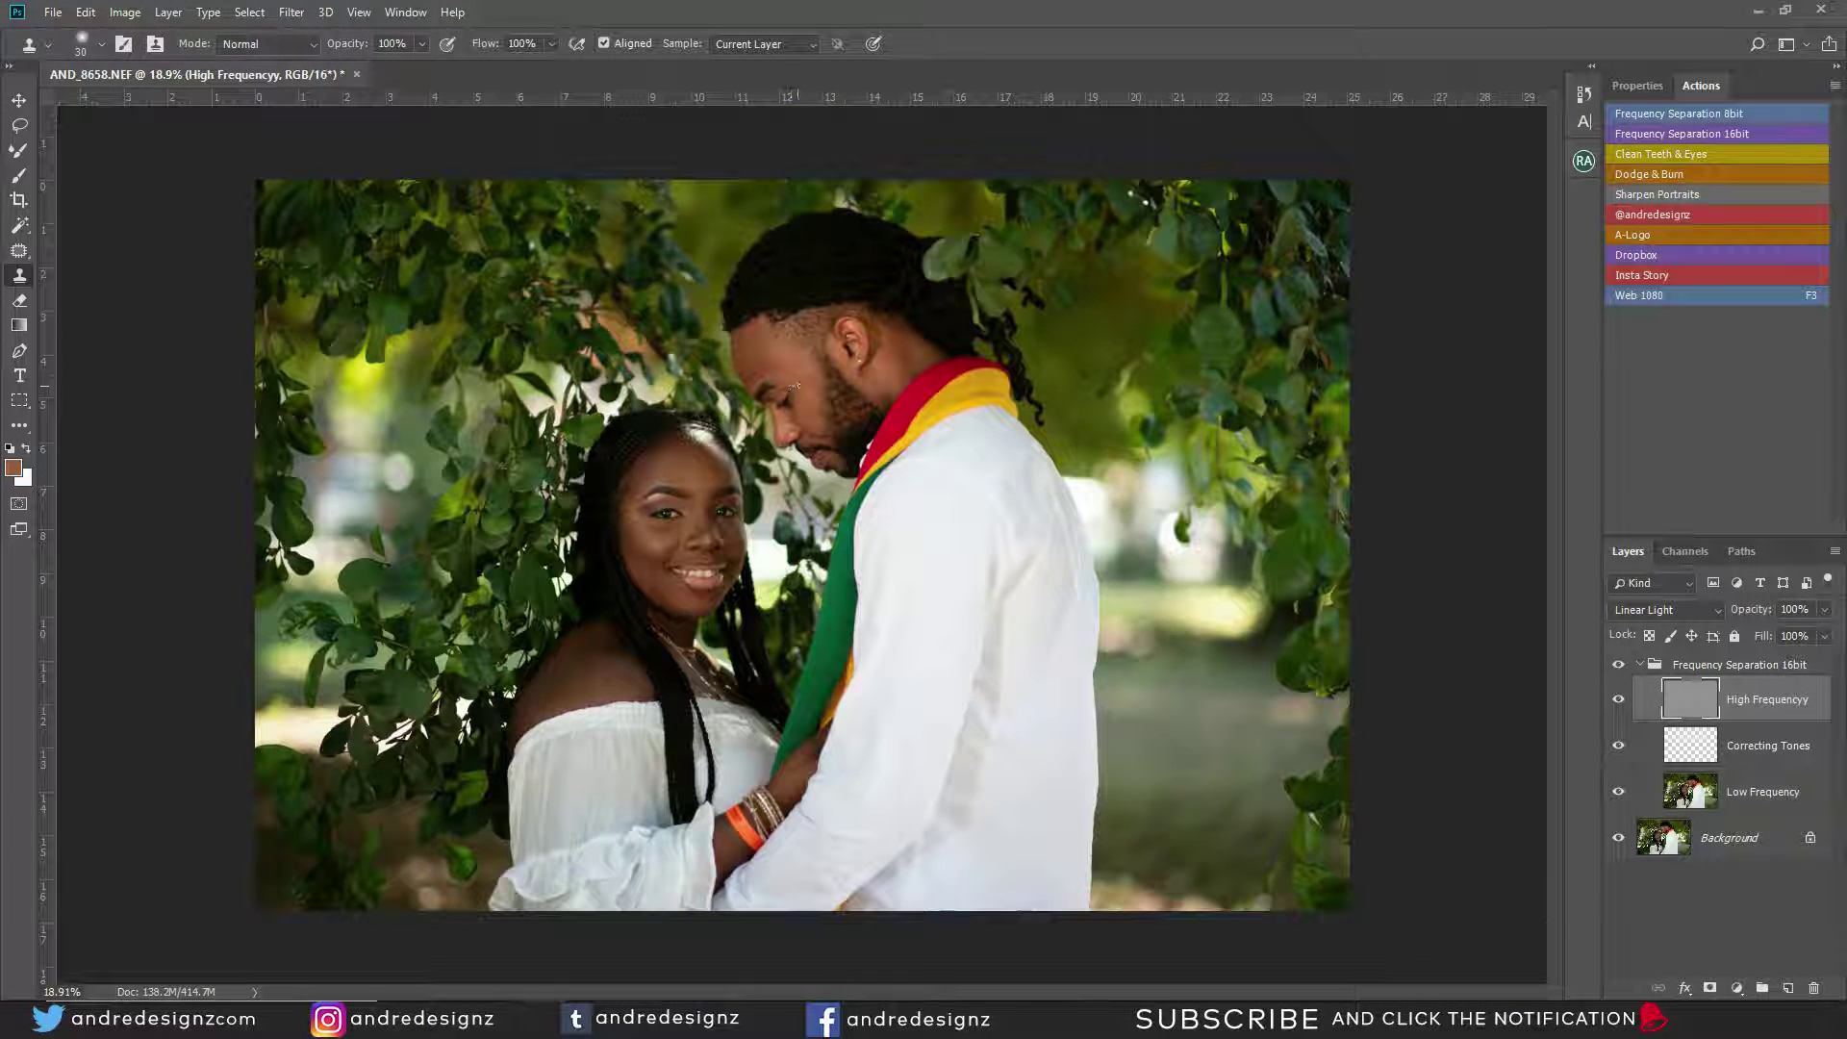
# Collapse the Frequency Separation 16bit group, run the Dodge & Burn action, and widen the panels so full layer names fit.
pyautogui.click(1640, 665)
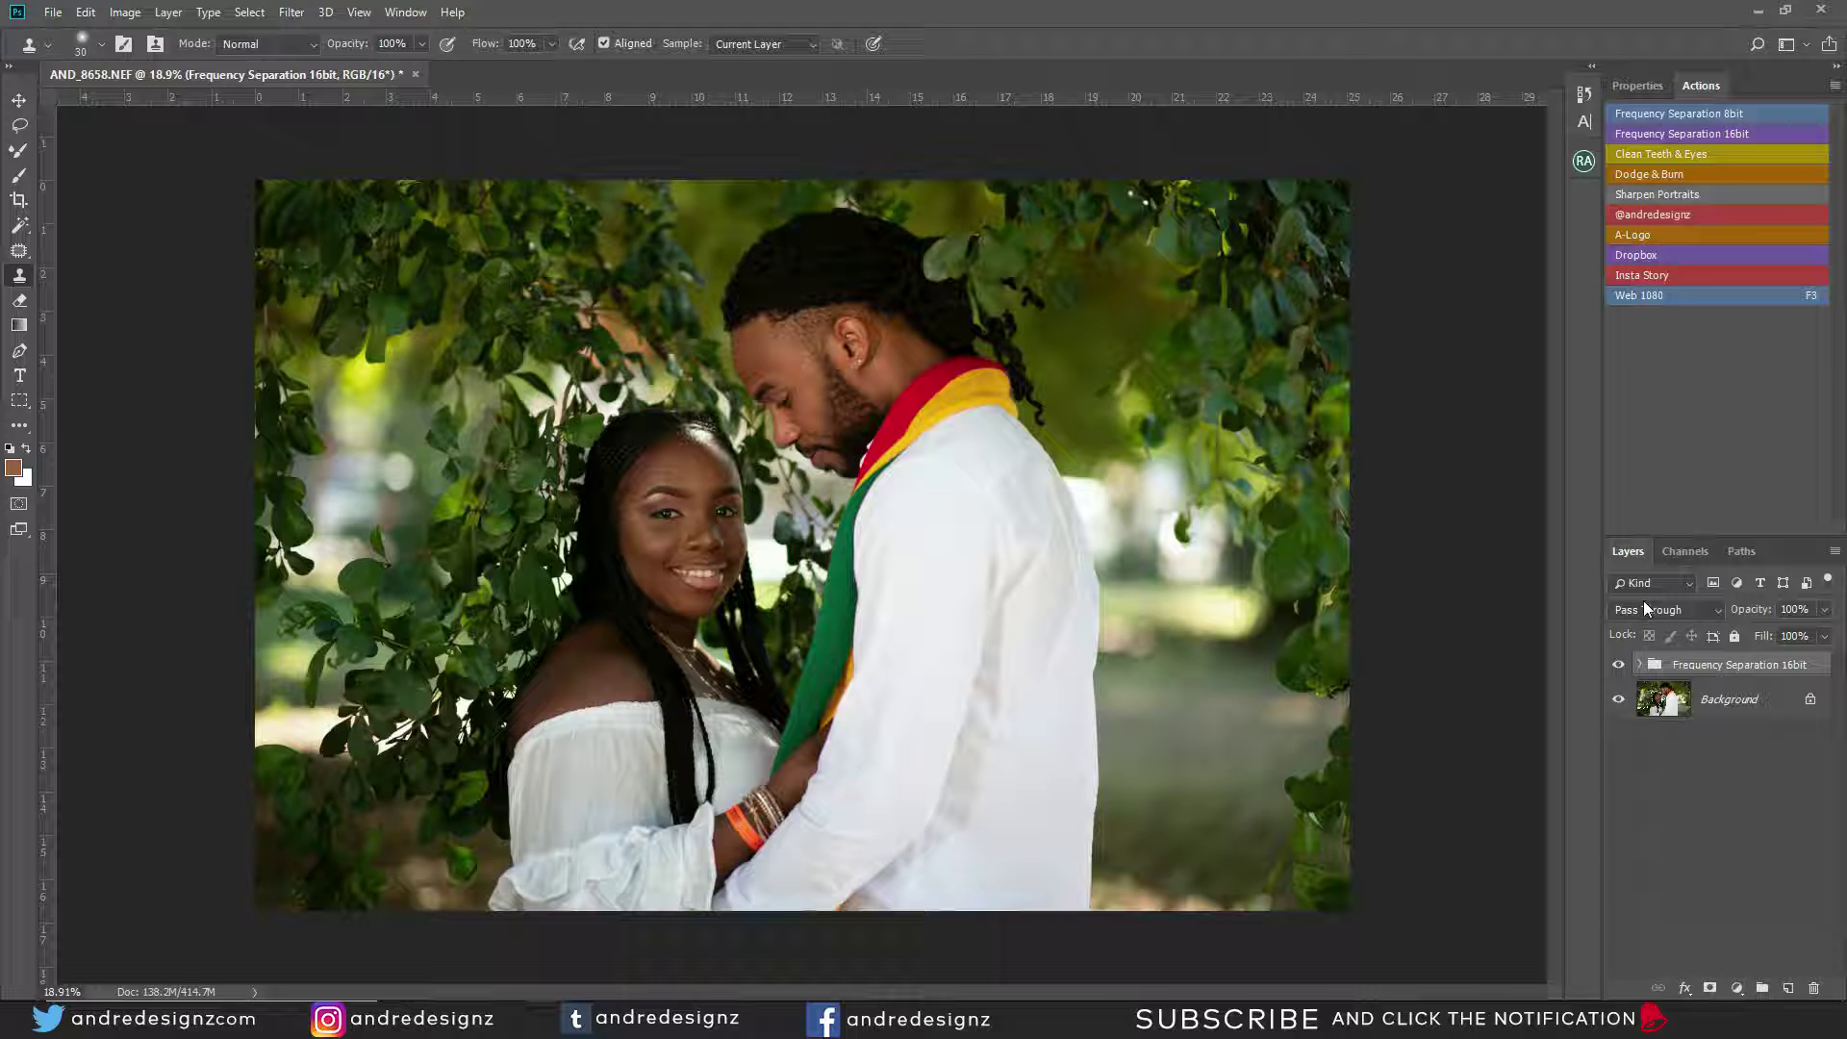
pyautogui.click(1647, 175)
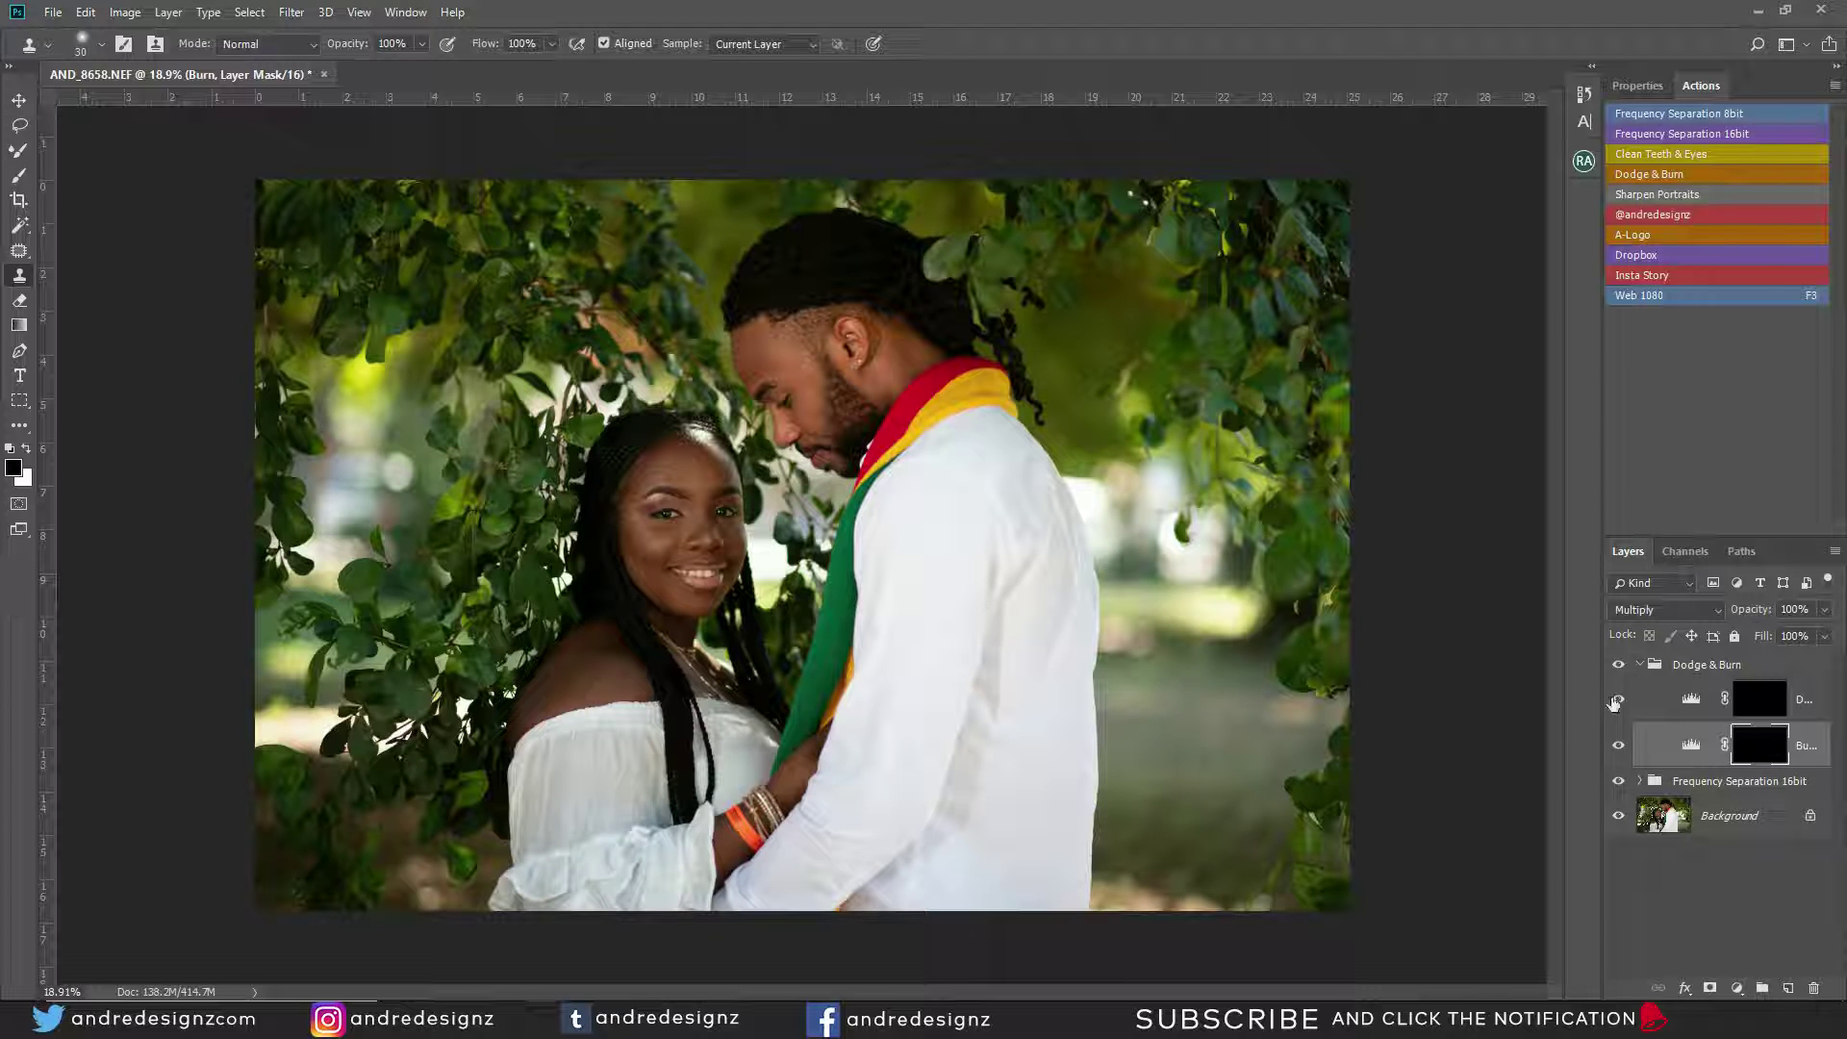
pyautogui.moveTo(1549, 481); pyautogui.dragTo(1502, 481)
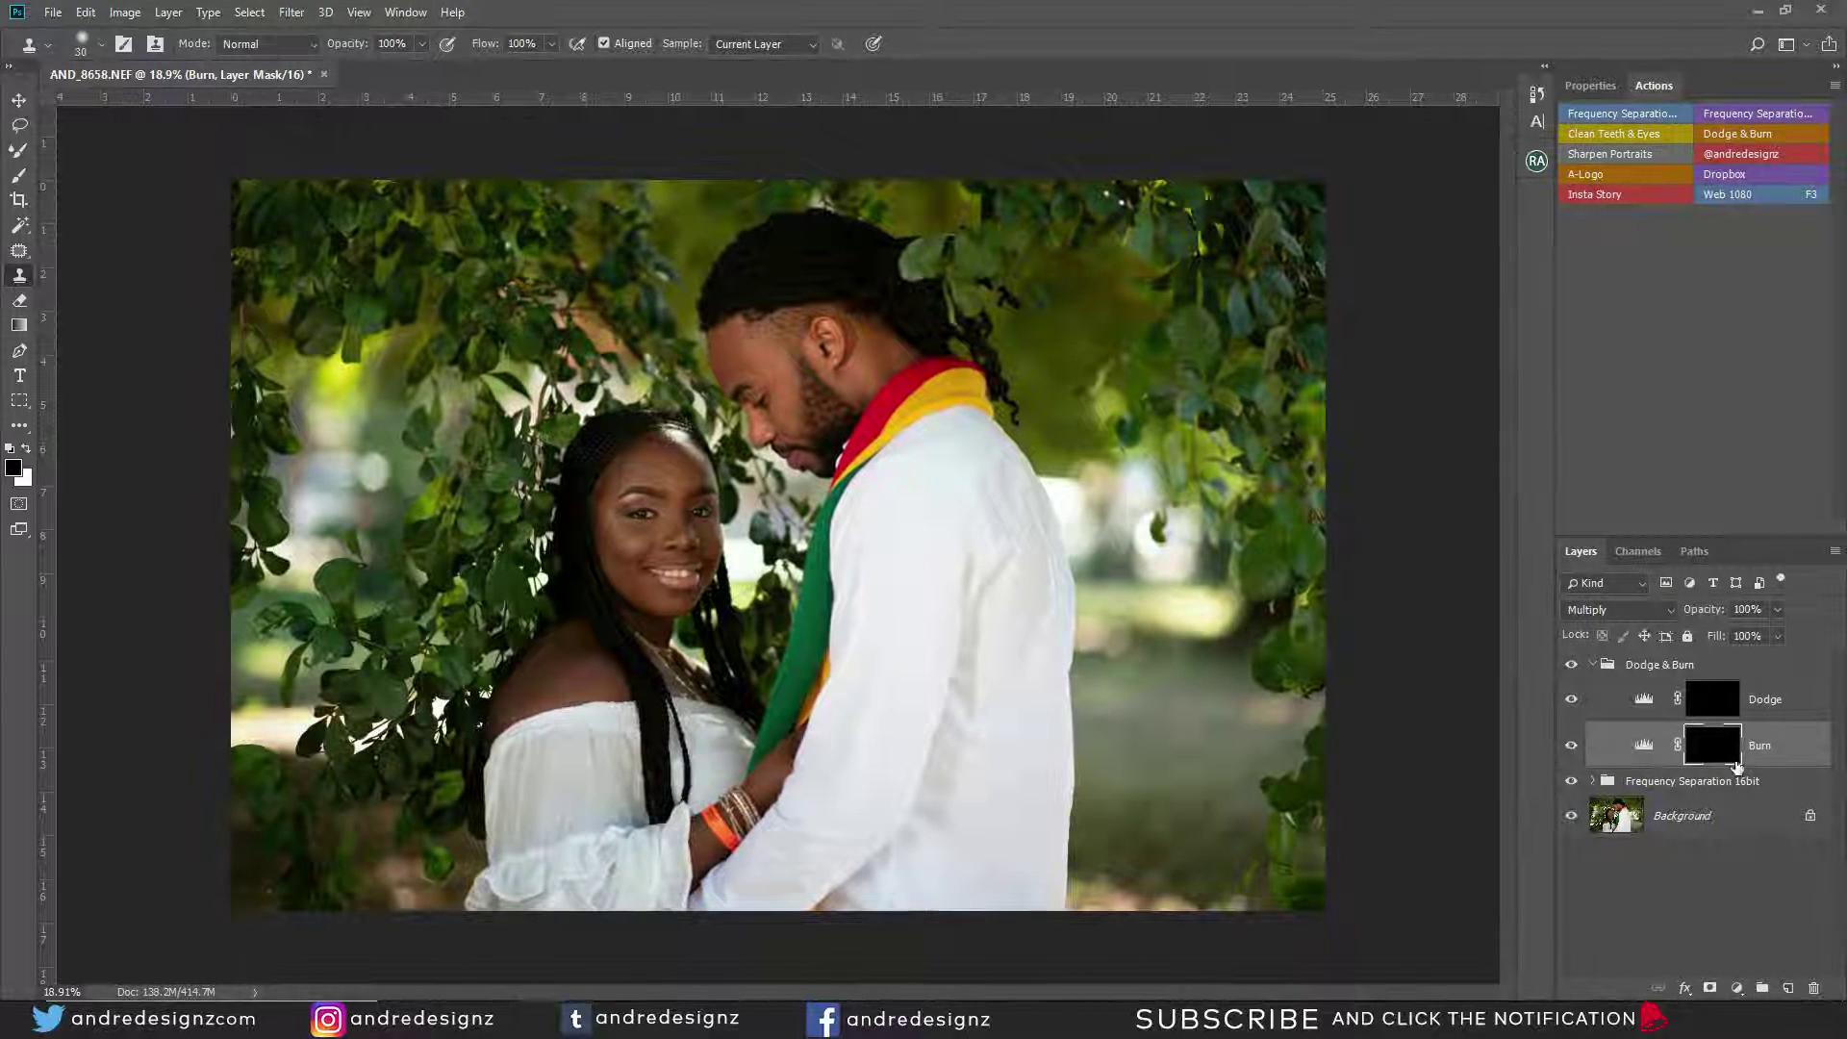
pyautogui.scroll(5, 748, 441)
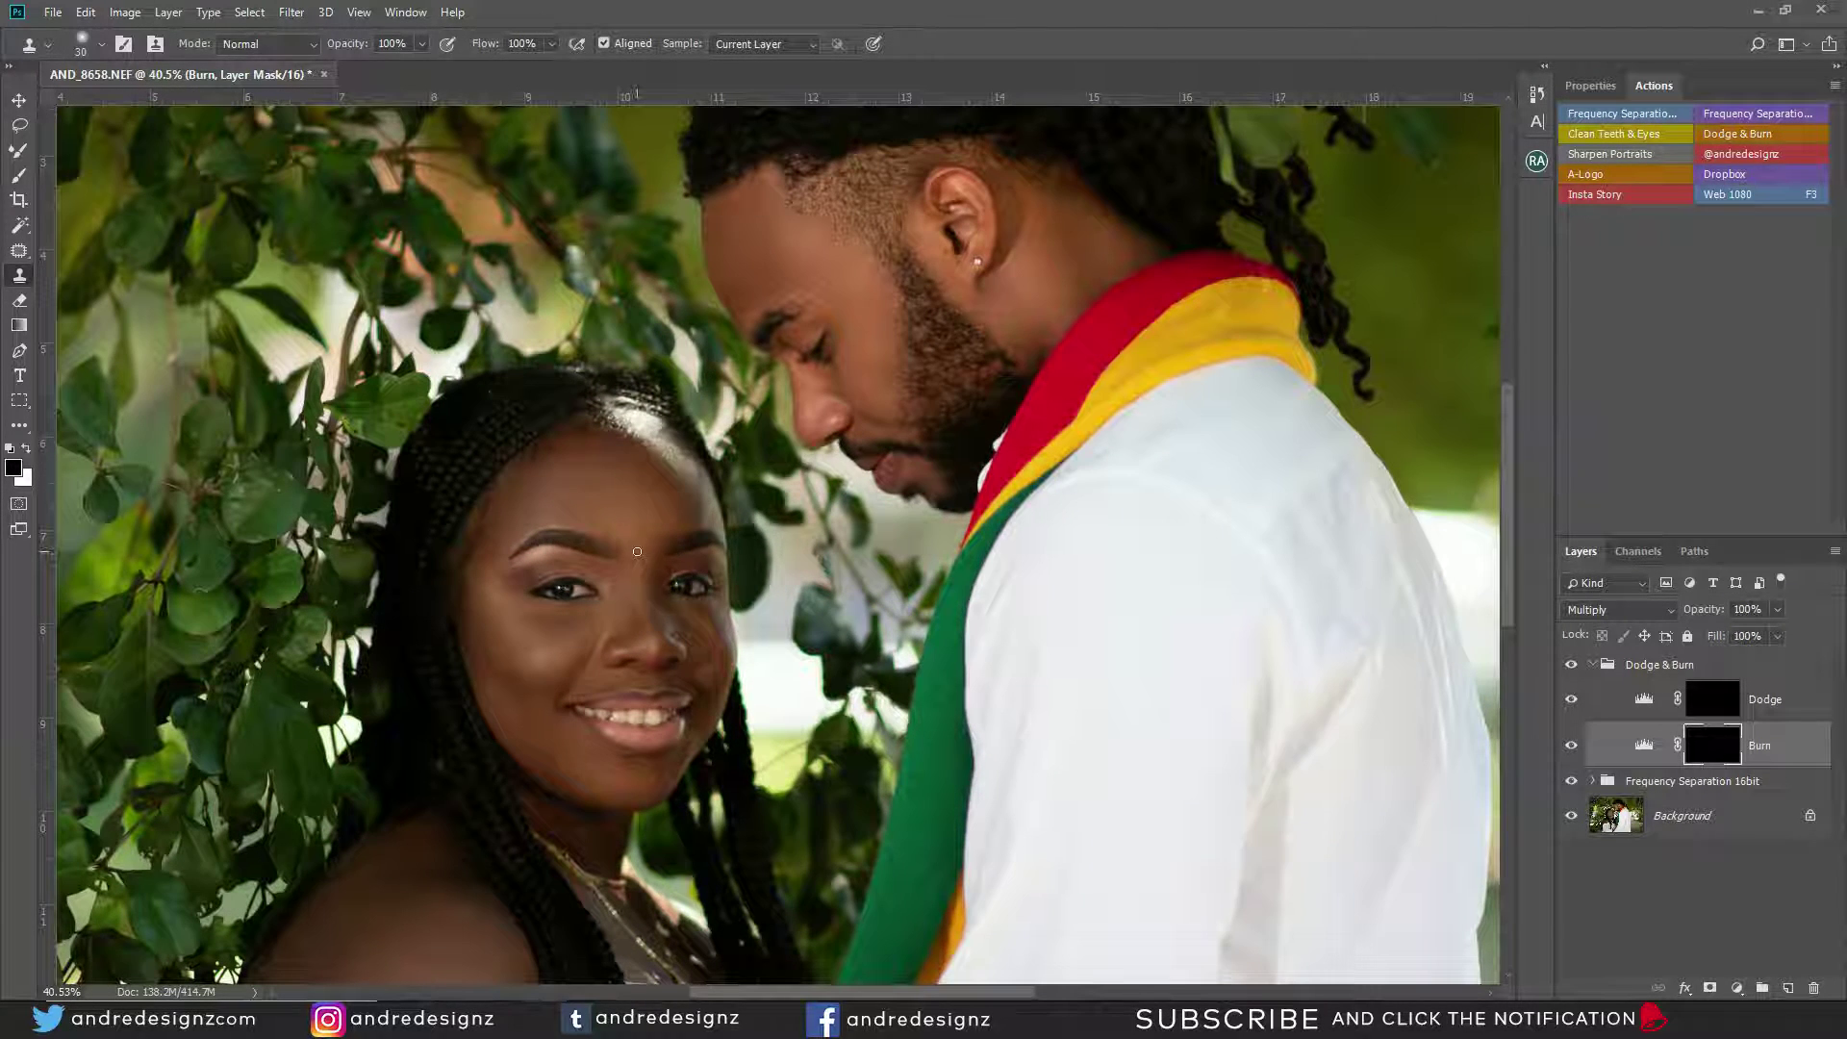
# Set up a Soft Round brush with 1% flow and a 70 px size for painting on the Burn mask.
pyautogui.press('b')
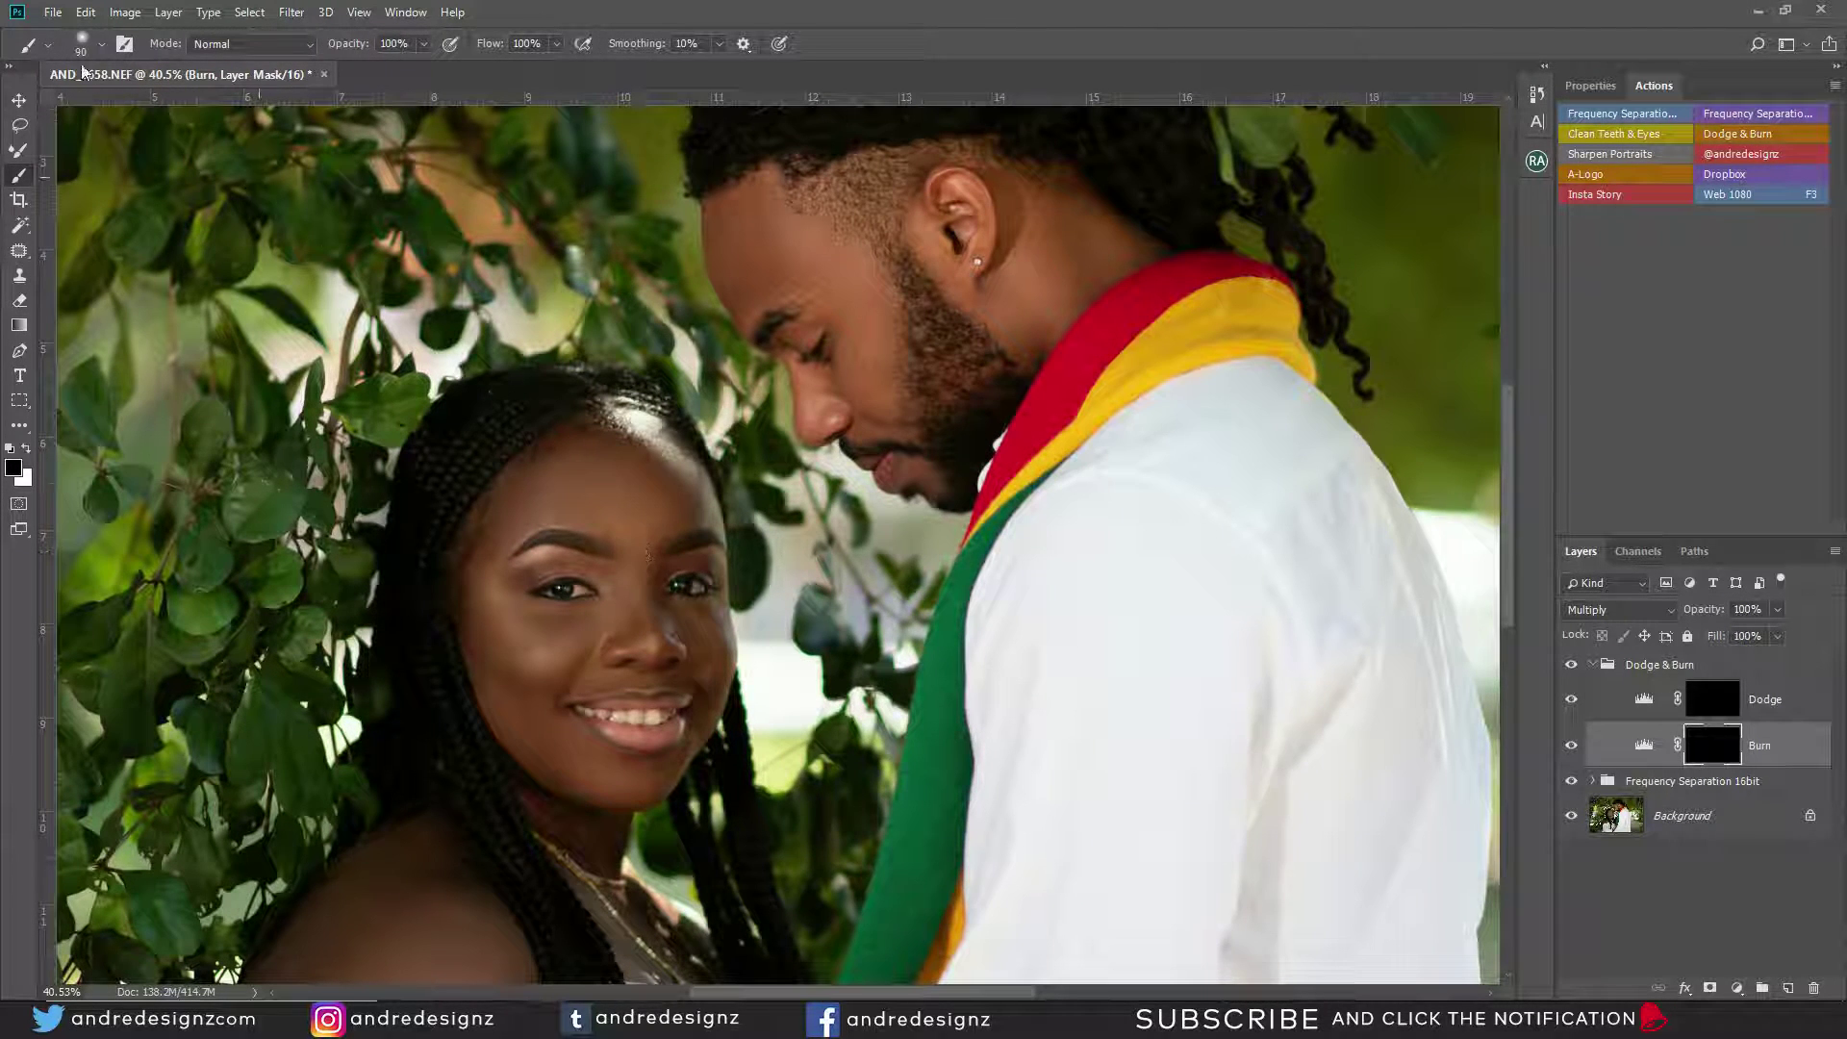
pyautogui.click(101, 45)
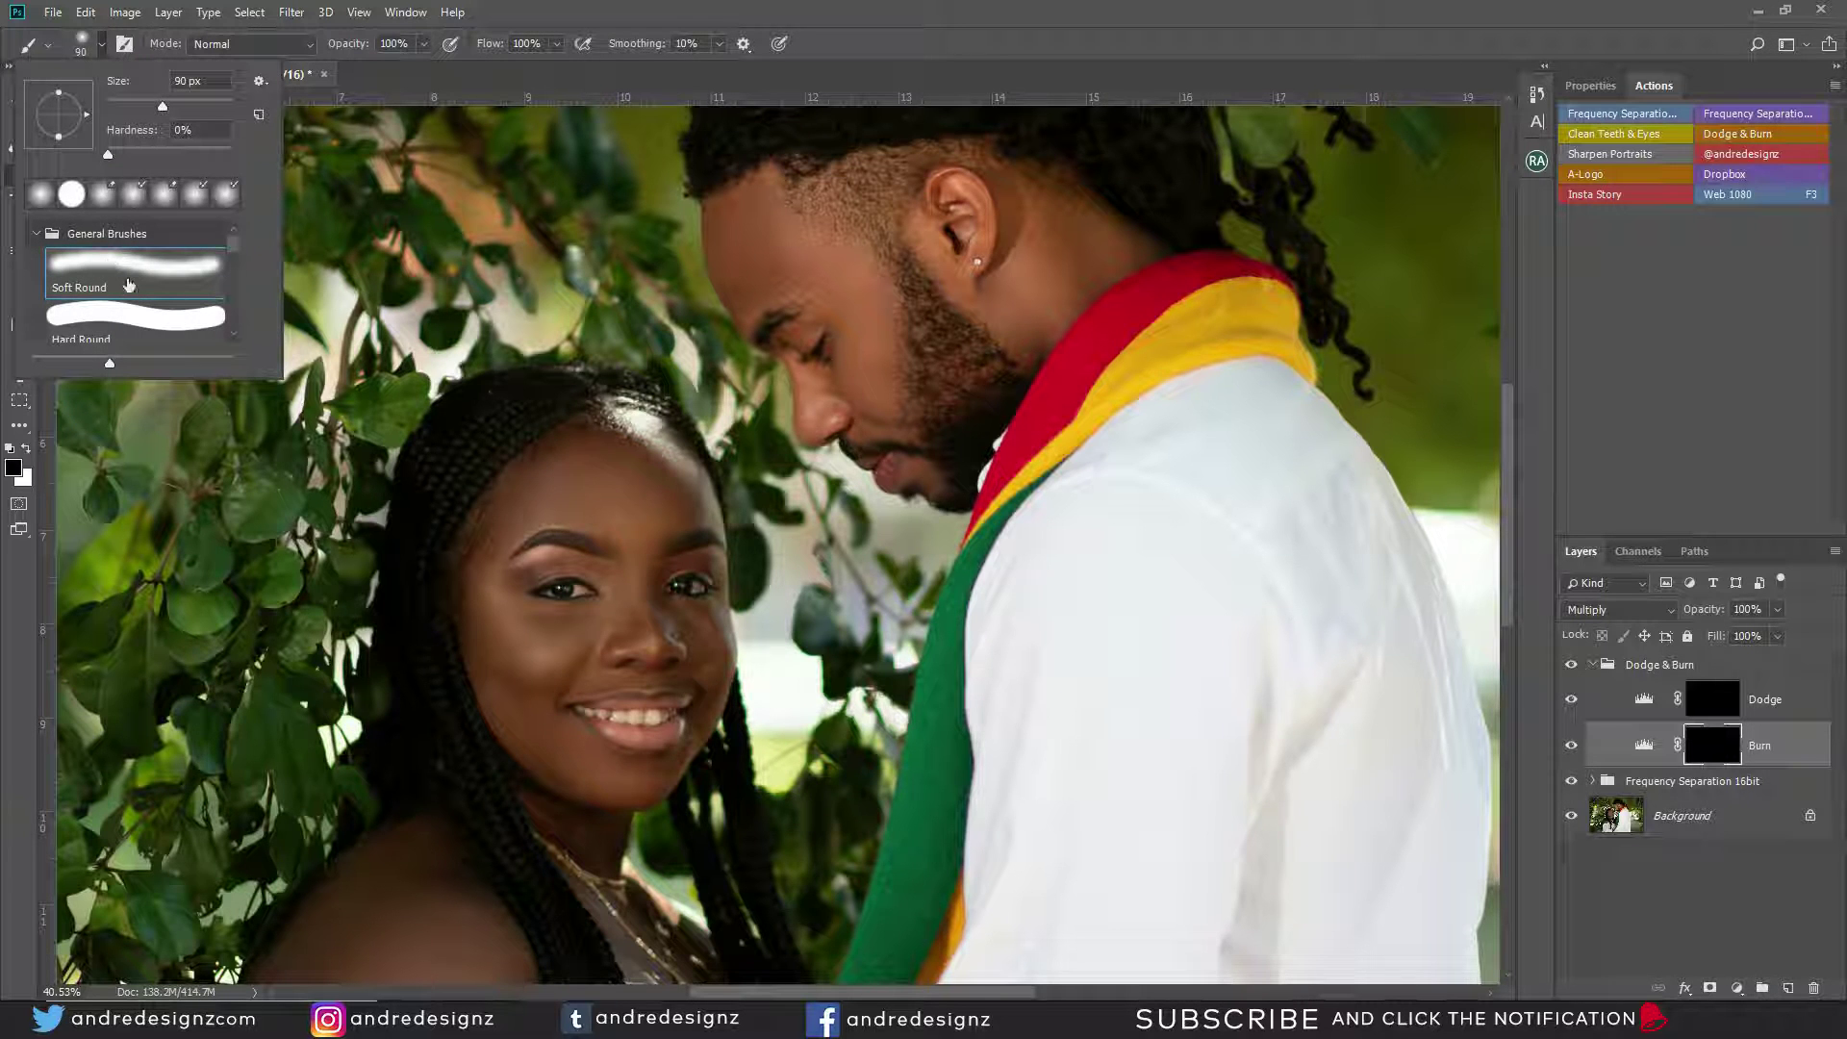
pyautogui.moveTo(237, 247)
pyautogui.mouseDown()
pyautogui.moveTo(249, 327)
pyautogui.moveTo(246, 199)
pyautogui.mouseUp()
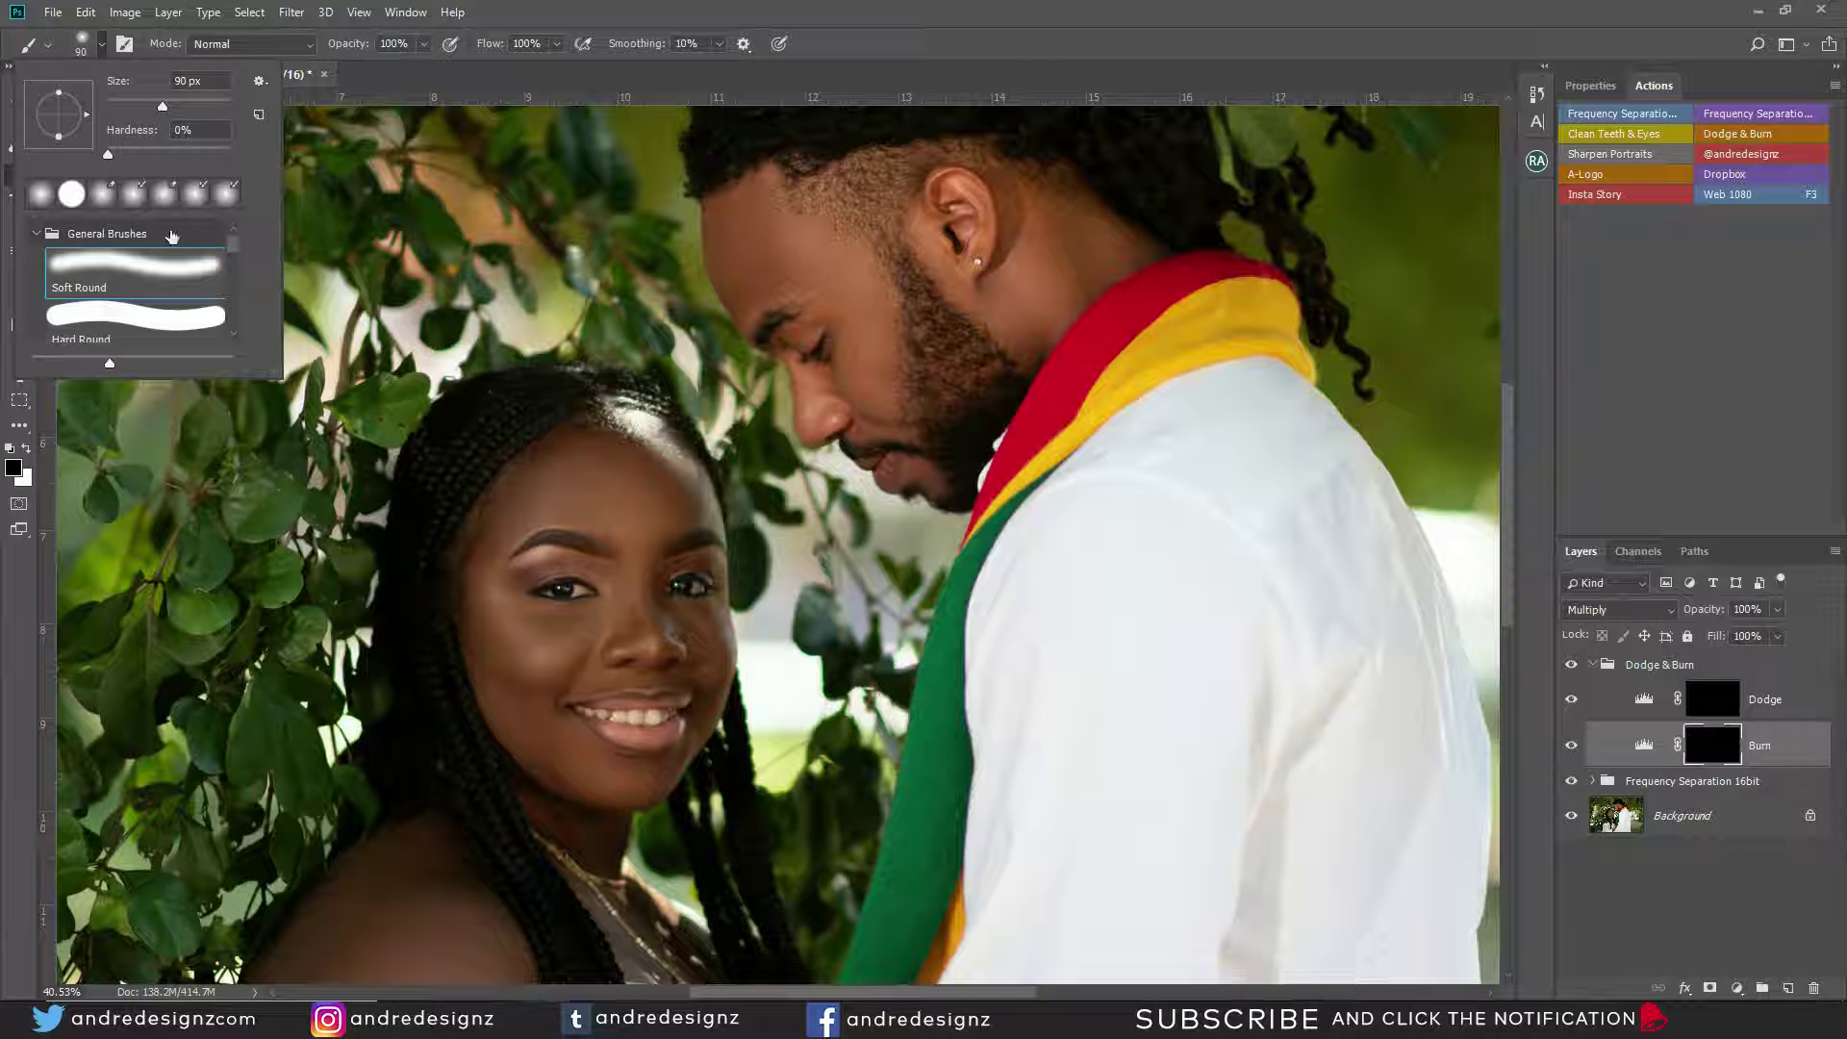
pyautogui.click(412, 83)
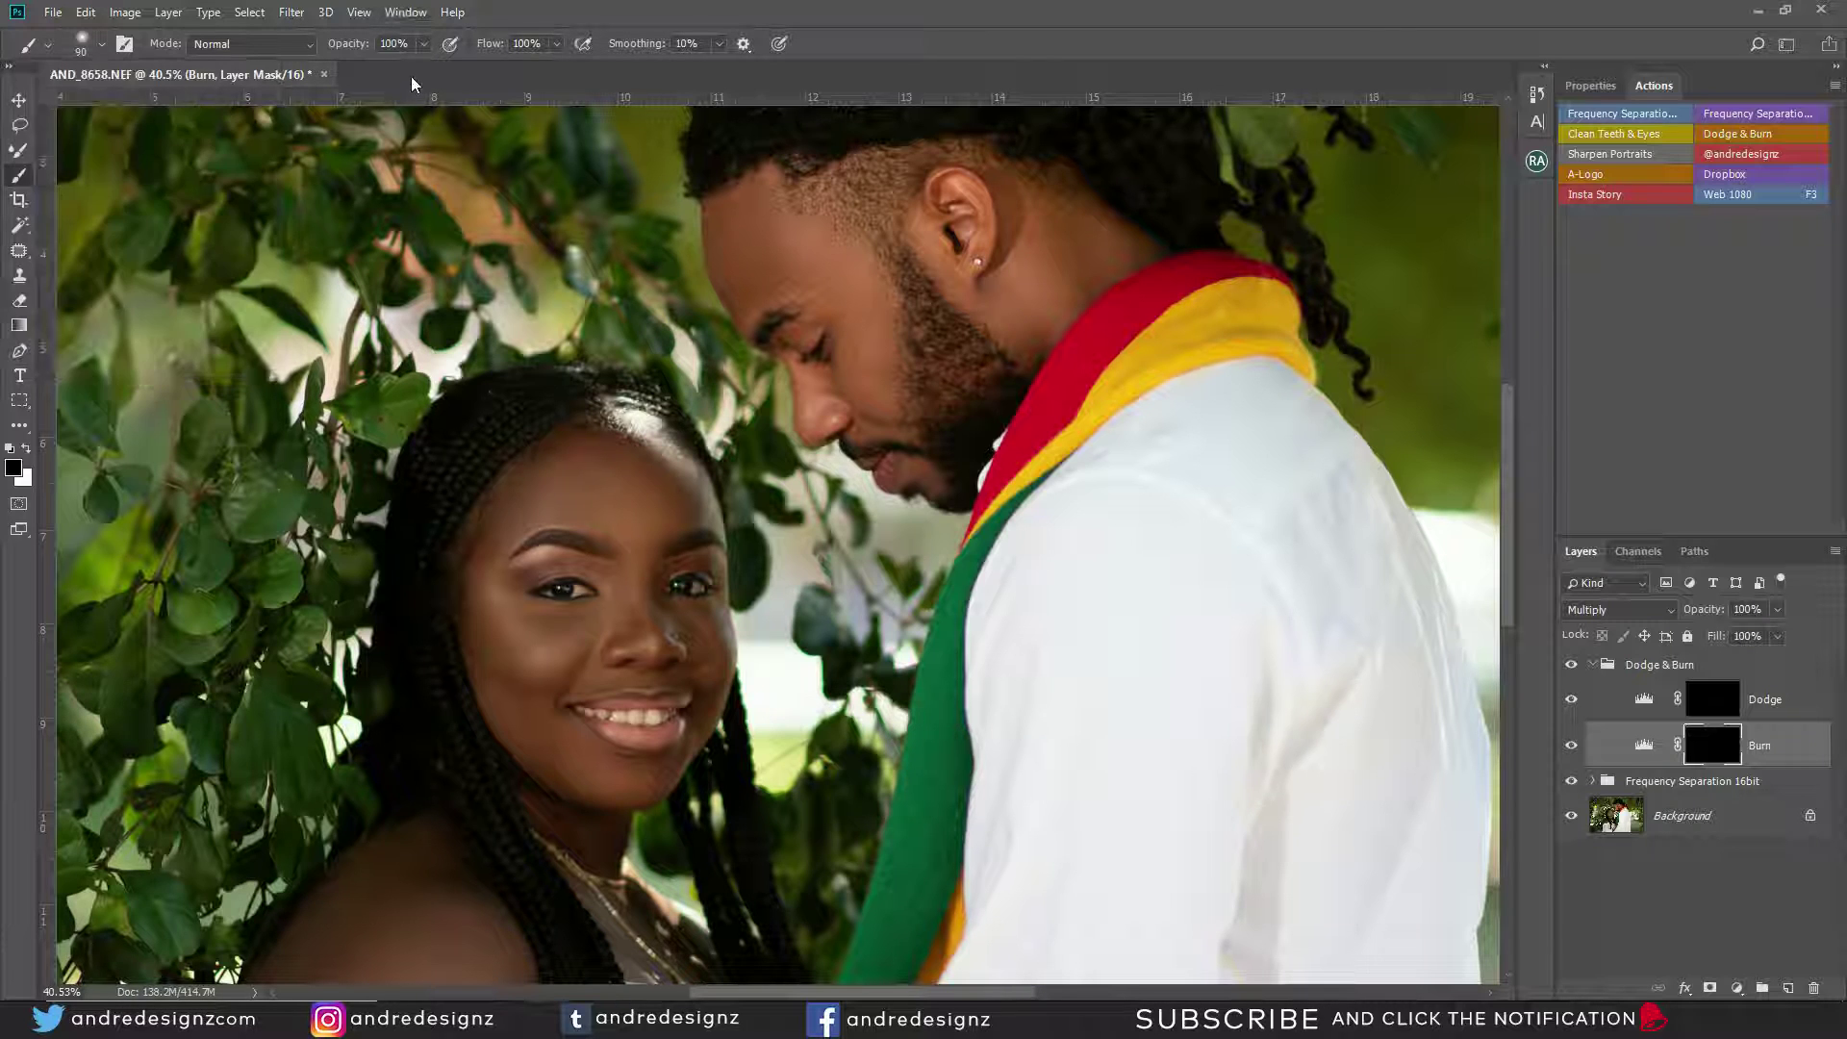
pyautogui.click(556, 44)
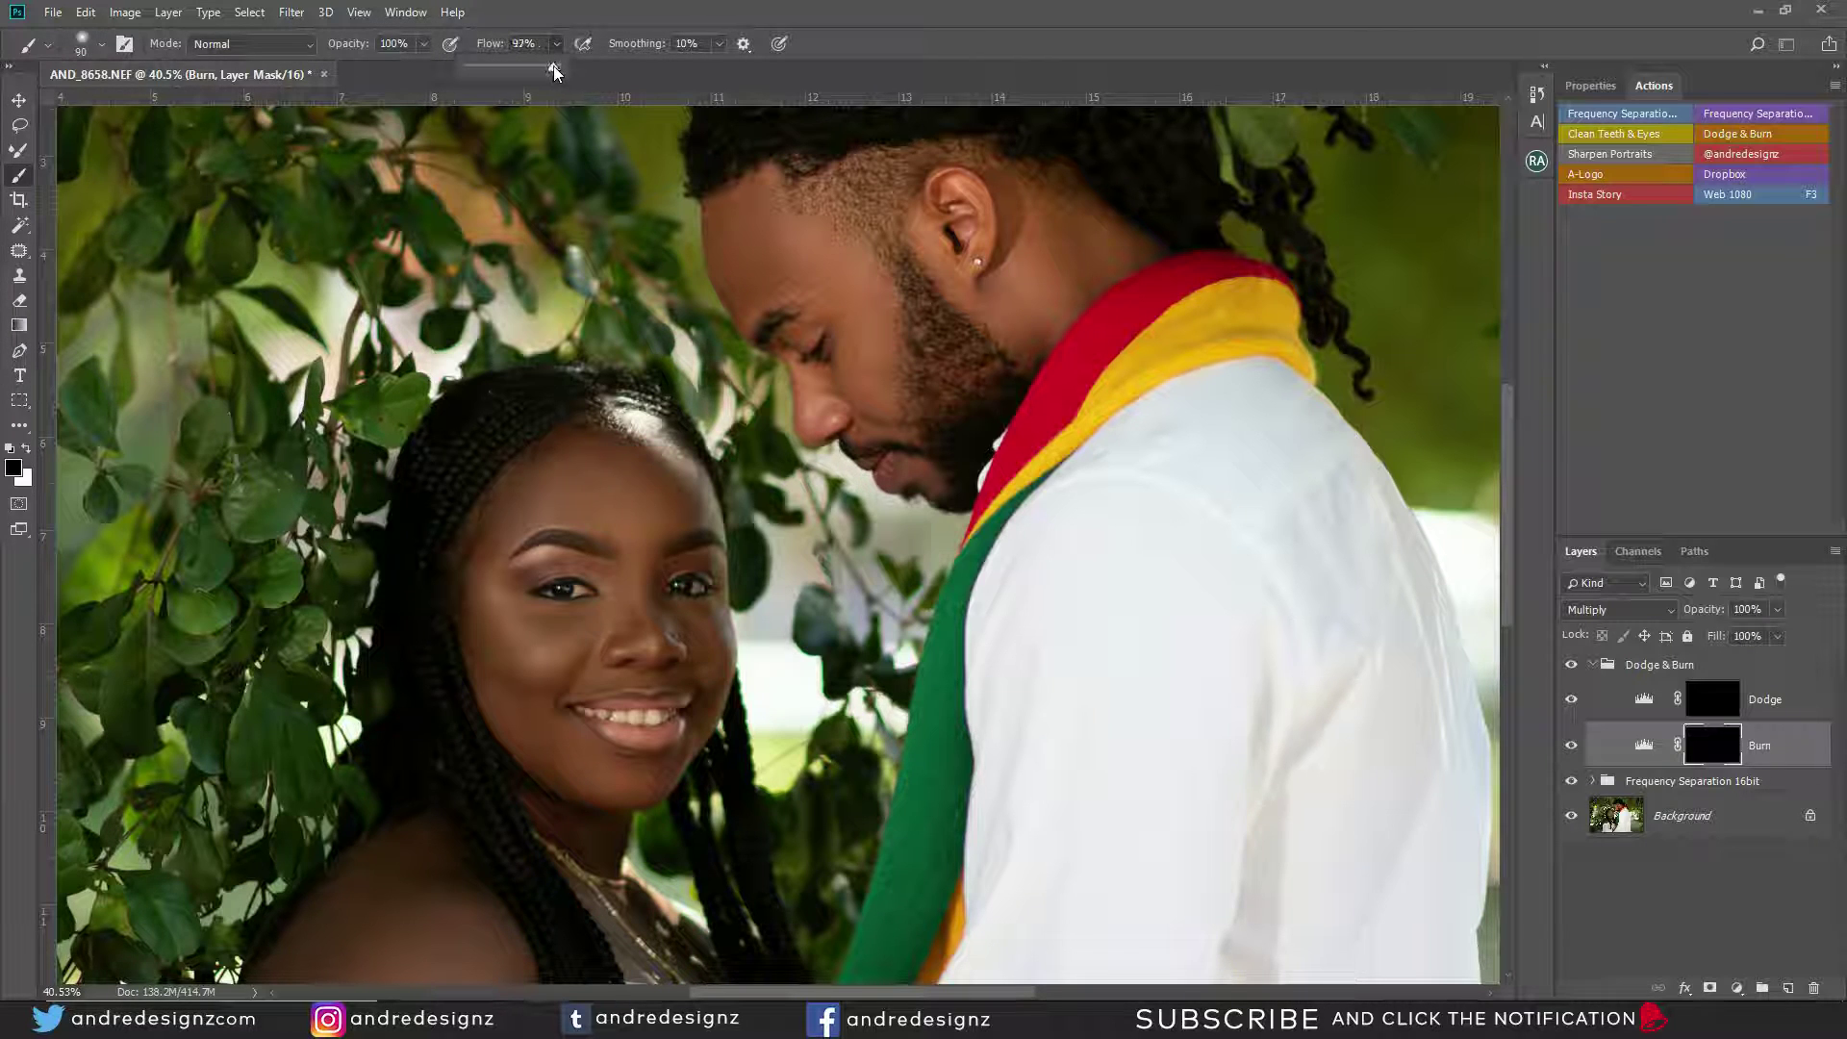
pyautogui.moveTo(500, 77); pyautogui.dragTo(422, 100)
pyautogui.moveTo(490, 447); pyautogui.dragTo(439, 217)
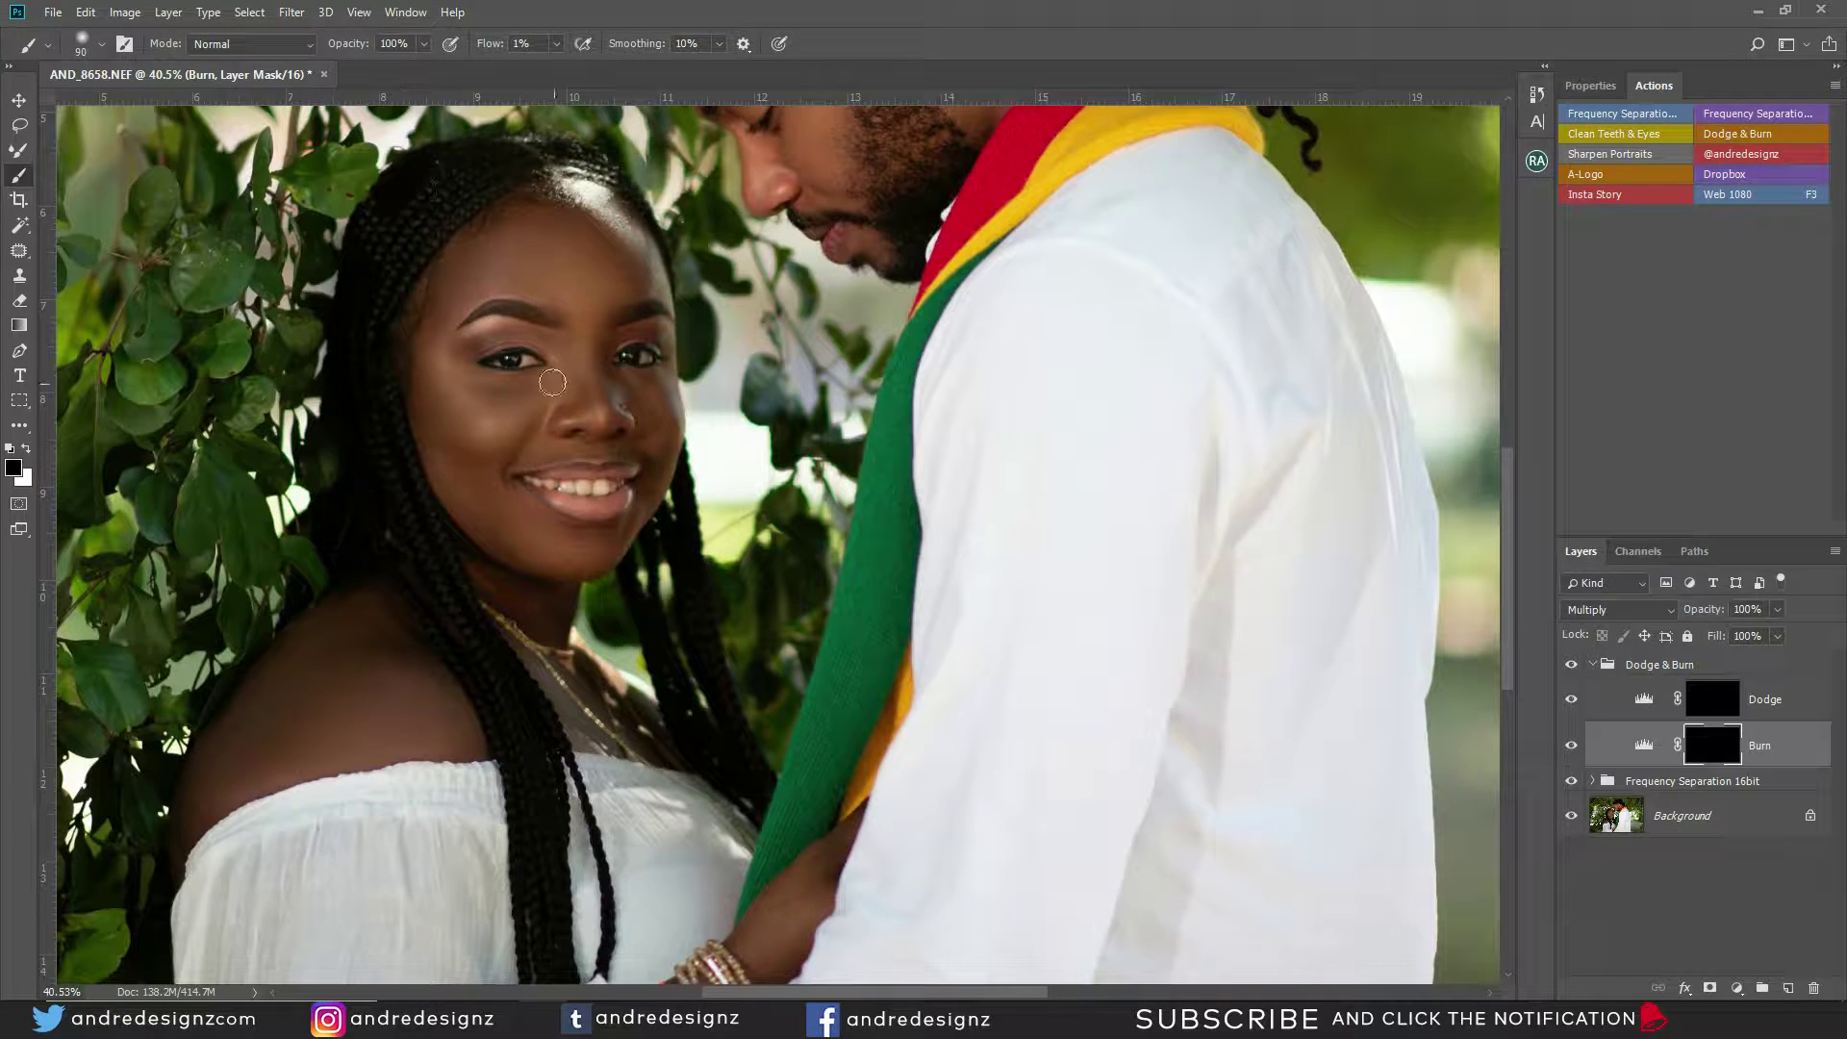
pyautogui.press('[')
pyautogui.press('[')
# Compare the photo with the Burn layer shown and hidden.
pyautogui.click(1571, 746)
pyautogui.click(1571, 745)
pyautogui.click(1571, 745)
pyautogui.click(1572, 746)
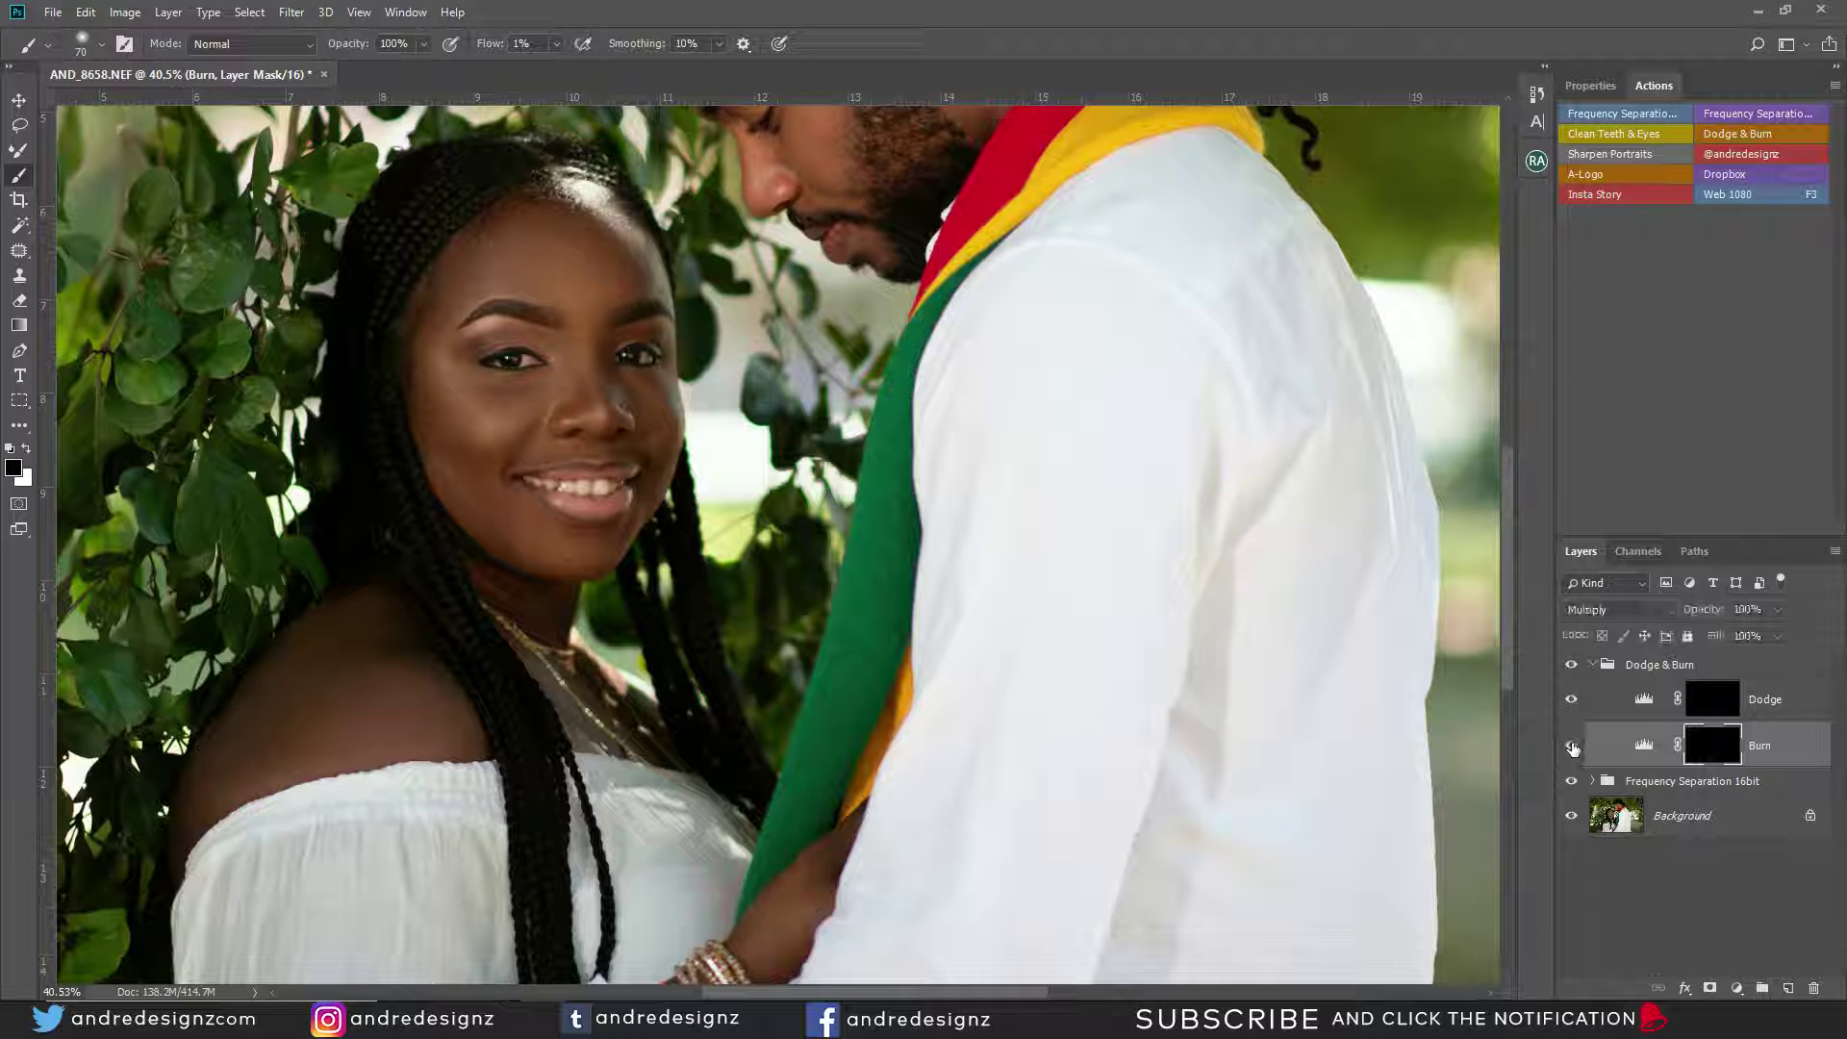
pyautogui.click(1571, 746)
pyautogui.click(1571, 746)
pyautogui.click(1573, 748)
pyautogui.click(1572, 745)
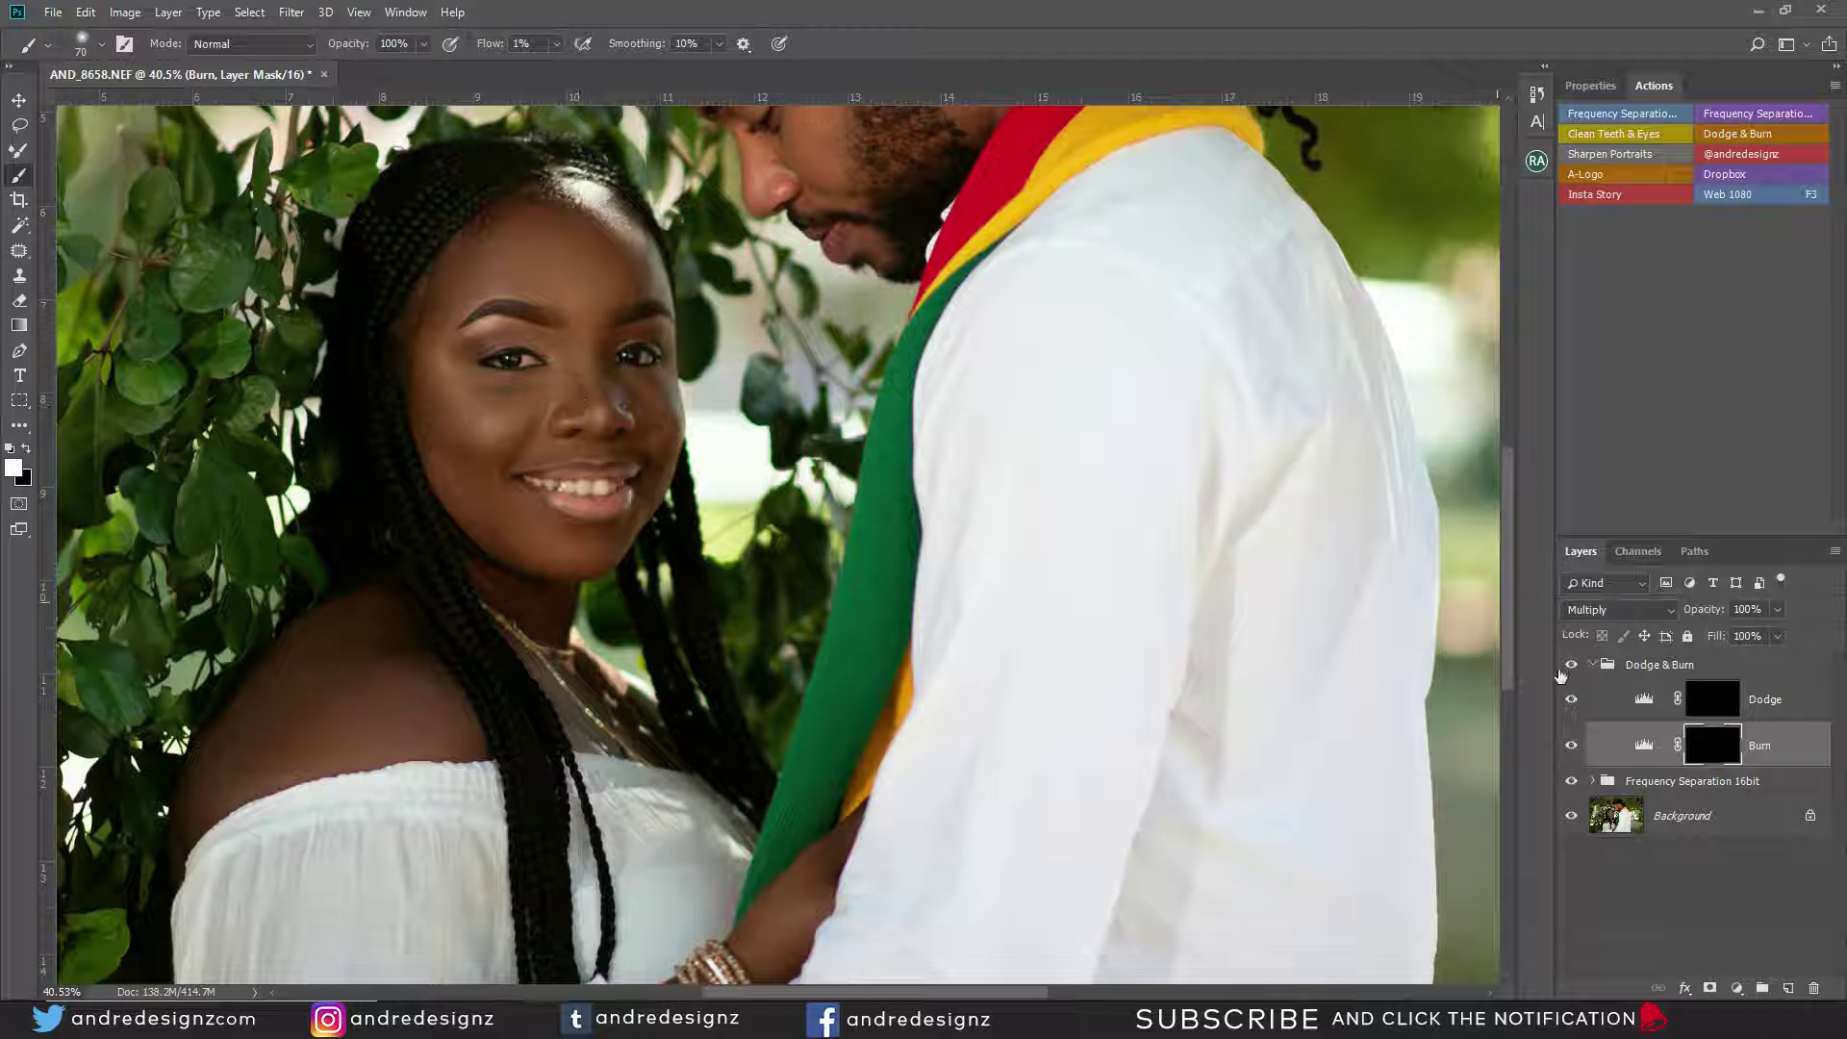
pyautogui.click(1570, 747)
# Enlarge the brush to 175 px and paint white on the Burn mask to deepen shadows on the woman's skin.
pyautogui.press(']')
pyautogui.press(']')
pyautogui.press(']')
pyautogui.press(']')
pyautogui.press('[')
pyautogui.press(']')
pyautogui.press(']')
pyautogui.press(']')
pyautogui.moveTo(423, 667); pyautogui.dragTo(566, 439)
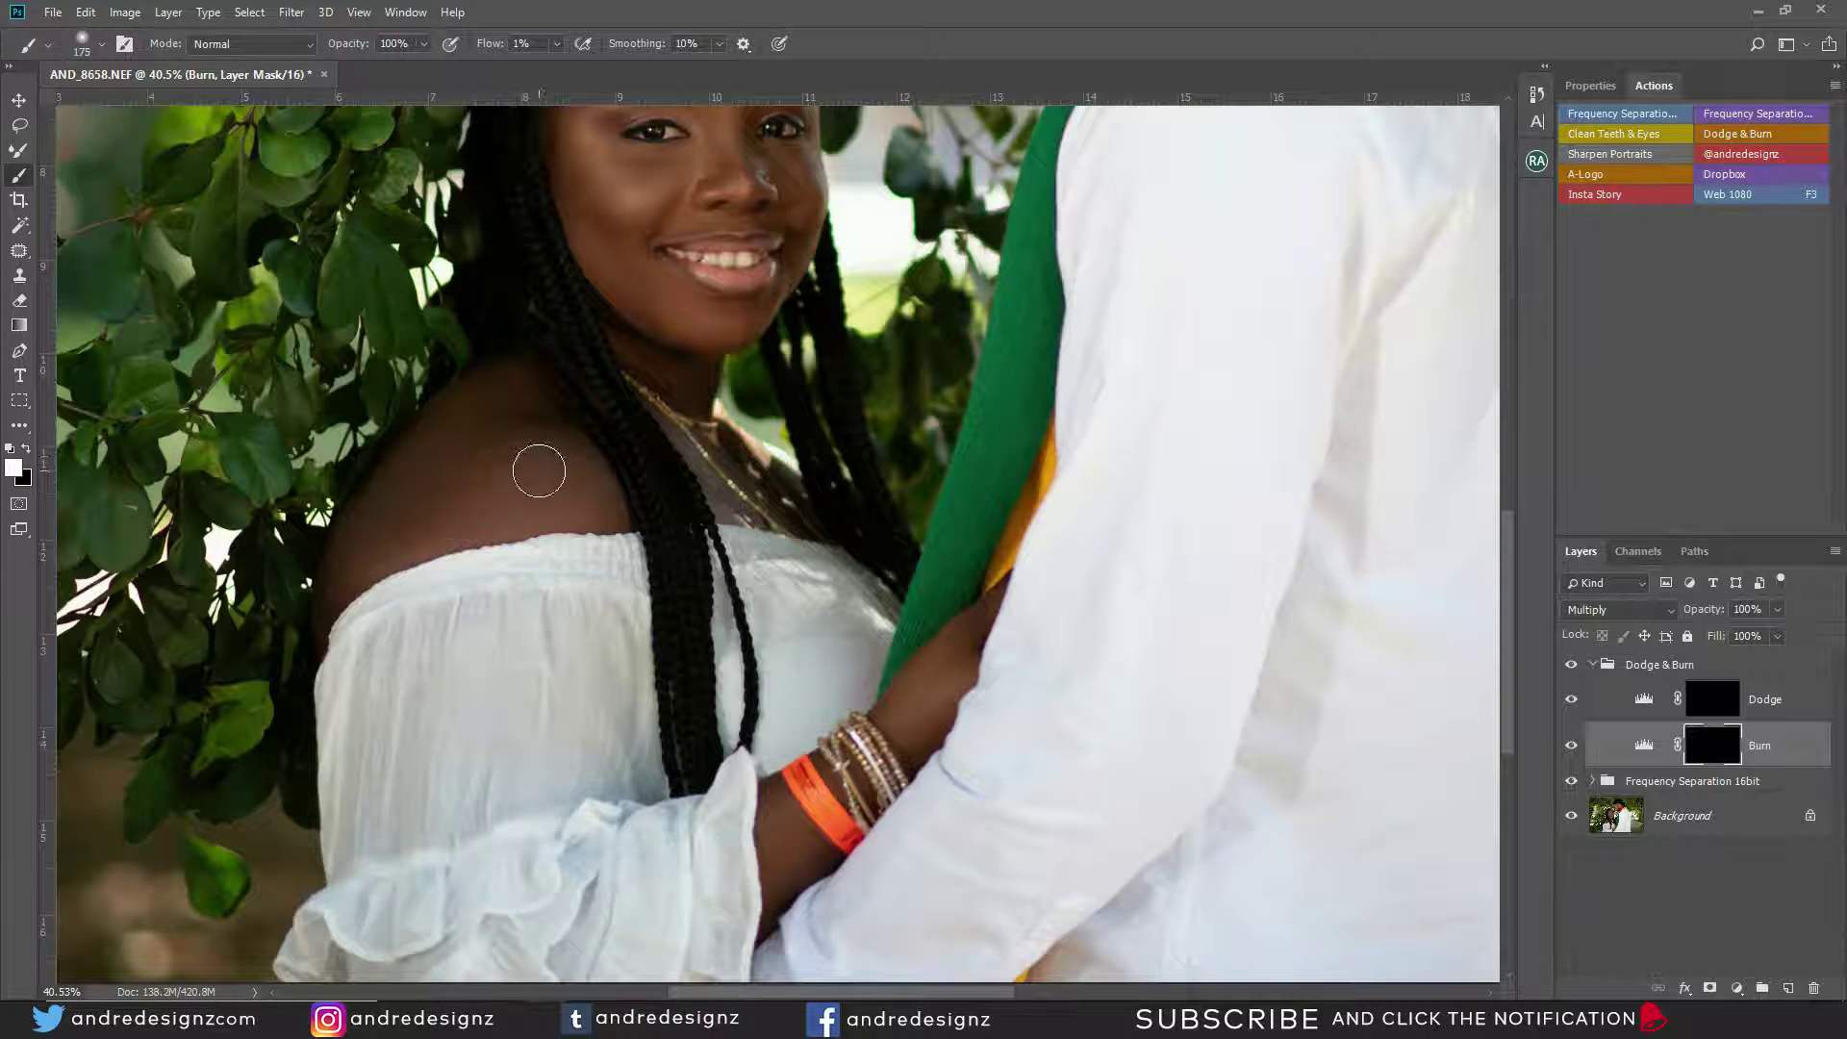
pyautogui.moveTo(872, 340); pyautogui.dragTo(759, 675)
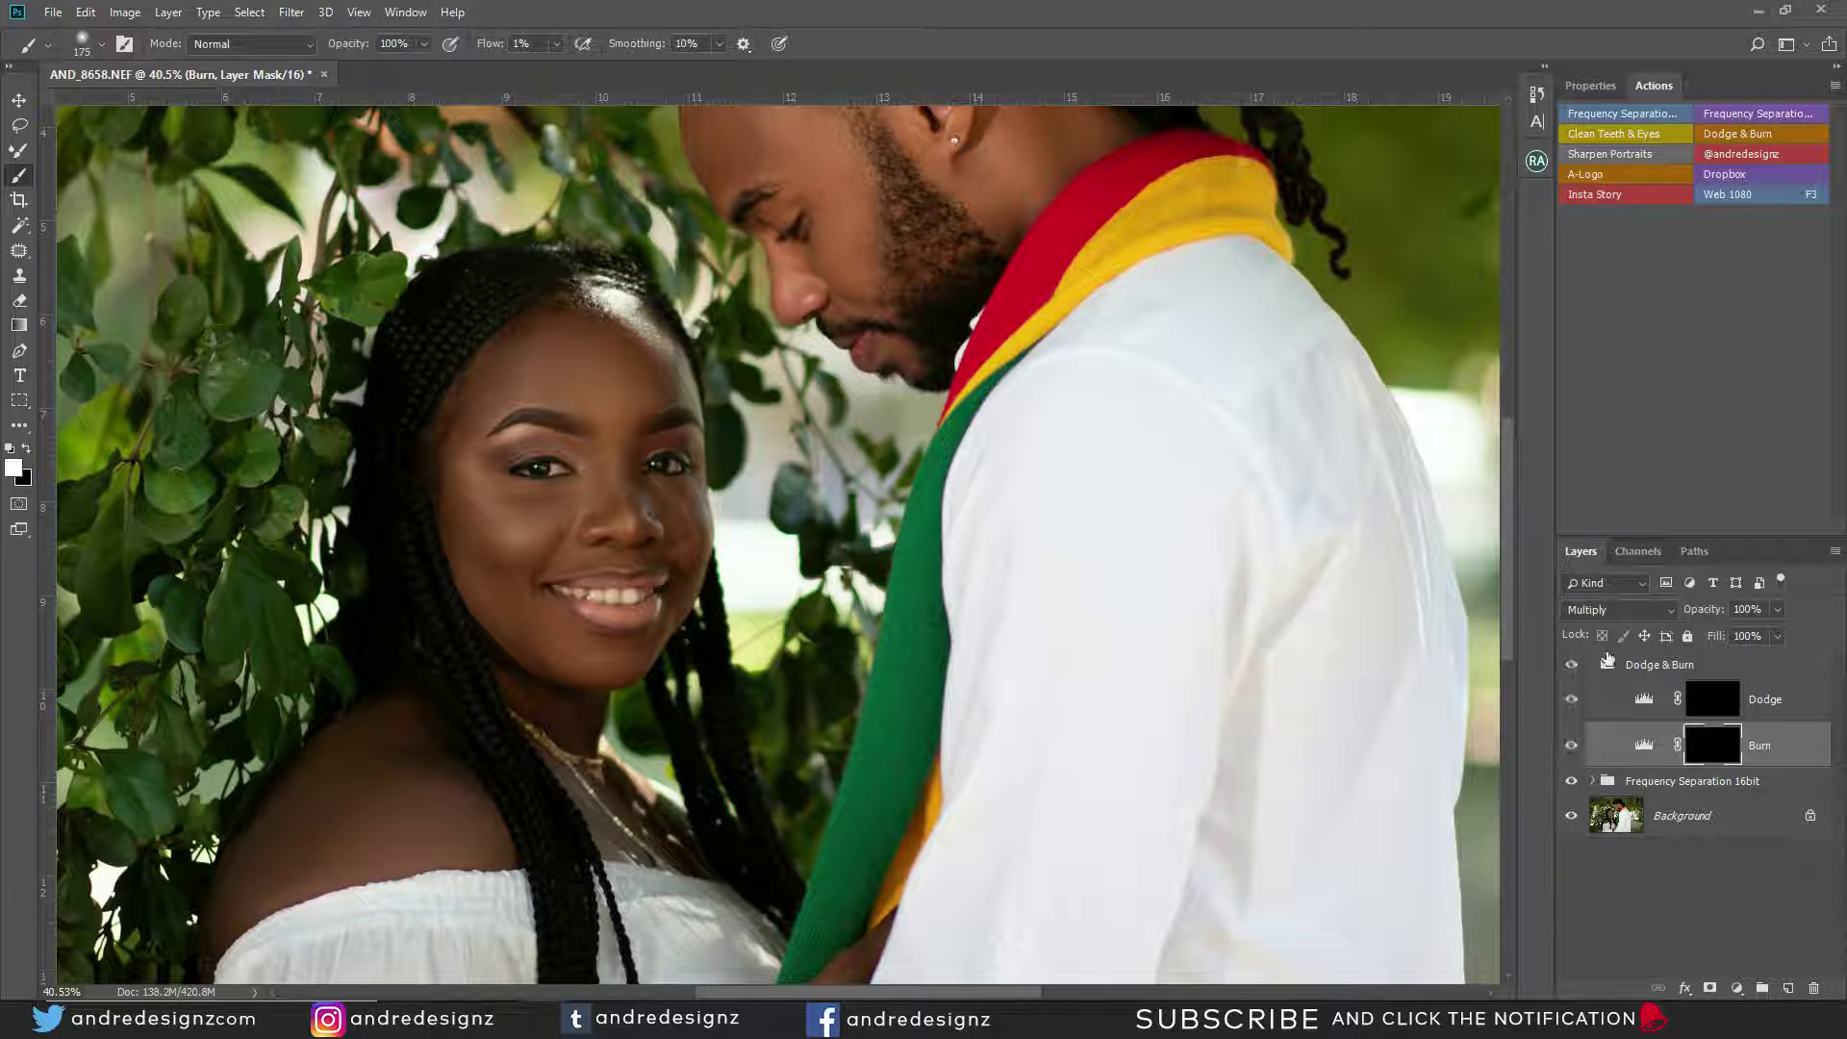
# Target the Dodge mask, adjust the brush size, and brighten the skin below both of the woman's eyes.
pyautogui.click(1717, 698)
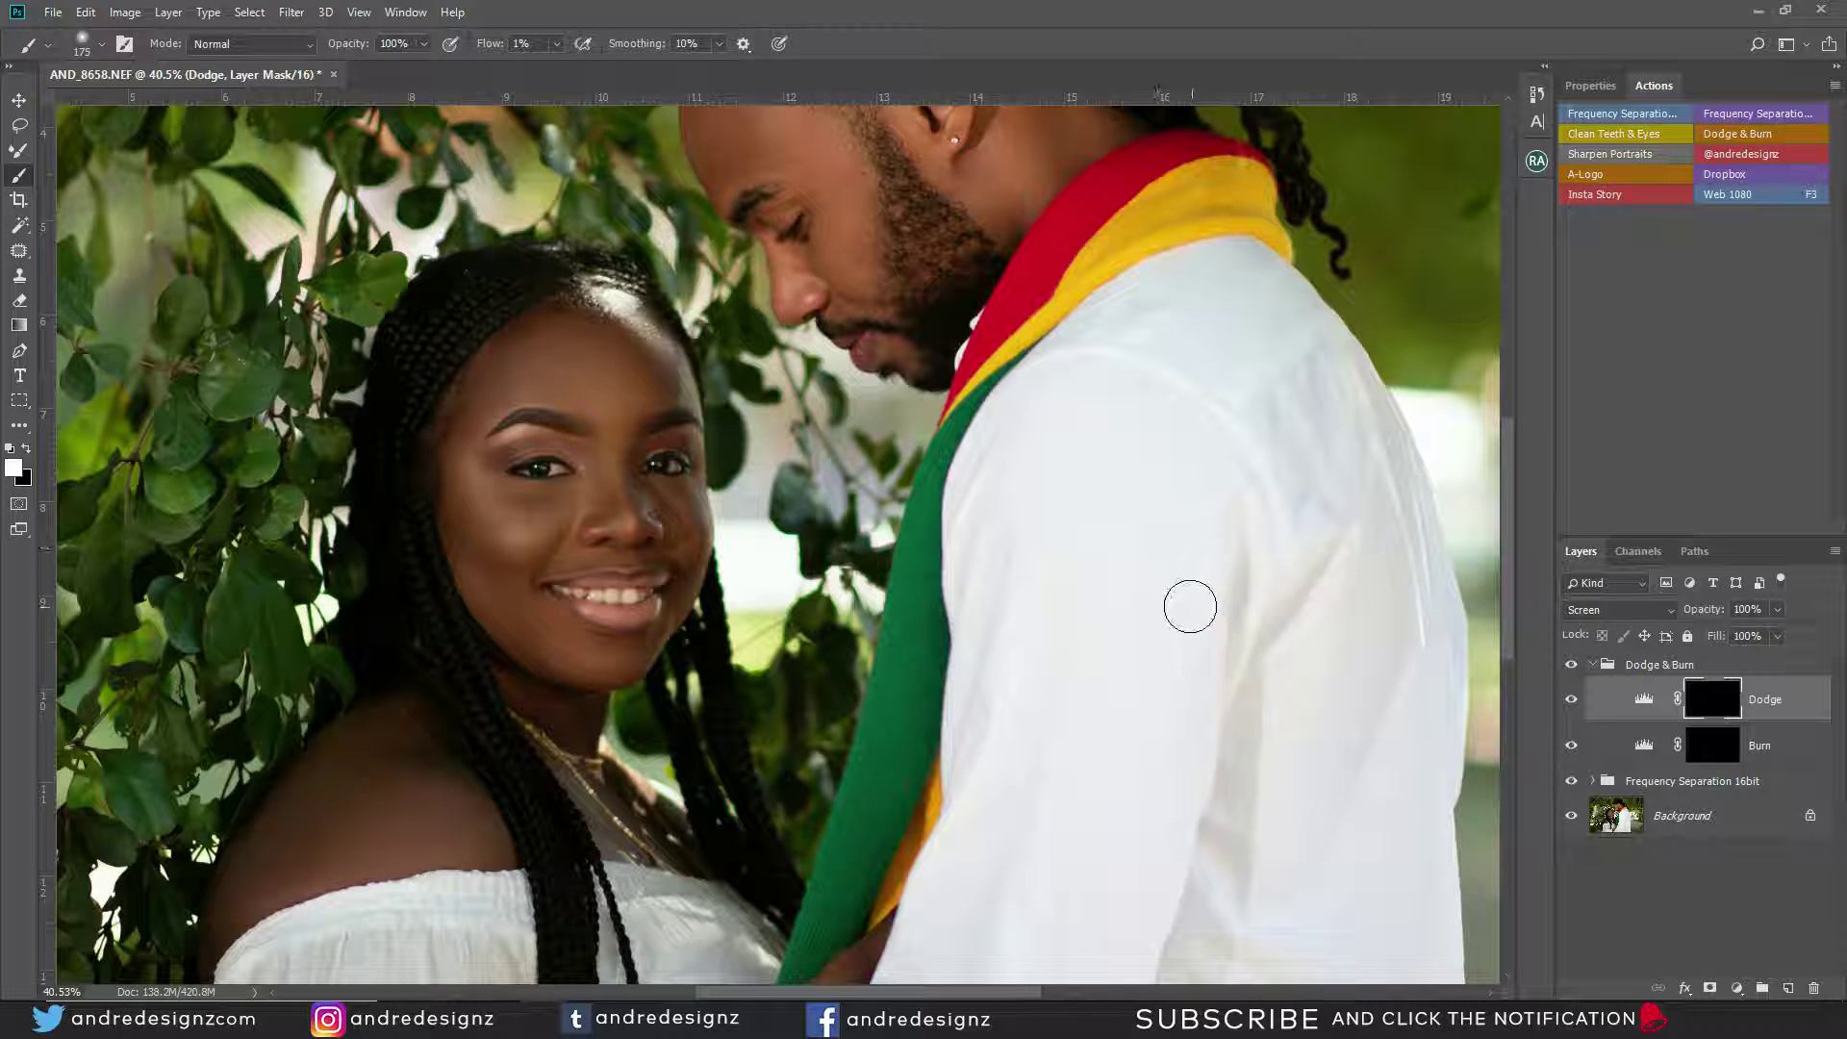
pyautogui.press('[')
pyautogui.press('[')
pyautogui.press('[')
pyautogui.press('[')
pyautogui.press('[')
pyautogui.press('[')
pyautogui.press('[')
pyautogui.press('[')
pyautogui.press('[')
pyautogui.press('[')
pyautogui.press(']')
pyautogui.press(']')
pyautogui.press(']')
pyautogui.press(']')
pyautogui.press(']')
pyautogui.moveTo(523, 498)
pyautogui.mouseDown()
pyautogui.moveTo(533, 508)
pyautogui.moveTo(505, 496)
pyautogui.moveTo(546, 497)
pyautogui.moveTo(539, 512)
pyautogui.mouseUp()
pyautogui.moveTo(686, 502); pyautogui.dragTo(691, 510)
# Resize the brush and dodge the woman's chin and the lower part of her cheek.
pyautogui.press(']')
pyautogui.press(']')
pyautogui.press(']')
pyautogui.press('[')
pyautogui.press('[')
pyautogui.press('[')
pyautogui.press('[')
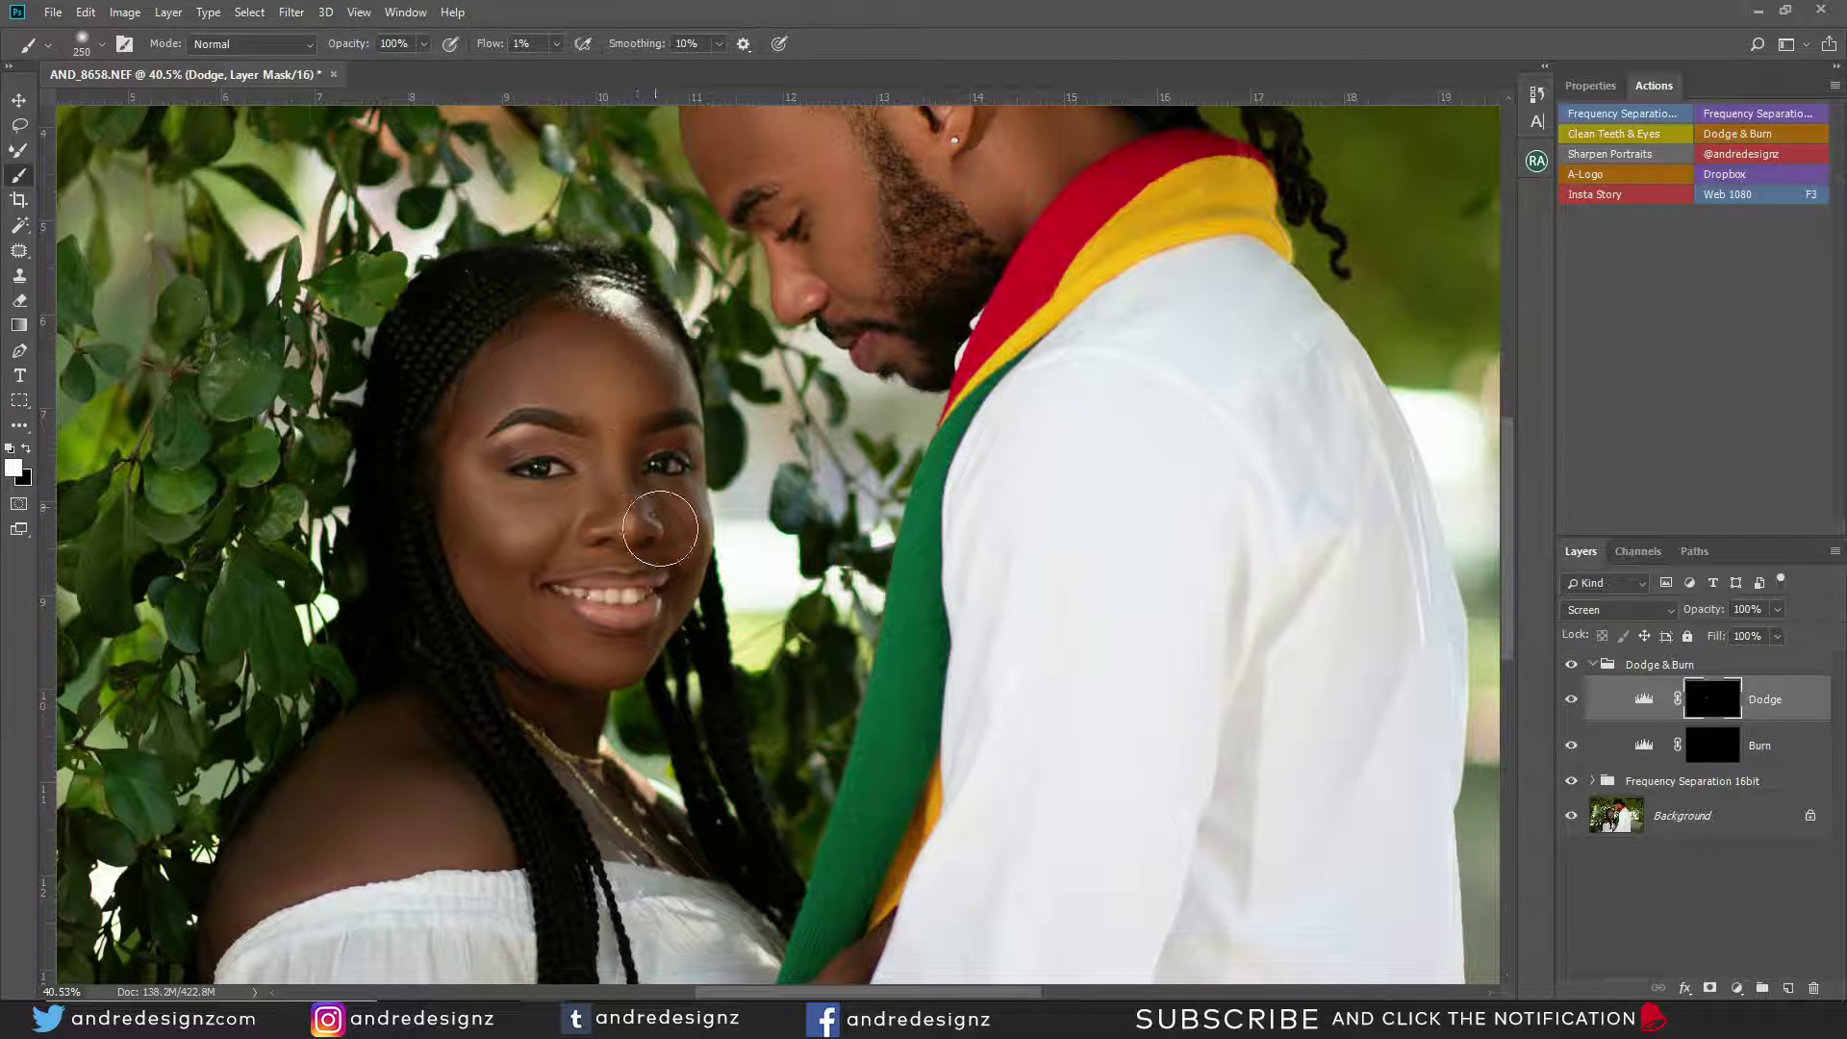
pyautogui.moveTo(615, 664); pyautogui.dragTo(592, 657)
pyautogui.moveTo(486, 613)
pyautogui.mouseDown()
pyautogui.moveTo(474, 587)
pyautogui.moveTo(515, 656)
pyautogui.moveTo(534, 654)
pyautogui.mouseUp()
# Dodge the highlight on the woman's shoulder with a larger brush, and compare the photo with and without the Dodge & Burn group.
pyautogui.press(']')
pyautogui.press(']')
pyautogui.press(']')
pyautogui.press(']')
pyautogui.moveTo(398, 761)
pyautogui.mouseDown()
pyautogui.moveTo(400, 807)
pyautogui.moveTo(425, 806)
pyautogui.moveTo(336, 859)
pyautogui.moveTo(426, 830)
pyautogui.moveTo(410, 847)
pyautogui.moveTo(416, 828)
pyautogui.moveTo(356, 822)
pyautogui.moveTo(266, 879)
pyautogui.moveTo(374, 755)
pyautogui.moveTo(327, 805)
pyautogui.moveTo(347, 771)
pyautogui.moveTo(332, 797)
pyautogui.moveTo(395, 847)
pyautogui.moveTo(424, 817)
pyautogui.moveTo(370, 824)
pyautogui.mouseUp()
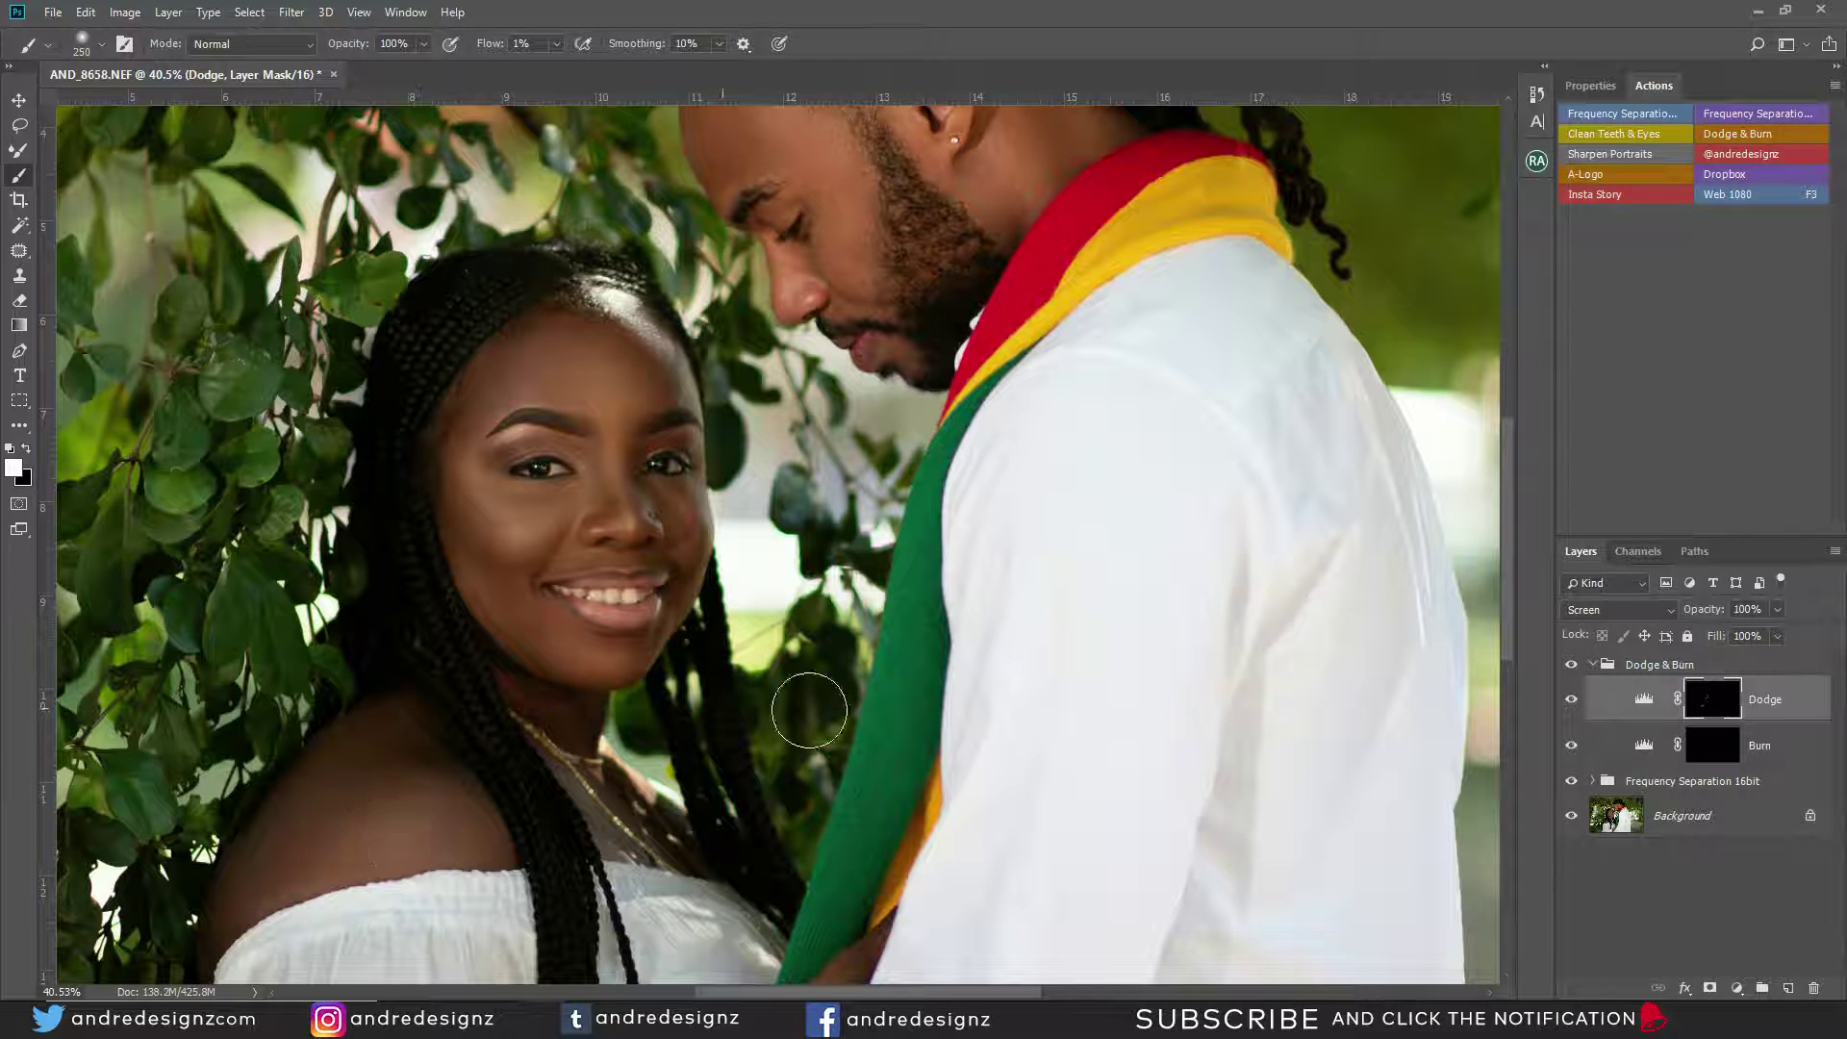
pyautogui.click(1572, 667)
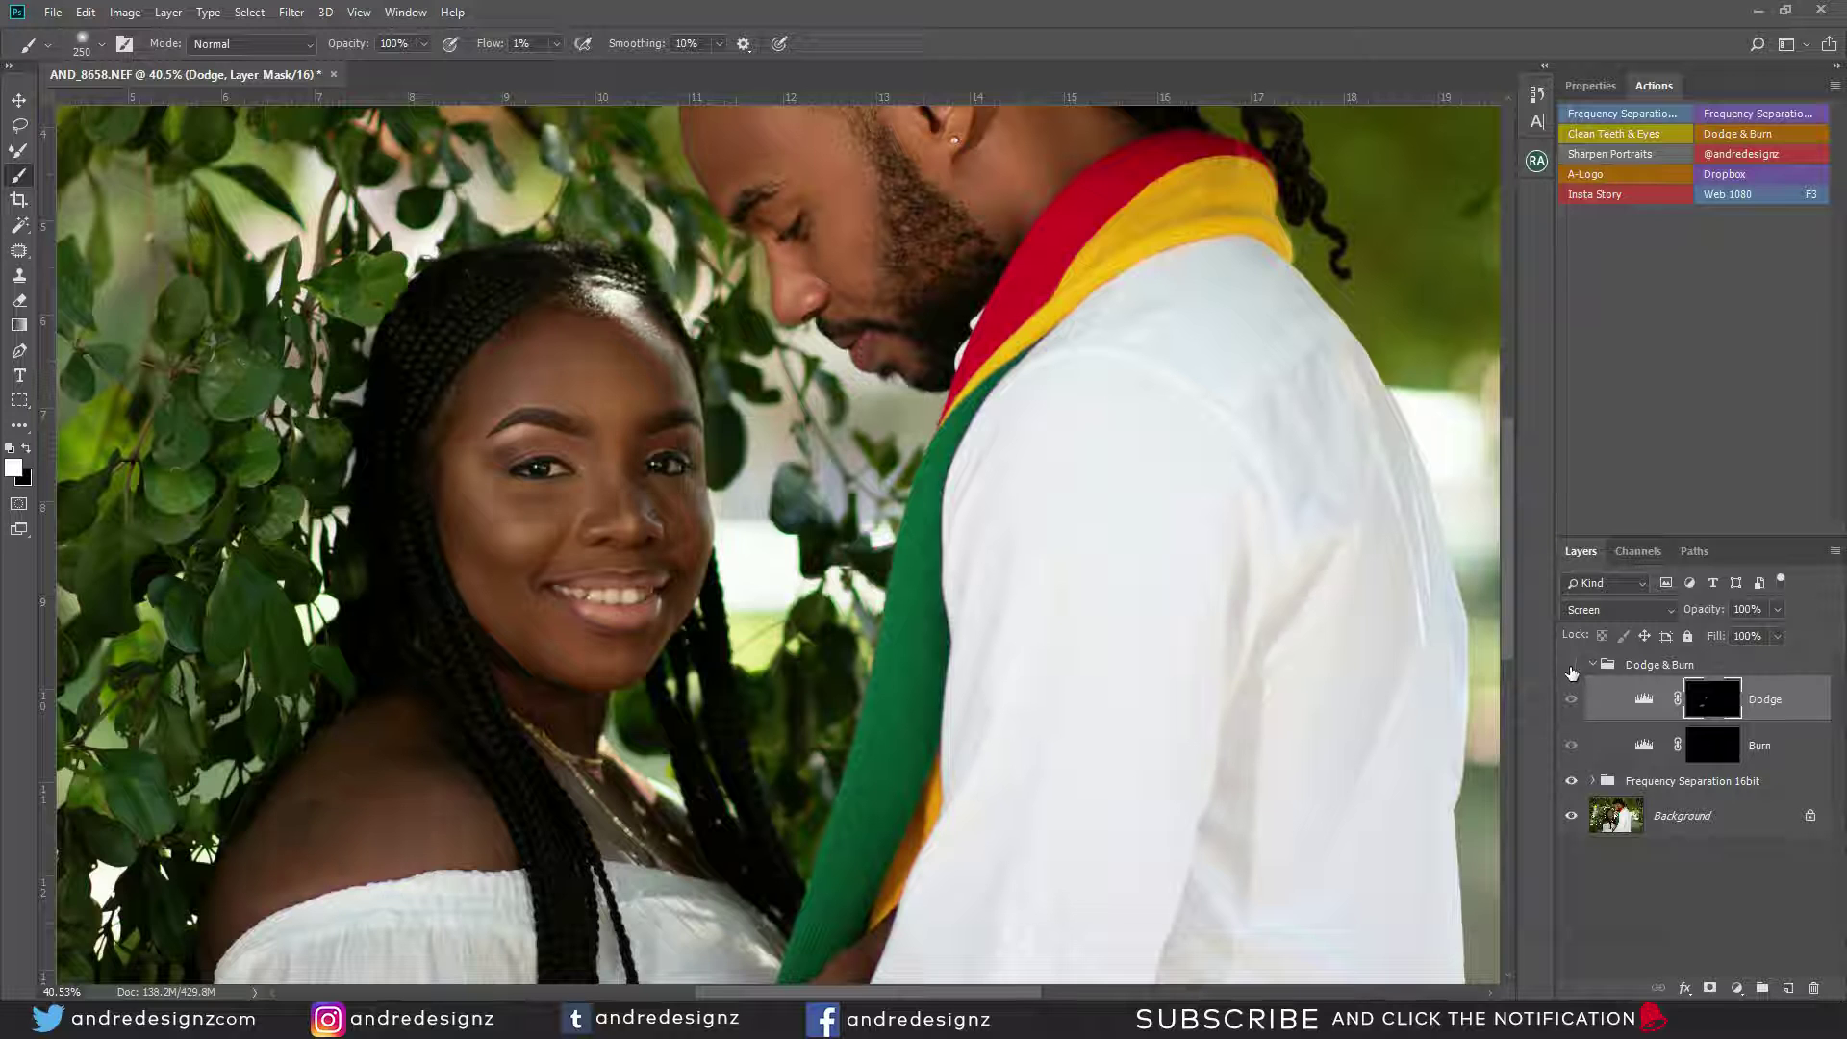
pyautogui.click(1572, 666)
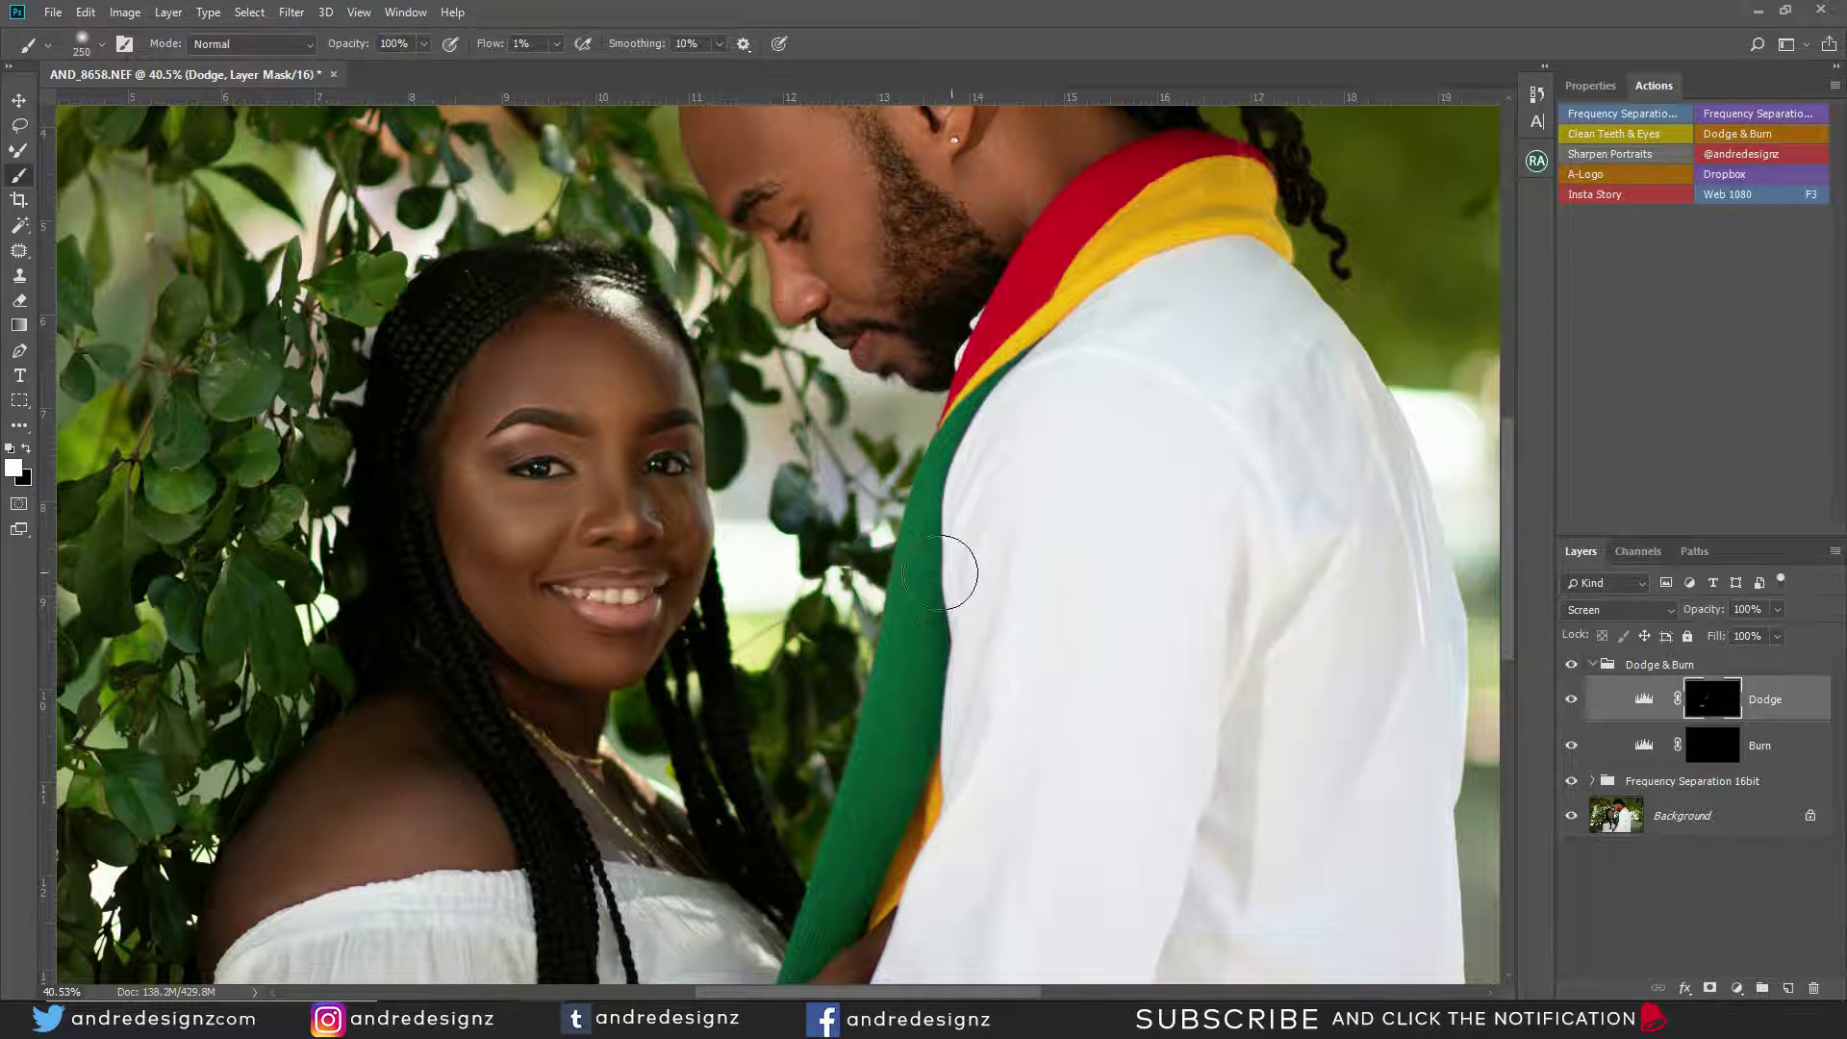
# Examine the woman's eyes, nose, cheeks and mouth up close and from a distance for remaining uneven skin.
pyautogui.scroll(8, 710, 524)
pyautogui.scroll(5, 703, 532)
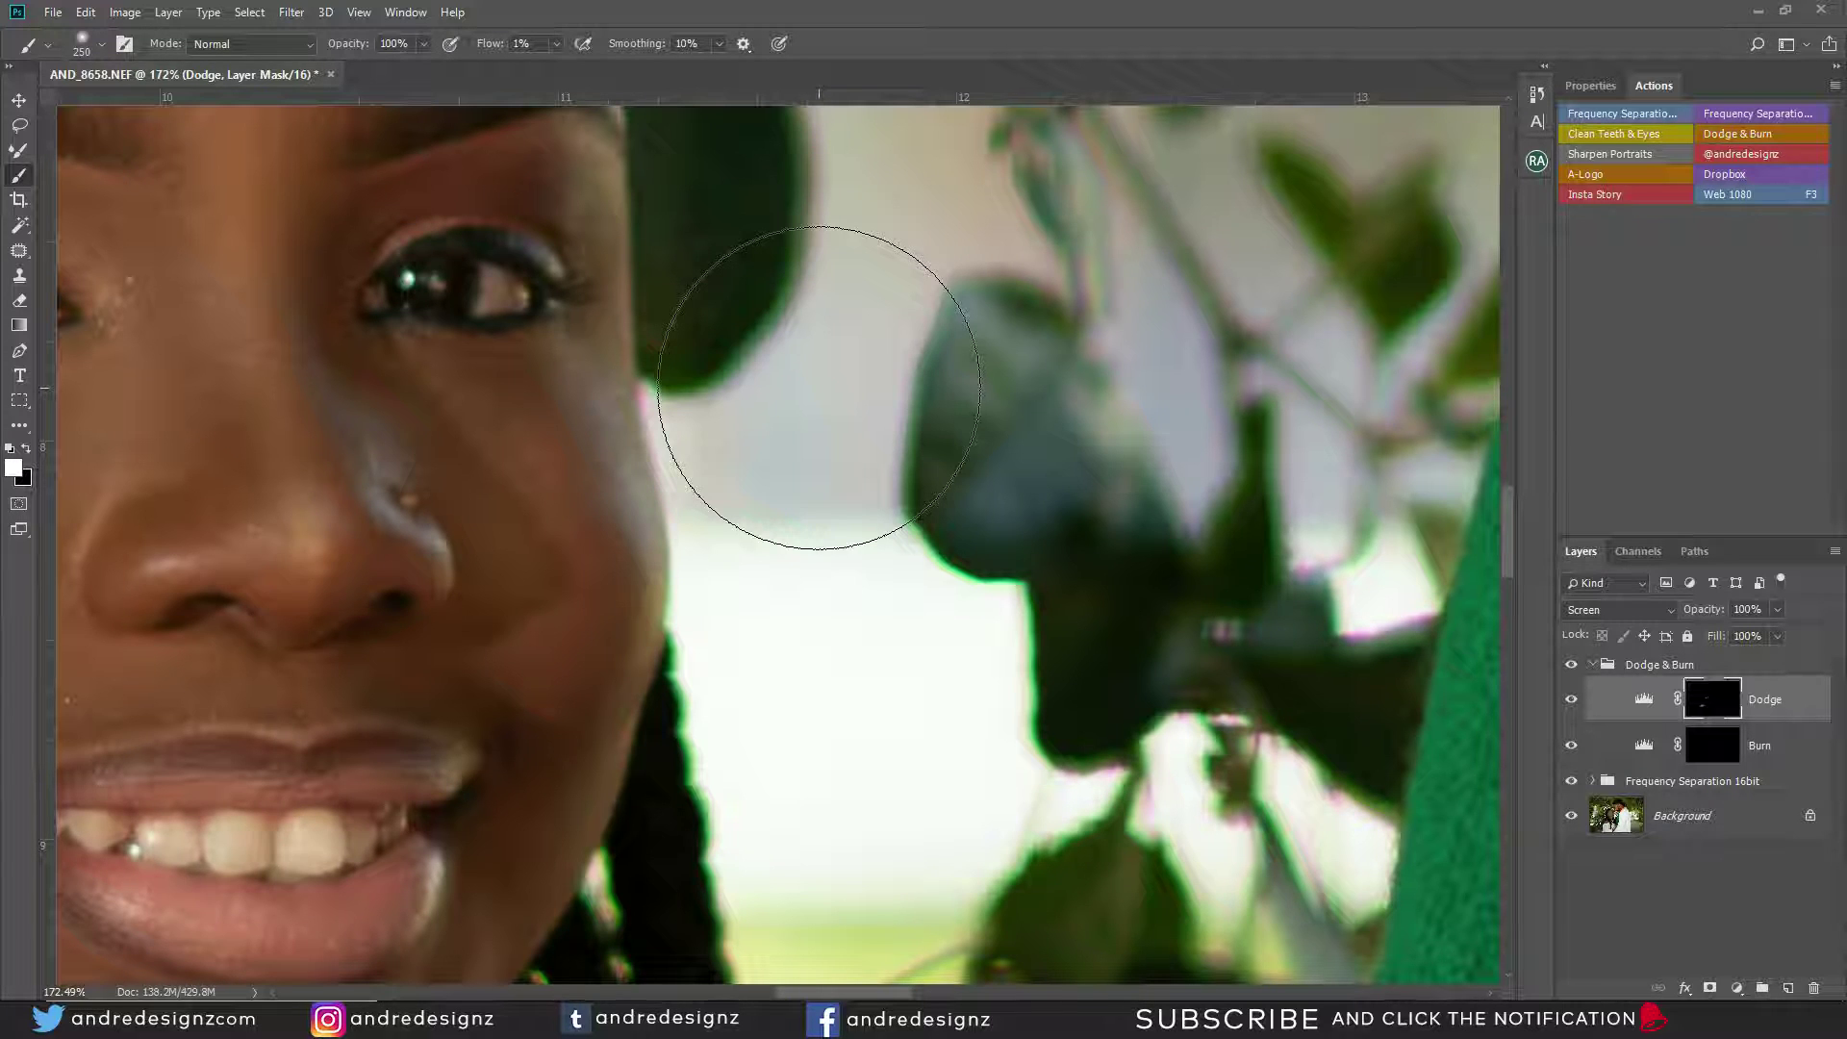
pyautogui.scroll(-5, 660, 310)
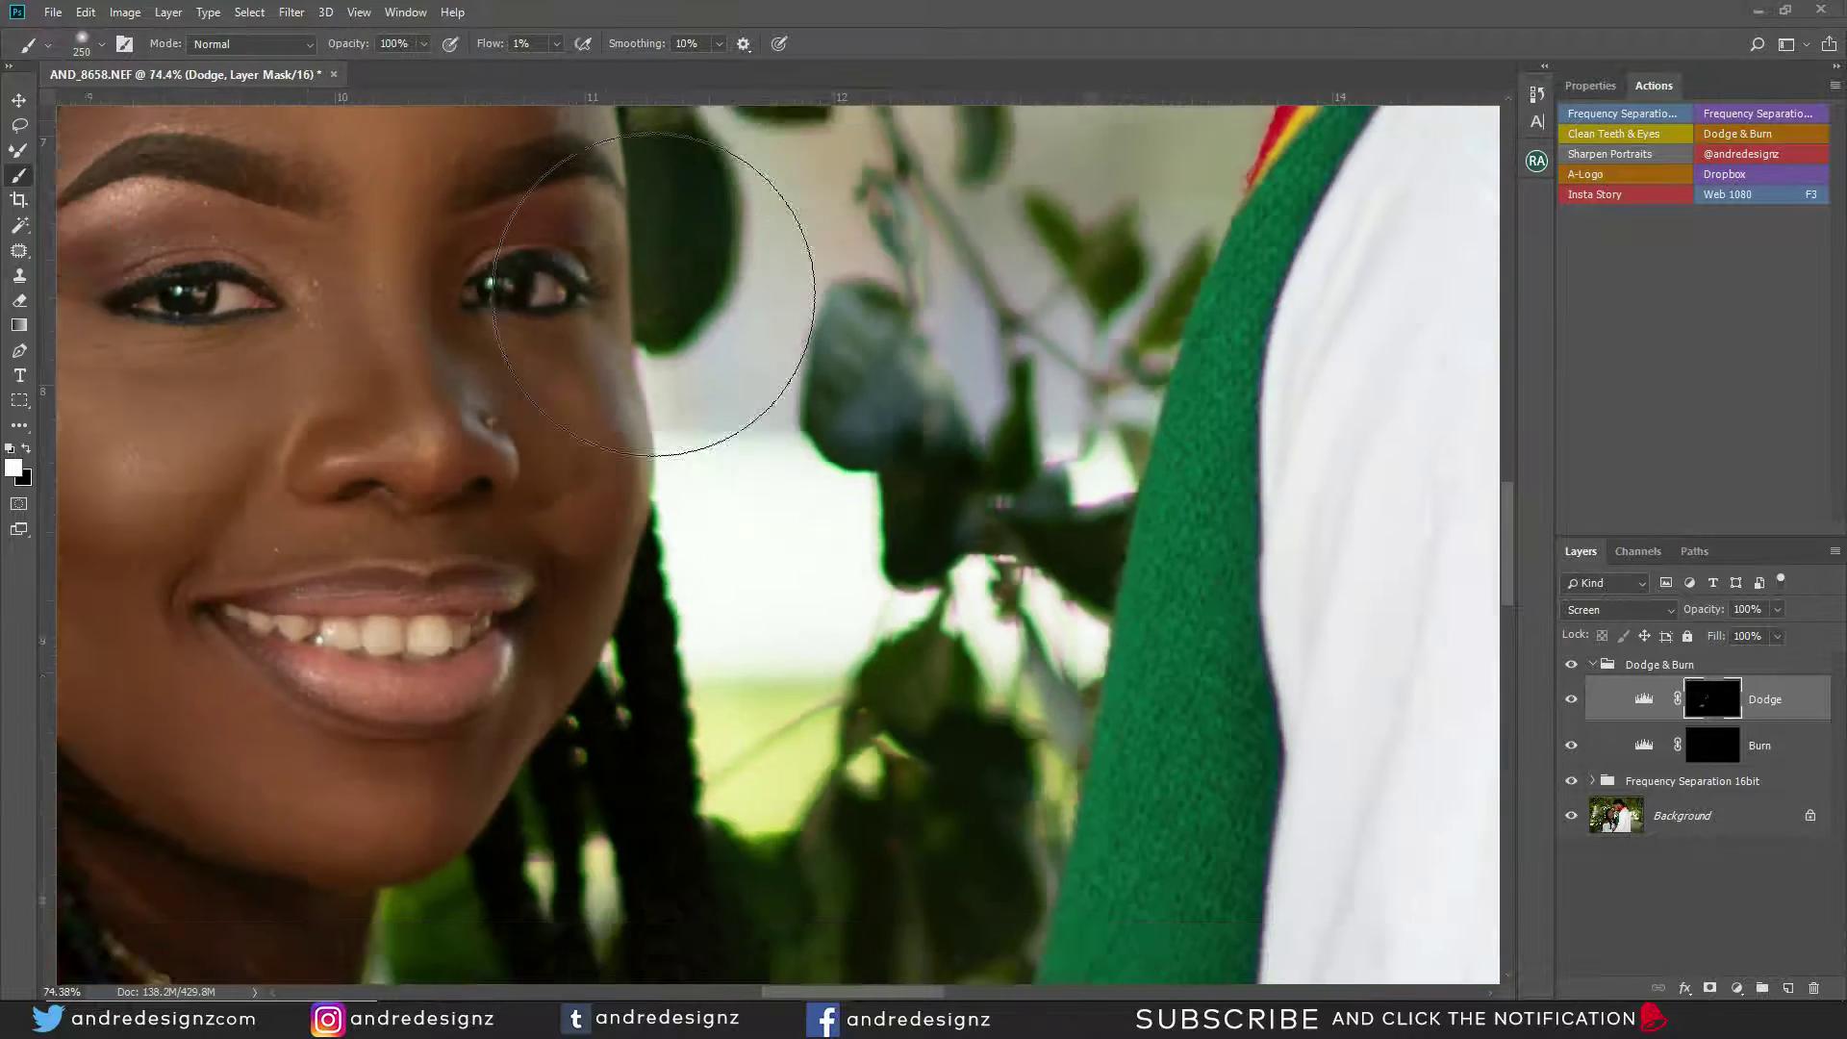
pyautogui.scroll(-4, 654, 293)
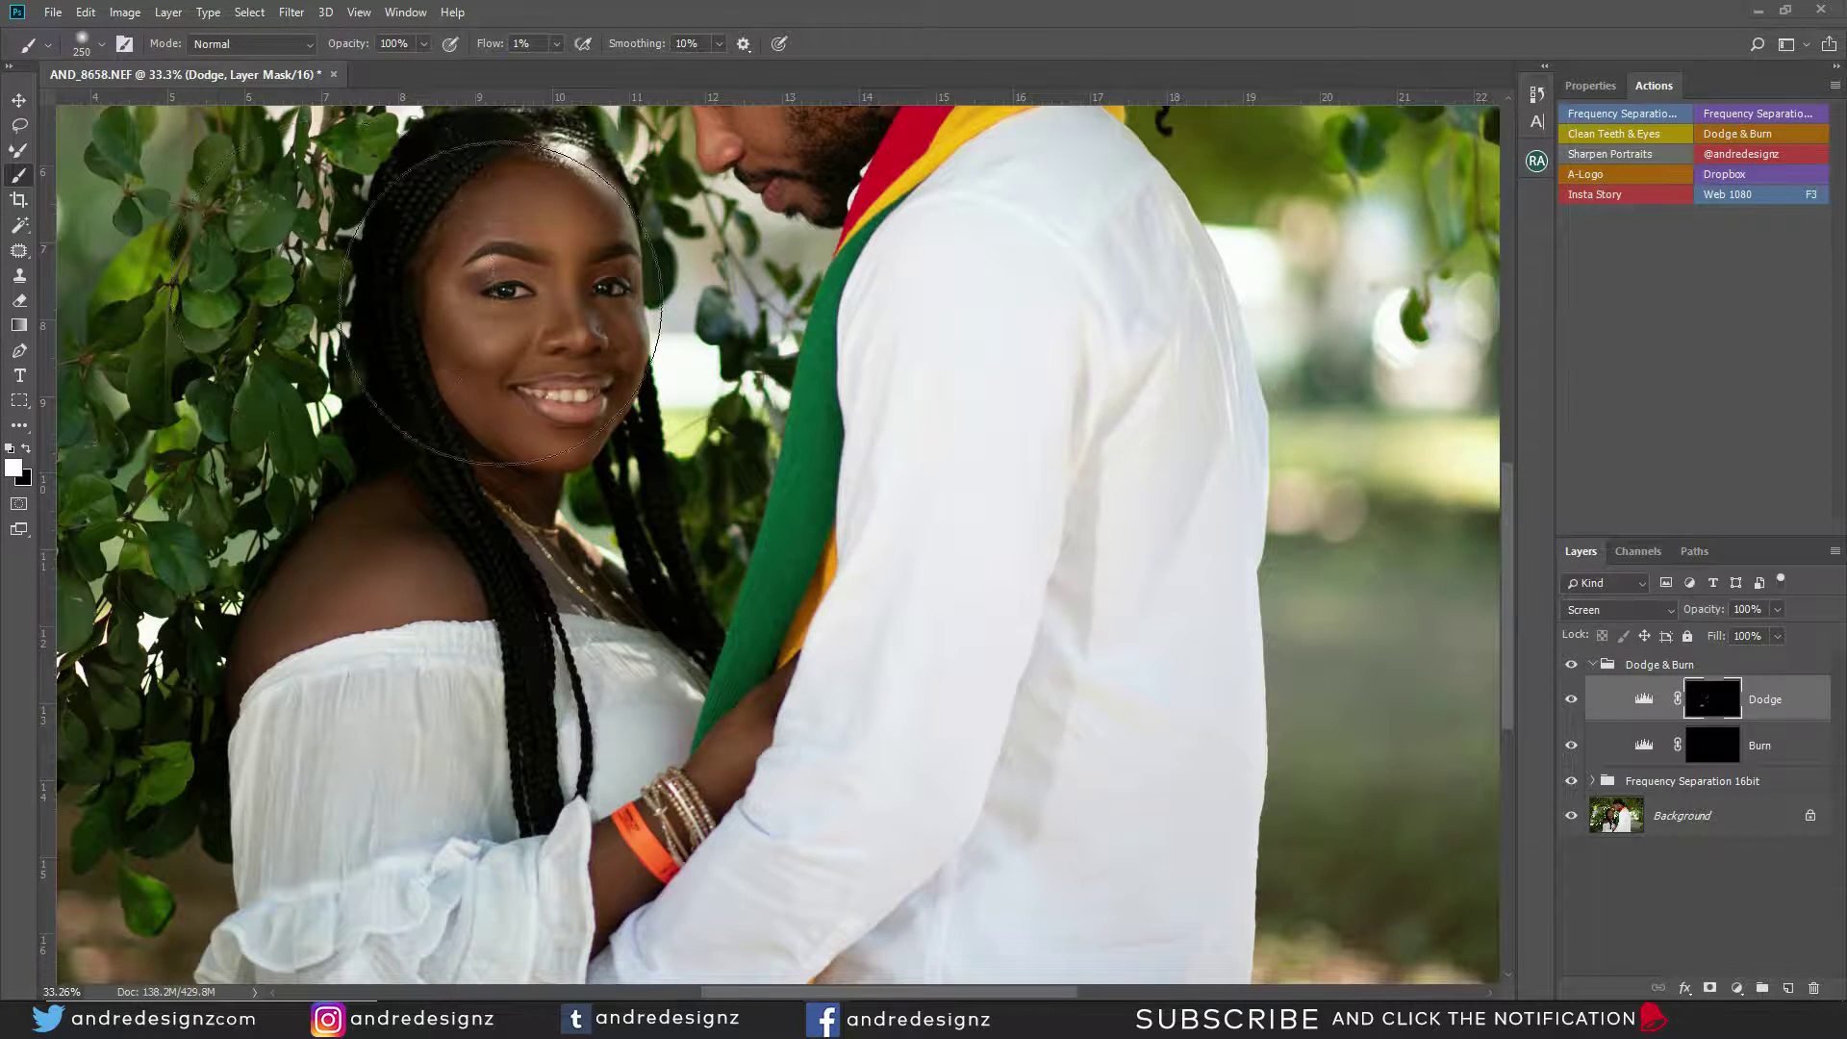
pyautogui.scroll(5, 515, 289)
pyautogui.scroll(3, 575, 284)
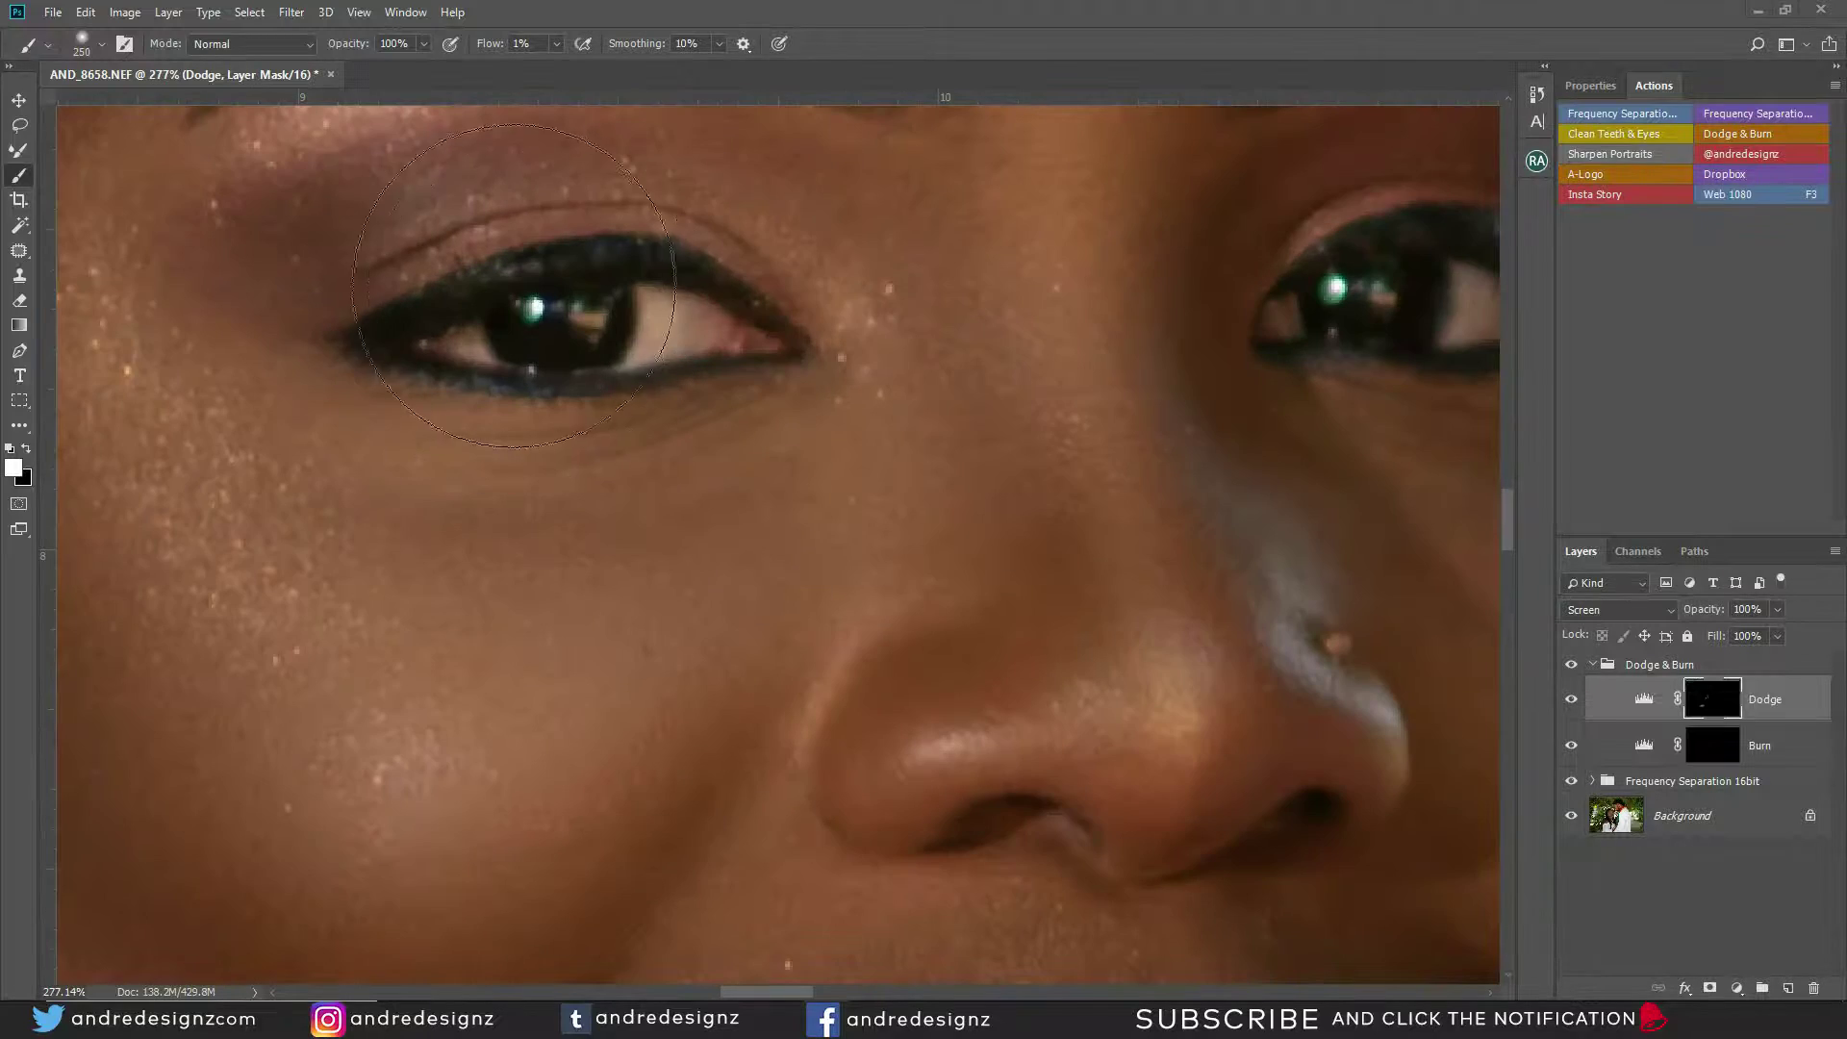
pyautogui.scroll(-3, 518, 278)
pyautogui.scroll(-5, 518, 278)
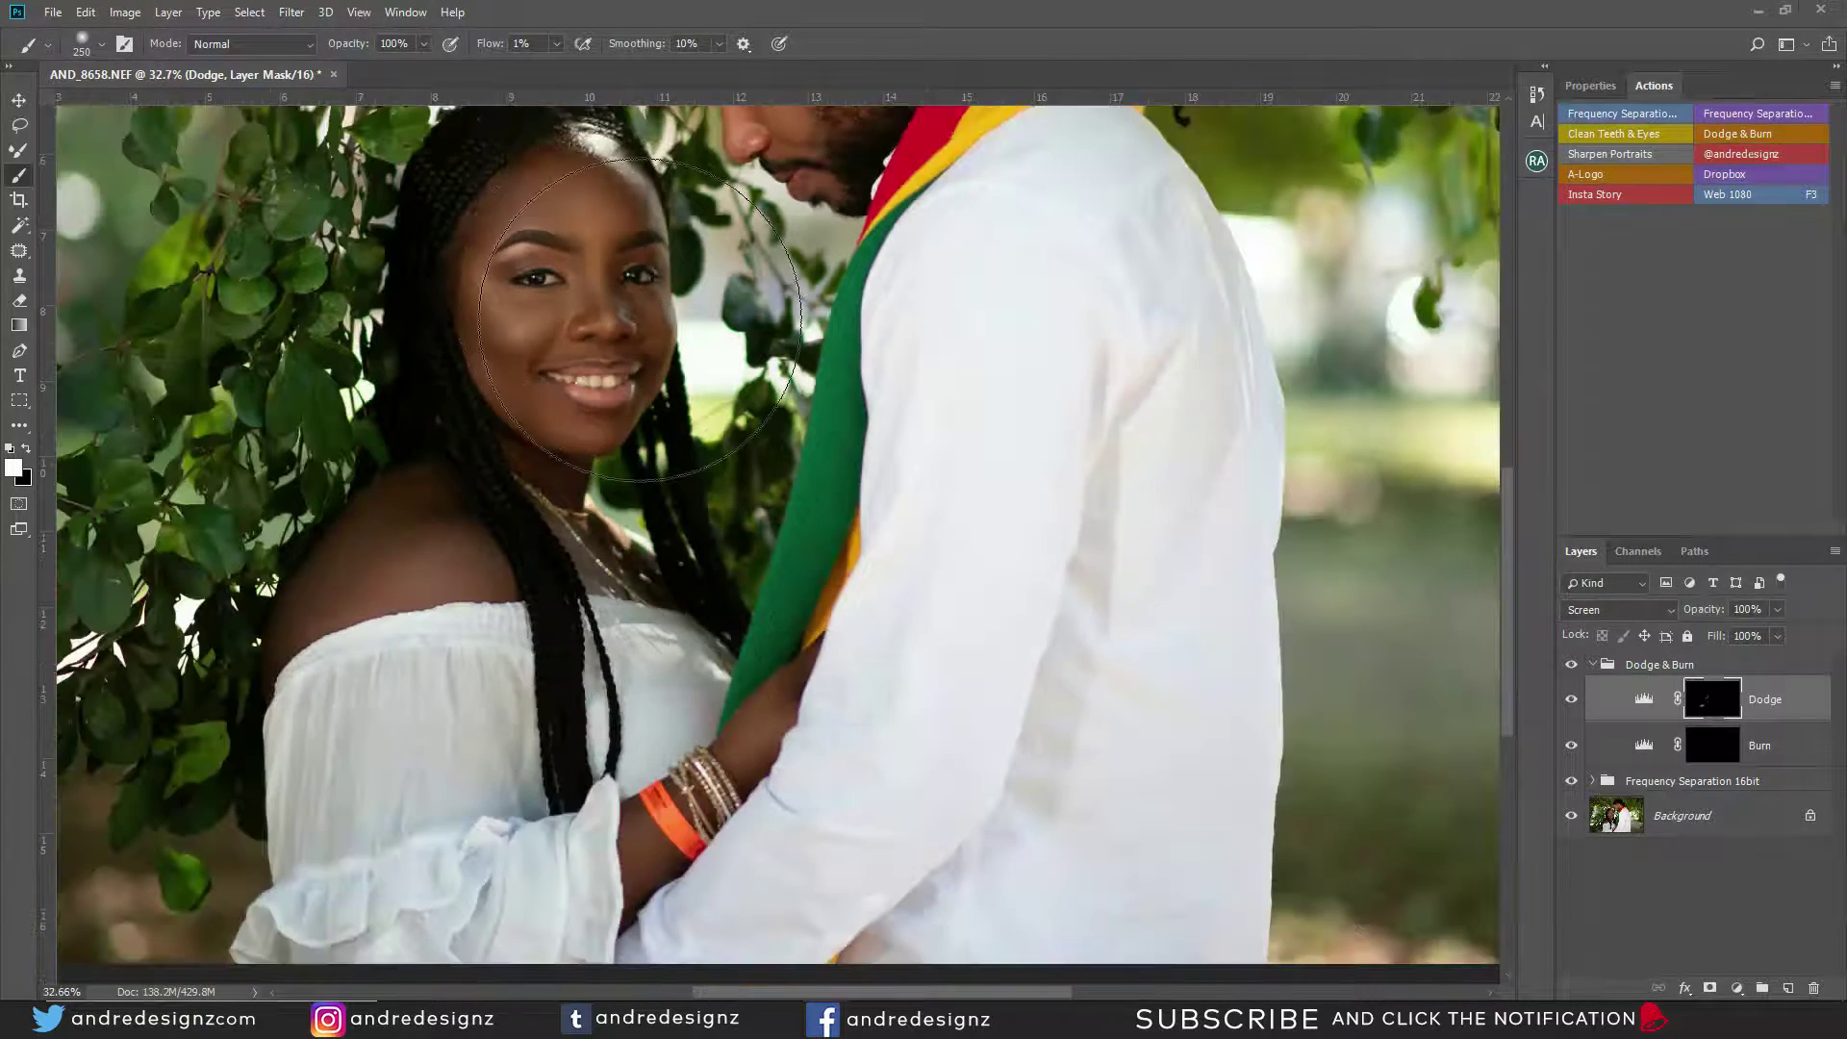
pyautogui.scroll(5, 650, 313)
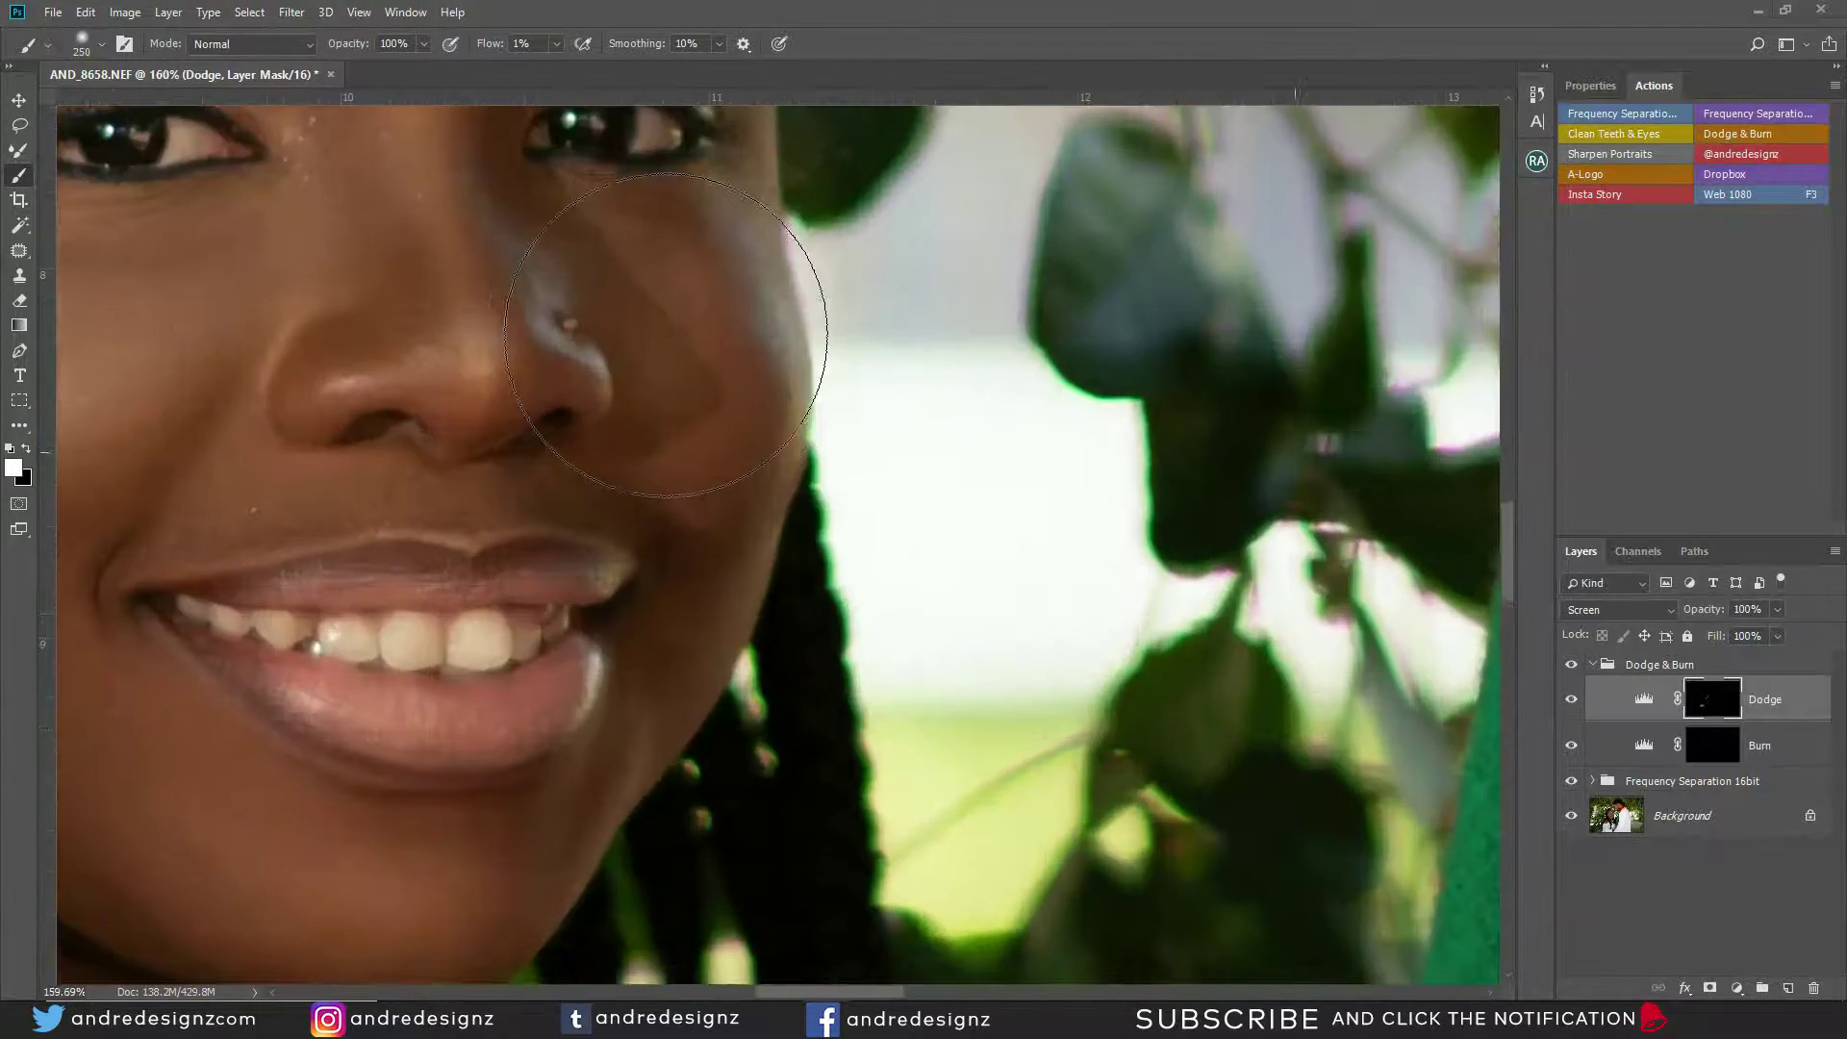
pyautogui.scroll(-1, 668, 343)
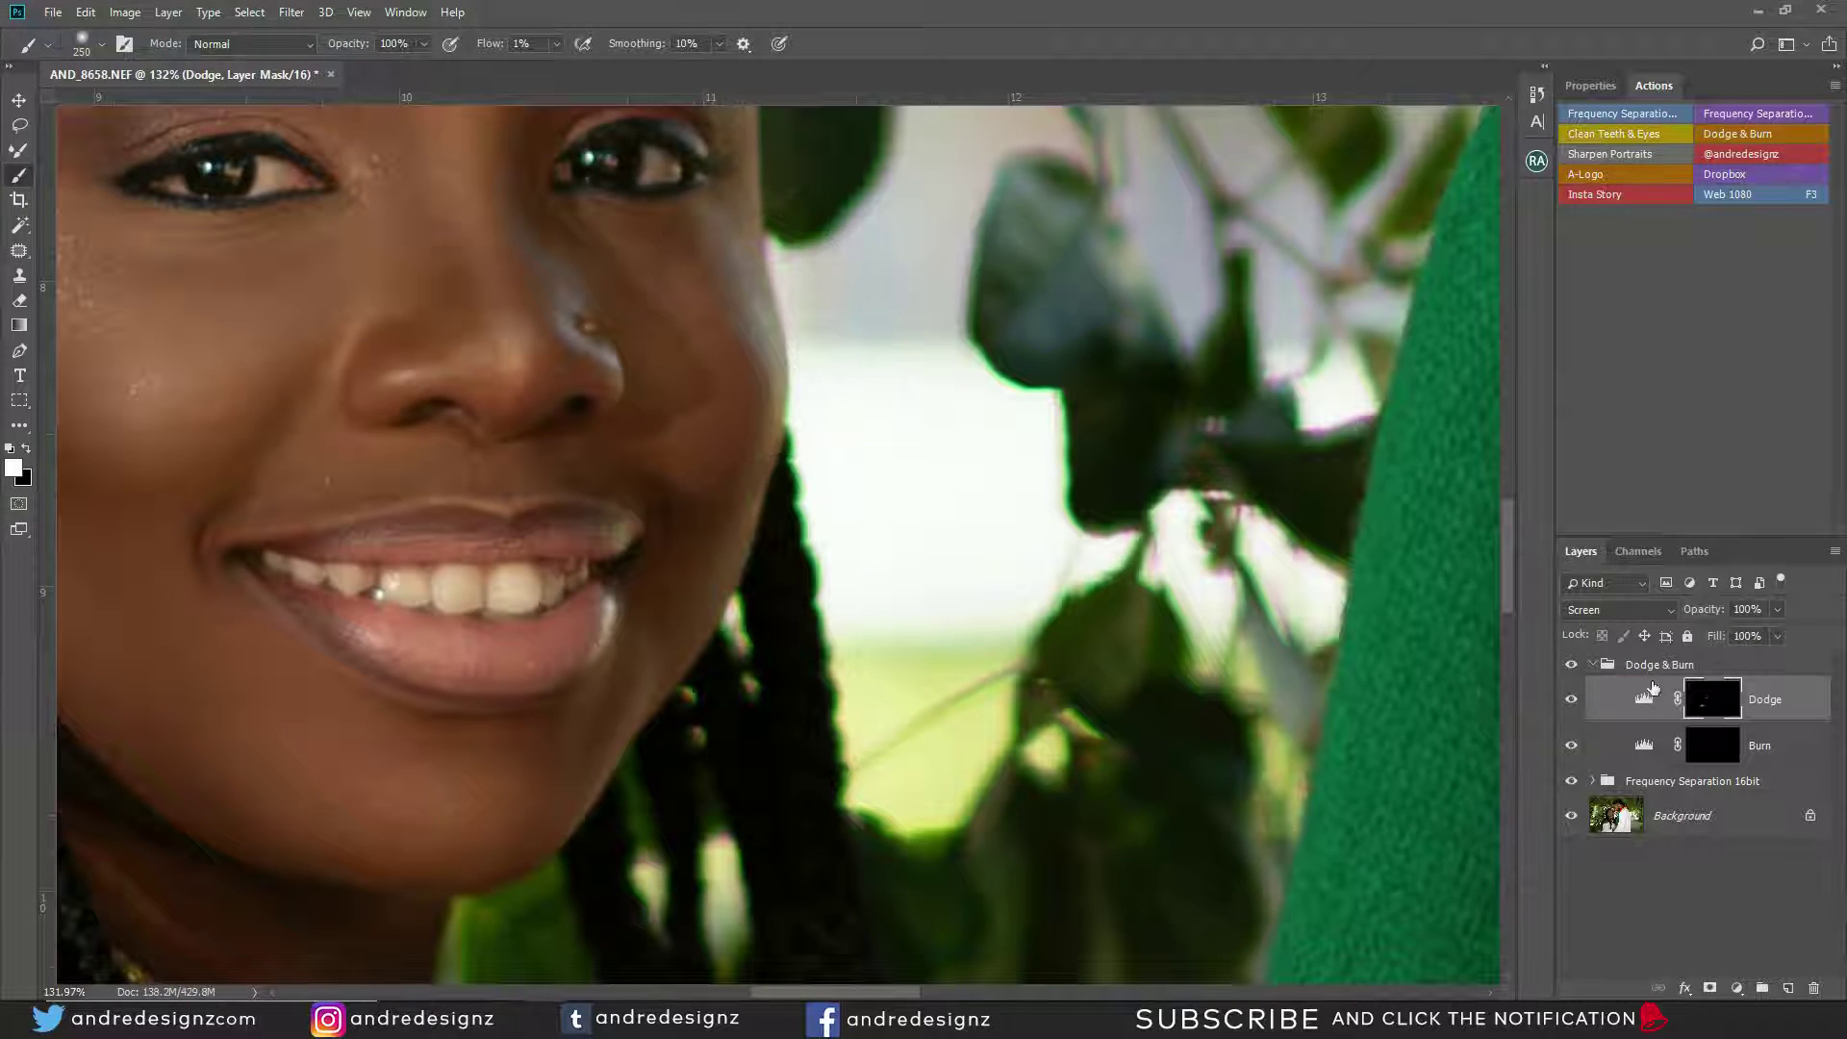
# On the High Frequencyy layer, lasso the crease beside the woman's nose stud with a 10 px feather and patch it with adjacent cheek skin.
pyautogui.click(1596, 784)
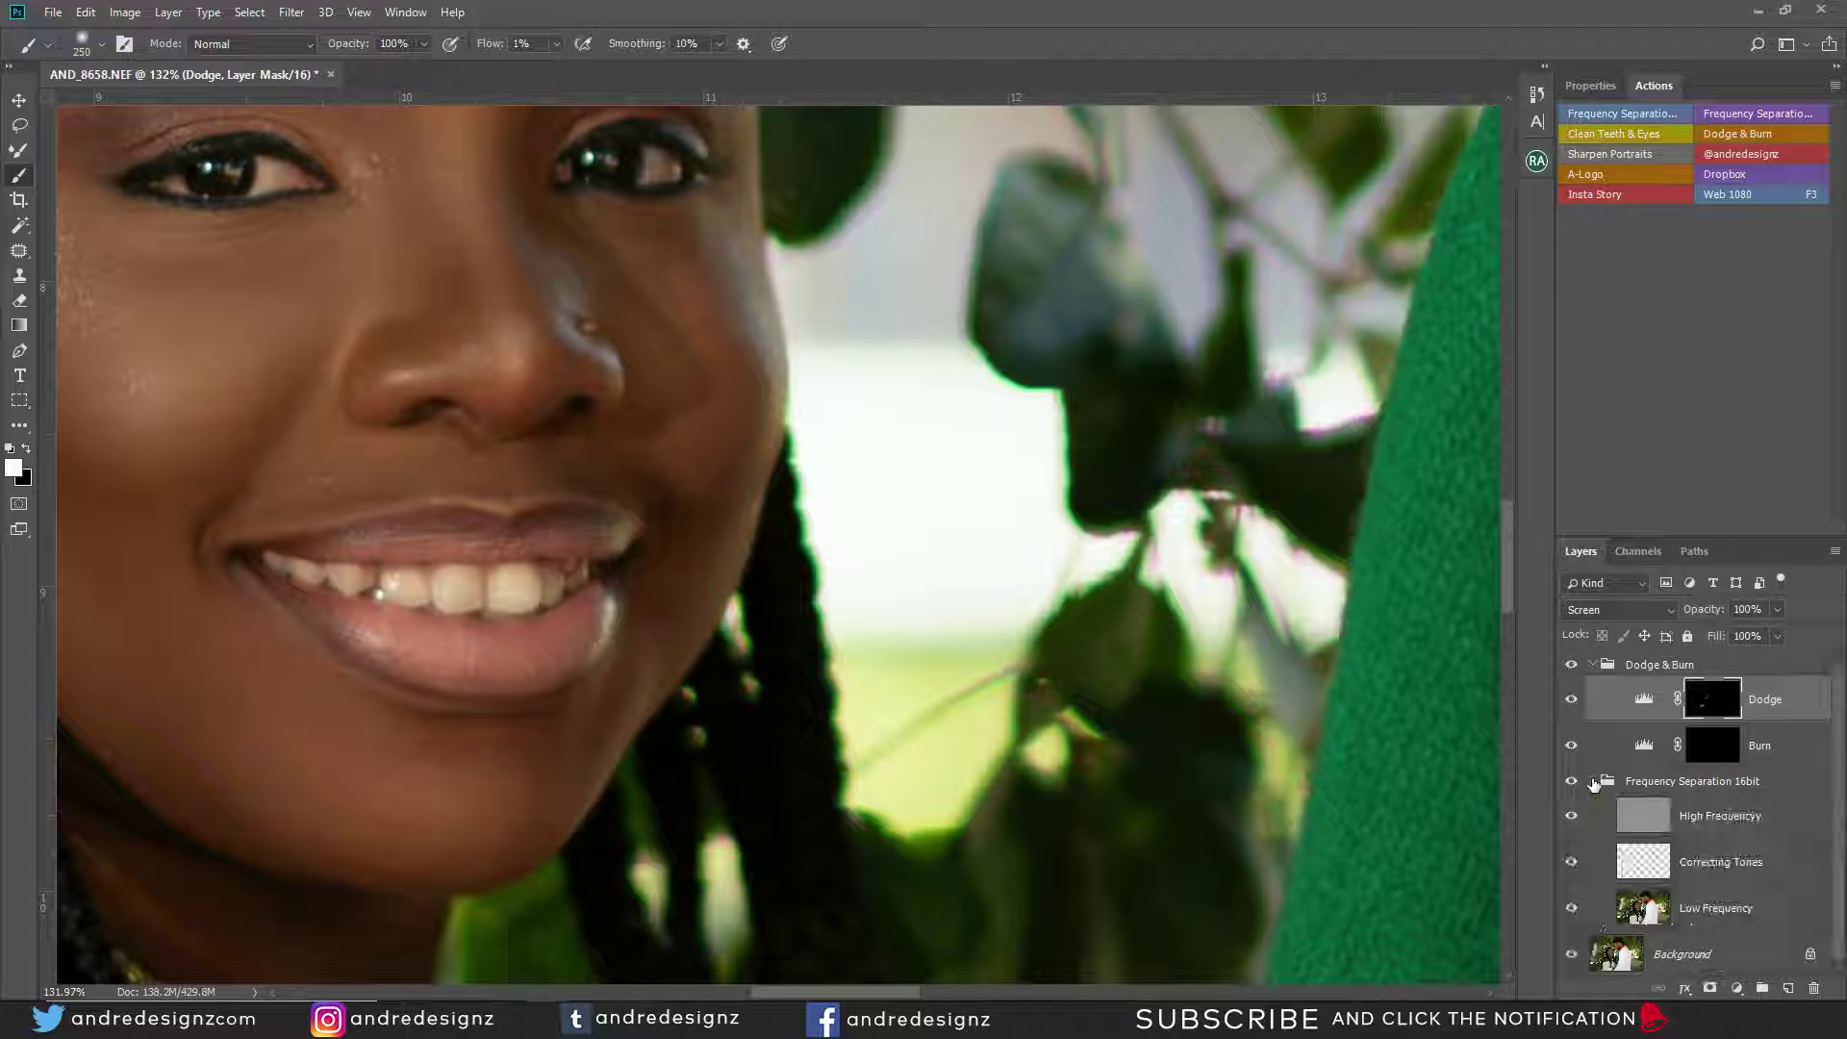
pyautogui.click(1648, 818)
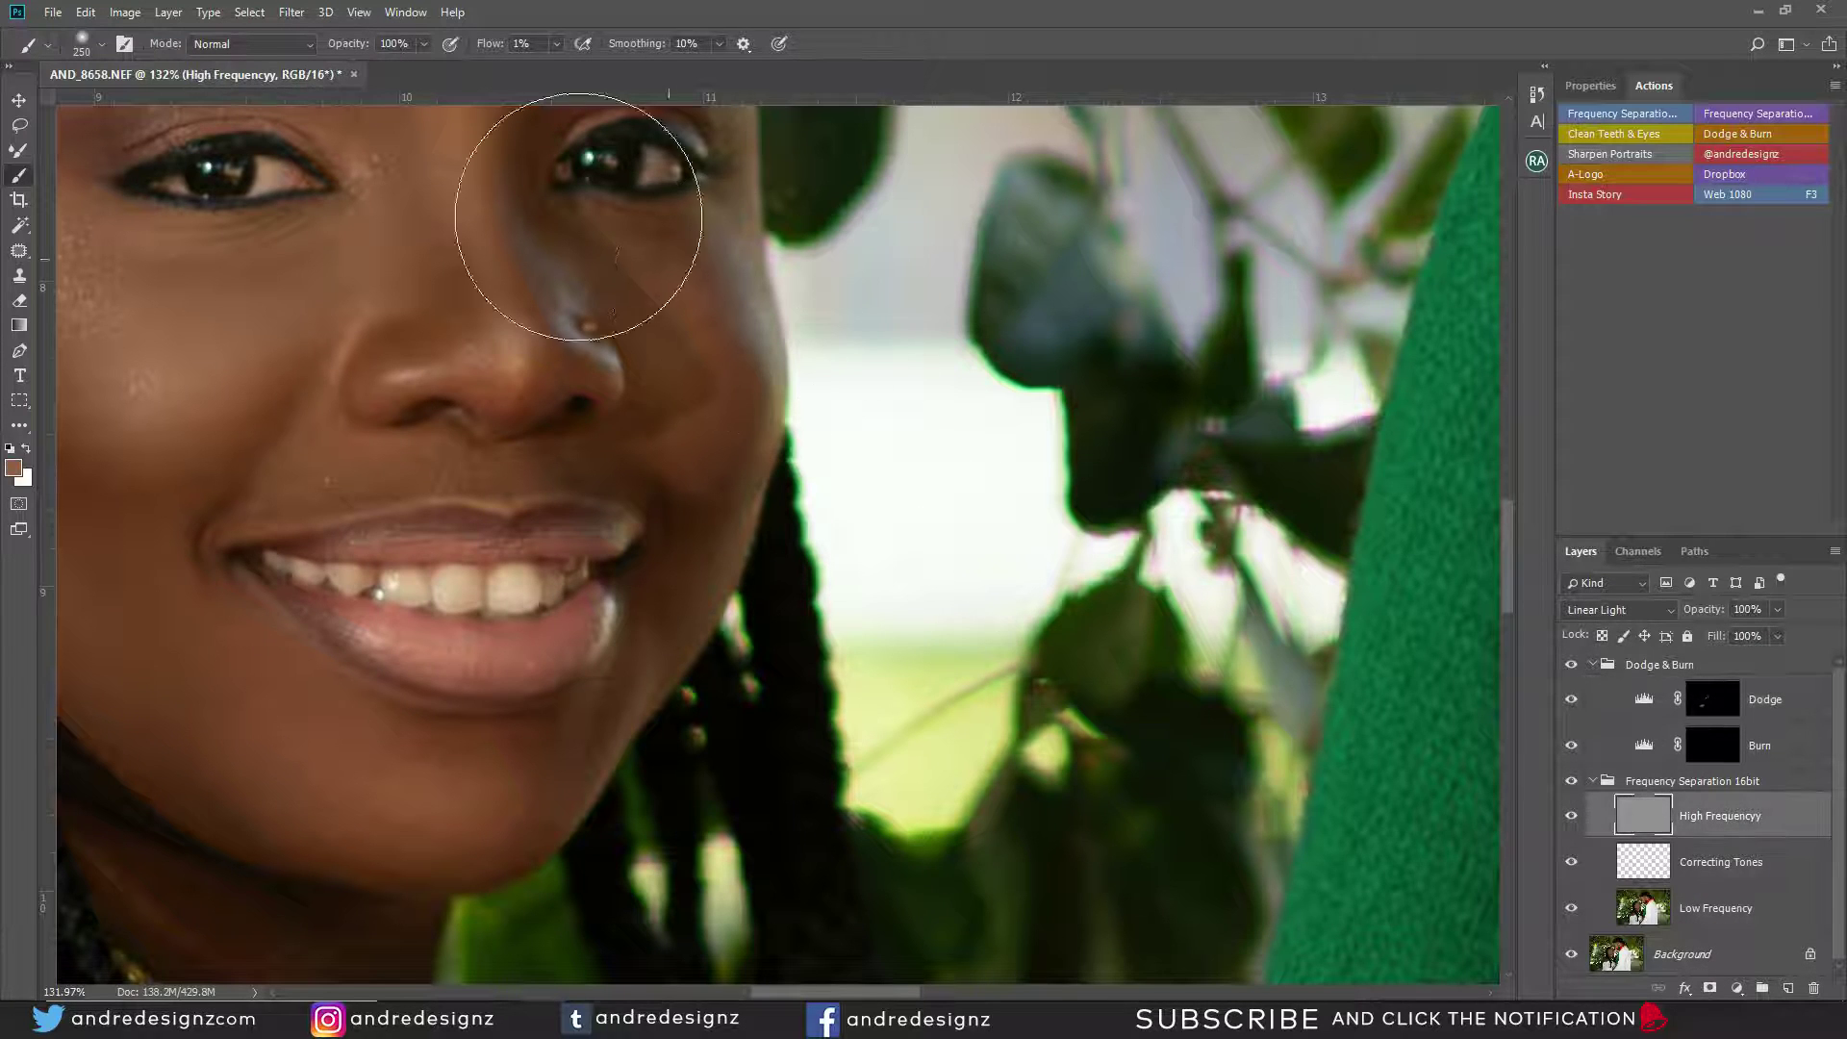
pyautogui.press('l')
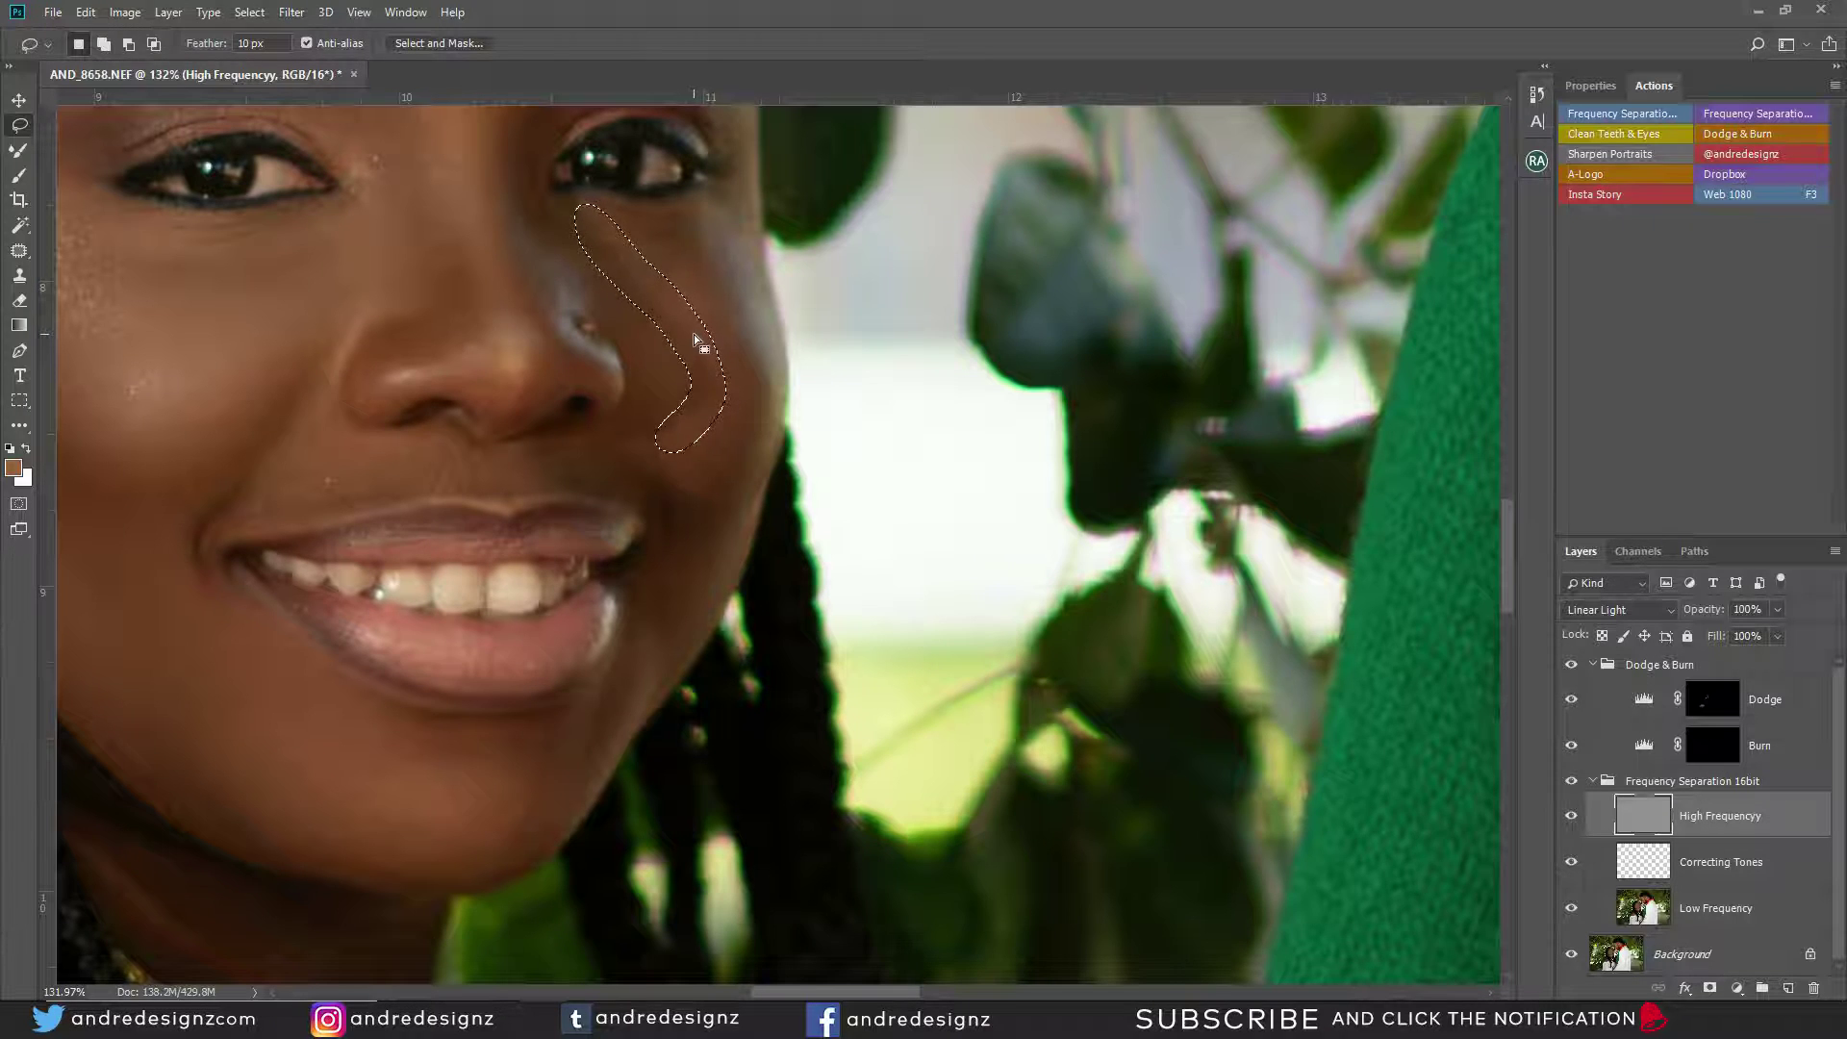
pyautogui.press('p')
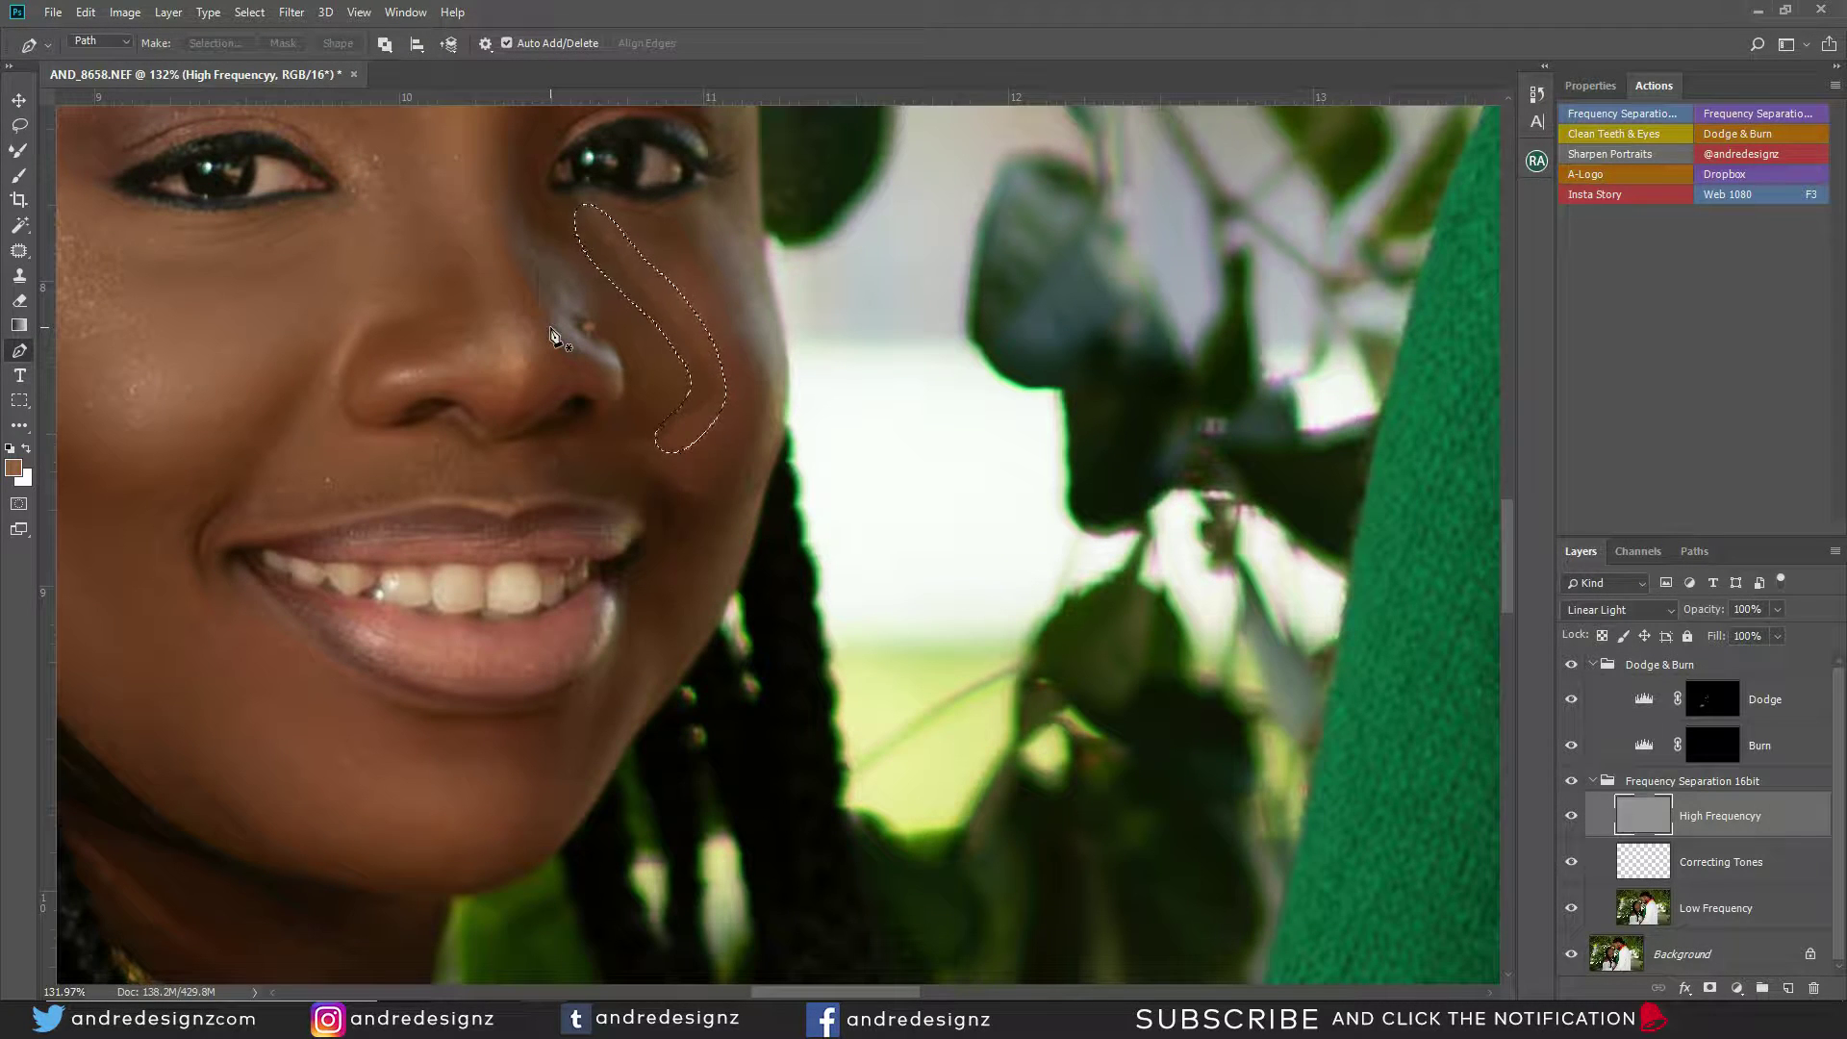
pyautogui.click(19, 251)
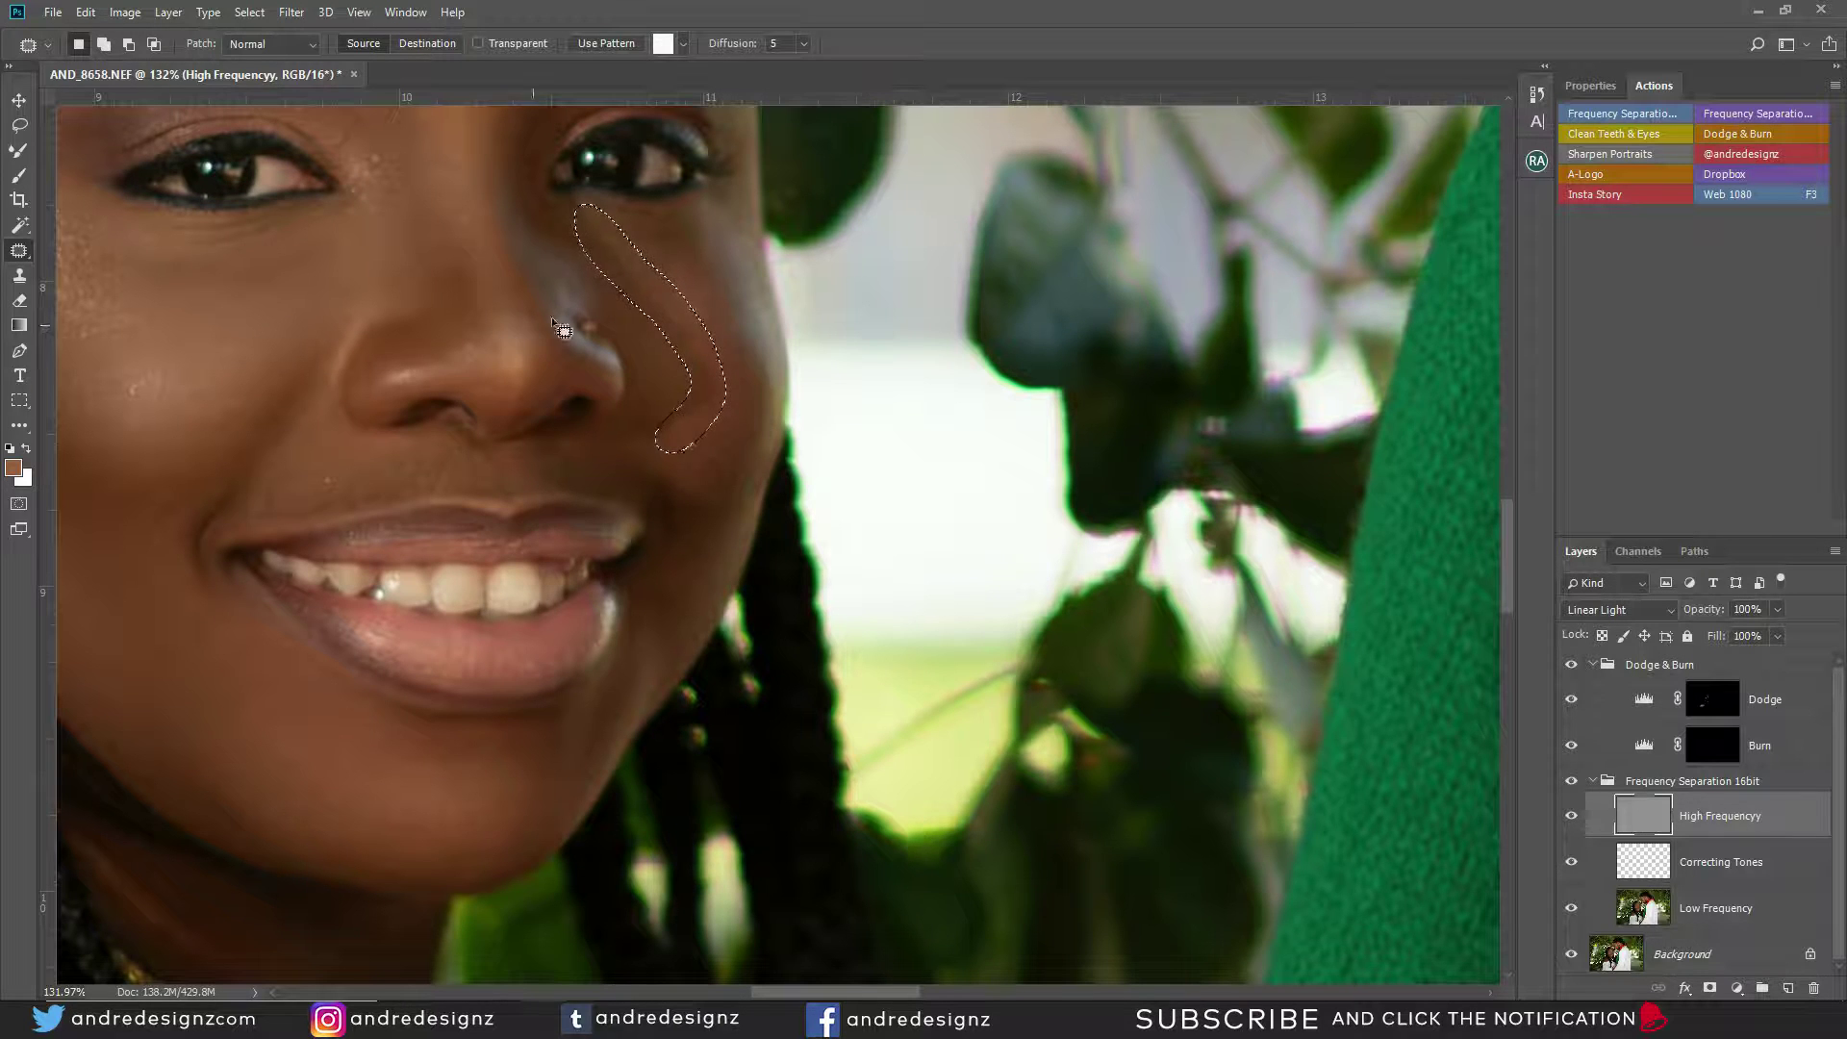
pyautogui.moveTo(701, 330)
pyautogui.mouseDown()
pyautogui.moveTo(664, 452)
pyautogui.moveTo(714, 339)
pyautogui.moveTo(735, 344)
pyautogui.mouseUp()
# Patch the same cheek crease on the Low Frequency layer, touch up the spot below the eye, and clear the selection.
pyautogui.click(1675, 908)
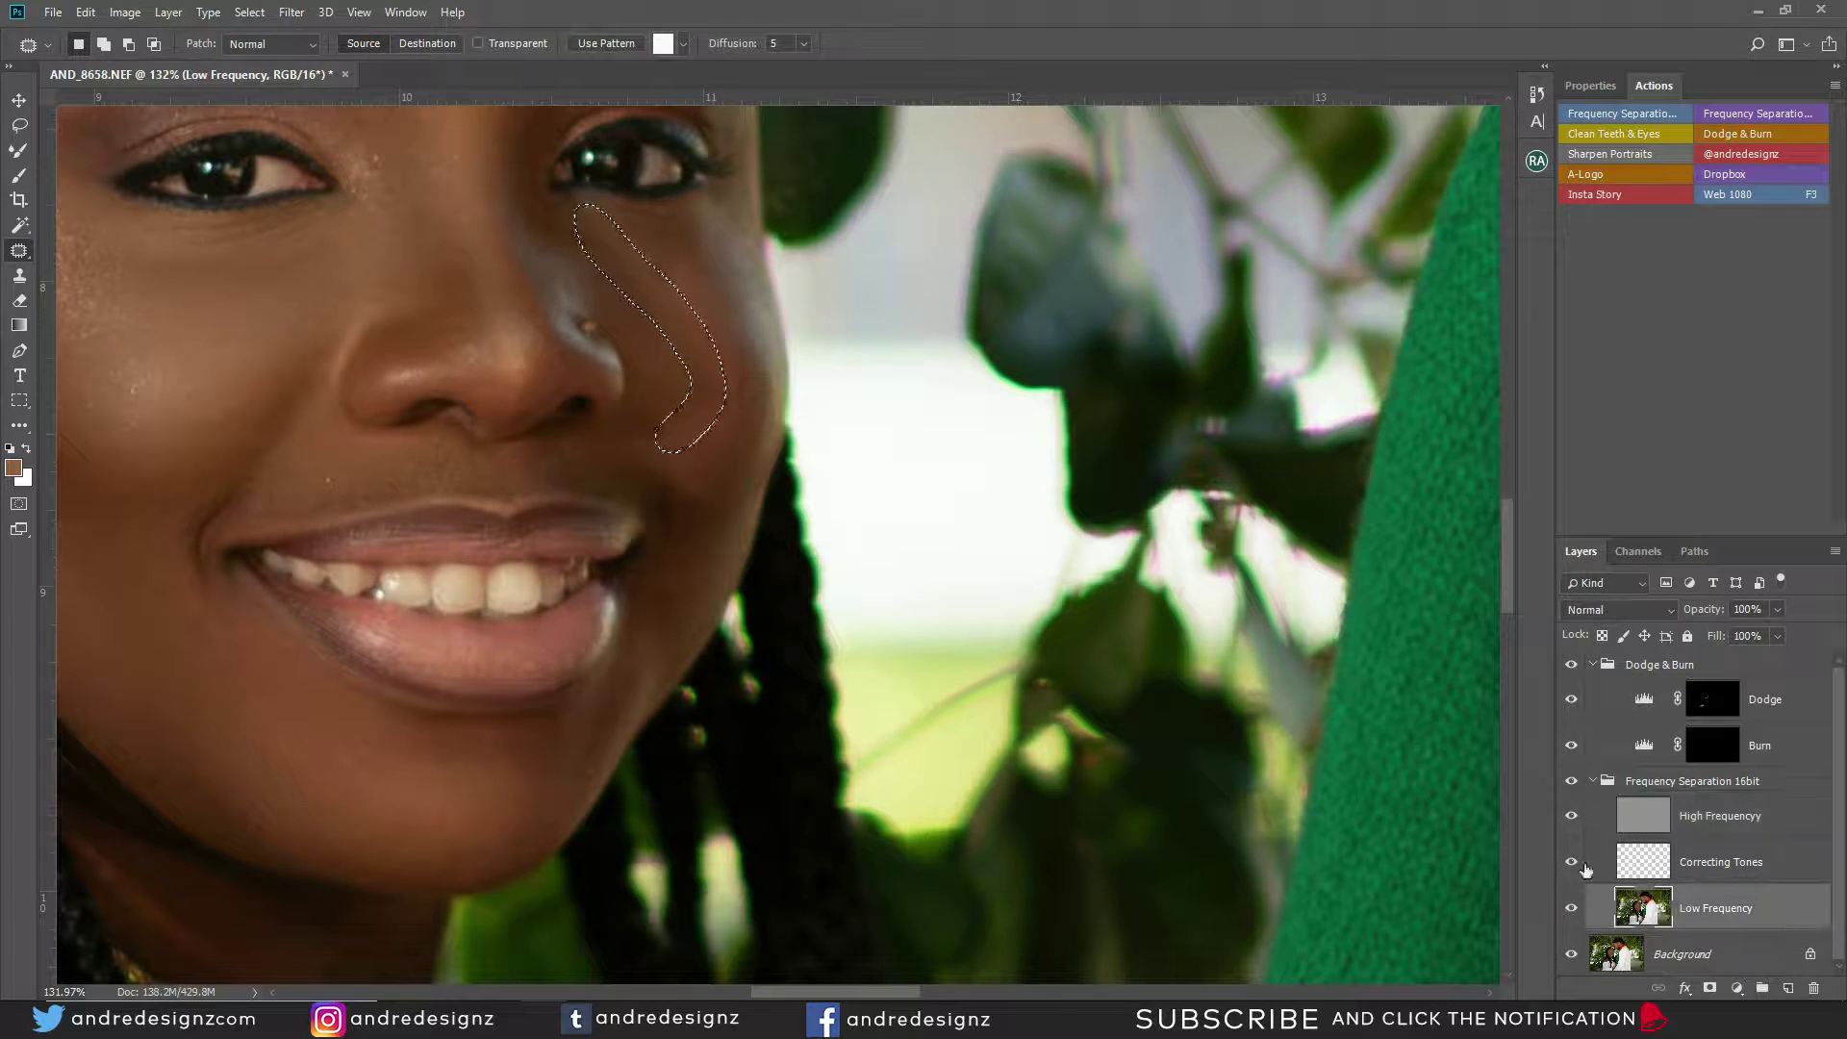
pyautogui.moveTo(718, 375); pyautogui.dragTo(750, 379)
pyautogui.hotkey('ctrl', 'd')
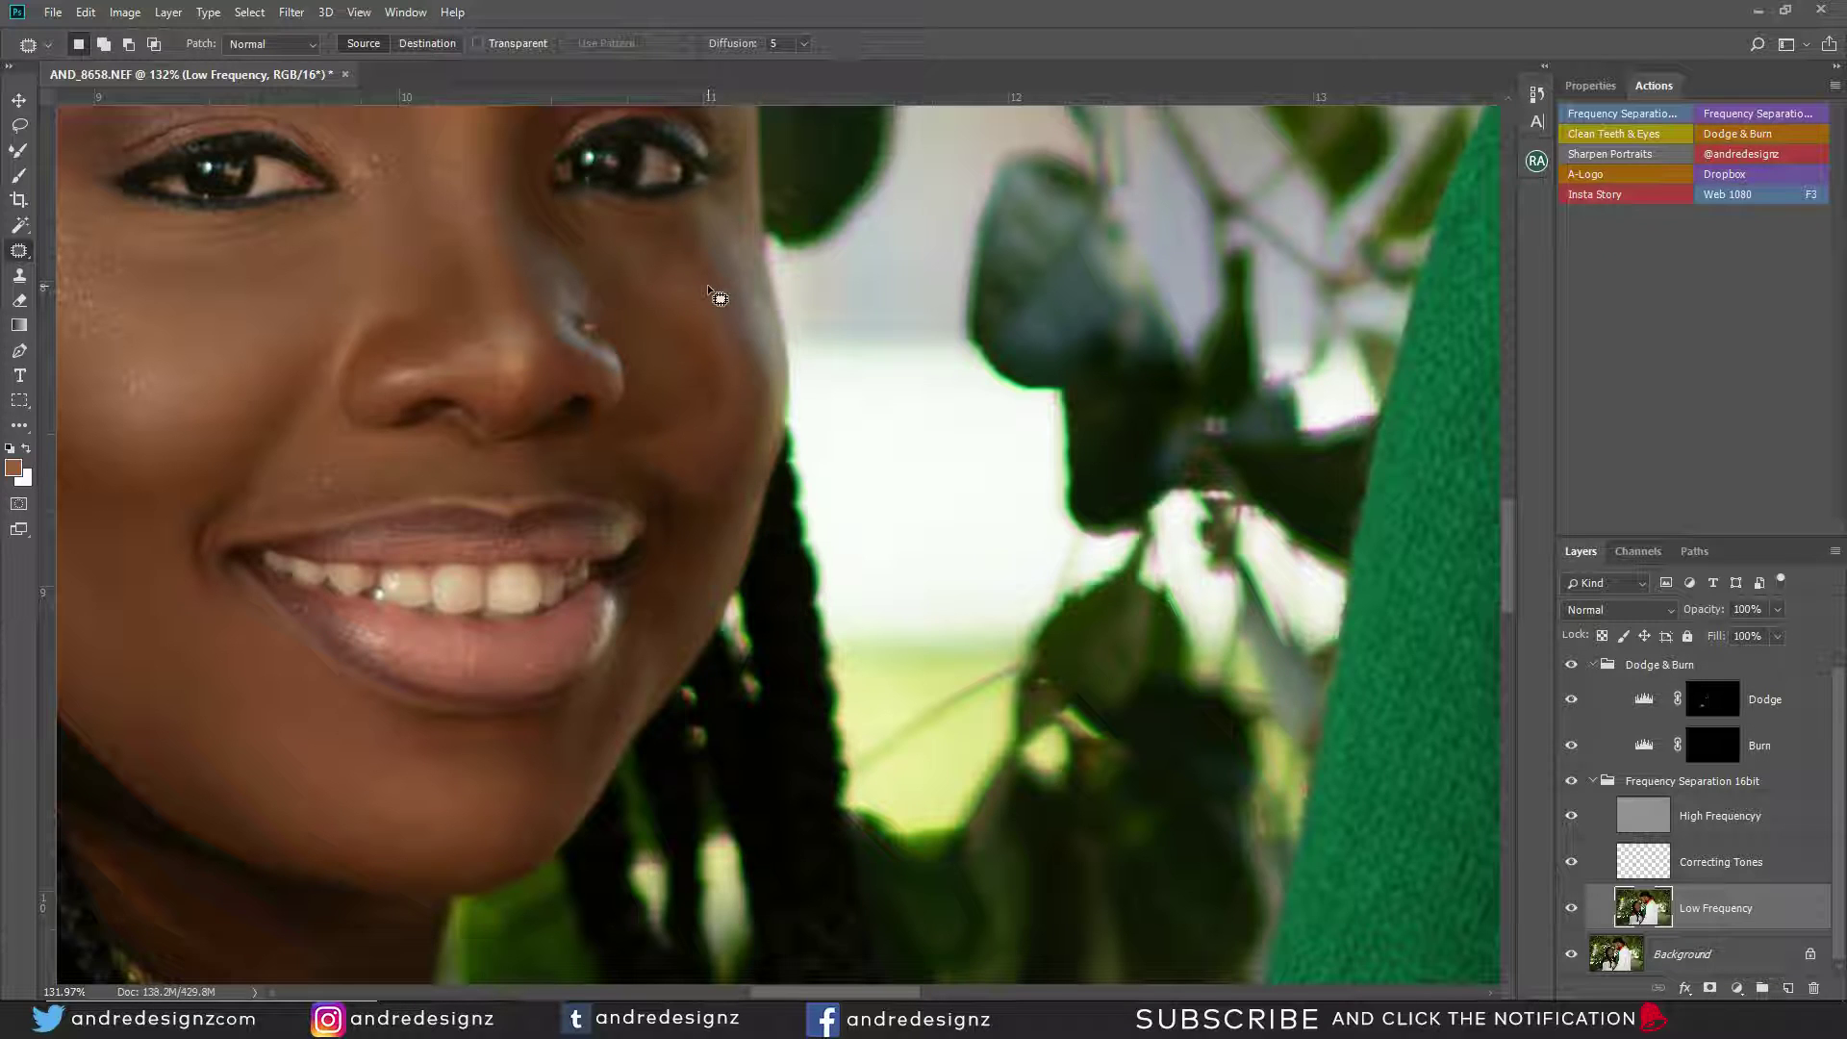
pyautogui.moveTo(577, 205); pyautogui.dragTo(583, 214)
pyautogui.hotkey('ctrl', 'd')
# Clone clean skin texture over the remaining cheek crease on the High Frequencyy layer with a 45 px Clone Stamp.
pyautogui.press('s')
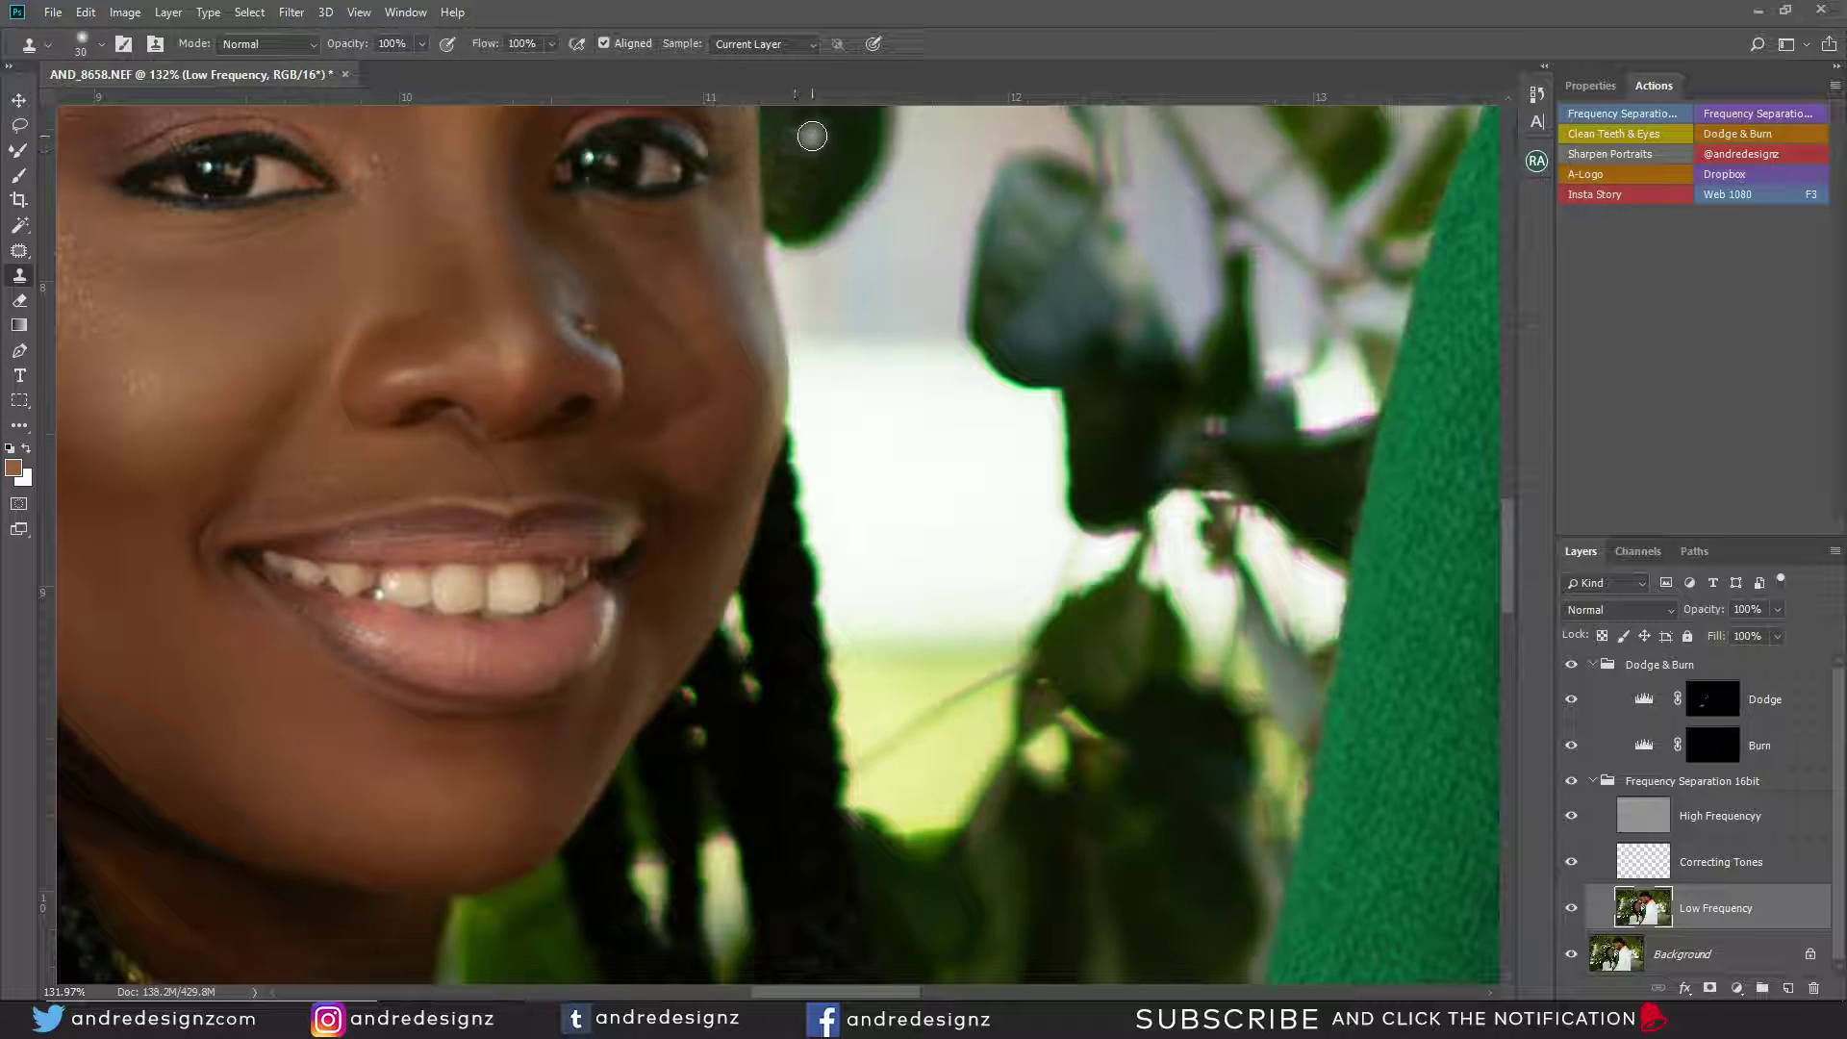
pyautogui.click(1701, 815)
pyautogui.press(']')
pyautogui.press(']')
pyautogui.keyDown('alt'); pyautogui.click(685, 297); pyautogui.keyUp('alt')
pyautogui.moveTo(669, 301)
pyautogui.mouseDown()
pyautogui.moveTo(706, 386)
pyautogui.moveTo(699, 338)
pyautogui.moveTo(661, 294)
pyautogui.moveTo(702, 304)
pyautogui.moveTo(606, 238)
pyautogui.moveTo(671, 283)
pyautogui.moveTo(684, 326)
pyautogui.mouseUp()
pyautogui.keyDown('alt'); pyautogui.click(705, 439); pyautogui.keyUp('alt')
pyautogui.moveTo(697, 421)
pyautogui.mouseDown()
pyautogui.moveTo(645, 445)
pyautogui.moveTo(705, 433)
pyautogui.moveTo(664, 454)
pyautogui.mouseUp()
pyautogui.keyDown('alt'); pyautogui.click(700, 438); pyautogui.keyUp('alt')
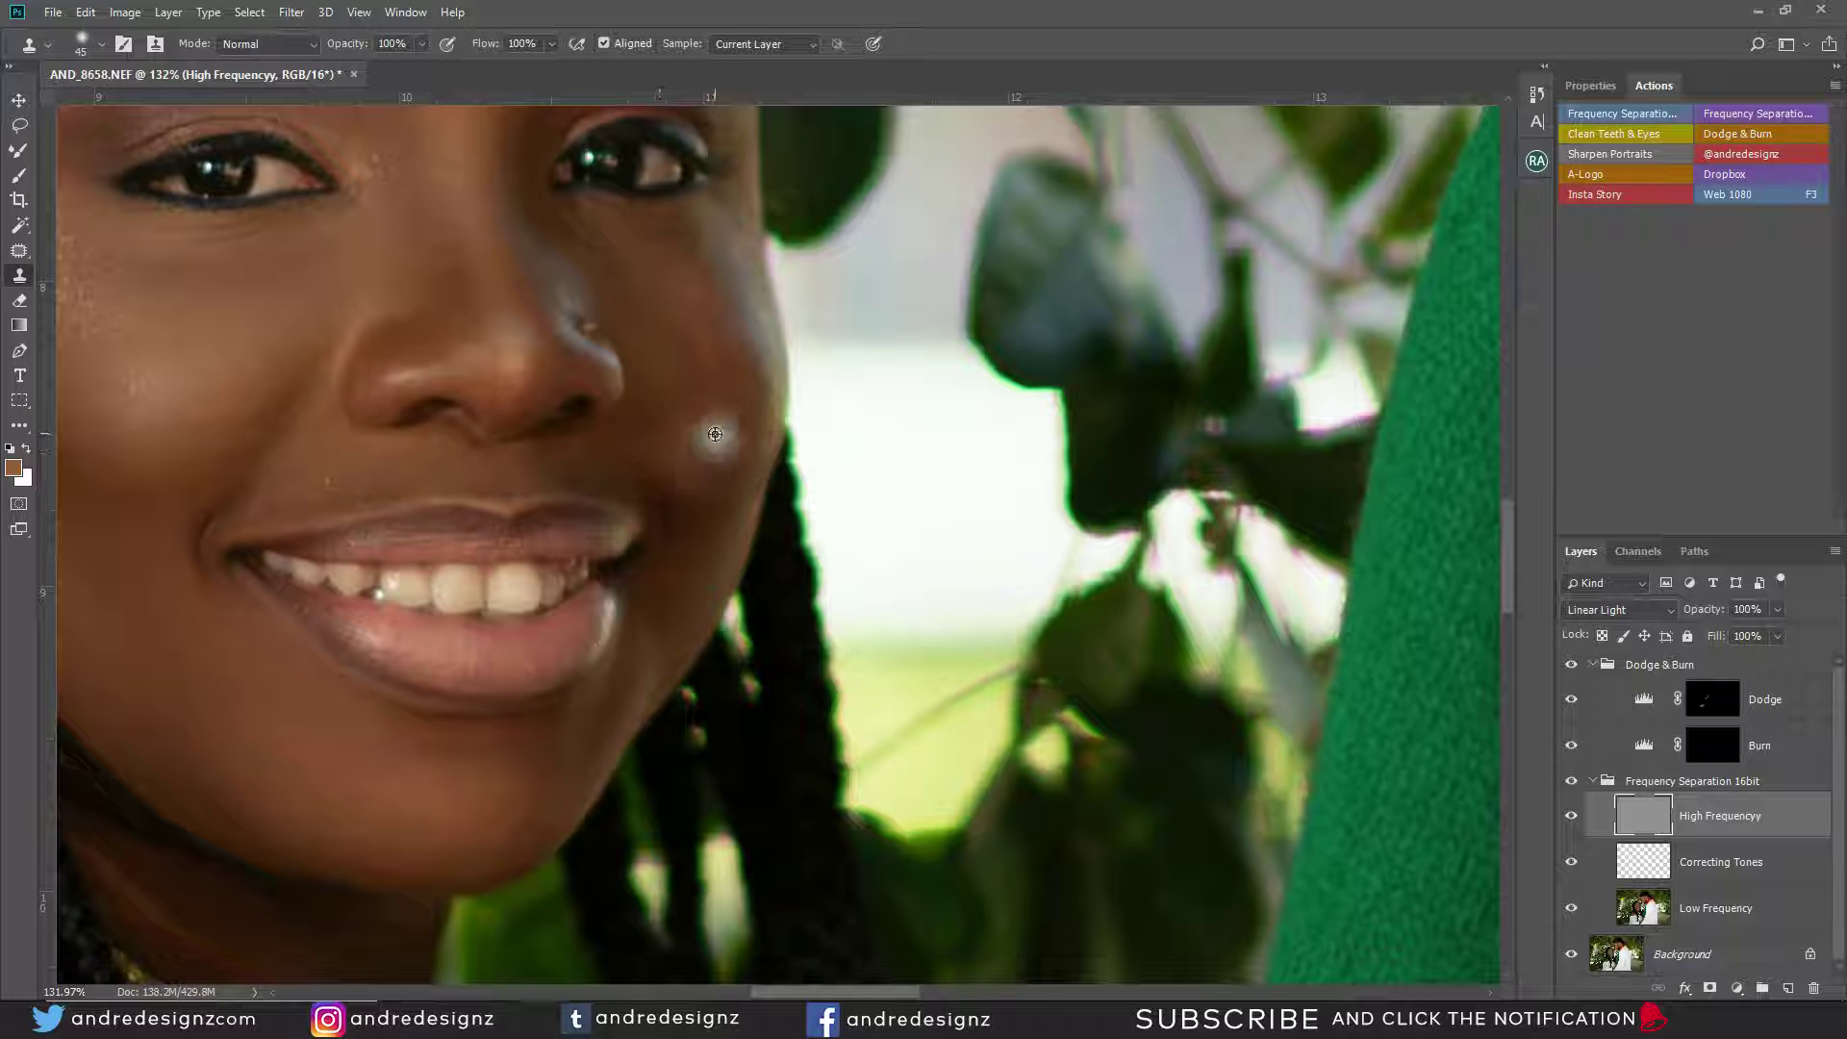
# Review the whole portrait and compare it with the Dodge & Burn group hidden and shown.
pyautogui.scroll(-5, 684, 509)
pyautogui.scroll(-4, 685, 509)
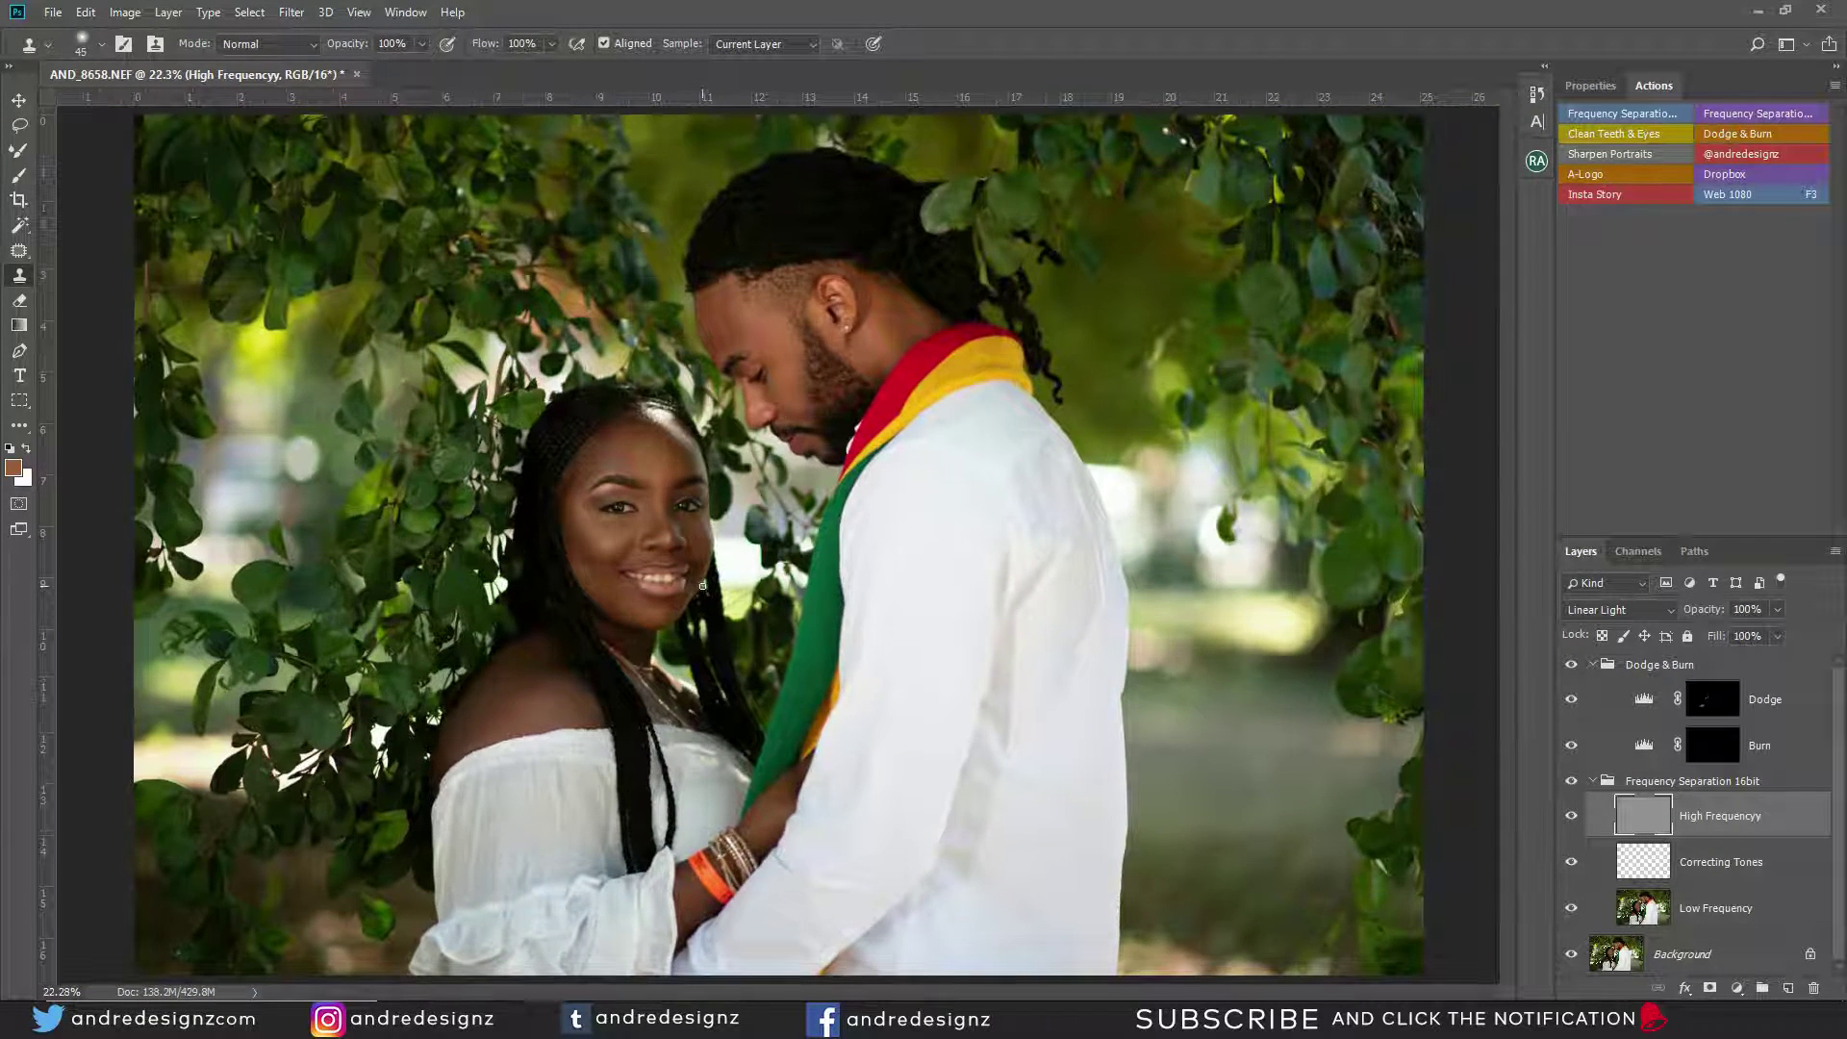
pyautogui.scroll(2, 674, 513)
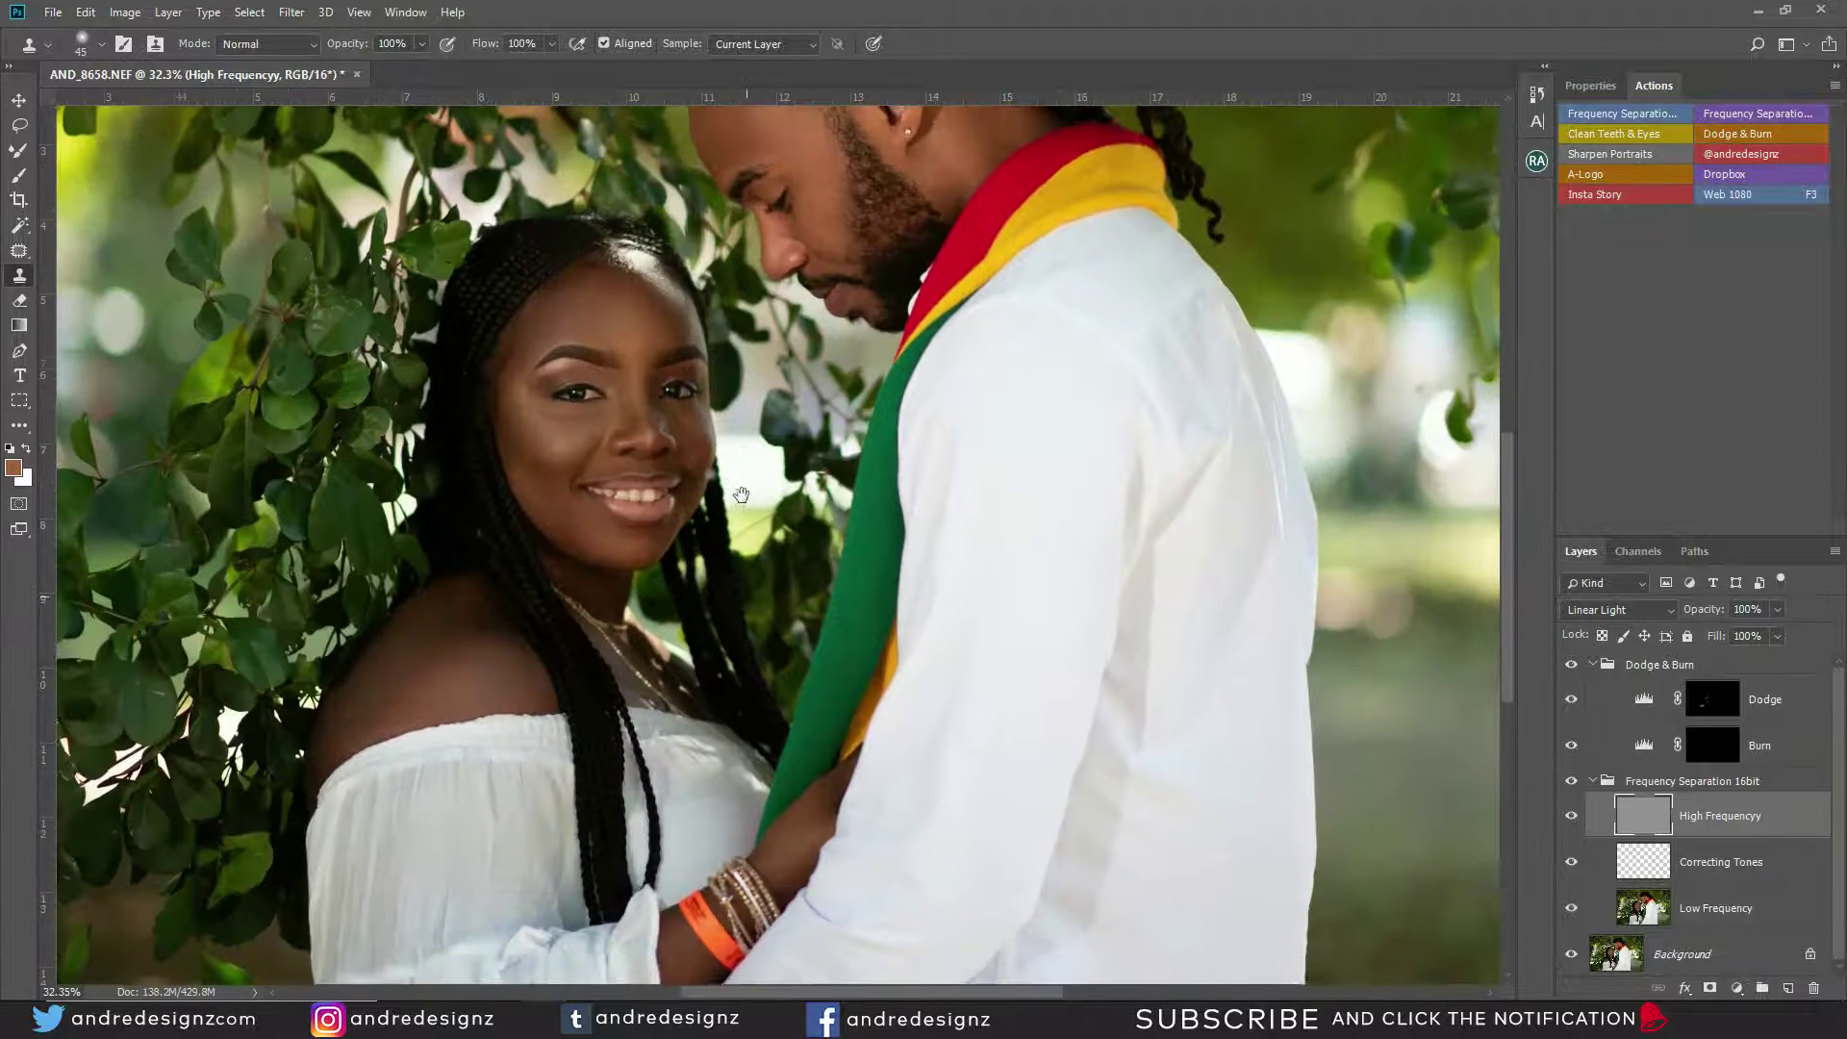
pyautogui.click(1571, 667)
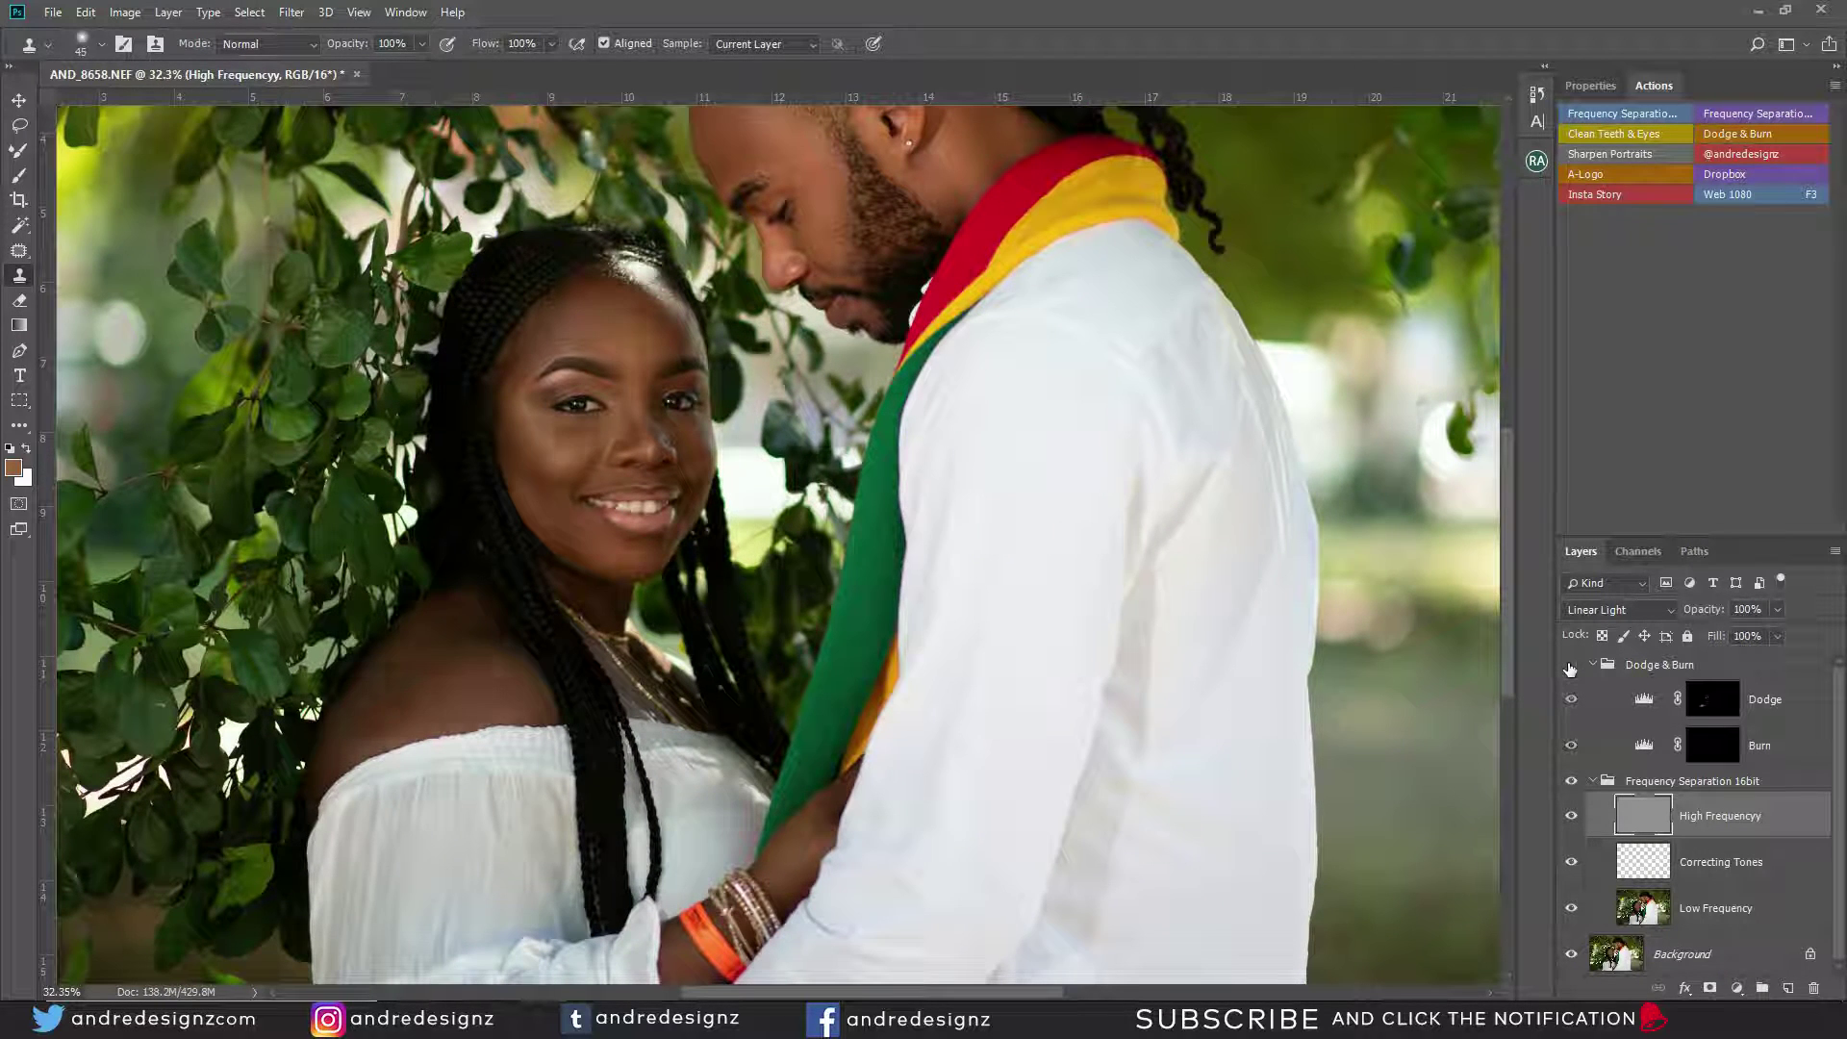
pyautogui.click(1571, 666)
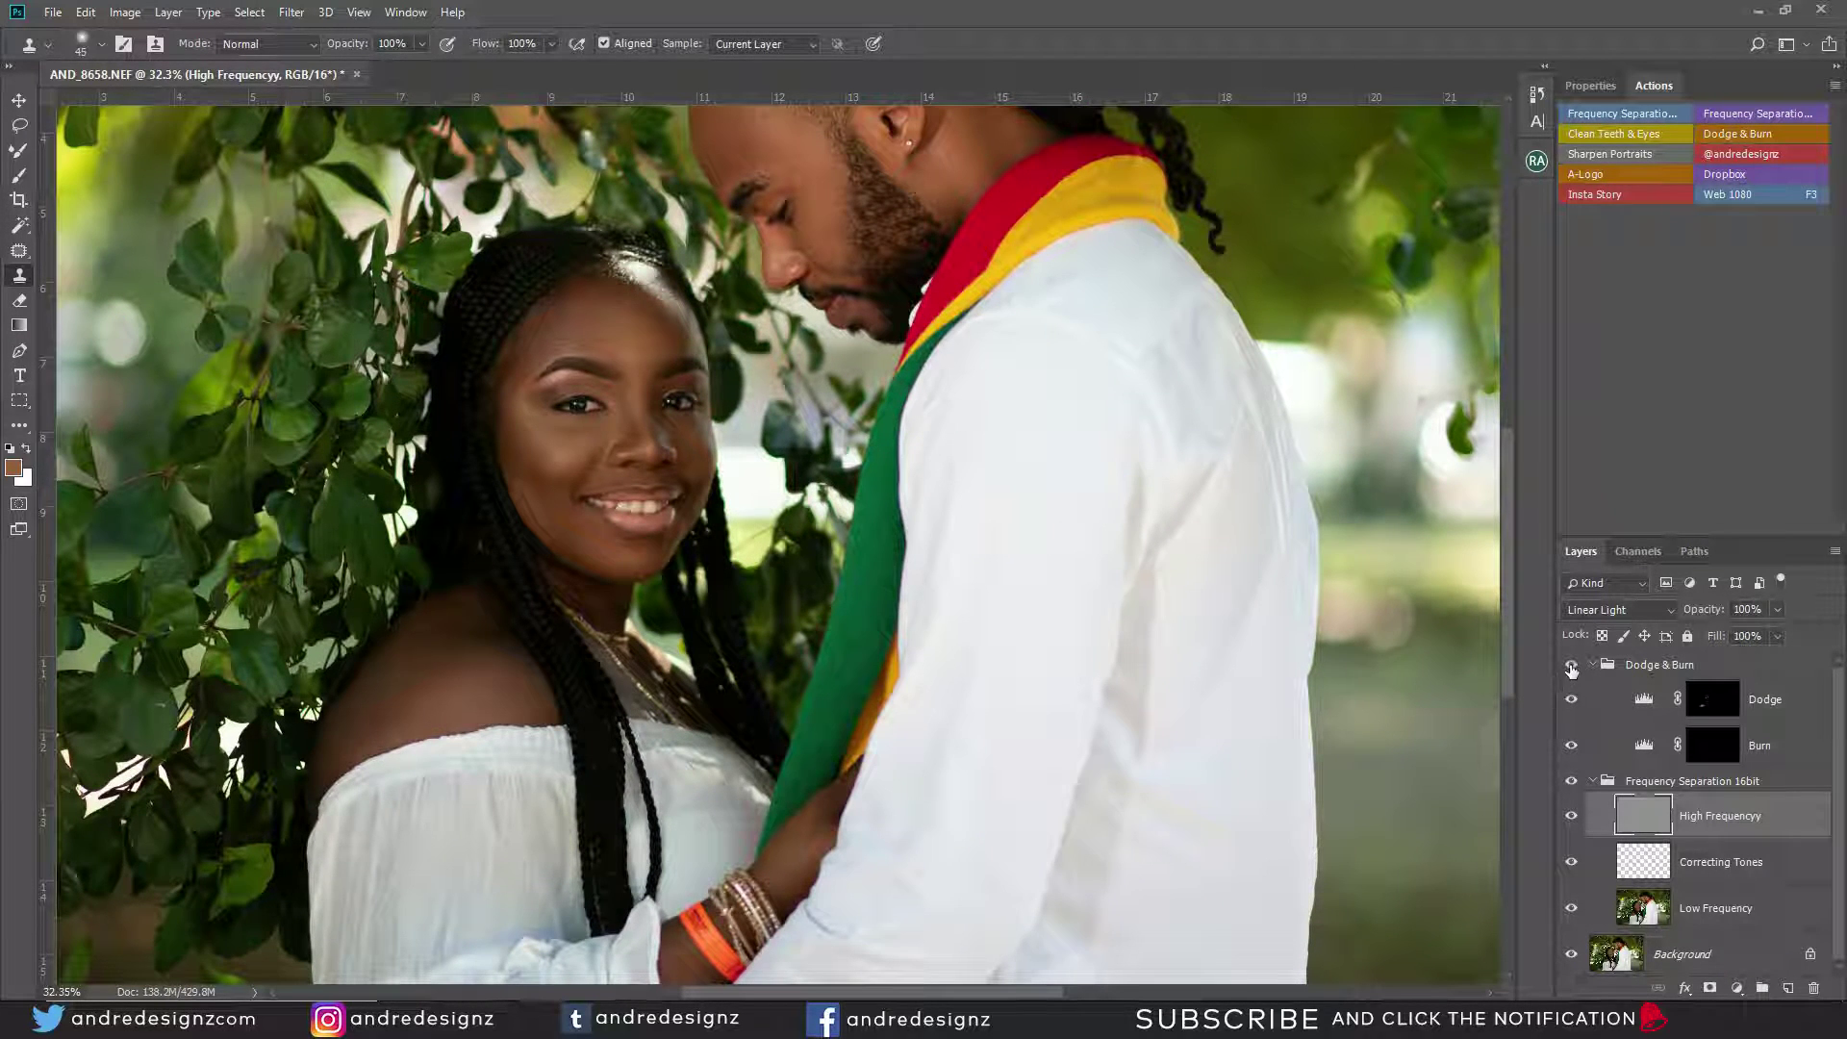
# Compare the portrait with the Dodge & Burn group hidden and shown.
pyautogui.click(1571, 666)
pyautogui.click(1571, 667)
pyautogui.scroll(5, 1010, 647)
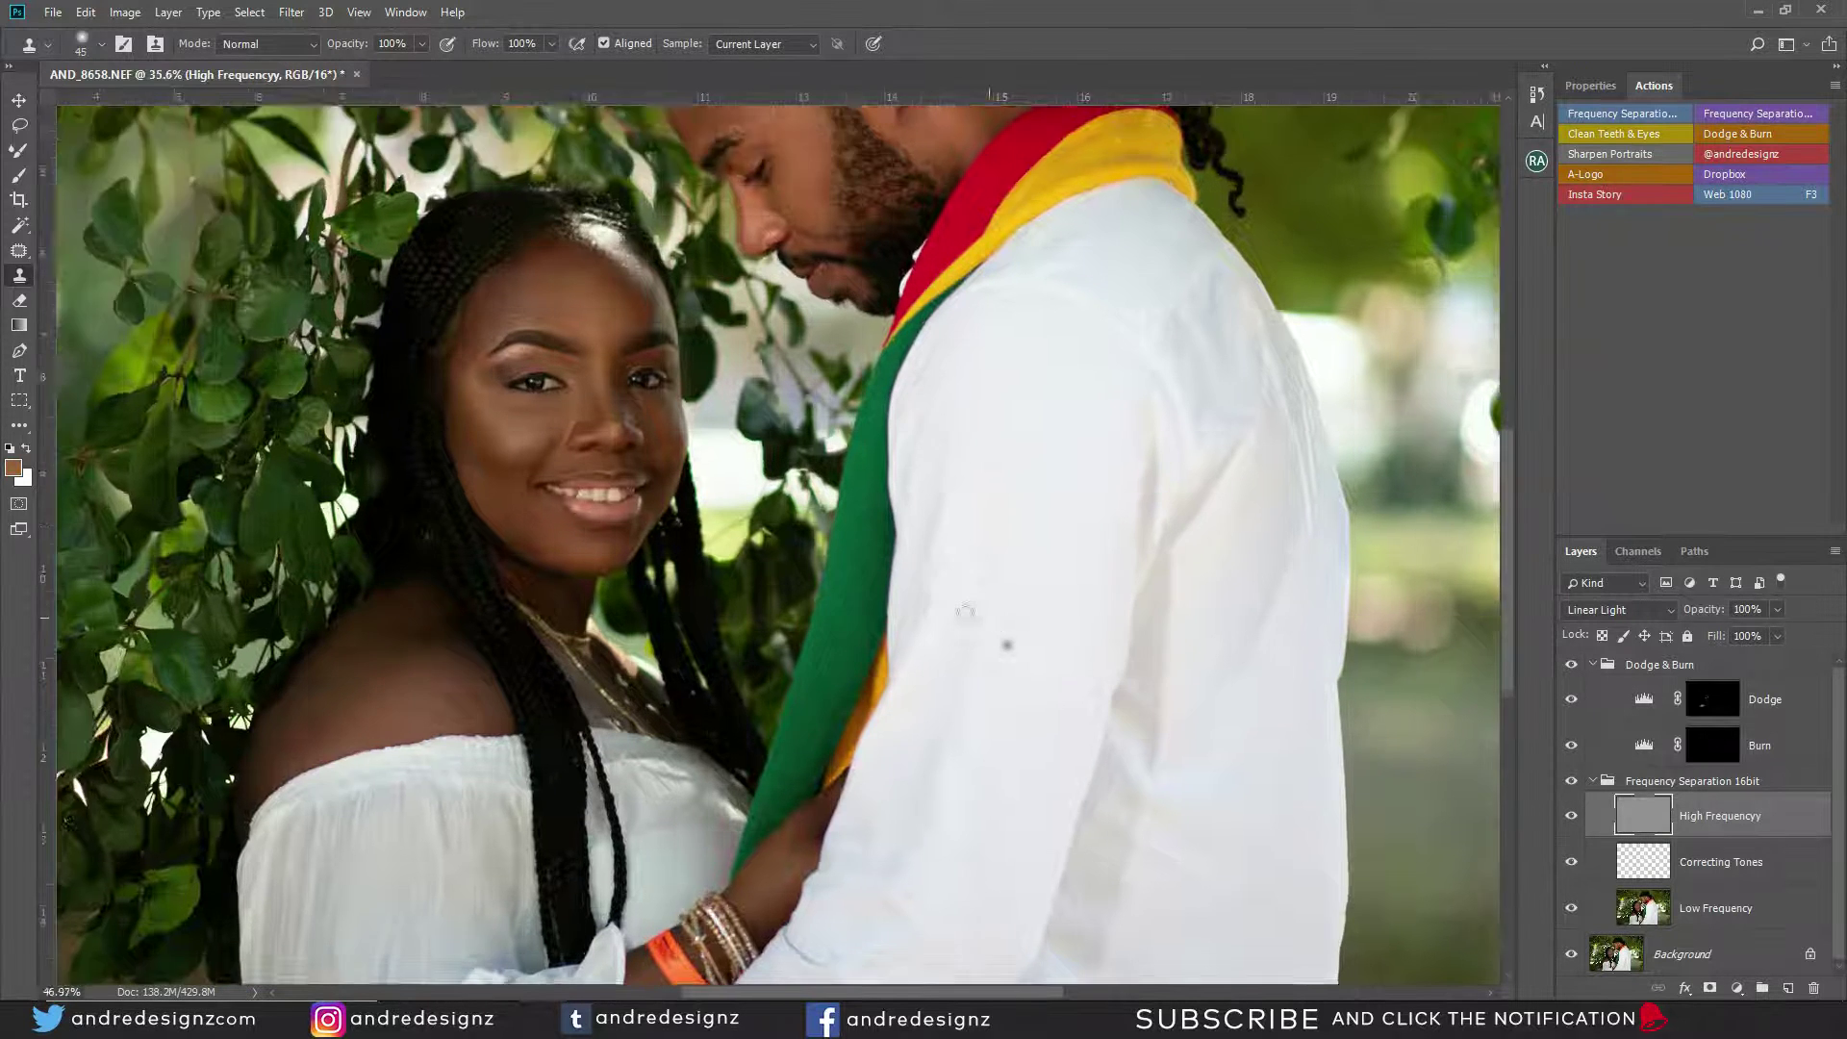
pyautogui.scroll(3, 486, 452)
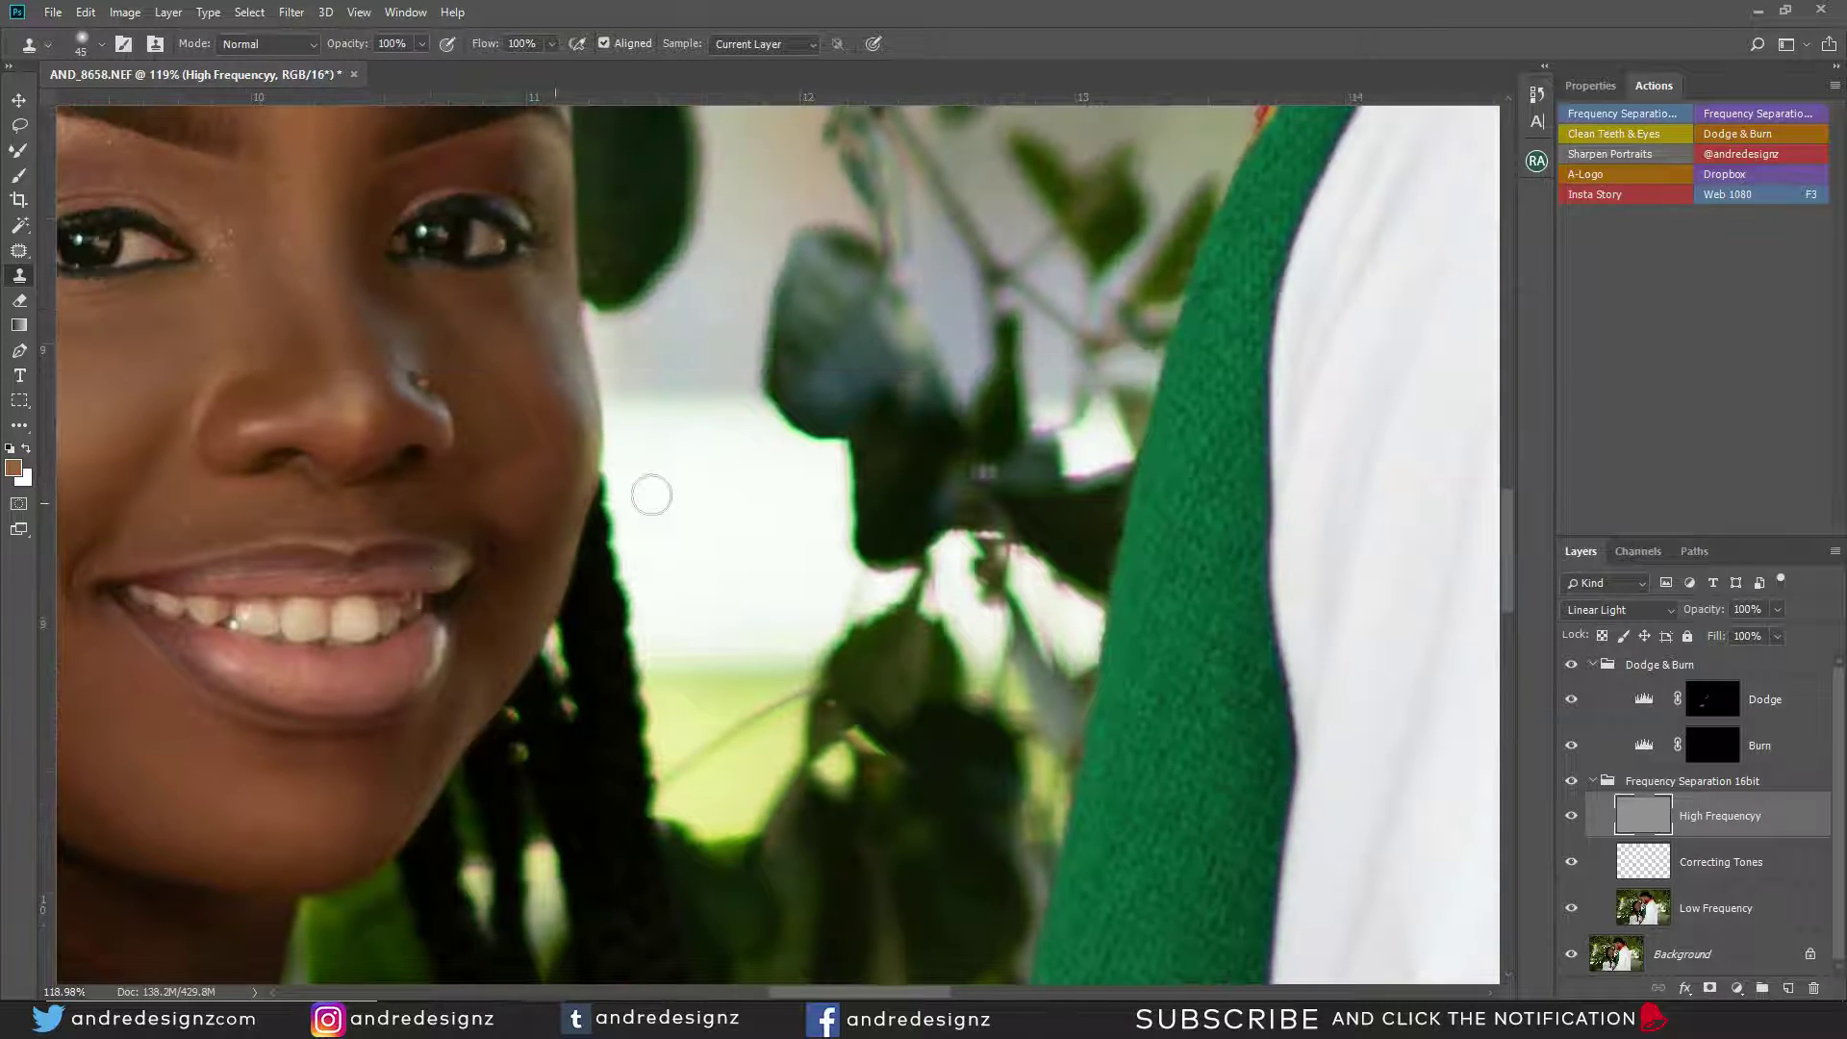
# On the Dodge layer mask, paint white over the cheek beside the woman's nose stud with a soft brush at 1% flow.
pyautogui.click(1713, 700)
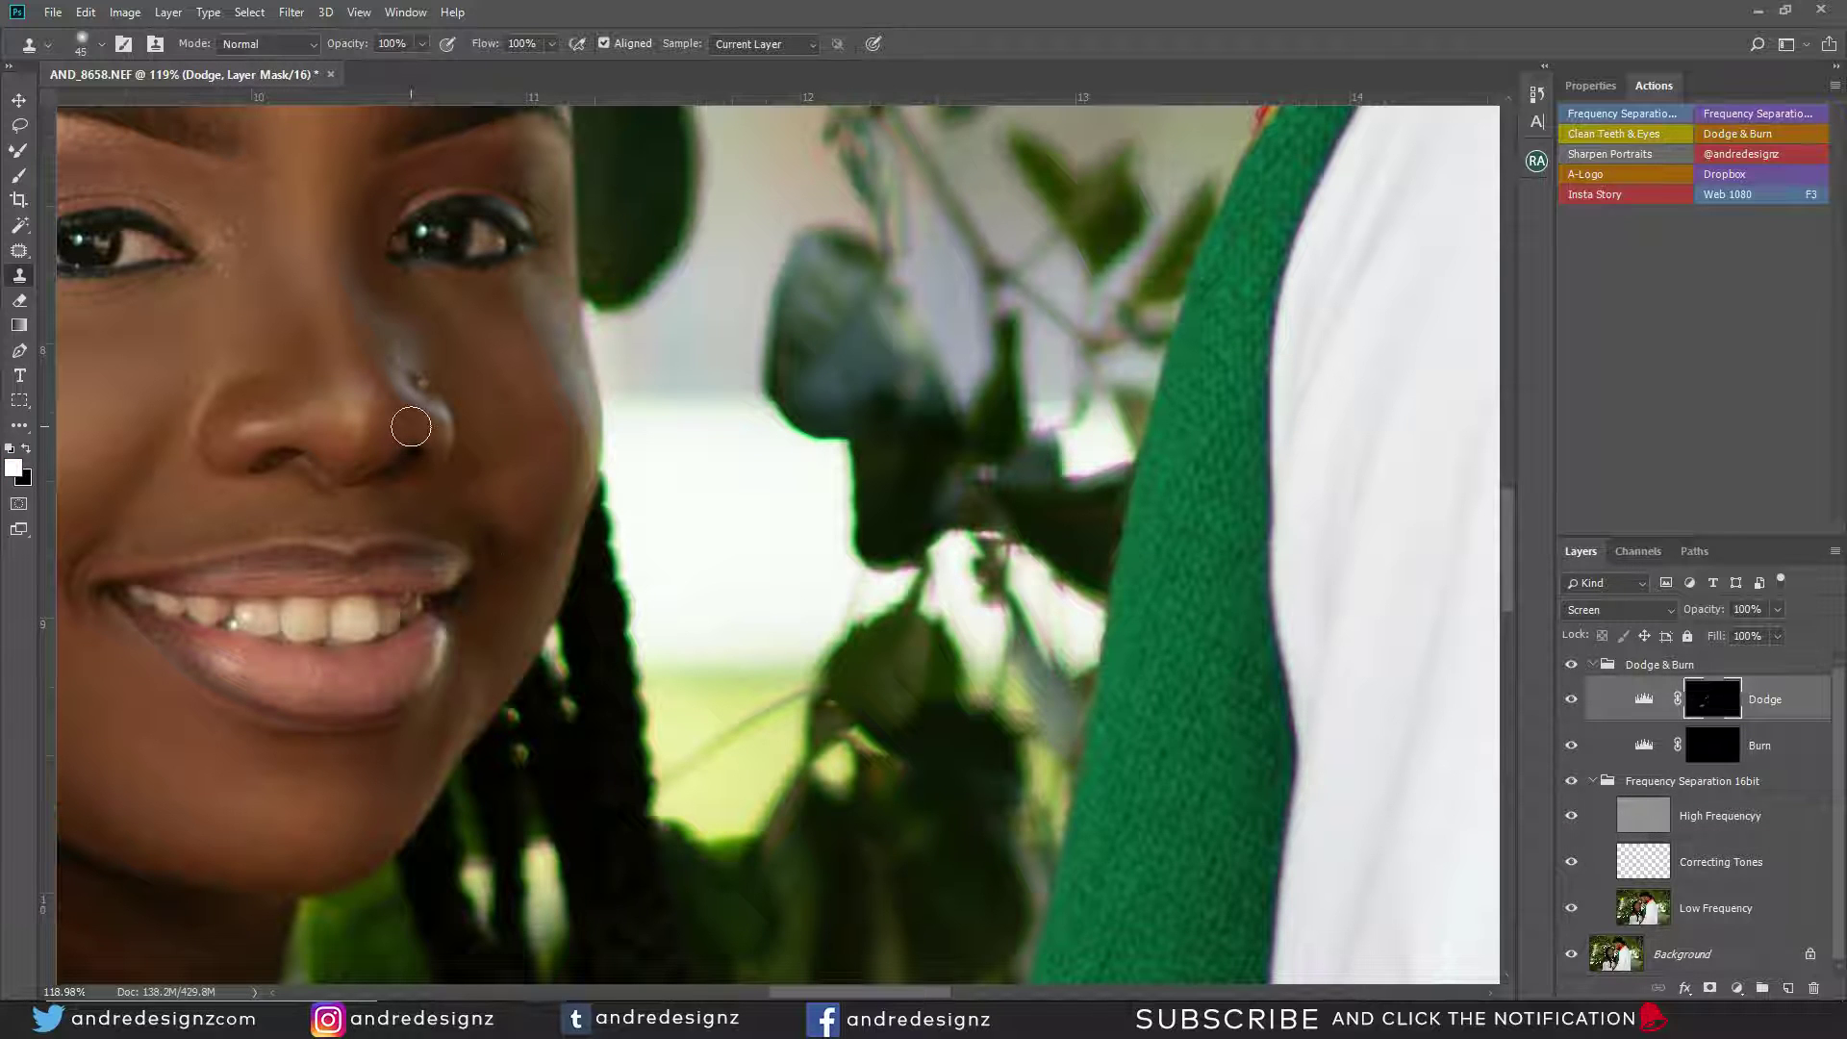
pyautogui.press('b')
pyautogui.press('[')
pyautogui.press('[')
pyautogui.press('[')
pyautogui.press('[')
pyautogui.press('[')
pyautogui.moveTo(515, 374)
pyautogui.mouseDown()
pyautogui.moveTo(468, 325)
pyautogui.moveTo(518, 396)
pyautogui.moveTo(496, 456)
pyautogui.moveTo(491, 398)
pyautogui.moveTo(499, 457)
pyautogui.moveTo(500, 367)
pyautogui.moveTo(451, 324)
pyautogui.moveTo(493, 357)
pyautogui.moveTo(537, 457)
pyautogui.moveTo(523, 429)
pyautogui.moveTo(523, 496)
pyautogui.moveTo(488, 360)
pyautogui.moveTo(448, 326)
pyautogui.moveTo(479, 351)
pyautogui.moveTo(513, 465)
pyautogui.moveTo(515, 345)
pyautogui.moveTo(556, 413)
pyautogui.moveTo(526, 423)
pyautogui.moveTo(548, 411)
pyautogui.moveTo(537, 373)
pyautogui.moveTo(478, 298)
pyautogui.moveTo(538, 306)
pyautogui.moveTo(461, 311)
pyautogui.moveTo(512, 294)
pyautogui.moveTo(528, 343)
pyautogui.mouseUp()
pyautogui.press('[')
pyautogui.press('[')
pyautogui.press('[')
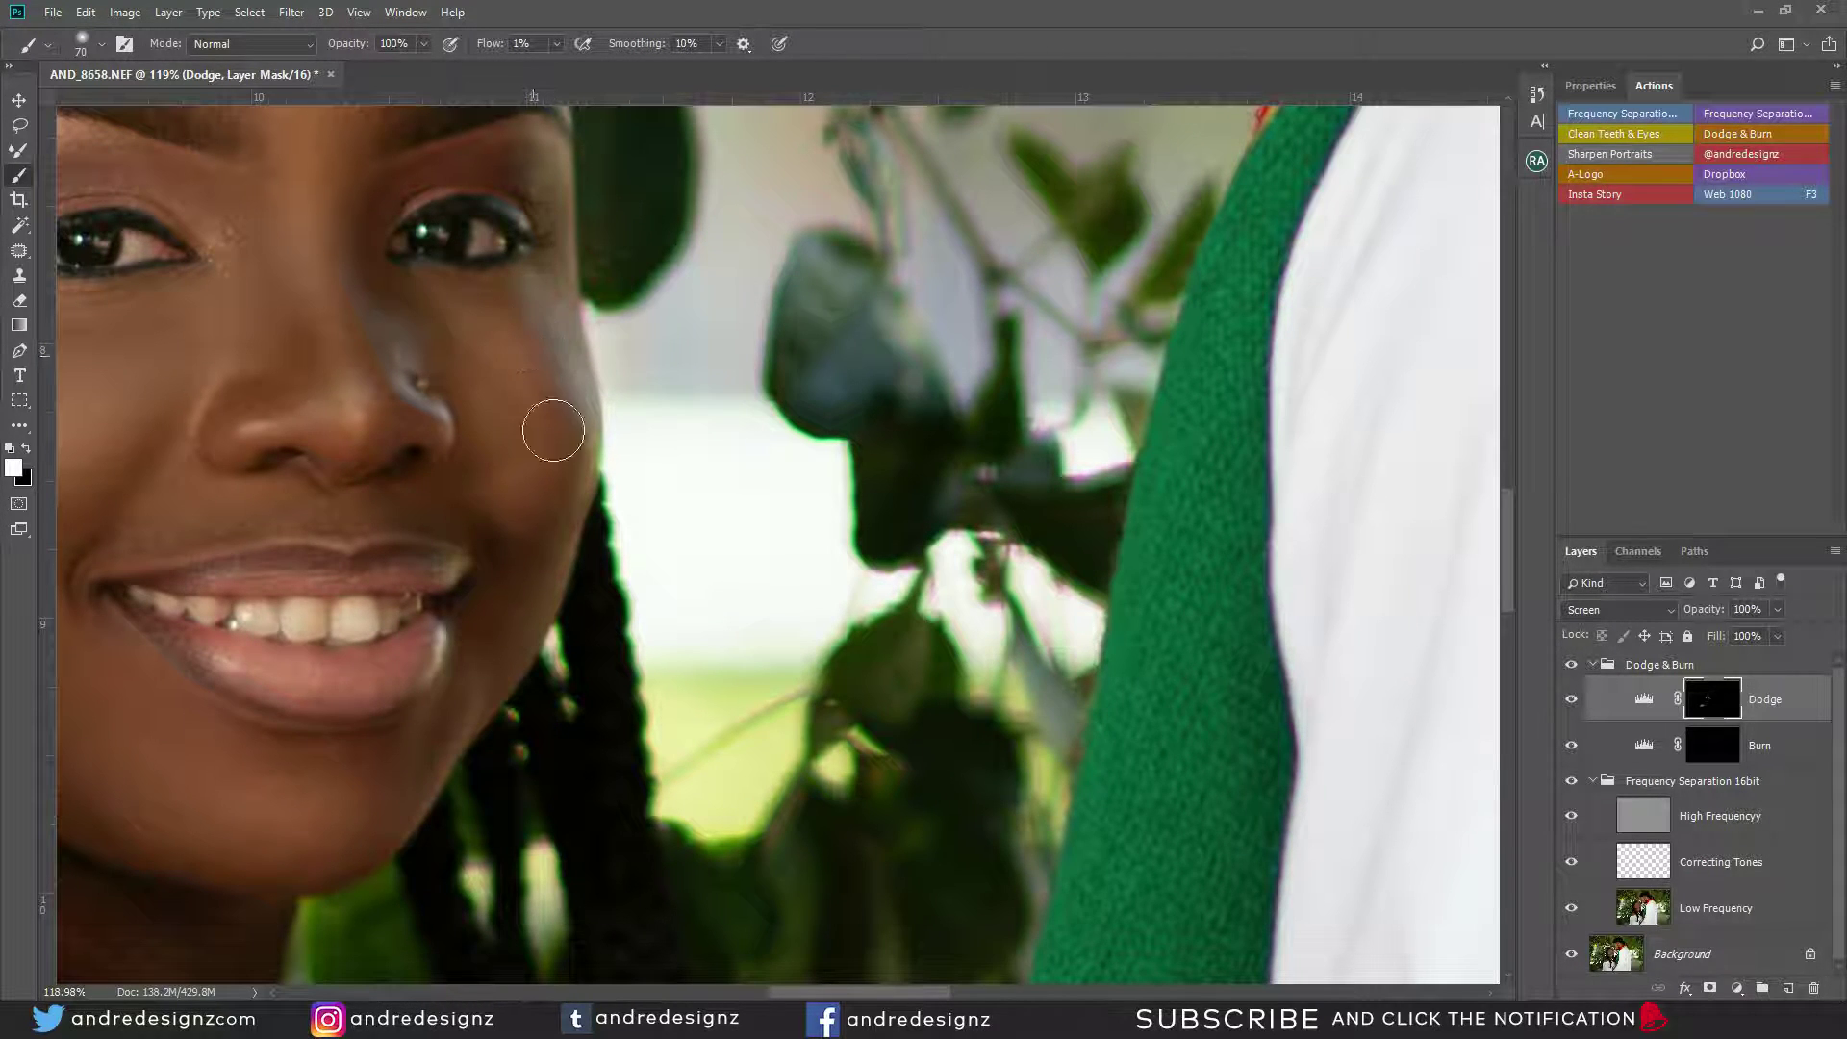
# Examine the woman's face close up and the whole portrait, comparing them with the Dodge & Burn group hidden and shown.
pyautogui.scroll(-10, 705, 402)
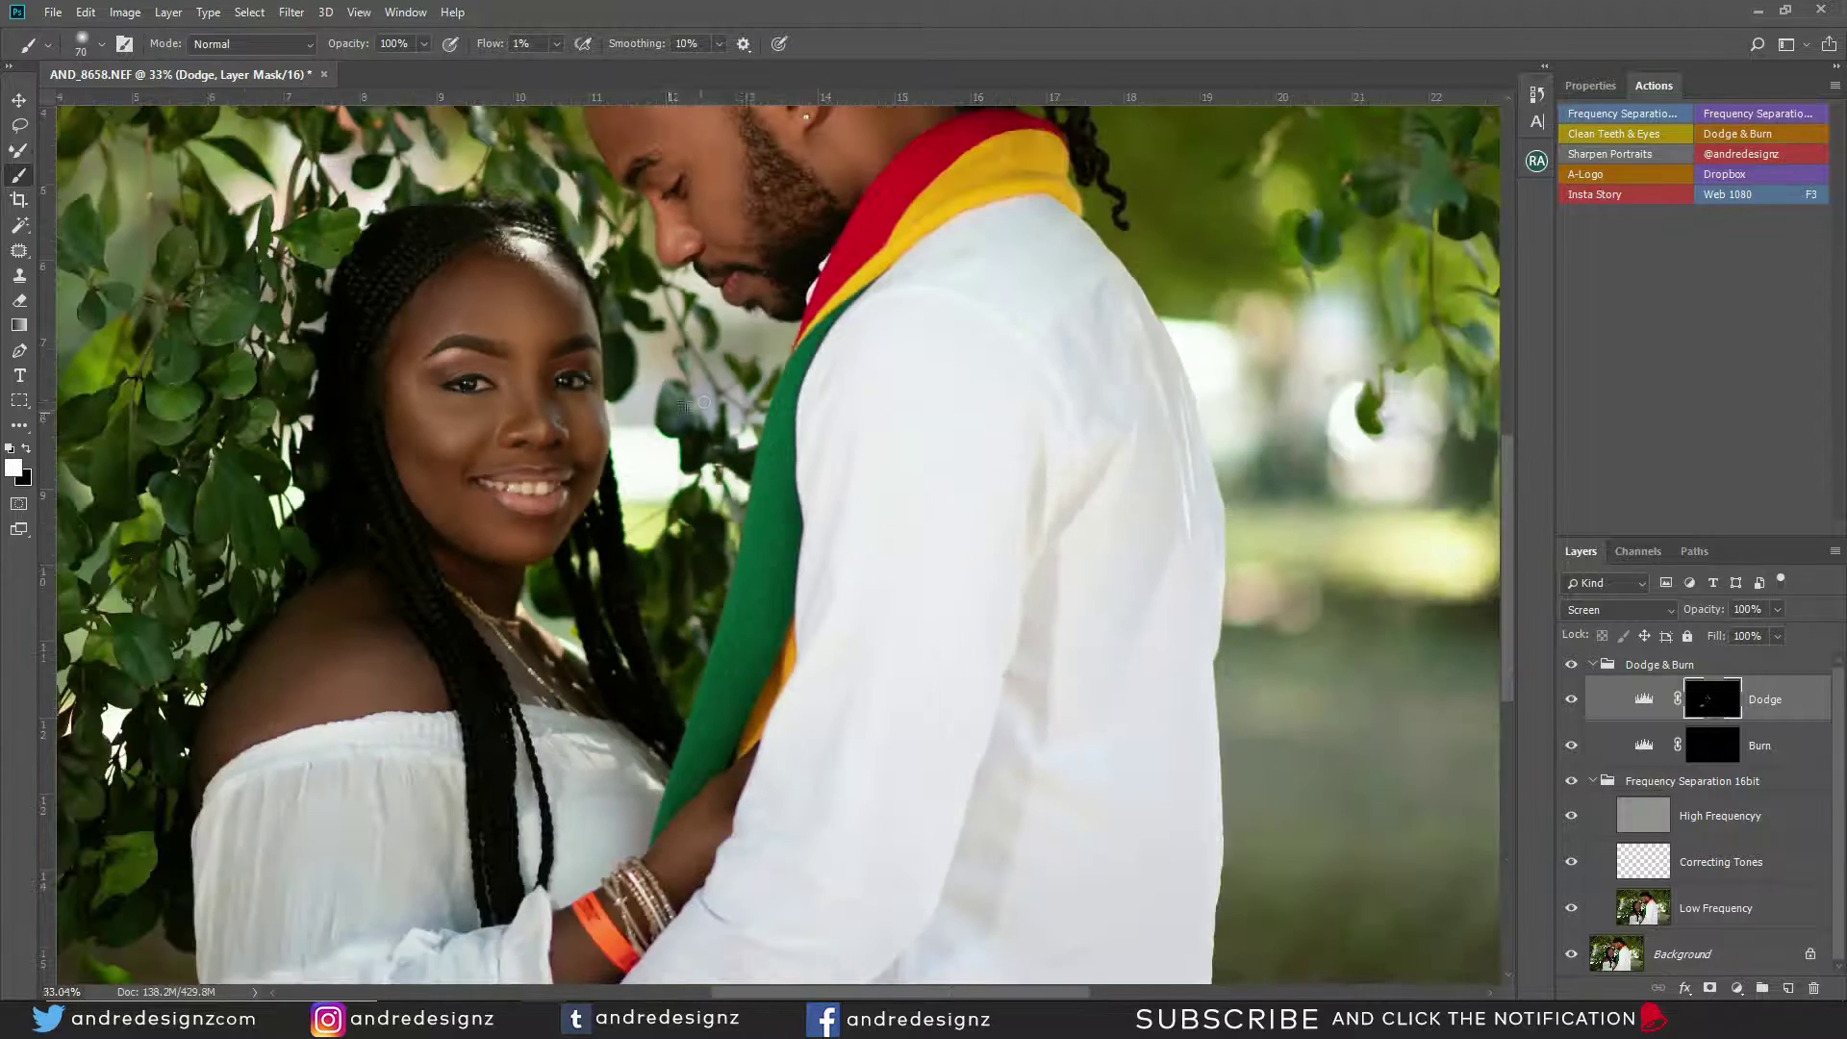
pyautogui.scroll(1, 713, 397)
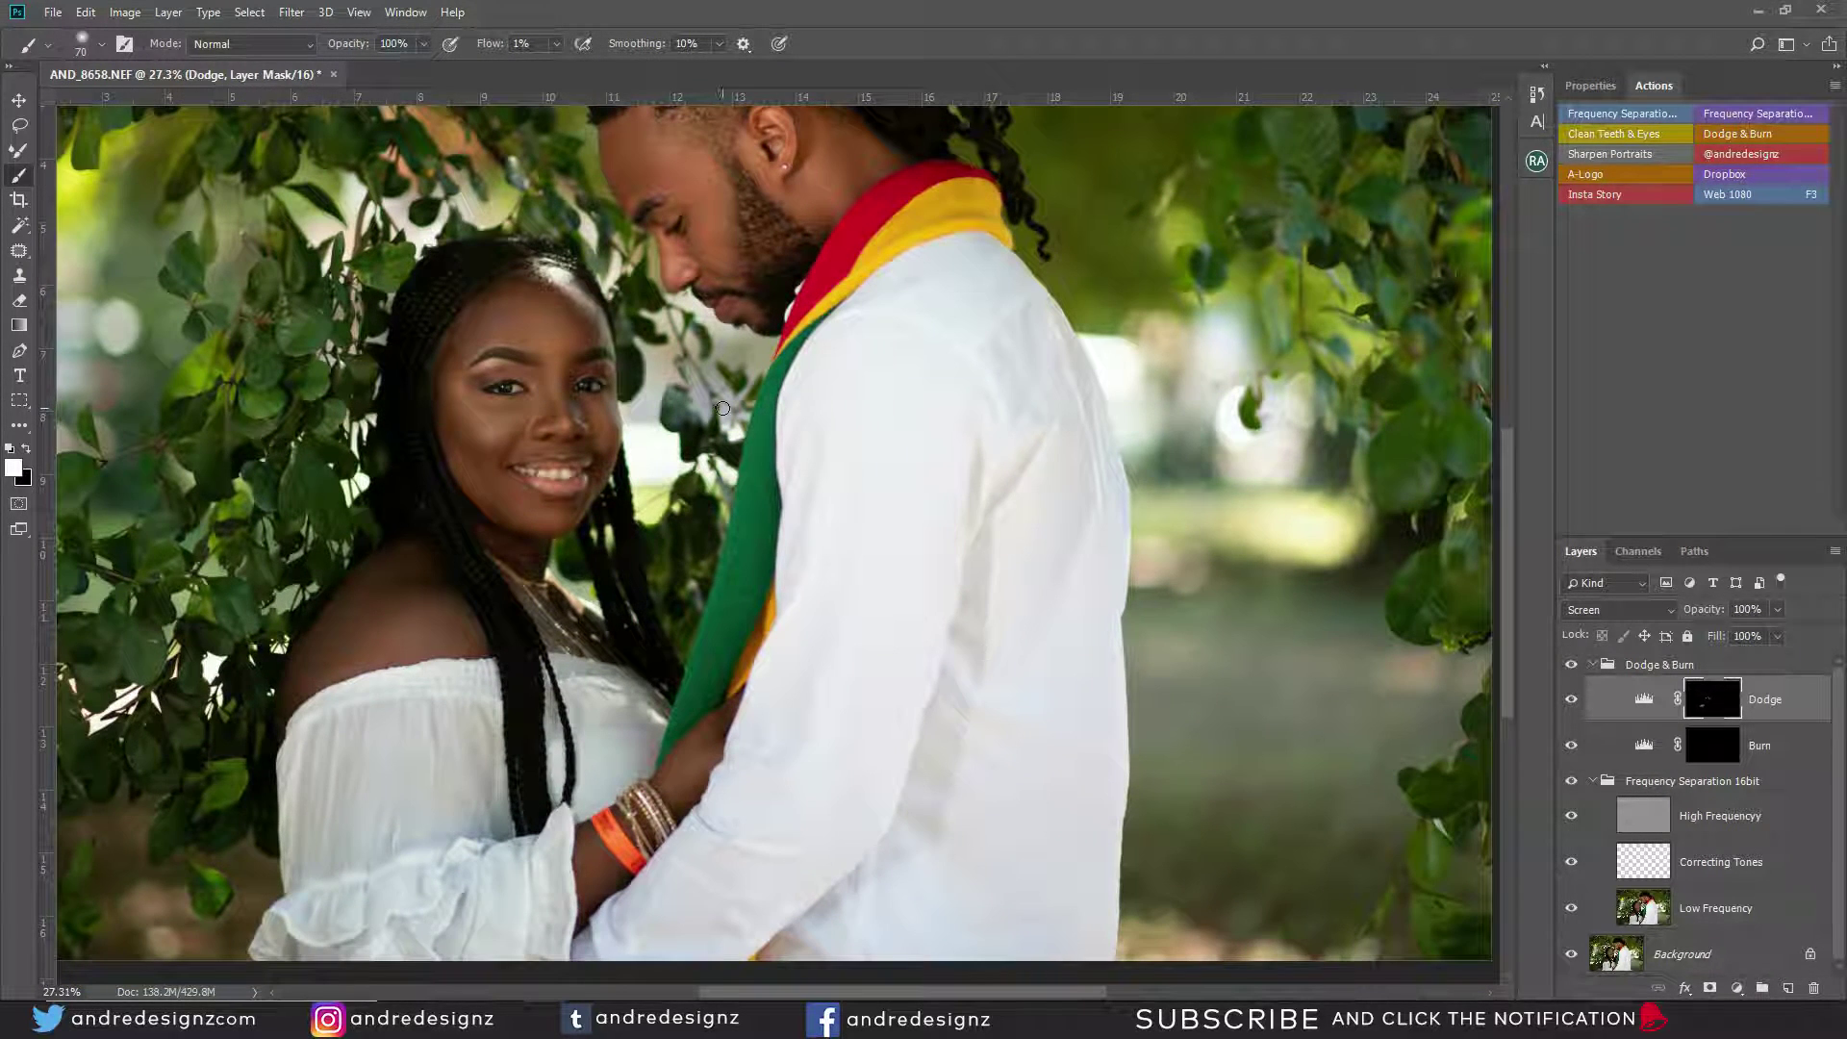
pyautogui.scroll(12, 723, 408)
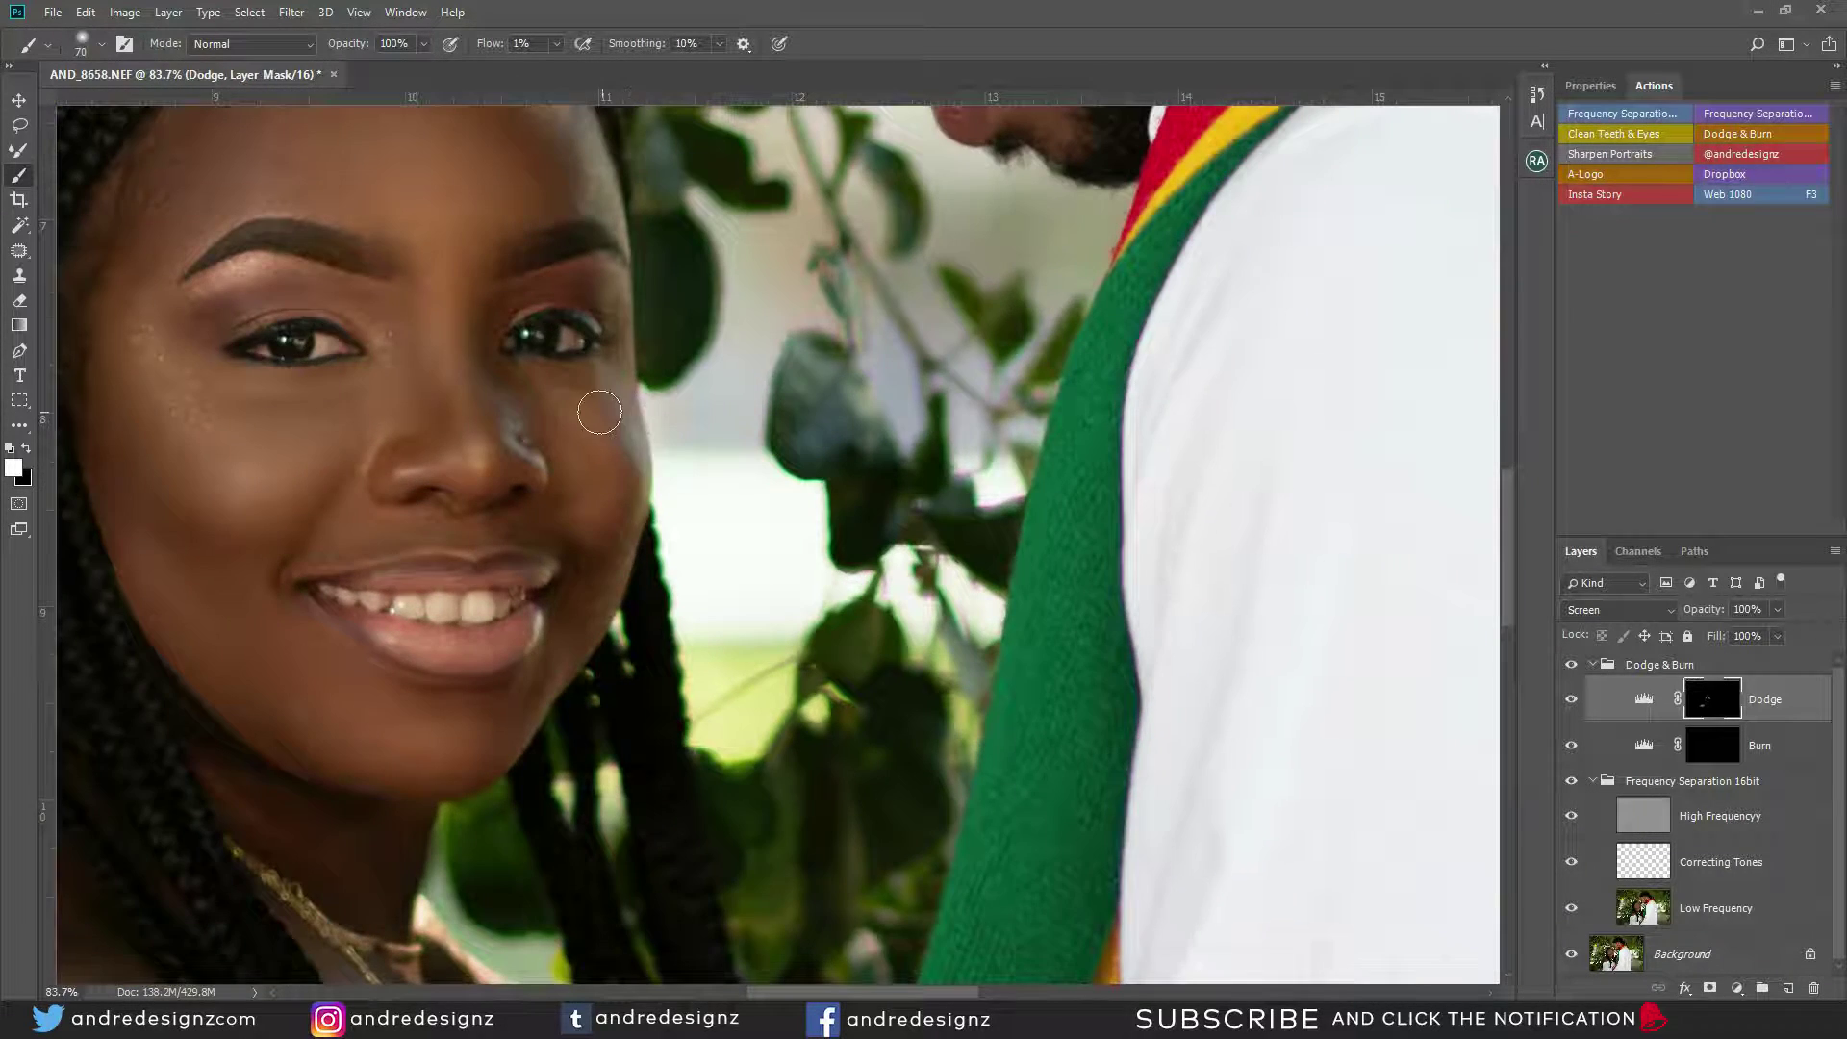
pyautogui.scroll(-3, 599, 411)
pyautogui.click(1571, 665)
pyautogui.scroll(-4, 650, 538)
pyautogui.scroll(-2, 650, 538)
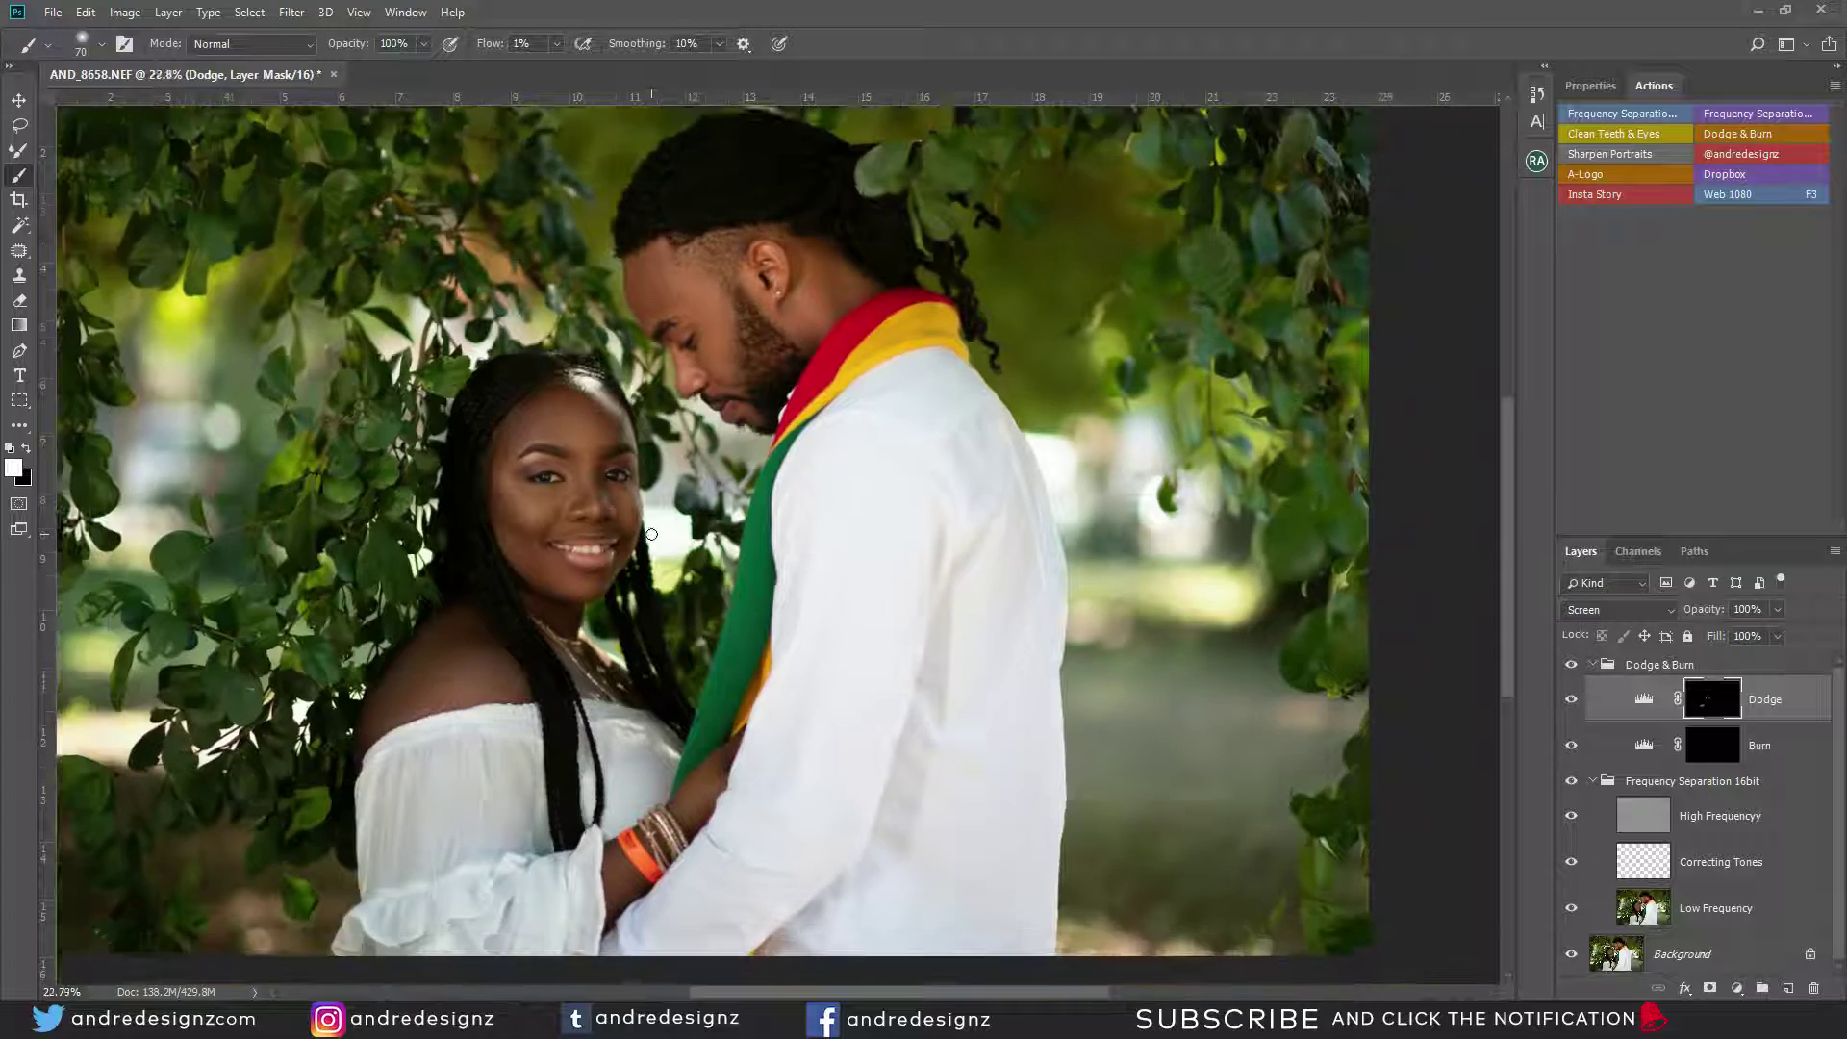
pyautogui.scroll(4, 651, 533)
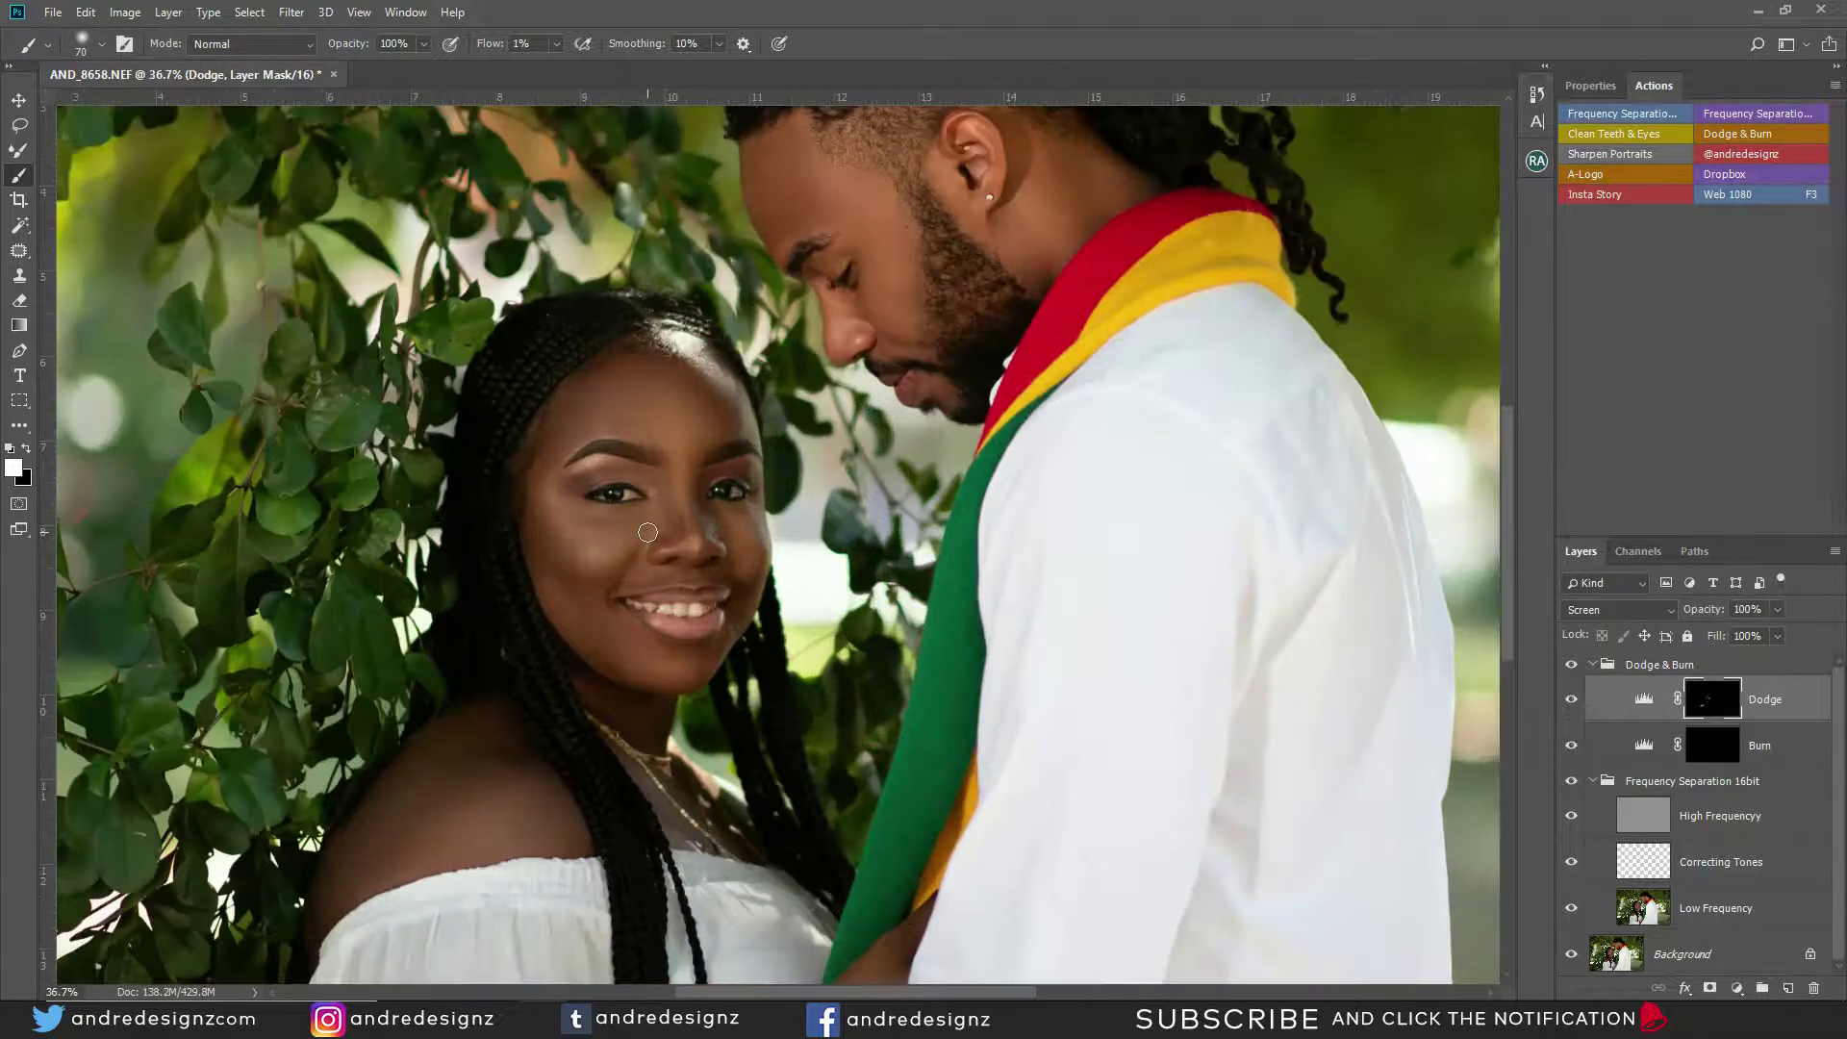
pyautogui.scroll(-5, 646, 532)
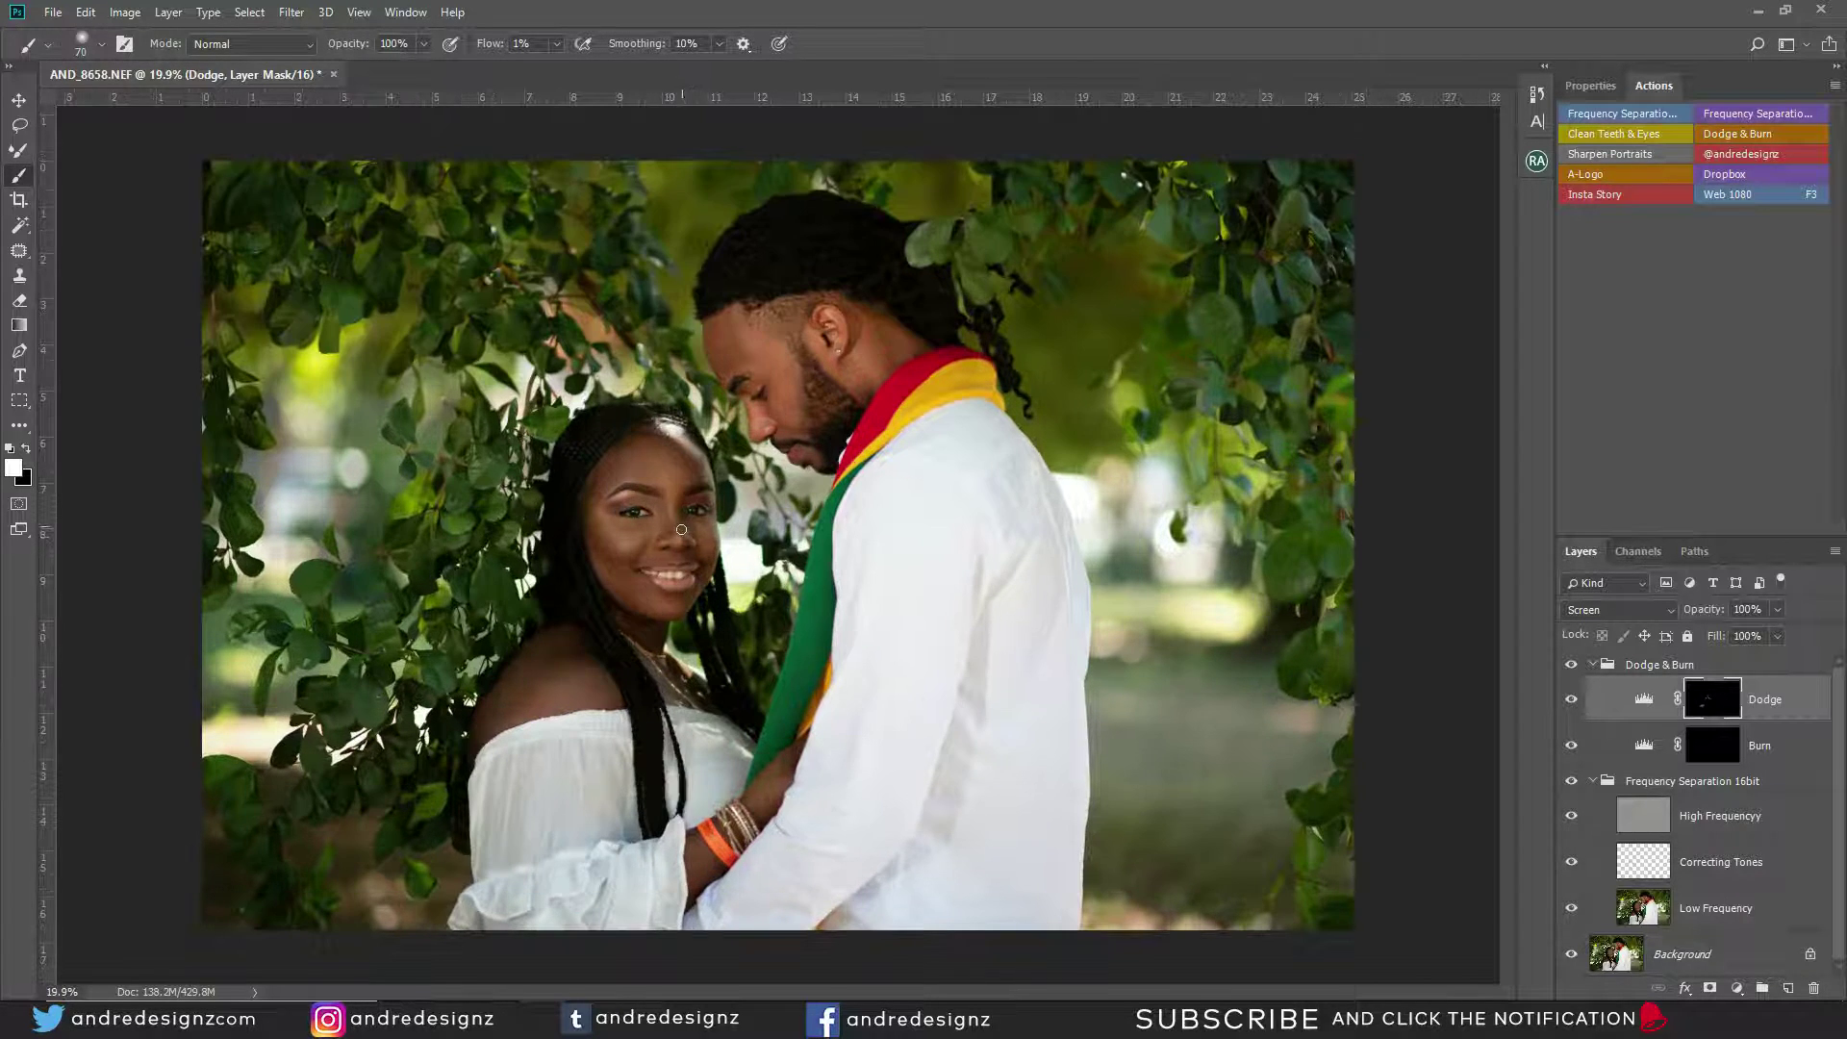
pyautogui.scroll(1, 682, 526)
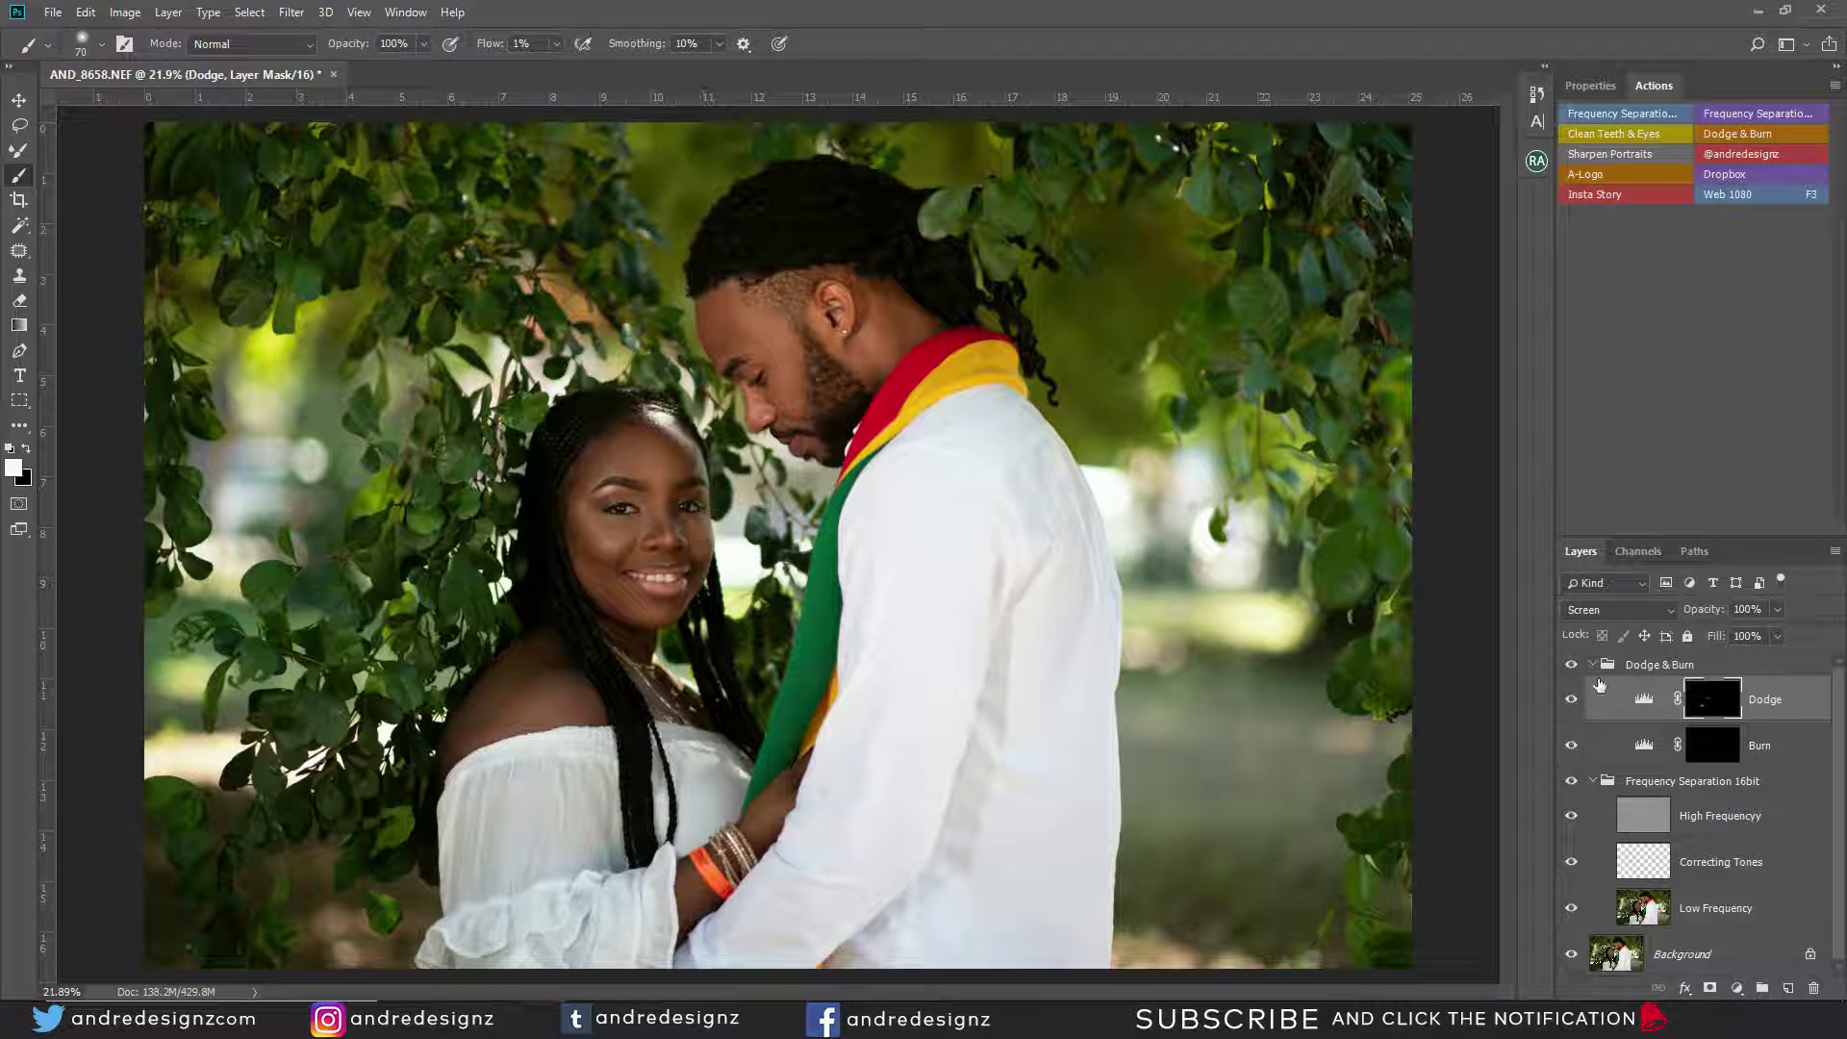
pyautogui.click(1569, 664)
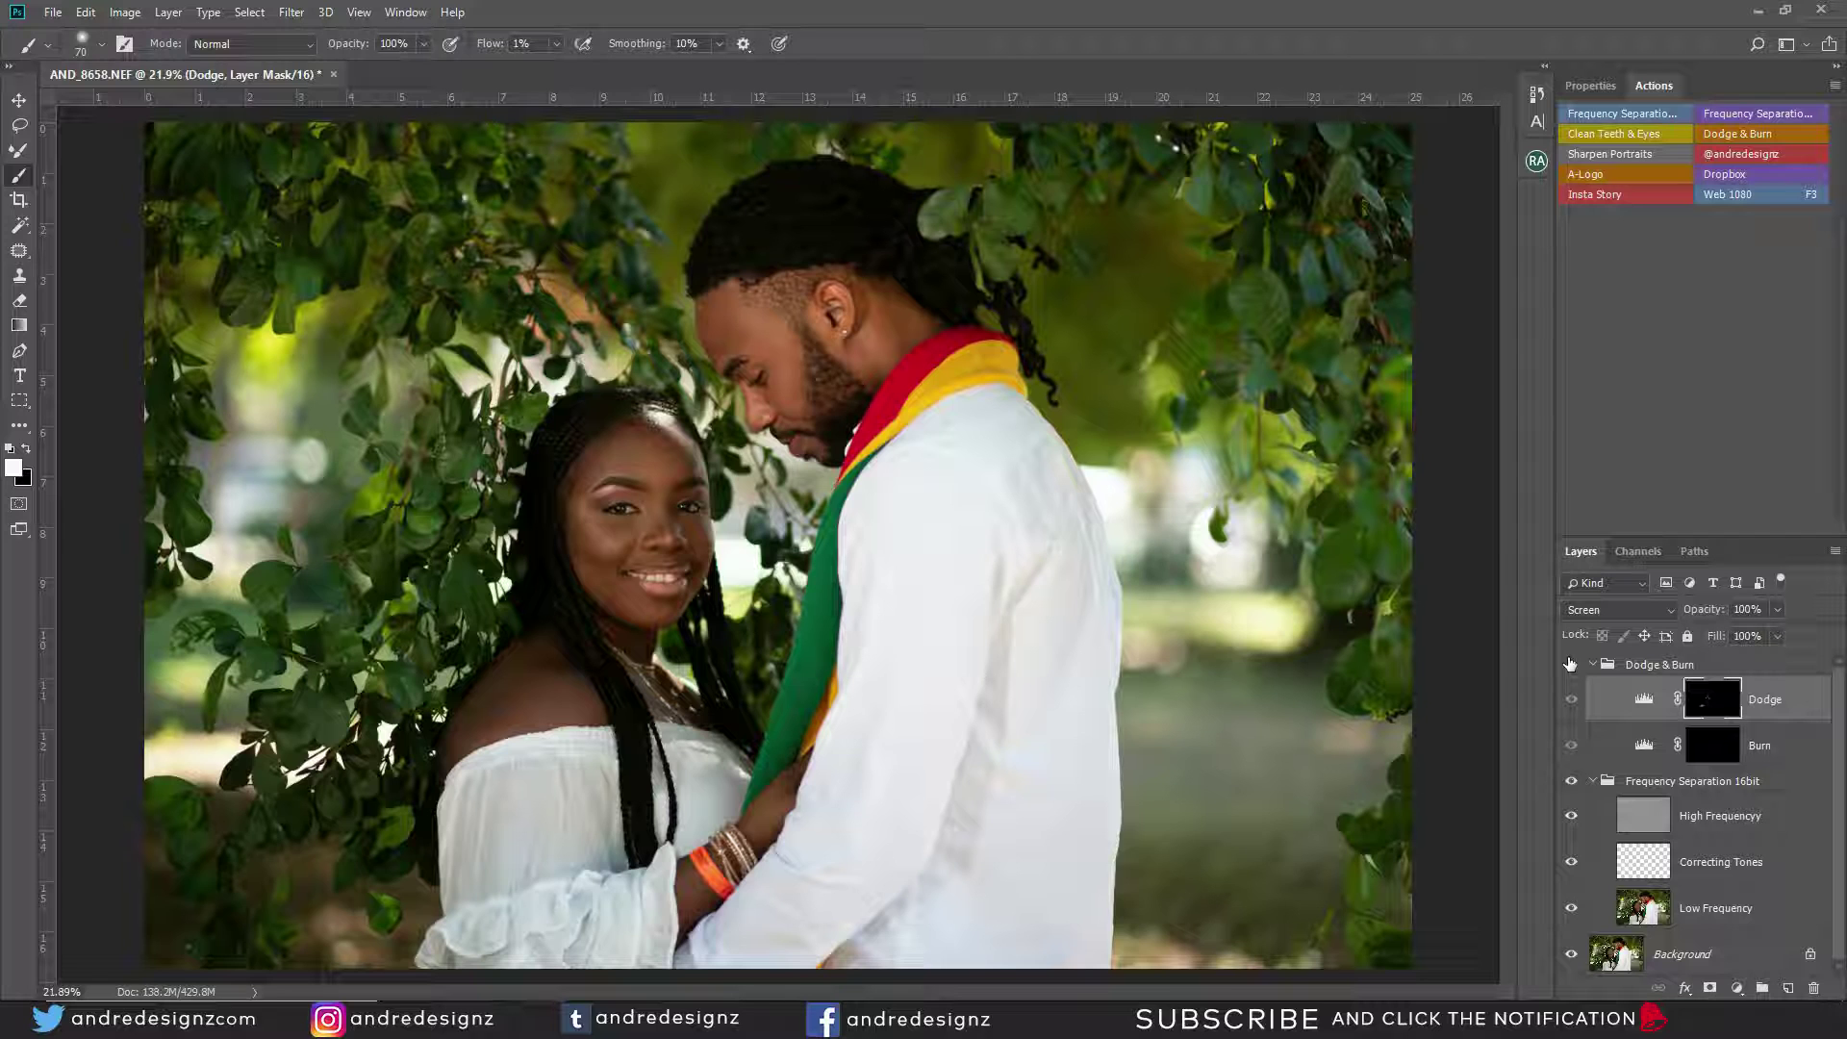
pyautogui.click(1570, 663)
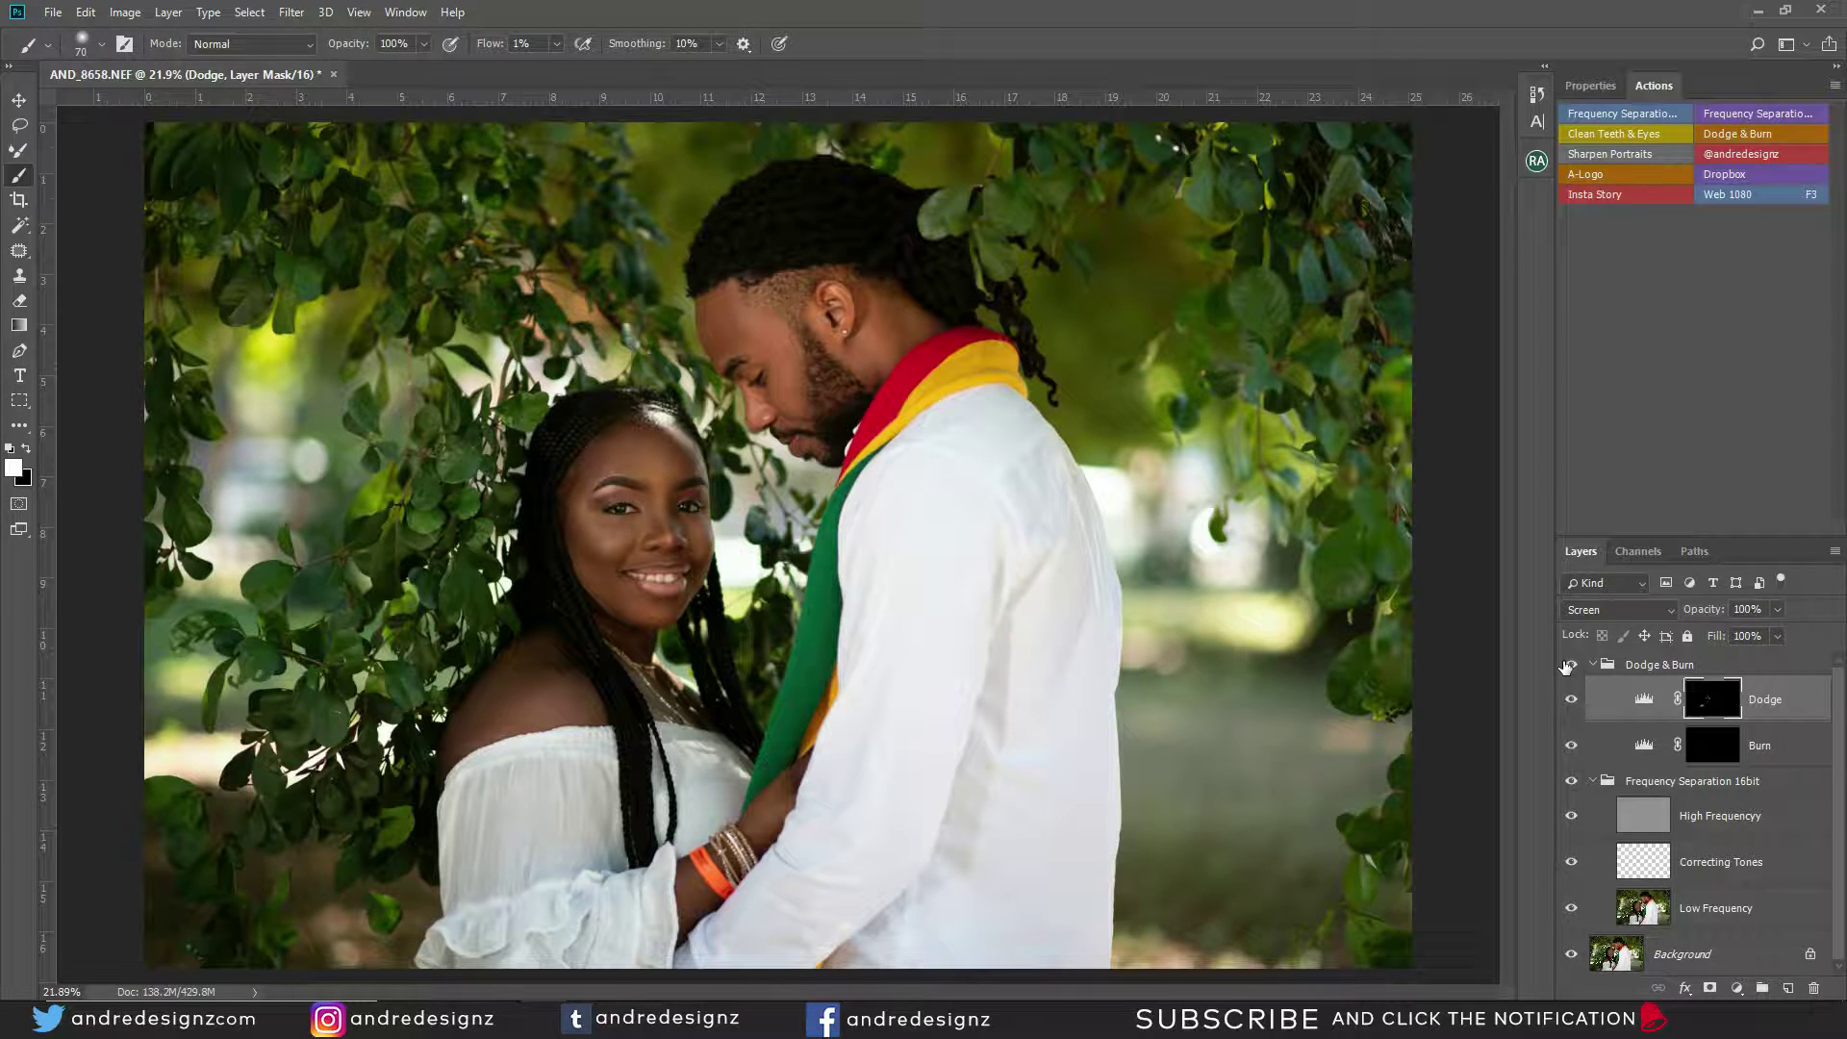
pyautogui.scroll(10, 674, 534)
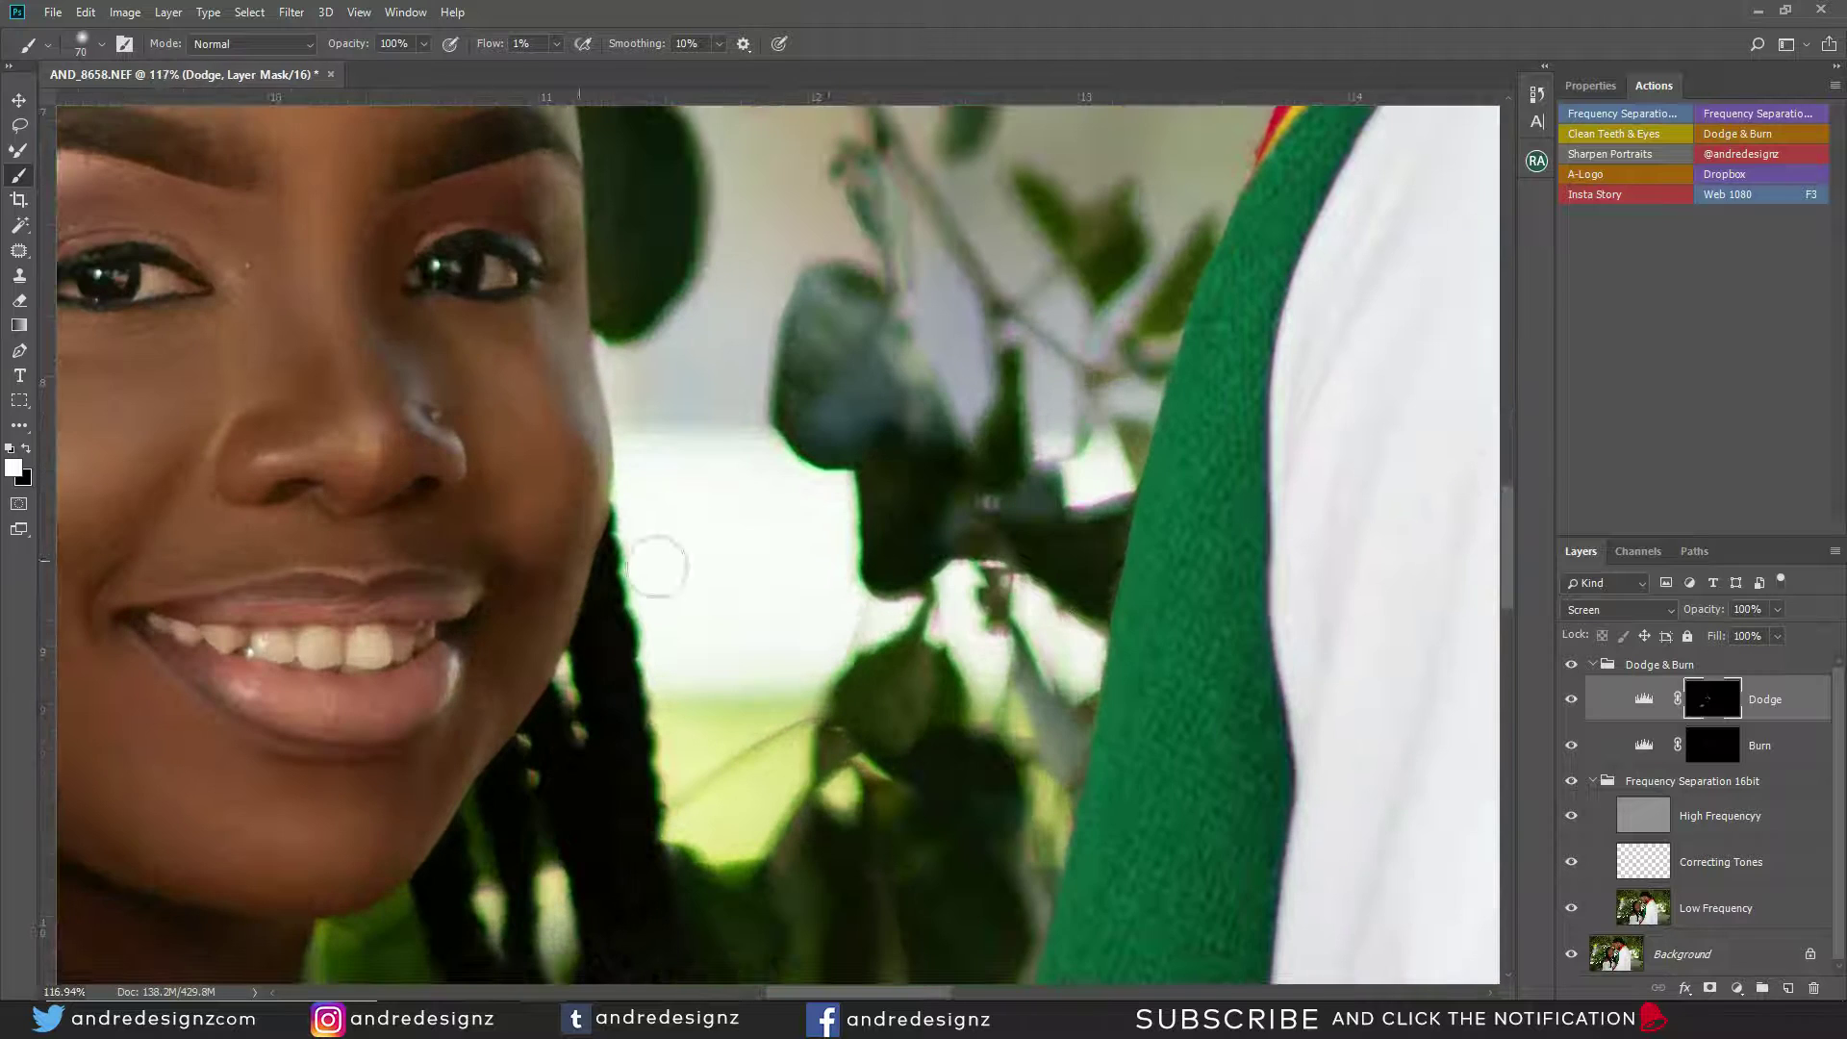
# On the Correcting Tones layer, sample the cheek highlight and paint it down the cheek with a 70 px brush at 1% flow.
pyautogui.click(1693, 872)
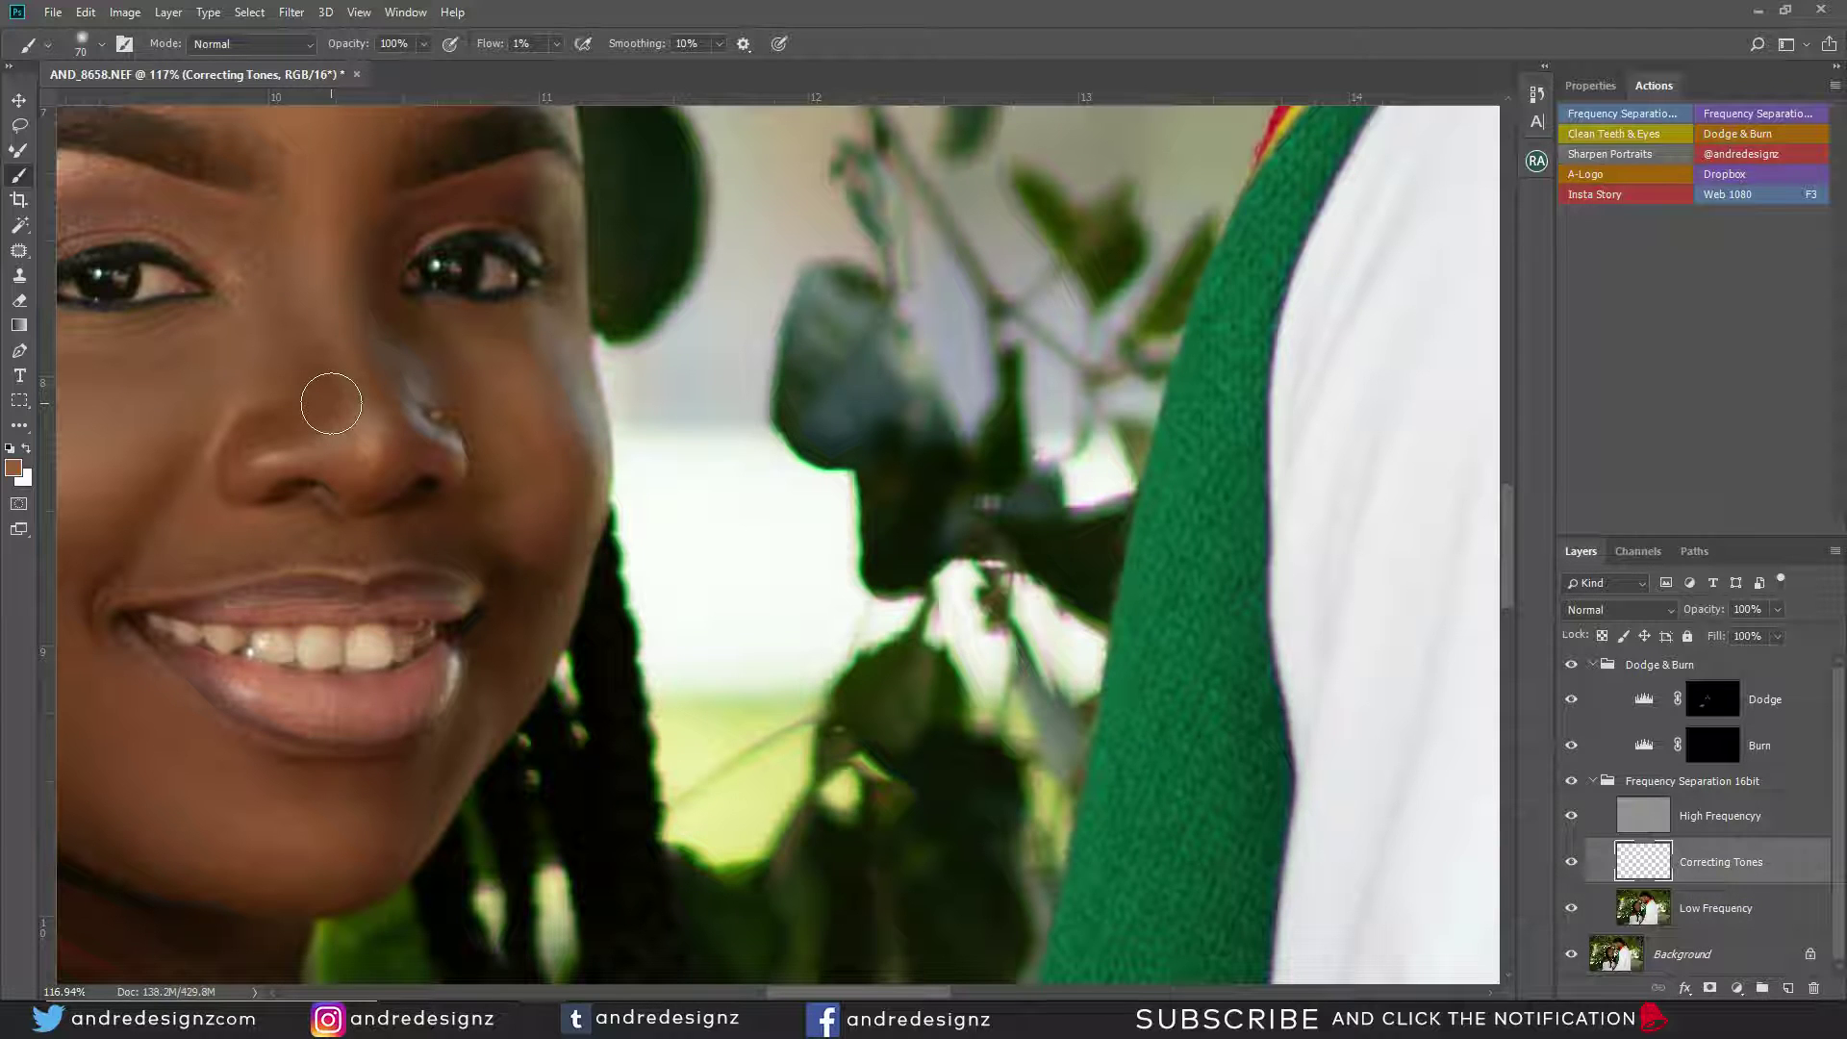
pyautogui.keyDown('alt'); pyautogui.click(558, 377); pyautogui.keyUp('alt')
pyautogui.moveTo(531, 465)
pyautogui.mouseDown()
pyautogui.moveTo(478, 387)
pyautogui.moveTo(511, 410)
pyautogui.moveTo(447, 351)
pyautogui.moveTo(515, 439)
pyautogui.moveTo(503, 527)
pyautogui.moveTo(497, 488)
pyautogui.moveTo(548, 594)
pyautogui.moveTo(482, 529)
pyautogui.moveTo(535, 550)
pyautogui.moveTo(508, 397)
pyautogui.moveTo(534, 409)
pyautogui.moveTo(488, 479)
pyautogui.moveTo(491, 421)
pyautogui.moveTo(456, 341)
pyautogui.moveTo(550, 445)
pyautogui.moveTo(531, 576)
pyautogui.moveTo(485, 516)
pyautogui.moveTo(558, 591)
pyautogui.mouseUp()
pyautogui.scroll(-13, 680, 529)
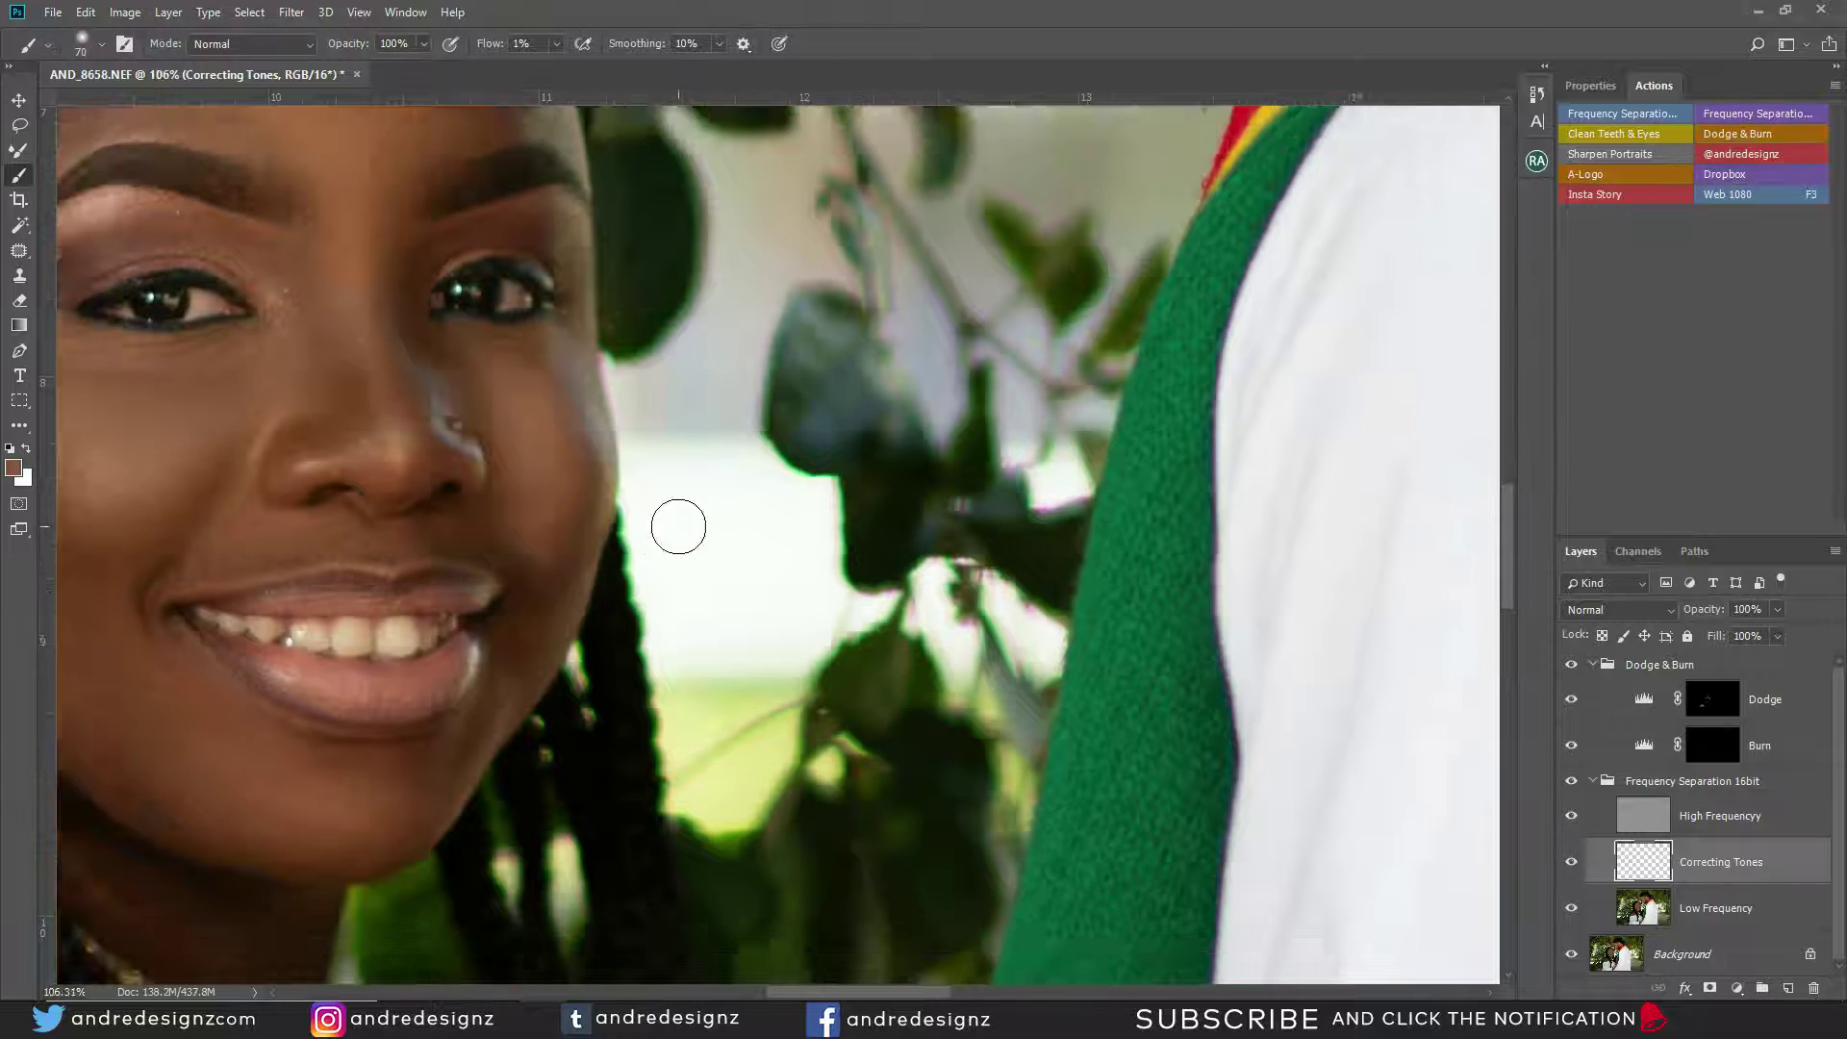
pyautogui.scroll(1, 691, 565)
pyautogui.scroll(5, 692, 565)
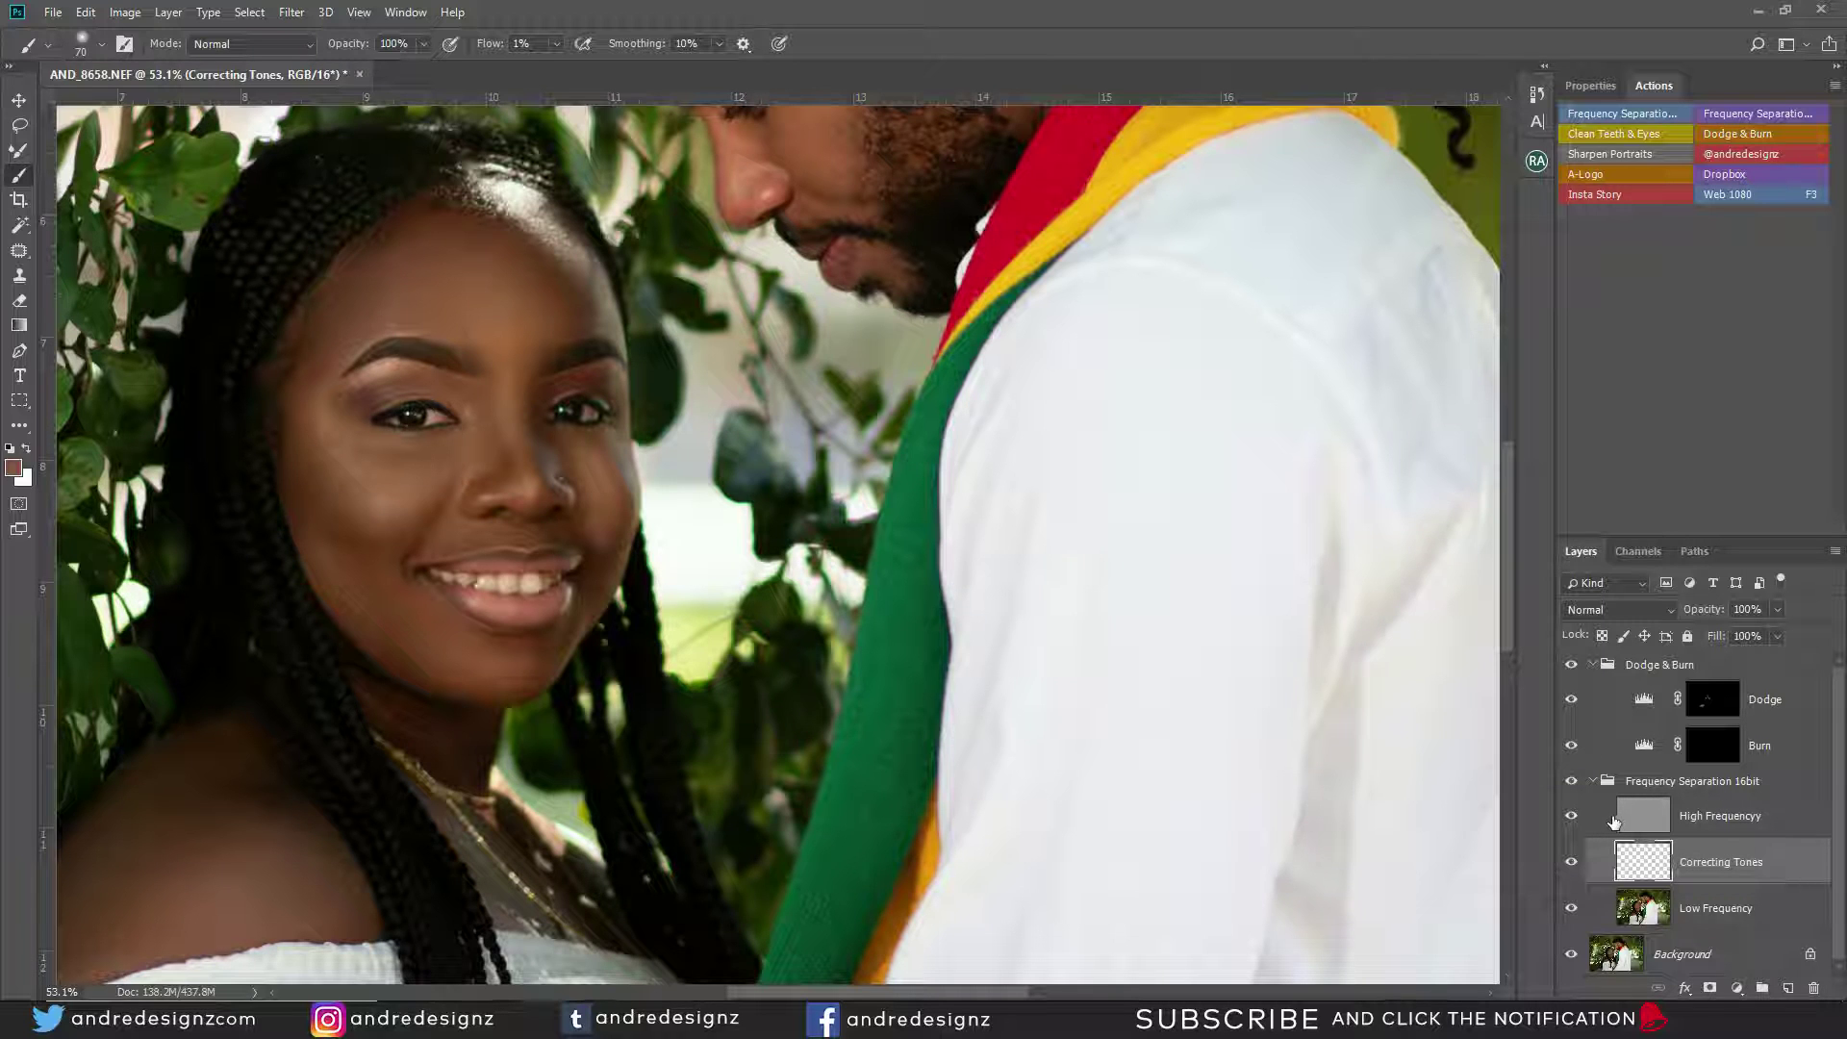
# Revert the image through the history to the first brush stroke after the Clone Stamp edits.
pyautogui.click(1537, 95)
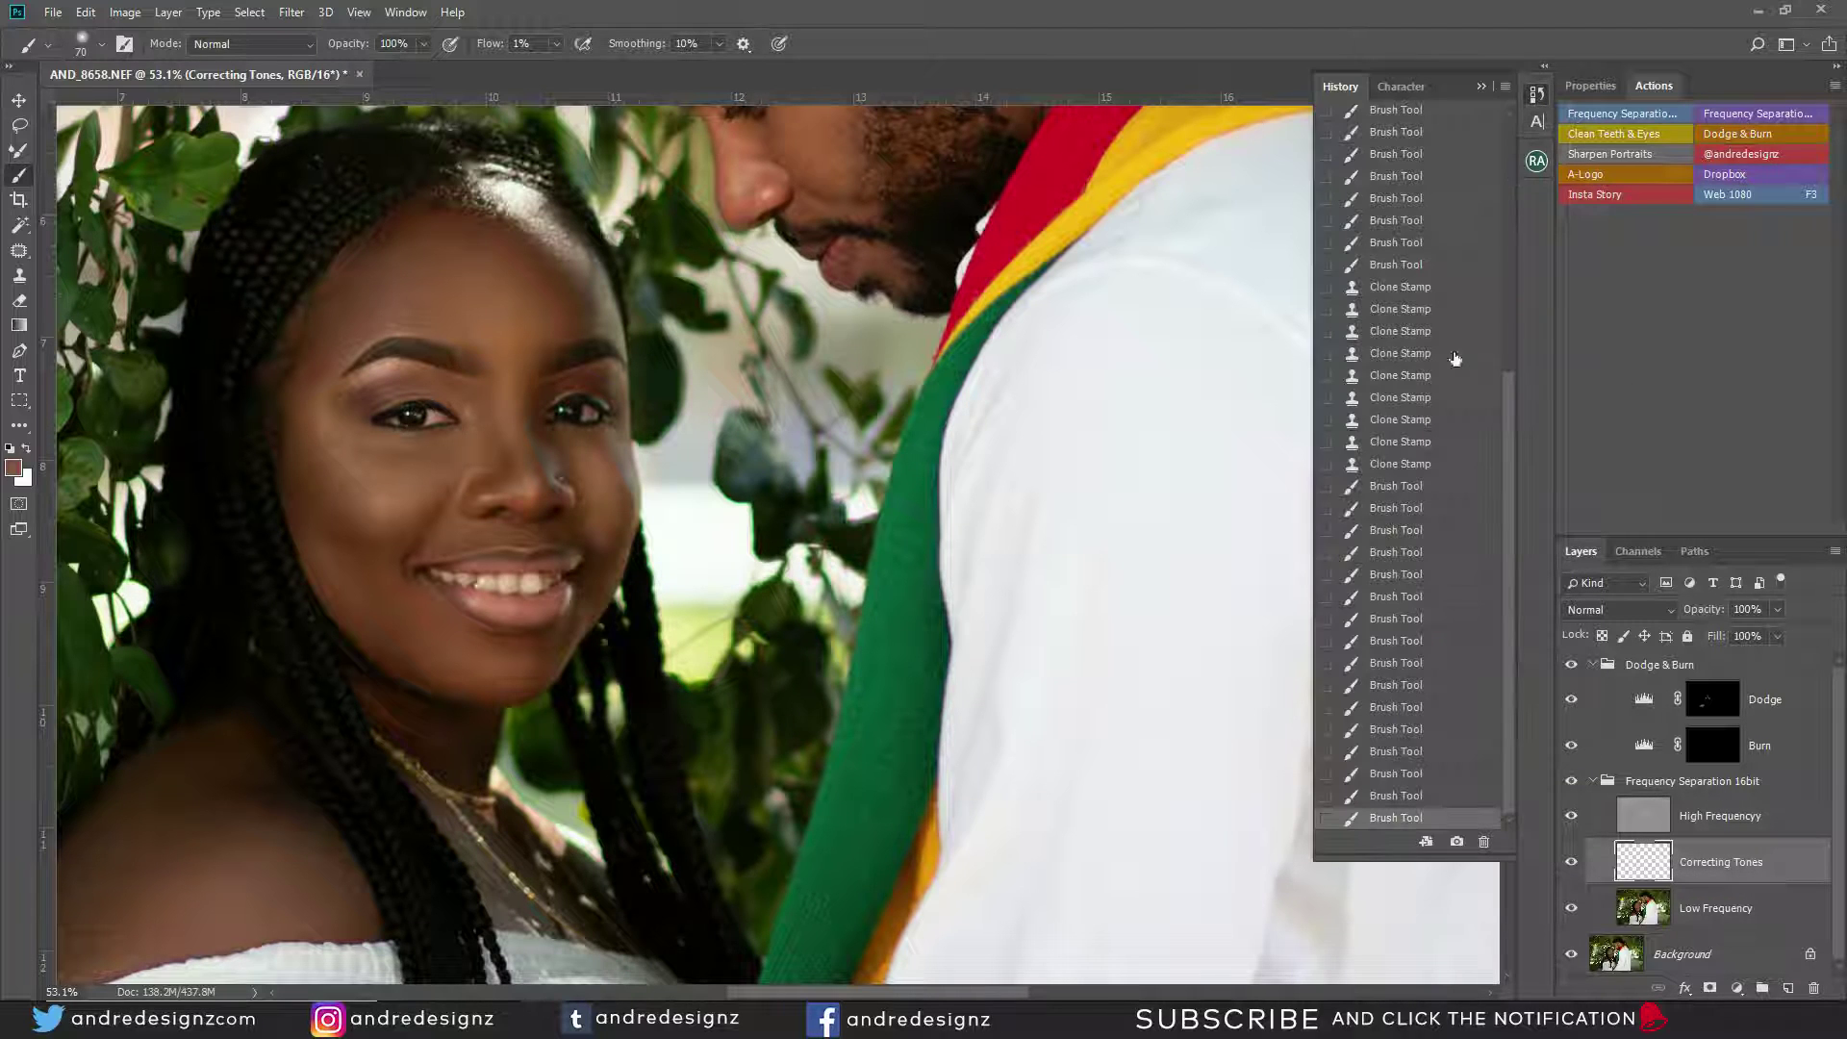
pyautogui.click(1399, 709)
pyautogui.click(1412, 620)
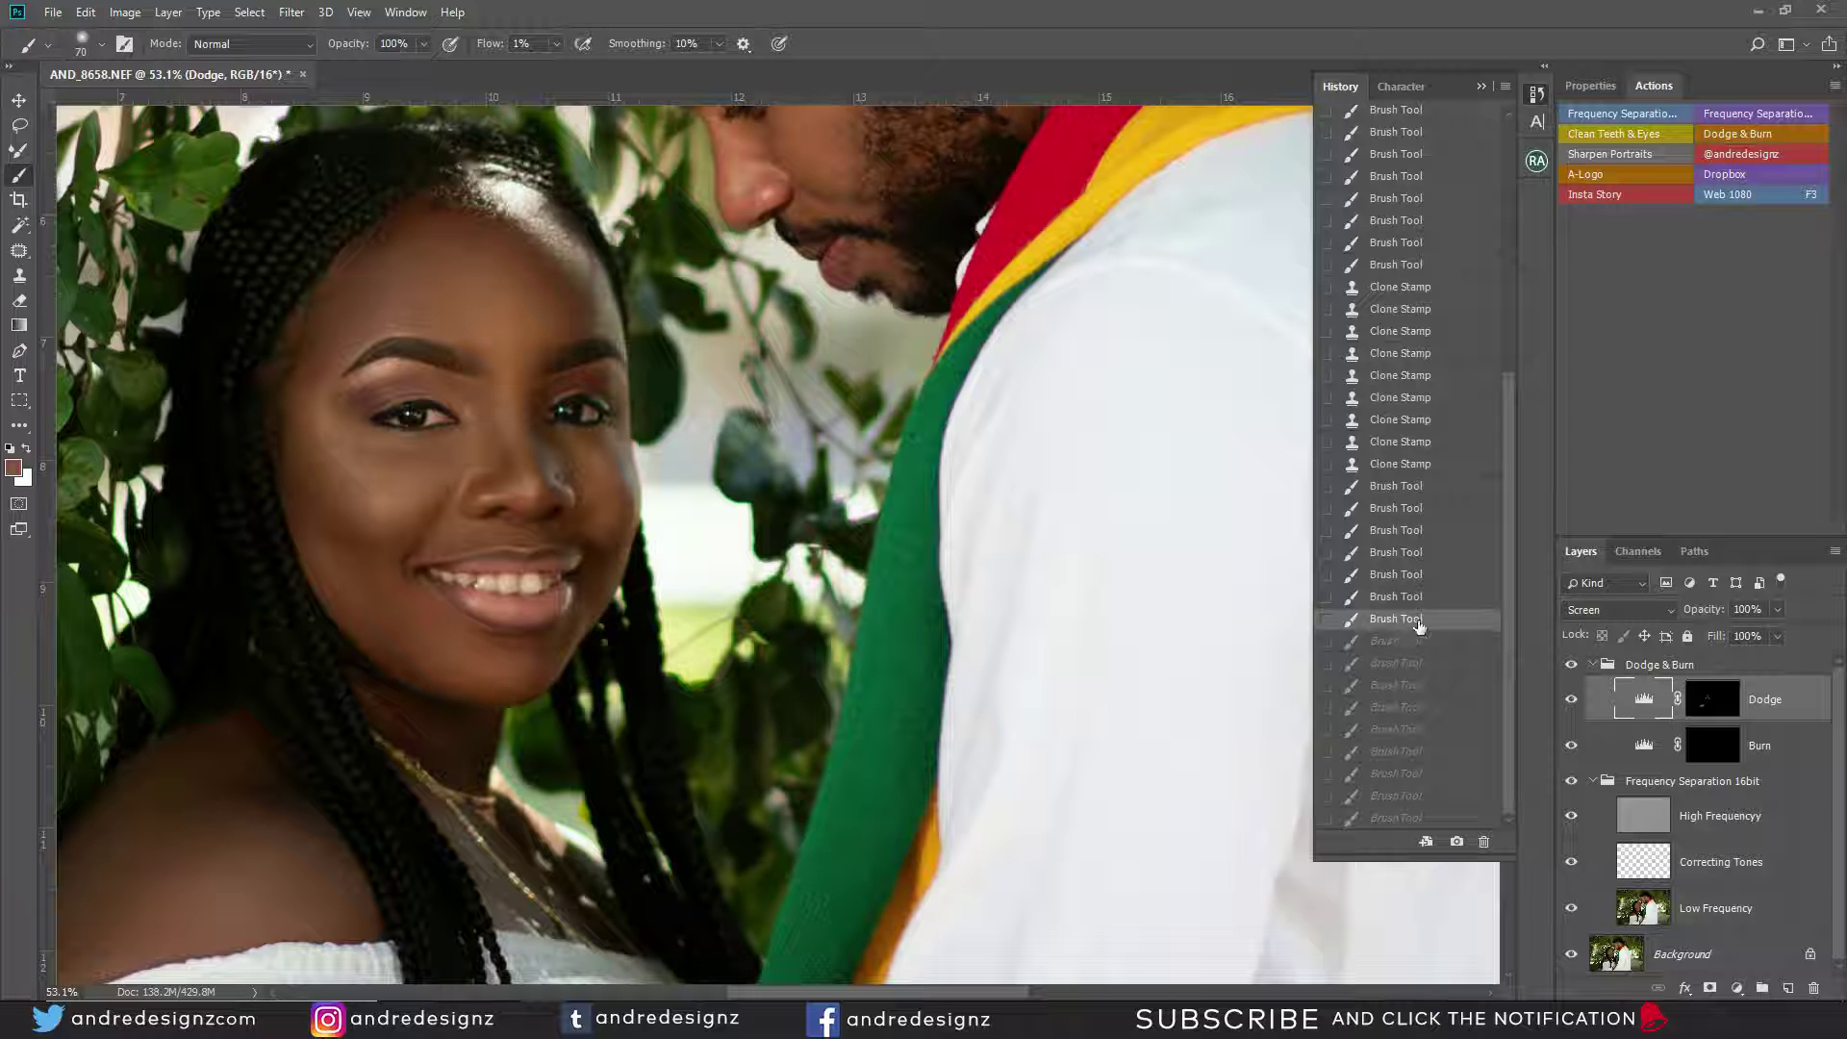
pyautogui.click(1412, 486)
# On the Correcting Tones layer, sample the skin below the eye and paint over the nose-stud-side cheek with a 60 px brush at 1% flow.
pyautogui.scroll(5, 619, 462)
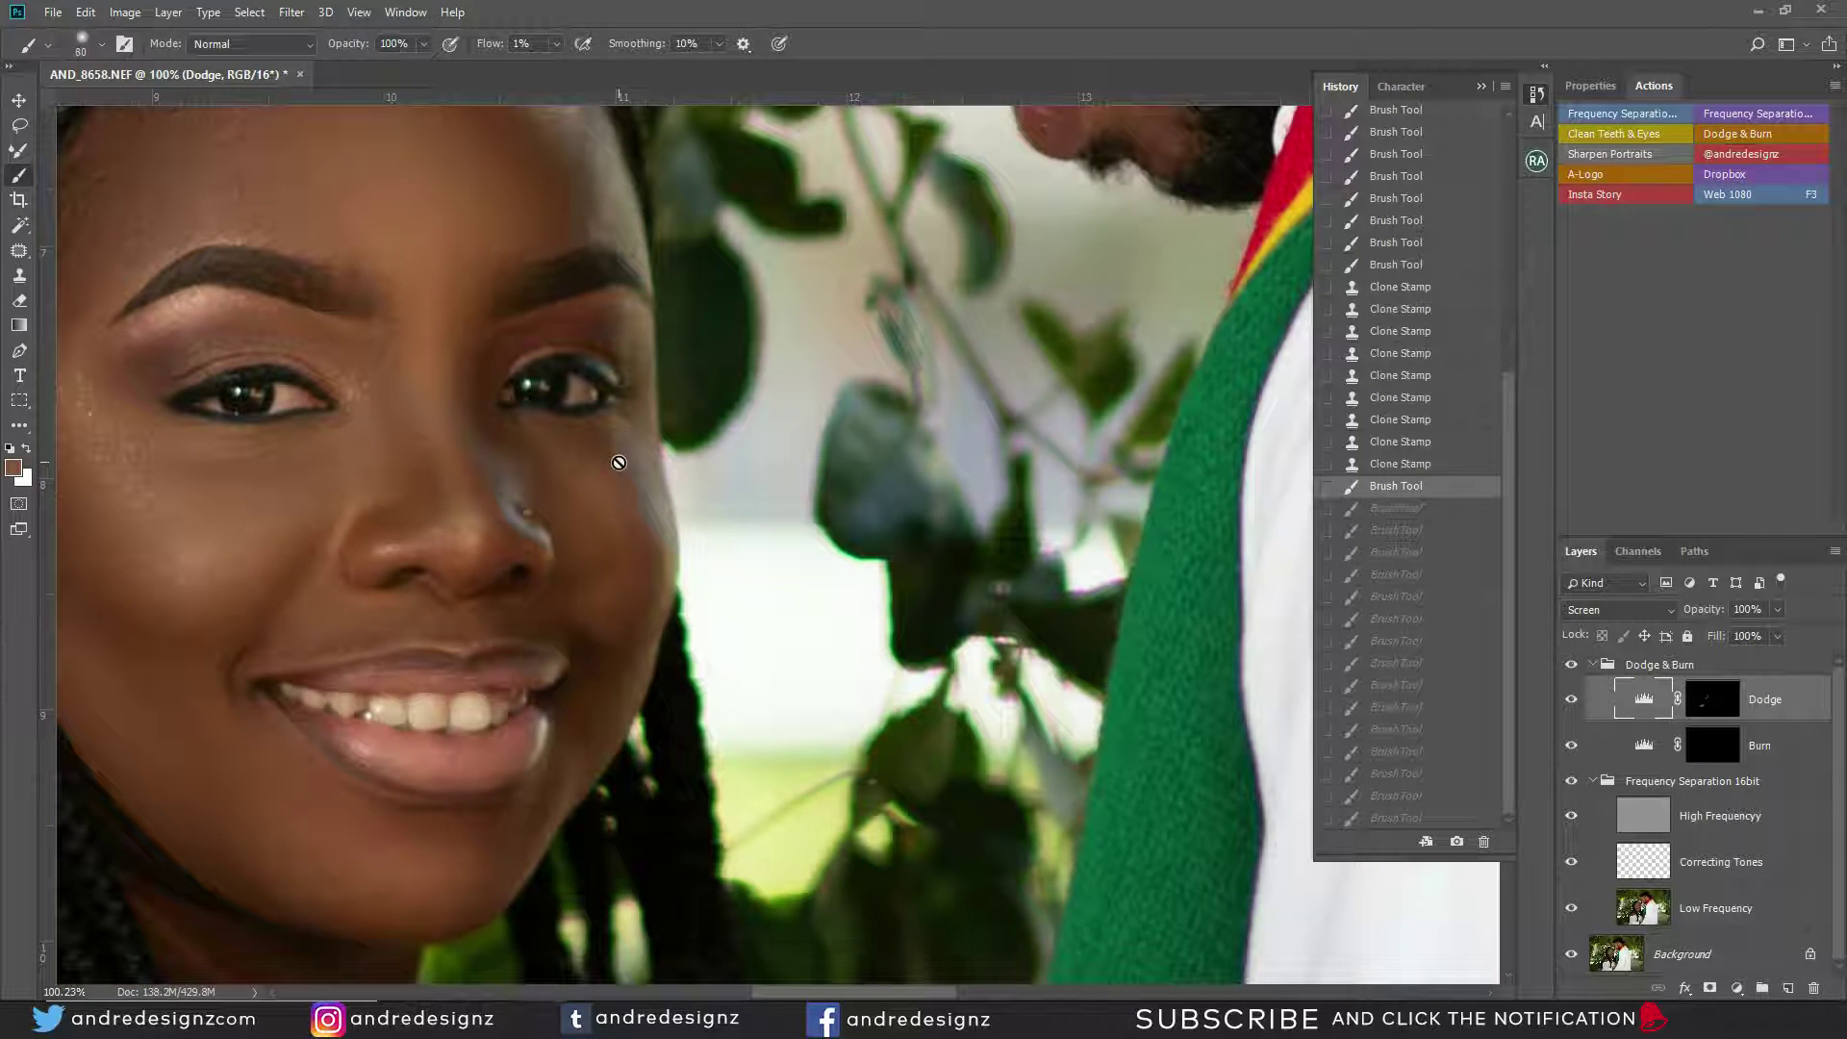
pyautogui.click(1672, 850)
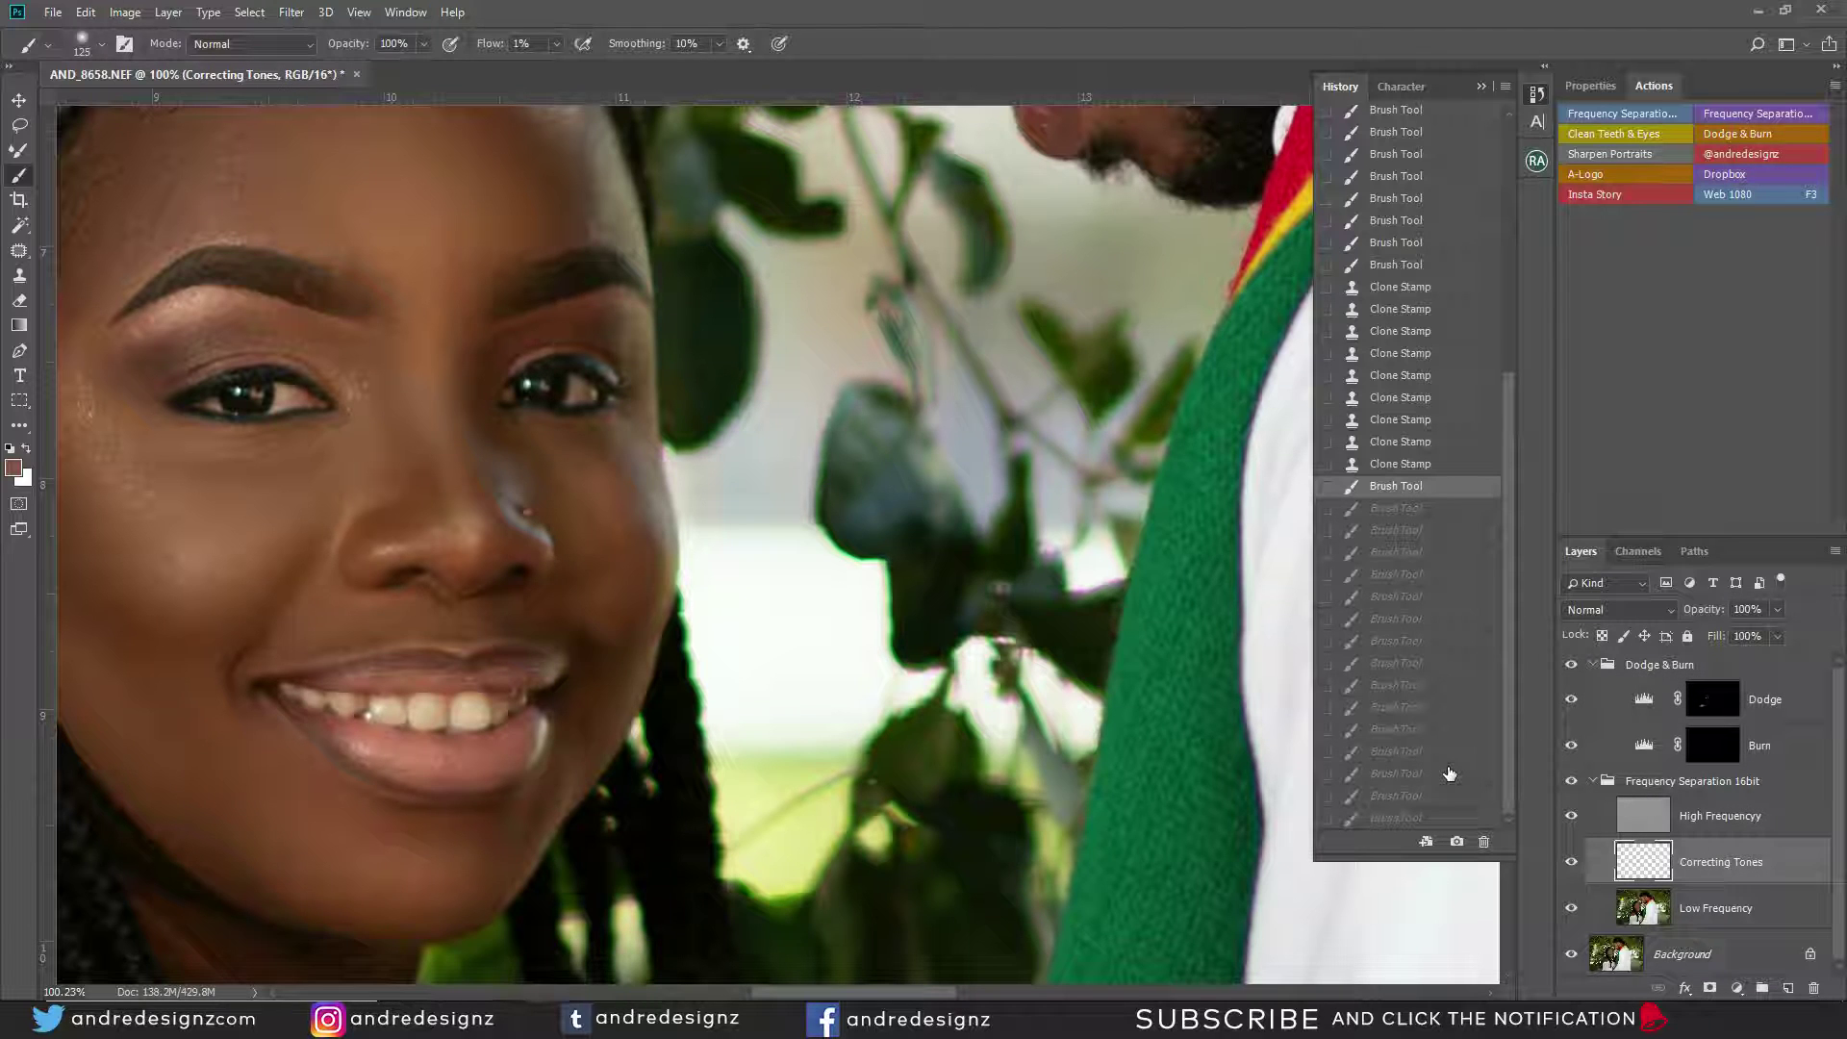
pyautogui.press('[')
pyautogui.press('[')
pyautogui.press('[')
pyautogui.press('[')
pyautogui.press('[')
pyautogui.keyDown('alt'); pyautogui.click(573, 479); pyautogui.keyUp('alt')
pyautogui.moveTo(577, 480); pyautogui.dragTo(590, 497)
pyautogui.moveTo(592, 498); pyautogui.dragTo(613, 554)
pyautogui.moveTo(612, 560); pyautogui.dragTo(611, 567)
pyautogui.moveTo(608, 570); pyautogui.dragTo(596, 535)
pyautogui.moveTo(596, 529); pyautogui.dragTo(598, 526)
# Sample outer and lower cheek tones and blend them over the same cheek down toward the corner of the mouth.
pyautogui.keyDown('alt'); pyautogui.click(628, 491); pyautogui.keyUp('alt')
pyautogui.moveTo(576, 462); pyautogui.dragTo(581, 469)
pyautogui.moveTo(585, 472); pyautogui.dragTo(626, 556)
pyautogui.moveTo(624, 560); pyautogui.dragTo(609, 577)
pyautogui.keyDown('alt'); pyautogui.click(617, 632); pyautogui.keyUp('alt')
pyautogui.keyDown('alt'); pyautogui.click(621, 615); pyautogui.keyUp('alt')
pyautogui.moveTo(601, 643)
pyautogui.mouseDown()
pyautogui.moveTo(590, 626)
pyautogui.moveTo(597, 677)
pyautogui.mouseUp()
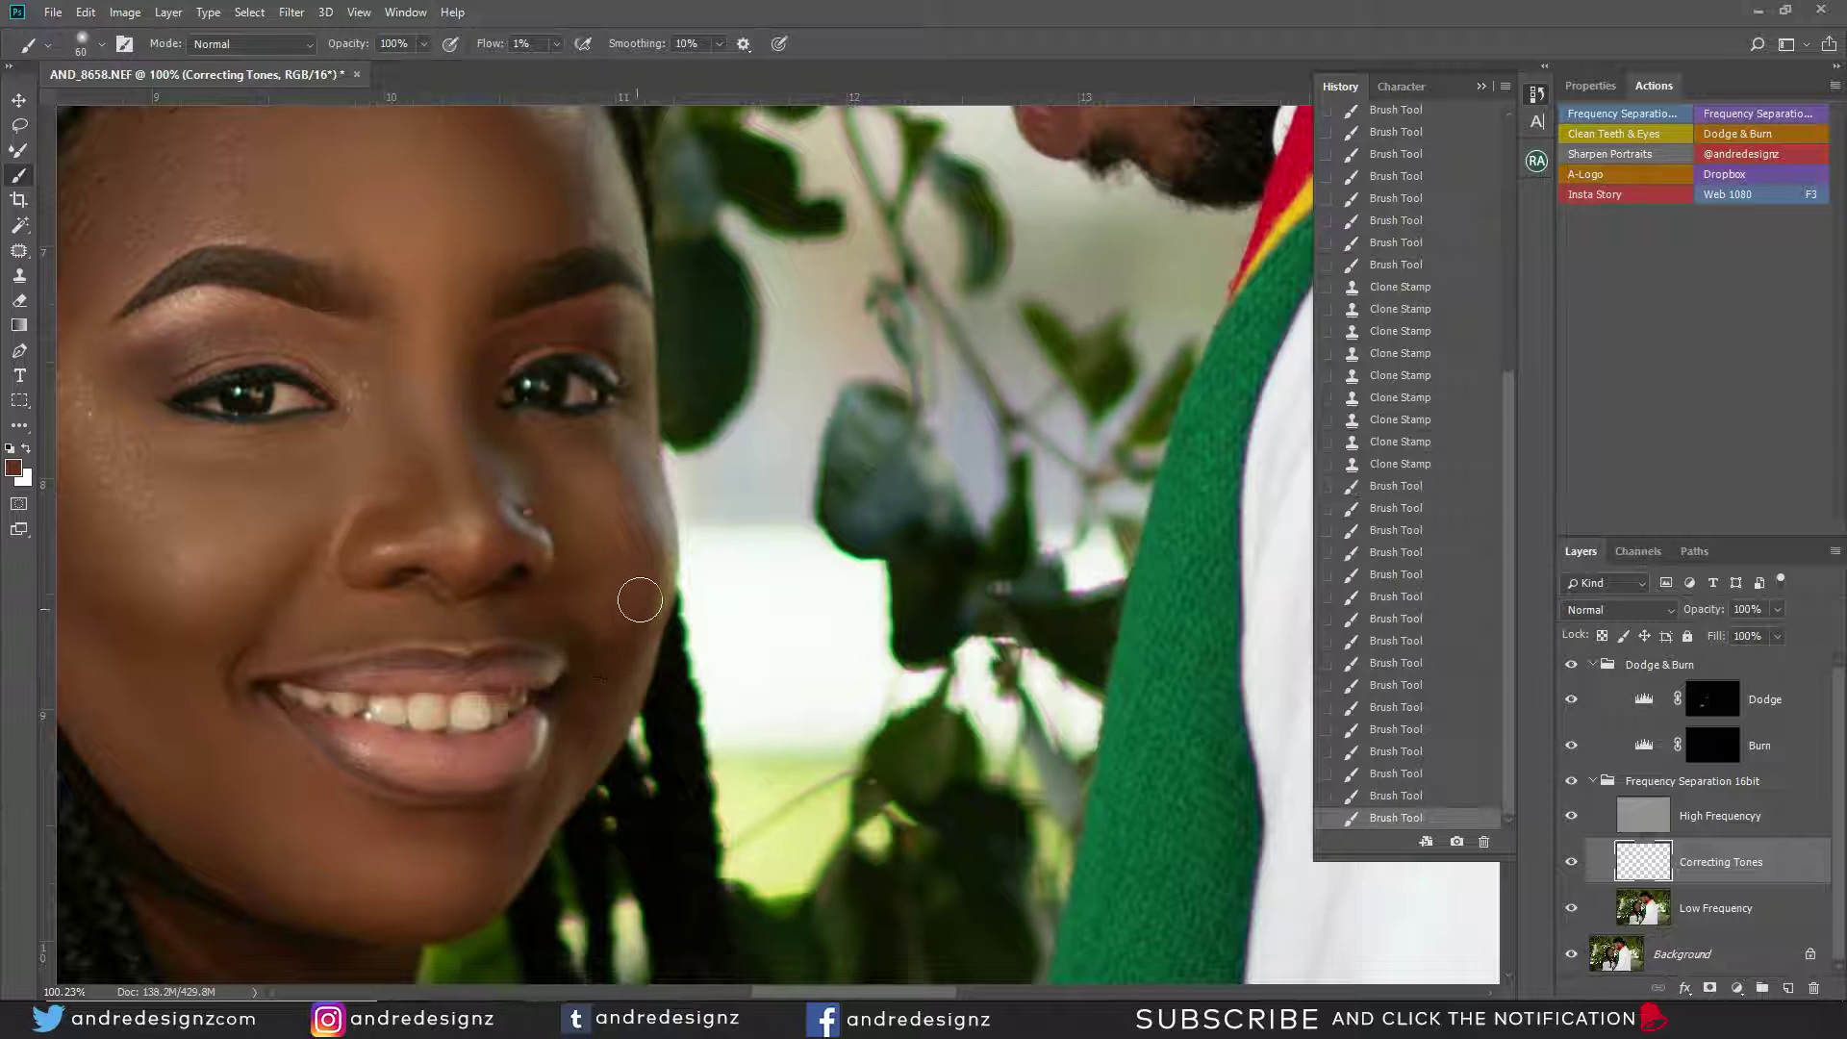
pyautogui.moveTo(608, 516)
pyautogui.mouseDown()
pyautogui.moveTo(578, 599)
pyautogui.moveTo(582, 467)
pyautogui.moveTo(597, 472)
pyautogui.moveTo(532, 449)
pyautogui.moveTo(576, 481)
pyautogui.moveTo(603, 463)
pyautogui.moveTo(598, 601)
pyautogui.mouseUp()
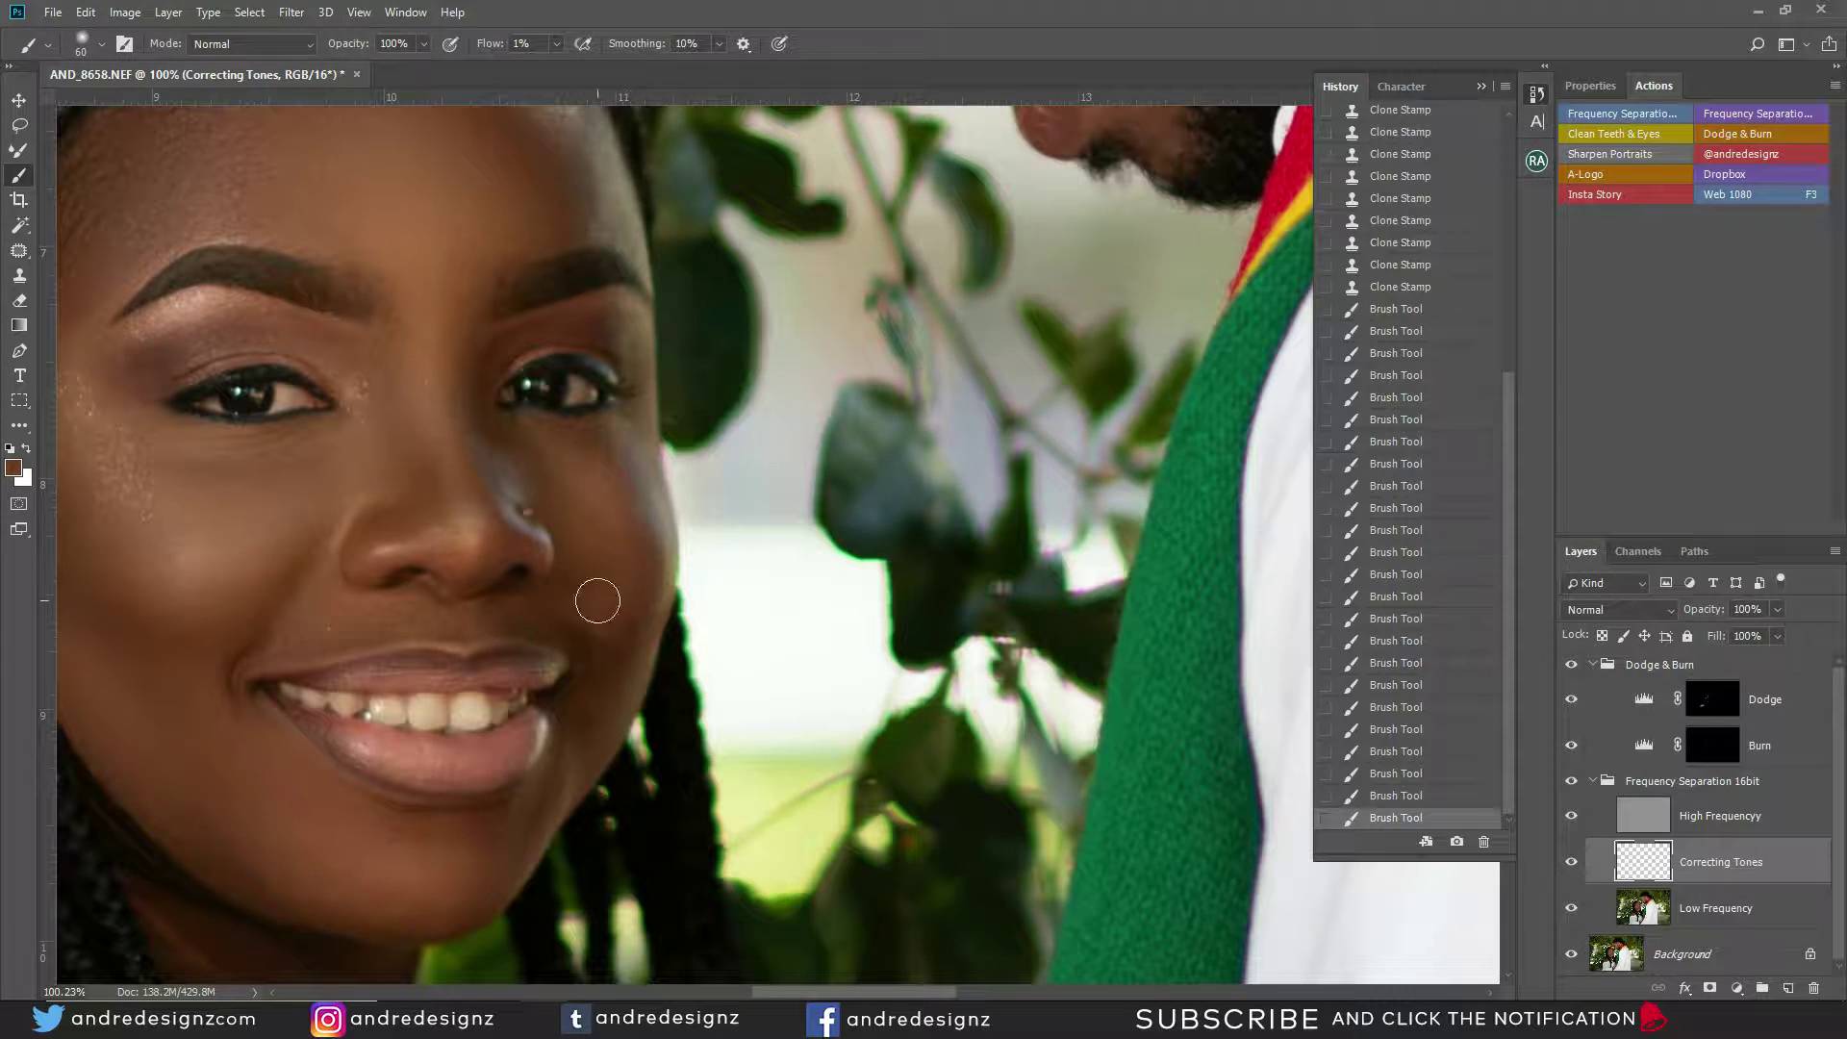
# On the High Frequencyy layer, patch the uneven skin texture between the nose stud and the outer cheek with the Patch tool.
pyautogui.scroll(-6, 597, 601)
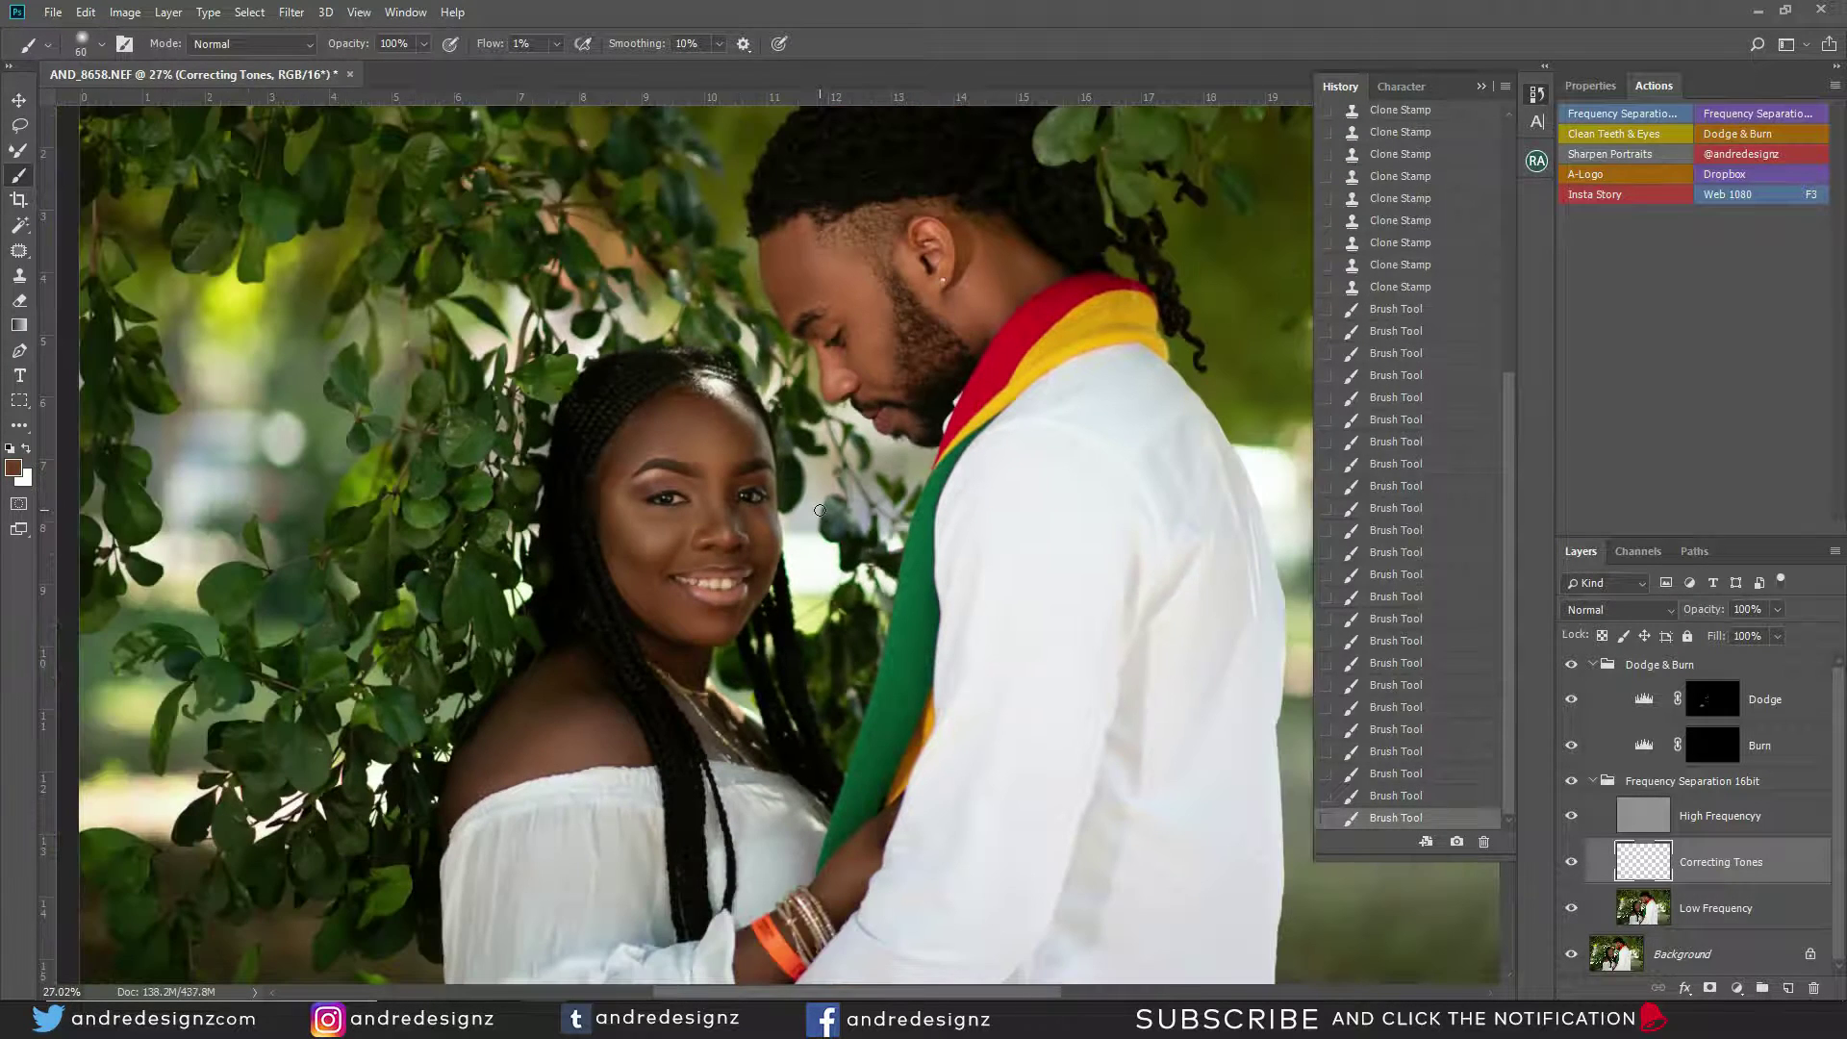
pyautogui.scroll(-2, 820, 510)
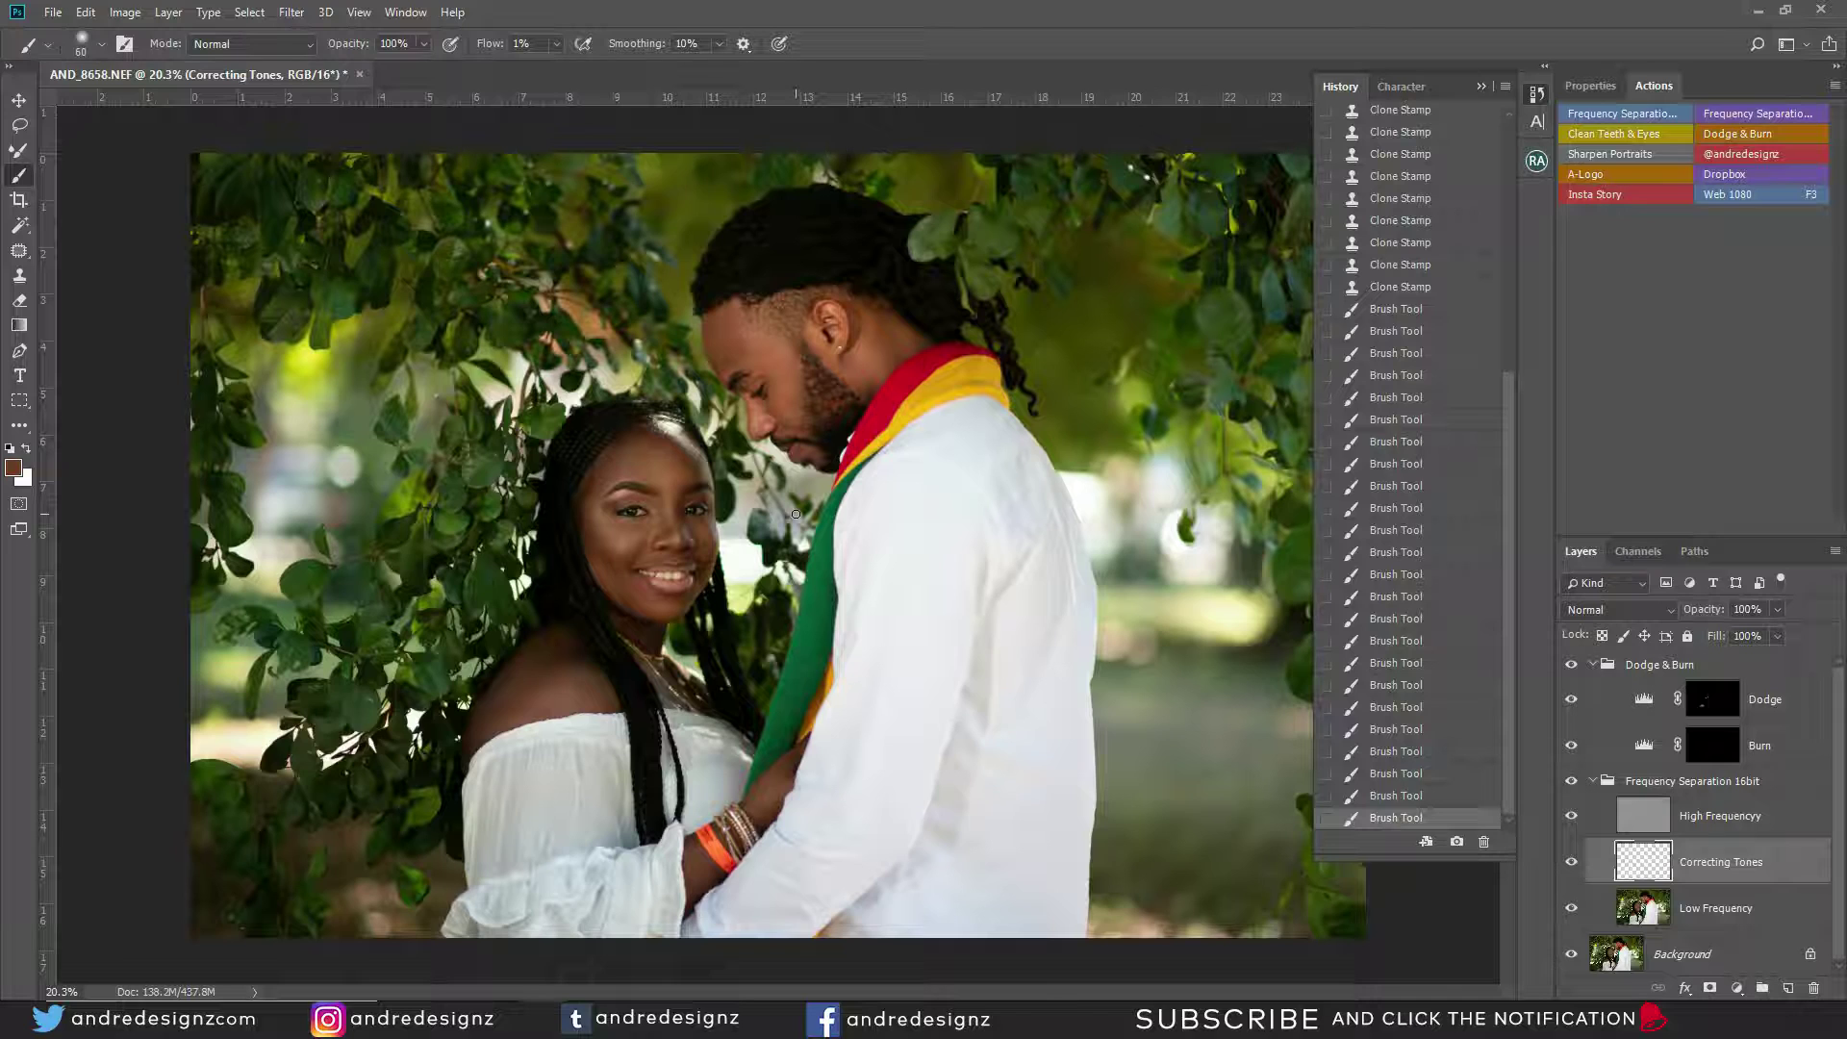
pyautogui.scroll(9, 667, 566)
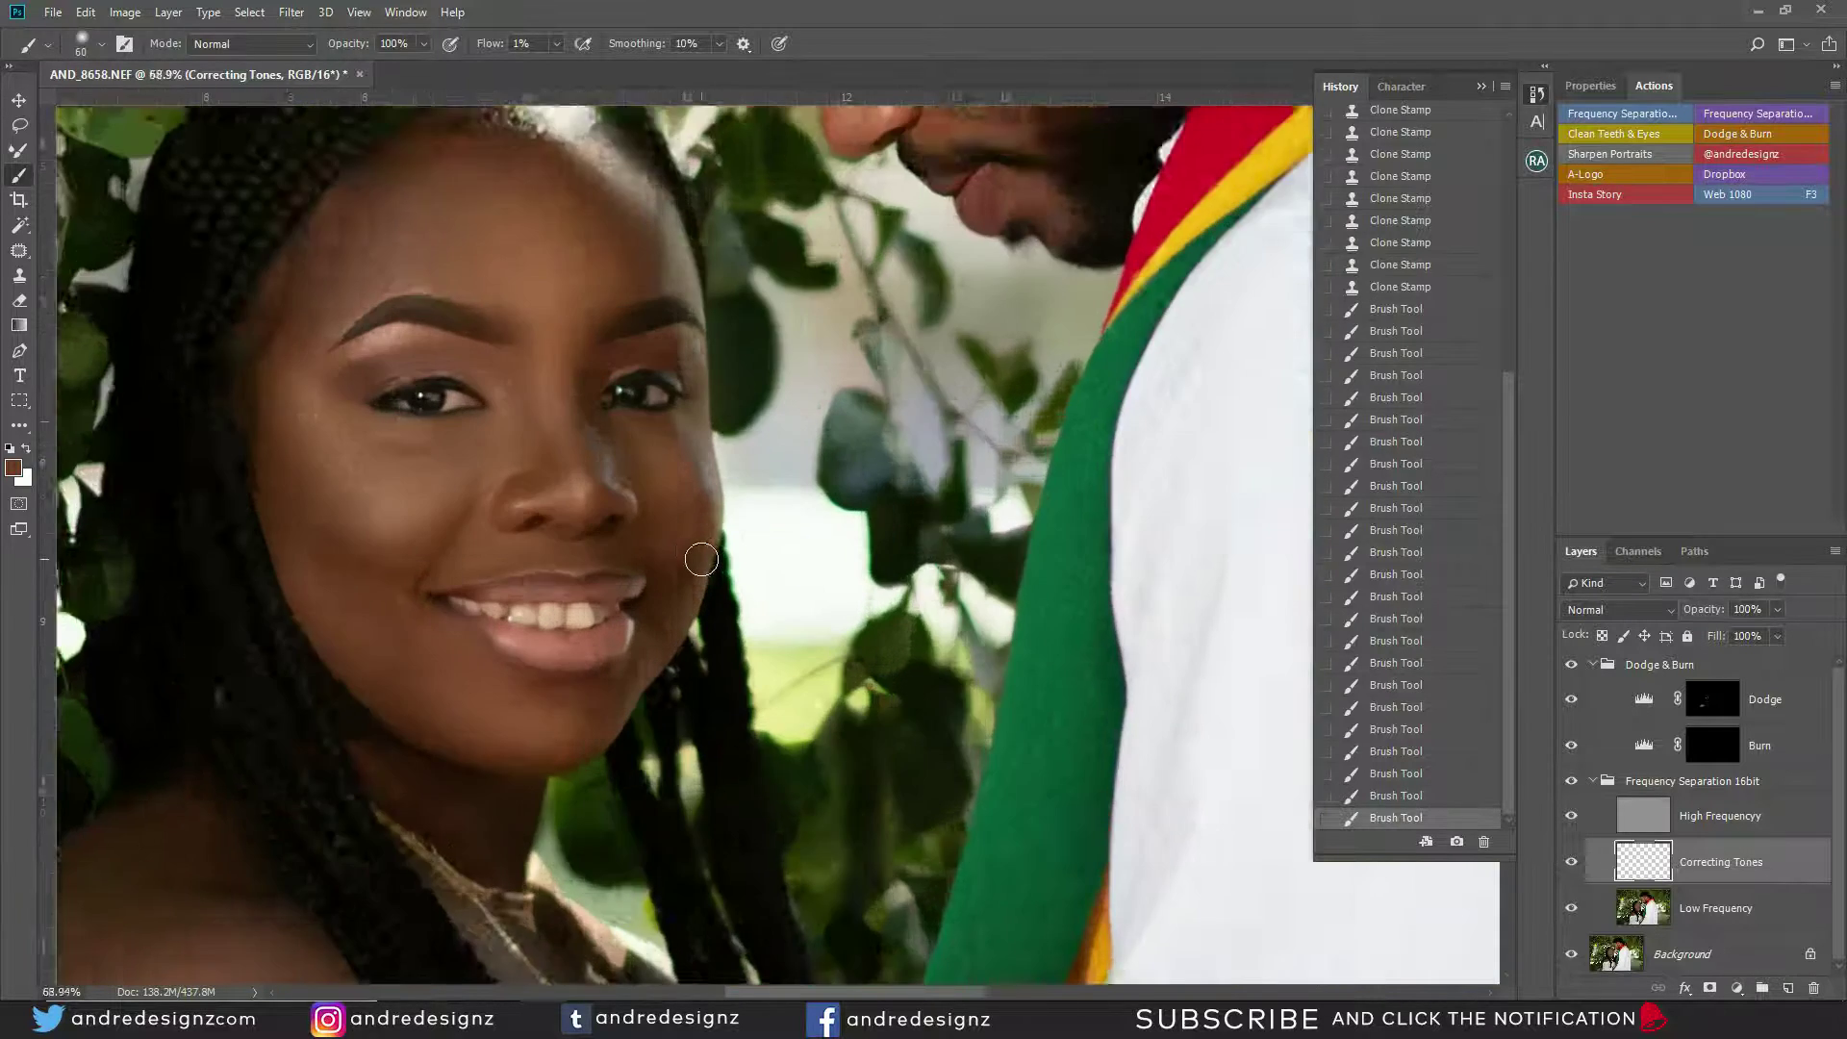
pyautogui.scroll(1, 698, 551)
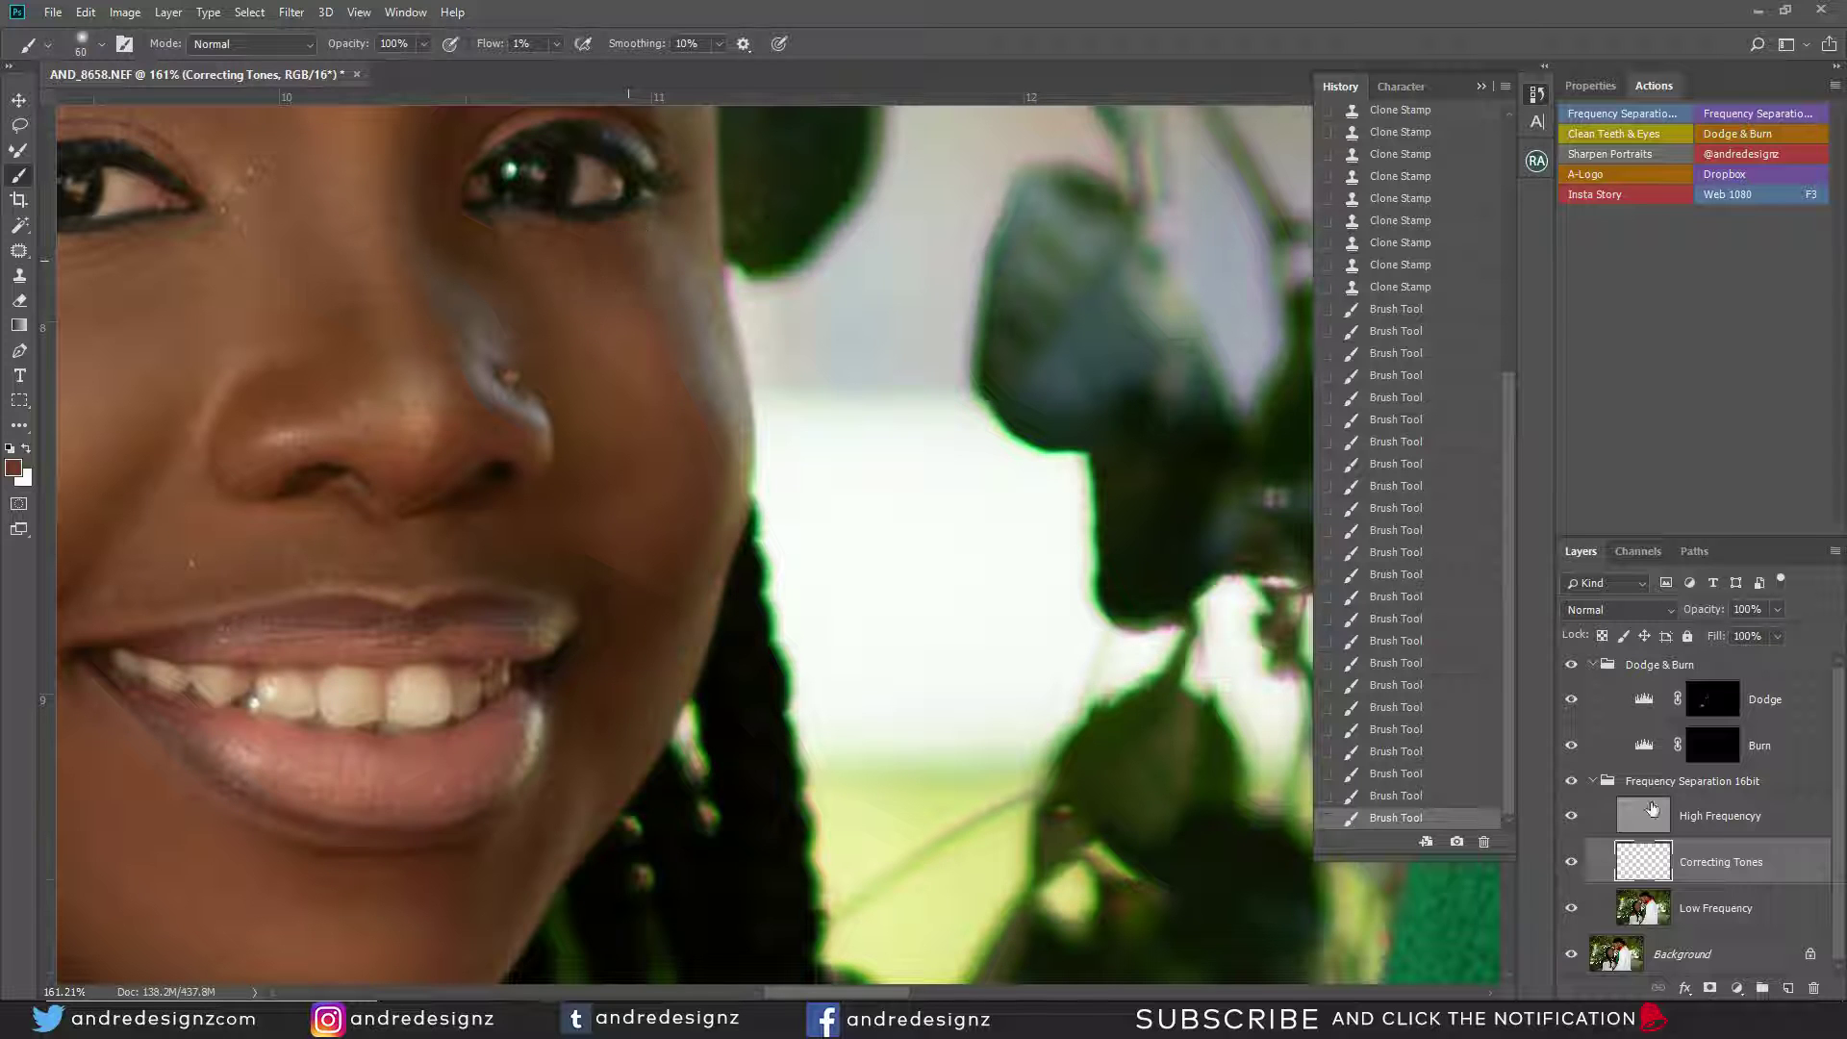
pyautogui.hotkey('alt', ']')
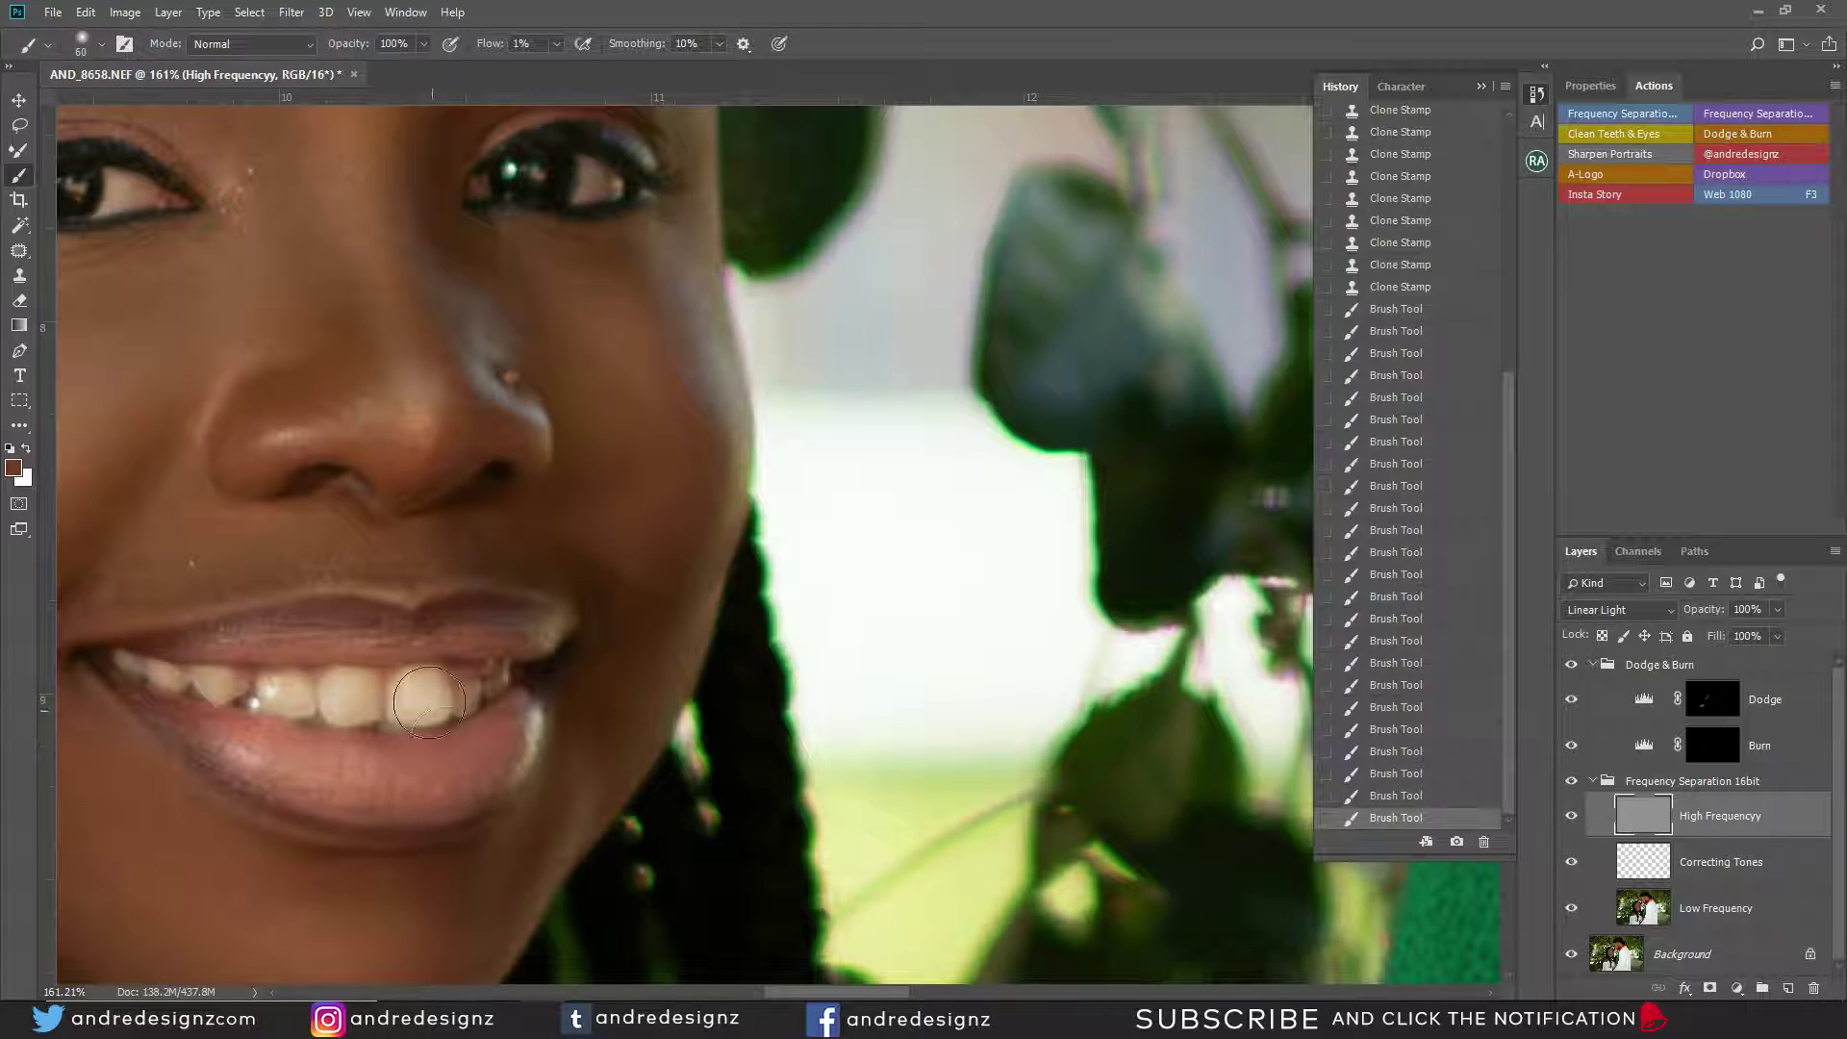
pyautogui.press('j')
pyautogui.moveTo(630, 358)
pyautogui.mouseDown()
pyautogui.moveTo(610, 402)
pyautogui.moveTo(637, 480)
pyautogui.moveTo(699, 409)
pyautogui.moveTo(672, 437)
pyautogui.moveTo(654, 547)
pyautogui.moveTo(678, 470)
pyautogui.moveTo(633, 511)
pyautogui.mouseUp()
pyautogui.hotkey('ctrl', 'd')
pyautogui.hotkey('ctrl', 'd')
pyautogui.hotkey('ctrl', 'd')
pyautogui.moveTo(588, 285)
pyautogui.mouseDown()
pyautogui.moveTo(651, 392)
pyautogui.moveTo(589, 289)
pyautogui.moveTo(673, 375)
pyautogui.moveTo(654, 398)
pyautogui.moveTo(653, 560)
pyautogui.moveTo(602, 588)
pyautogui.moveTo(656, 553)
pyautogui.moveTo(658, 536)
pyautogui.moveTo(618, 574)
pyautogui.moveTo(635, 529)
pyautogui.mouseUp()
pyautogui.hotkey('ctrl', 'd')
pyautogui.hotkey('ctrl', 'd')
pyautogui.hotkey('ctrl', 'd')
pyautogui.moveTo(622, 535); pyautogui.dragTo(604, 477)
pyautogui.hotkey('ctrl', 'd')
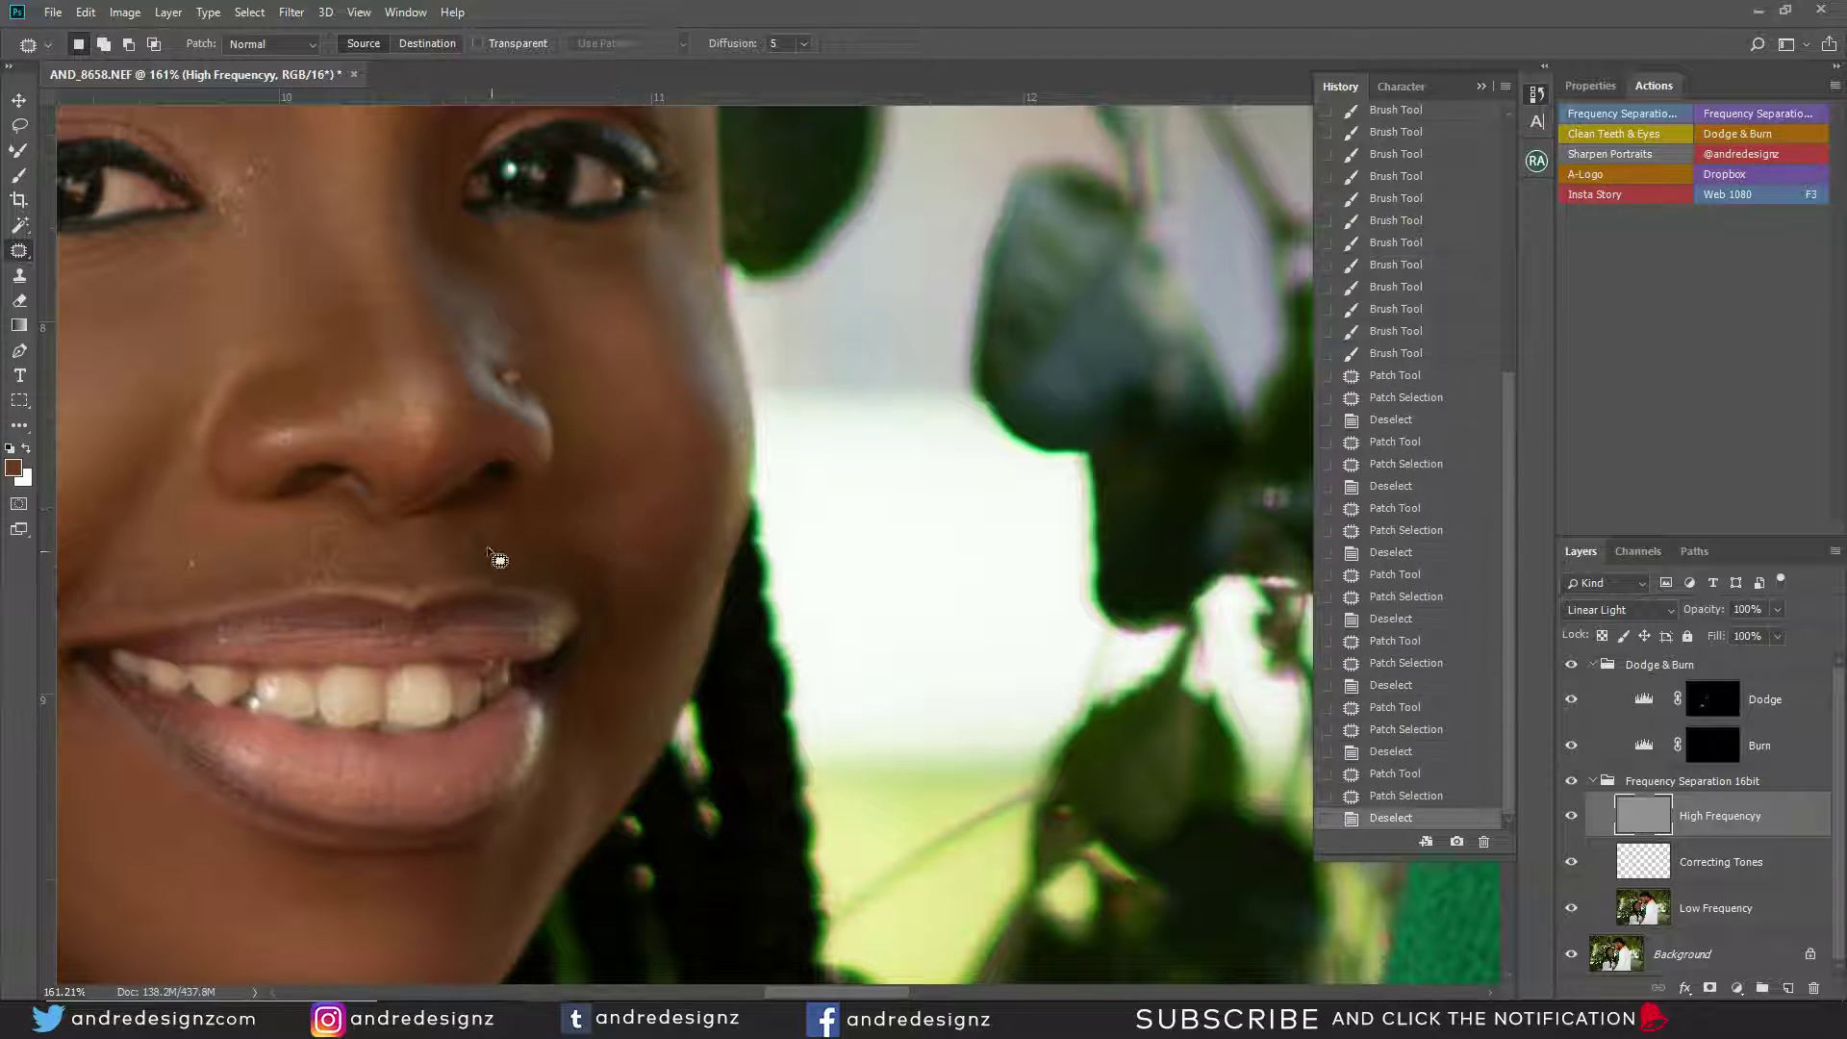
# Patch the rough texture above the lip, beside the nose stud and on the upper cheek below the eye.
pyautogui.moveTo(488, 523)
pyautogui.mouseDown()
pyautogui.moveTo(488, 559)
pyautogui.moveTo(525, 549)
pyautogui.moveTo(626, 427)
pyautogui.mouseUp()
pyautogui.hotkey('ctrl', 'd')
pyautogui.moveTo(589, 350); pyautogui.dragTo(658, 373)
pyautogui.hotkey('ctrl', 'd')
pyautogui.moveTo(639, 297); pyautogui.dragTo(609, 359)
pyautogui.hotkey('ctrl', 'd')
pyautogui.moveTo(519, 240)
pyautogui.mouseDown()
pyautogui.moveTo(521, 290)
pyautogui.moveTo(572, 304)
pyautogui.mouseUp()
pyautogui.hotkey('ctrl', 'd')
pyautogui.moveTo(608, 357)
pyautogui.mouseDown()
pyautogui.moveTo(618, 389)
pyautogui.moveTo(641, 358)
pyautogui.moveTo(658, 373)
pyautogui.mouseUp()
pyautogui.moveTo(645, 357); pyautogui.dragTo(680, 417)
pyautogui.hotkey('ctrl', 'd')
pyautogui.moveTo(591, 327)
pyautogui.mouseDown()
pyautogui.moveTo(612, 390)
pyautogui.moveTo(620, 357)
pyautogui.moveTo(664, 372)
pyautogui.mouseUp()
pyautogui.hotkey('ctrl', 'd')
# Patch the remaining texture flaws along the outer cheek from below the eye down to mid-cheek, and clear the selection.
pyautogui.click(649, 334)
pyautogui.moveTo(650, 270)
pyautogui.mouseDown()
pyautogui.moveTo(647, 316)
pyautogui.moveTo(652, 296)
pyautogui.mouseUp()
pyautogui.moveTo(650, 300); pyautogui.dragTo(646, 354)
pyautogui.hotkey('ctrl', 'd')
pyautogui.moveTo(587, 278)
pyautogui.mouseDown()
pyautogui.moveTo(621, 320)
pyautogui.moveTo(606, 281)
pyautogui.mouseUp()
pyautogui.moveTo(594, 310); pyautogui.dragTo(654, 375)
pyautogui.hotkey('ctrl', 'd')
pyautogui.moveTo(689, 453)
pyautogui.mouseDown()
pyautogui.moveTo(639, 489)
pyautogui.moveTo(695, 461)
pyautogui.mouseUp()
pyautogui.moveTo(651, 522); pyautogui.dragTo(647, 537)
pyautogui.hotkey('ctrl', 'd')
pyautogui.moveTo(600, 474)
pyautogui.mouseDown()
pyautogui.moveTo(629, 510)
pyautogui.moveTo(620, 496)
pyautogui.mouseUp()
pyautogui.moveTo(614, 508)
pyautogui.mouseDown()
pyautogui.moveTo(644, 534)
pyautogui.moveTo(654, 587)
pyautogui.moveTo(630, 567)
pyautogui.moveTo(643, 500)
pyautogui.moveTo(604, 507)
pyautogui.moveTo(651, 536)
pyautogui.mouseUp()
pyautogui.hotkey('ctrl', 'd')
pyautogui.hotkey('ctrl', 'd')
pyautogui.hotkey('ctrl', 'd')
# Collapse the Dodge & Burn group and run the Clean Teeth & Eyes action above it.
pyautogui.scroll(-6, 647, 523)
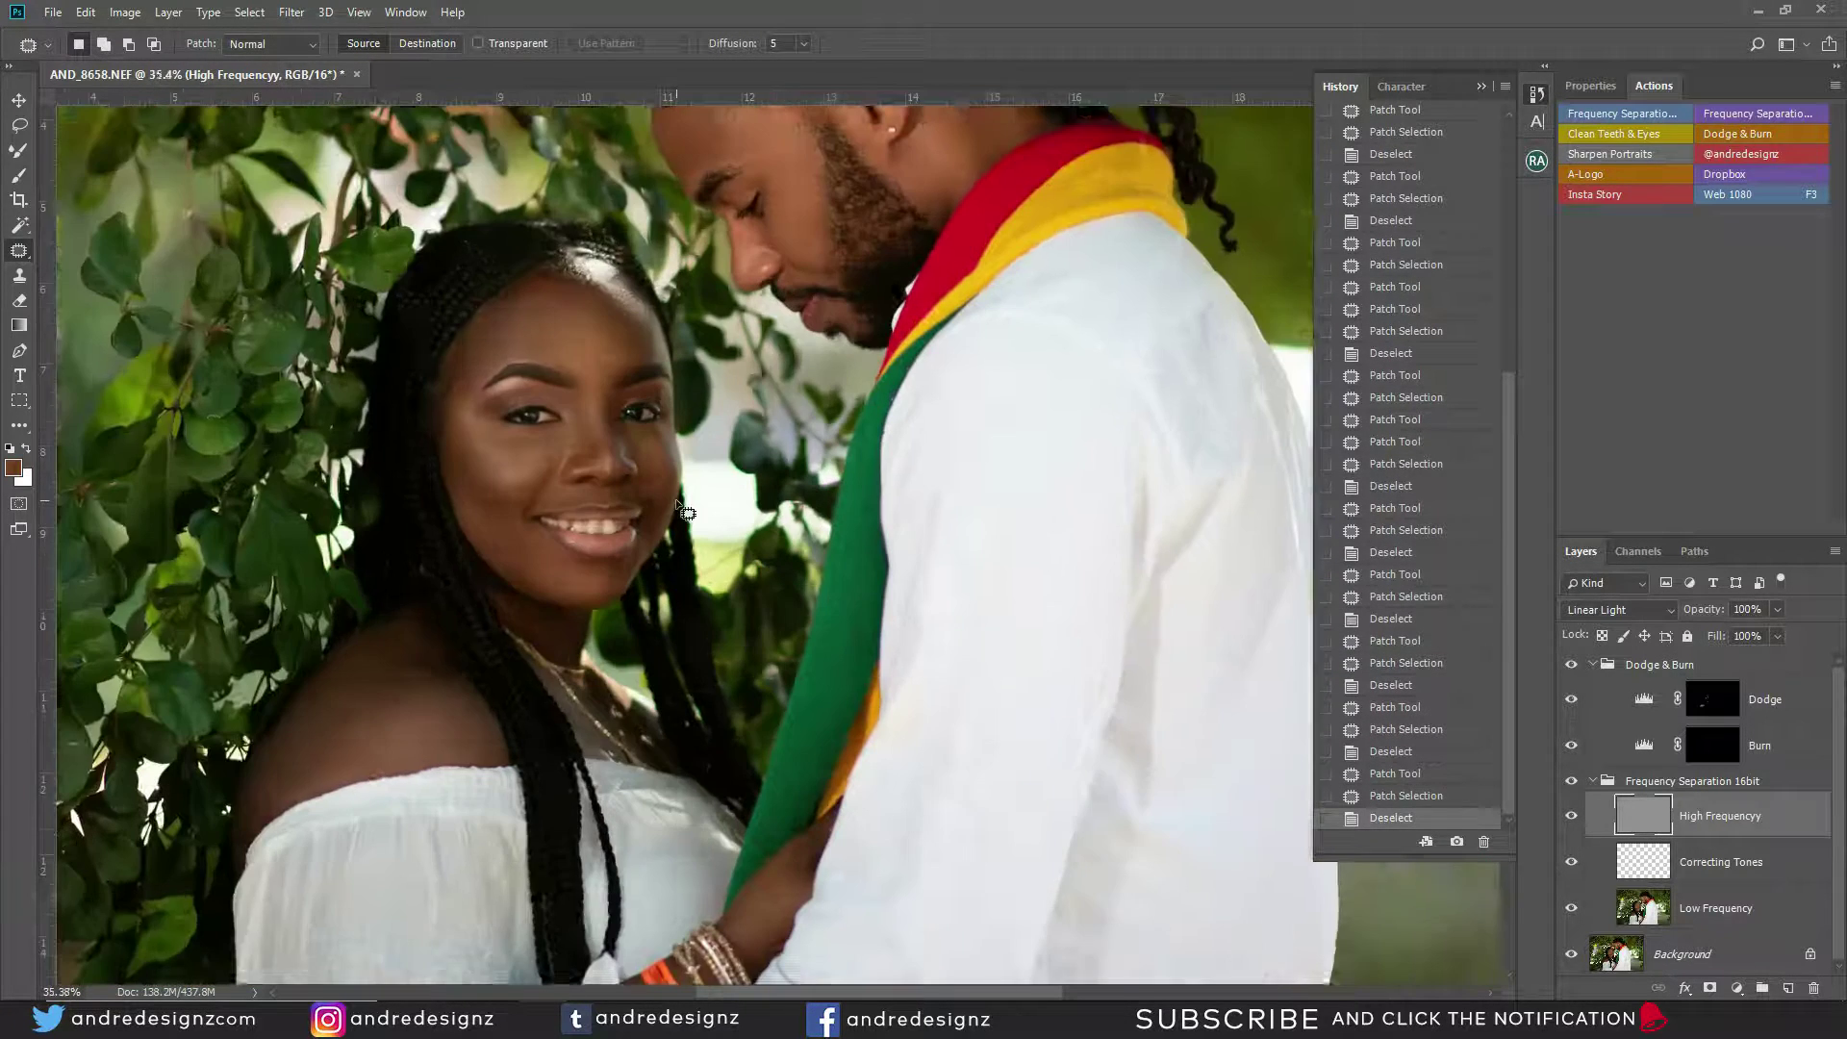
pyautogui.scroll(-1, 678, 507)
pyautogui.scroll(2, 693, 505)
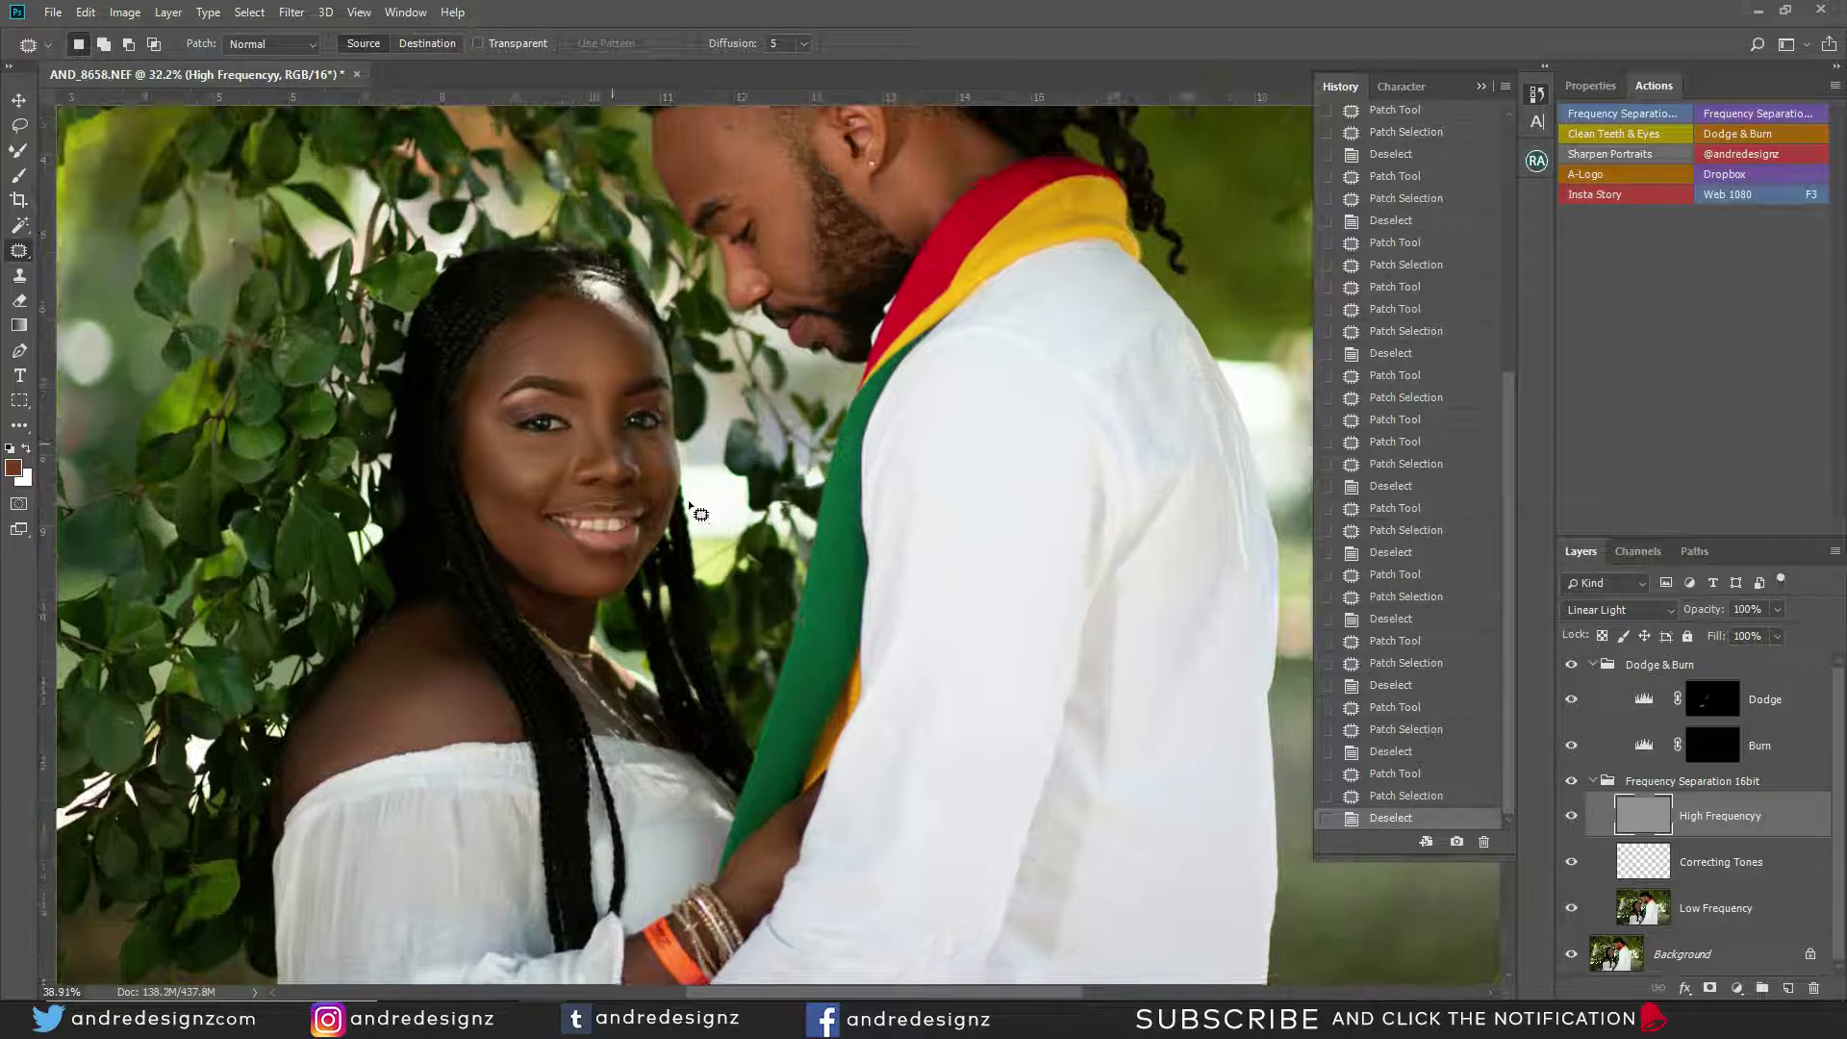
pyautogui.scroll(-2, 681, 523)
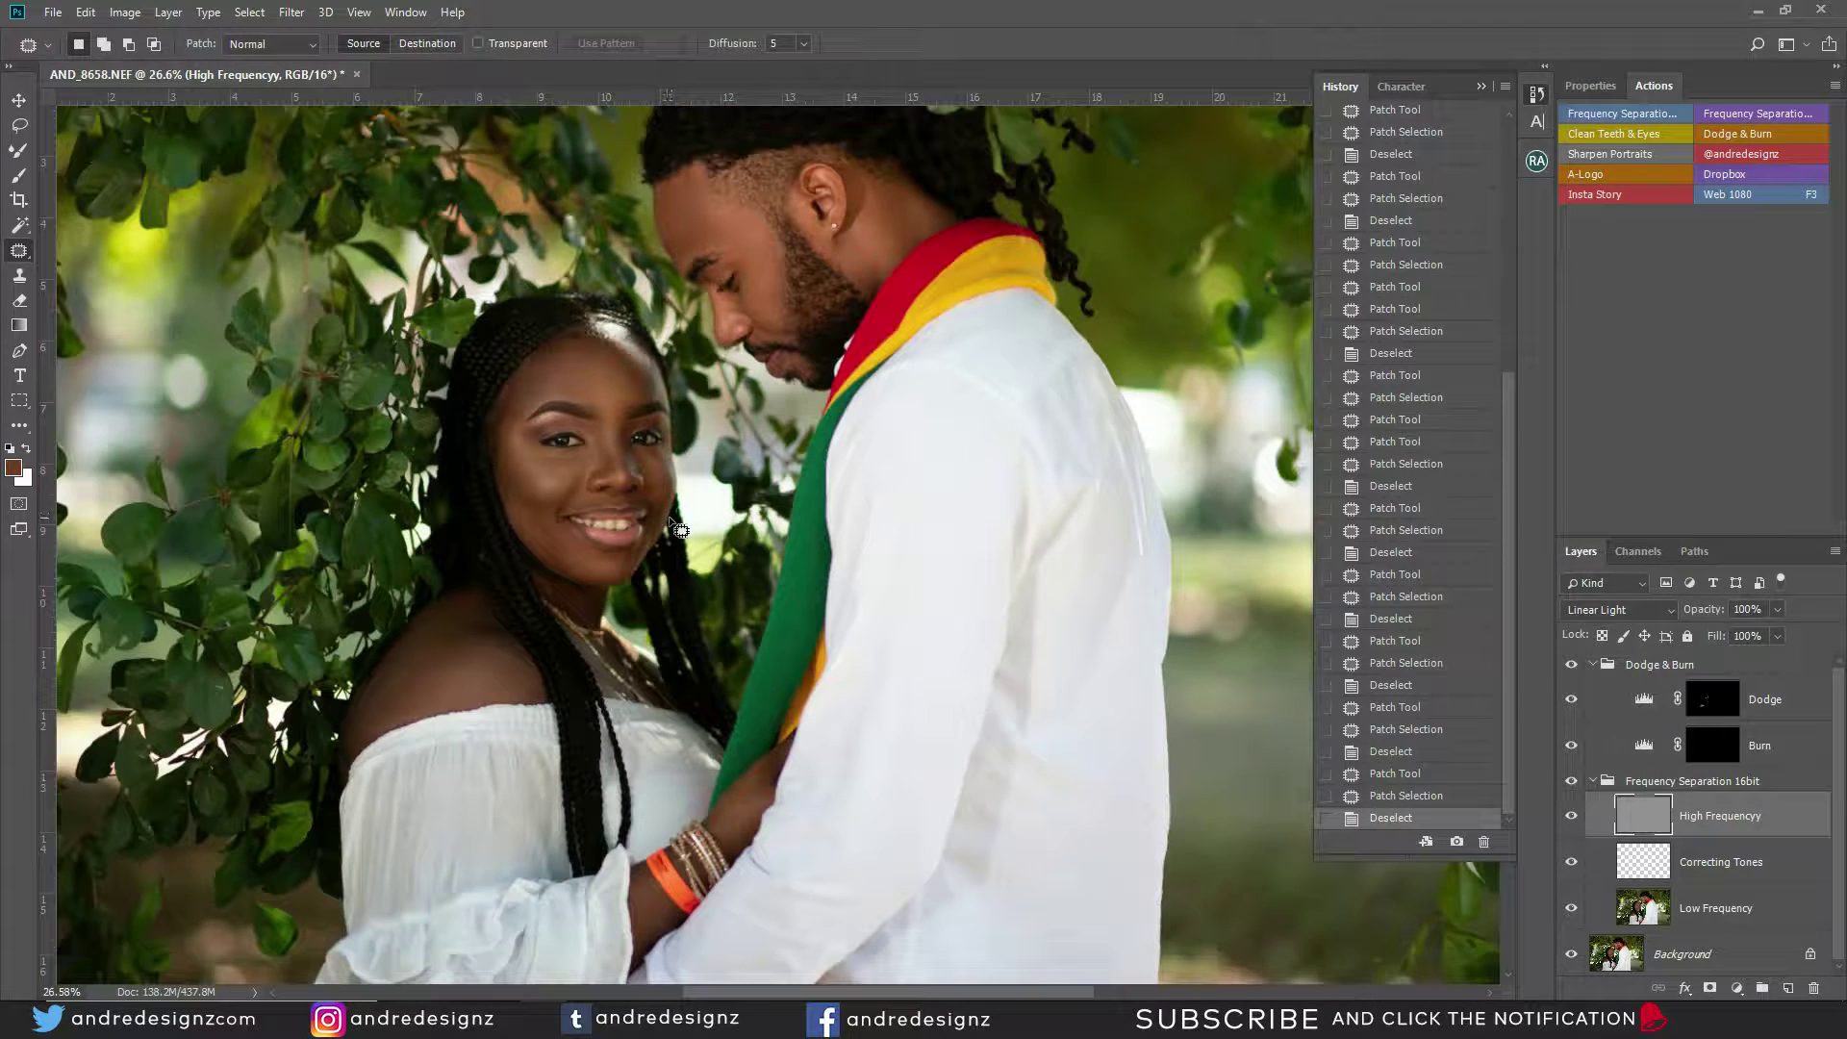
pyautogui.scroll(-1, 615, 478)
pyautogui.scroll(3, 689, 503)
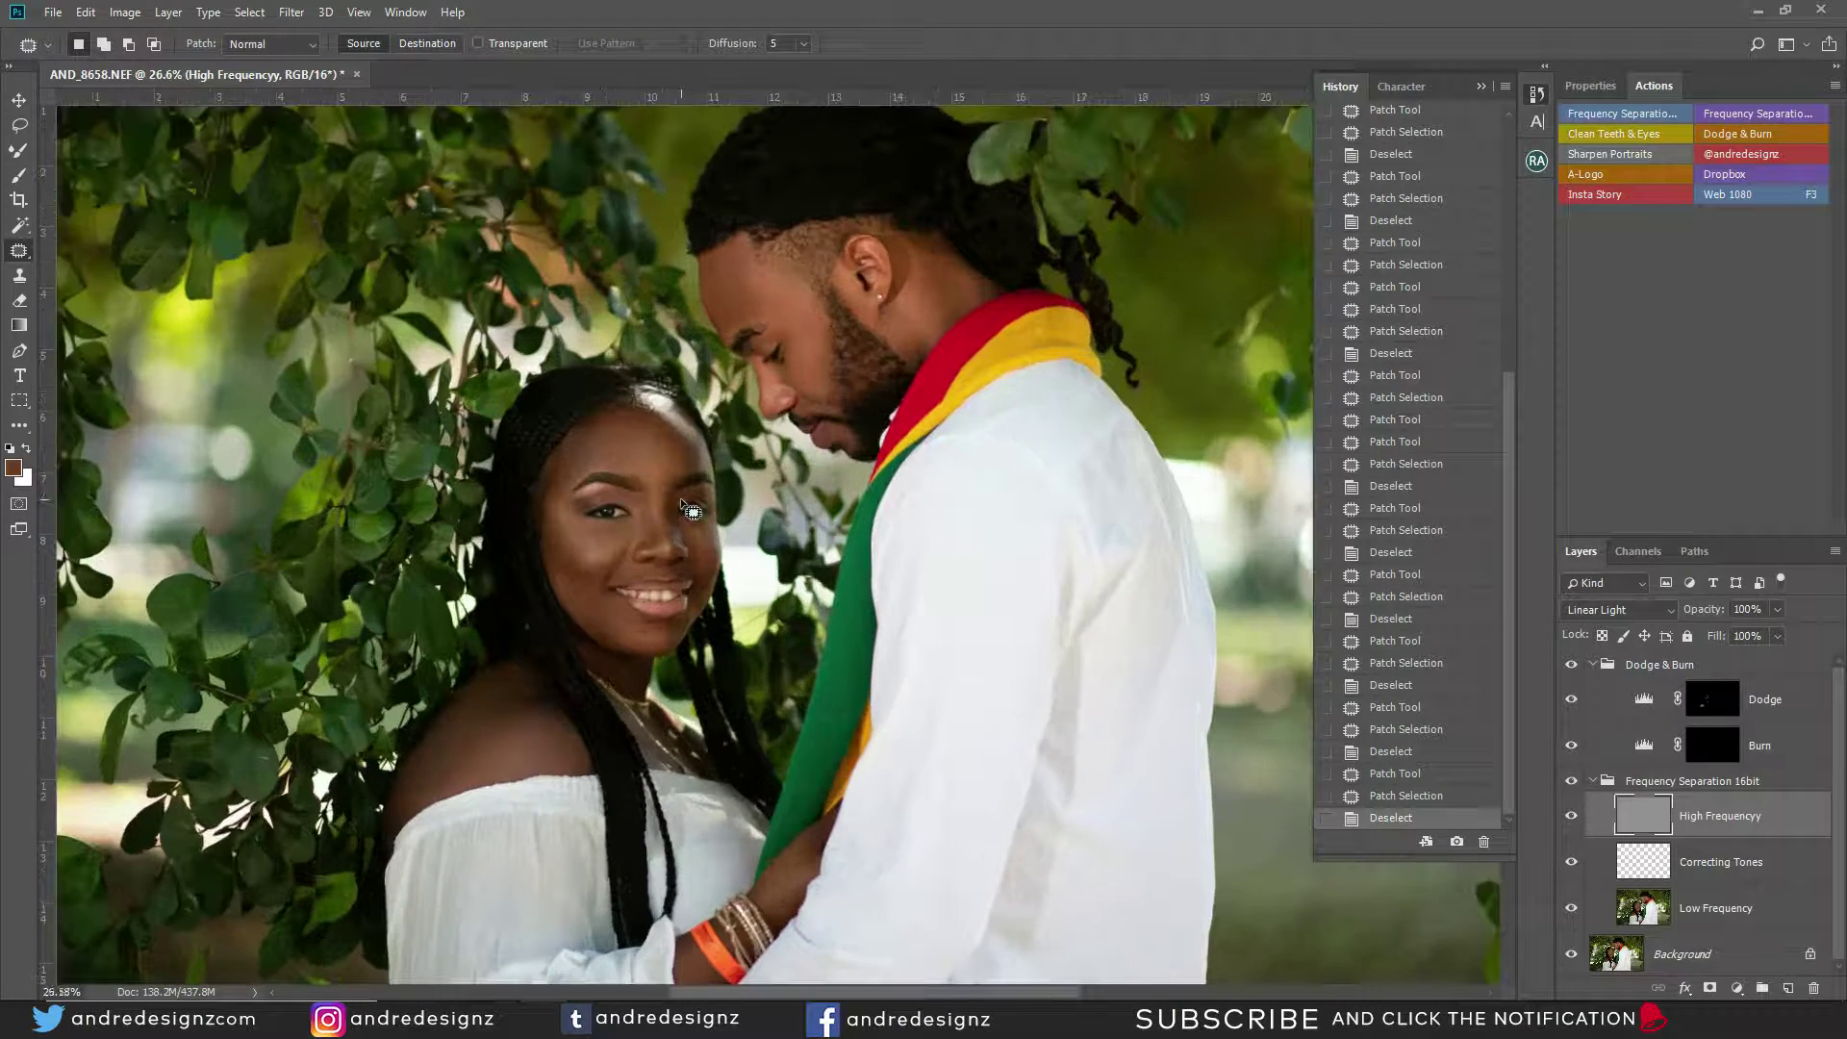
pyautogui.click(1715, 676)
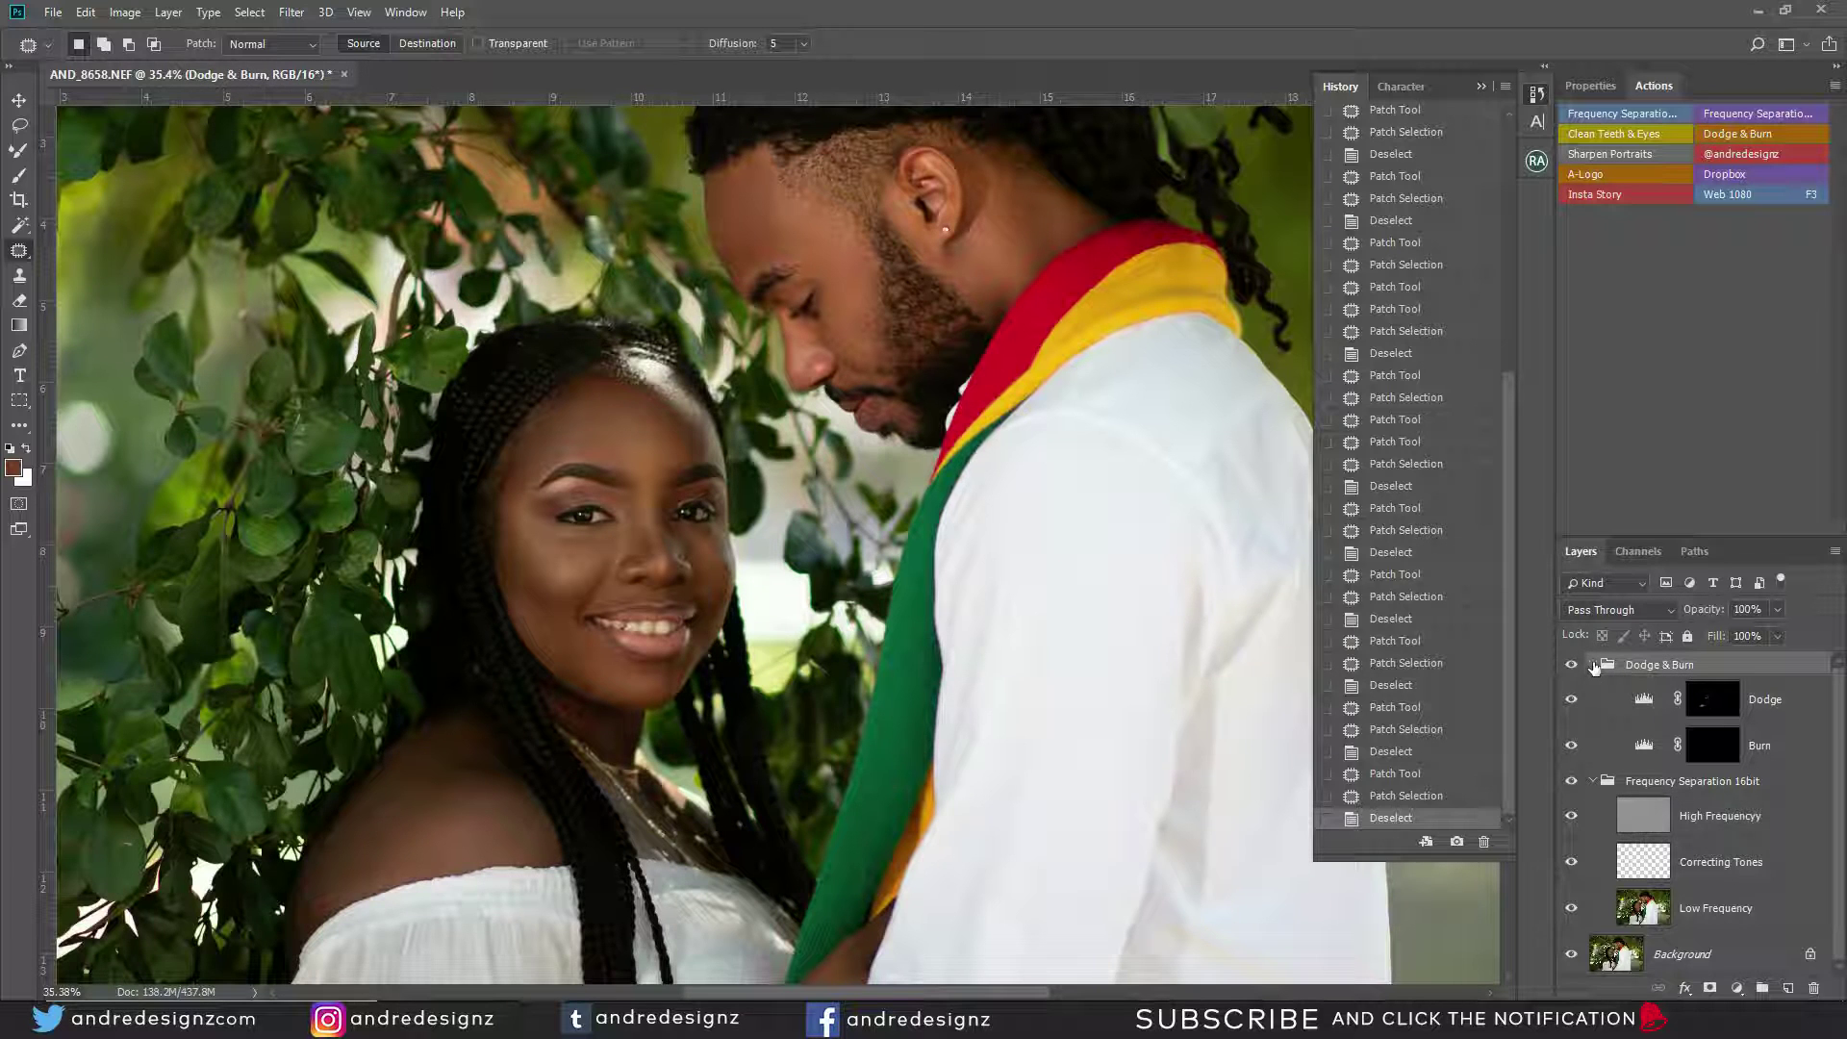
pyautogui.click(1594, 664)
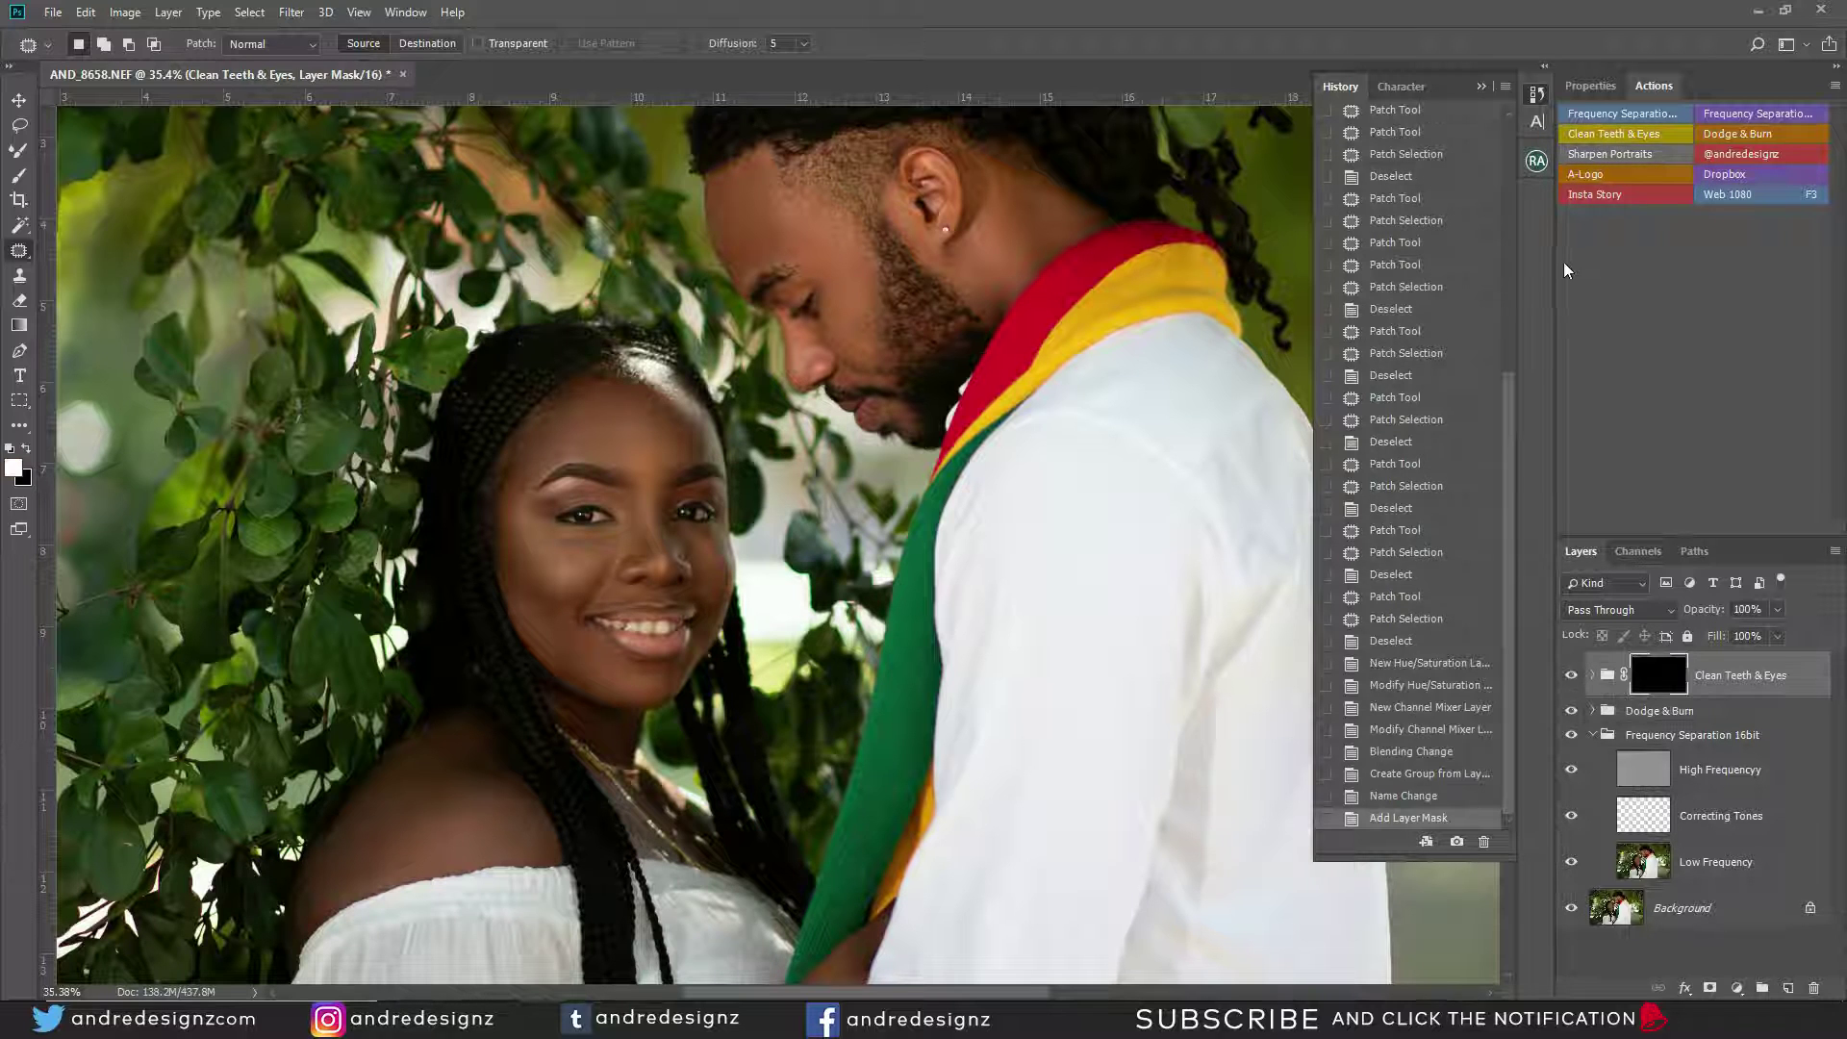
# Narrow the panel dock and set up the Brush tool with 23% flow for painting on the Clean Teeth & Eyes mask.
pyautogui.moveTo(1557, 249); pyautogui.dragTo(1614, 248)
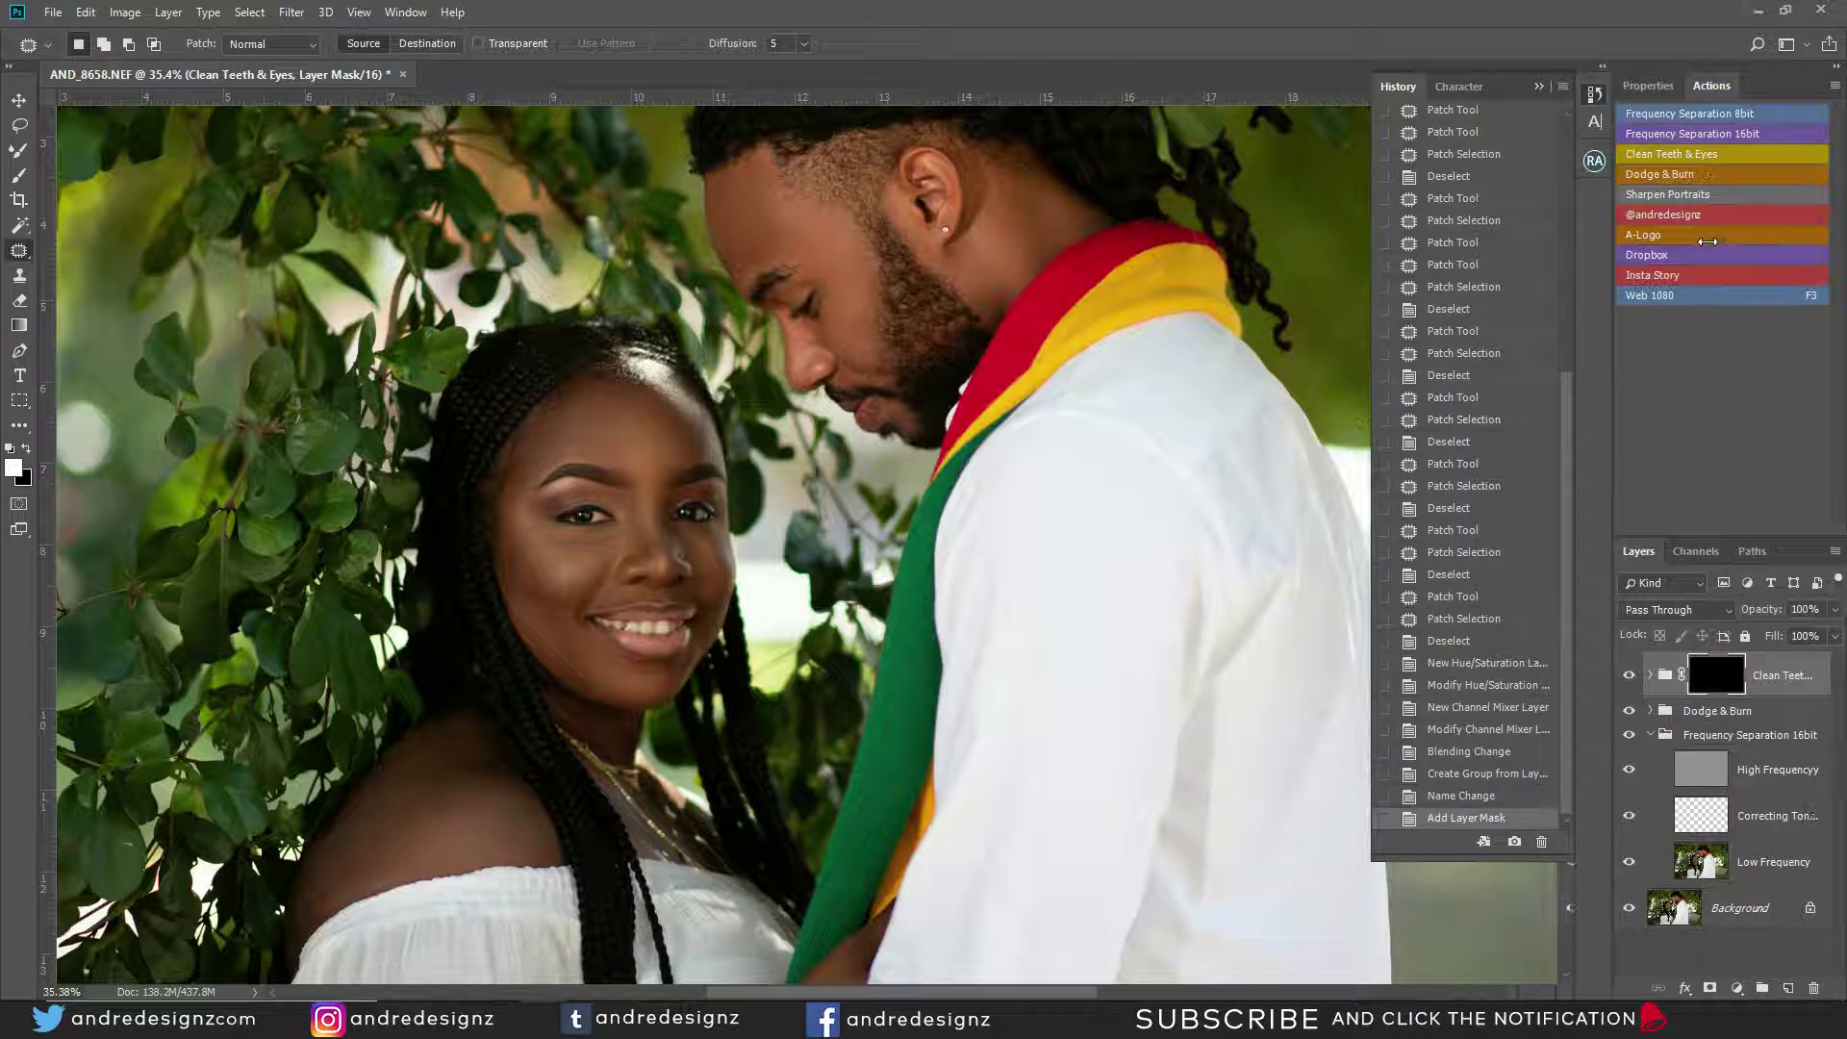
pyautogui.scroll(5, 623, 490)
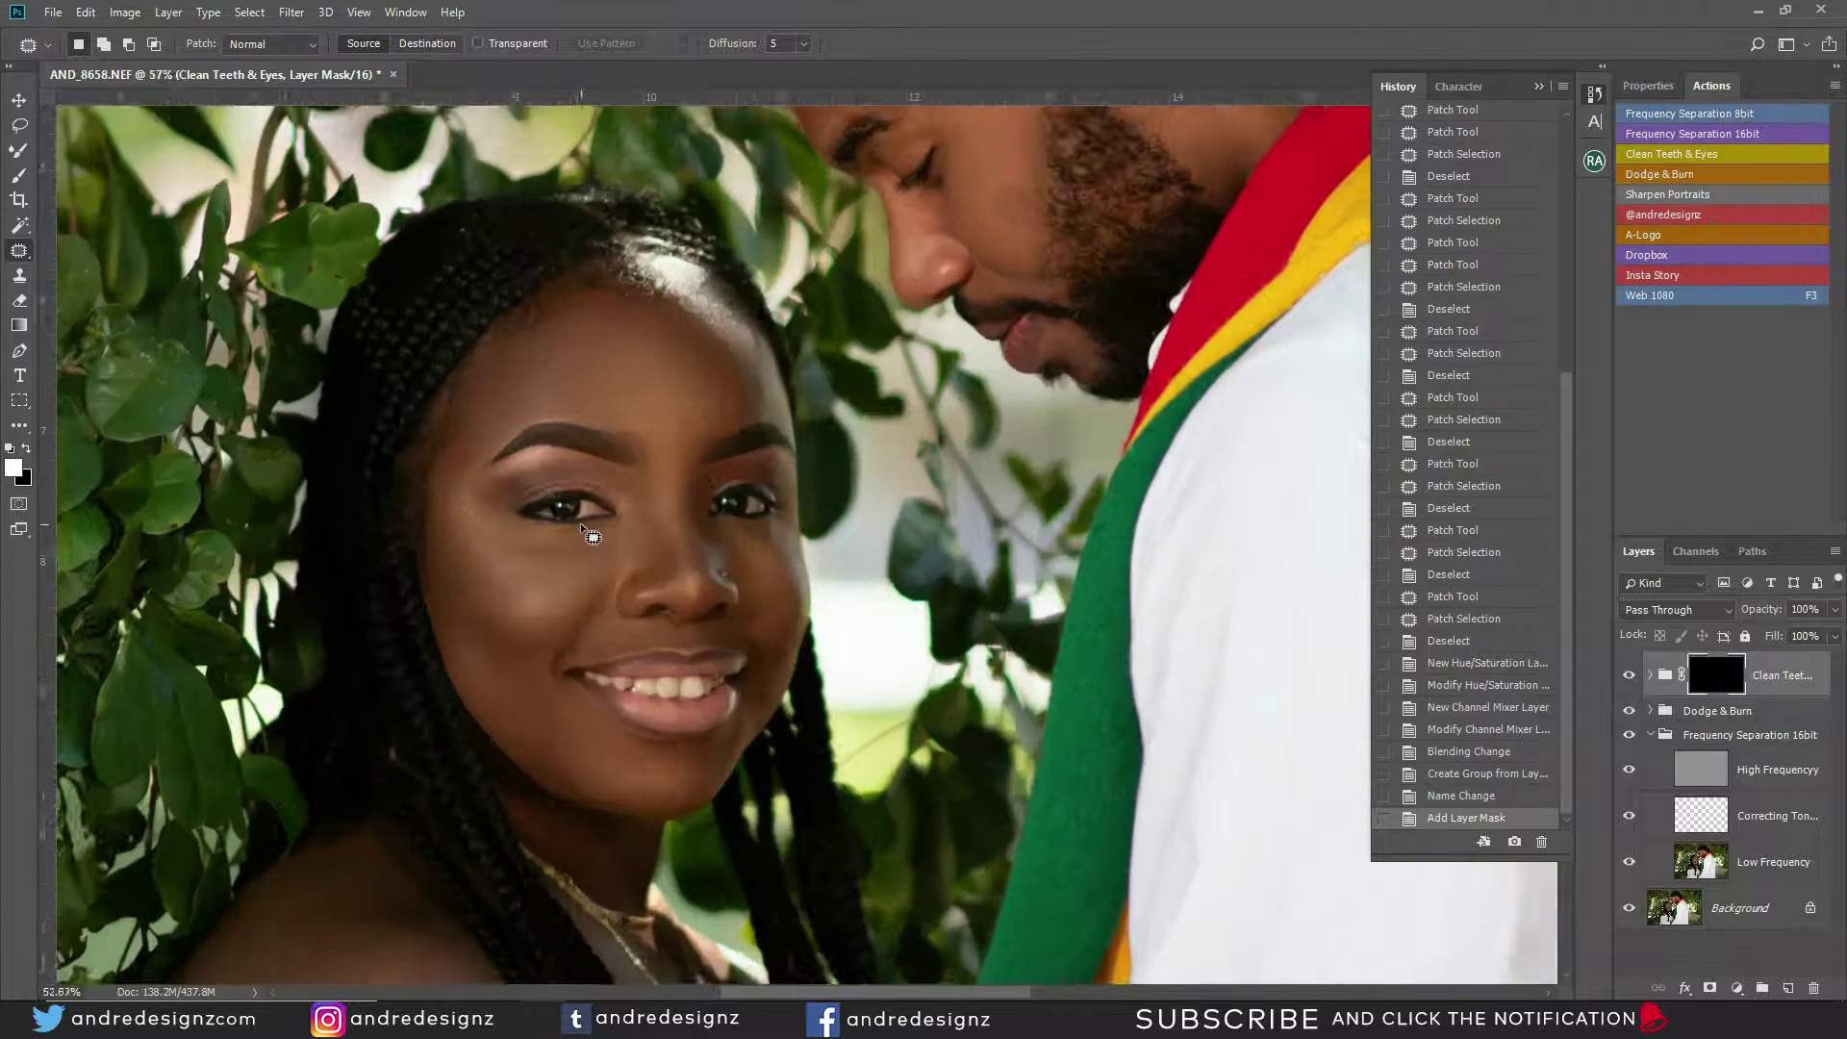
pyautogui.press('b')
pyautogui.click(556, 44)
pyautogui.moveTo(569, 77); pyautogui.dragTo(581, 70)
pyautogui.click(616, 13)
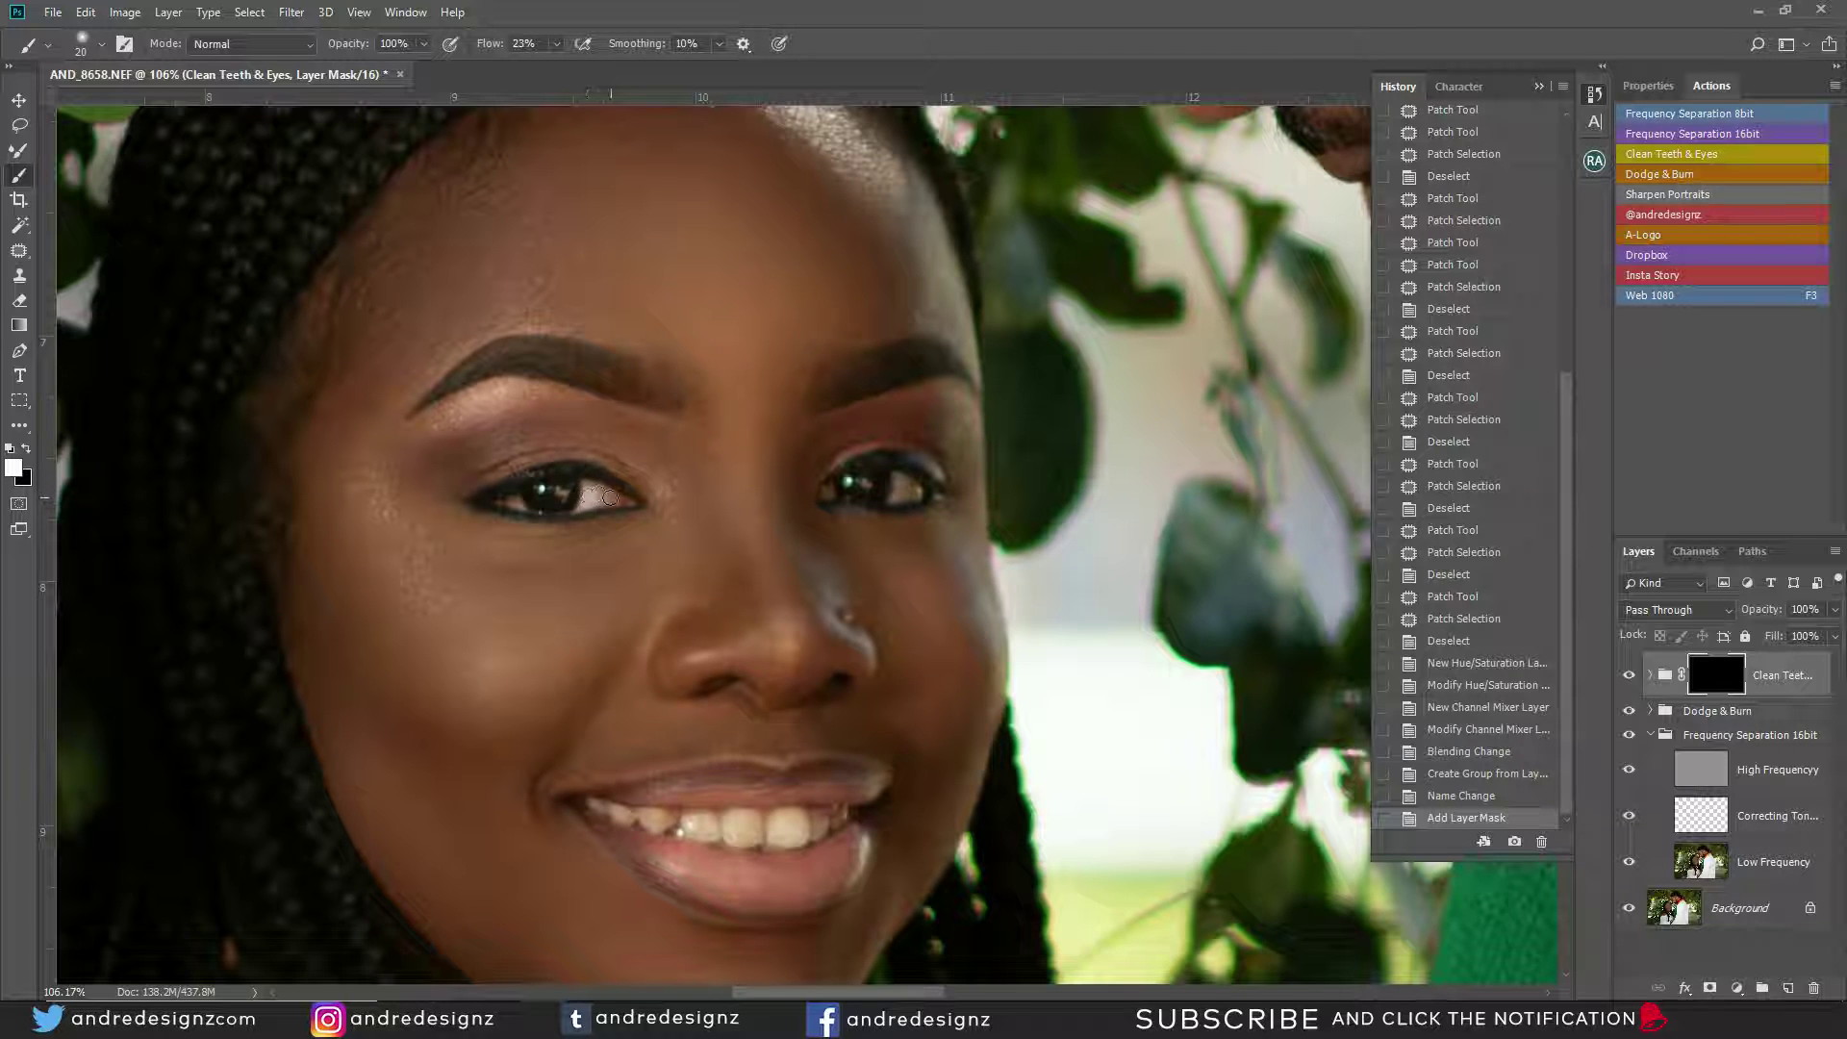
# Paint white over the whites of both of the woman's eyes on the Clean Teeth & Eyes mask.
pyautogui.moveTo(607, 492); pyautogui.dragTo(523, 498)
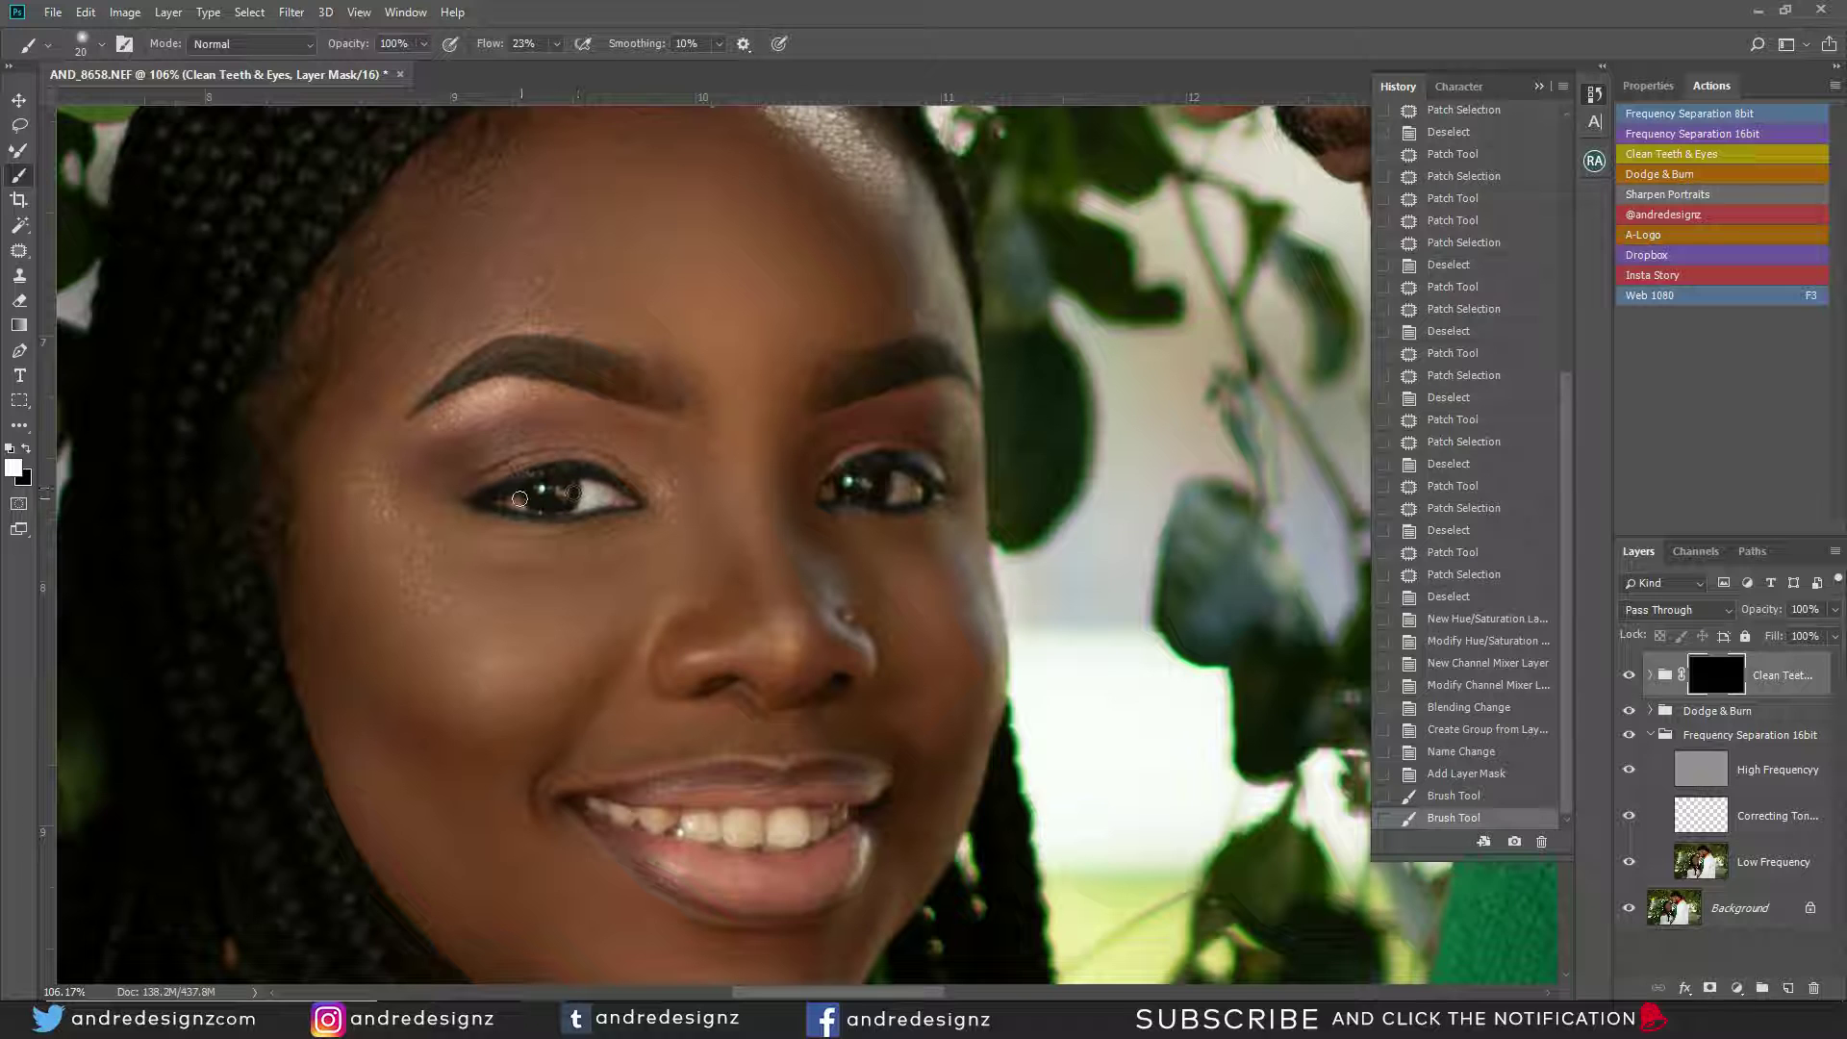
pyautogui.click(517, 505)
pyautogui.moveTo(825, 495)
pyautogui.mouseDown()
pyautogui.moveTo(888, 471)
pyautogui.moveTo(923, 486)
pyautogui.mouseUp()
pyautogui.click(905, 487)
pyautogui.click(904, 485)
pyautogui.moveTo(901, 488); pyautogui.dragTo(896, 500)
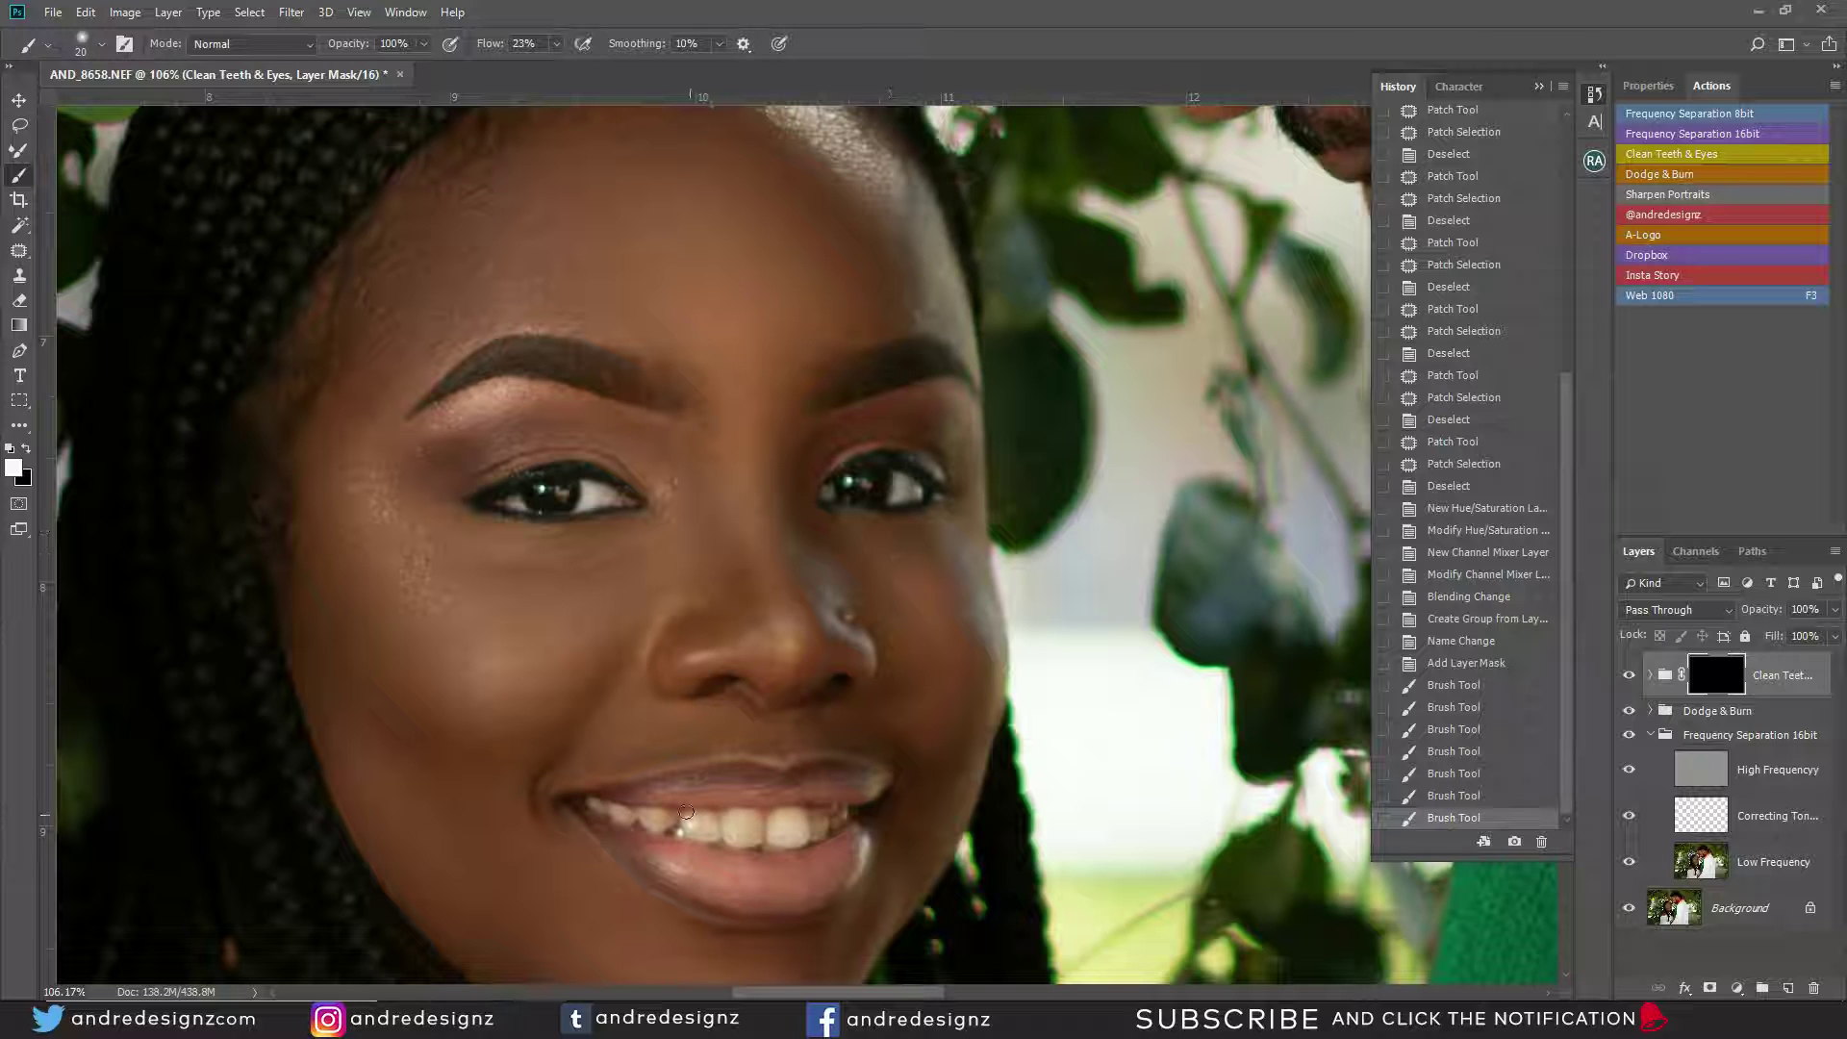
# Enlarge the brush to 35 px and paint white over all of the woman's teeth on the Clean Teeth & Eyes mask.
pyautogui.press(']')
pyautogui.moveTo(744, 830)
pyautogui.mouseDown()
pyautogui.moveTo(826, 826)
pyautogui.moveTo(753, 839)
pyautogui.moveTo(601, 809)
pyautogui.mouseUp()
pyautogui.click(593, 806)
pyautogui.click(606, 810)
pyautogui.click(652, 821)
pyautogui.click(707, 828)
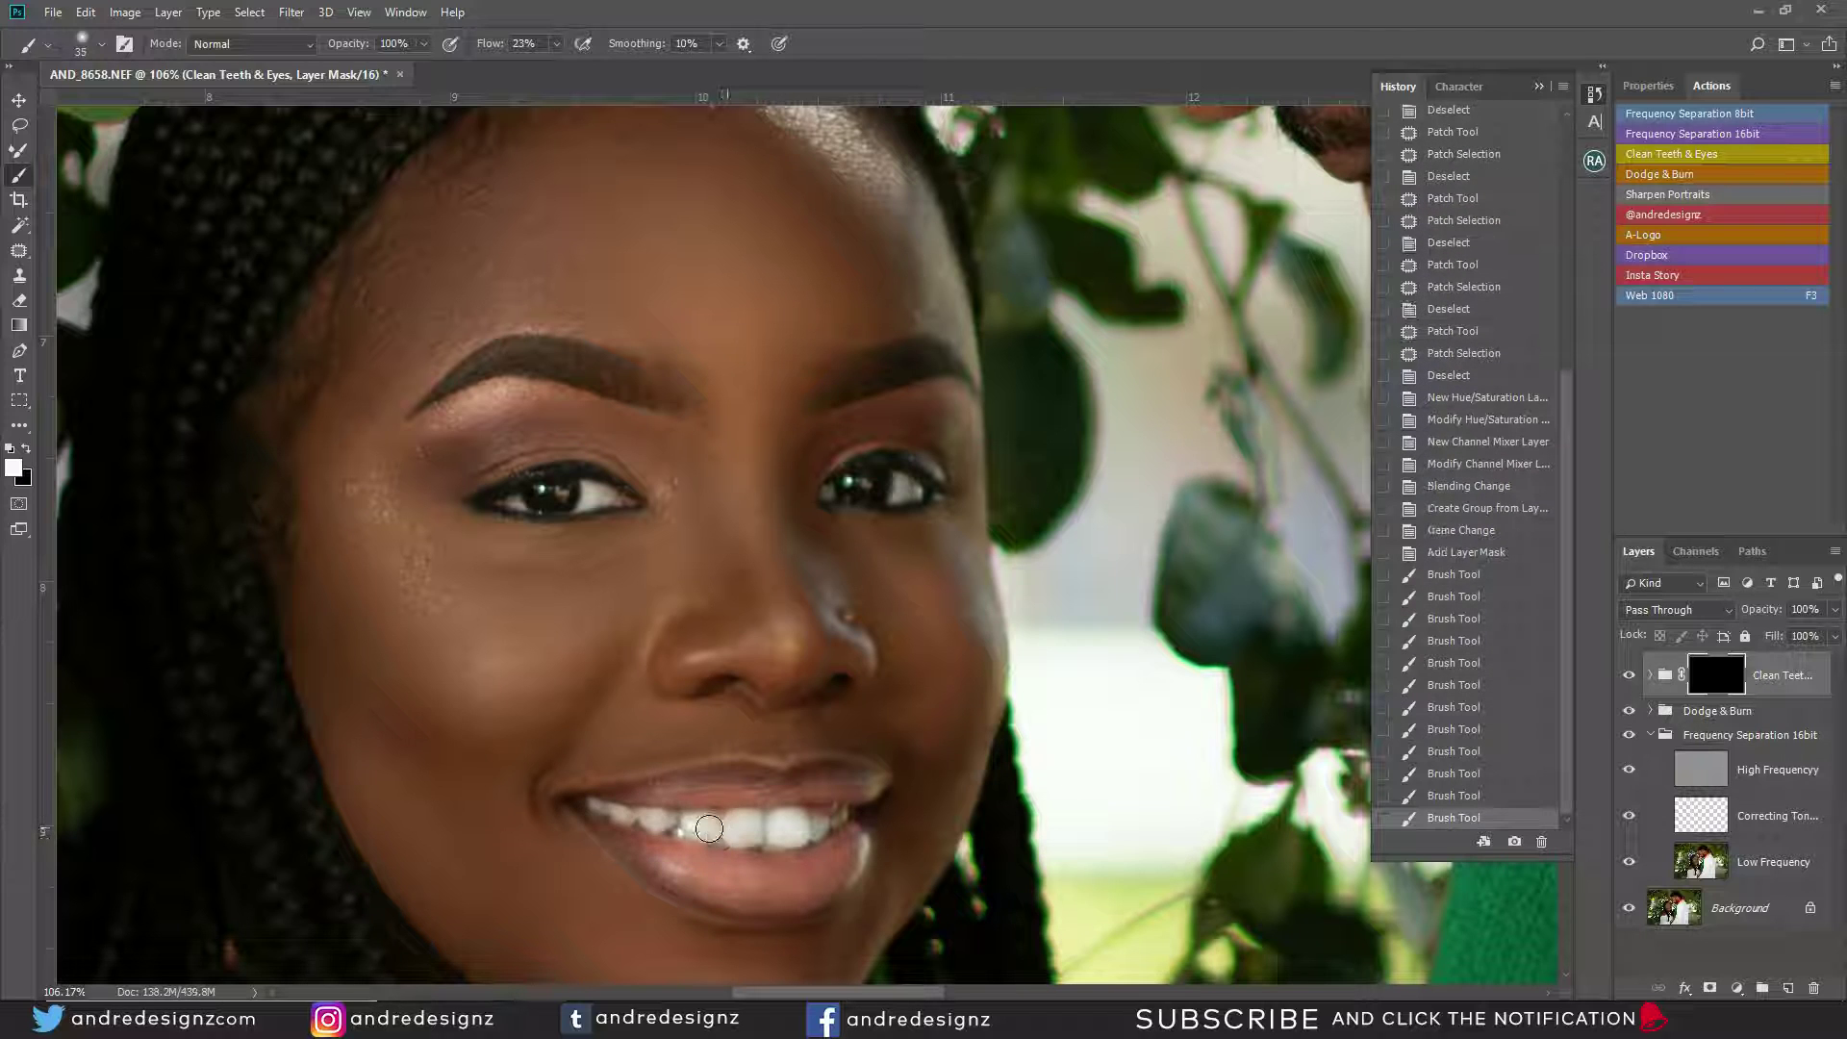
pyautogui.click(617, 816)
pyautogui.click(788, 832)
pyautogui.click(714, 826)
pyautogui.click(714, 826)
pyautogui.click(729, 824)
pyautogui.click(736, 819)
pyautogui.click(738, 816)
# Reduce the opacity of the Clean Teeth & Eyes group to 50%.
pyautogui.hotkey('ctrl', '0')
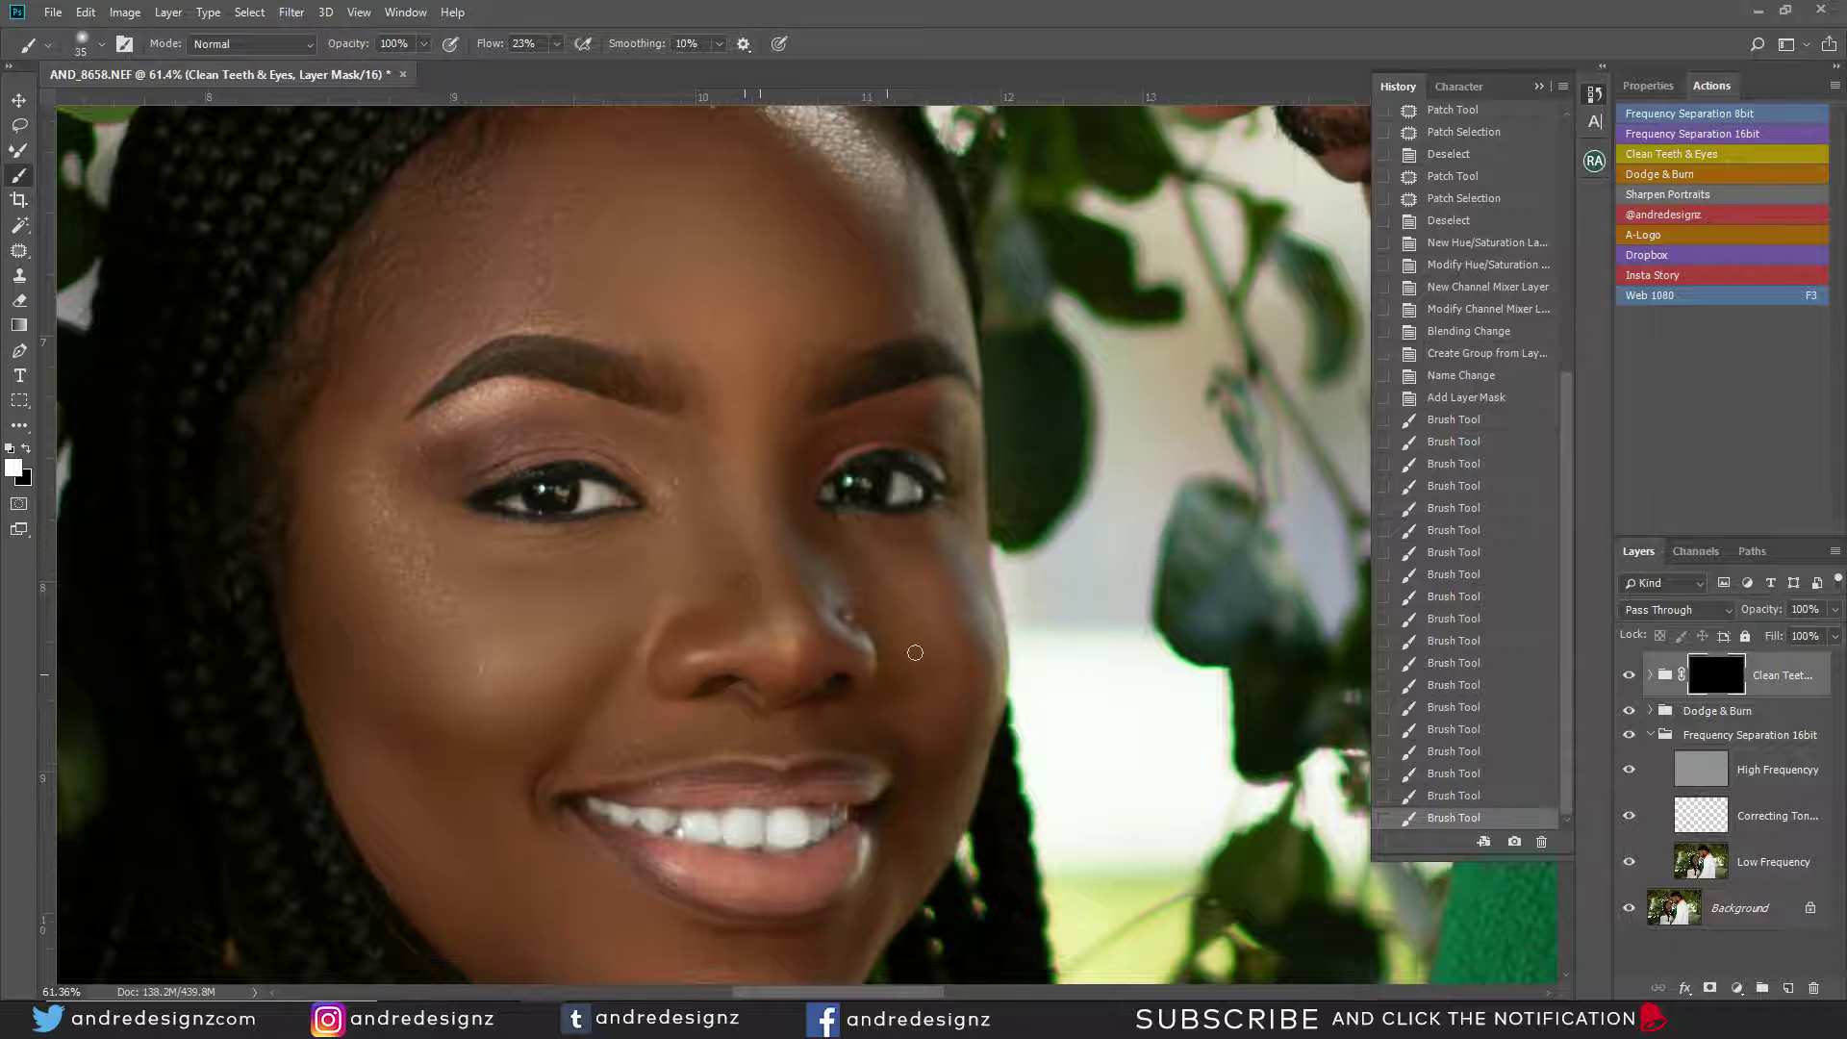
pyautogui.click(1837, 612)
pyautogui.click(1793, 632)
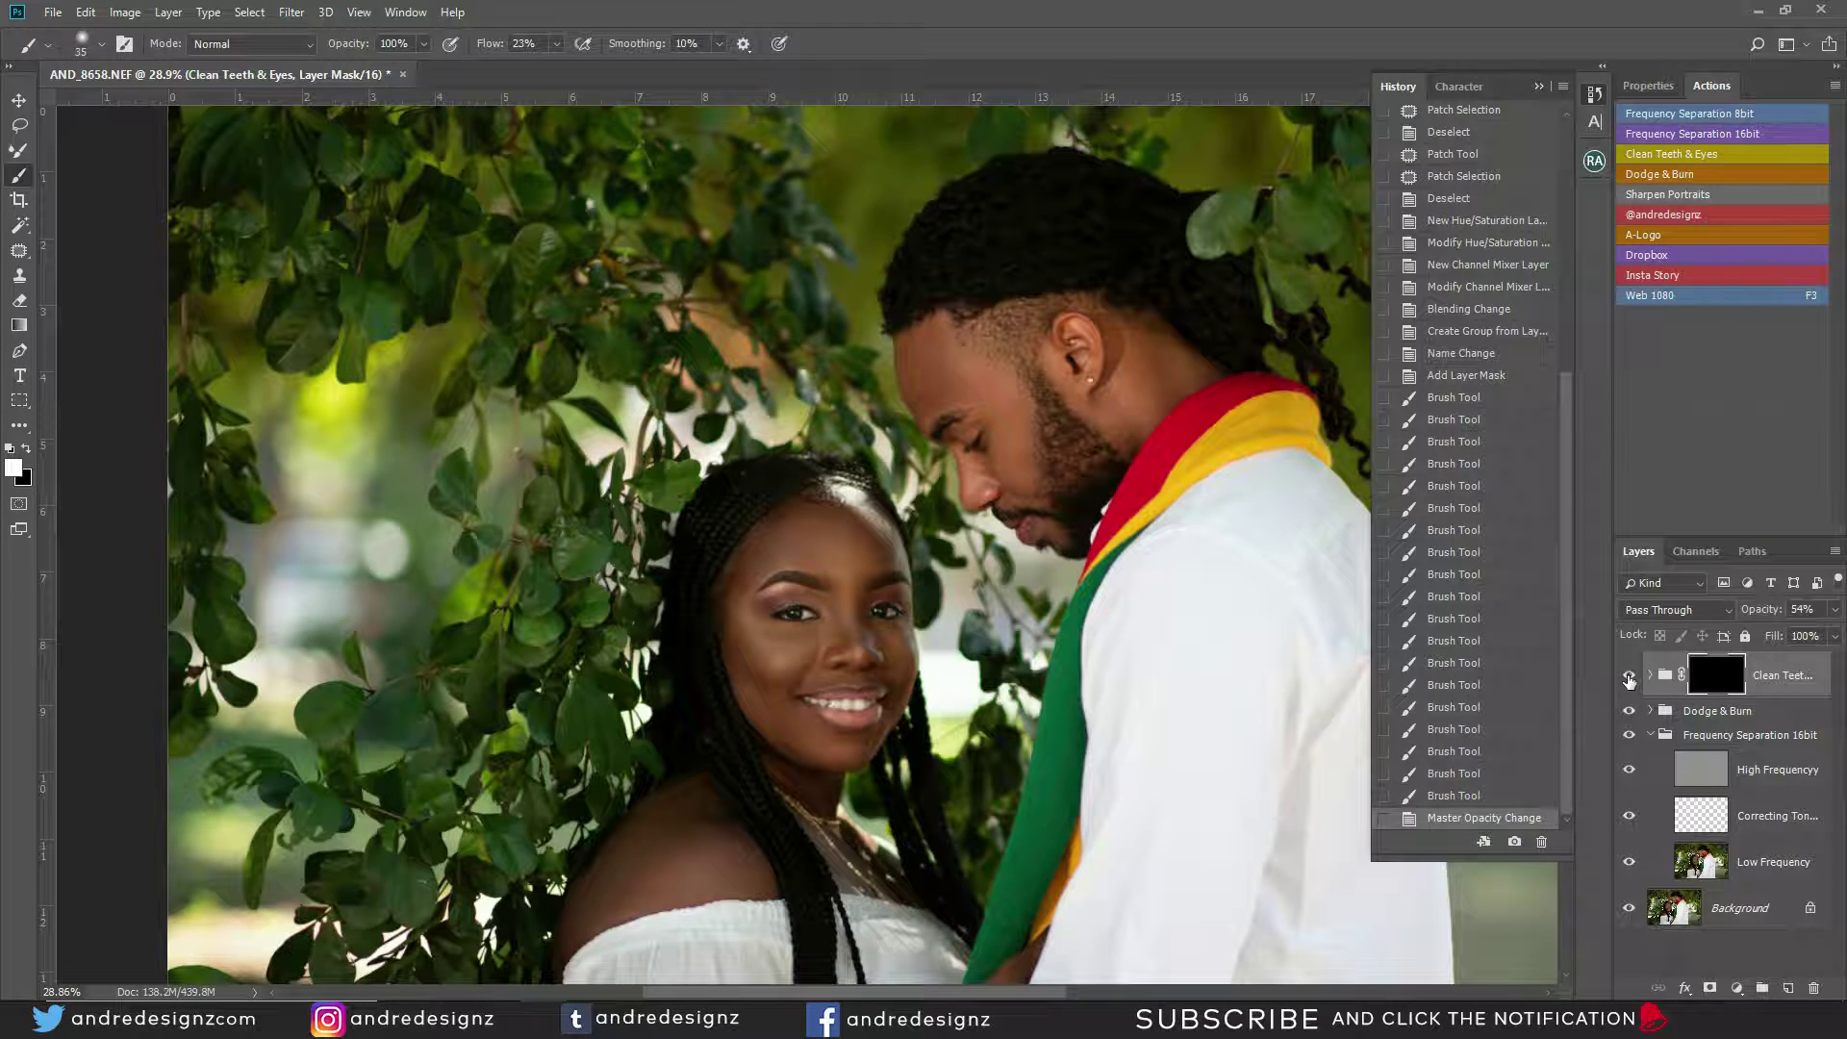
pyautogui.scroll(-8, 1116, 733)
pyautogui.scroll(4, 861, 707)
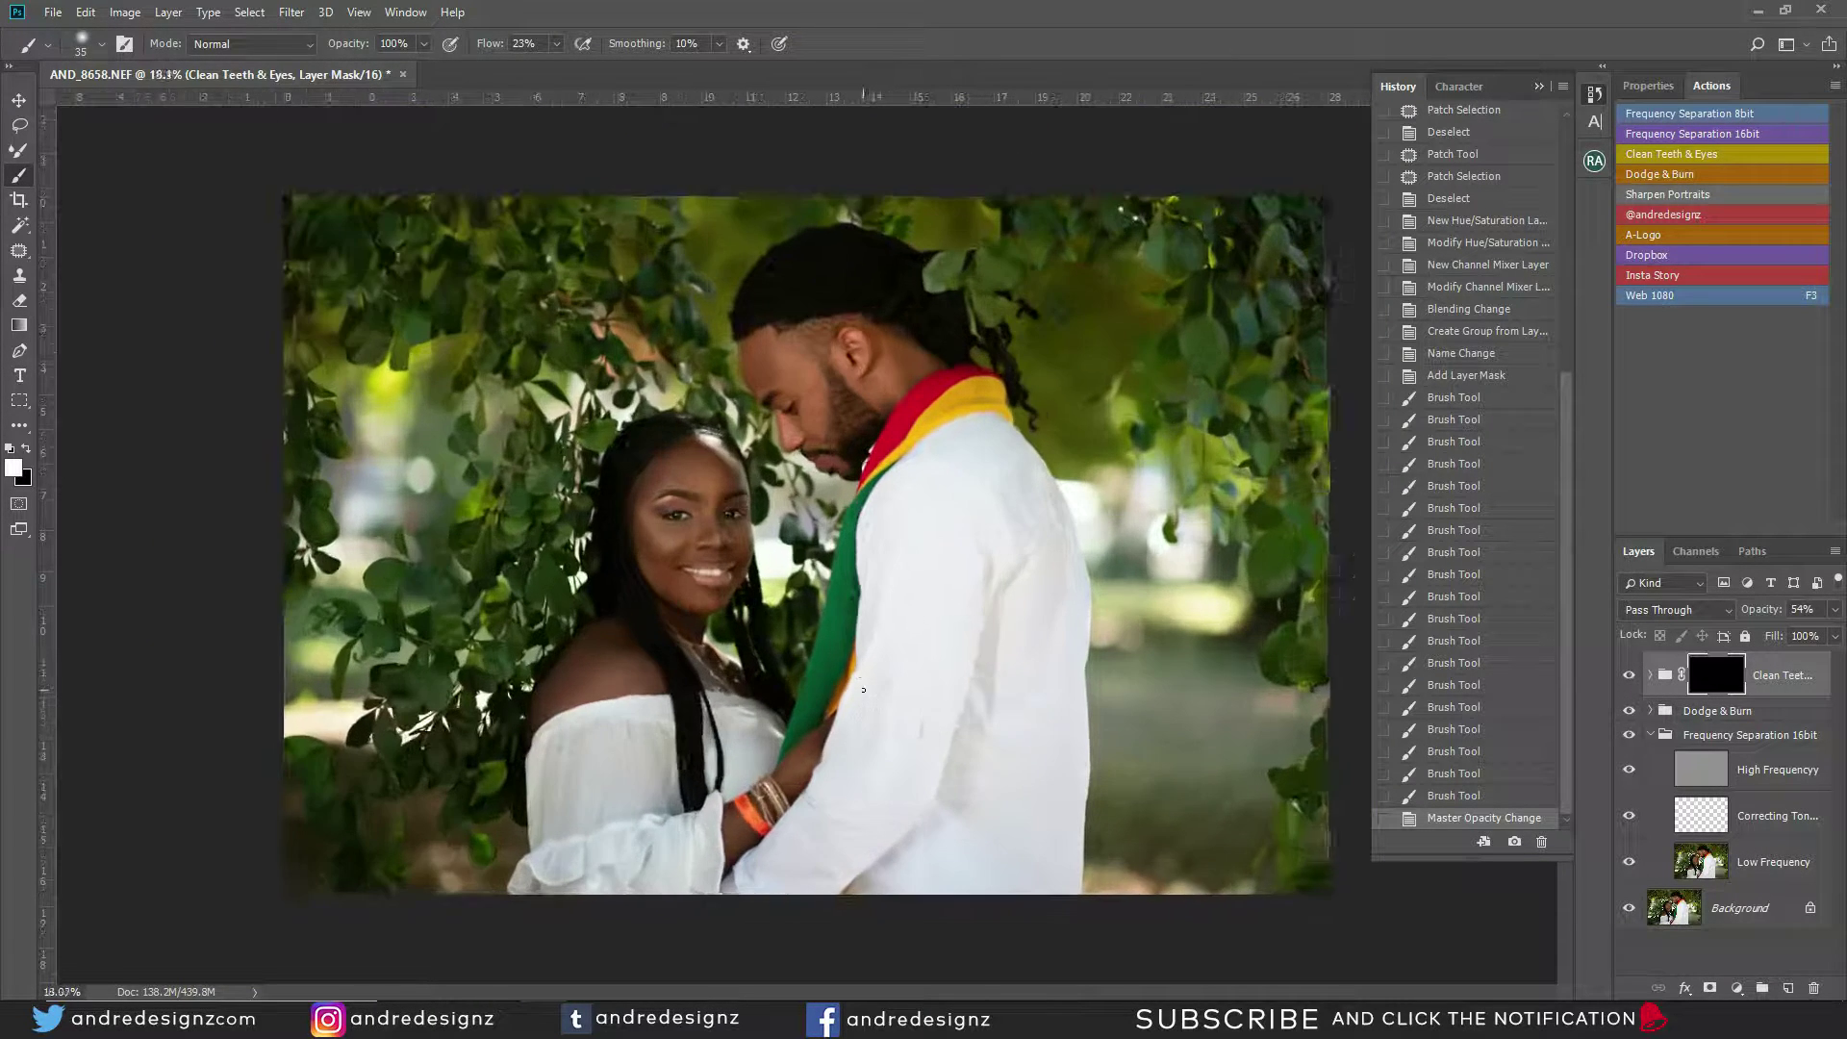
pyautogui.scroll(1, 856, 692)
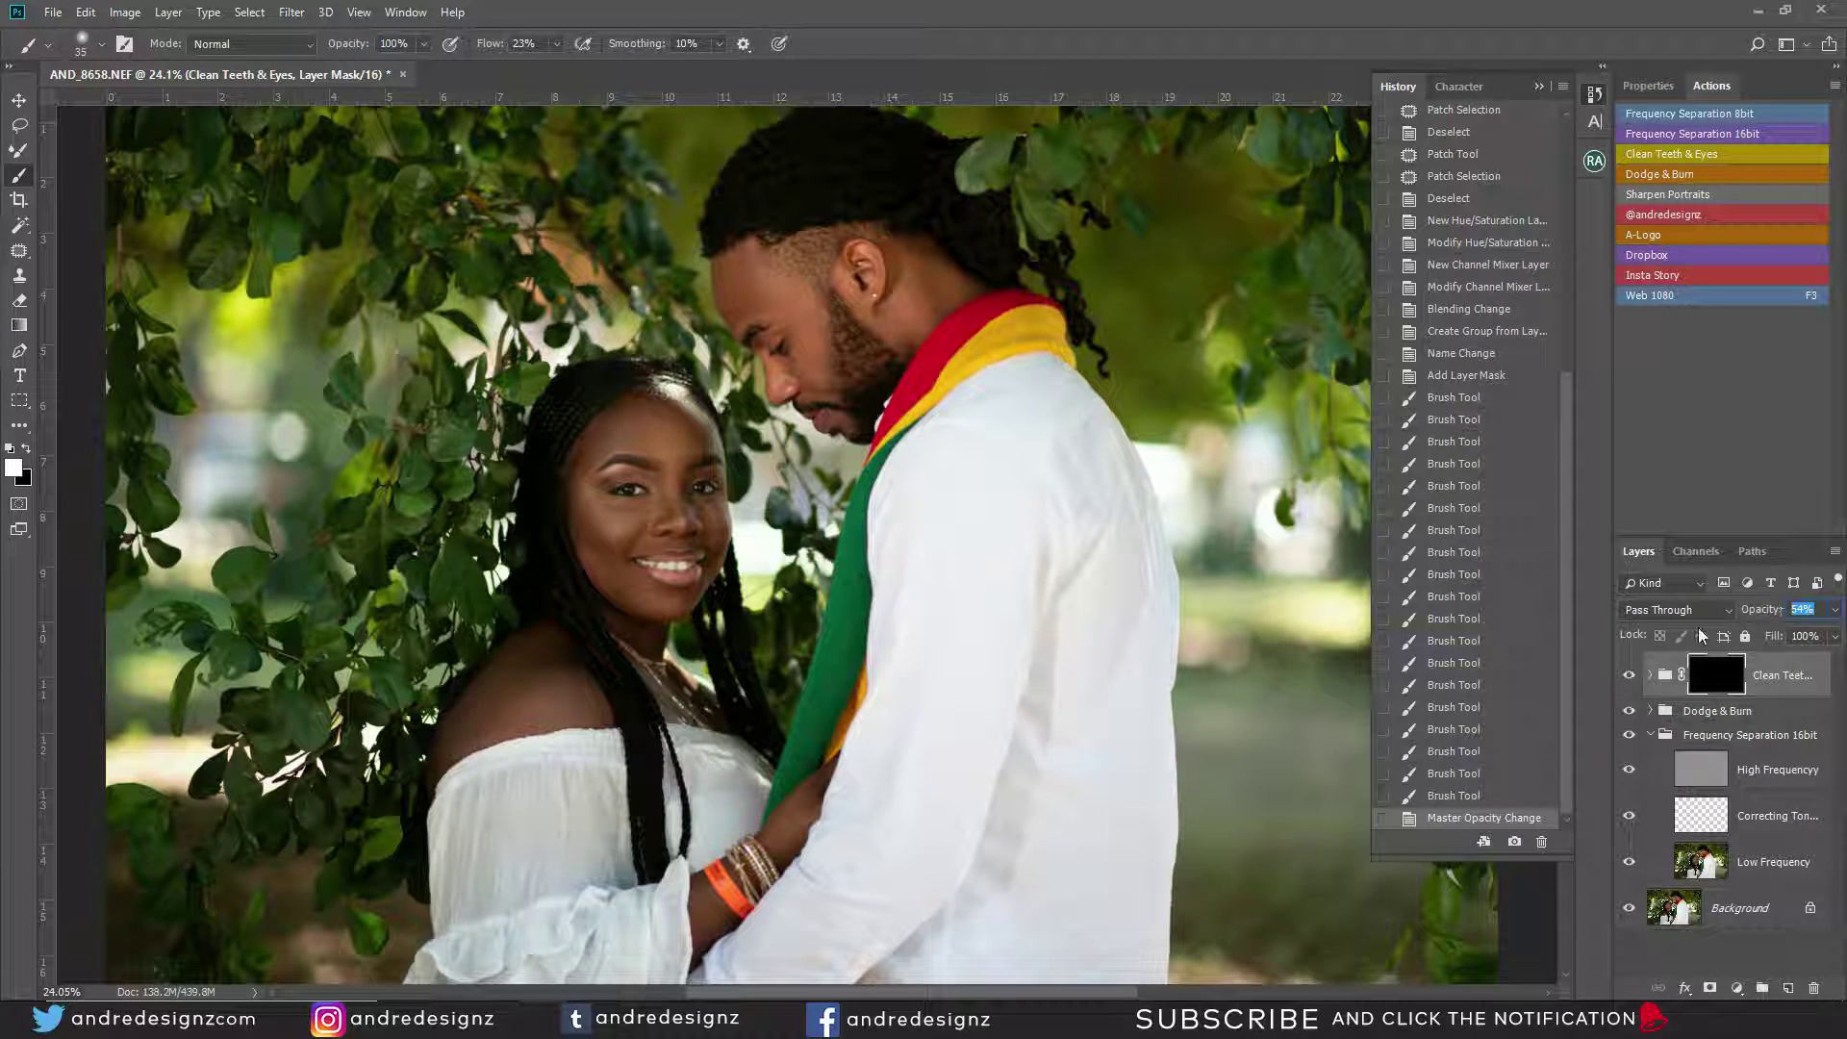
pyautogui.write('50')
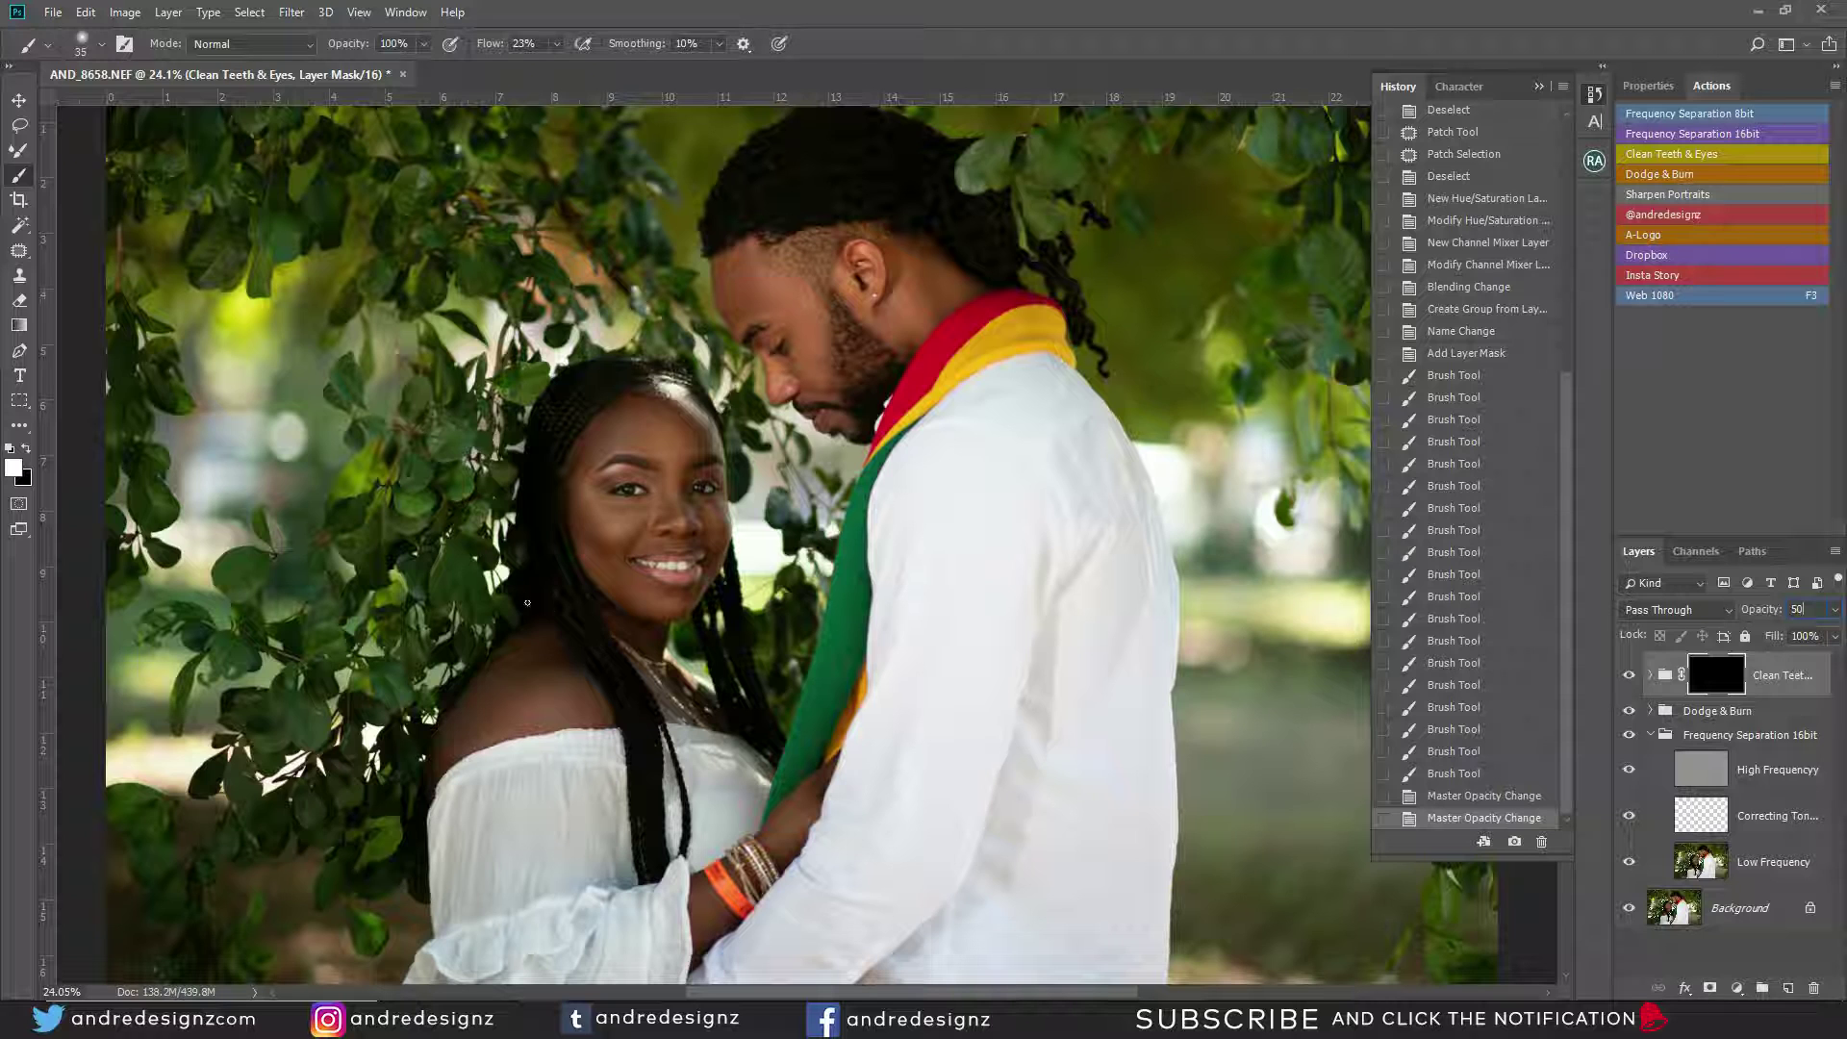
# Examine the woman's wristband and bracelets up close, and review the retouched portrait as a whole.
pyautogui.click(19, 99)
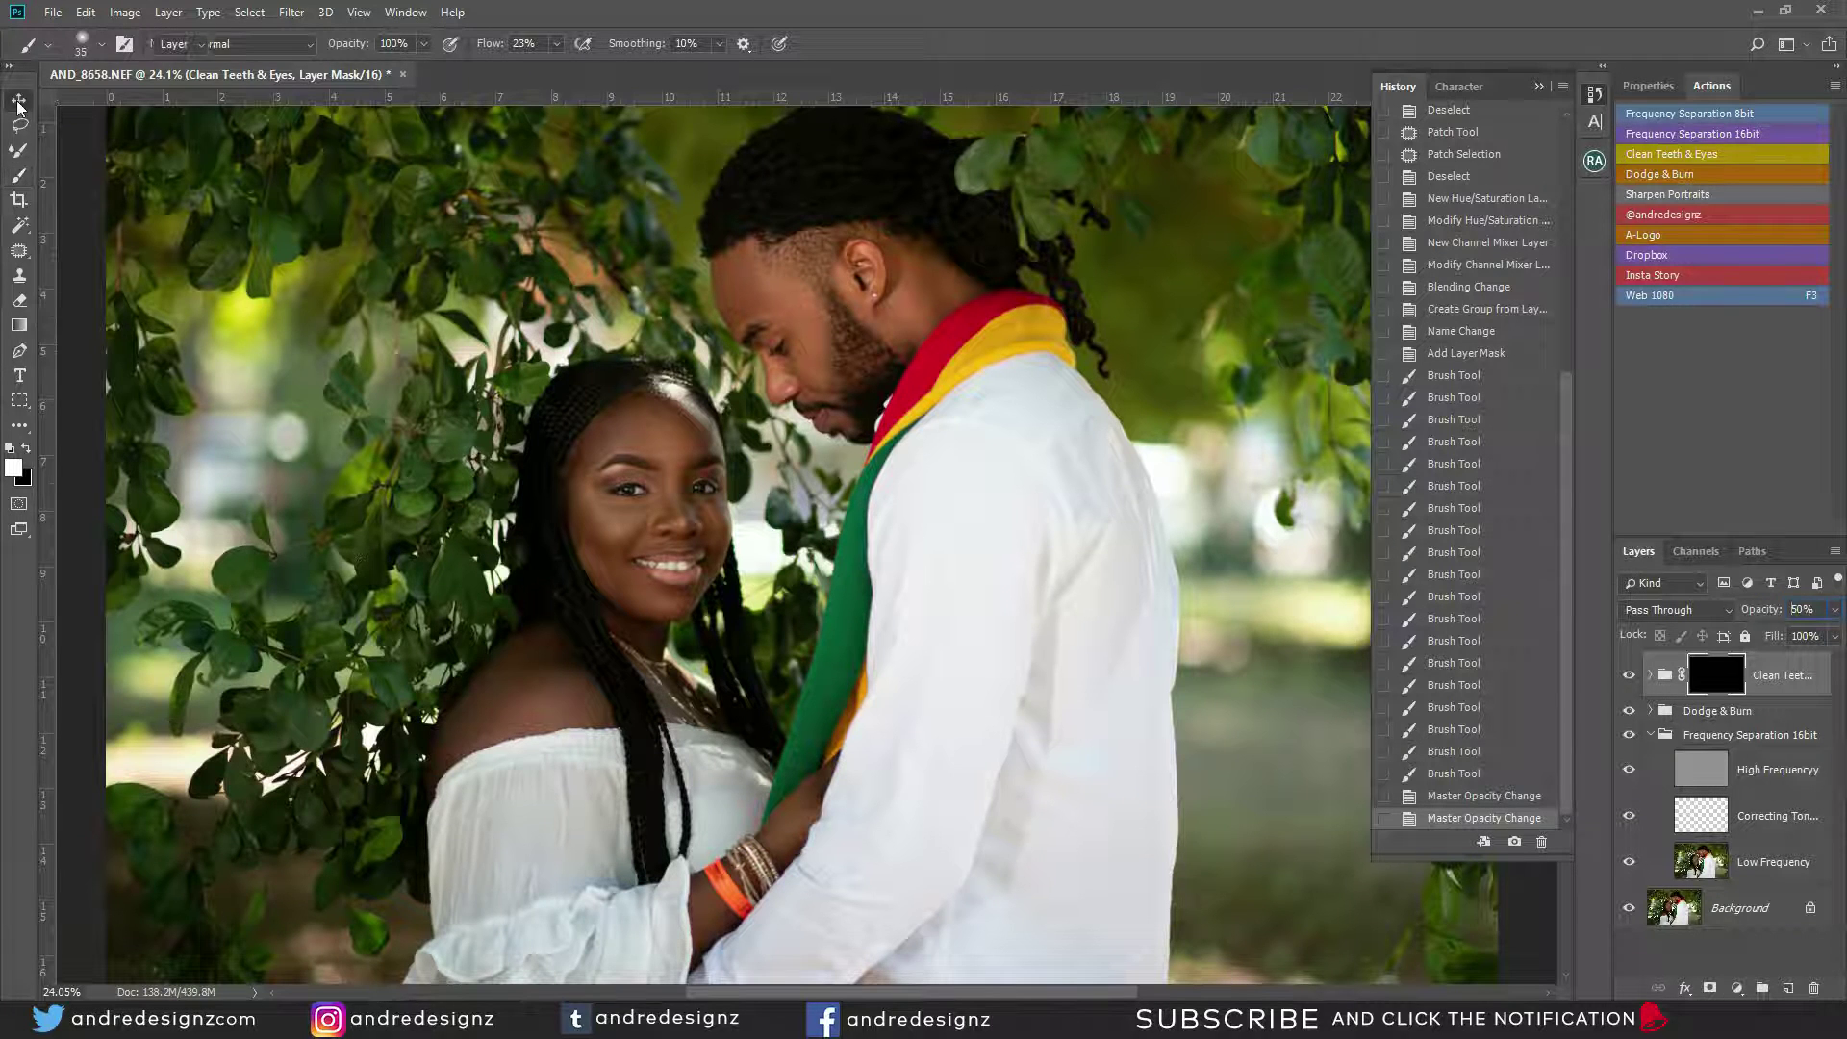
pyautogui.scroll(-6, 1328, 524)
pyautogui.scroll(6, 737, 409)
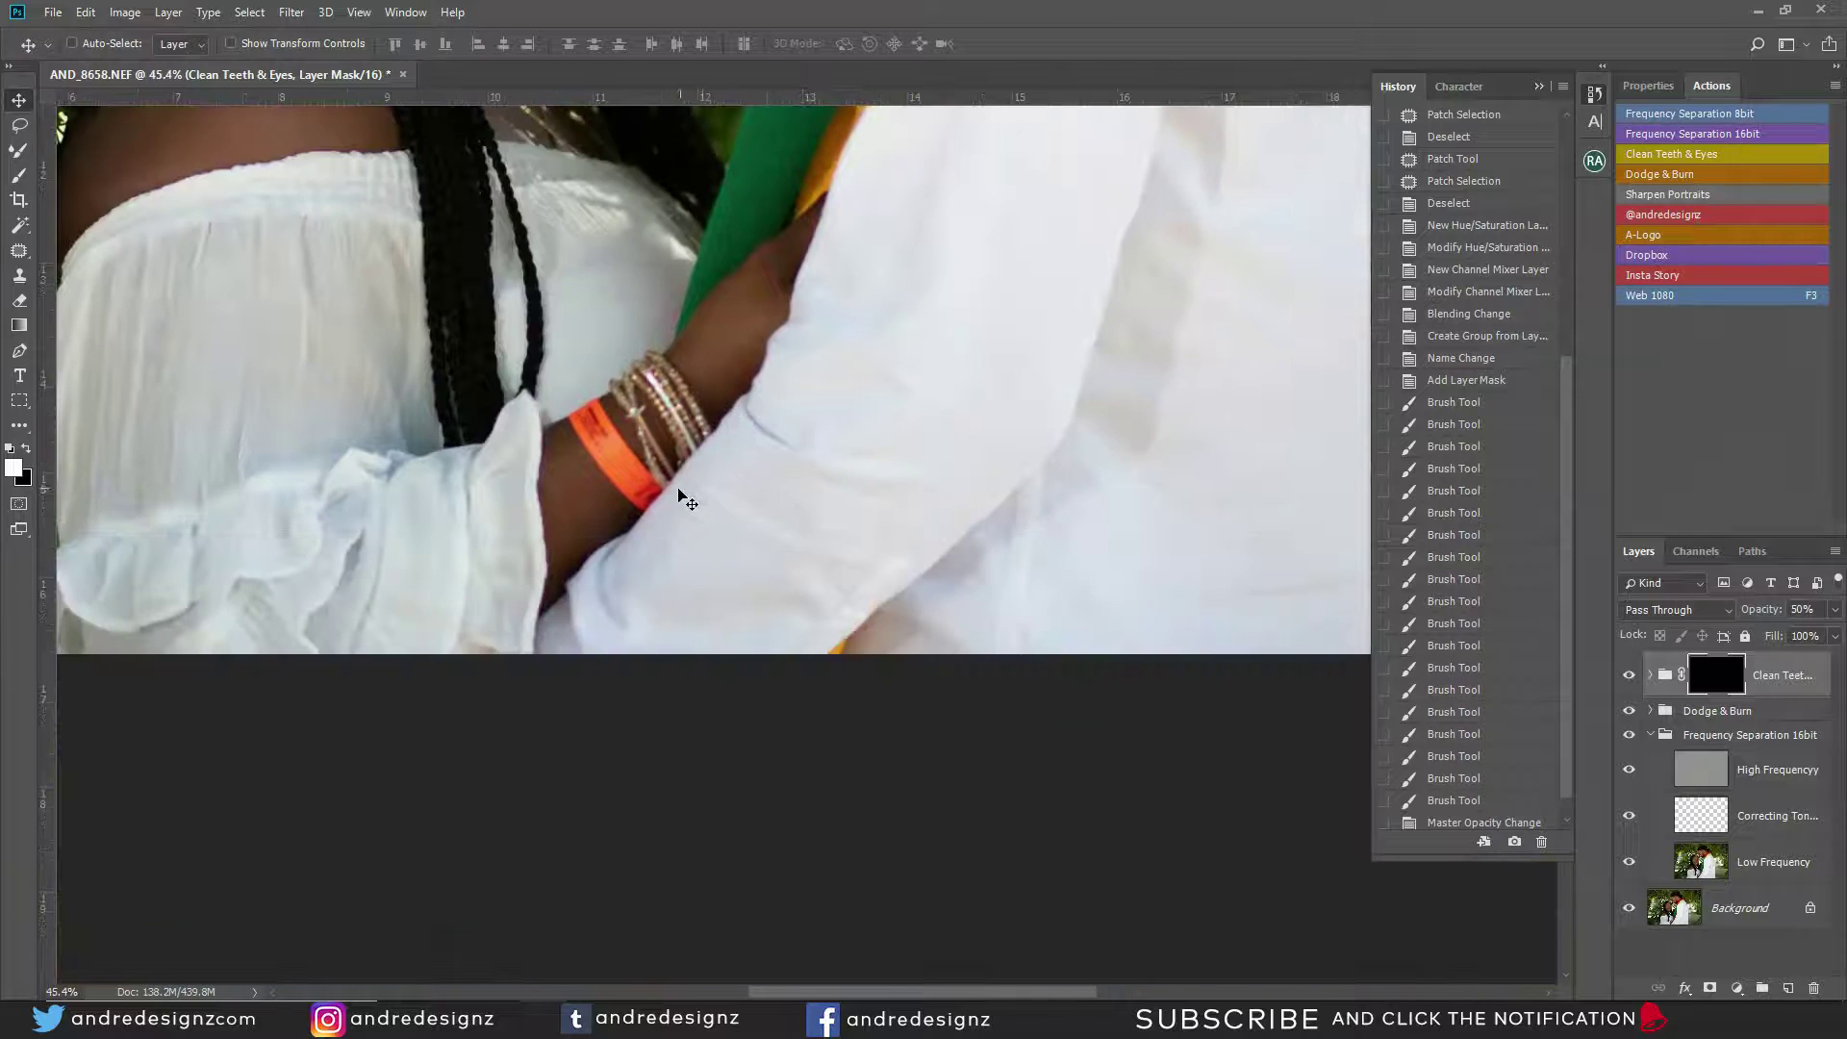
pyautogui.scroll(2, 580, 442)
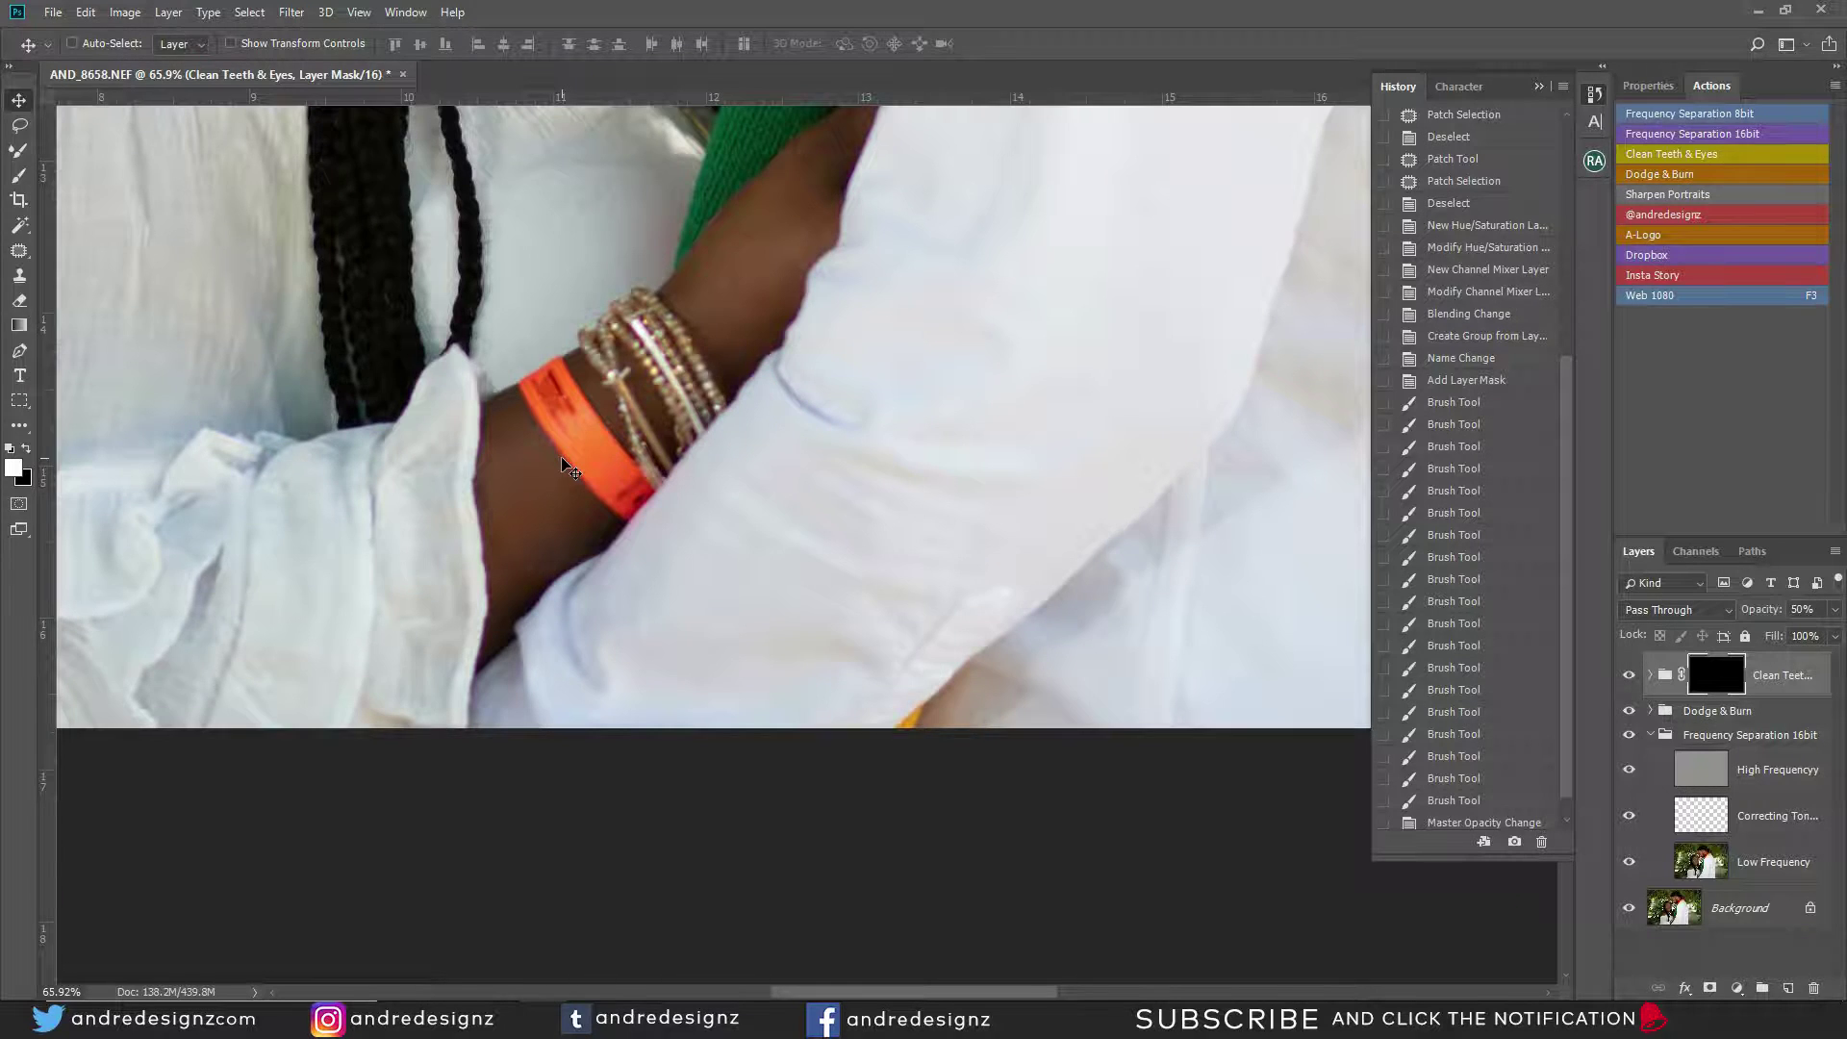
pyautogui.scroll(-10, 570, 470)
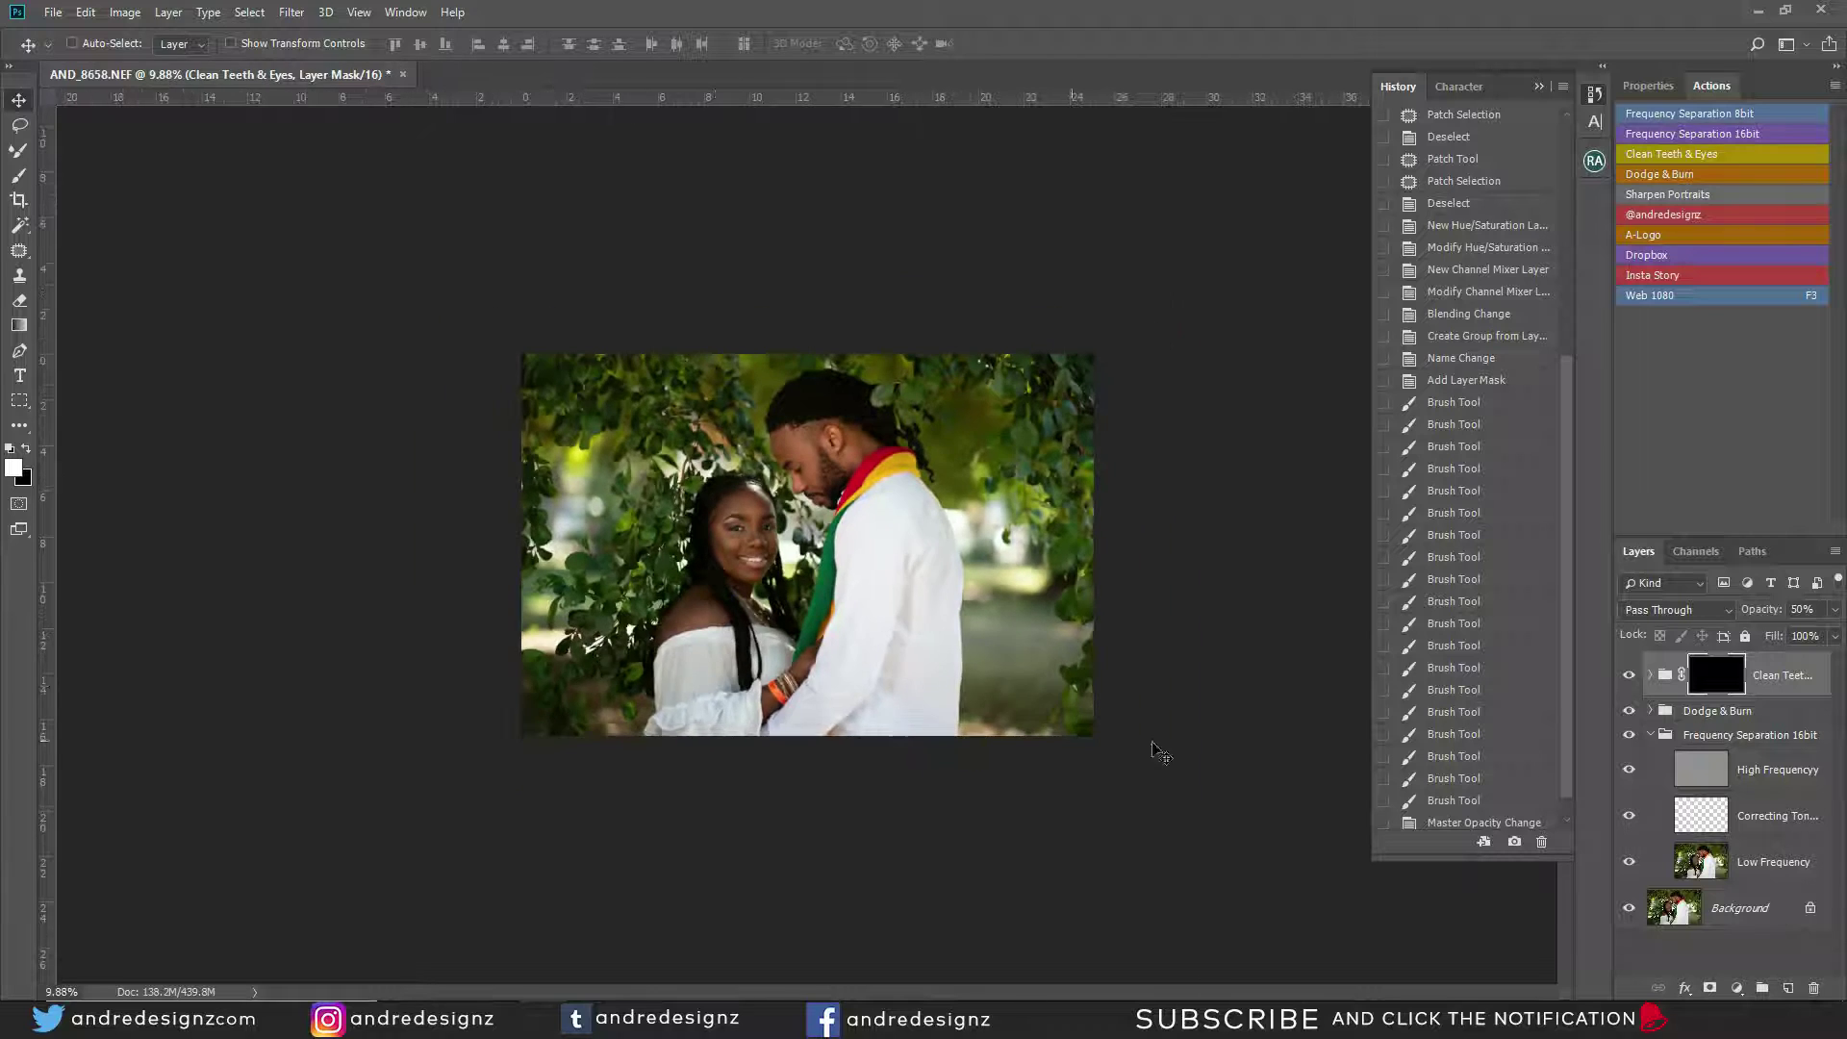
pyautogui.scroll(5, 1152, 750)
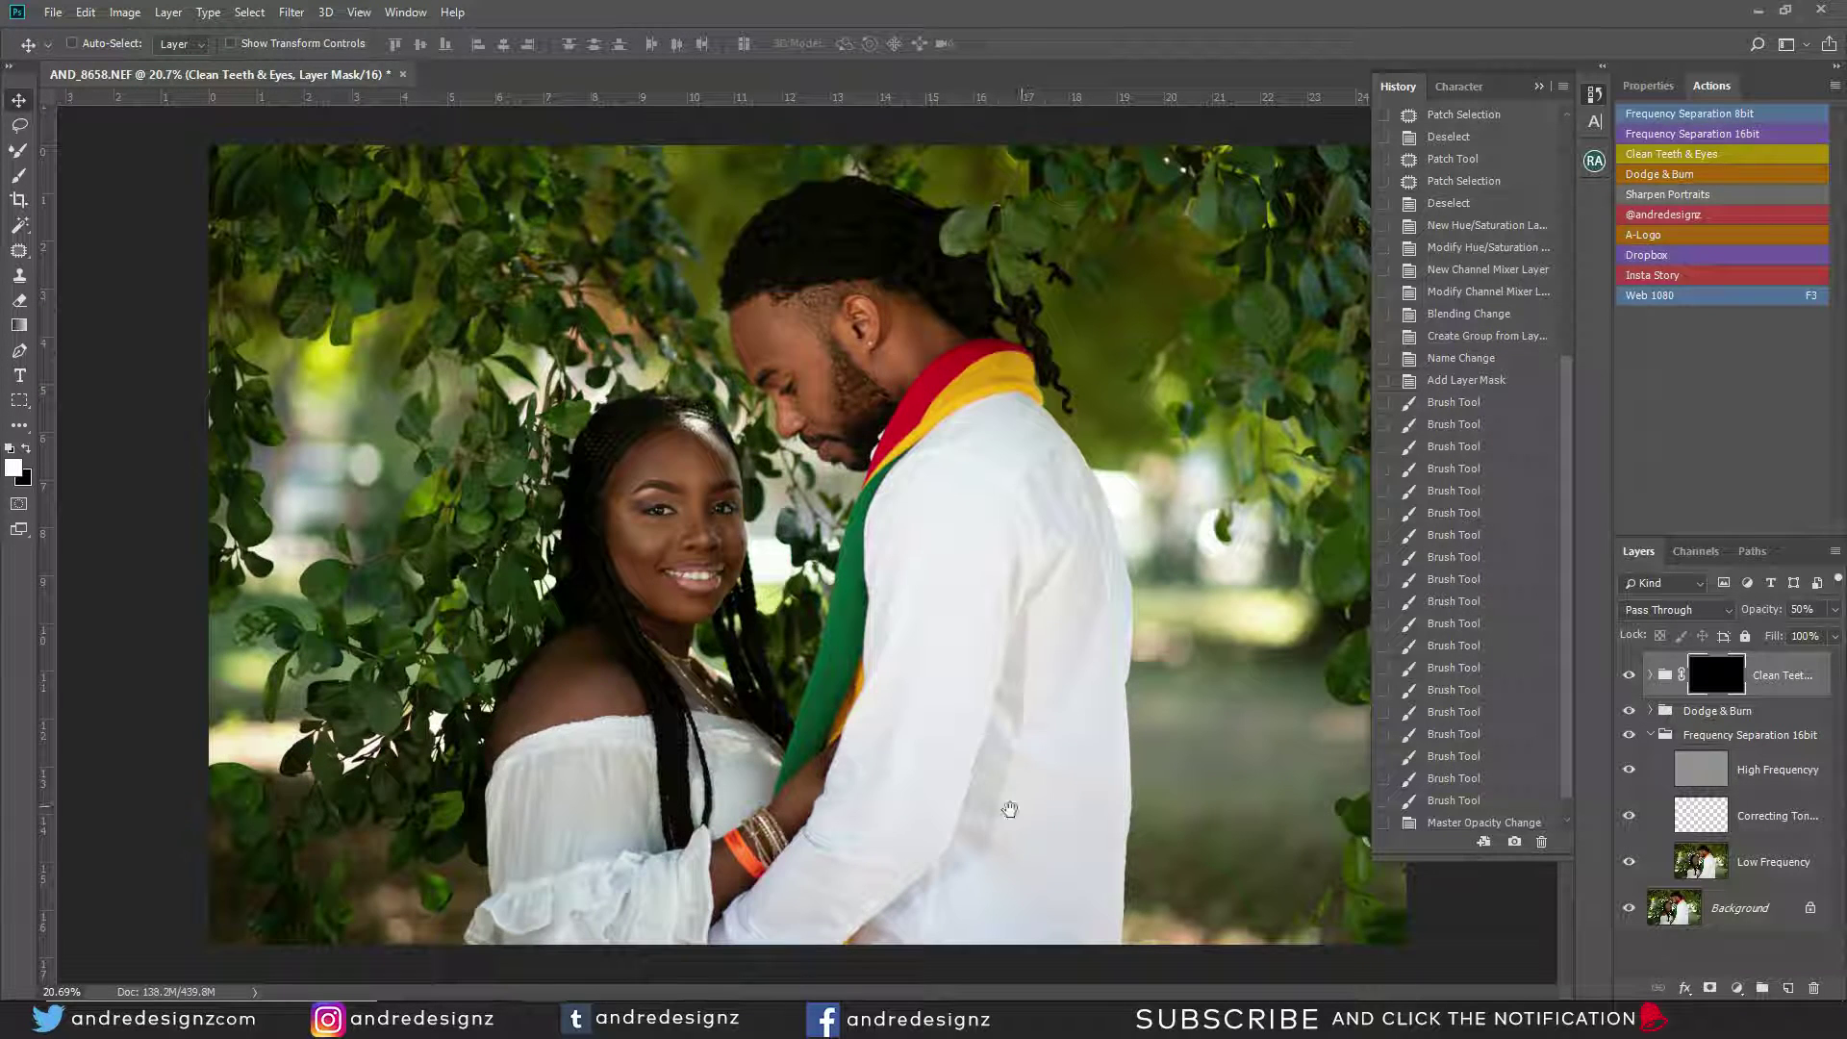
pyautogui.scroll(1, 740, 637)
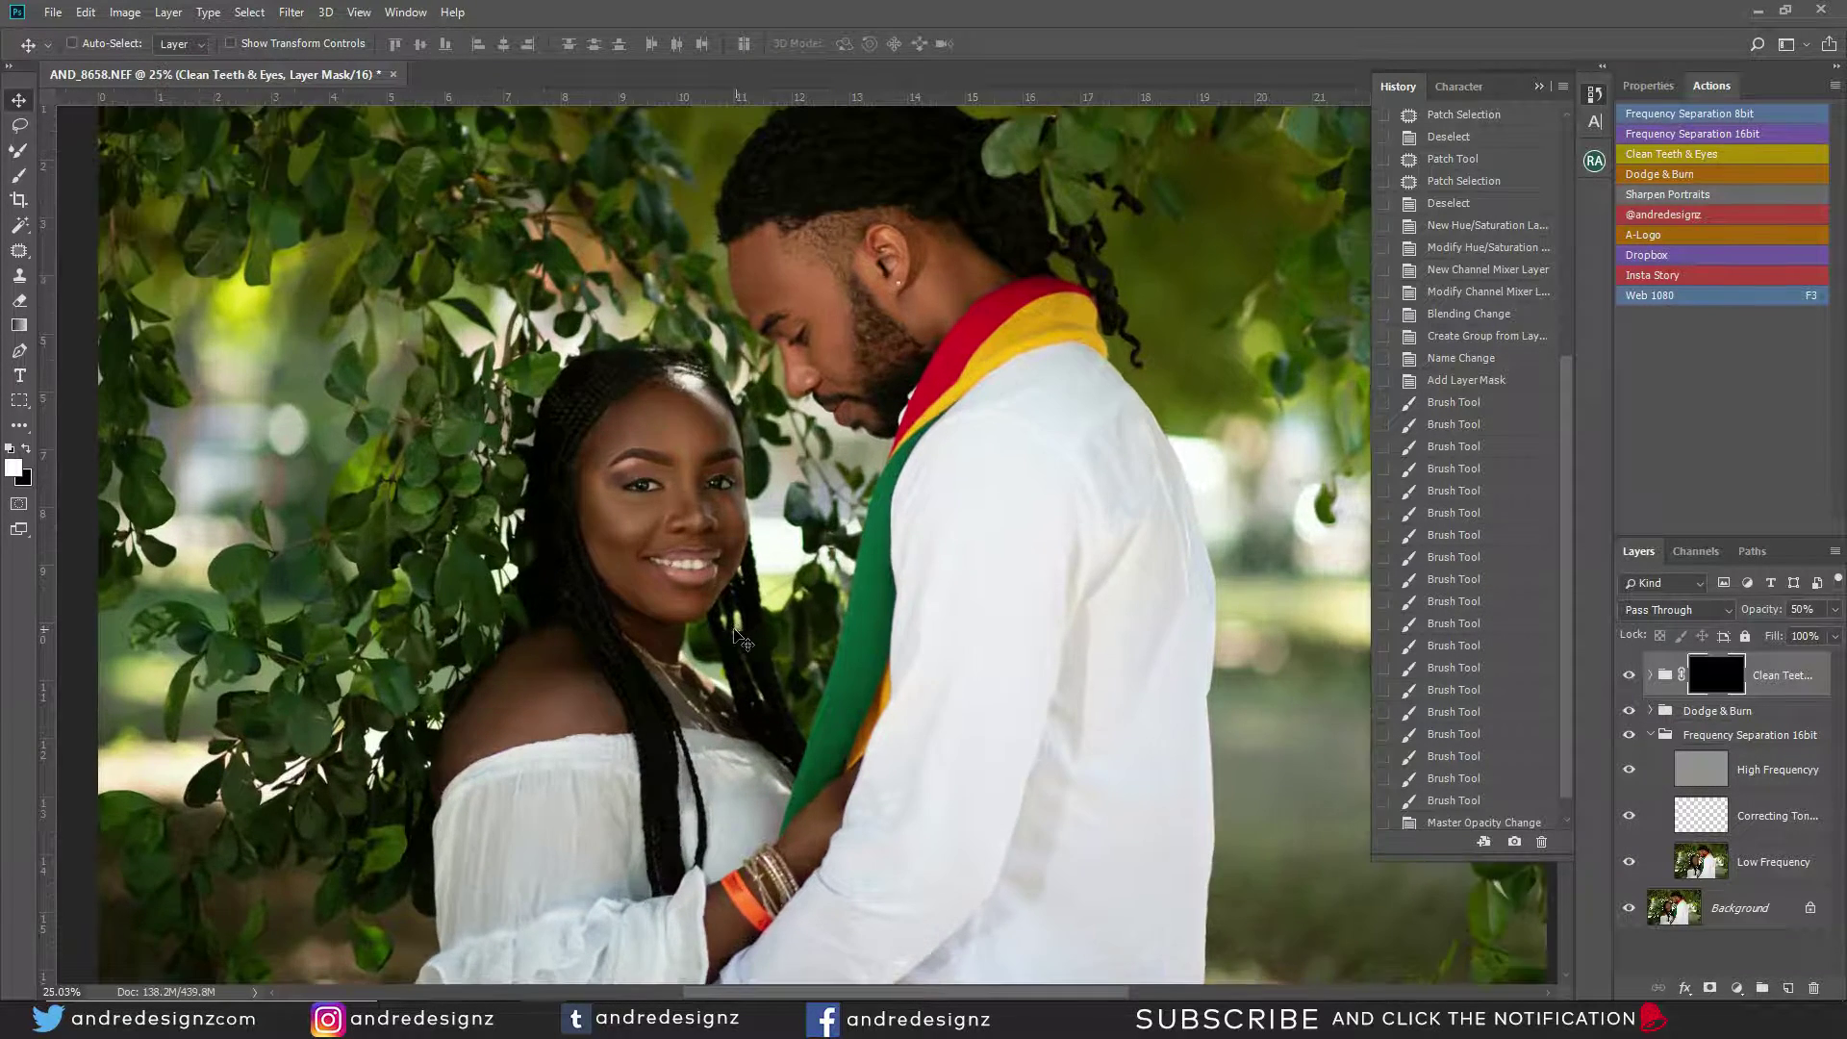
pyautogui.scroll(-1, 740, 637)
# Stamp all visible layers into a new layer above the Clean Teeth & Eyes group and duplicate that layer.
pyautogui.click(1777, 673)
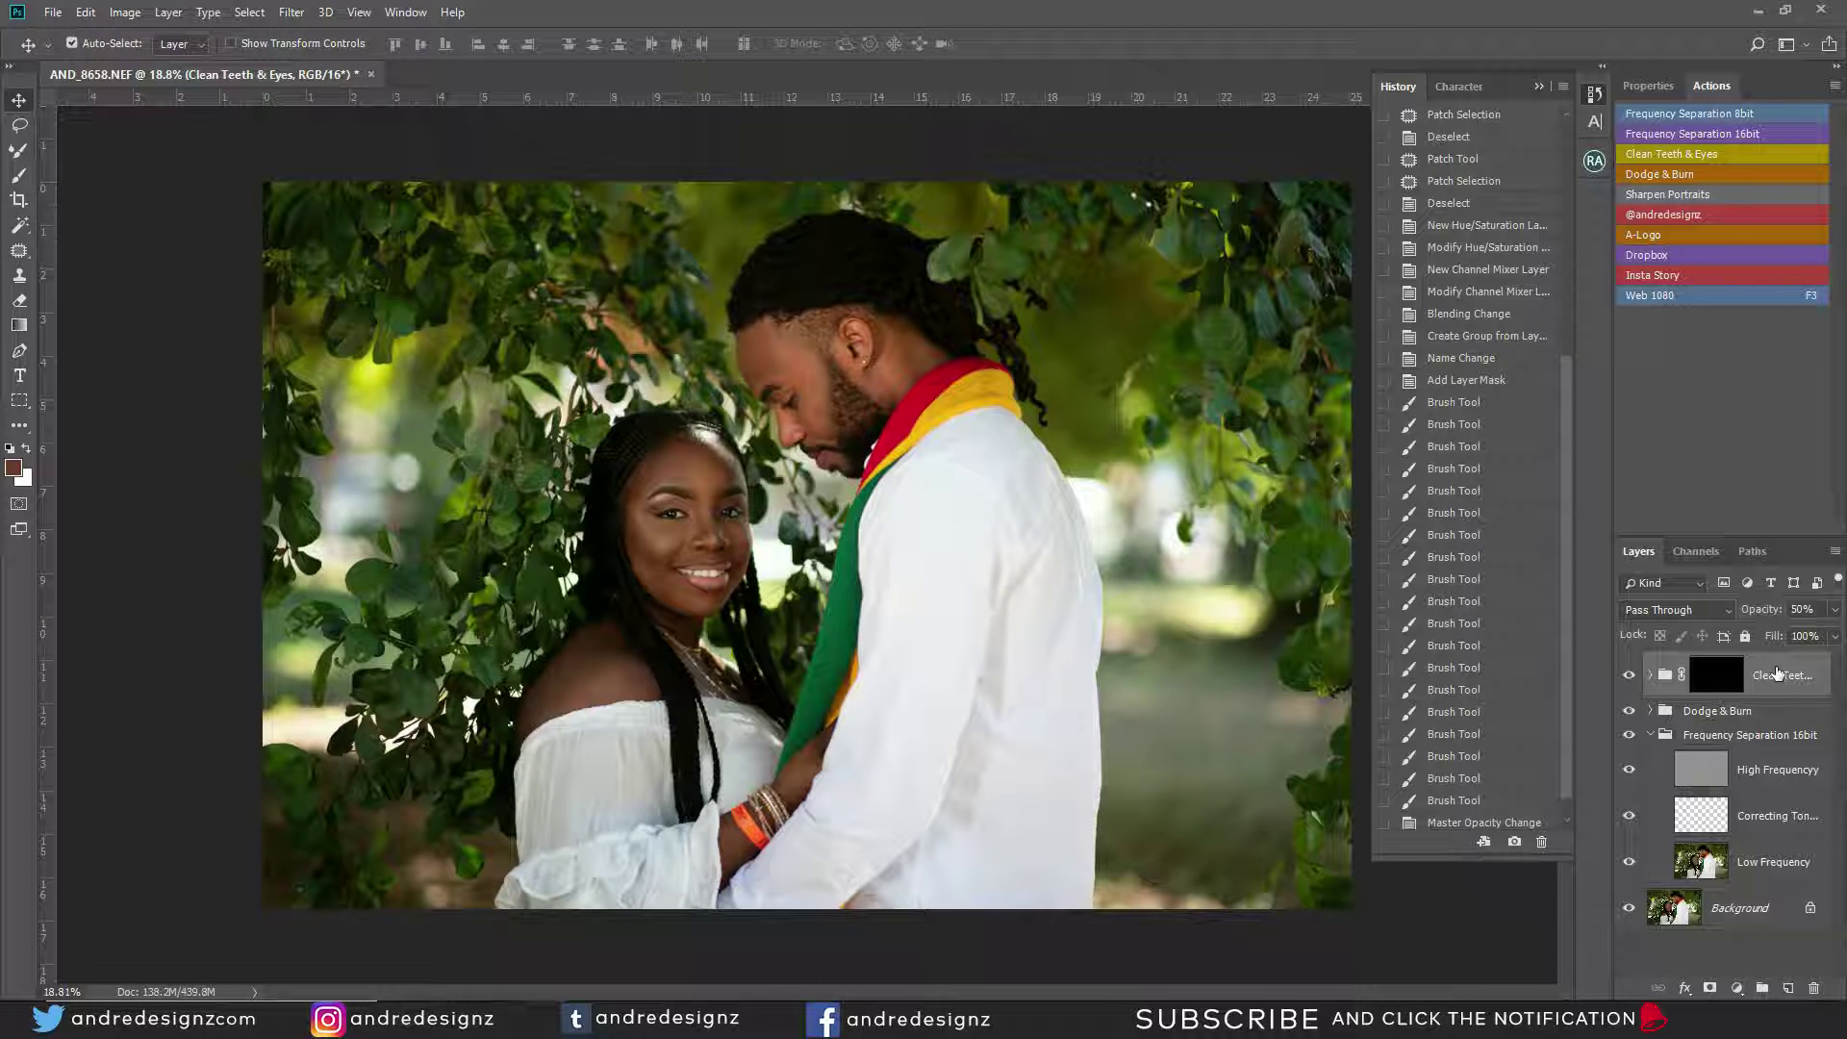
pyautogui.hotkey('ctrl', 'shift', 'alt', 'e')
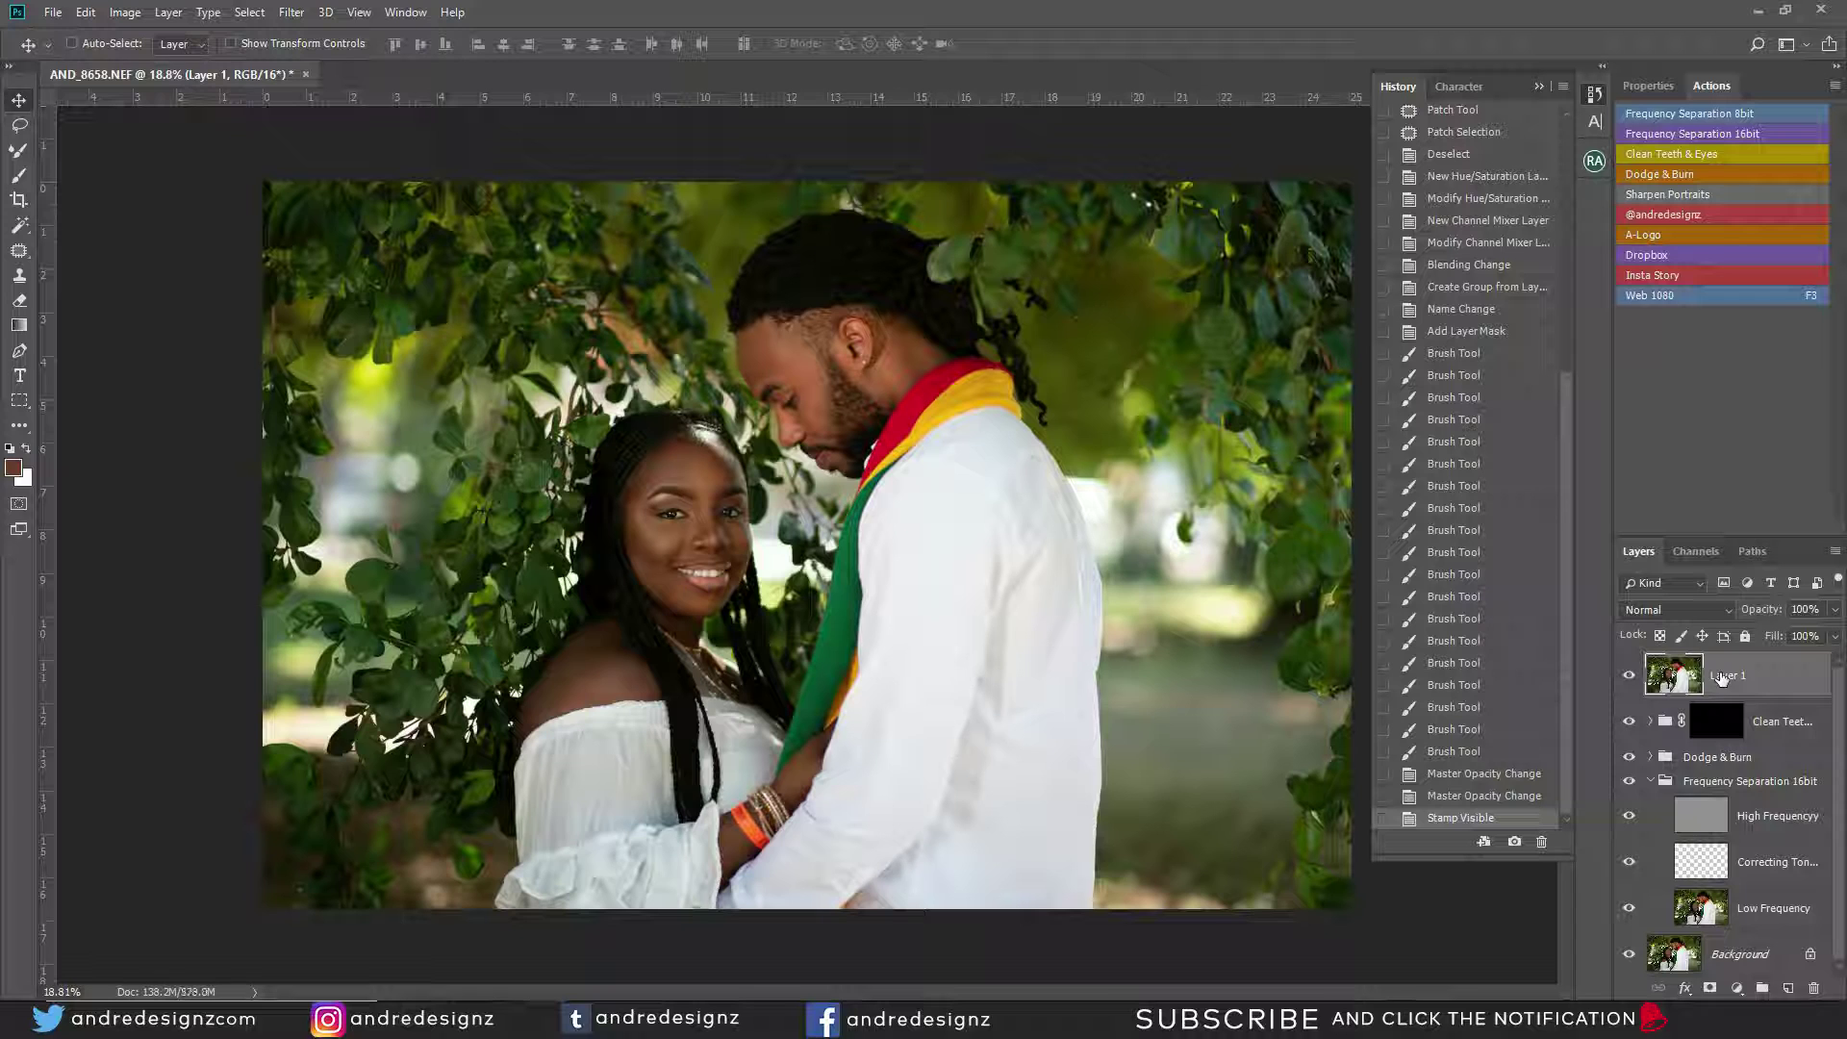
pyautogui.hotkey('ctrl', 'j')
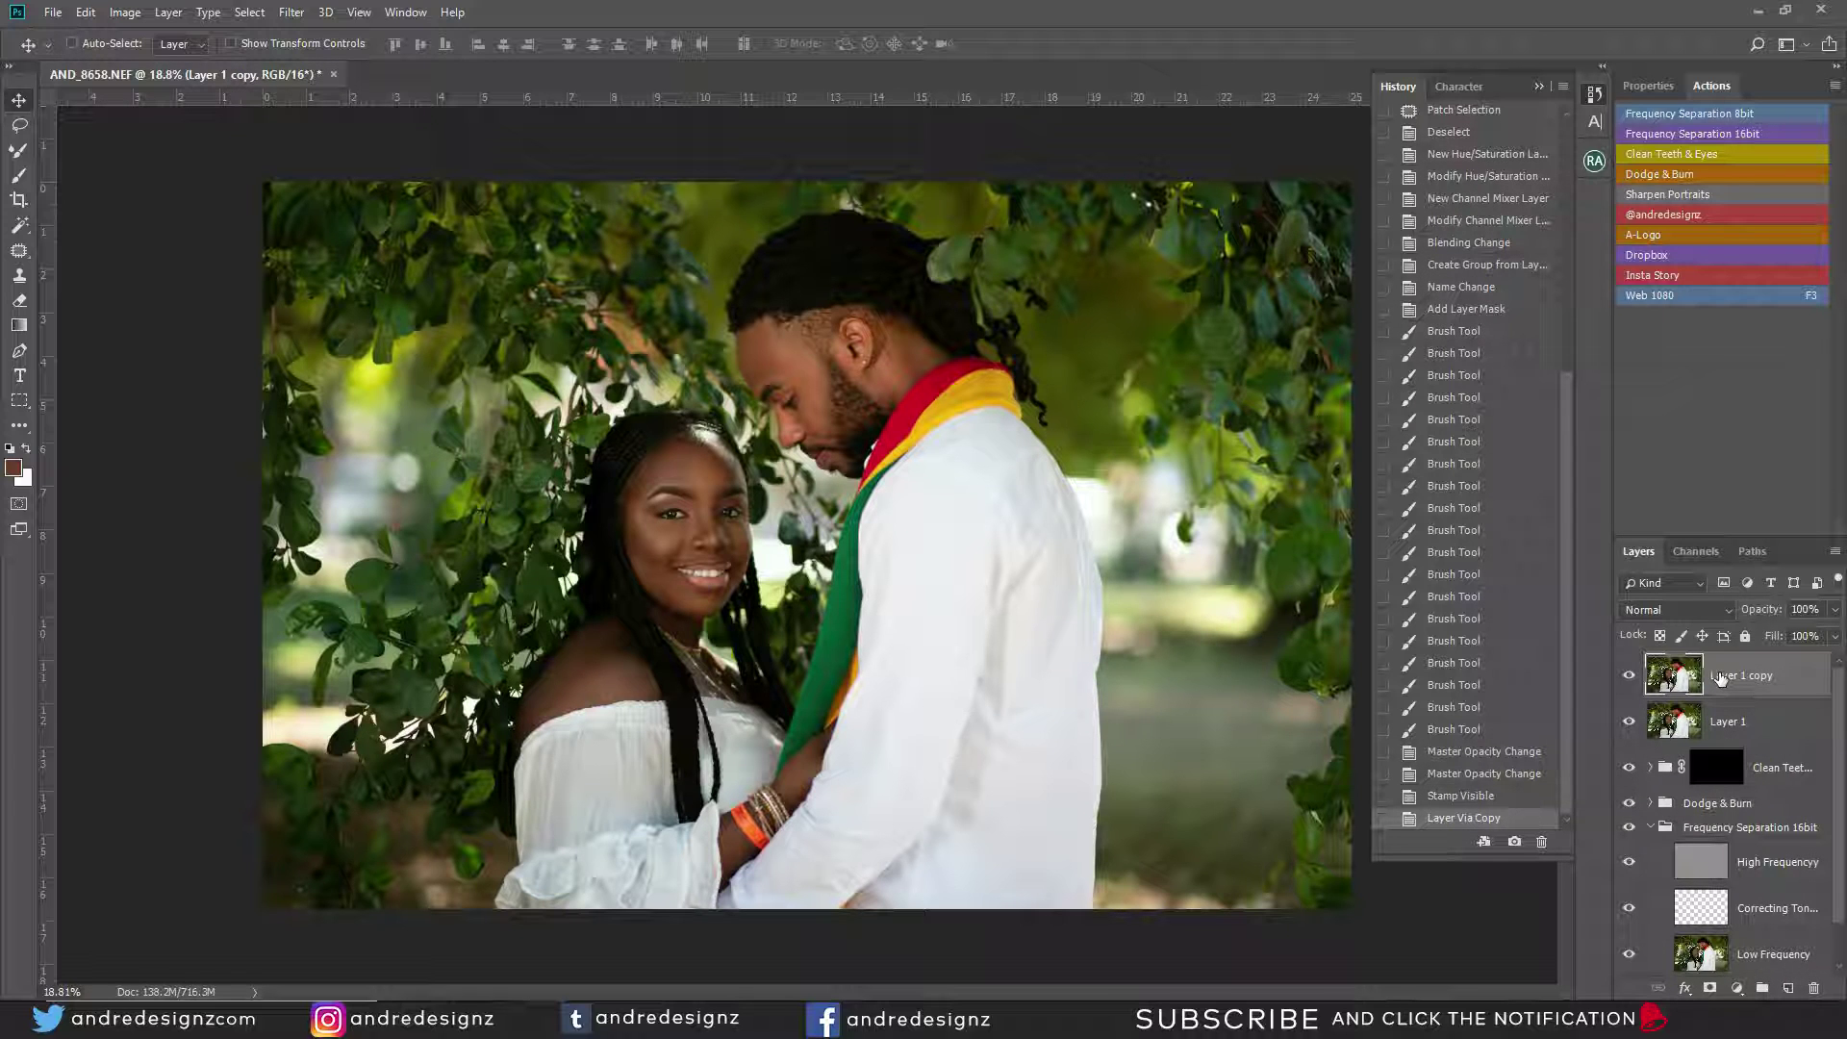
# Open the duplicated layer in Camera Raw, apply Auto tone, and set Exposure +0.10, Shadows +43, Blacks -39 and Dehaze +14.
pyautogui.press('ctrl')
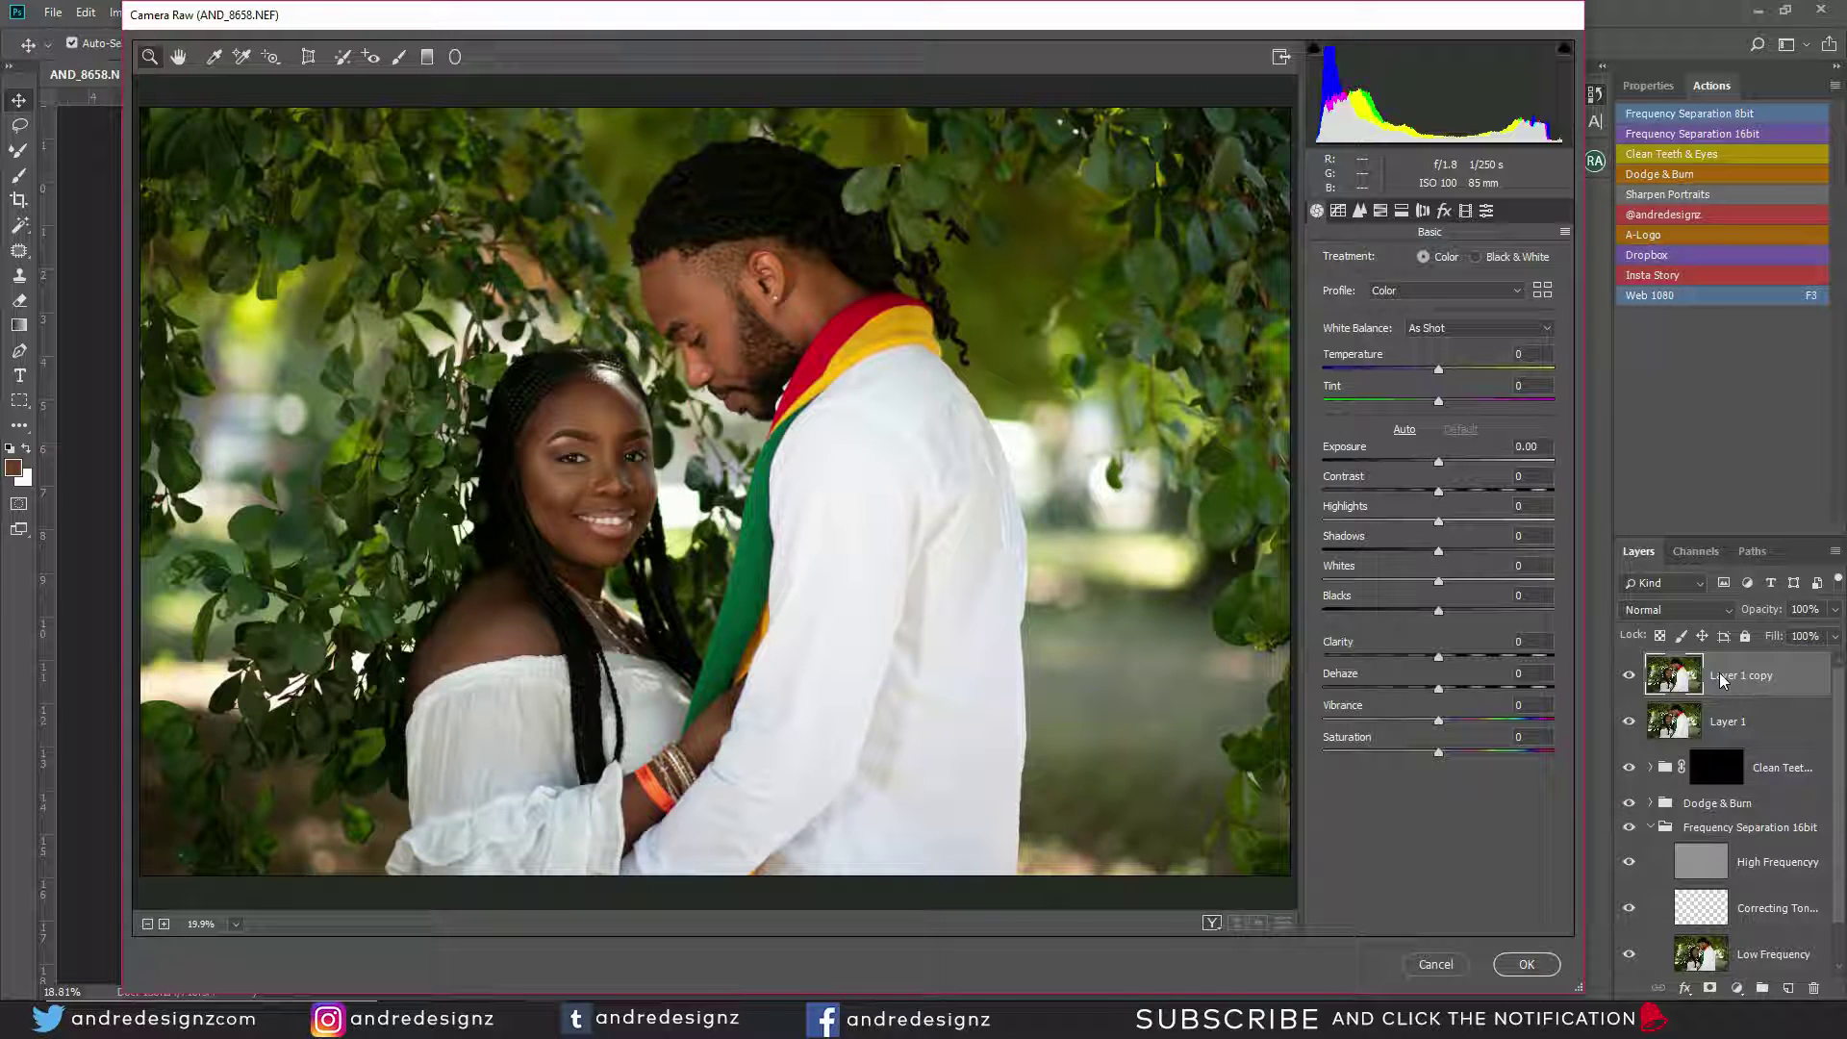
pyautogui.click(1406, 430)
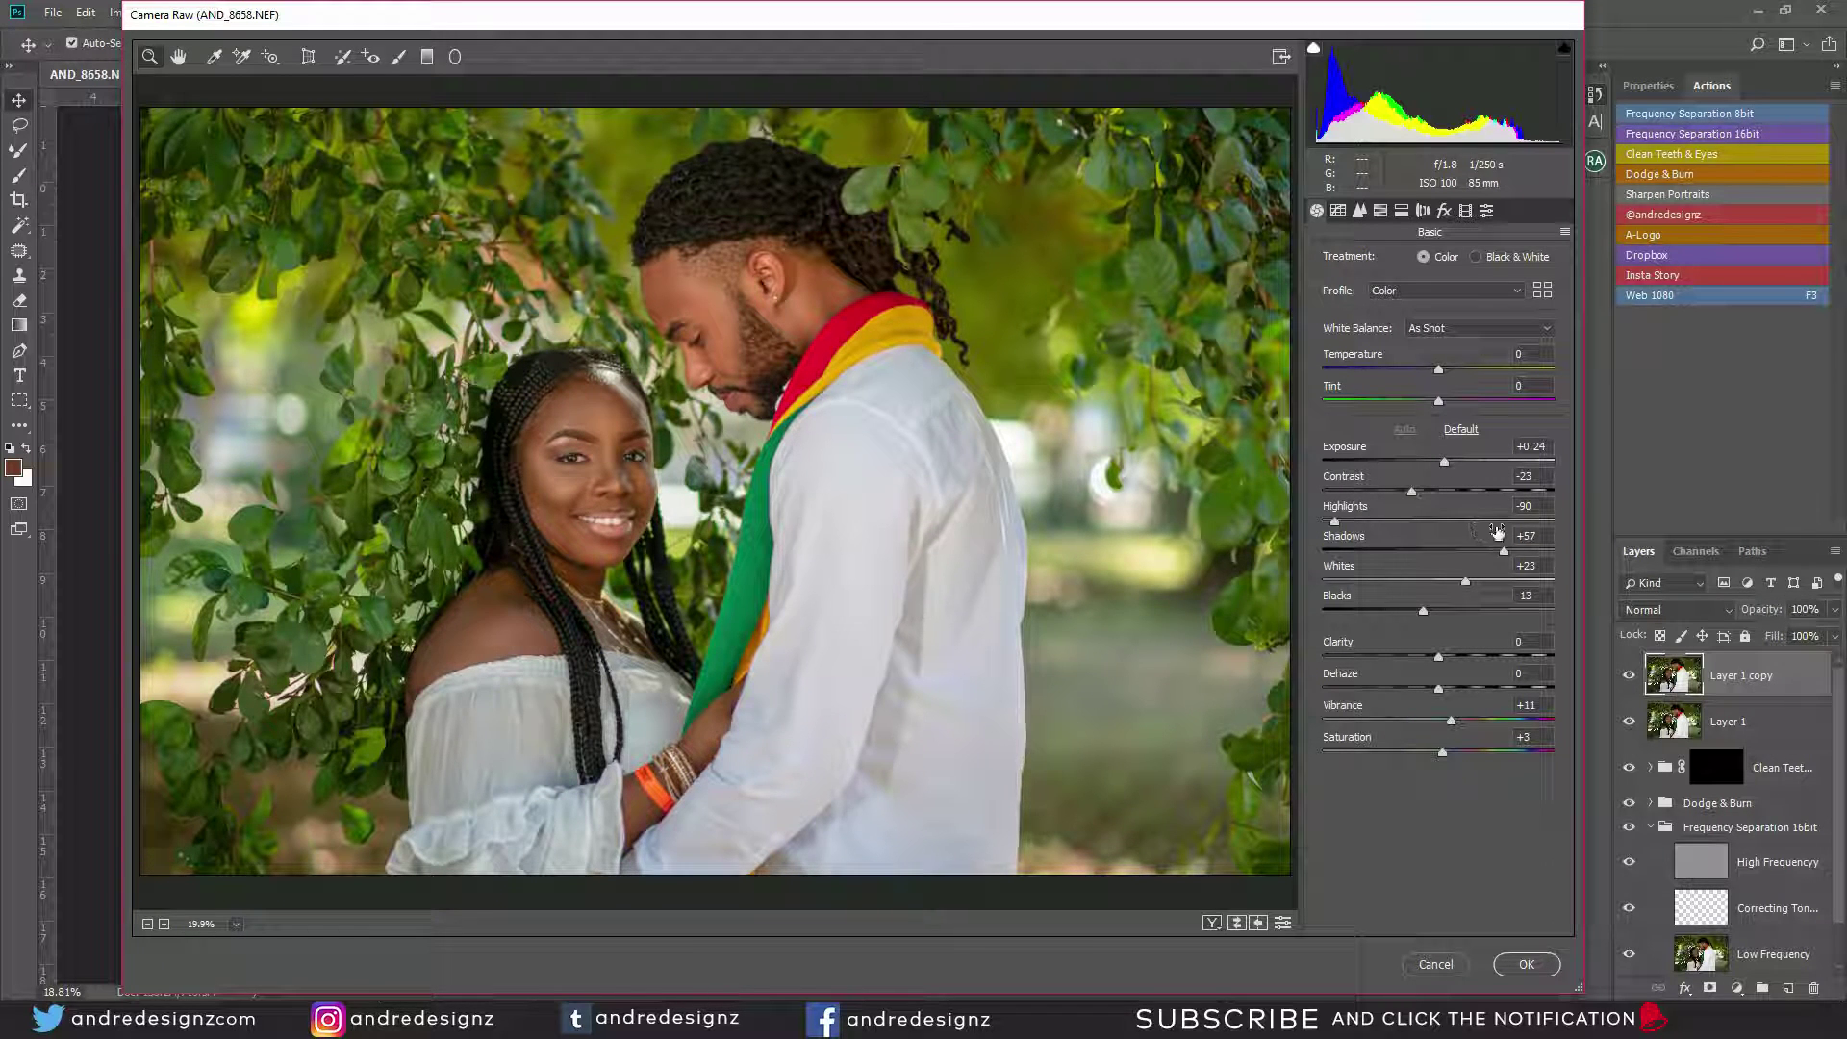
pyautogui.moveTo(1422, 613); pyautogui.dragTo(1393, 613)
pyautogui.moveTo(1443, 463); pyautogui.dragTo(1440, 462)
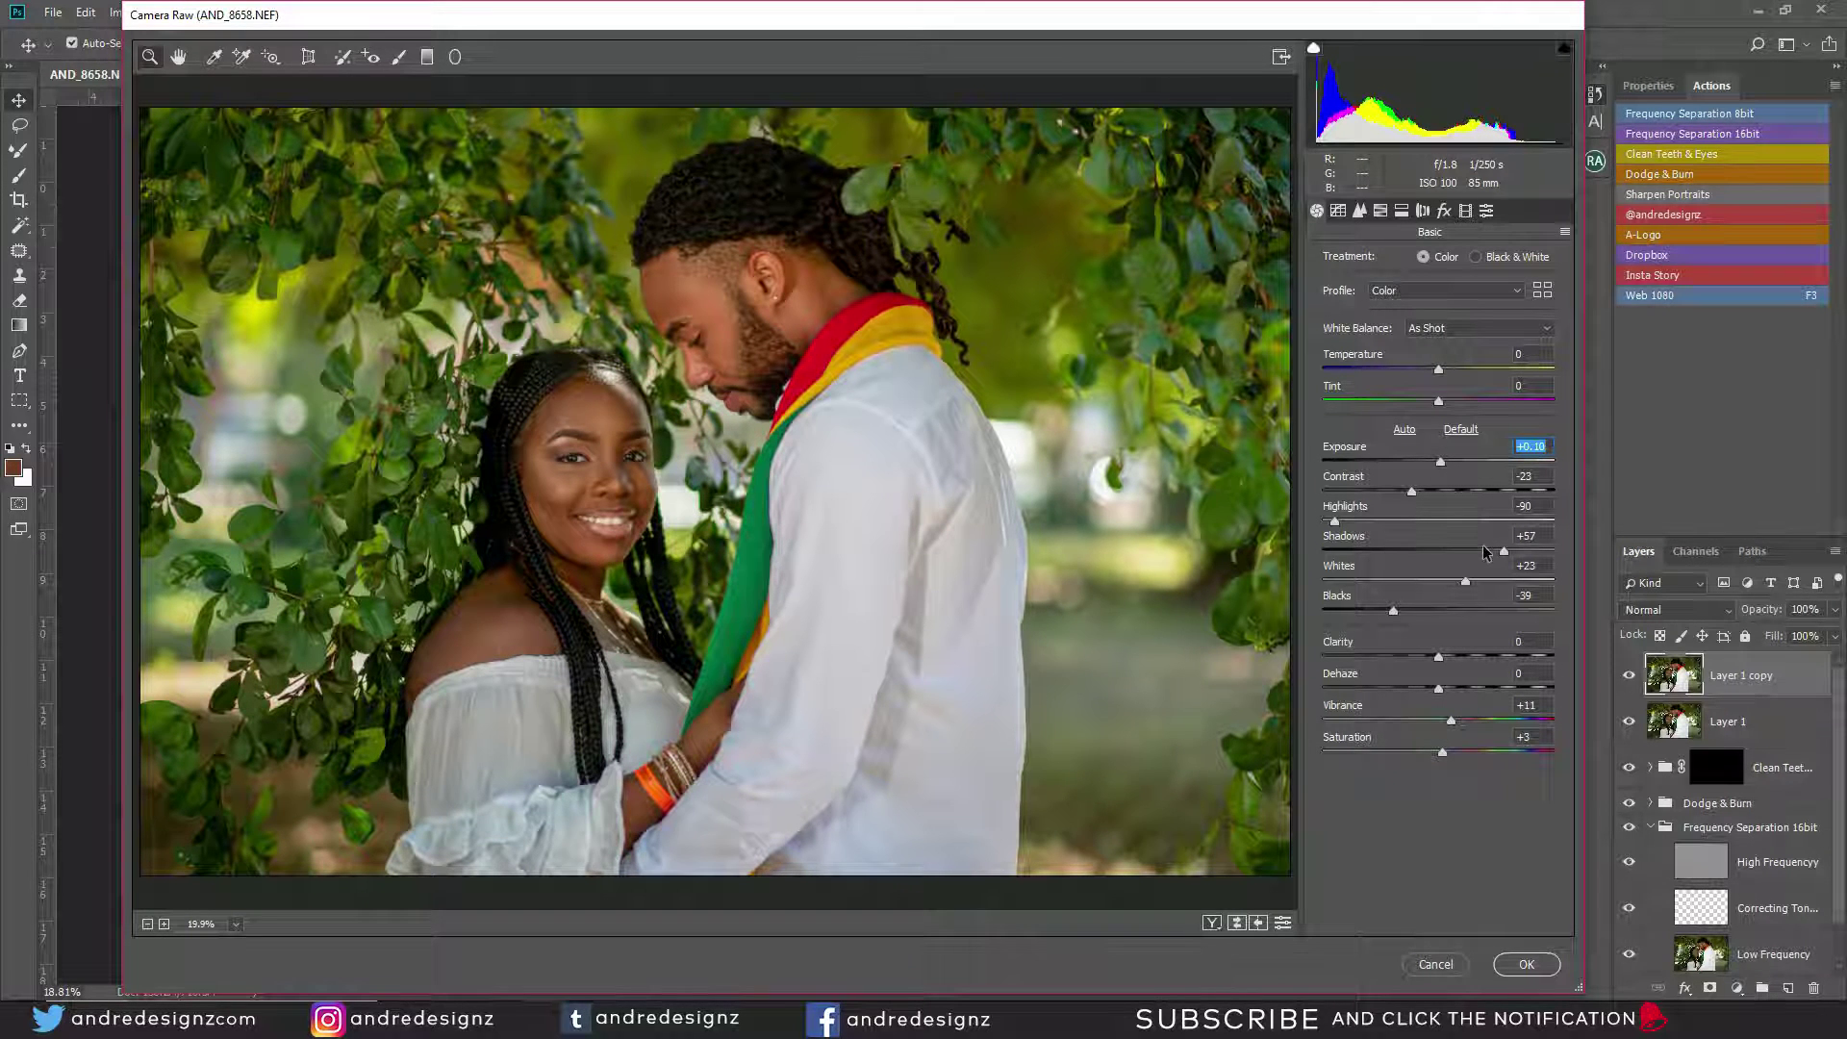
pyautogui.moveTo(1504, 551); pyautogui.dragTo(1489, 556)
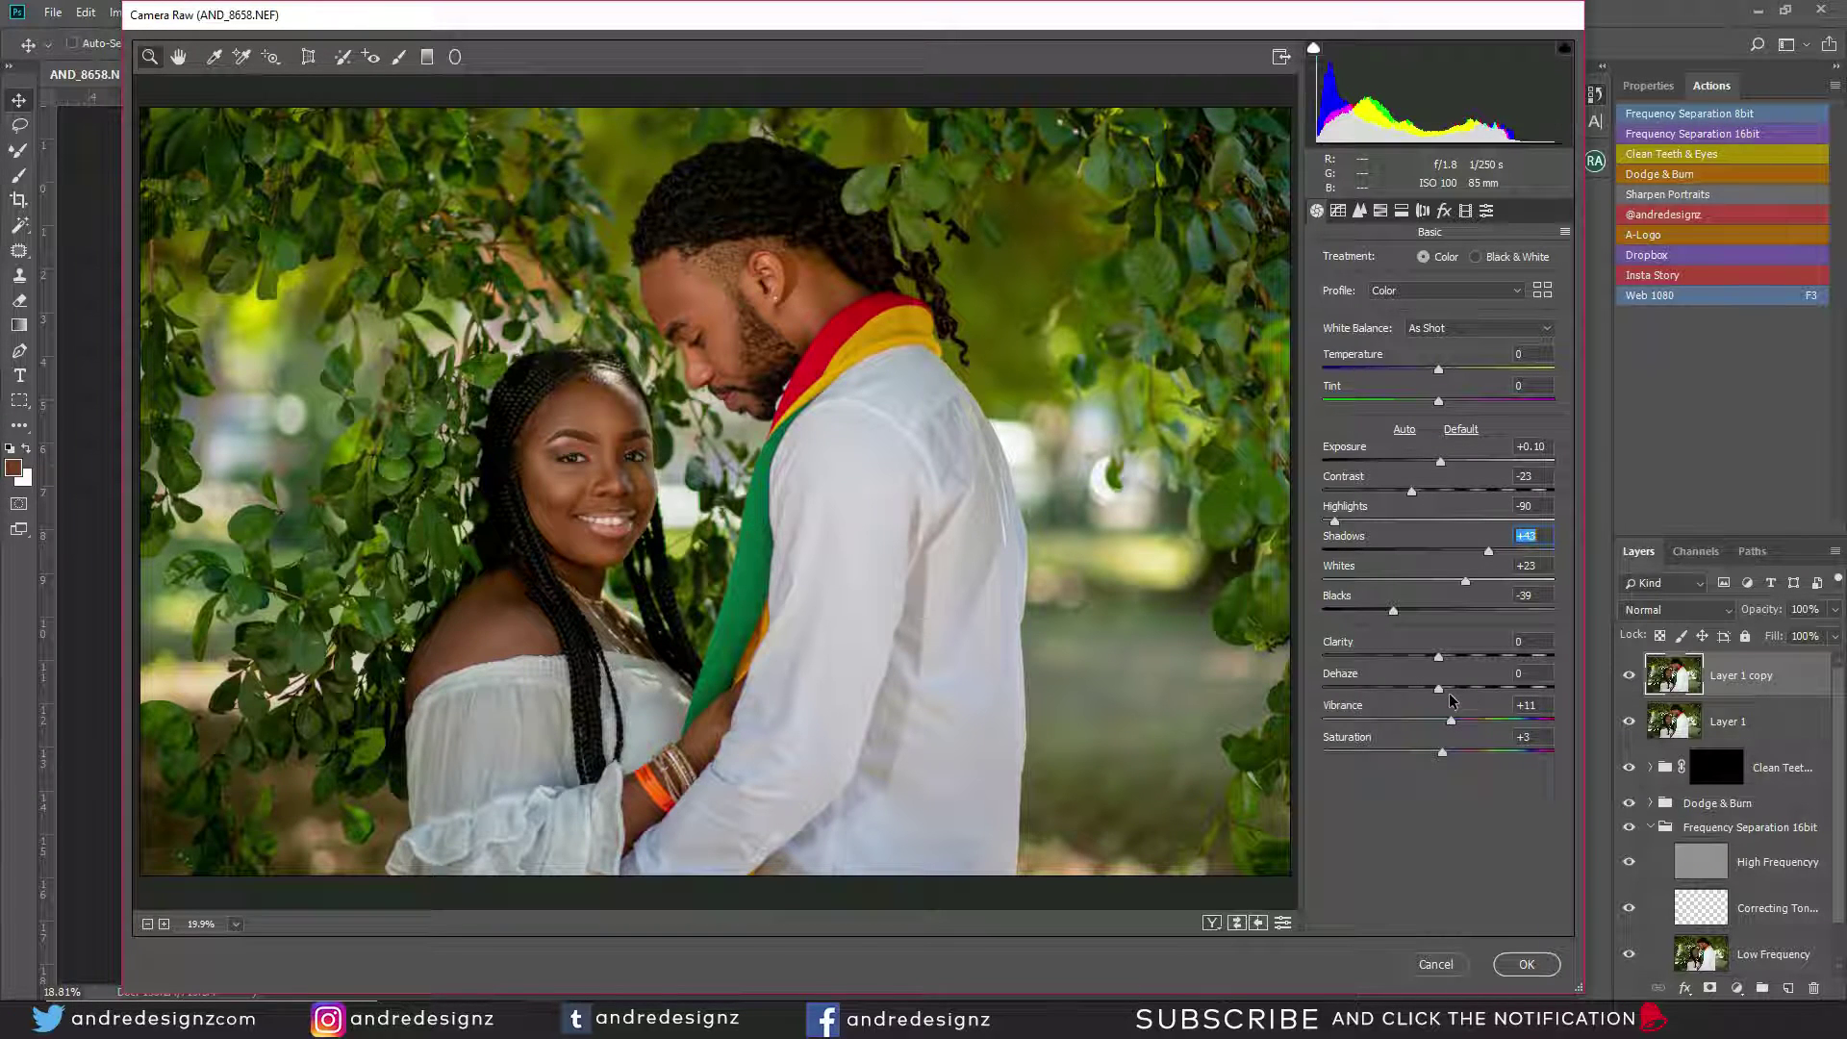
pyautogui.moveTo(1444, 690); pyautogui.dragTo(1457, 690)
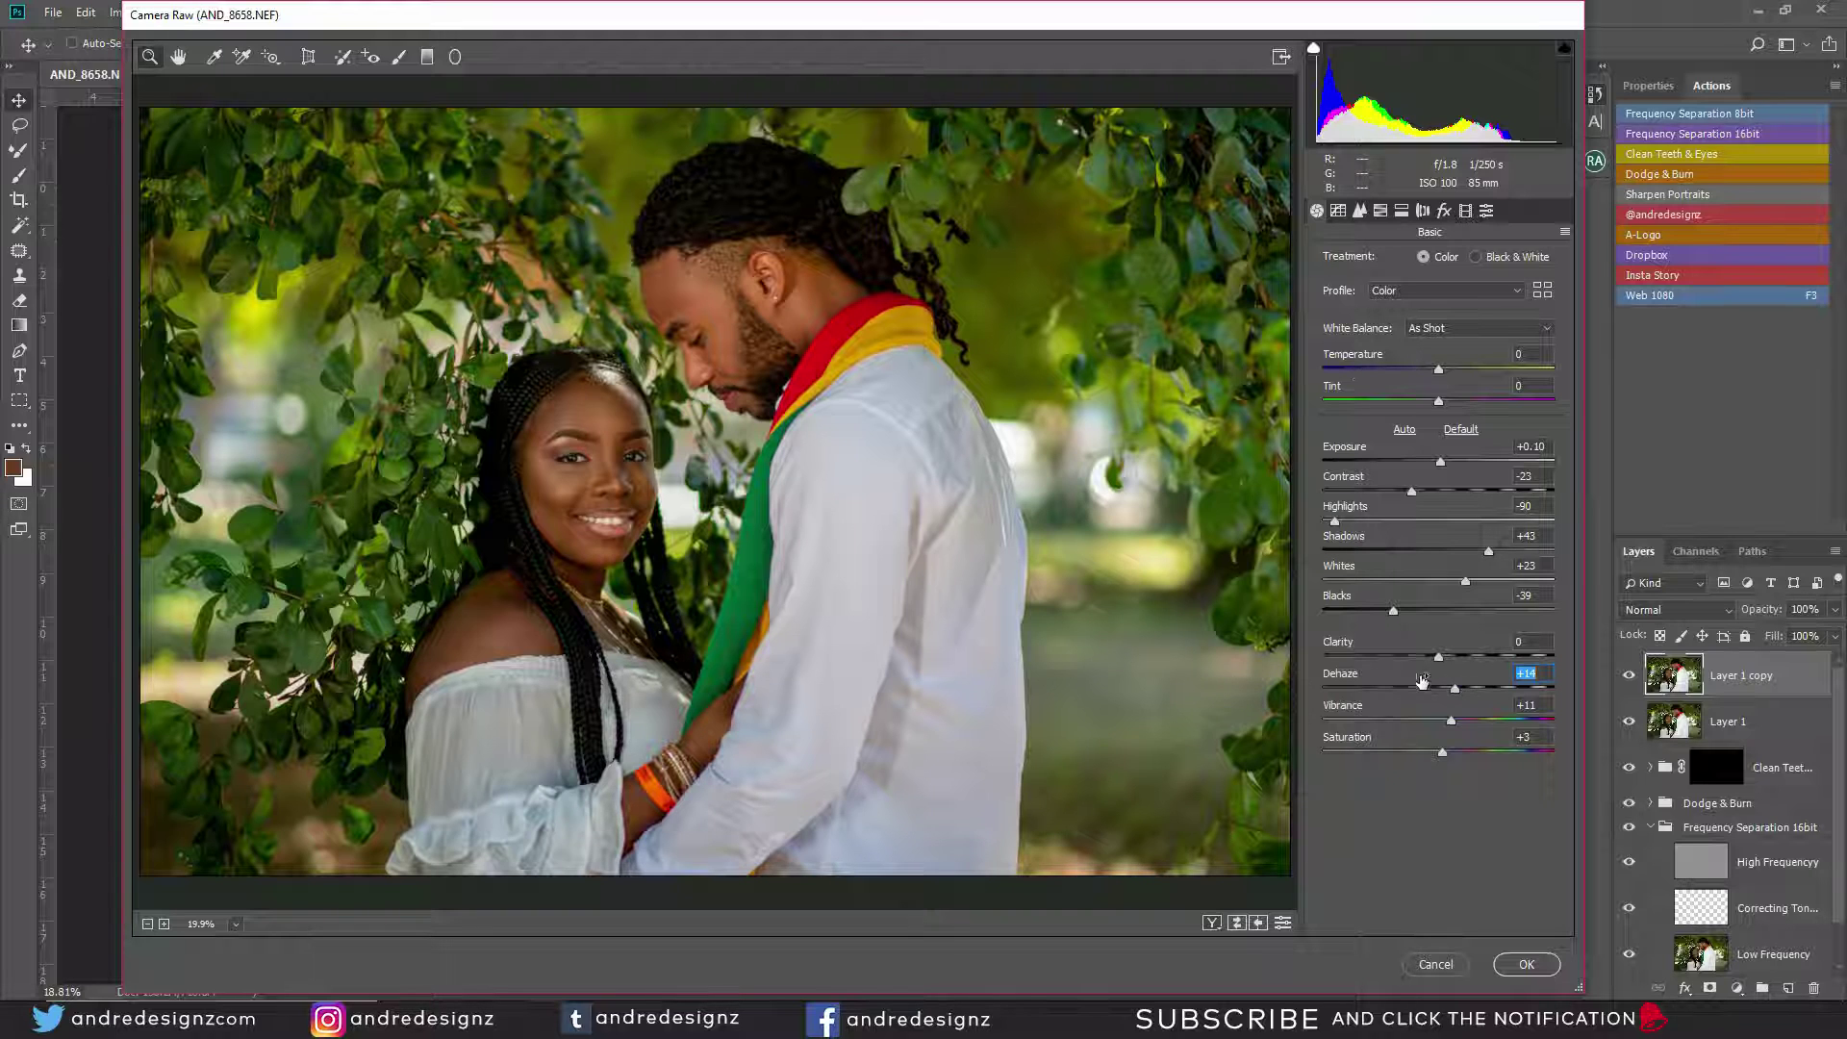
# In the HSL adjustments, set the Greens hue to -83 and the Yellows hue to -40.
pyautogui.click(1370, 215)
pyautogui.click(1380, 211)
pyautogui.click(1401, 211)
pyautogui.click(1380, 210)
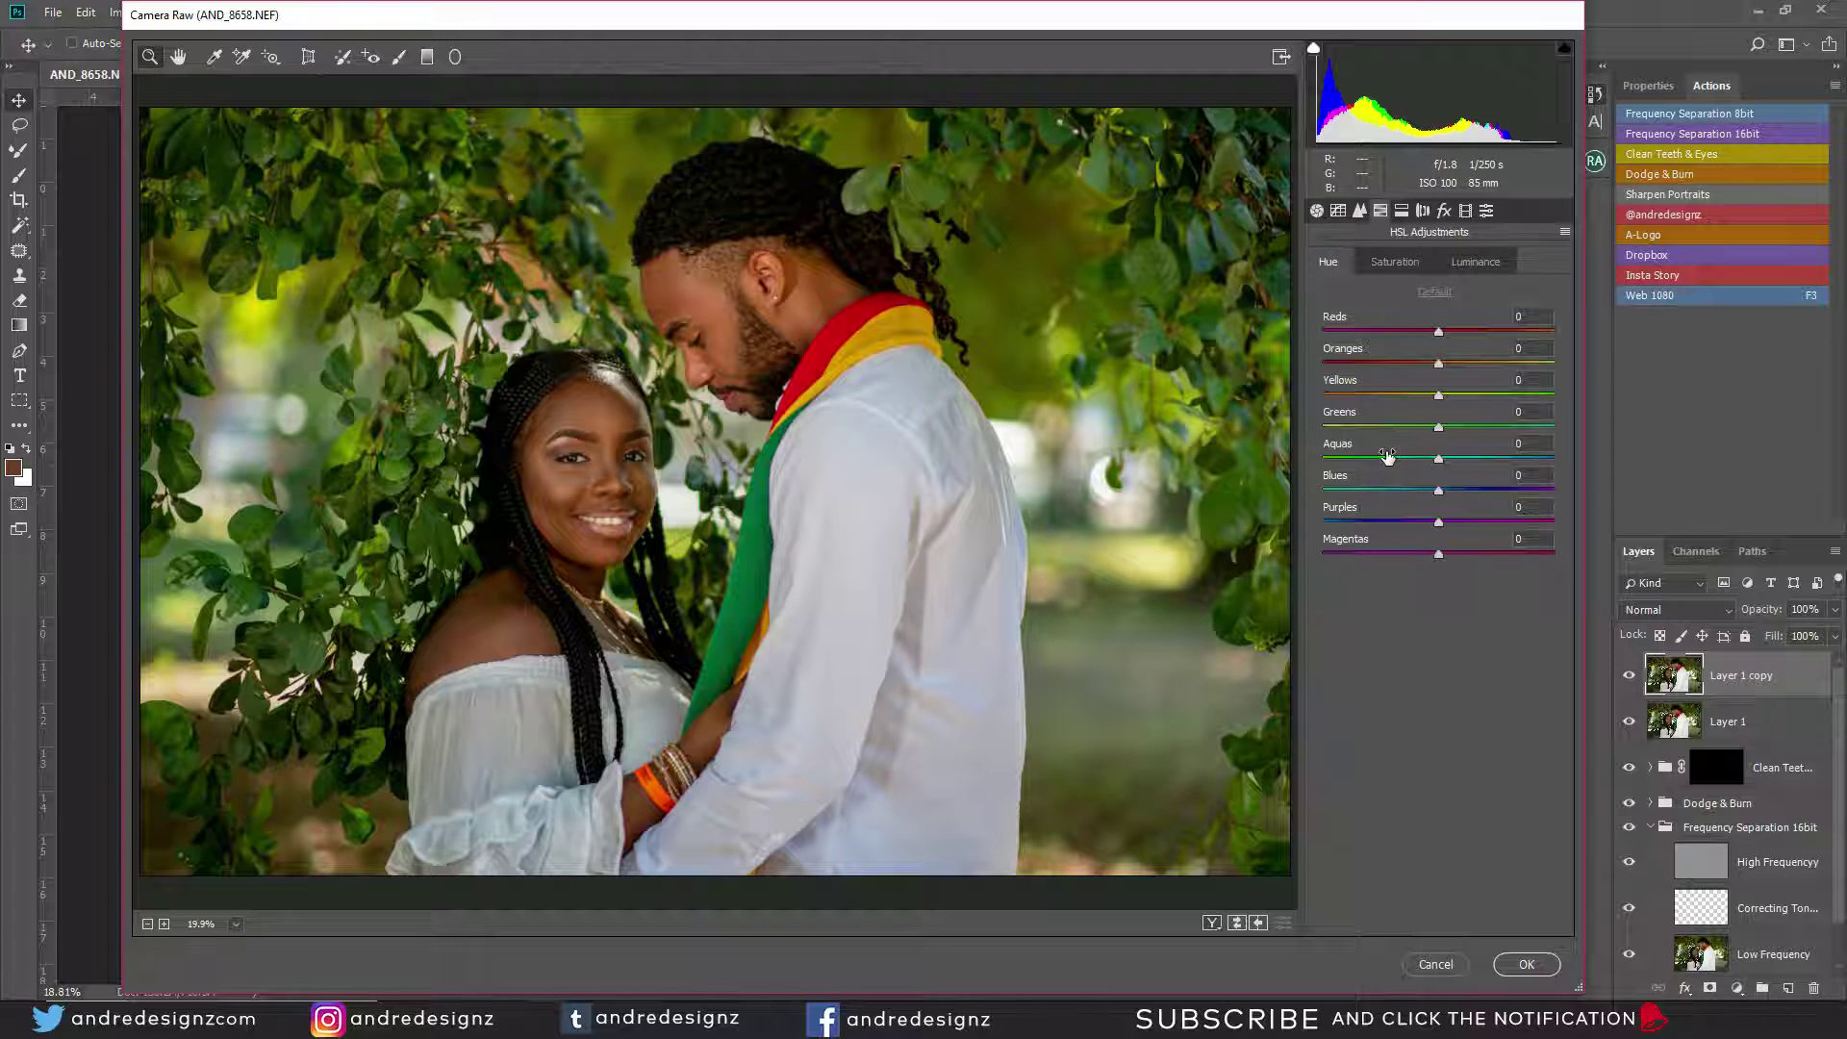
pyautogui.moveTo(1437, 428); pyautogui.dragTo(1349, 447)
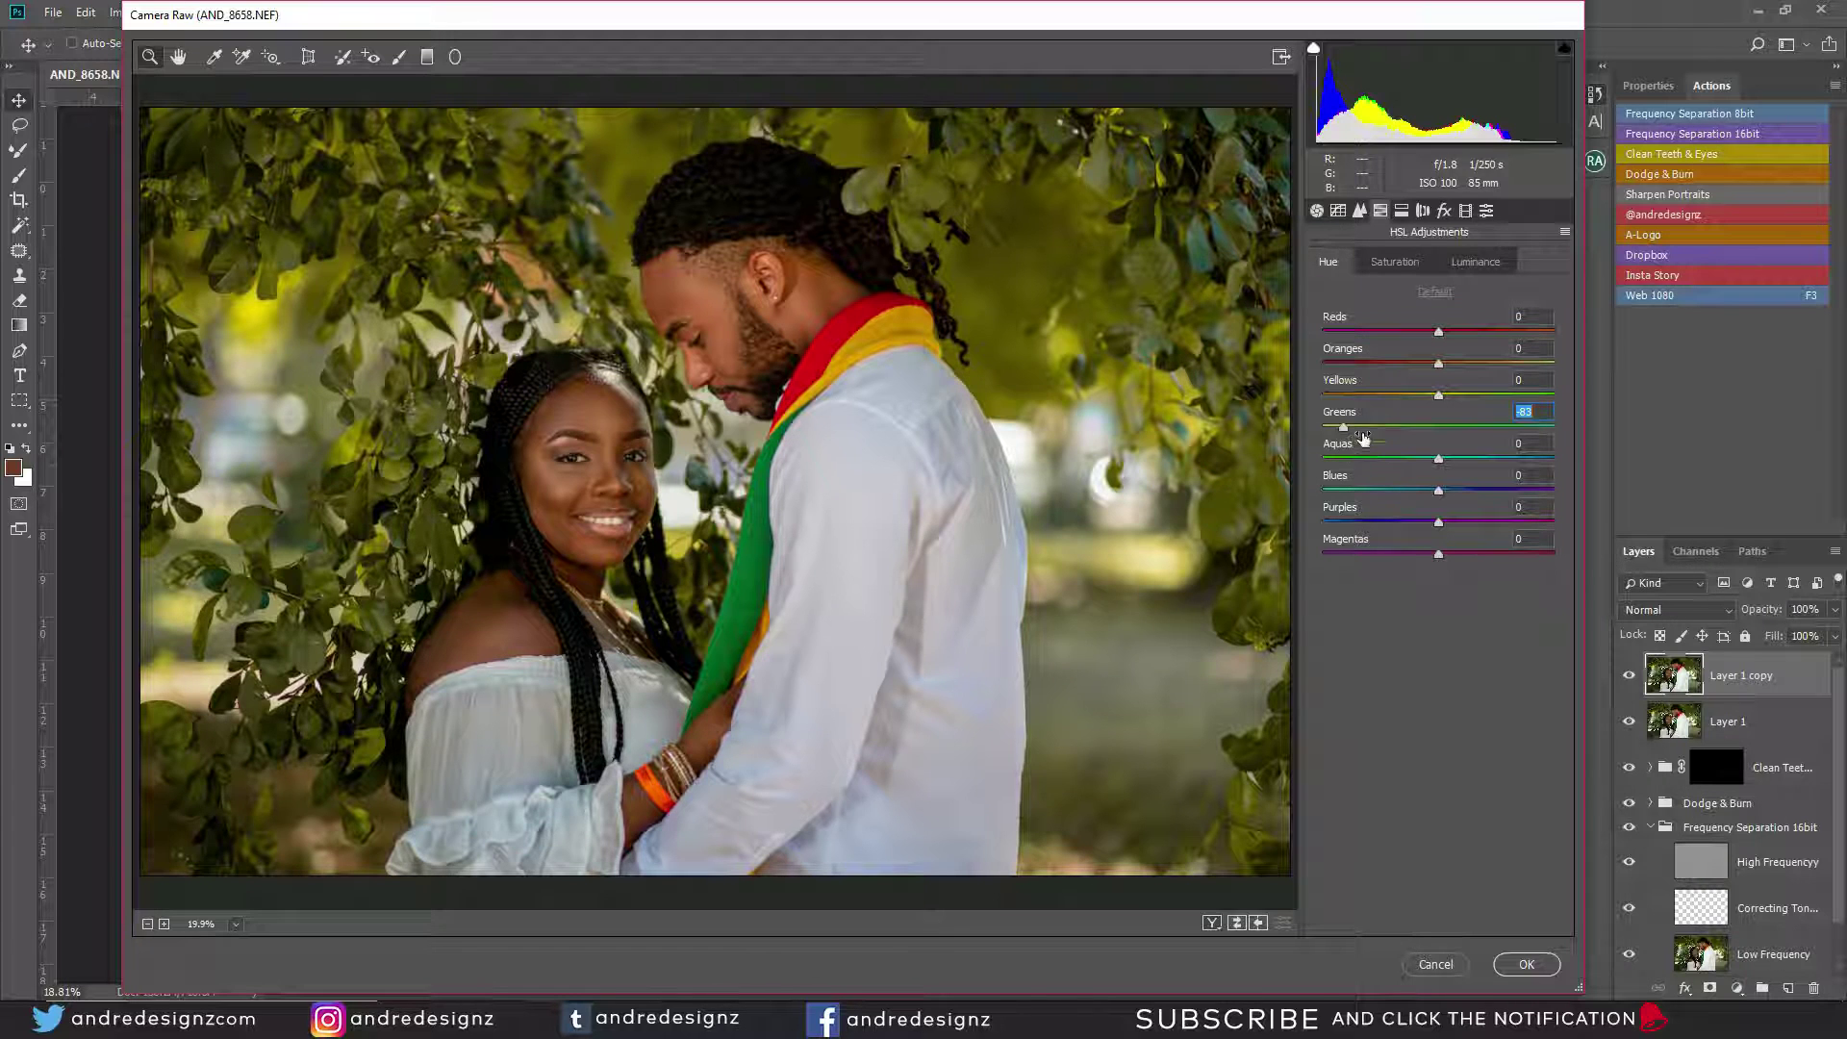
pyautogui.moveTo(1440, 396)
pyautogui.mouseDown()
pyautogui.moveTo(1376, 427)
pyautogui.moveTo(1443, 423)
pyautogui.moveTo(1427, 421)
pyautogui.mouseUp()
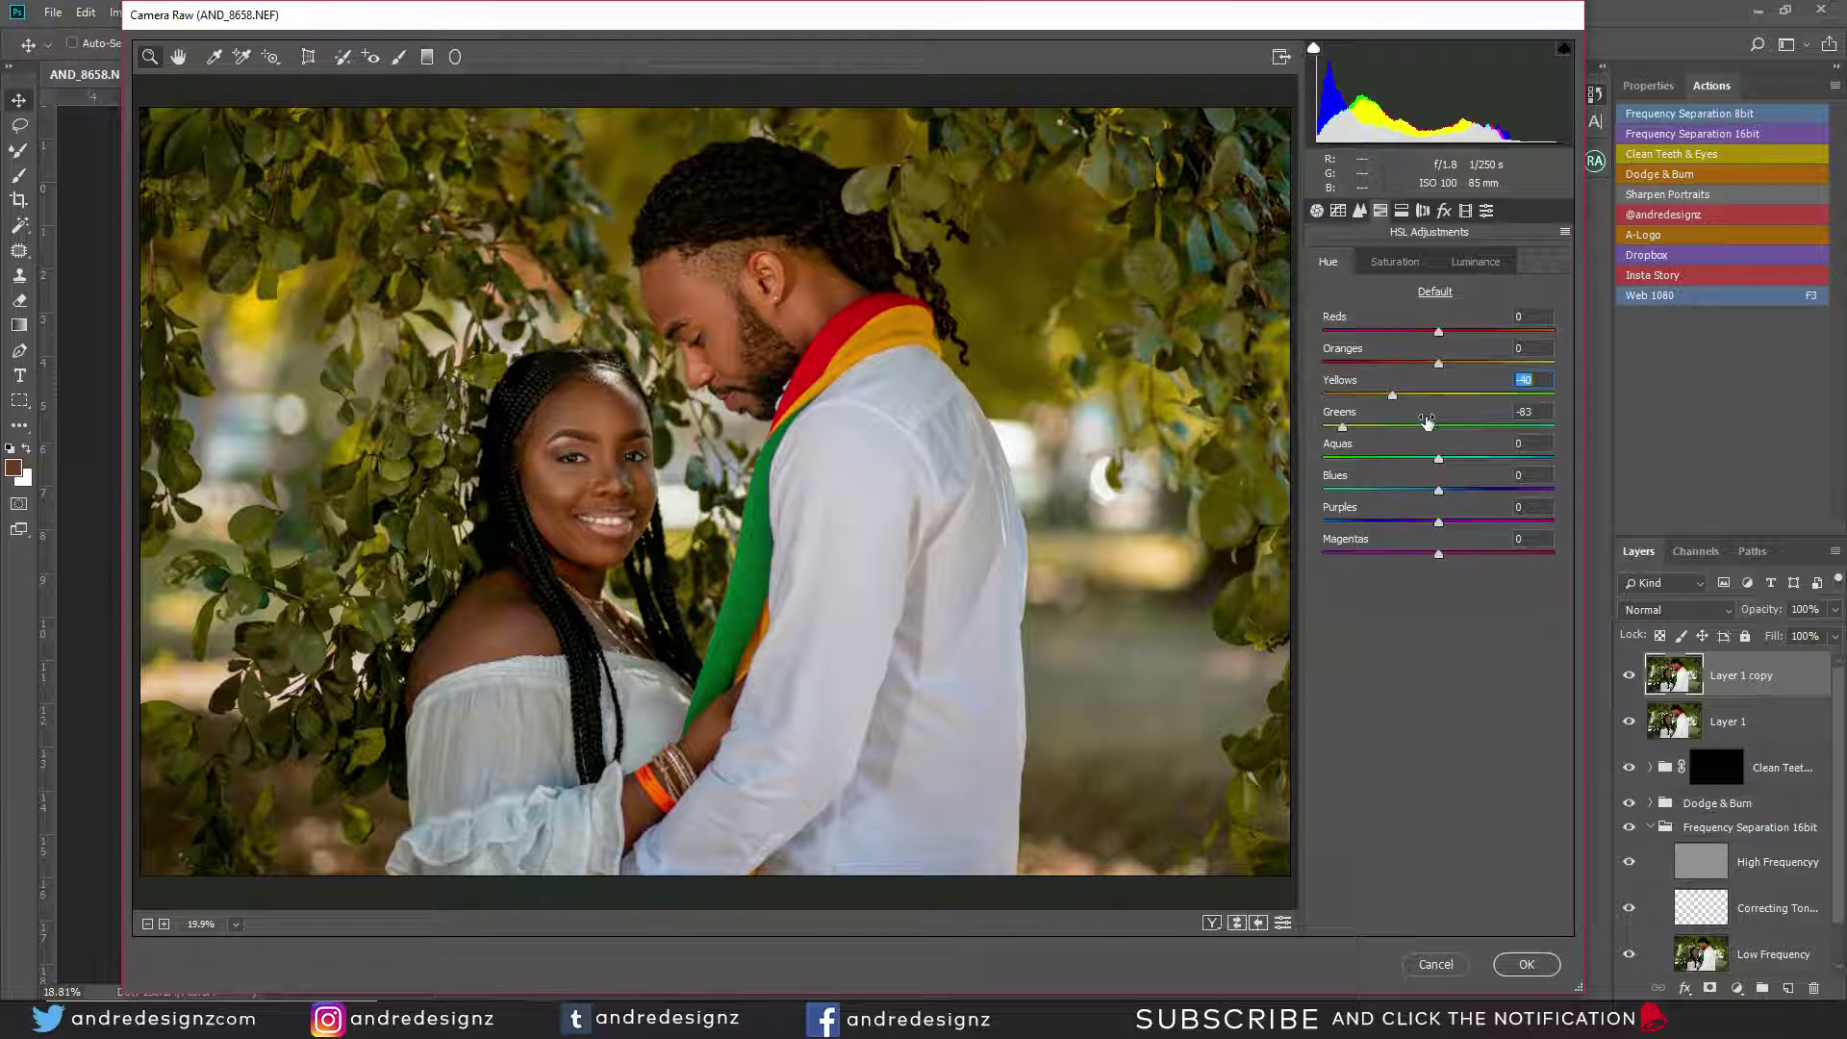
# Compare the Camera Raw edit with the original in the before/after views and return to the single view.
pyautogui.click(1236, 924)
pyautogui.click(1238, 923)
pyautogui.click(1215, 924)
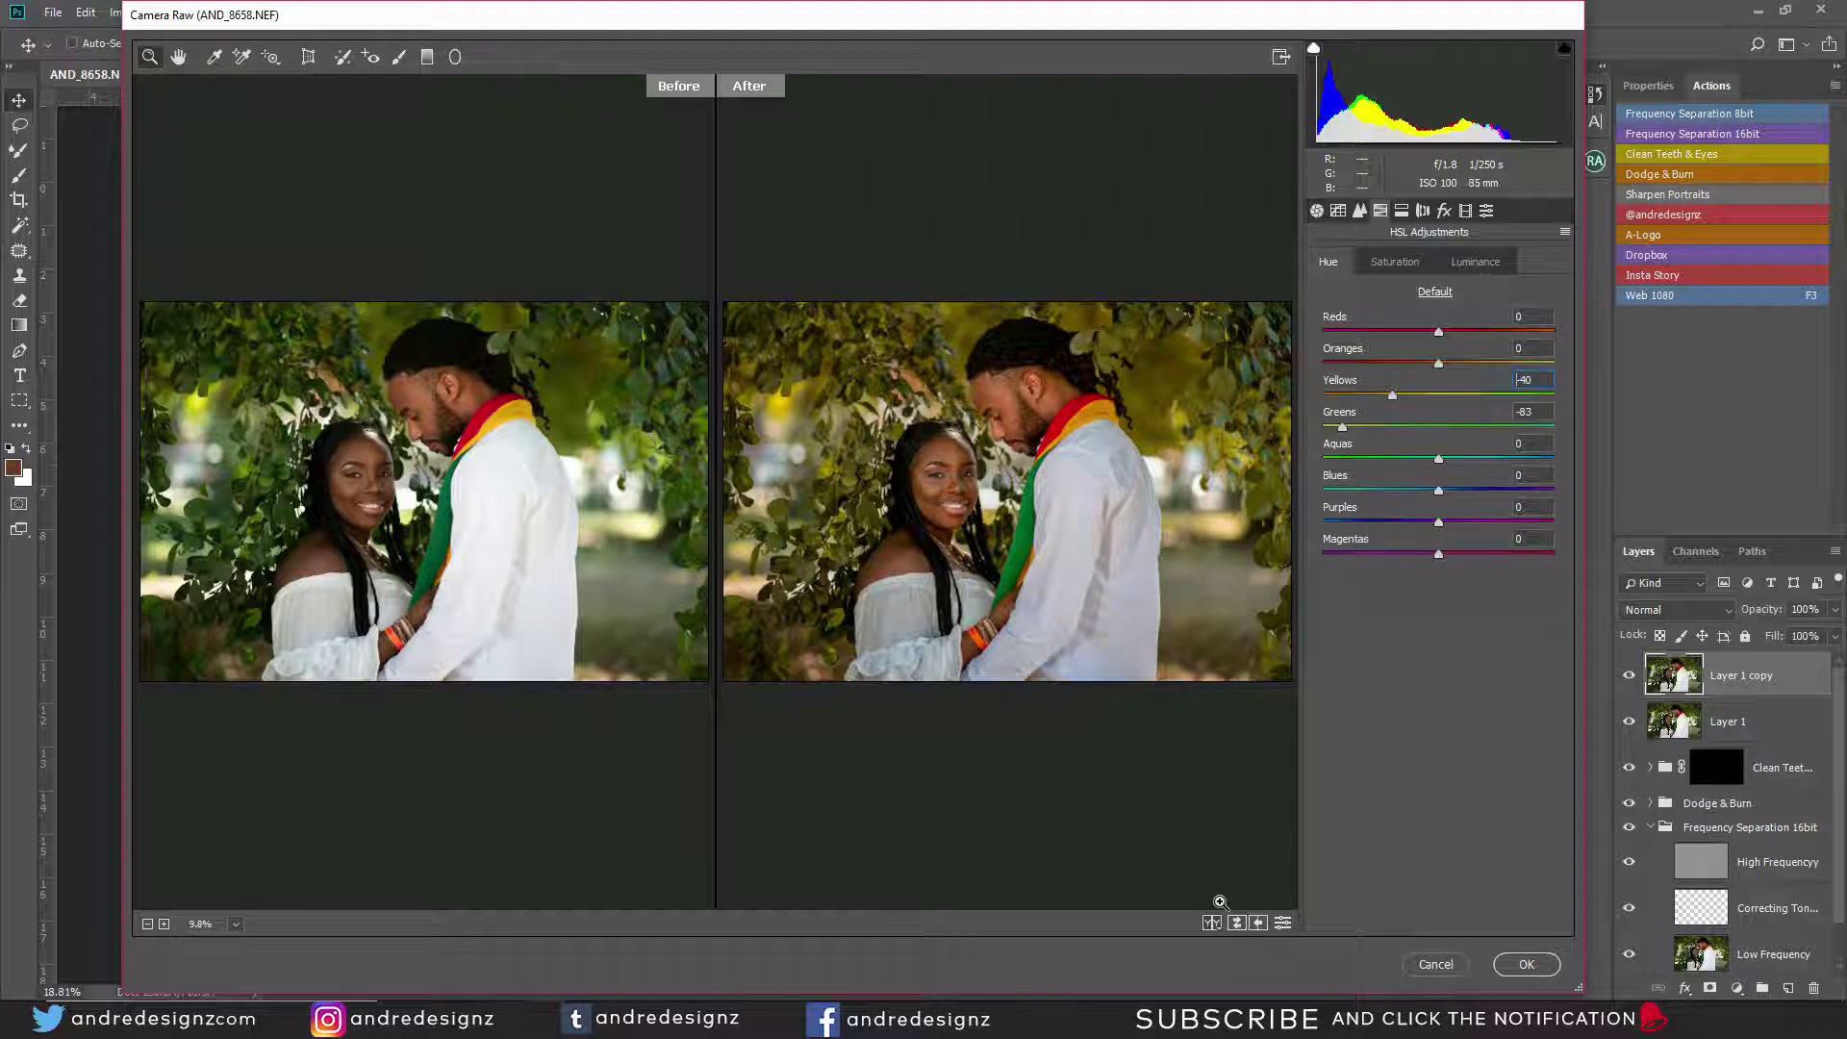
pyautogui.click(1220, 926)
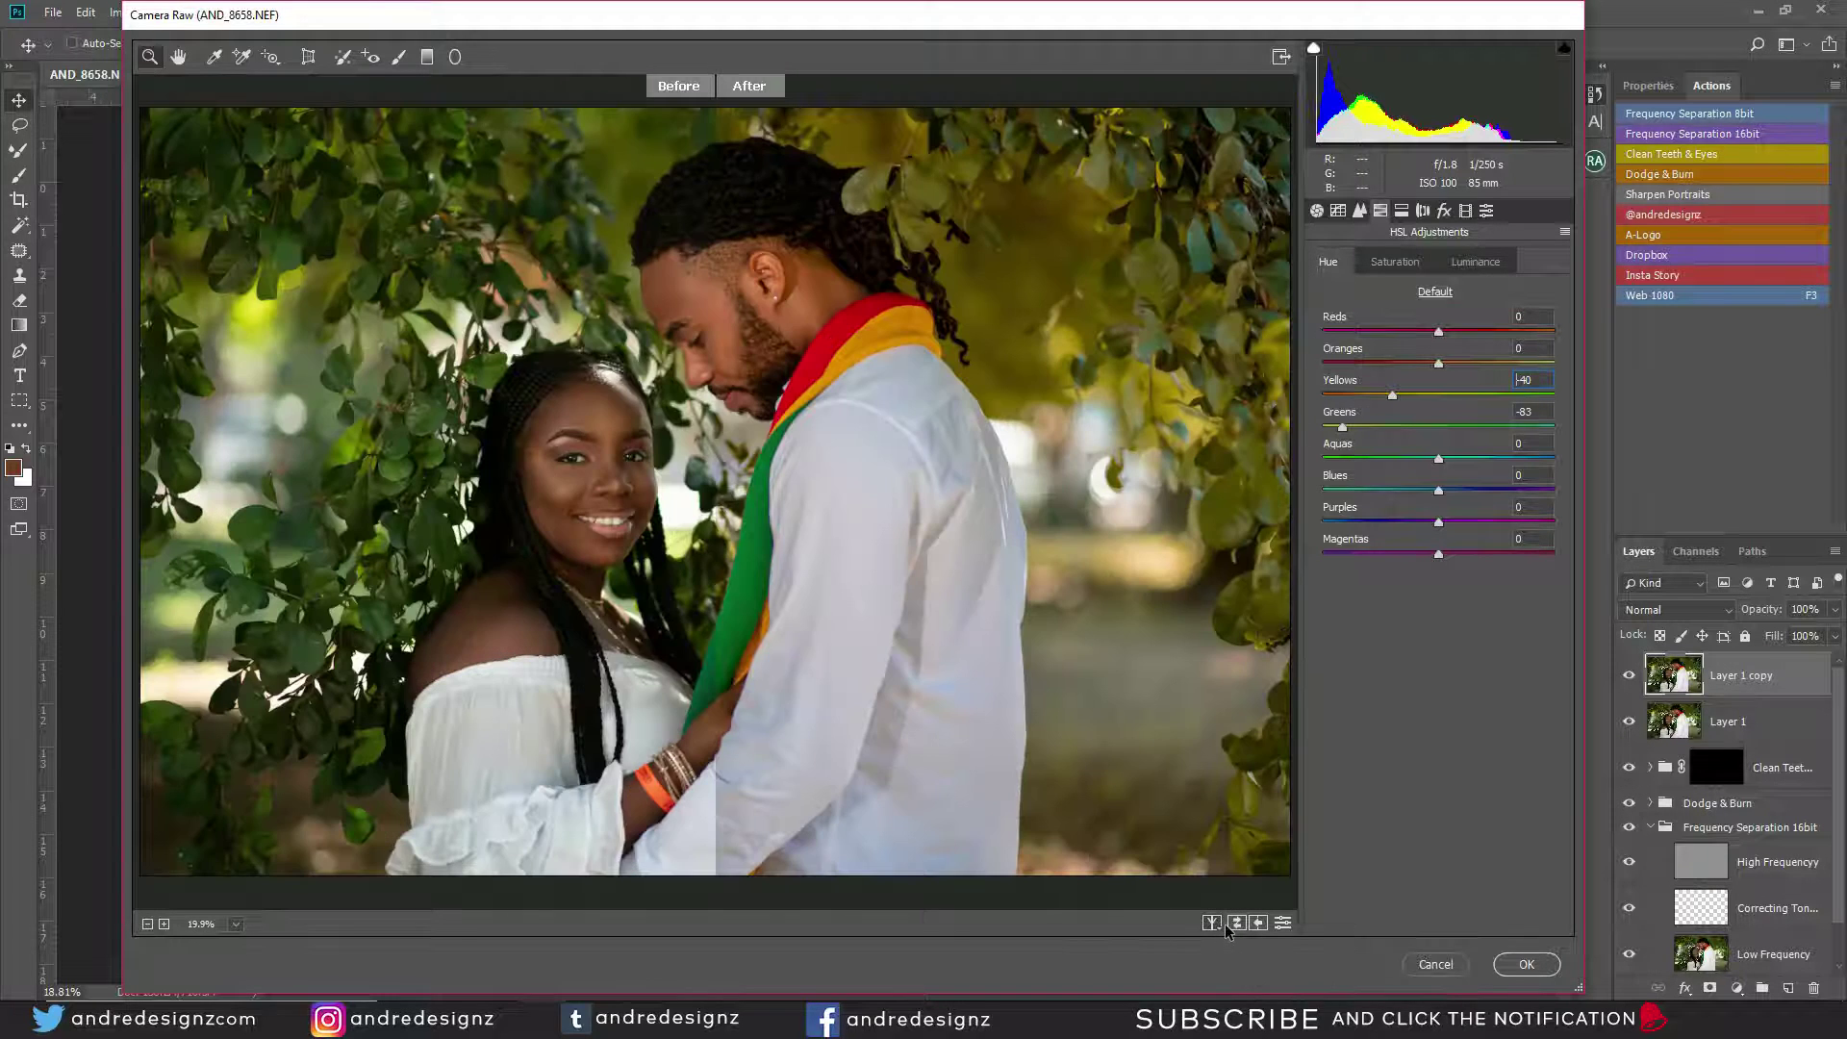
pyautogui.click(1258, 923)
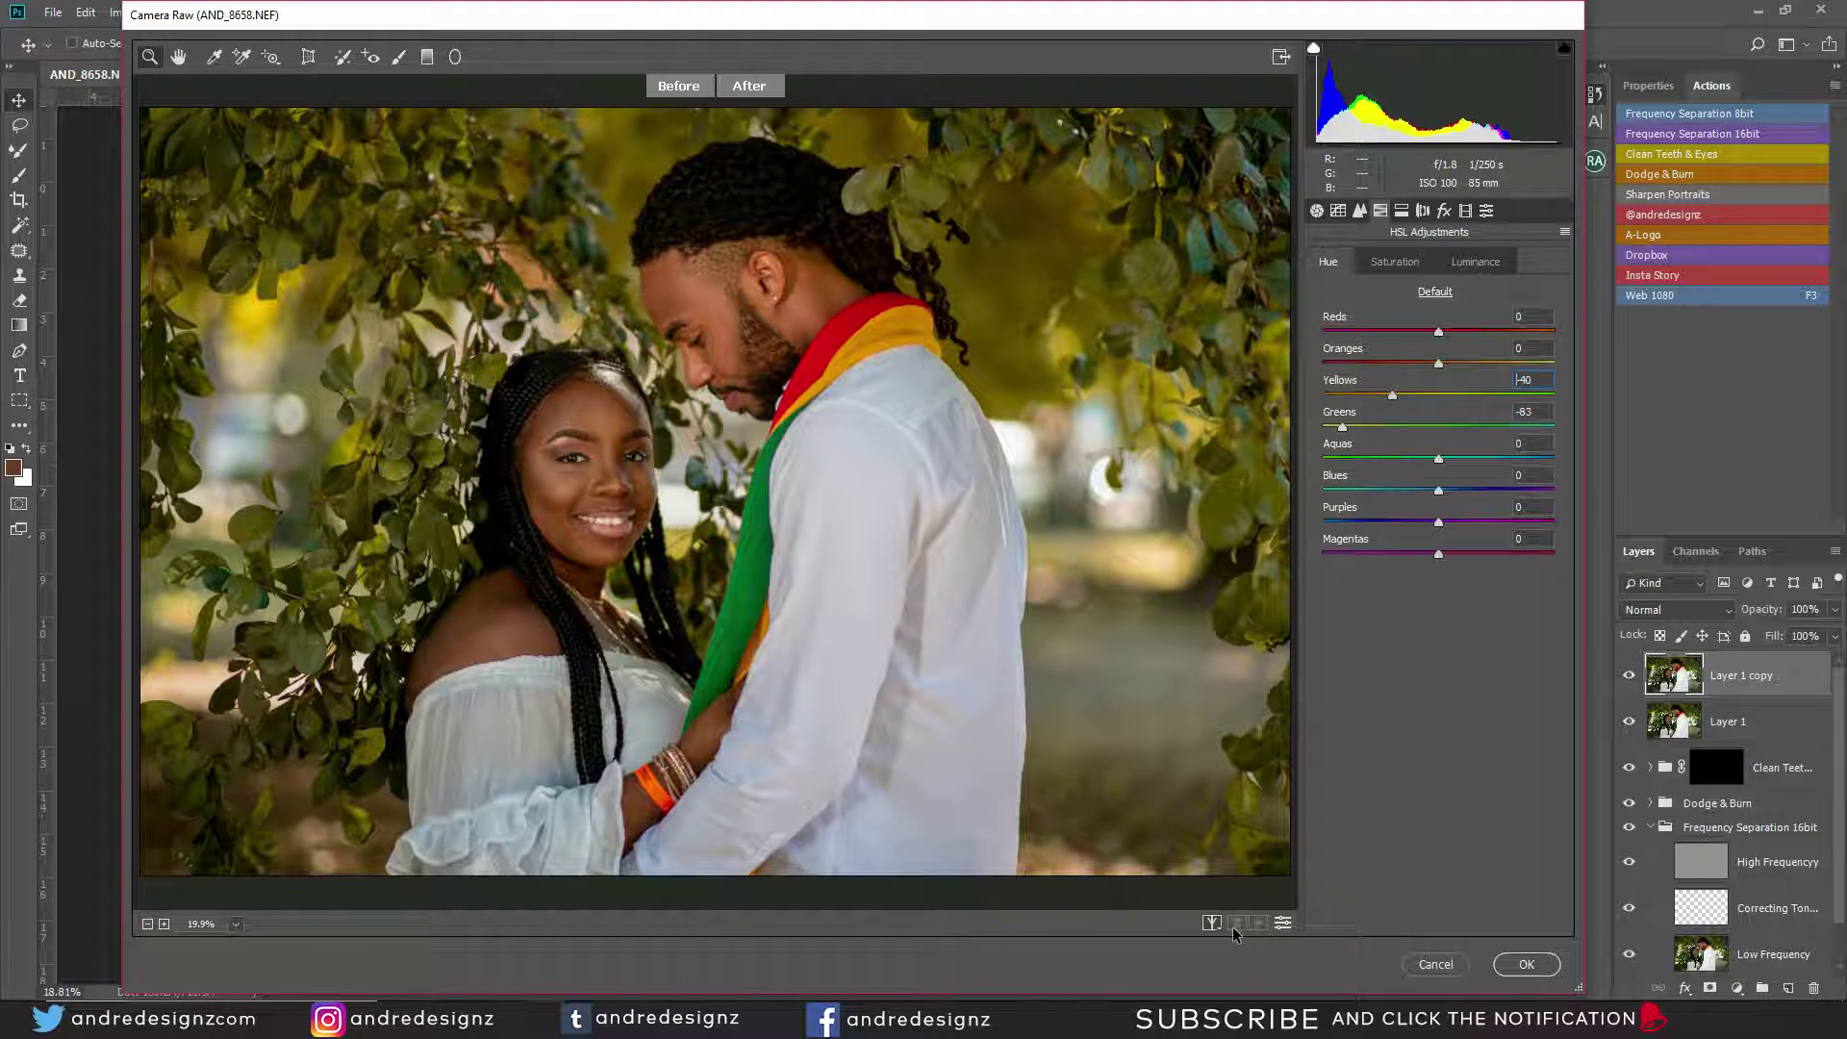
pyautogui.click(1213, 924)
pyautogui.click(1214, 923)
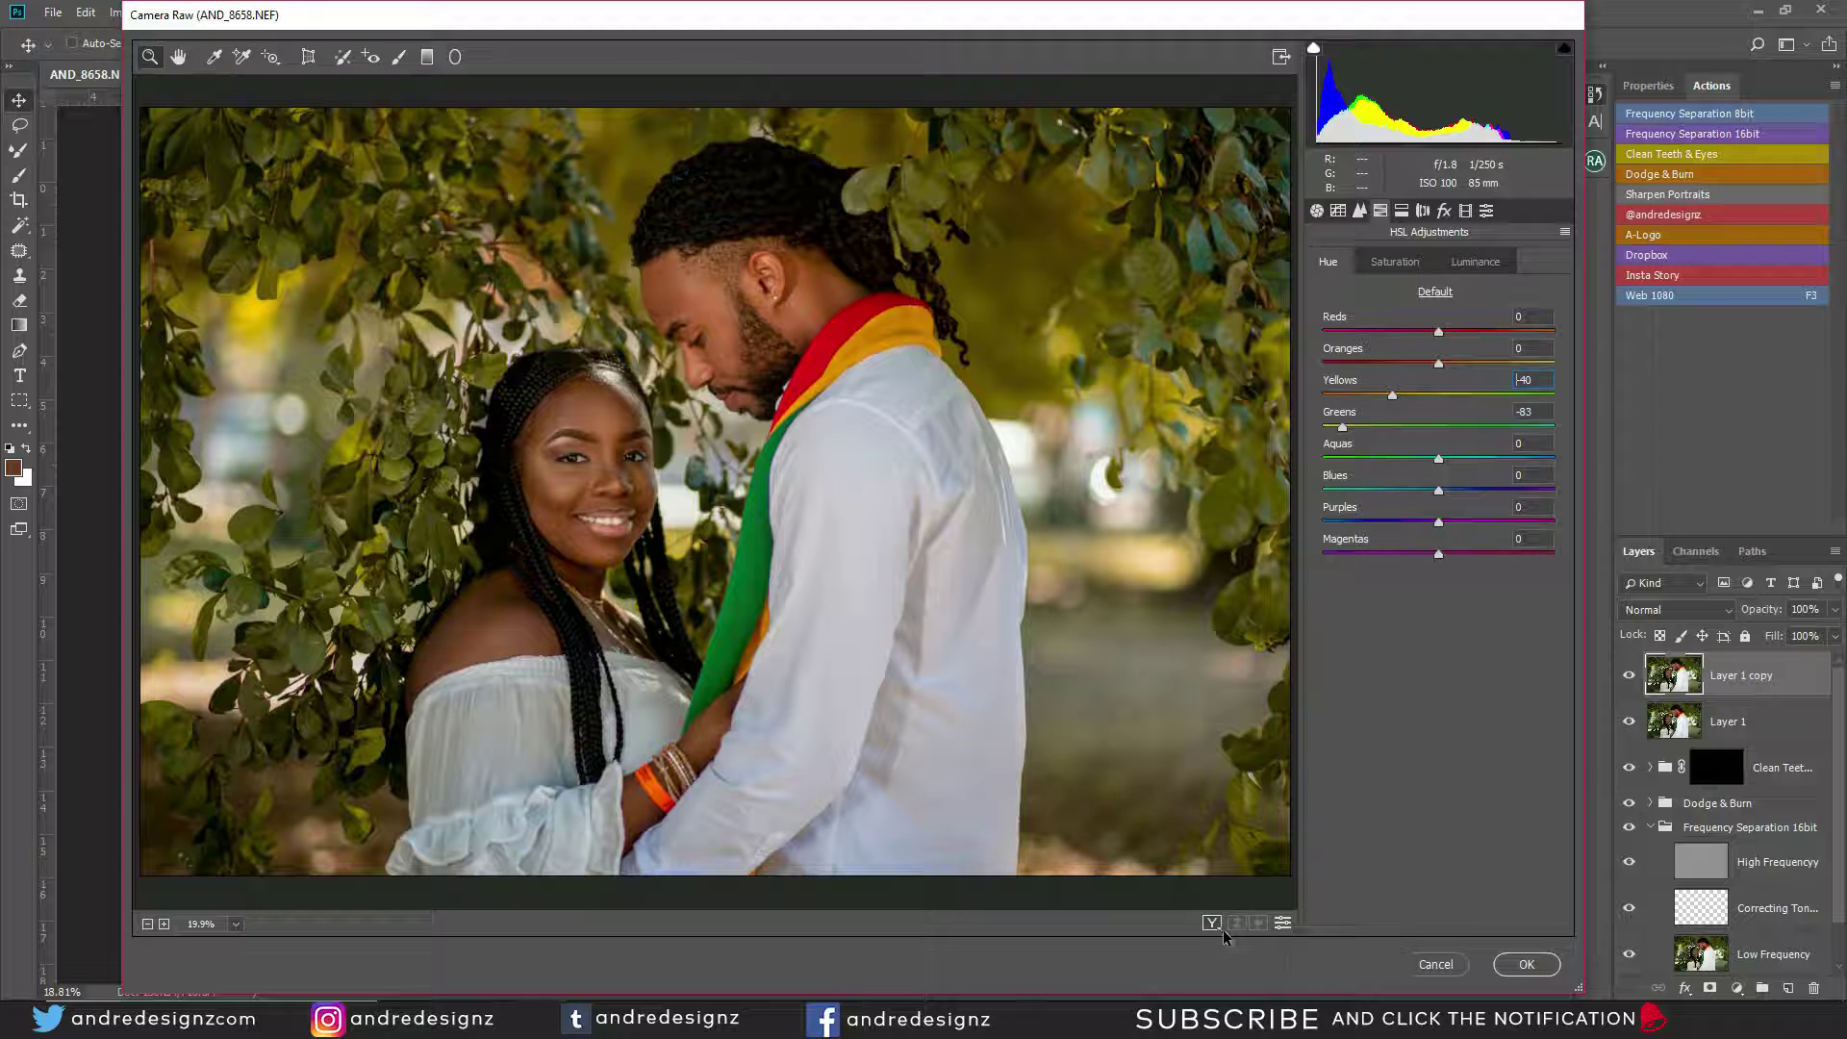
# Toggle the HSL hue adjustments between current settings and defaults to compare the foliage colours.
pyautogui.click(1282, 923)
pyautogui.click(1282, 924)
pyautogui.click(1282, 924)
pyautogui.click(1284, 924)
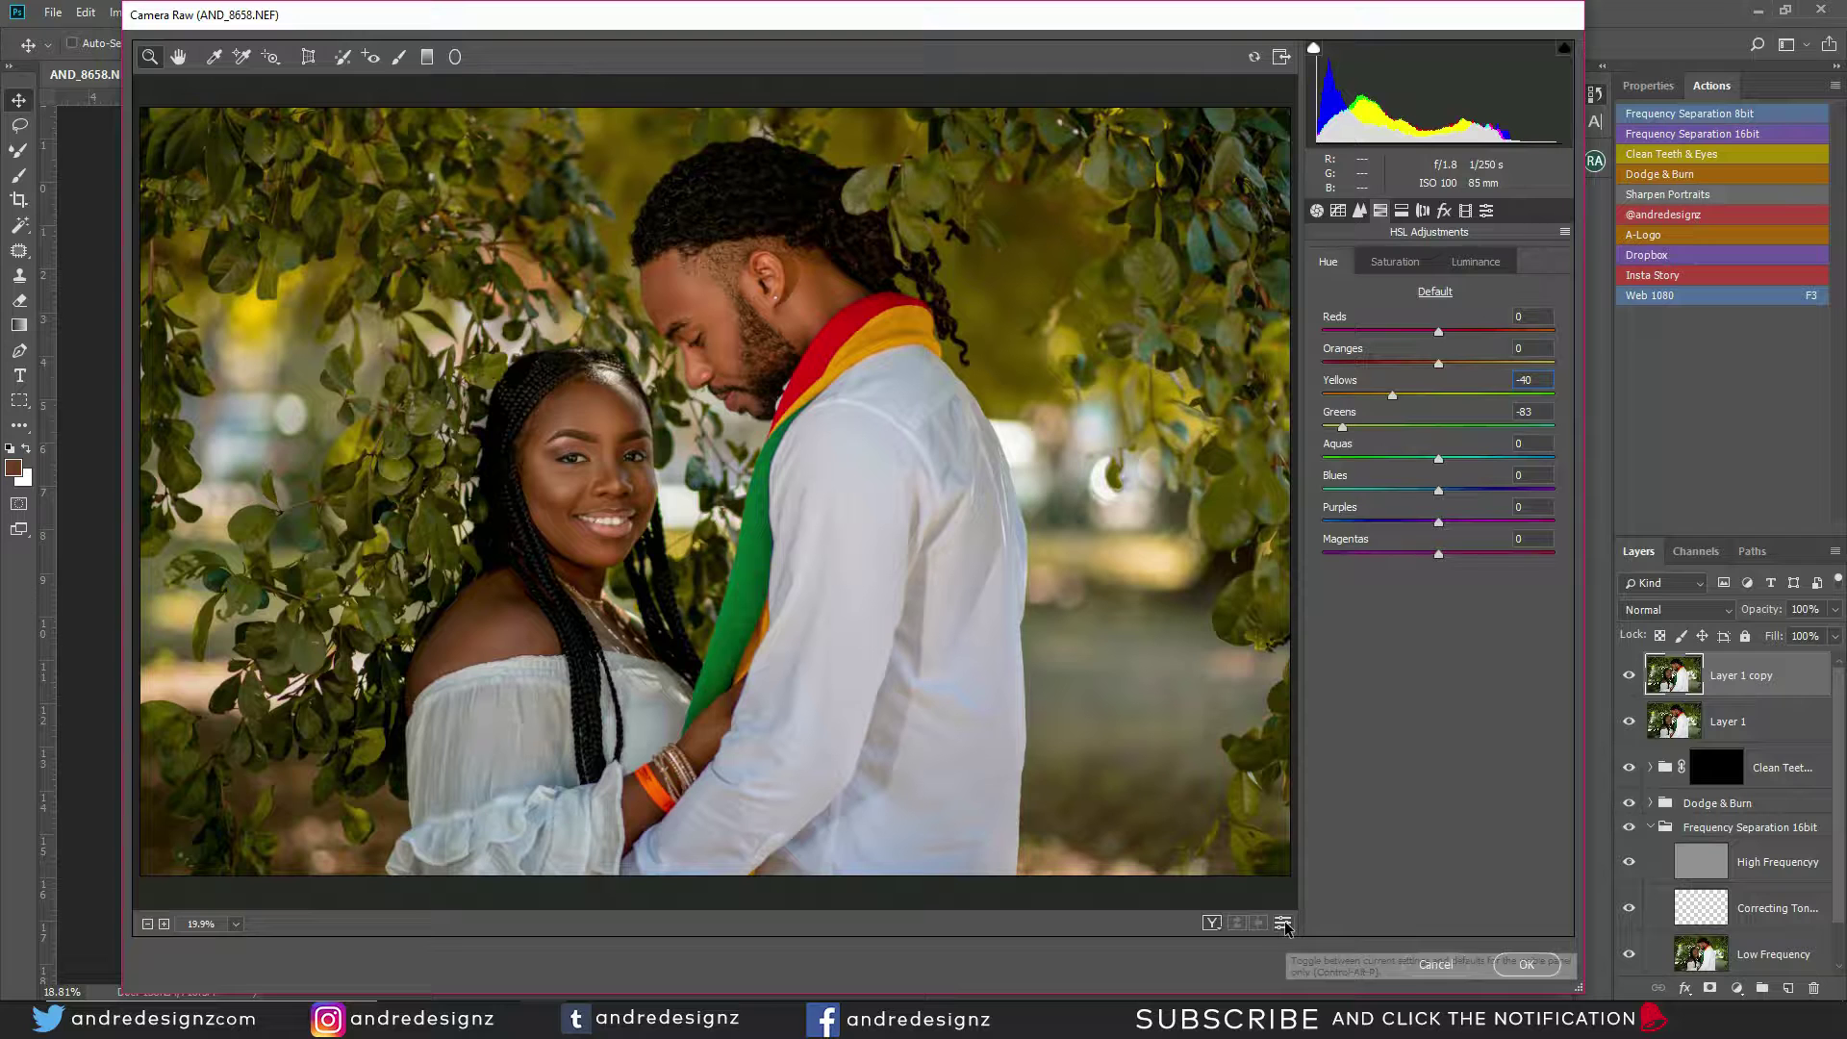
pyautogui.click(1283, 924)
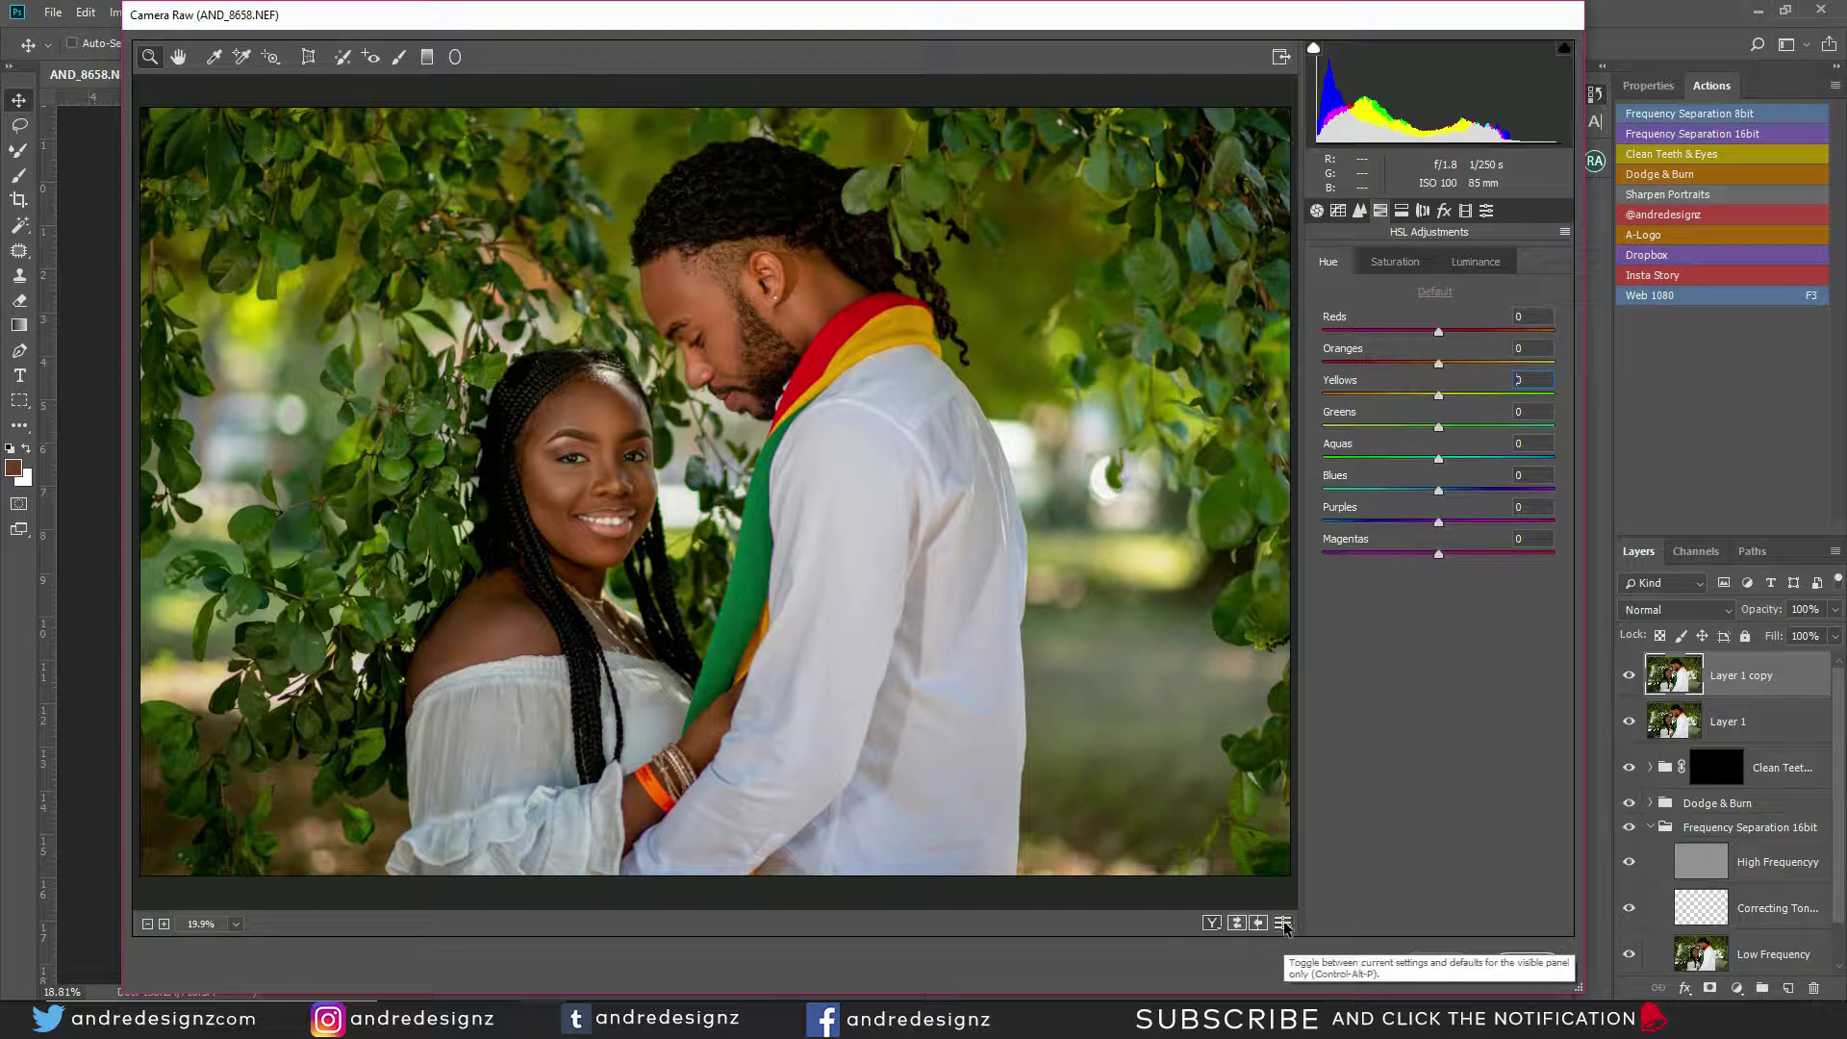
pyautogui.click(1283, 925)
pyautogui.click(1283, 924)
pyautogui.click(1284, 924)
pyautogui.click(1283, 924)
pyautogui.click(1286, 927)
pyautogui.click(1285, 925)
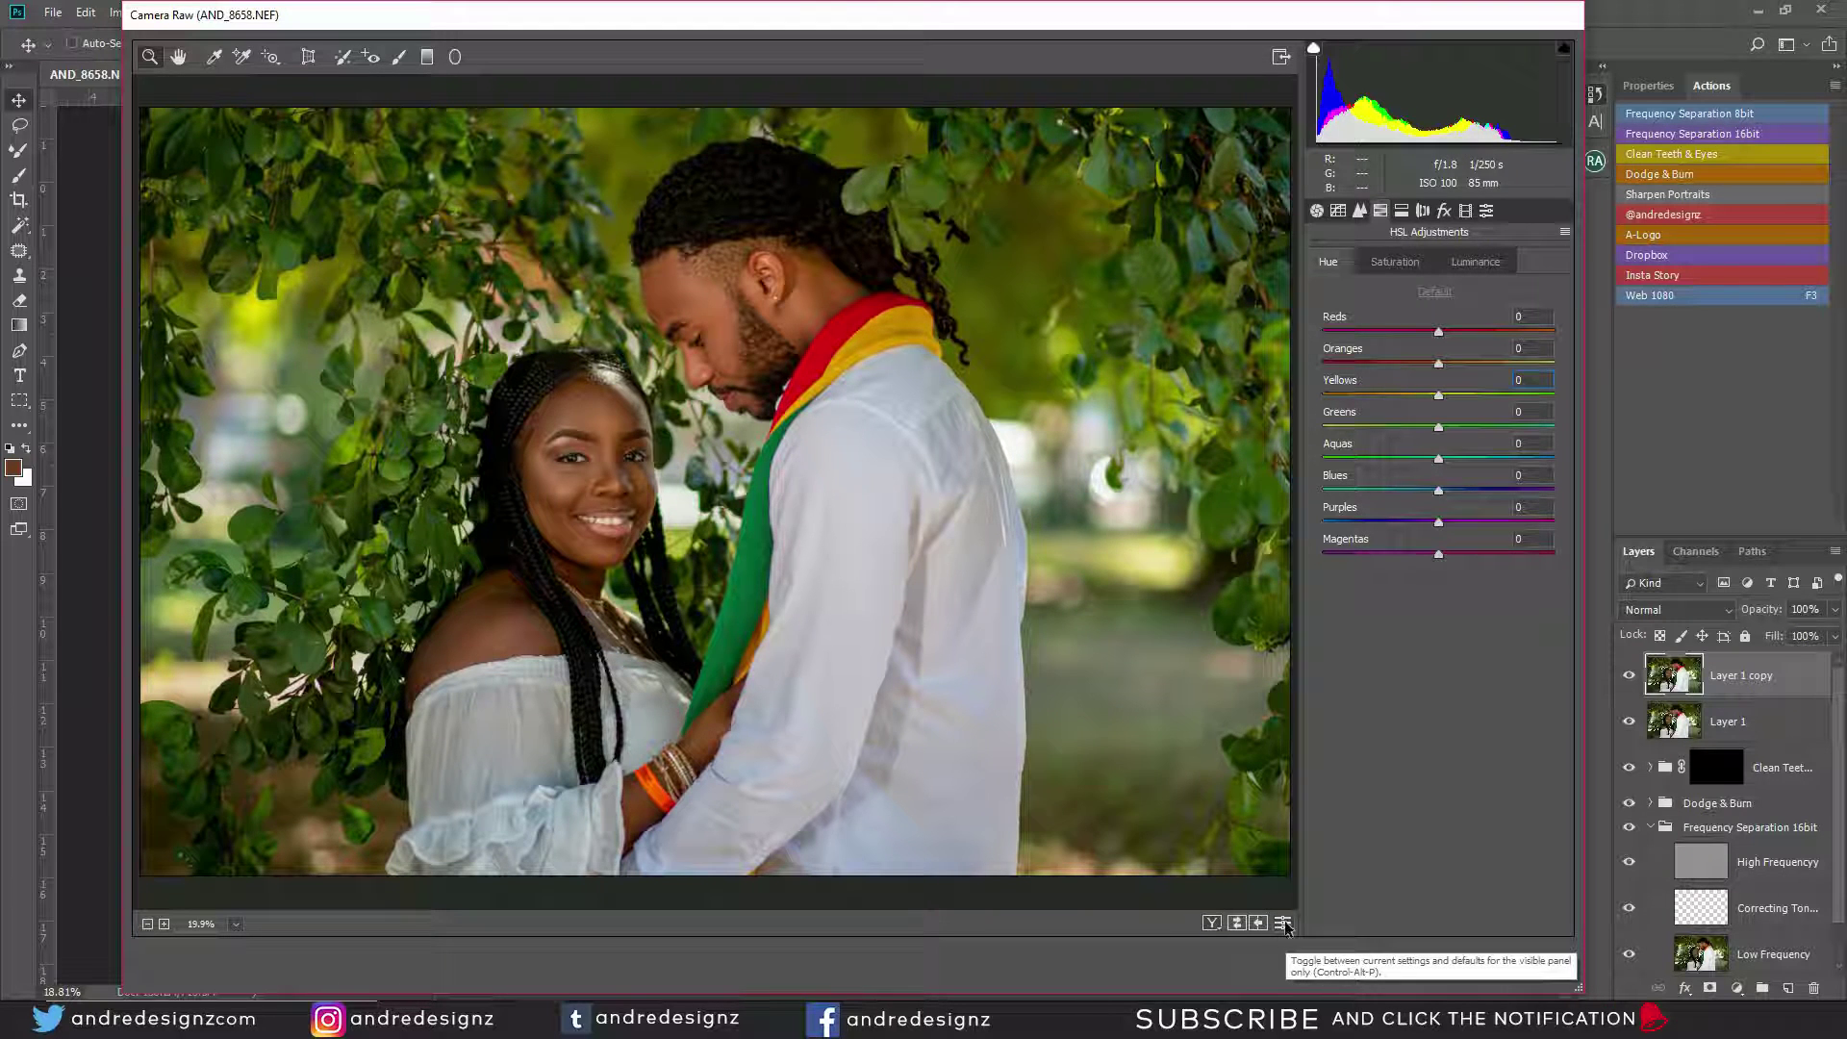
# Compare the HSL hue adjustments with their defaults once more and apply the Camera Raw edit to Layer 1 copy.
pyautogui.click(1284, 924)
pyautogui.click(1284, 924)
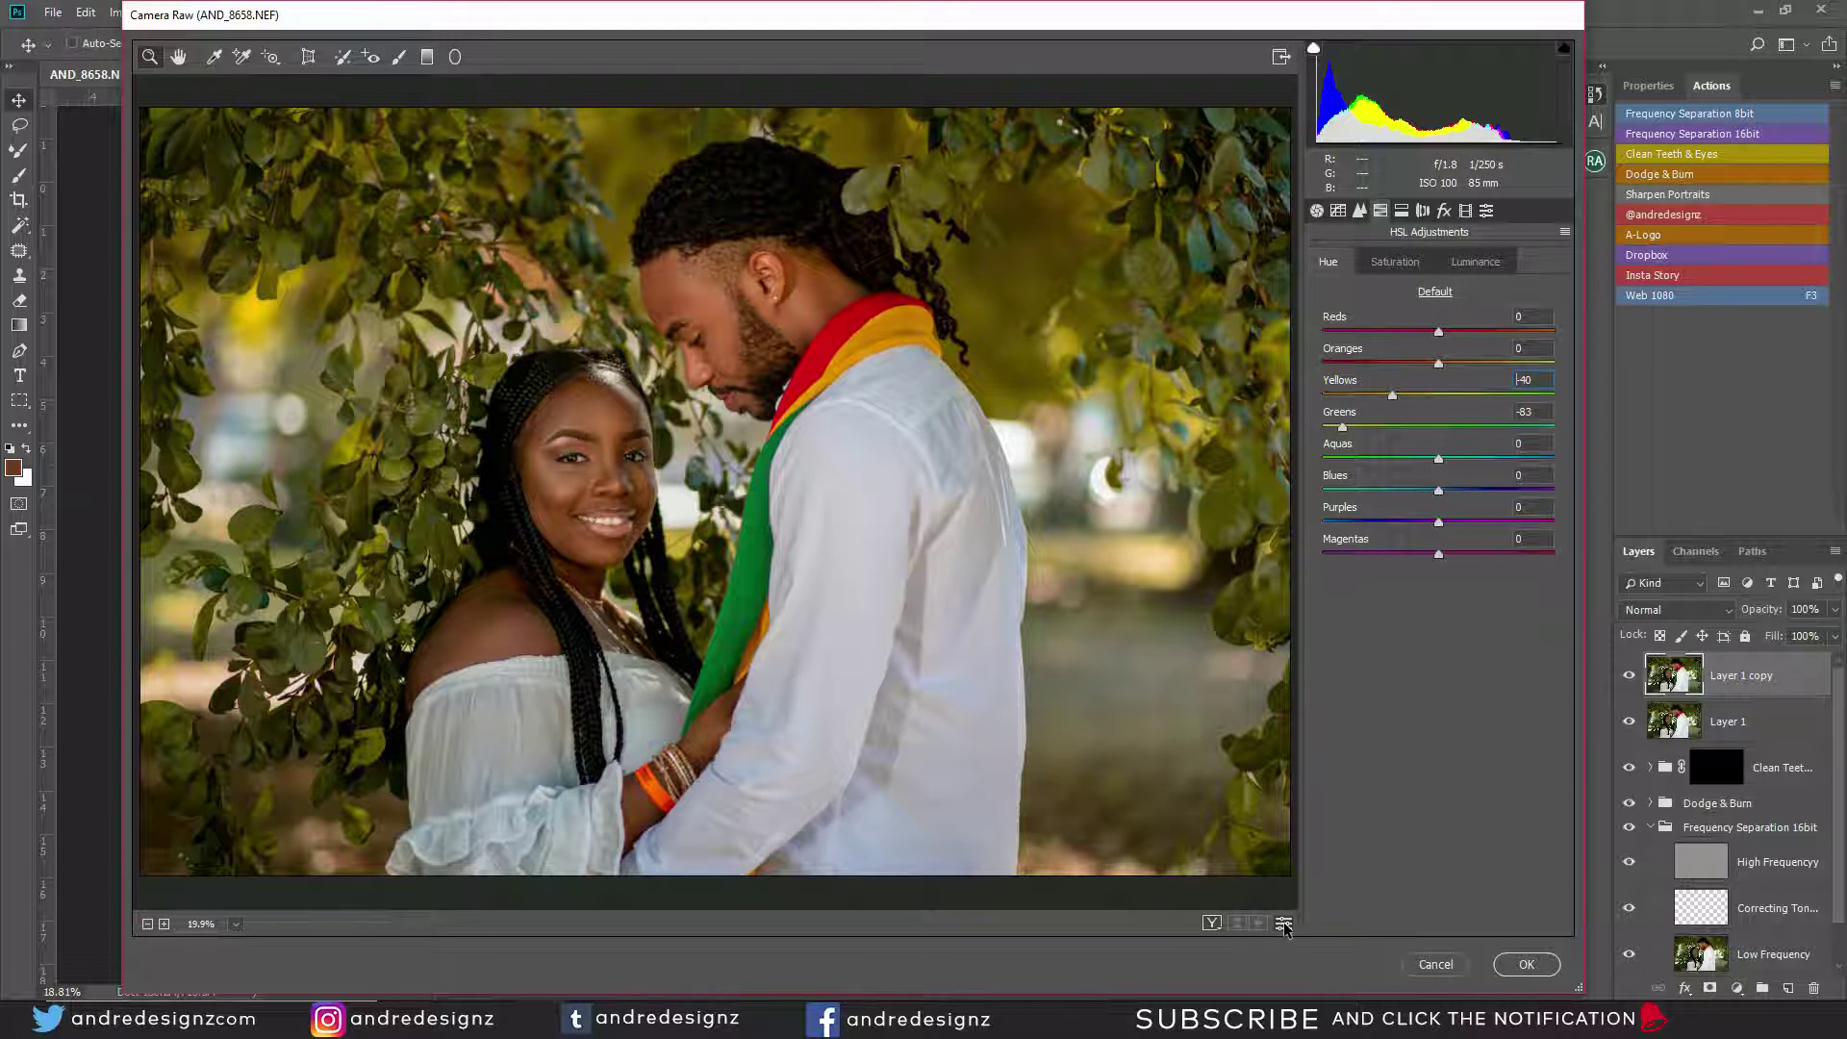
pyautogui.click(1284, 924)
pyautogui.click(1434, 292)
pyautogui.click(1327, 263)
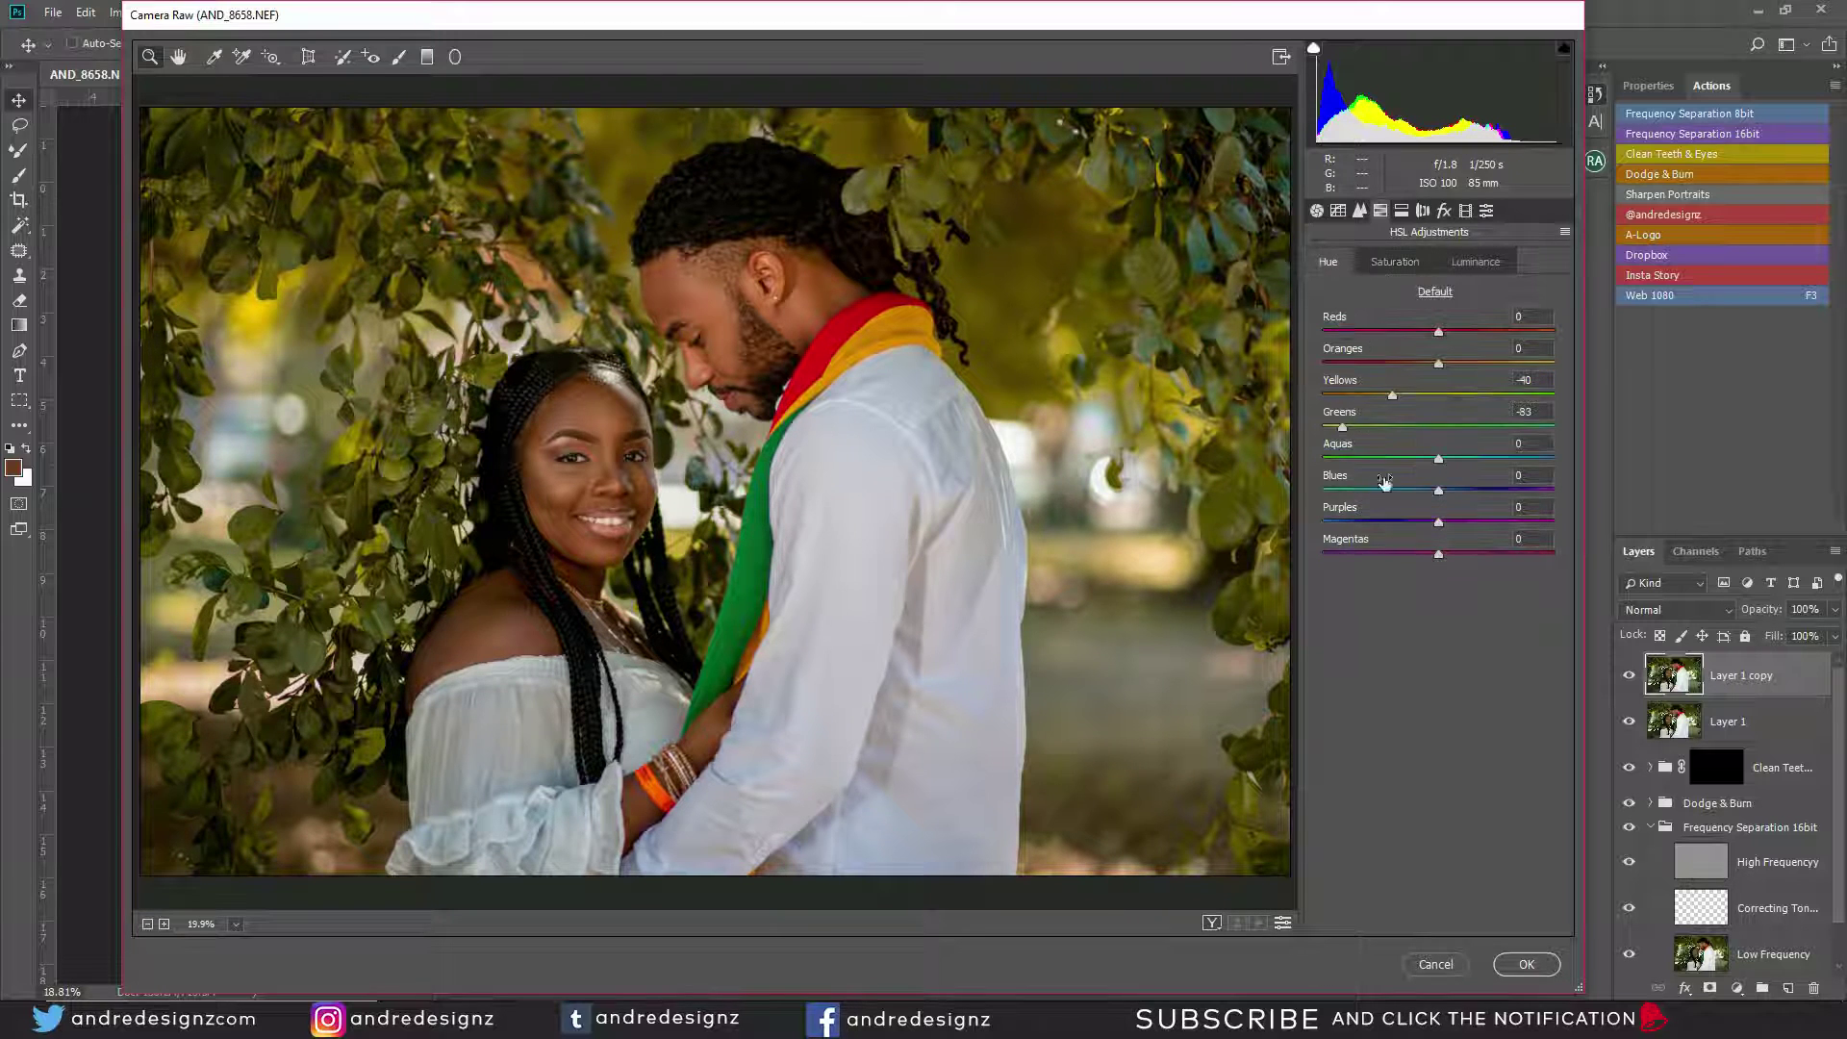
pyautogui.click(1545, 971)
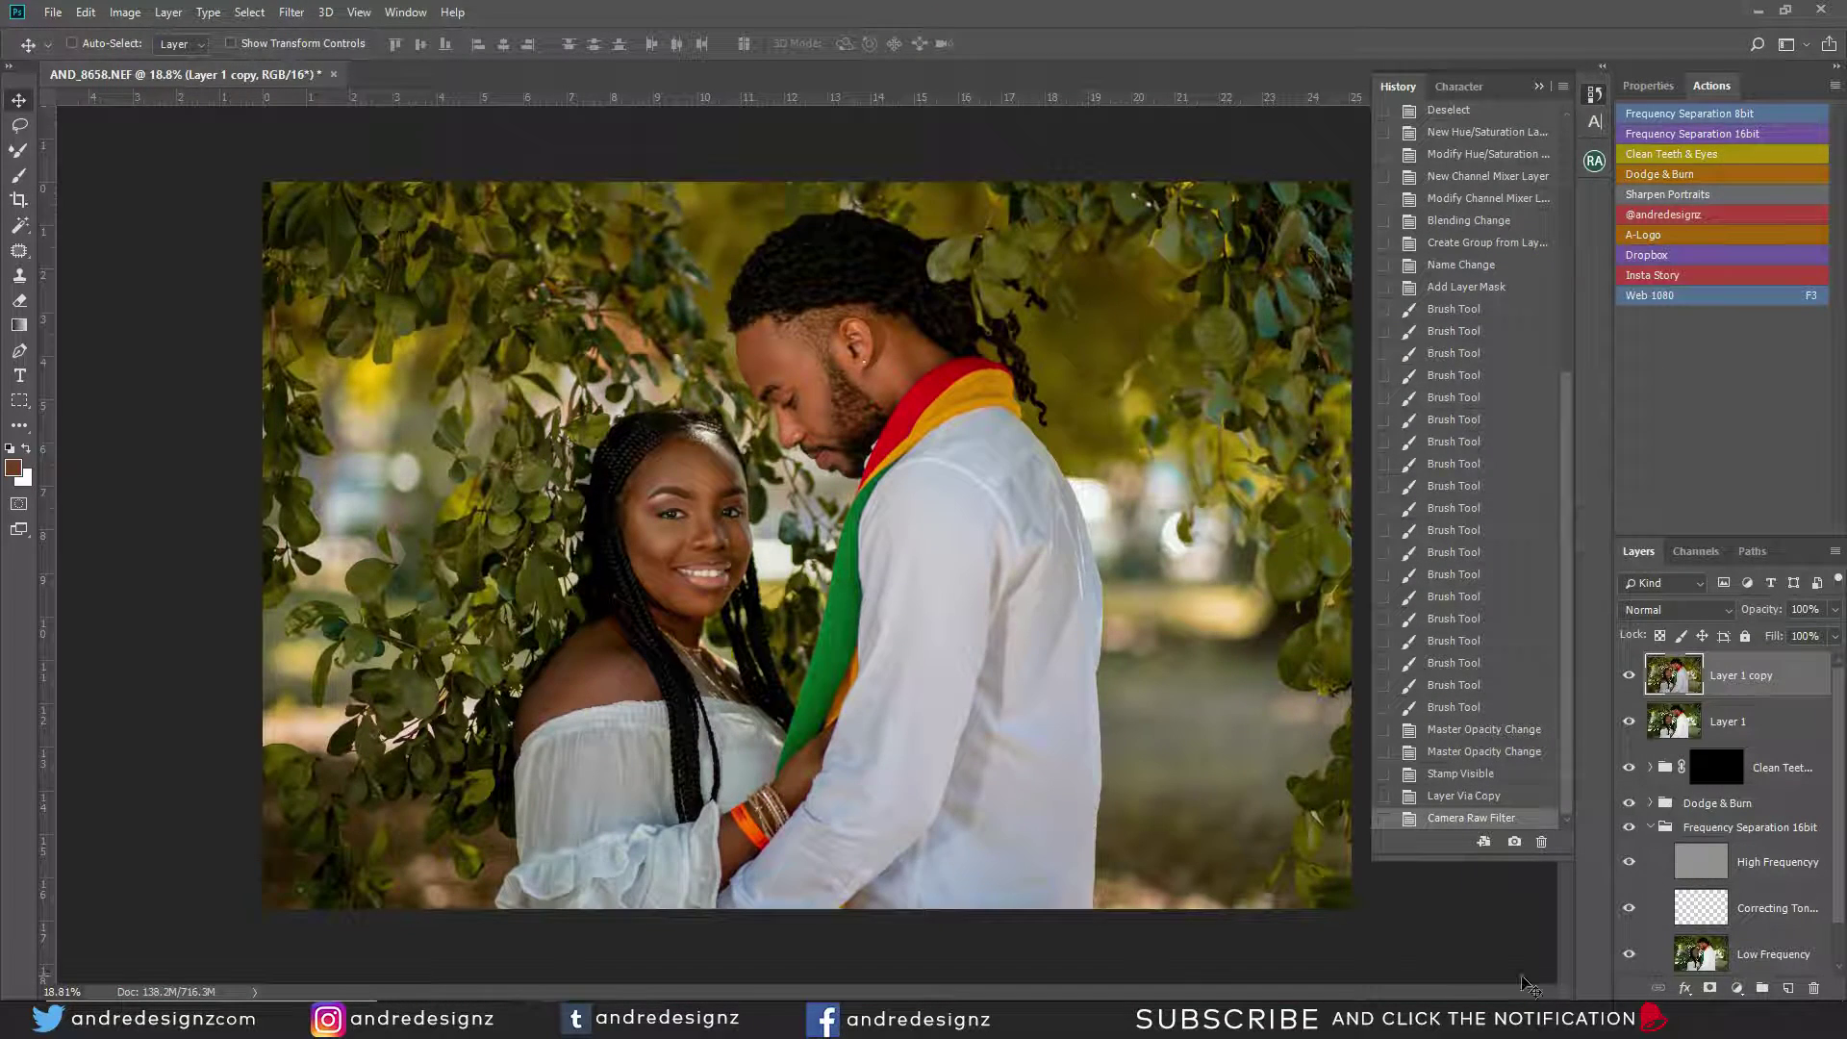
# Inspect the graded portrait and toggle the visibility of Layer 1 copy to compare the grade with the ungraded retouch.
pyautogui.scroll(2, 1013, 875)
pyautogui.moveTo(1013, 876); pyautogui.dragTo(926, 571)
pyautogui.scroll(-3, 926, 571)
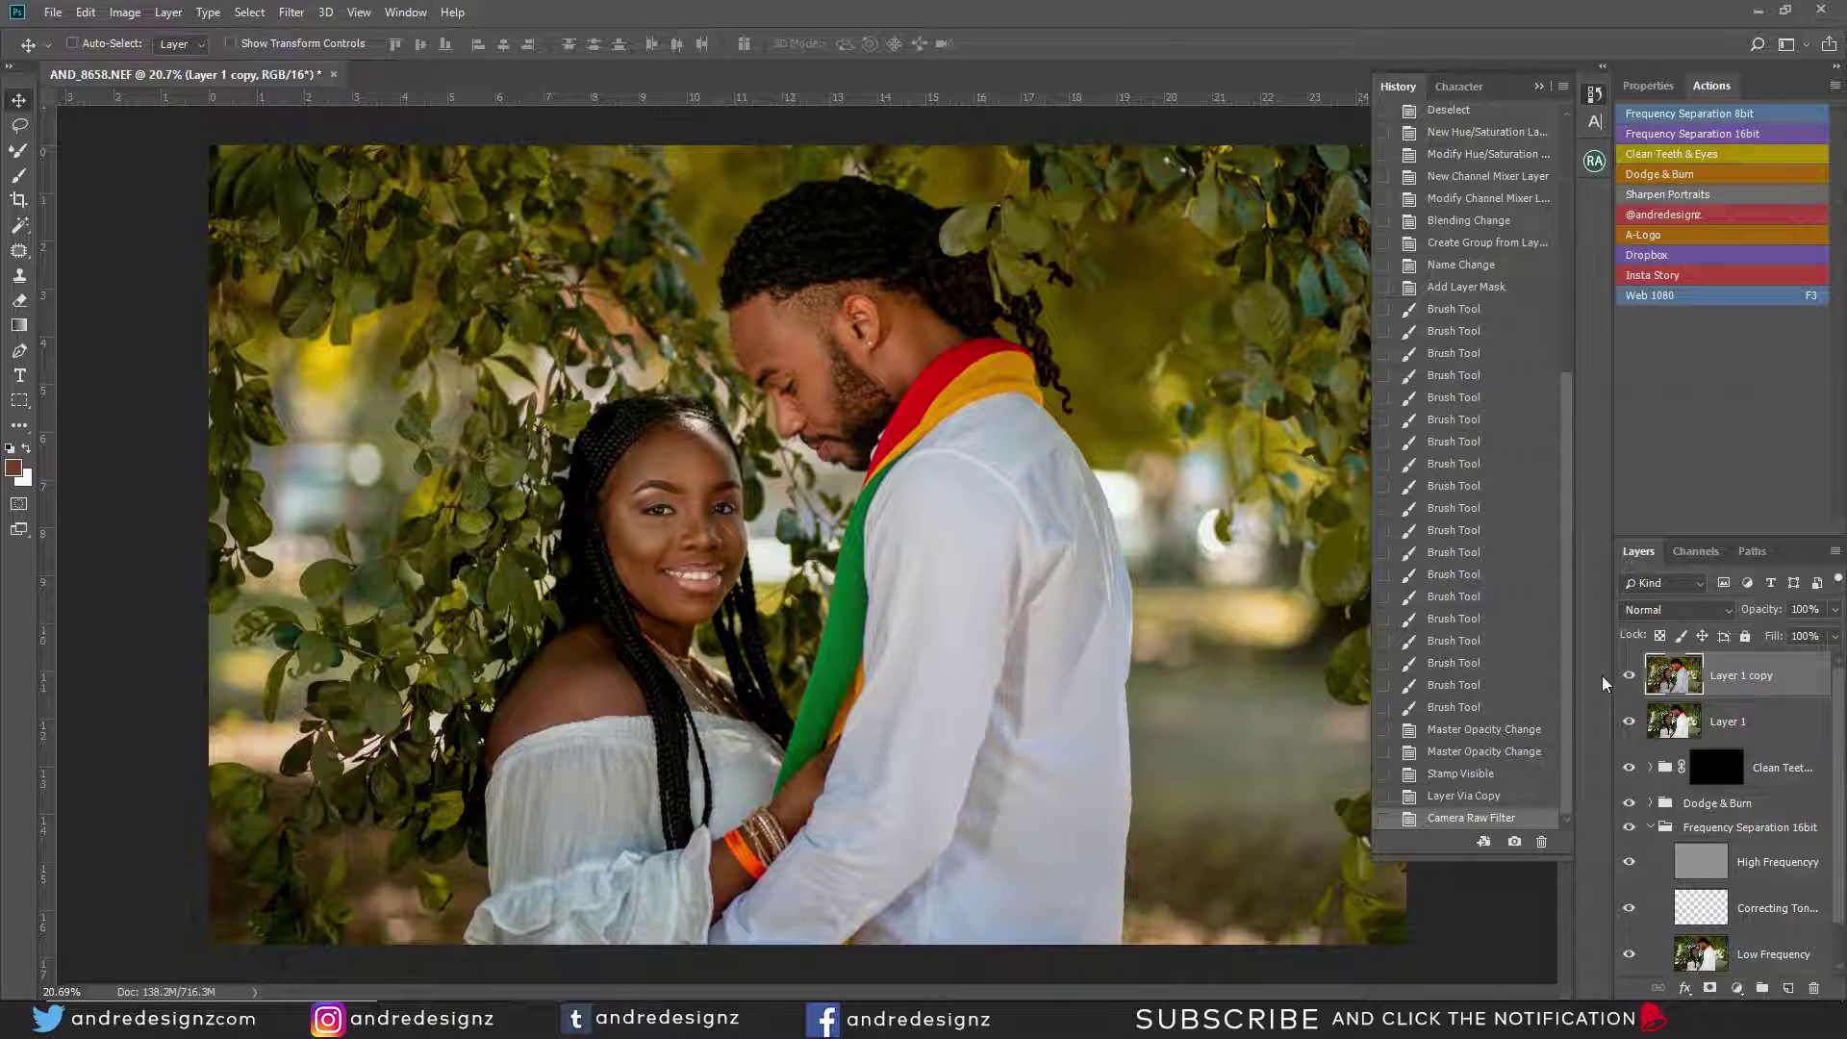
pyautogui.click(1630, 676)
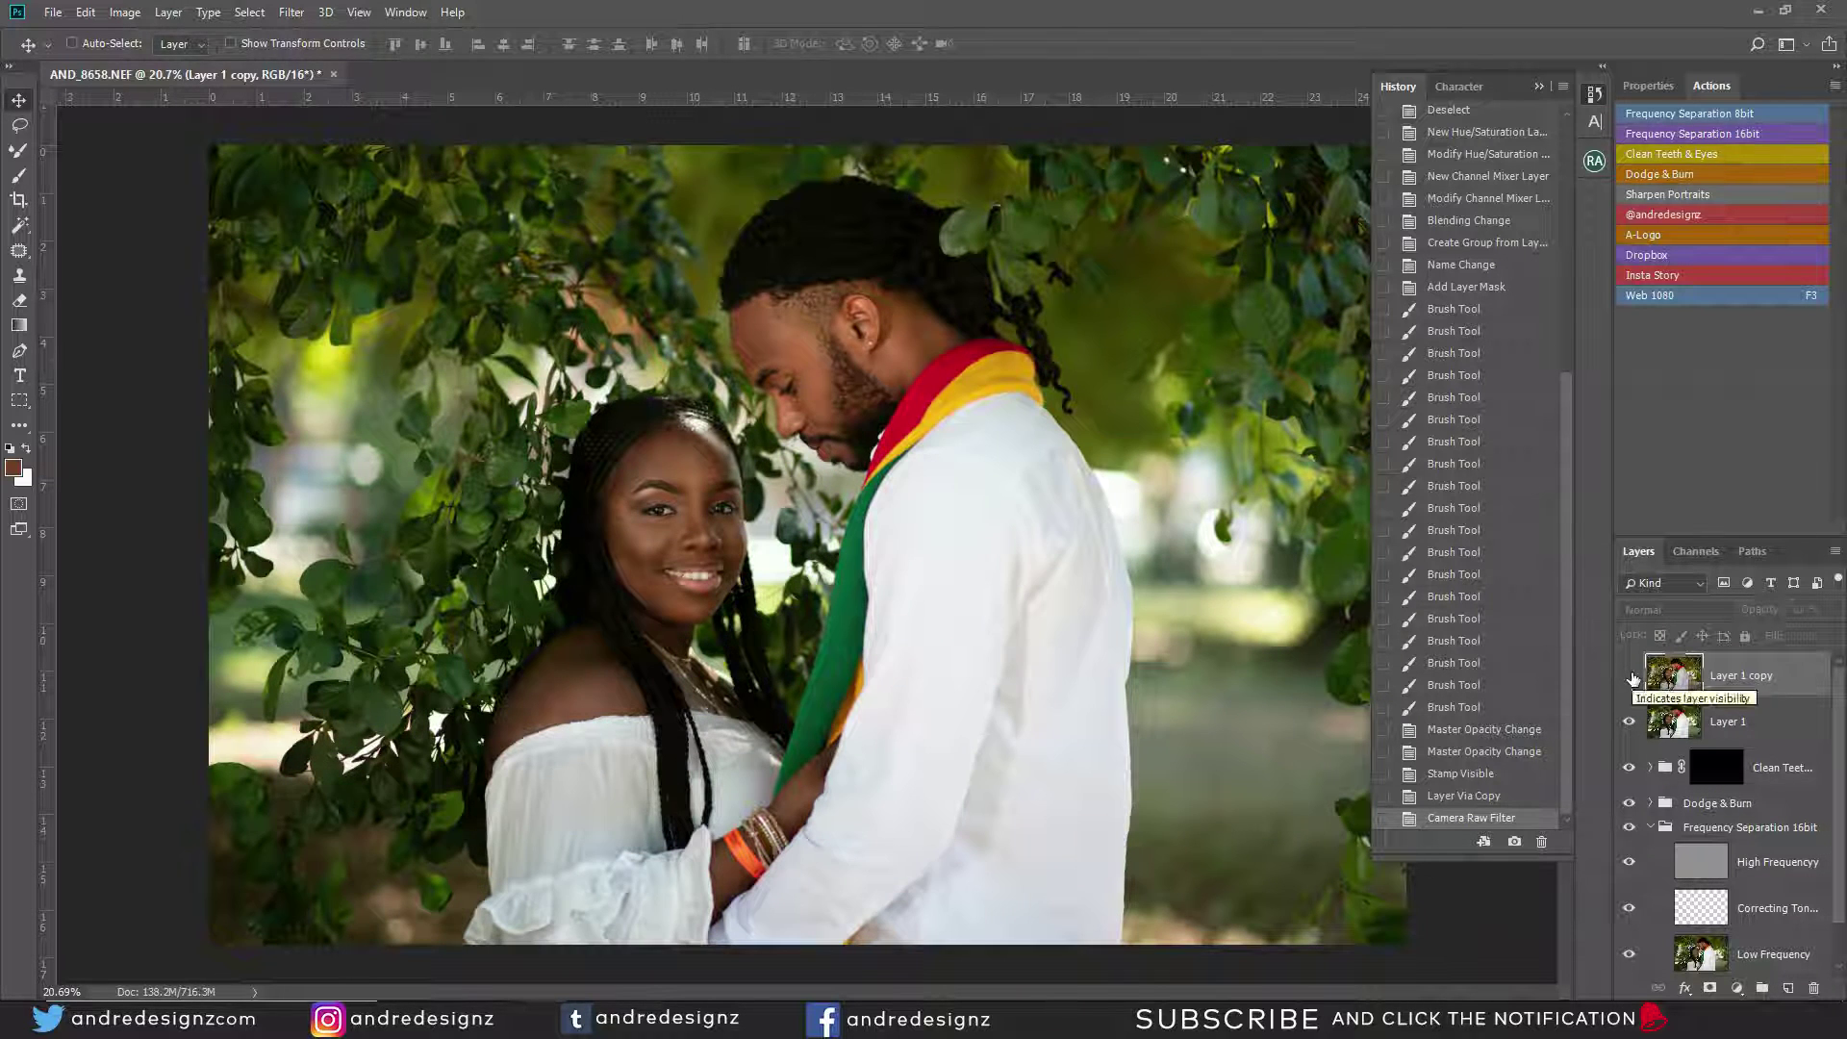
pyautogui.click(1630, 676)
pyautogui.click(1629, 676)
pyautogui.click(1630, 676)
pyautogui.click(1629, 677)
pyautogui.click(1630, 676)
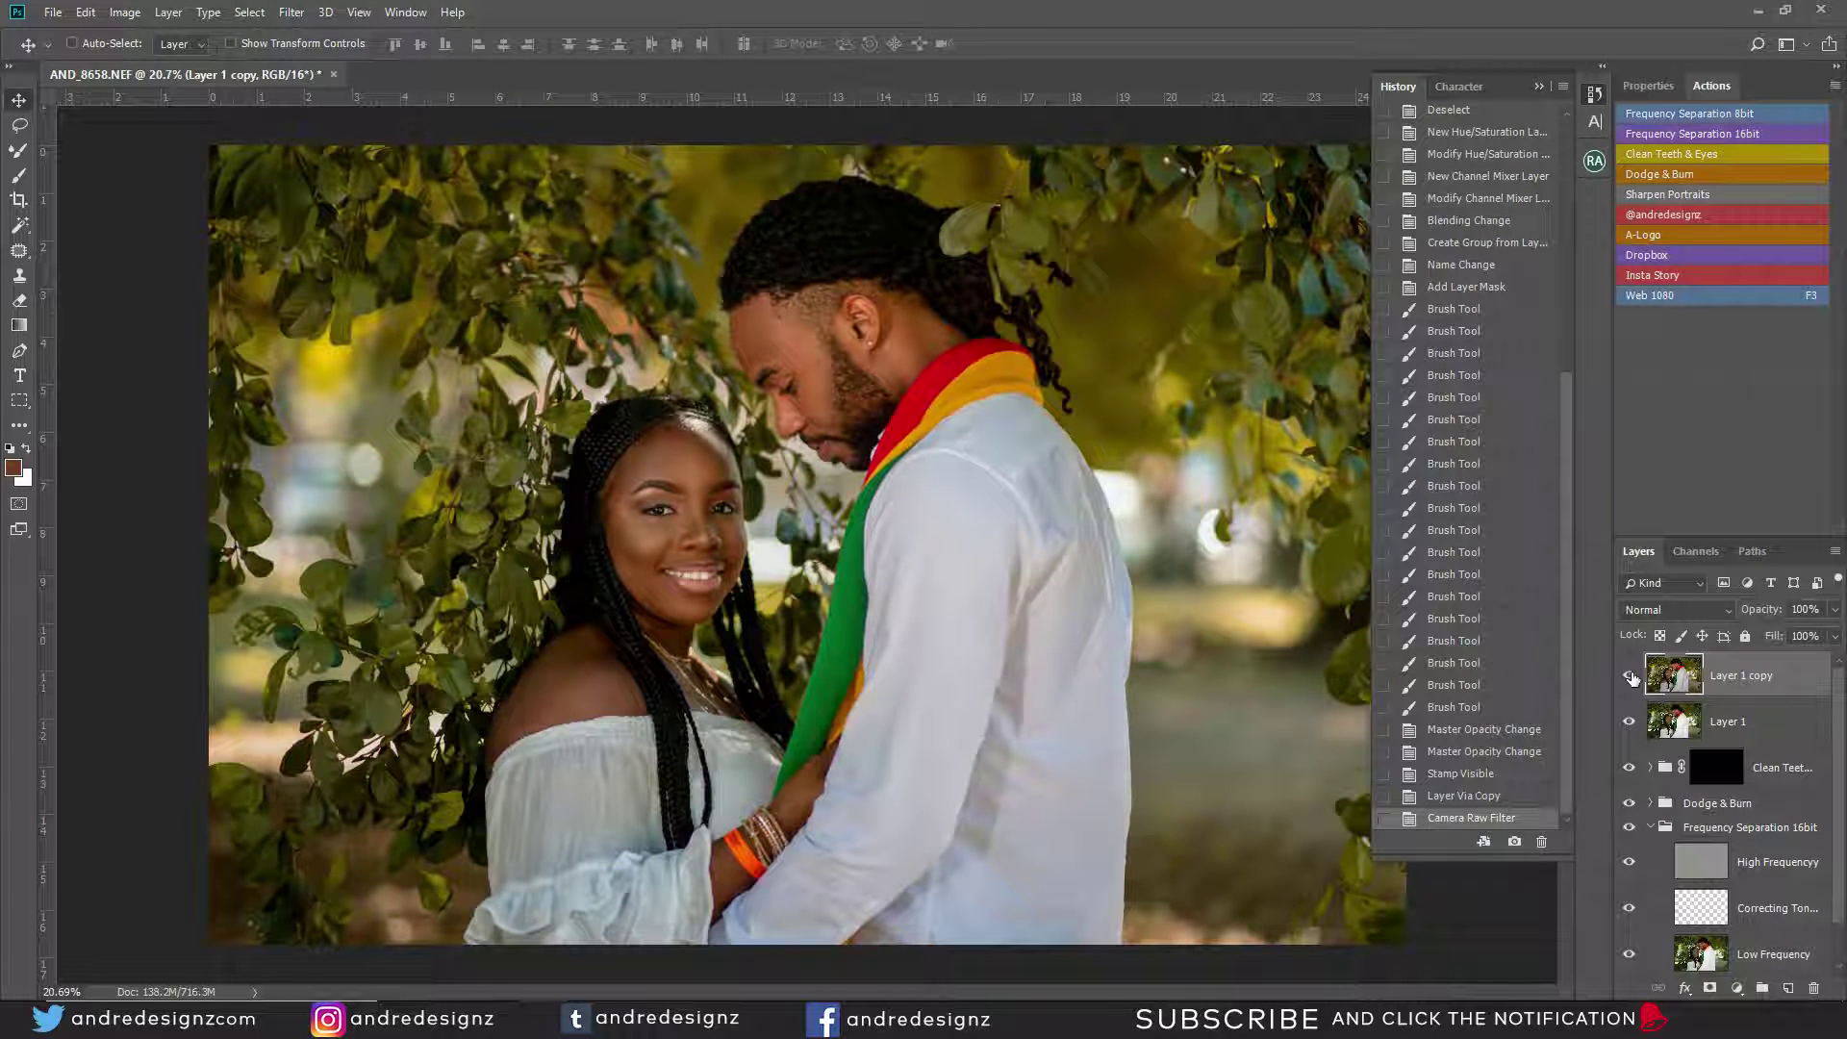
pyautogui.click(1629, 676)
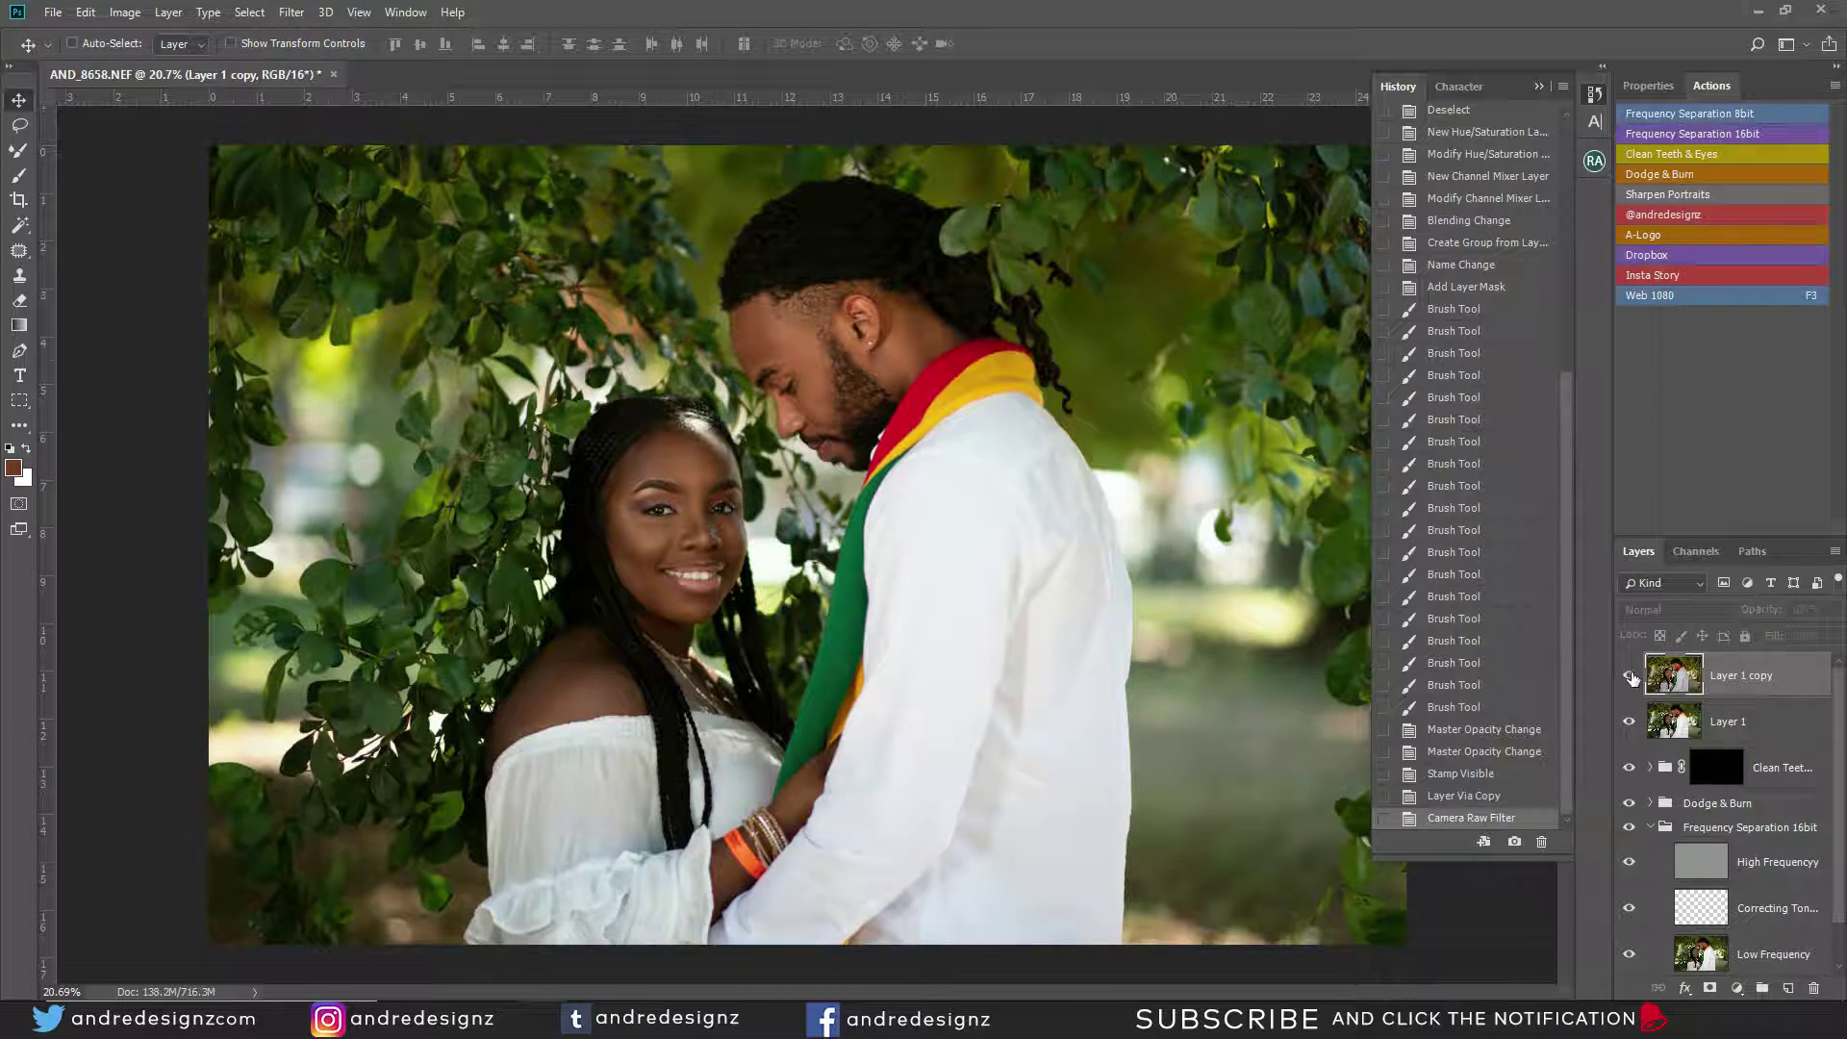
pyautogui.click(1629, 676)
pyautogui.click(1629, 676)
pyautogui.click(1630, 676)
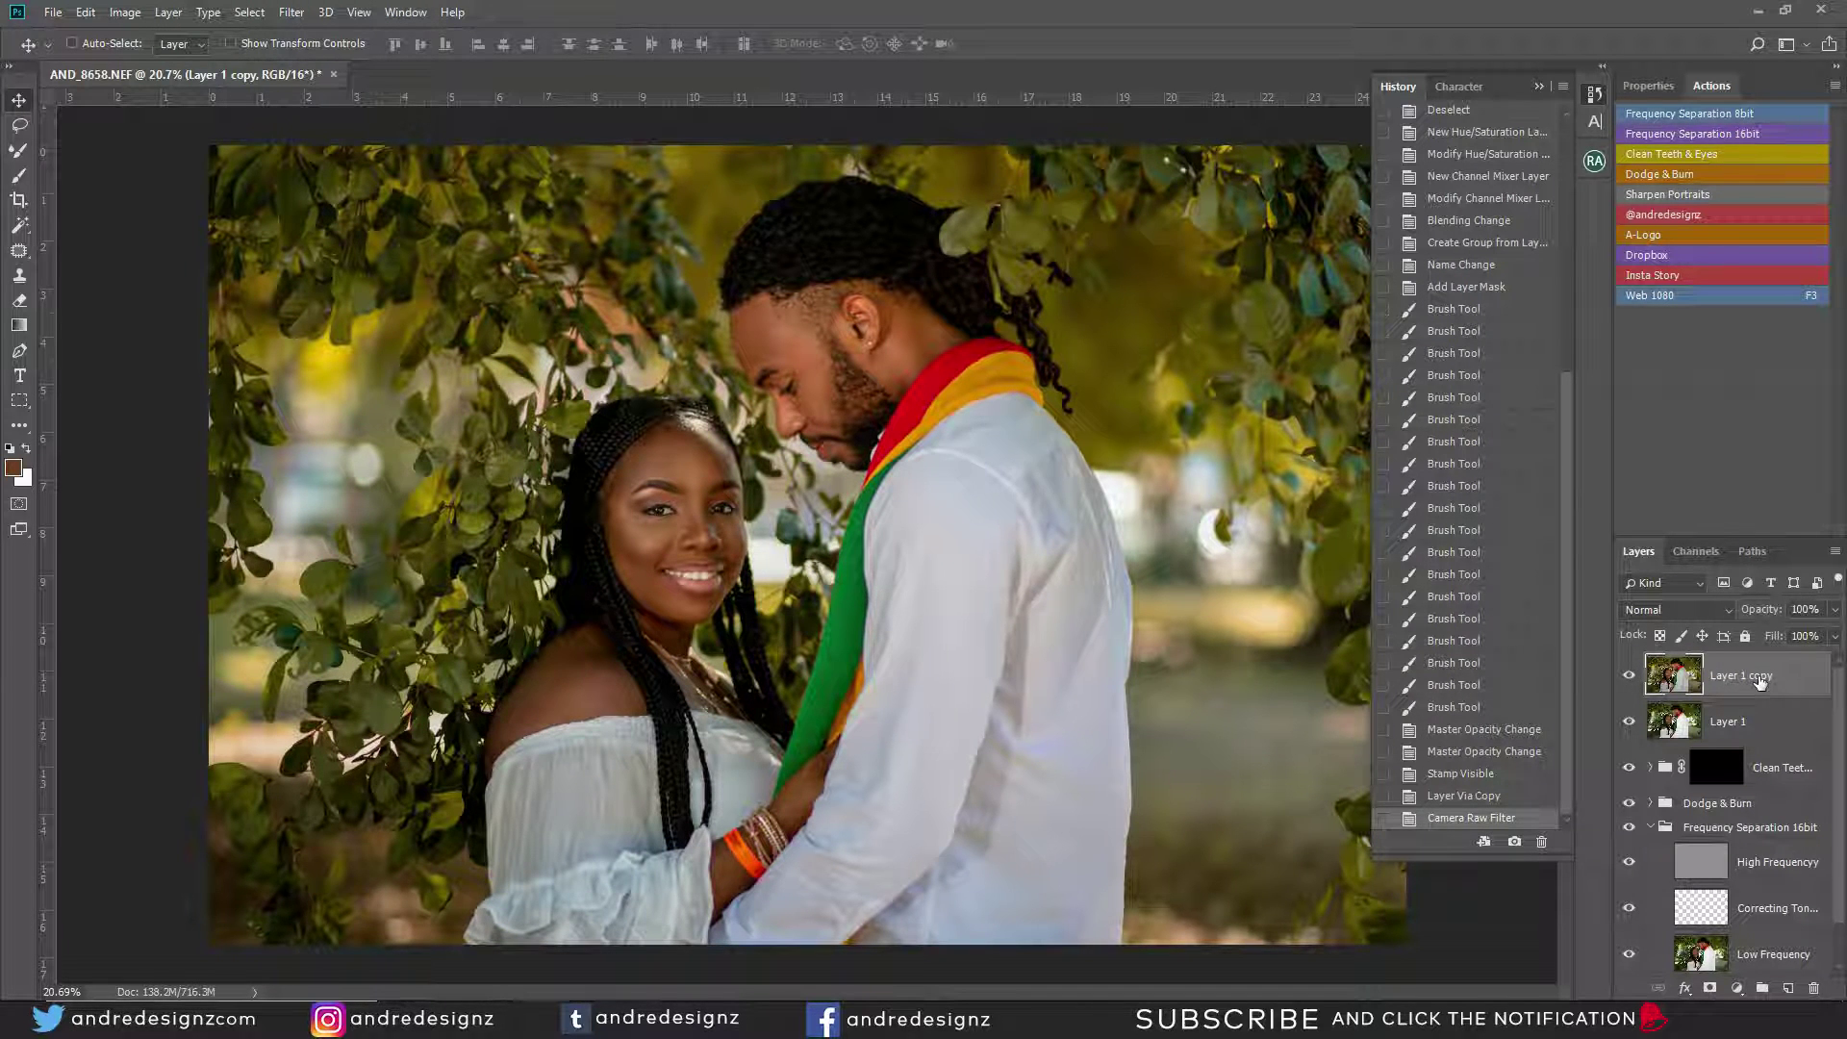
# Add a Color Balance adjustment layer above Layer 1 copy and set the Shadows Yellow–Blue value to 5.
pyautogui.click(1737, 989)
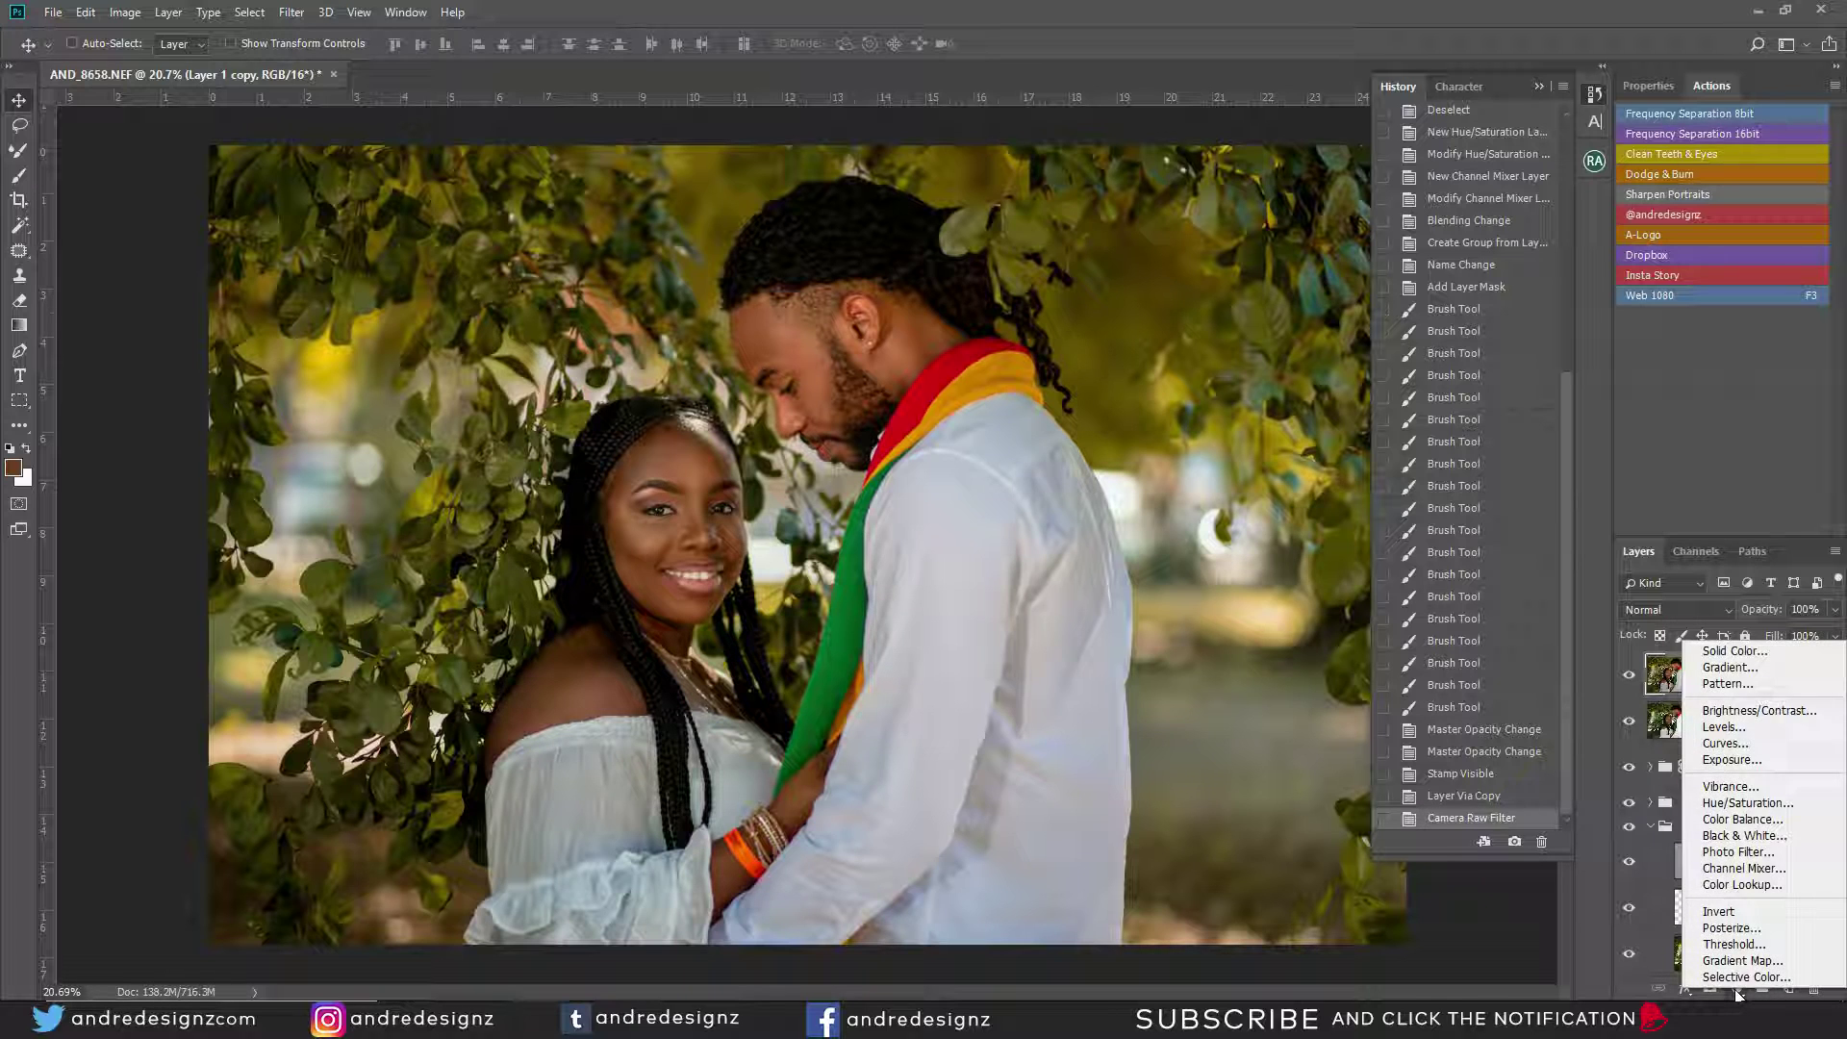
pyautogui.click(1736, 993)
pyautogui.click(1737, 992)
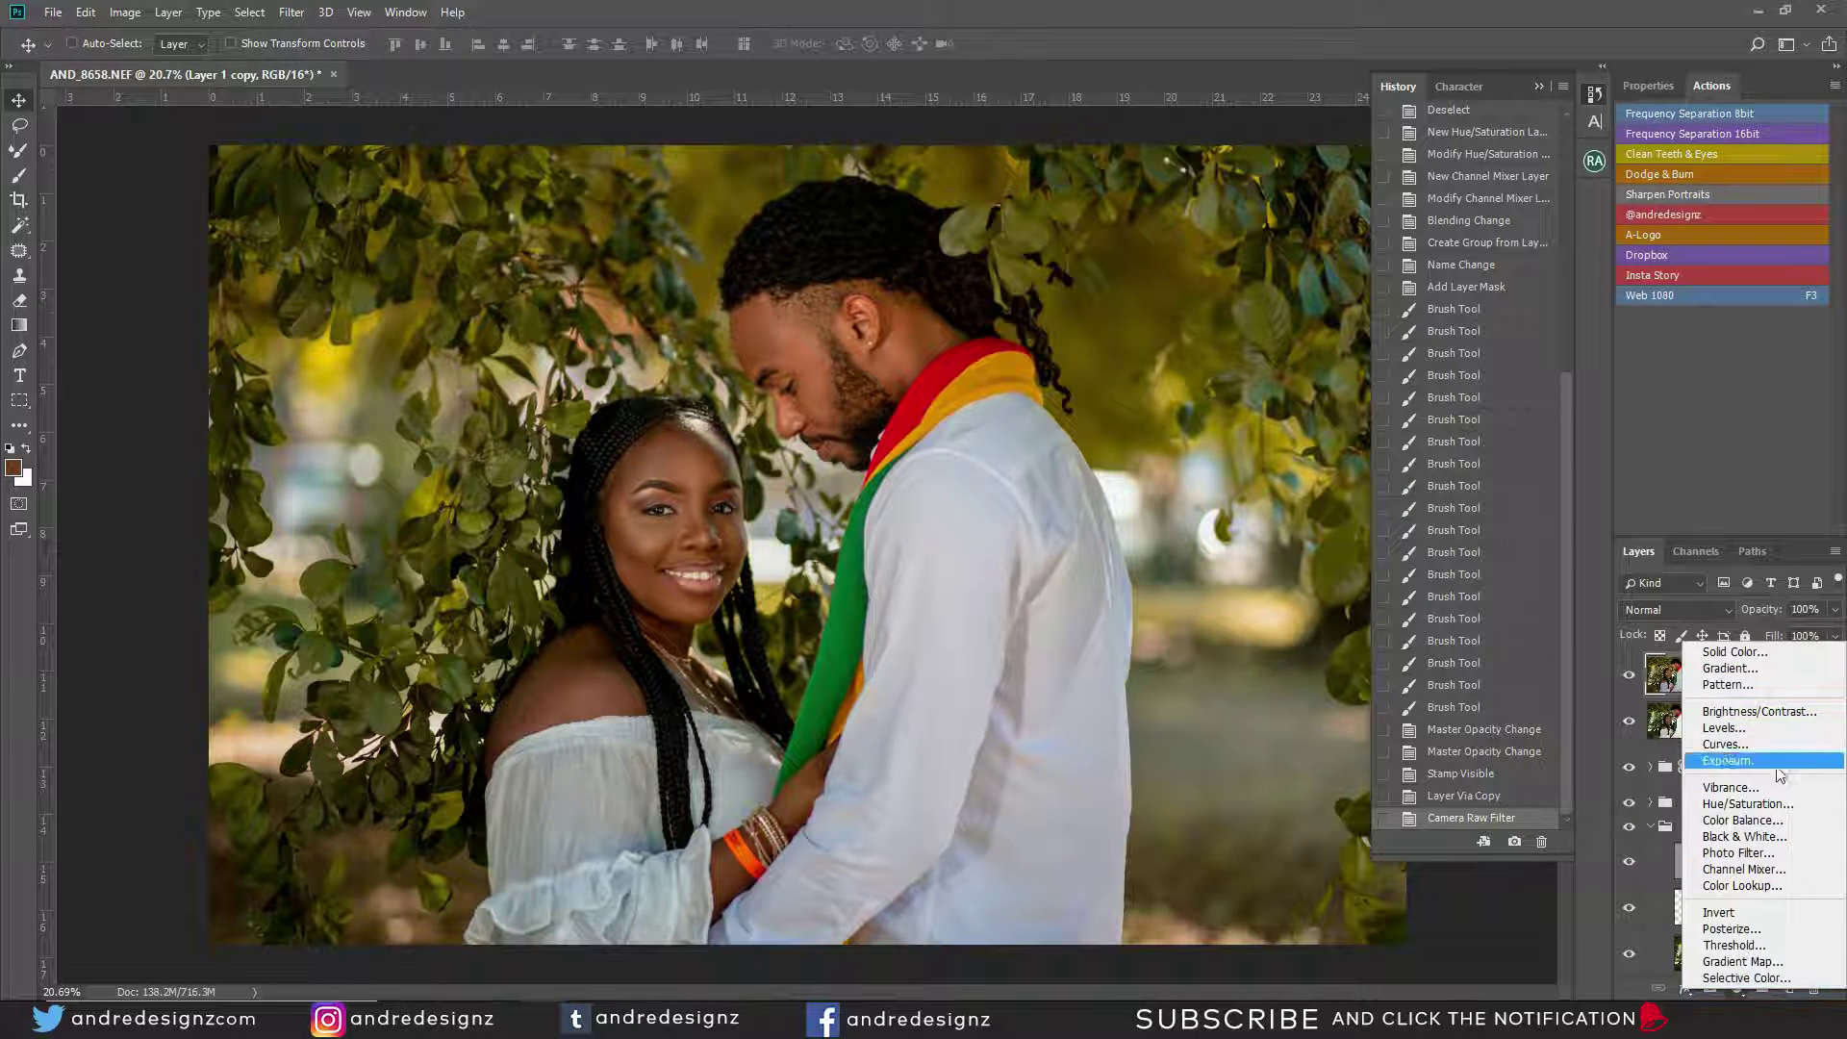
pyautogui.click(1759, 823)
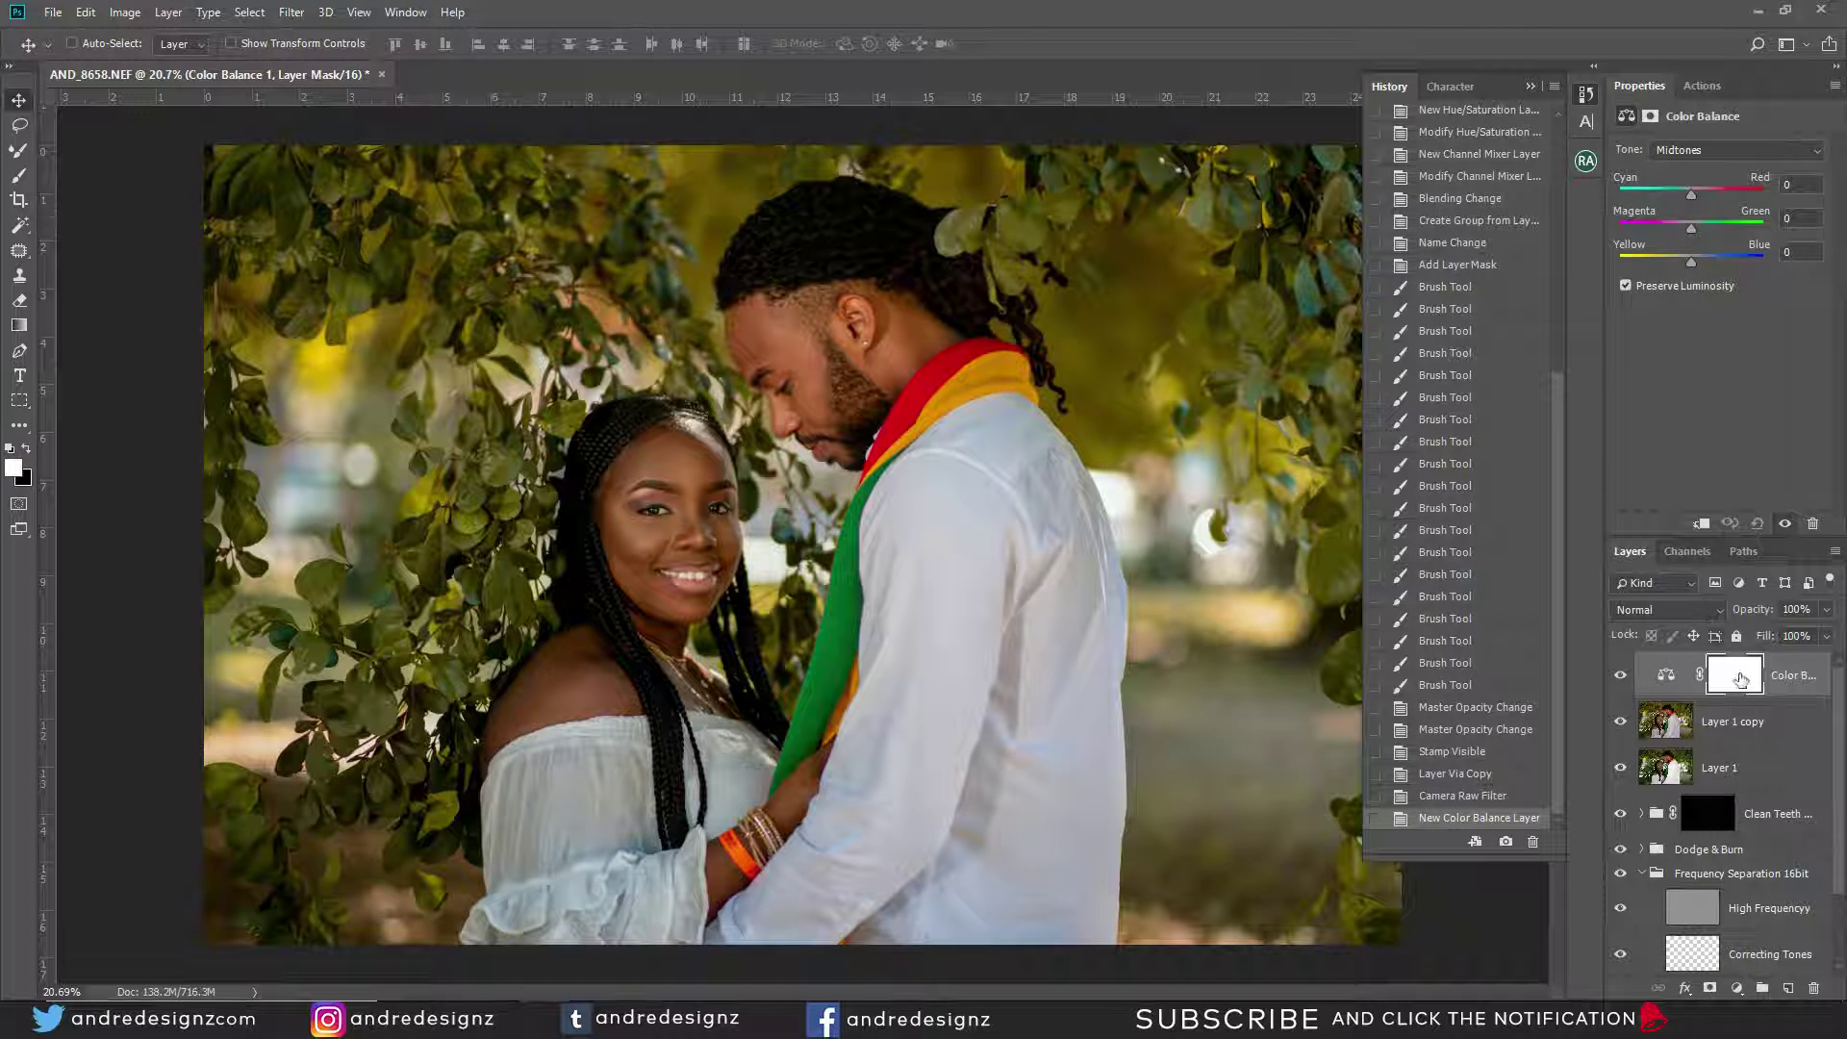
pyautogui.click(1685, 159)
pyautogui.click(1683, 169)
pyautogui.write('5')
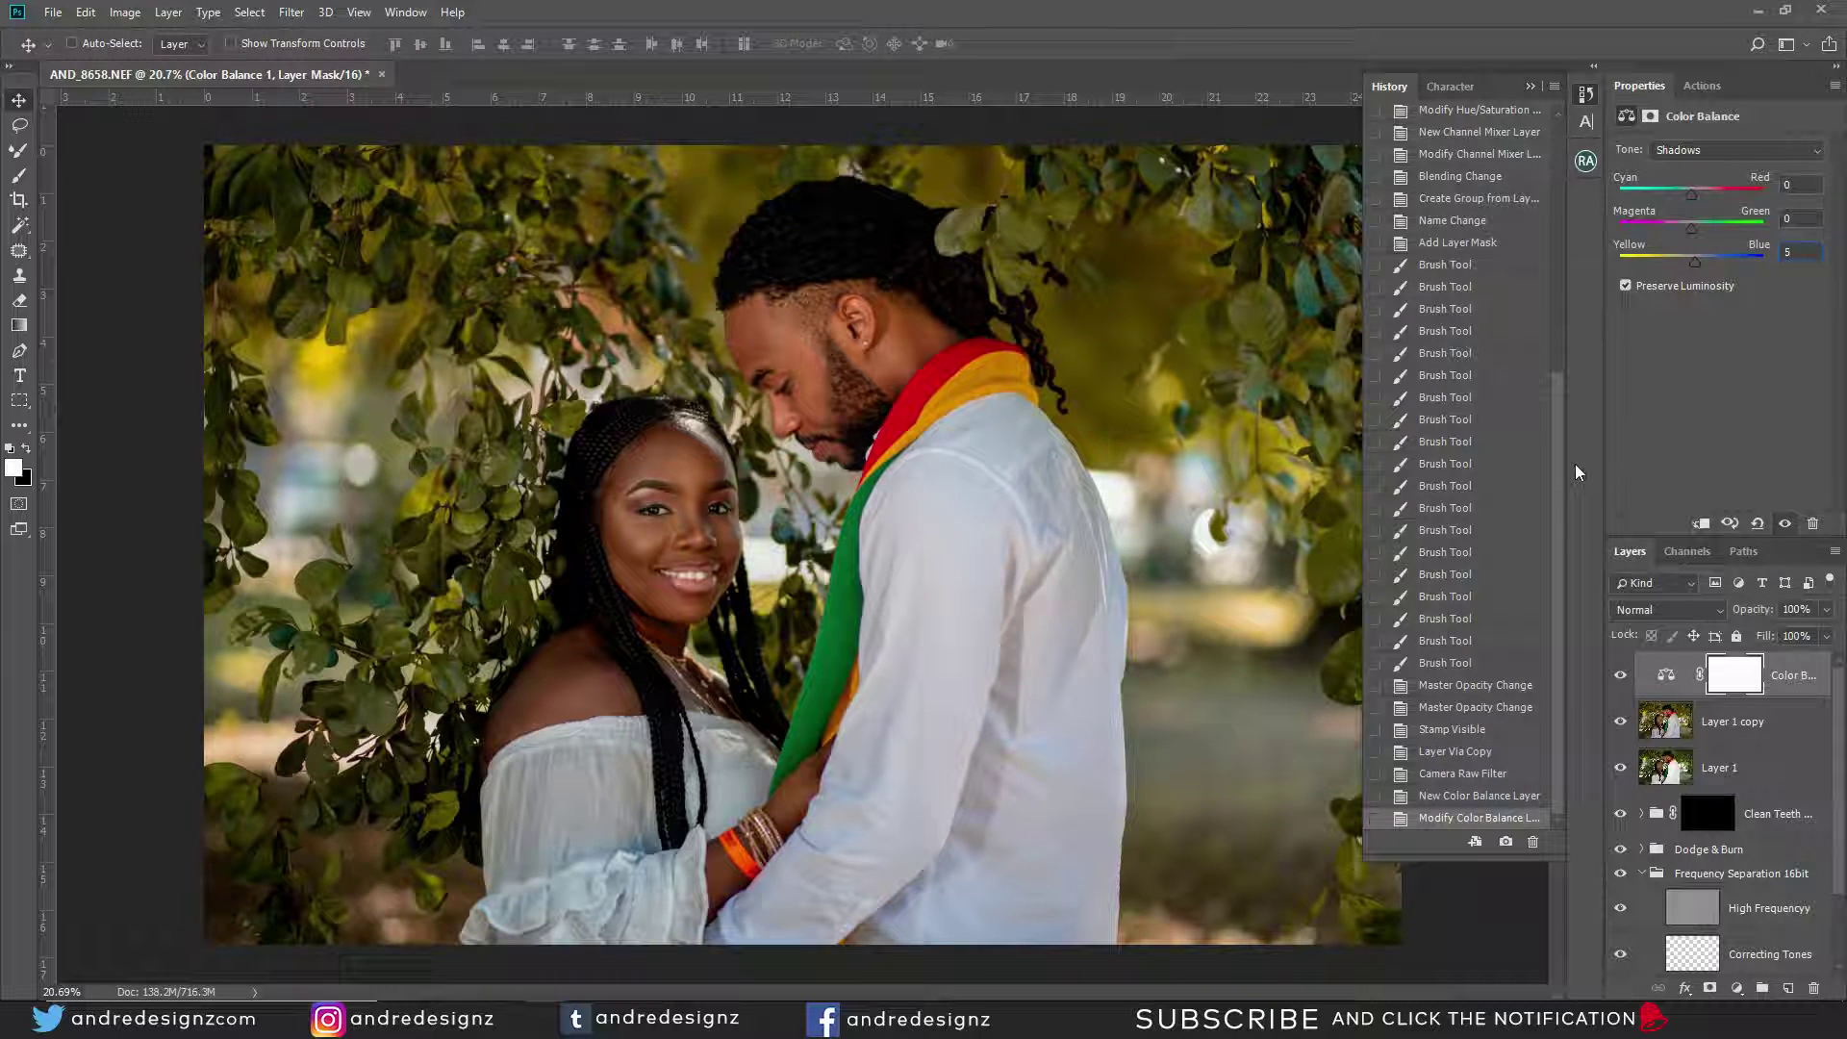
pyautogui.click(1792, 688)
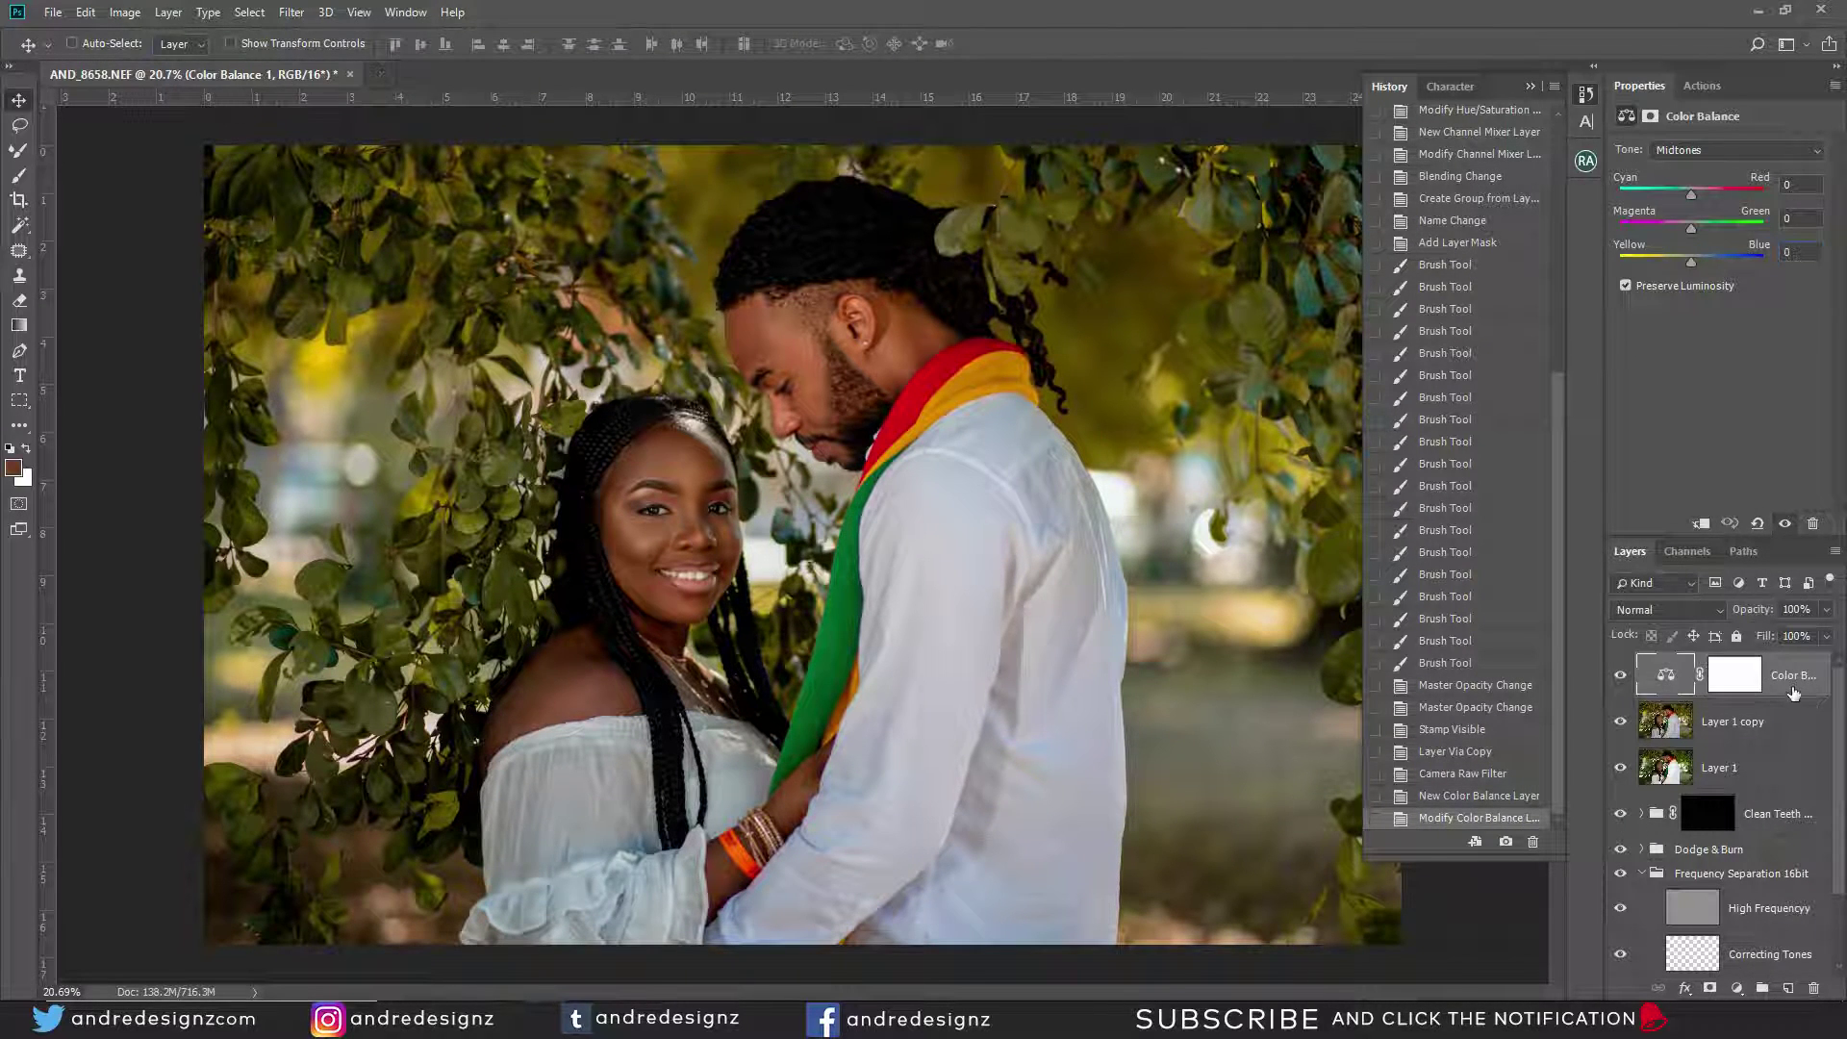
# Add a Color Lookup adjustment layer on top with the DropBlues.3DL 3DLUT file and lower its opacity to 32%.
pyautogui.scroll(-1, 1786, 890)
pyautogui.scroll(2, 1787, 894)
pyautogui.click(1737, 990)
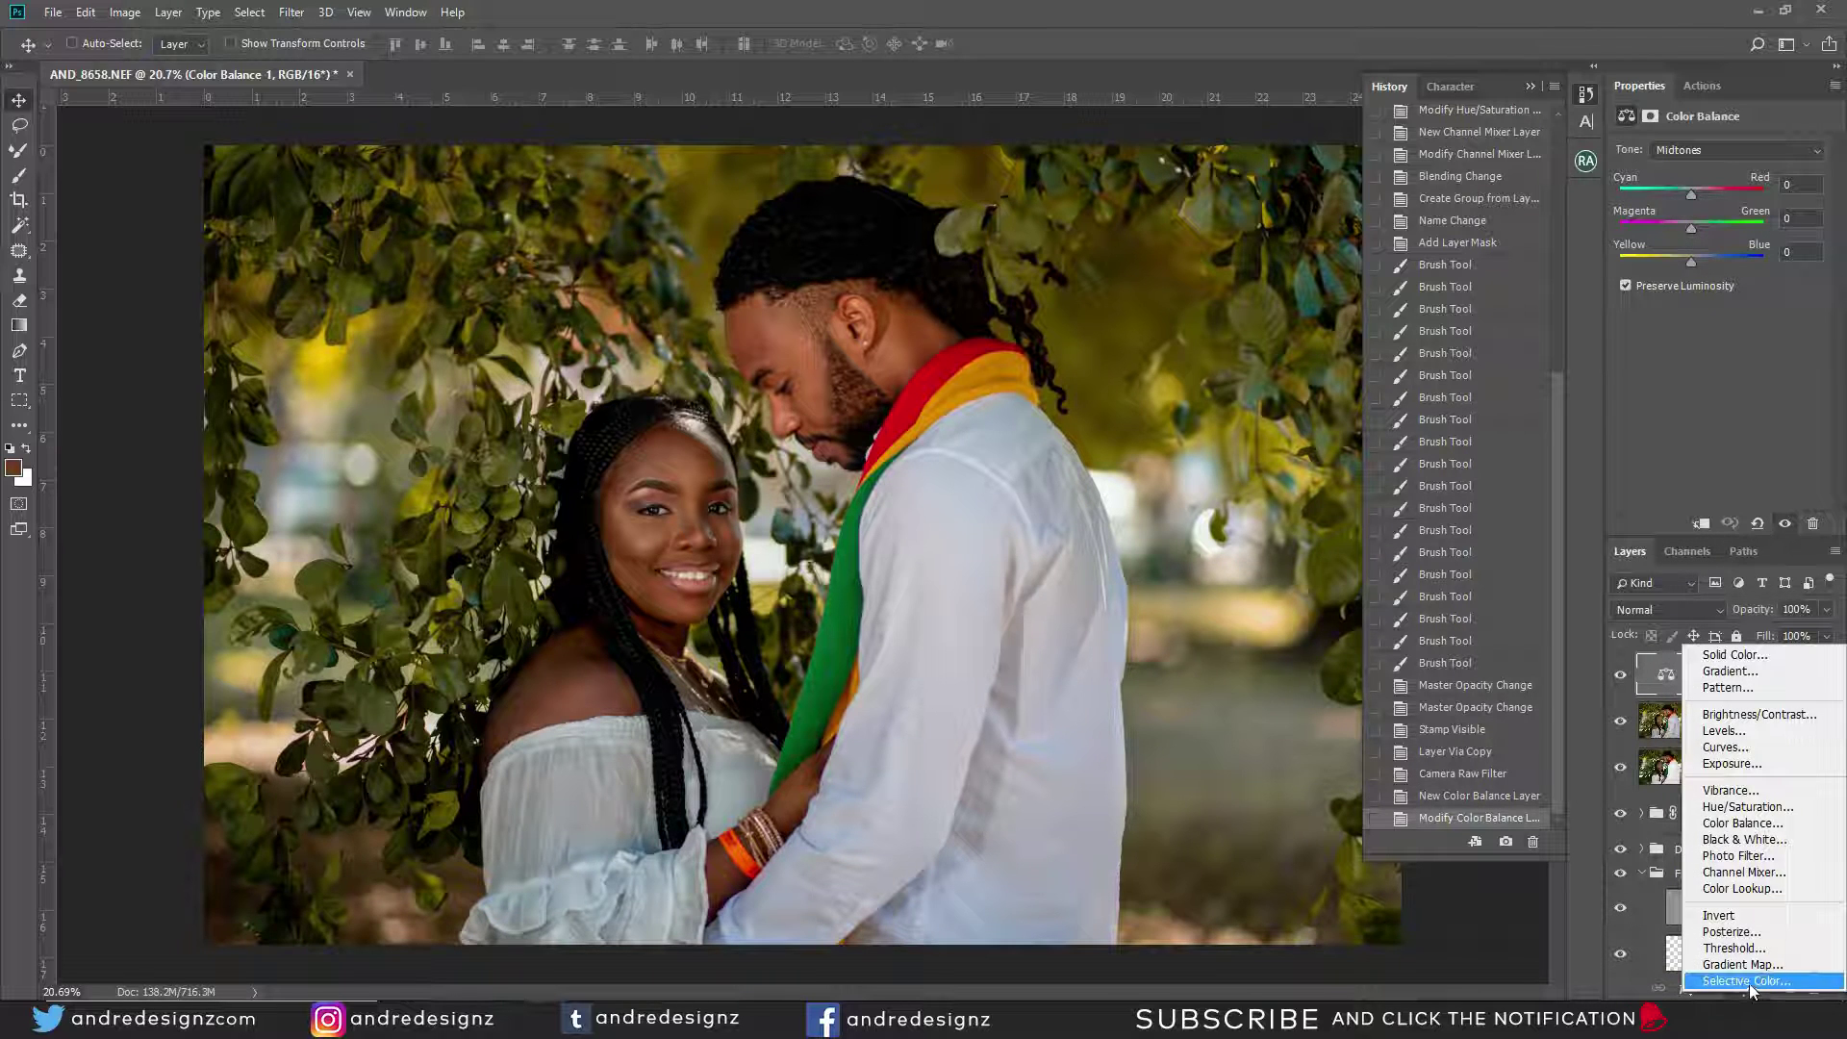
pyautogui.click(1736, 888)
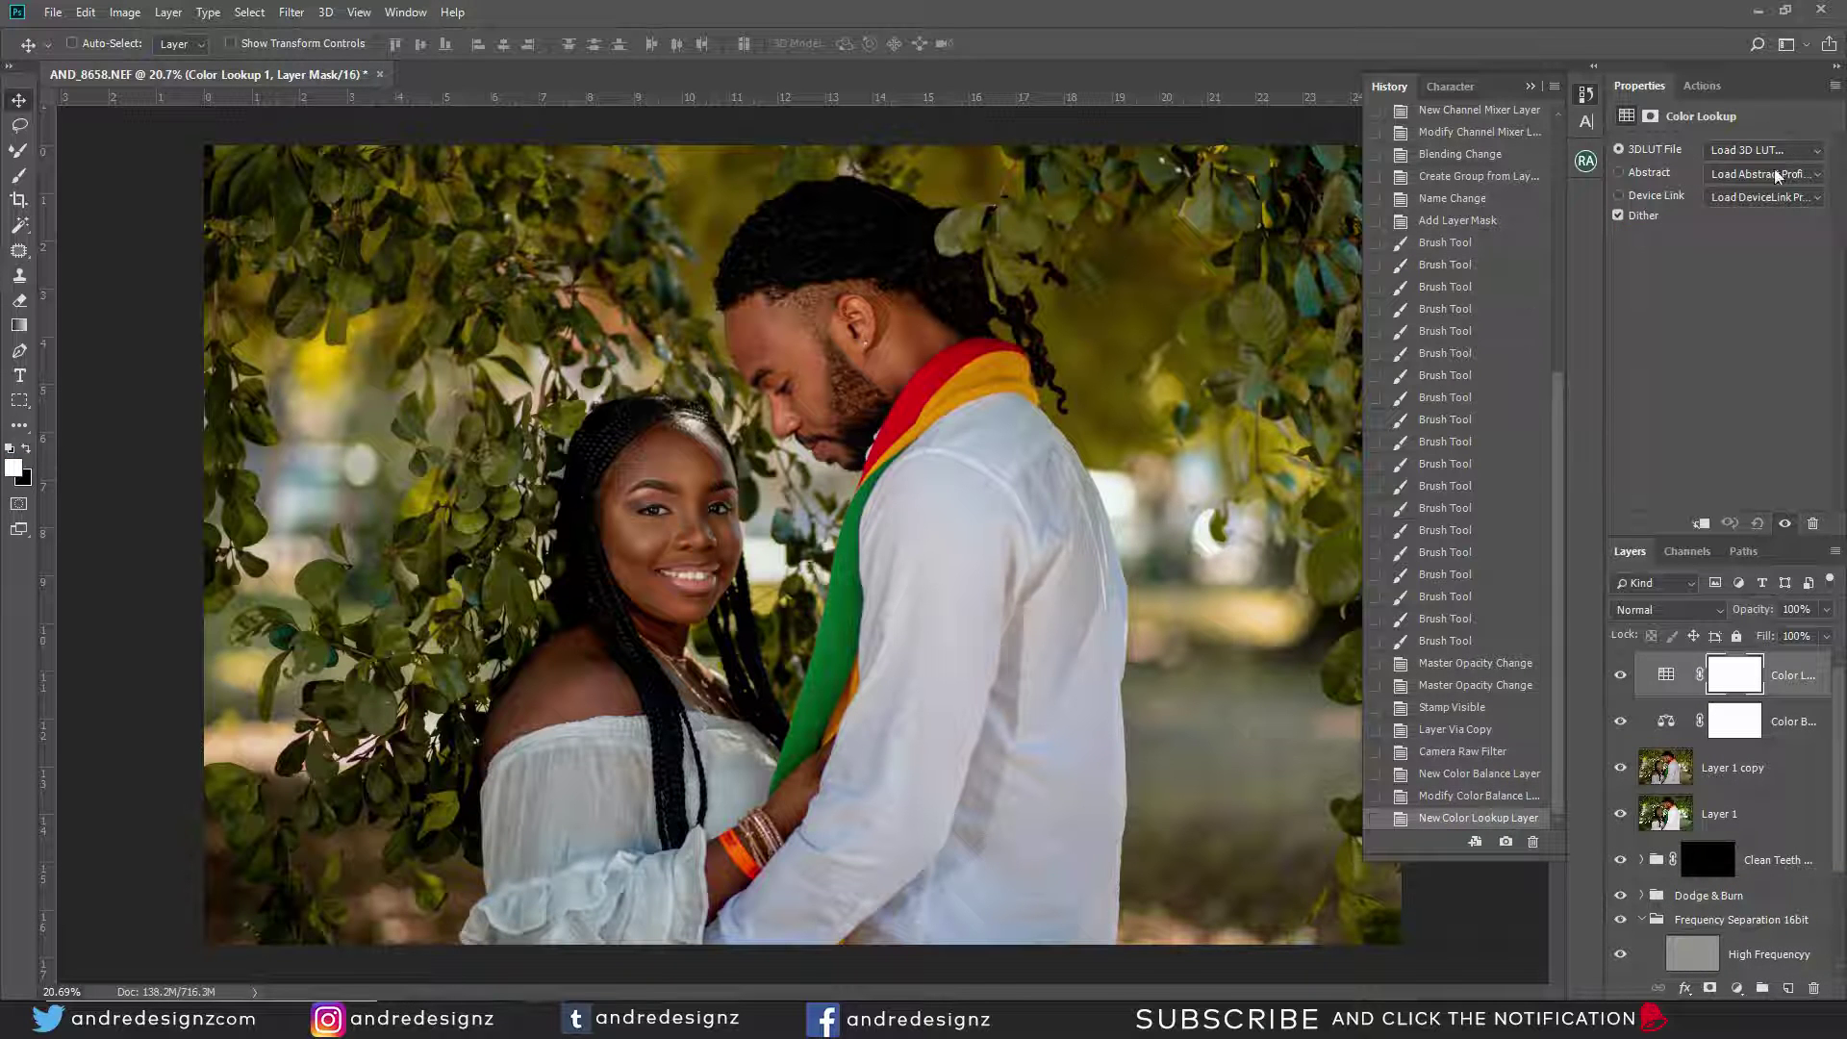
pyautogui.click(1761, 154)
pyautogui.click(1760, 152)
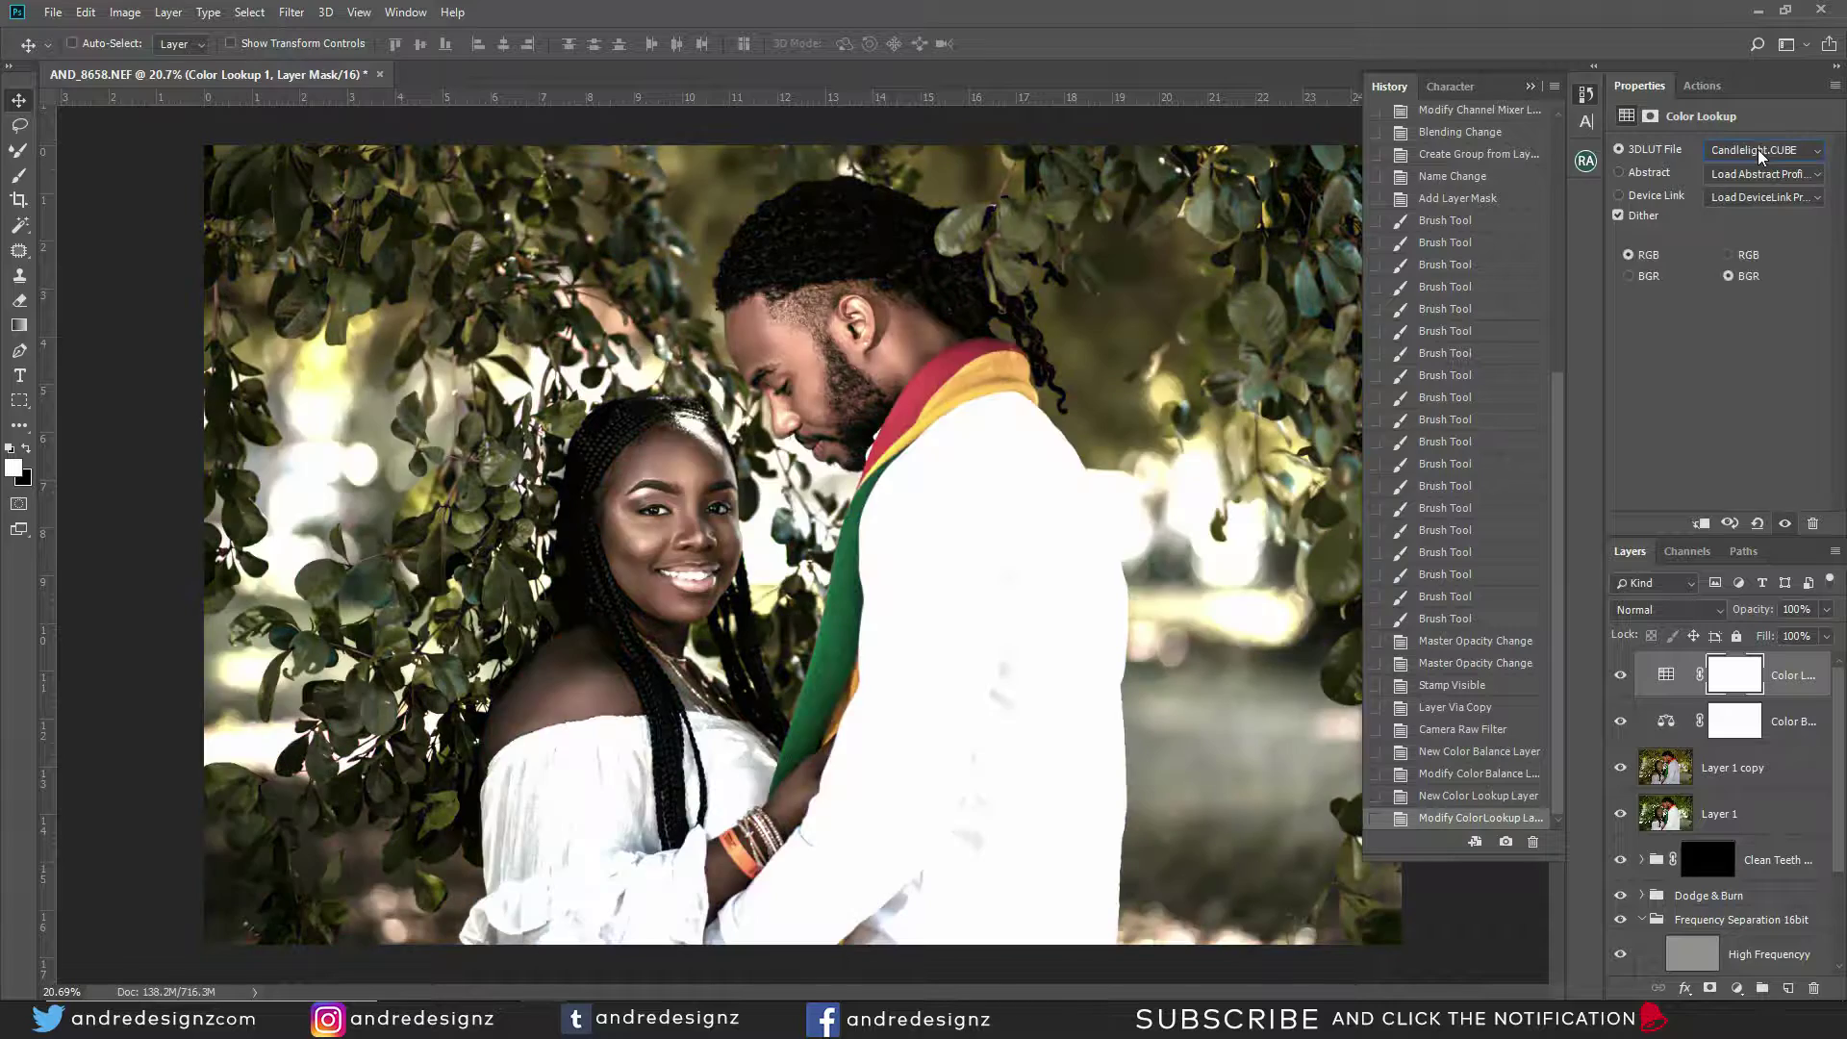
pyautogui.press('Down')
pyautogui.press('Down')
pyautogui.press('Down')
pyautogui.press('Down')
pyautogui.press('Down')
pyautogui.press('Down')
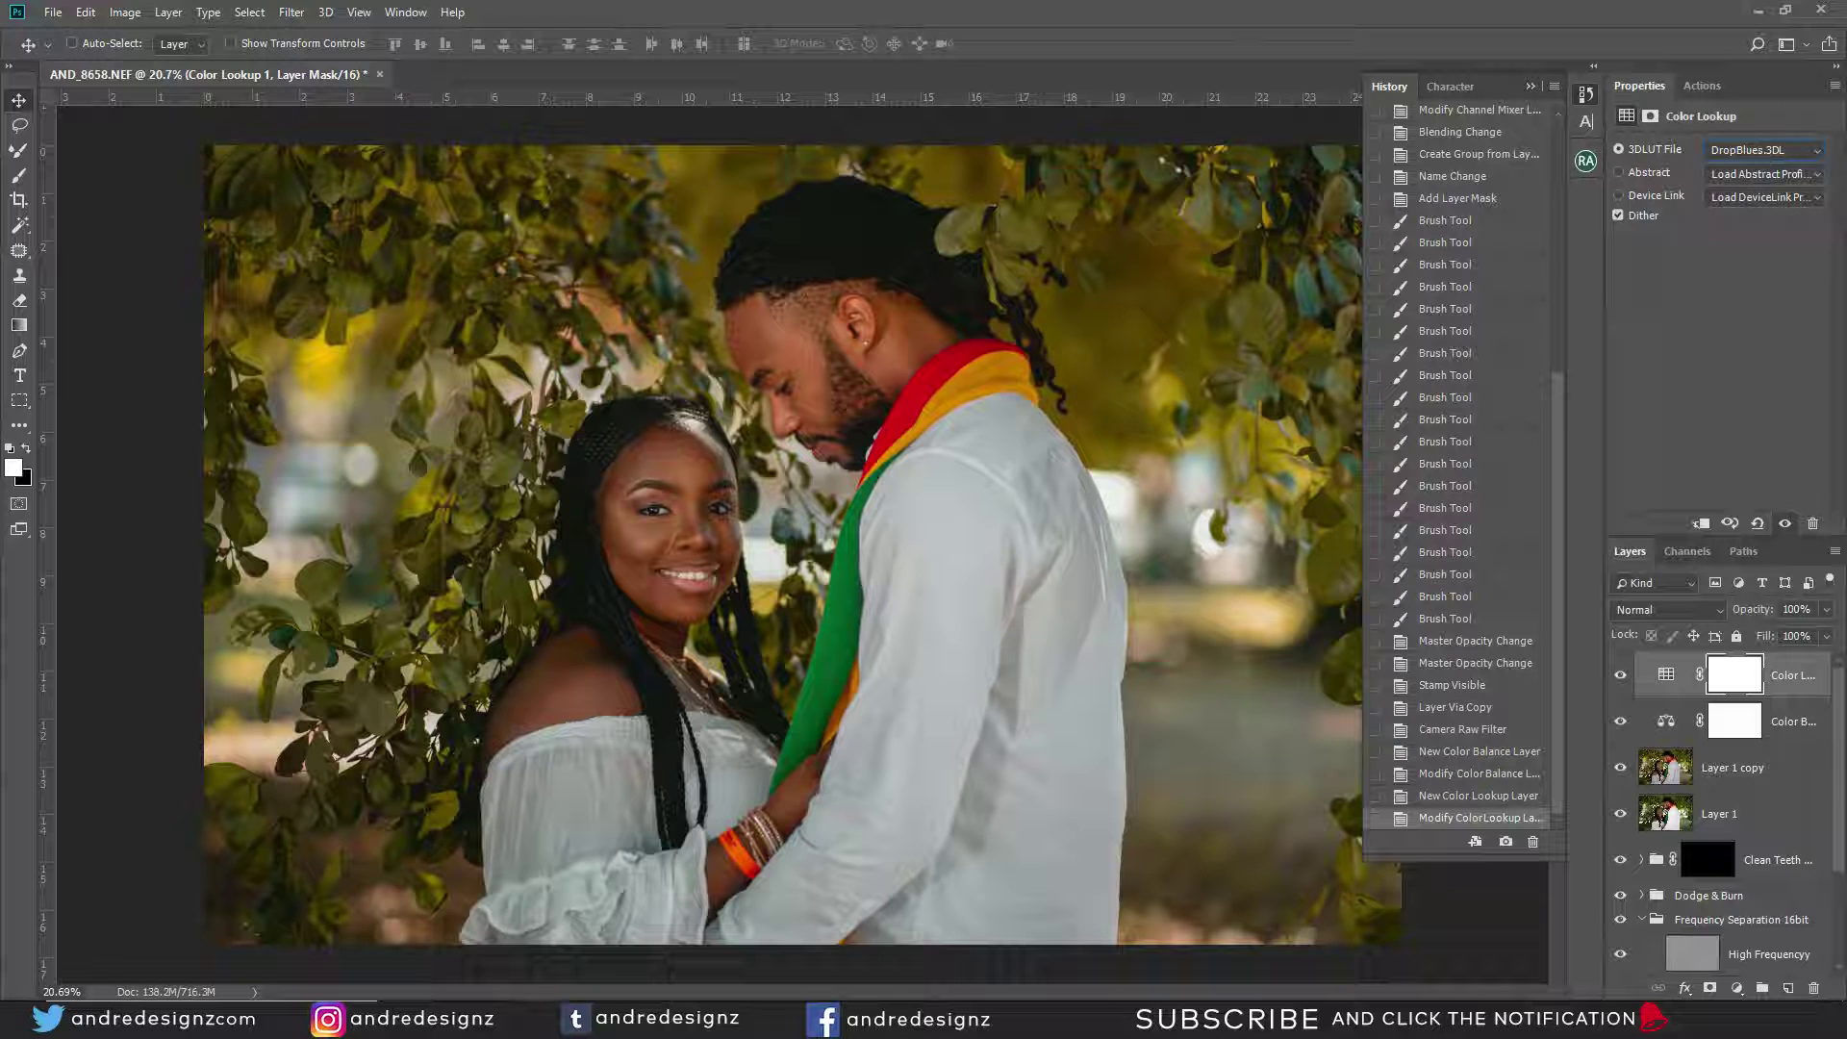
pyautogui.moveTo(1825, 609); pyautogui.dragTo(1765, 632)
# Toggle the Color Lookup layer's visibility to compare the whole portrait with and without the LUT.
pyautogui.click(1618, 677)
pyautogui.click(1616, 679)
pyautogui.click(1616, 679)
pyautogui.click(1616, 679)
pyautogui.click(1618, 677)
pyautogui.click(1618, 677)
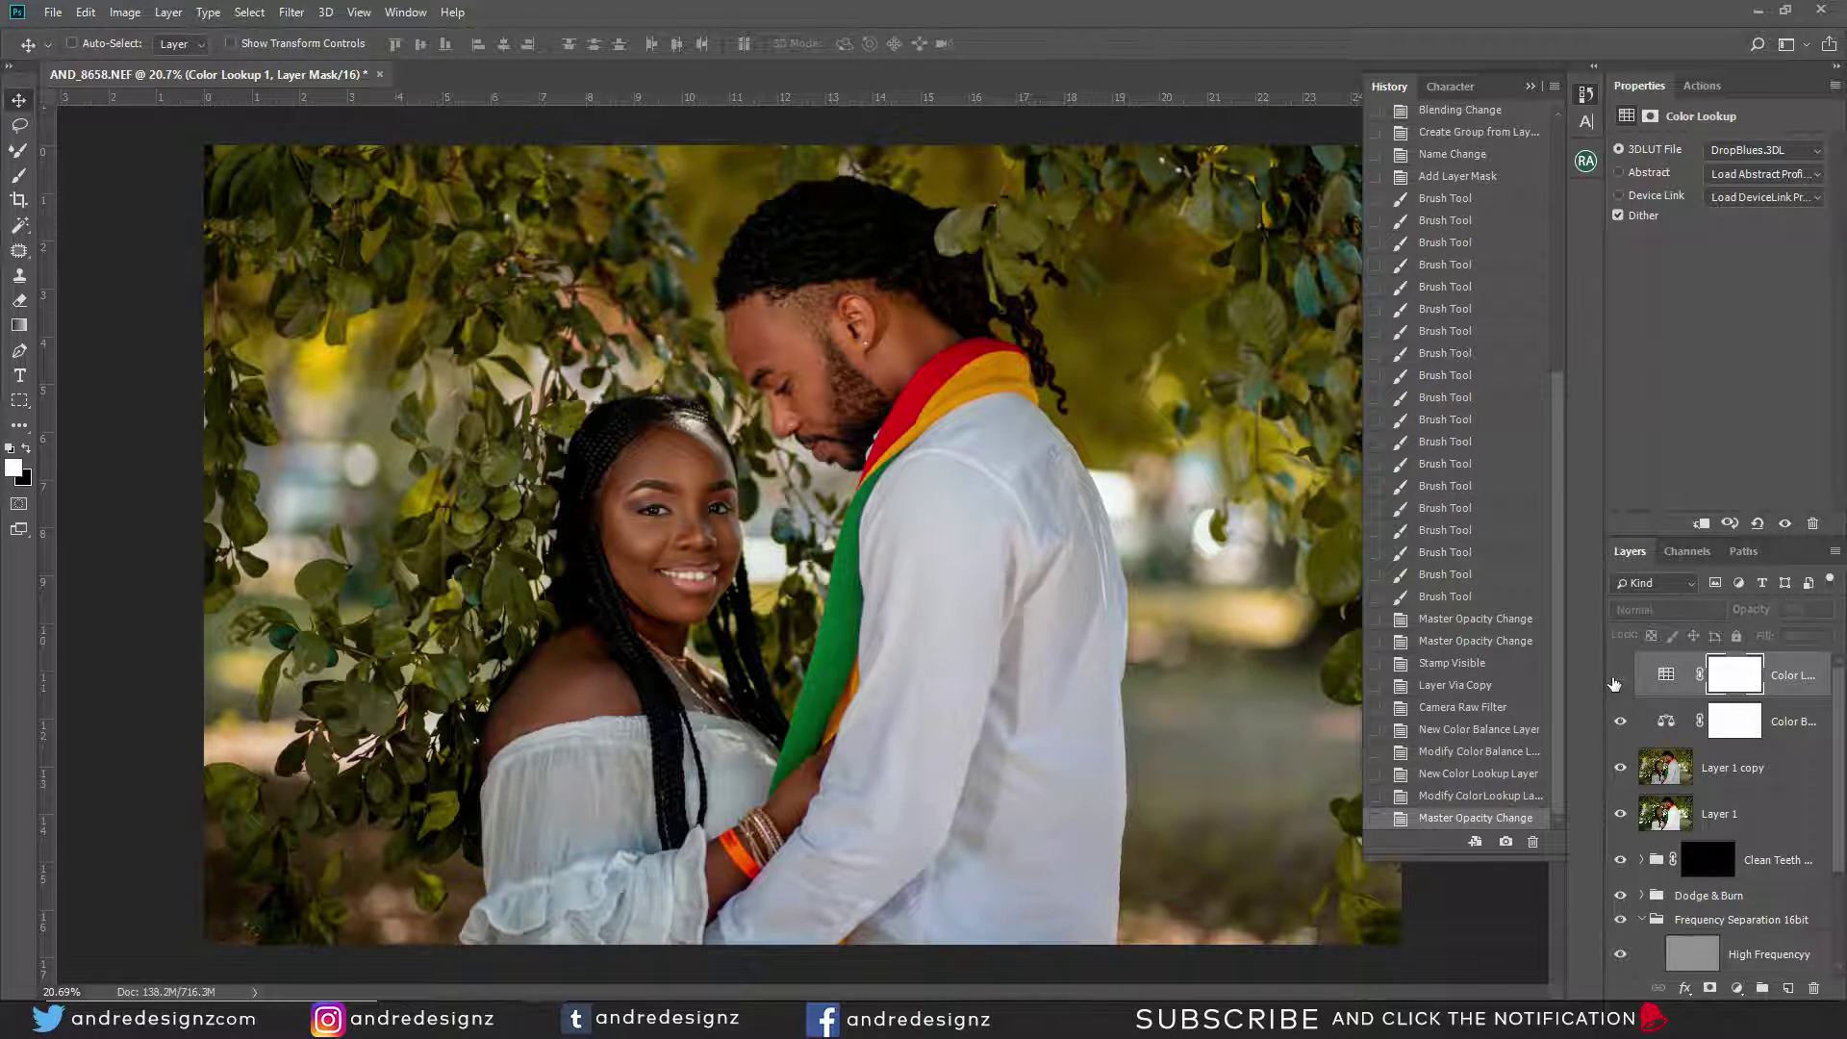
pyautogui.click(1618, 677)
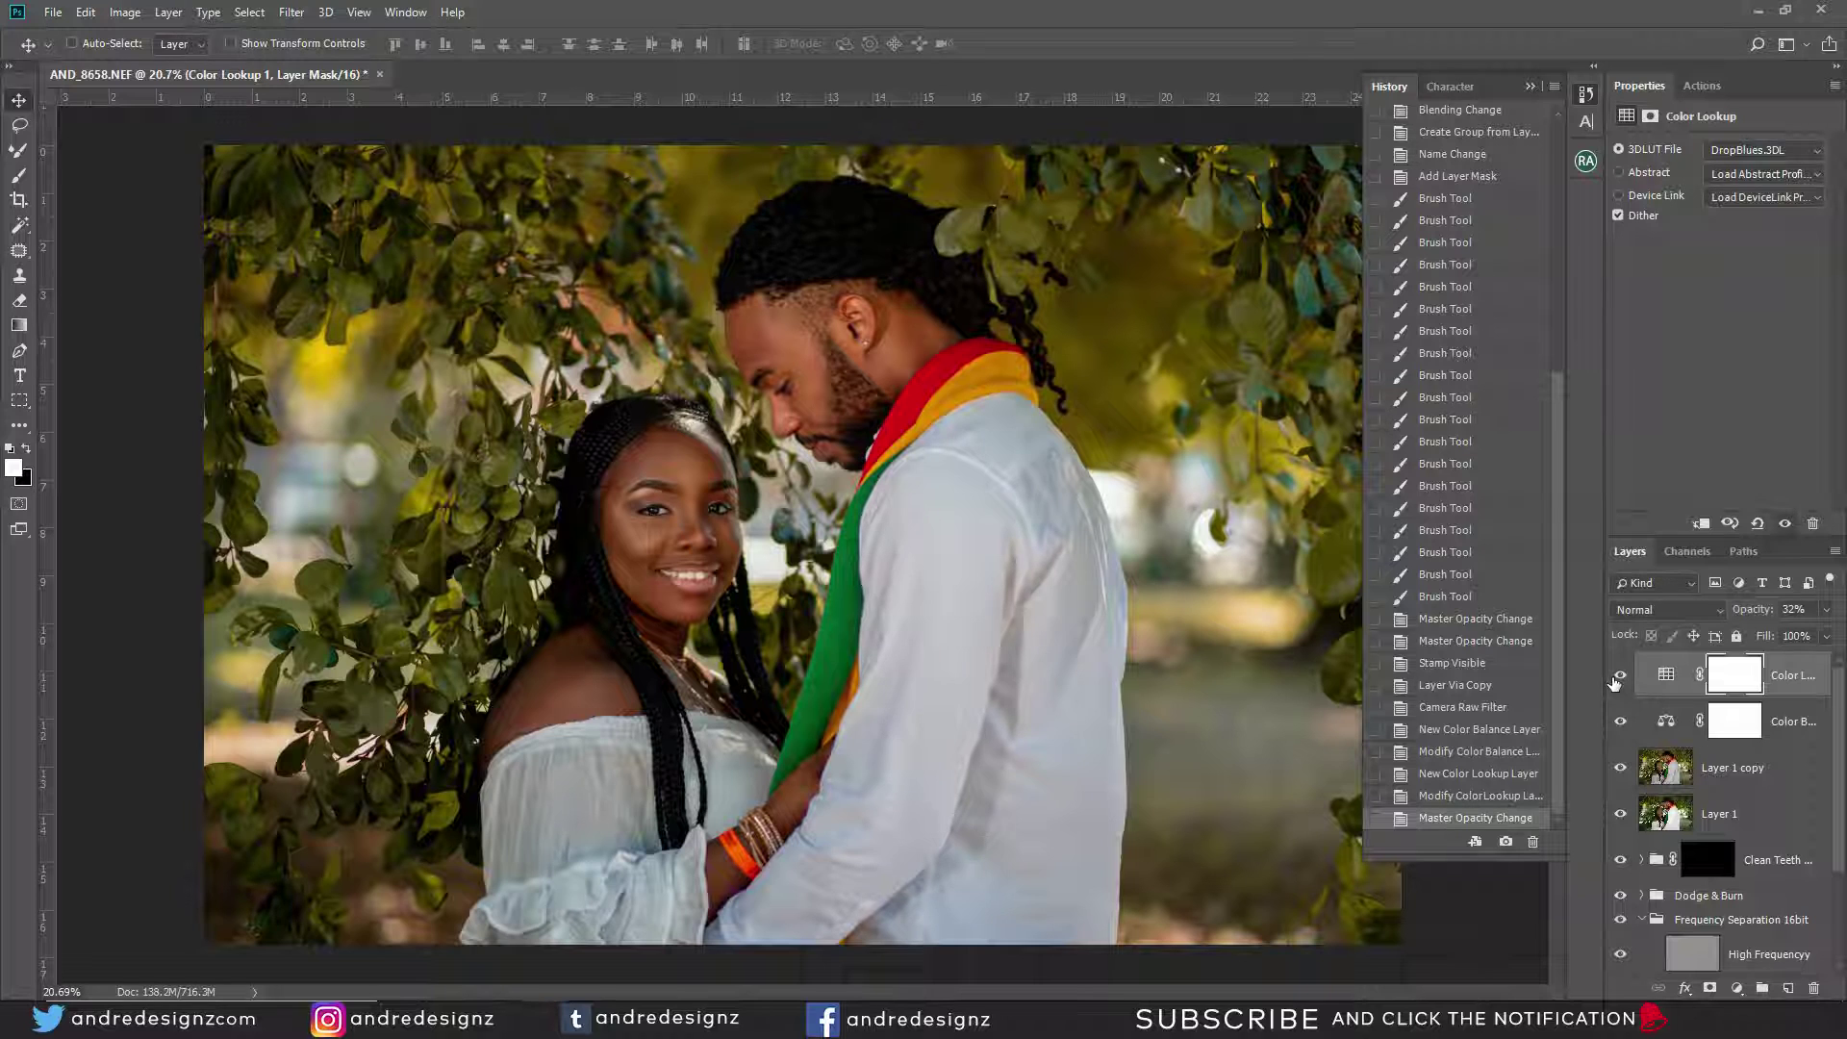
pyautogui.click(1618, 677)
pyautogui.click(1618, 678)
pyautogui.click(1618, 678)
pyautogui.click(1618, 677)
pyautogui.click(1618, 677)
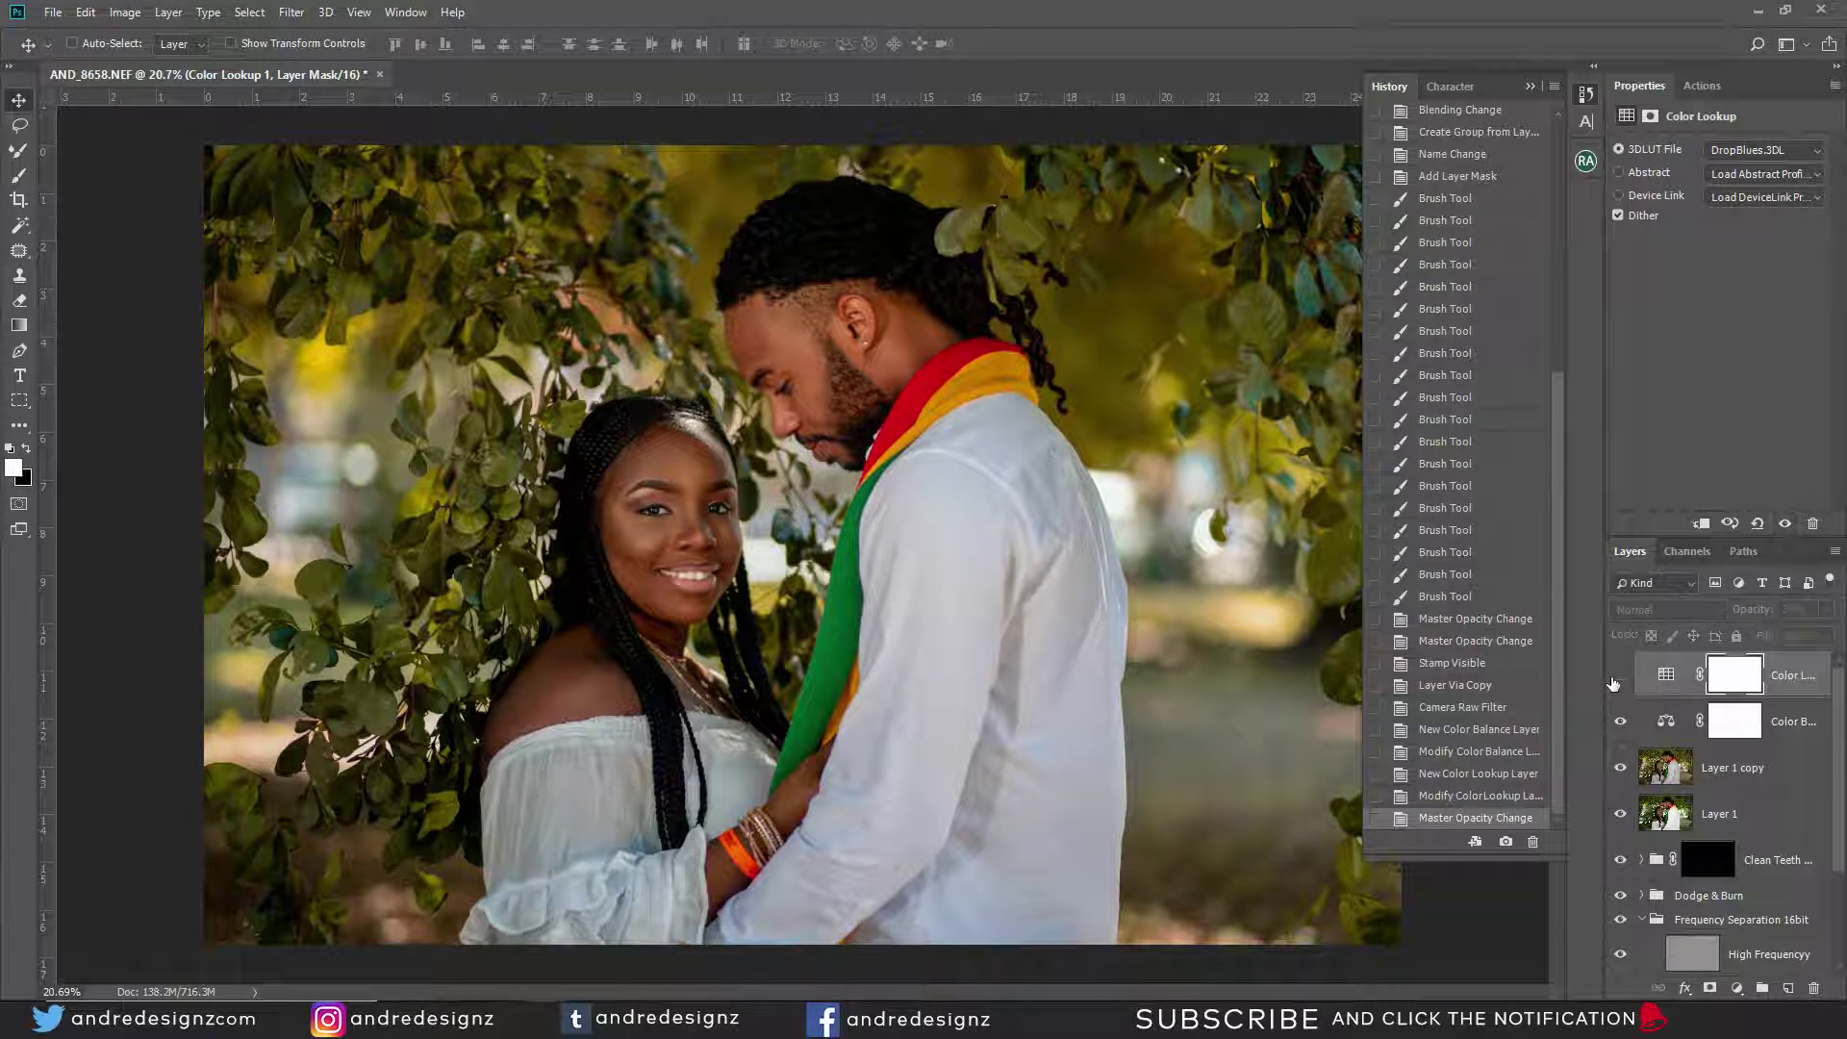
pyautogui.click(1618, 677)
# Examine the woman's face up close with the Color Lookup layer switched on and off.
pyautogui.scroll(6, 688, 532)
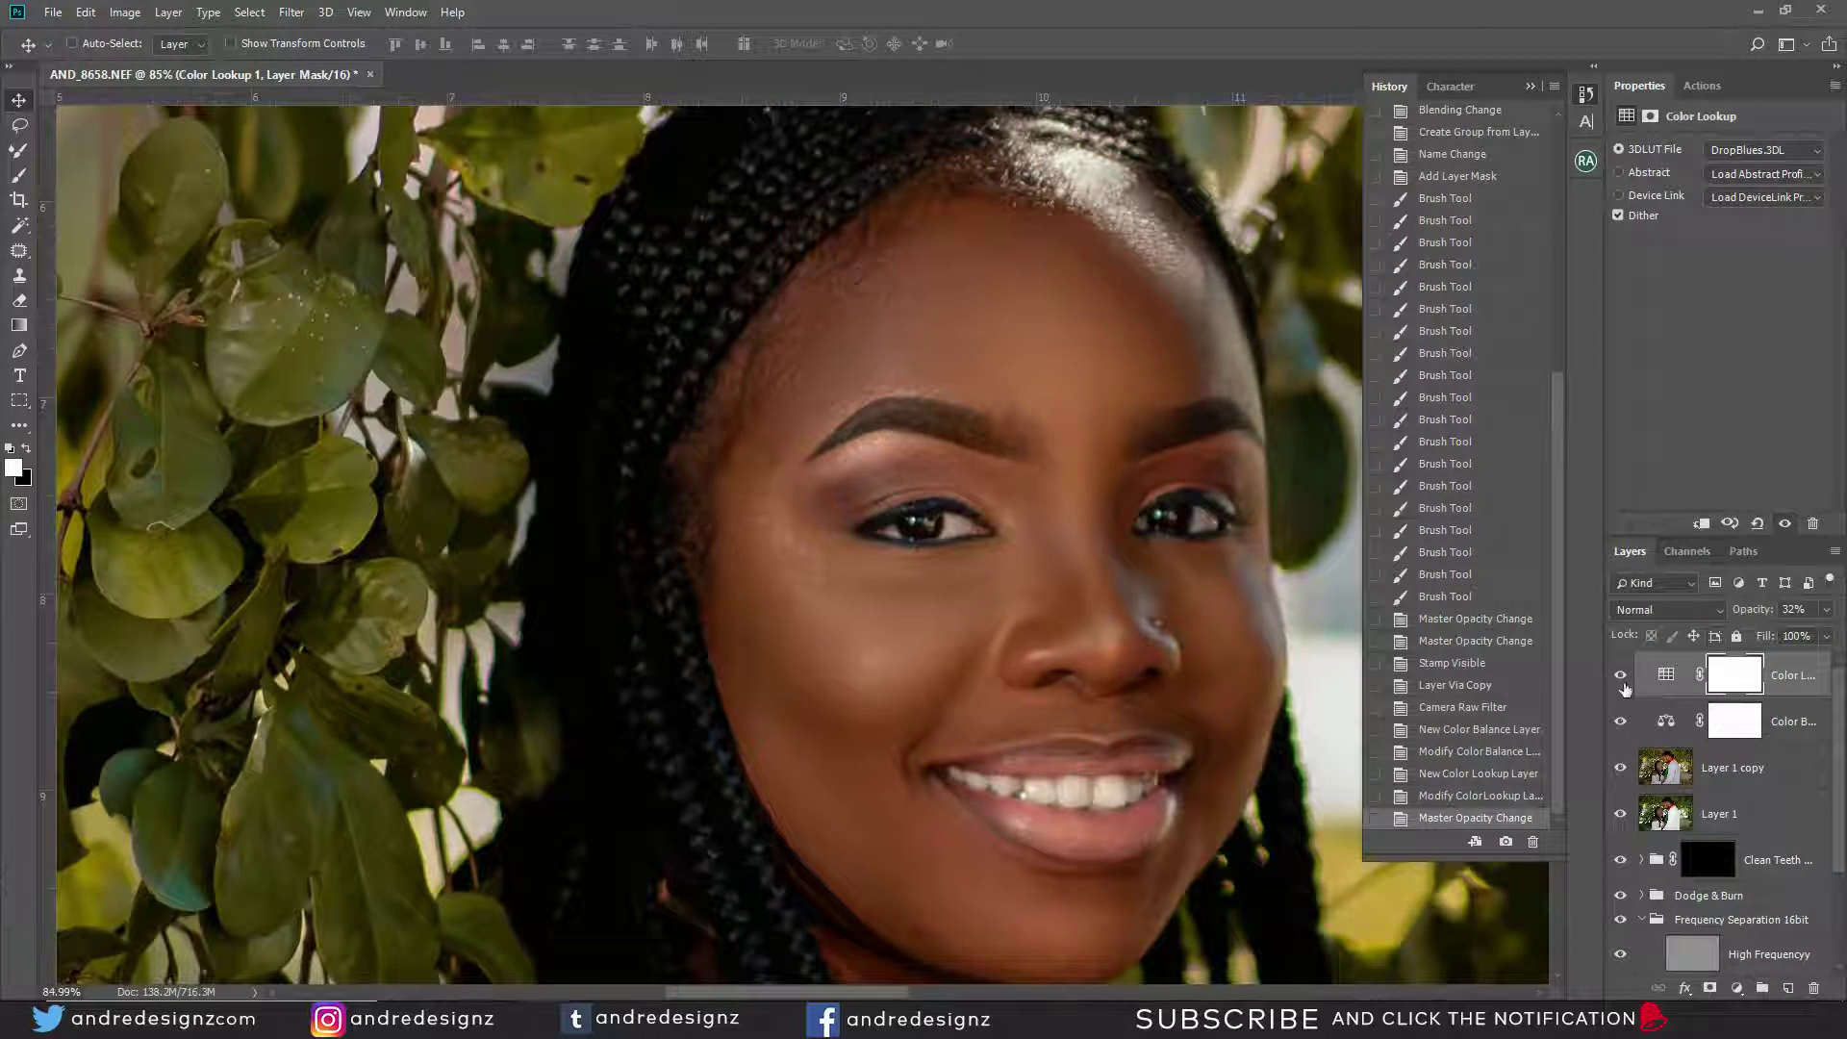
pyautogui.click(1620, 679)
pyautogui.click(1621, 681)
pyautogui.click(1623, 676)
pyautogui.click(1623, 677)
pyautogui.click(1620, 676)
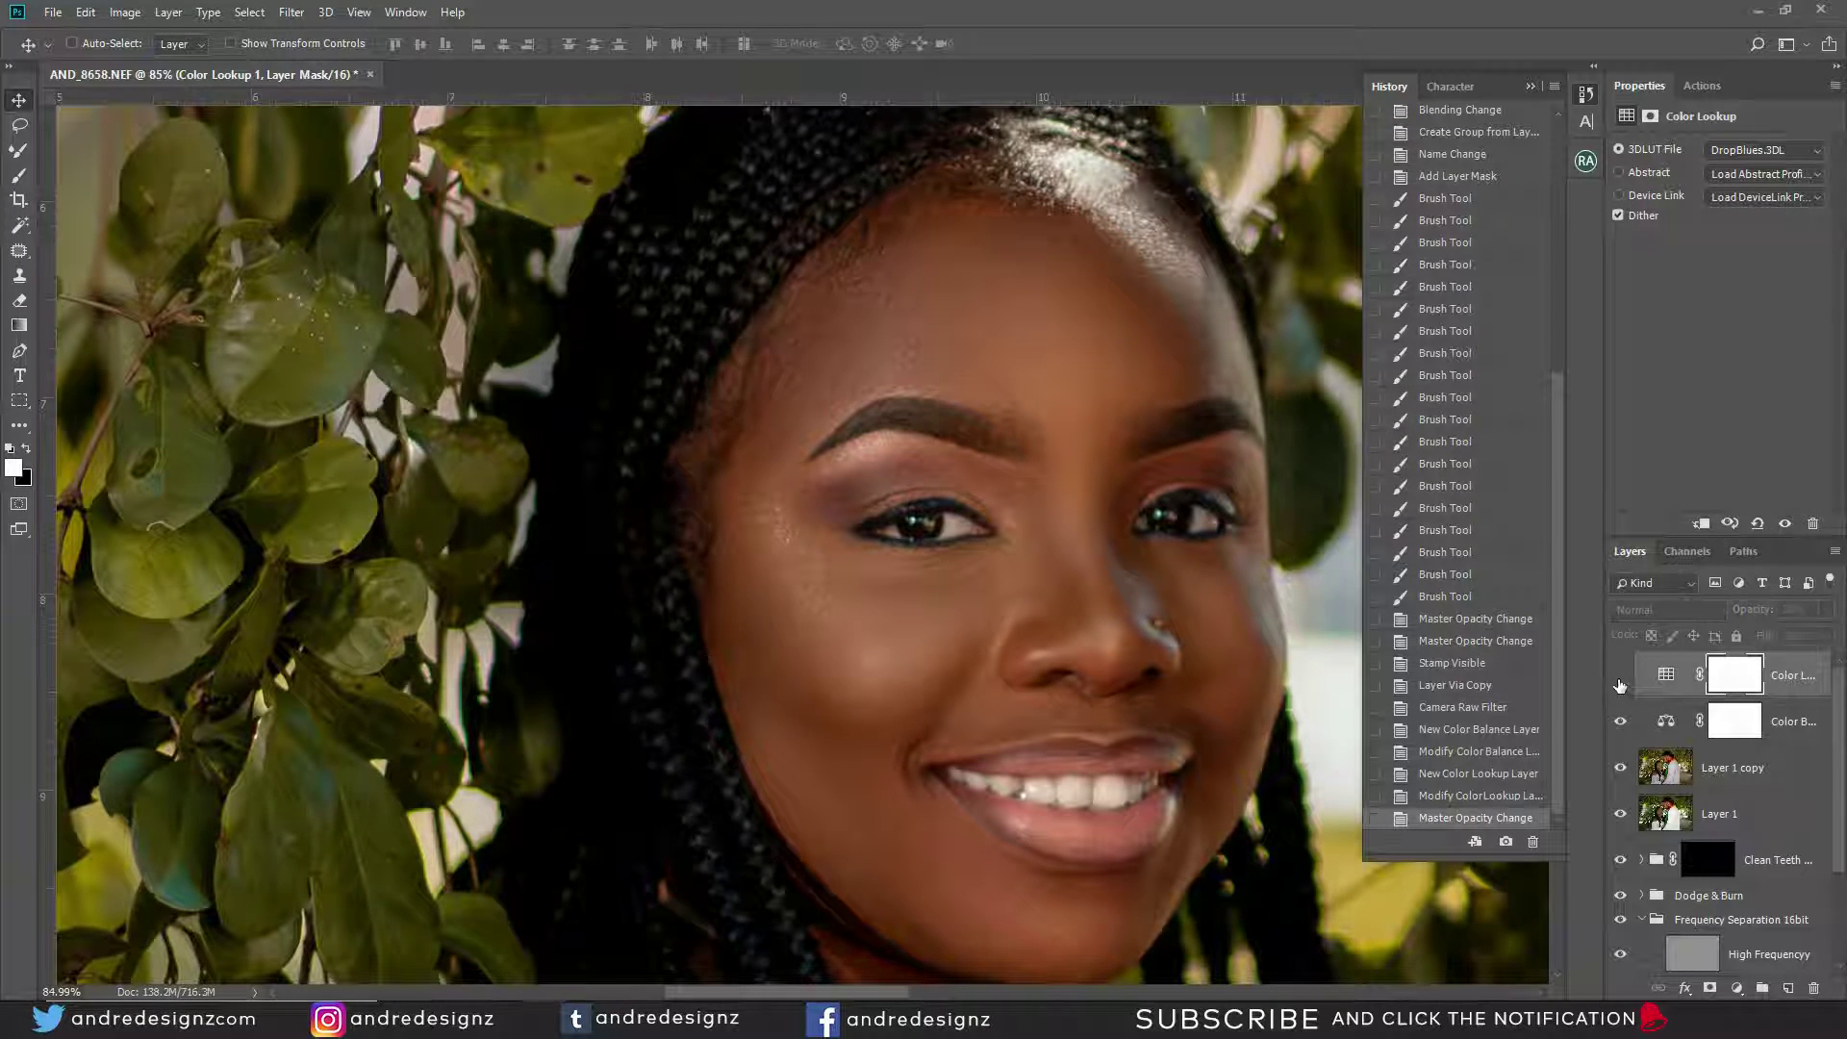
pyautogui.click(1620, 676)
pyautogui.click(1620, 678)
pyautogui.click(1620, 678)
pyautogui.click(1619, 678)
pyautogui.click(1620, 679)
pyautogui.click(1620, 679)
pyautogui.click(1620, 679)
pyautogui.click(1620, 679)
# Recheck the Color Lookup effect on the full image and leave the layer visible.
pyautogui.scroll(-8, 836, 577)
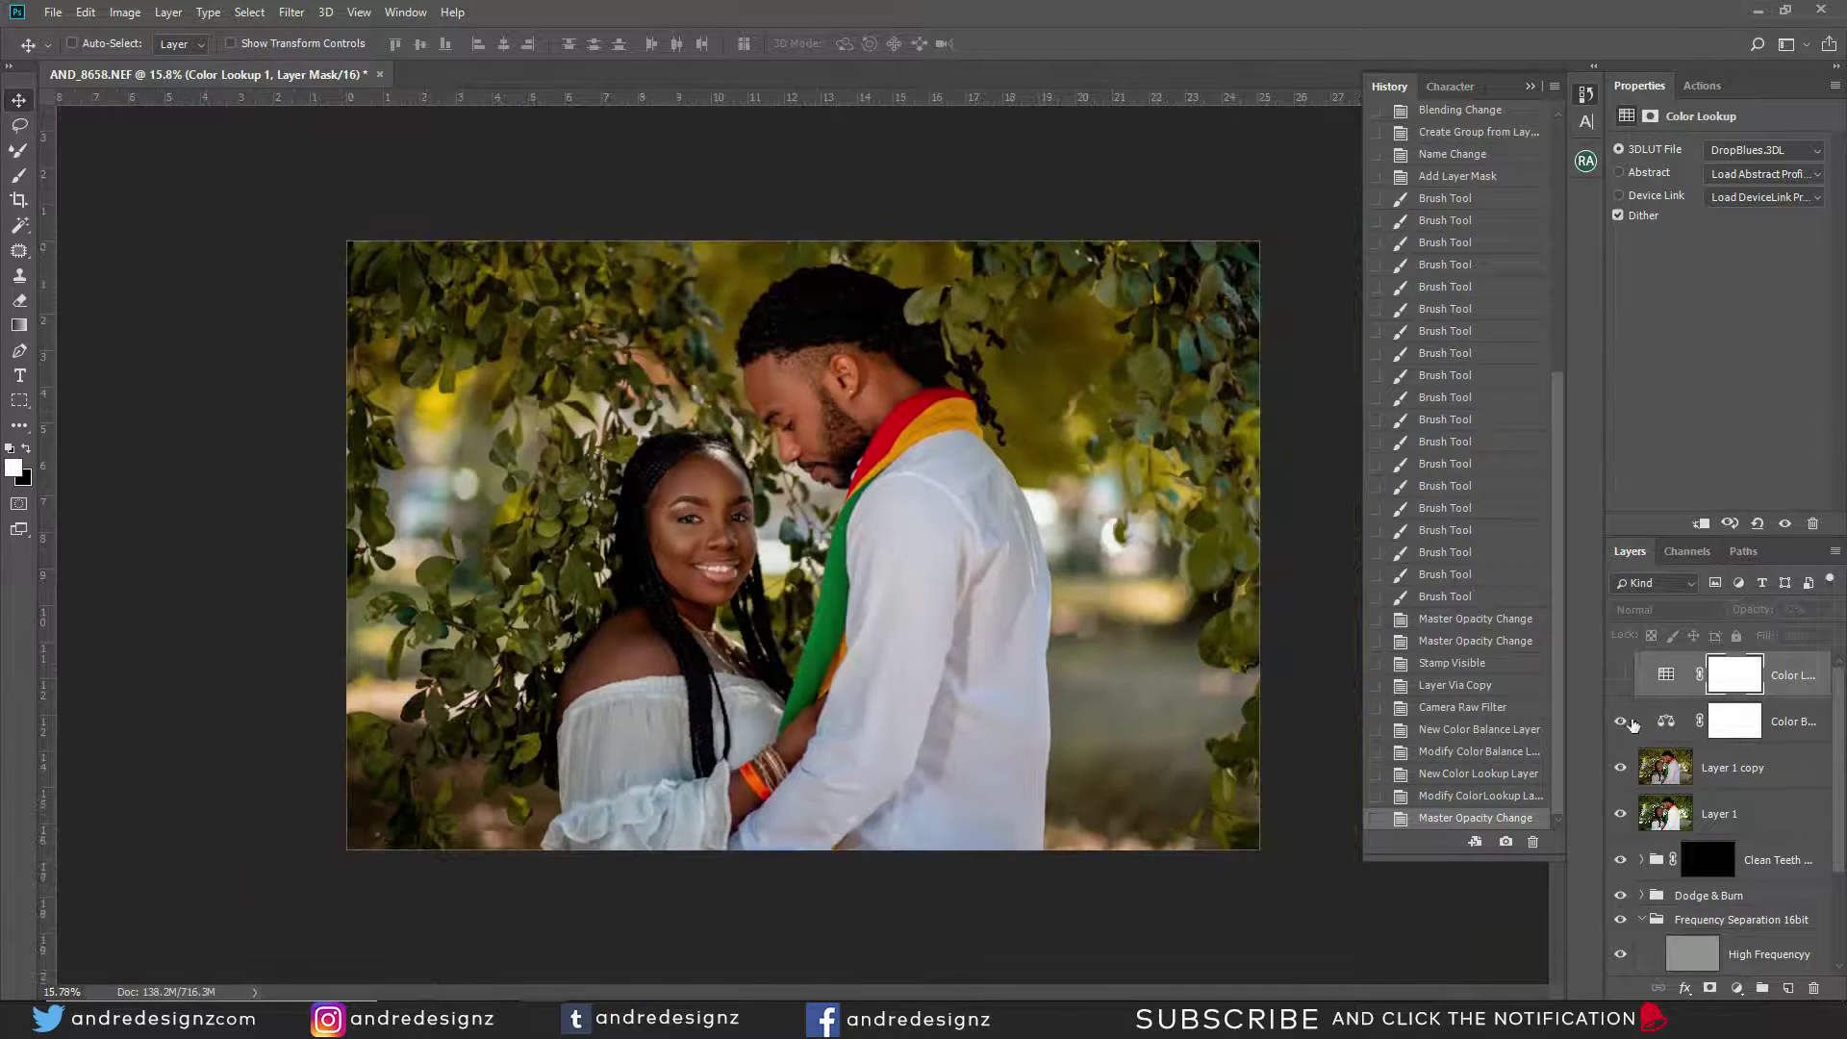
pyautogui.click(1620, 678)
pyautogui.click(1620, 678)
pyautogui.click(1619, 678)
pyautogui.click(1619, 678)
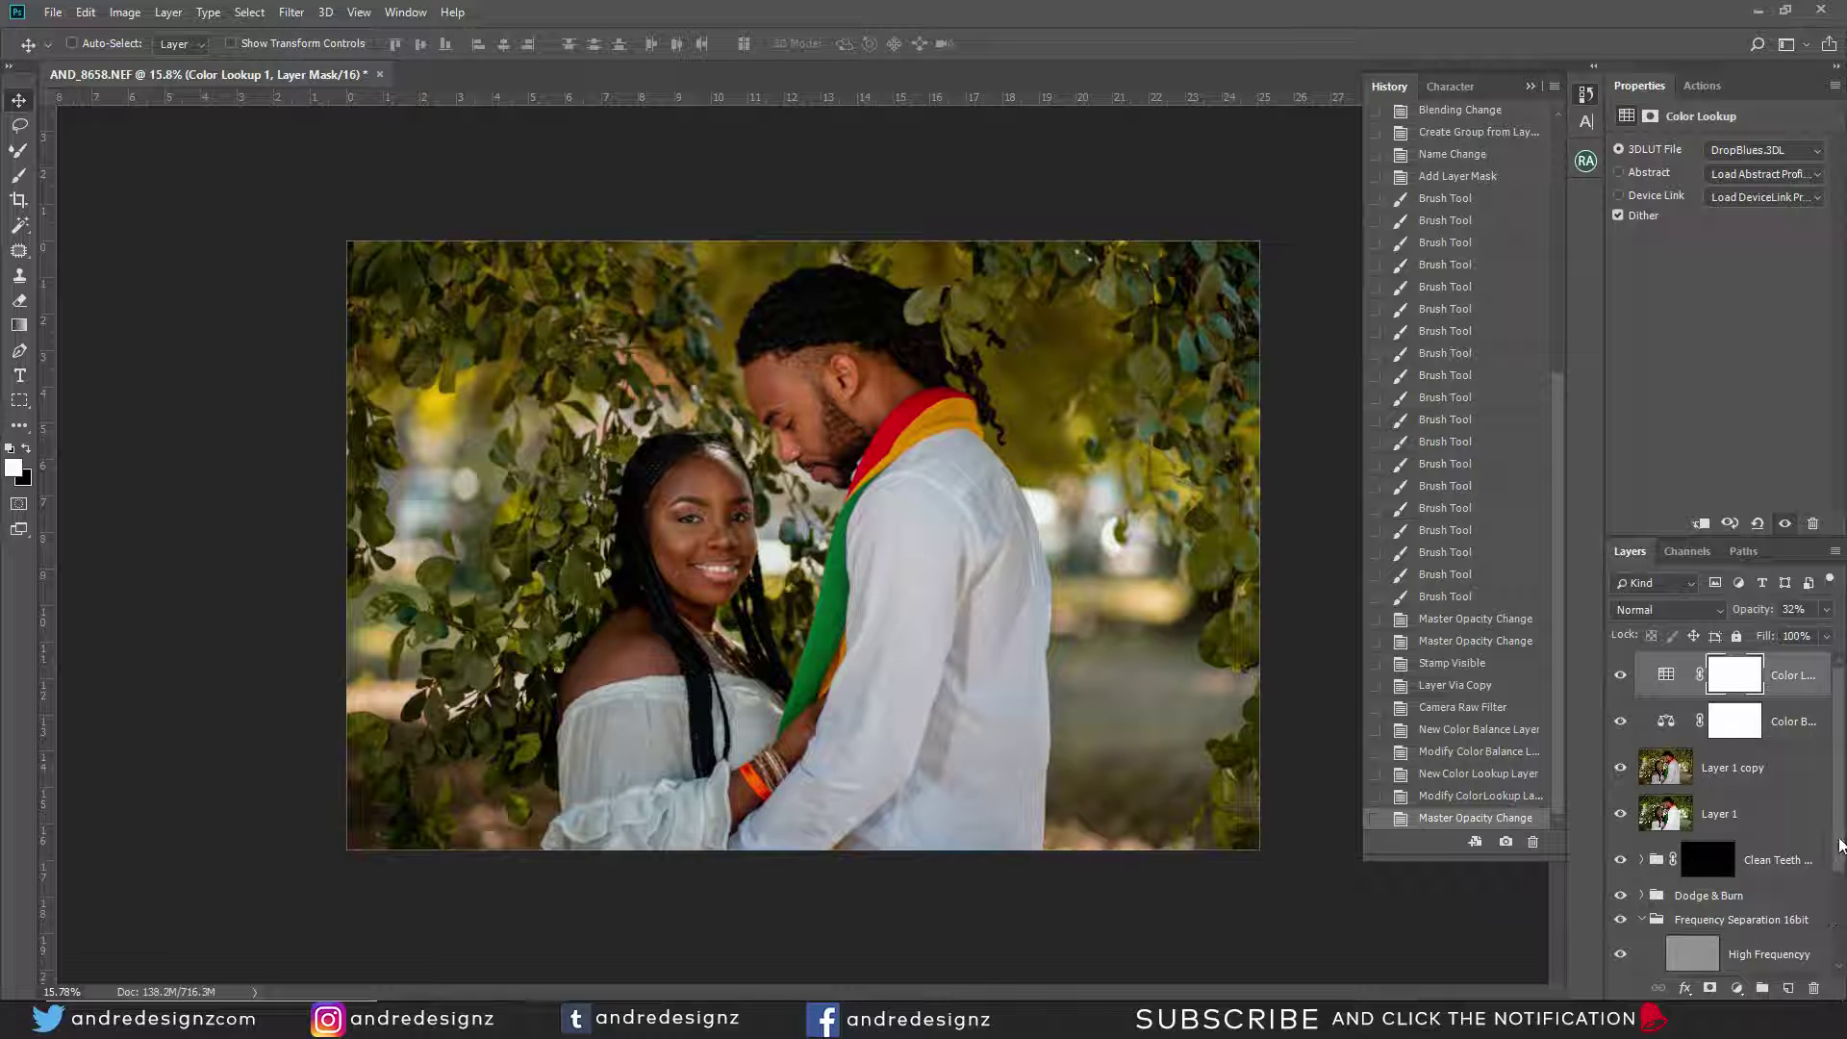
# Merge all visible layers into the Background and save the retouched image.
pyautogui.scroll(-3, 1731, 827)
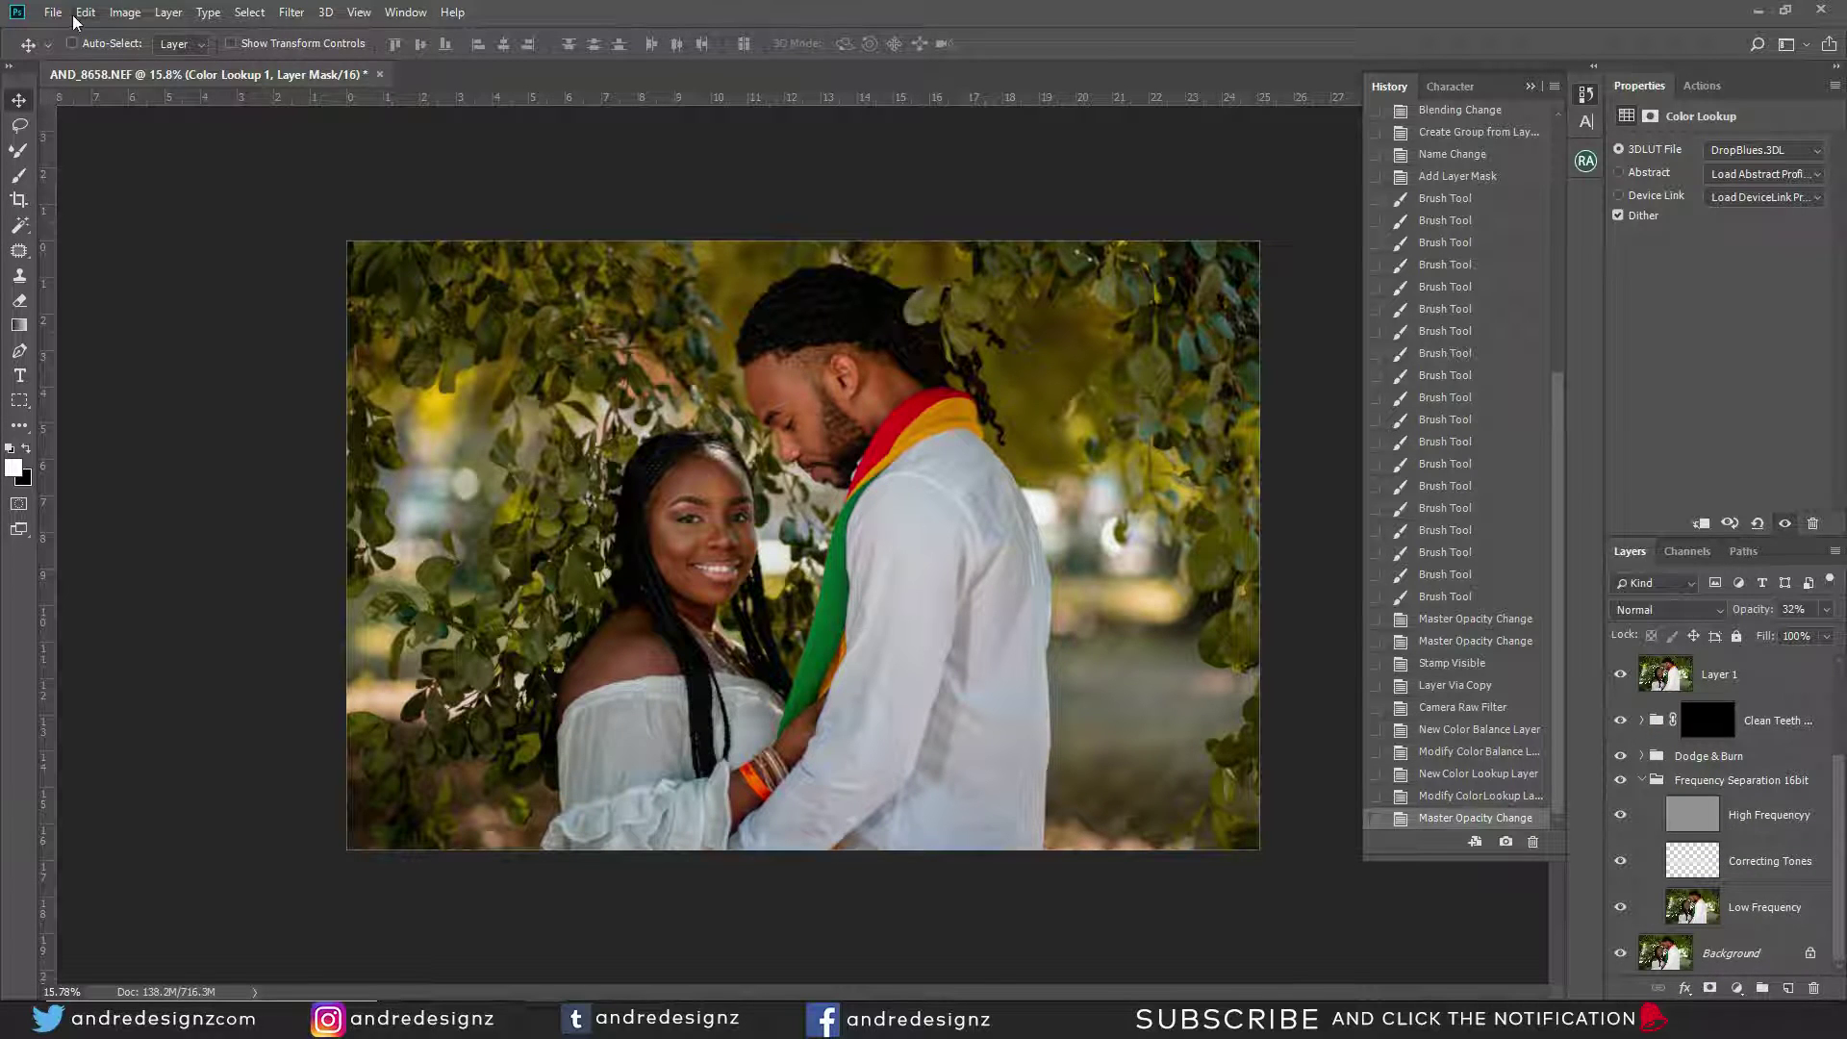
pyautogui.click(1759, 689)
pyautogui.press('ctrl')
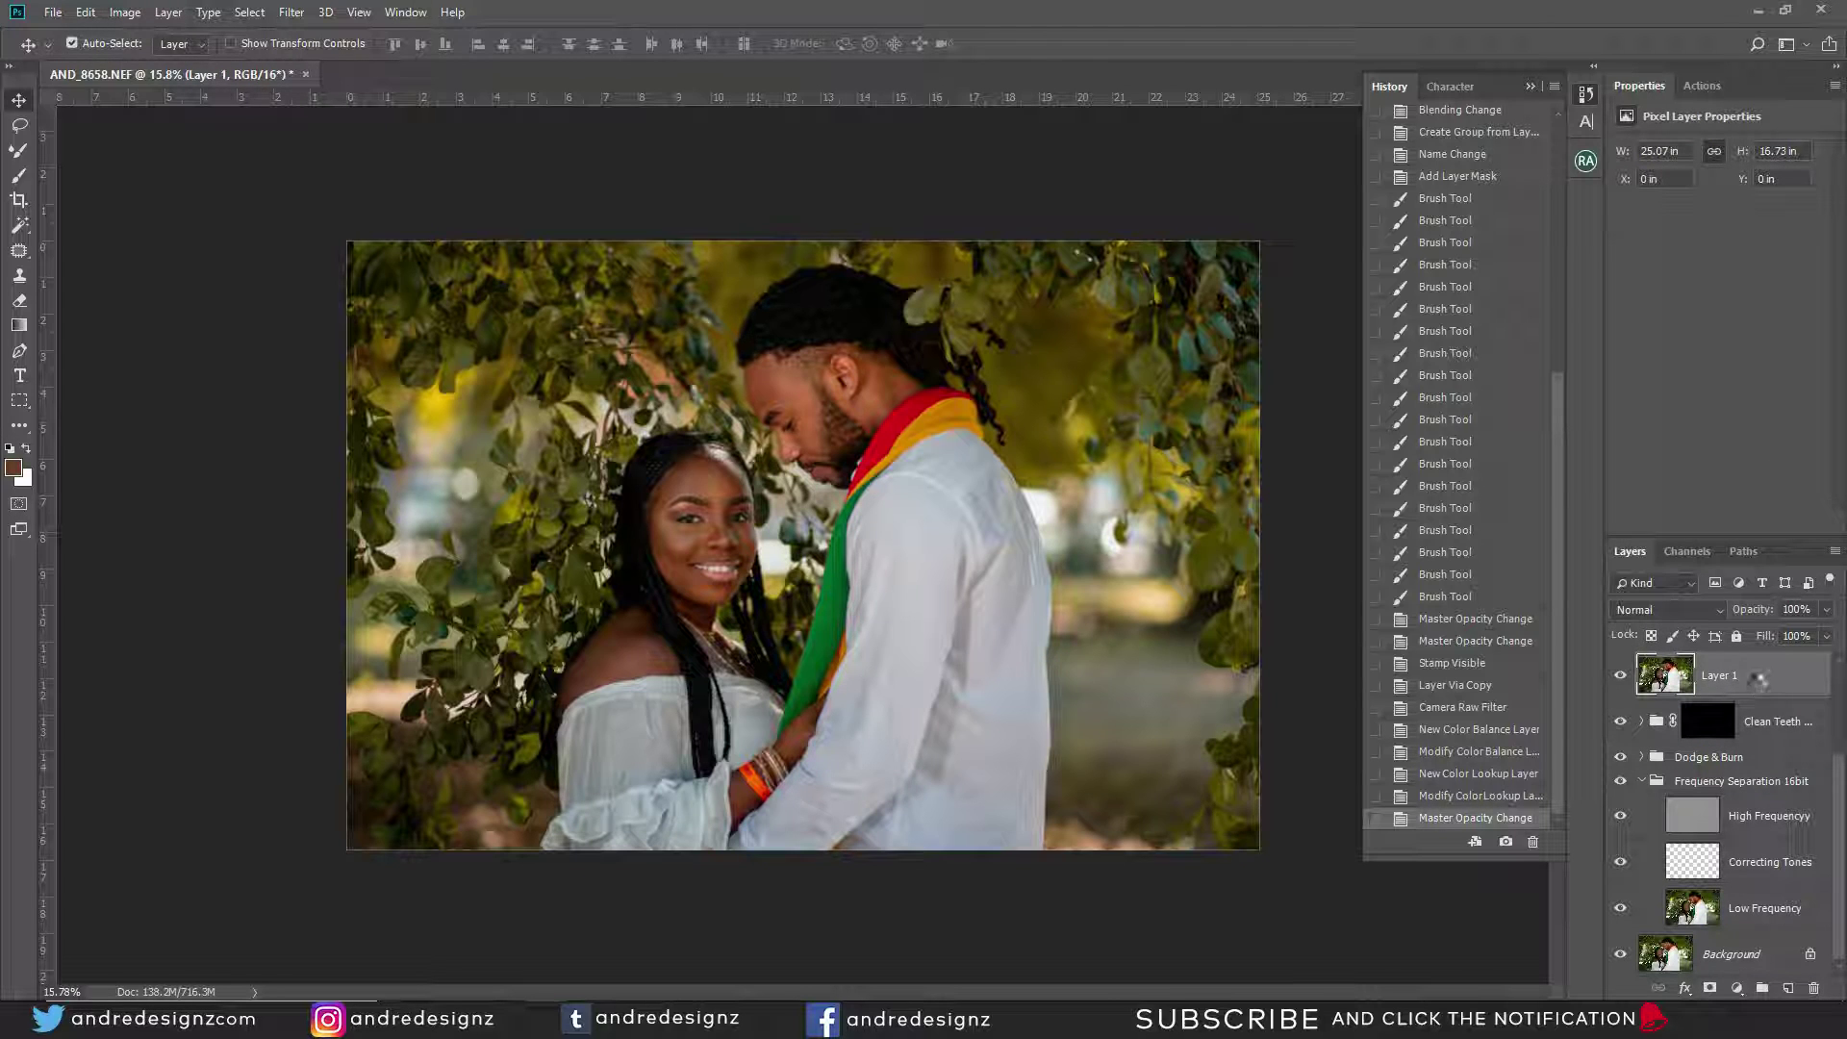
pyautogui.hotkey('ctrl', 'shift', 'e')
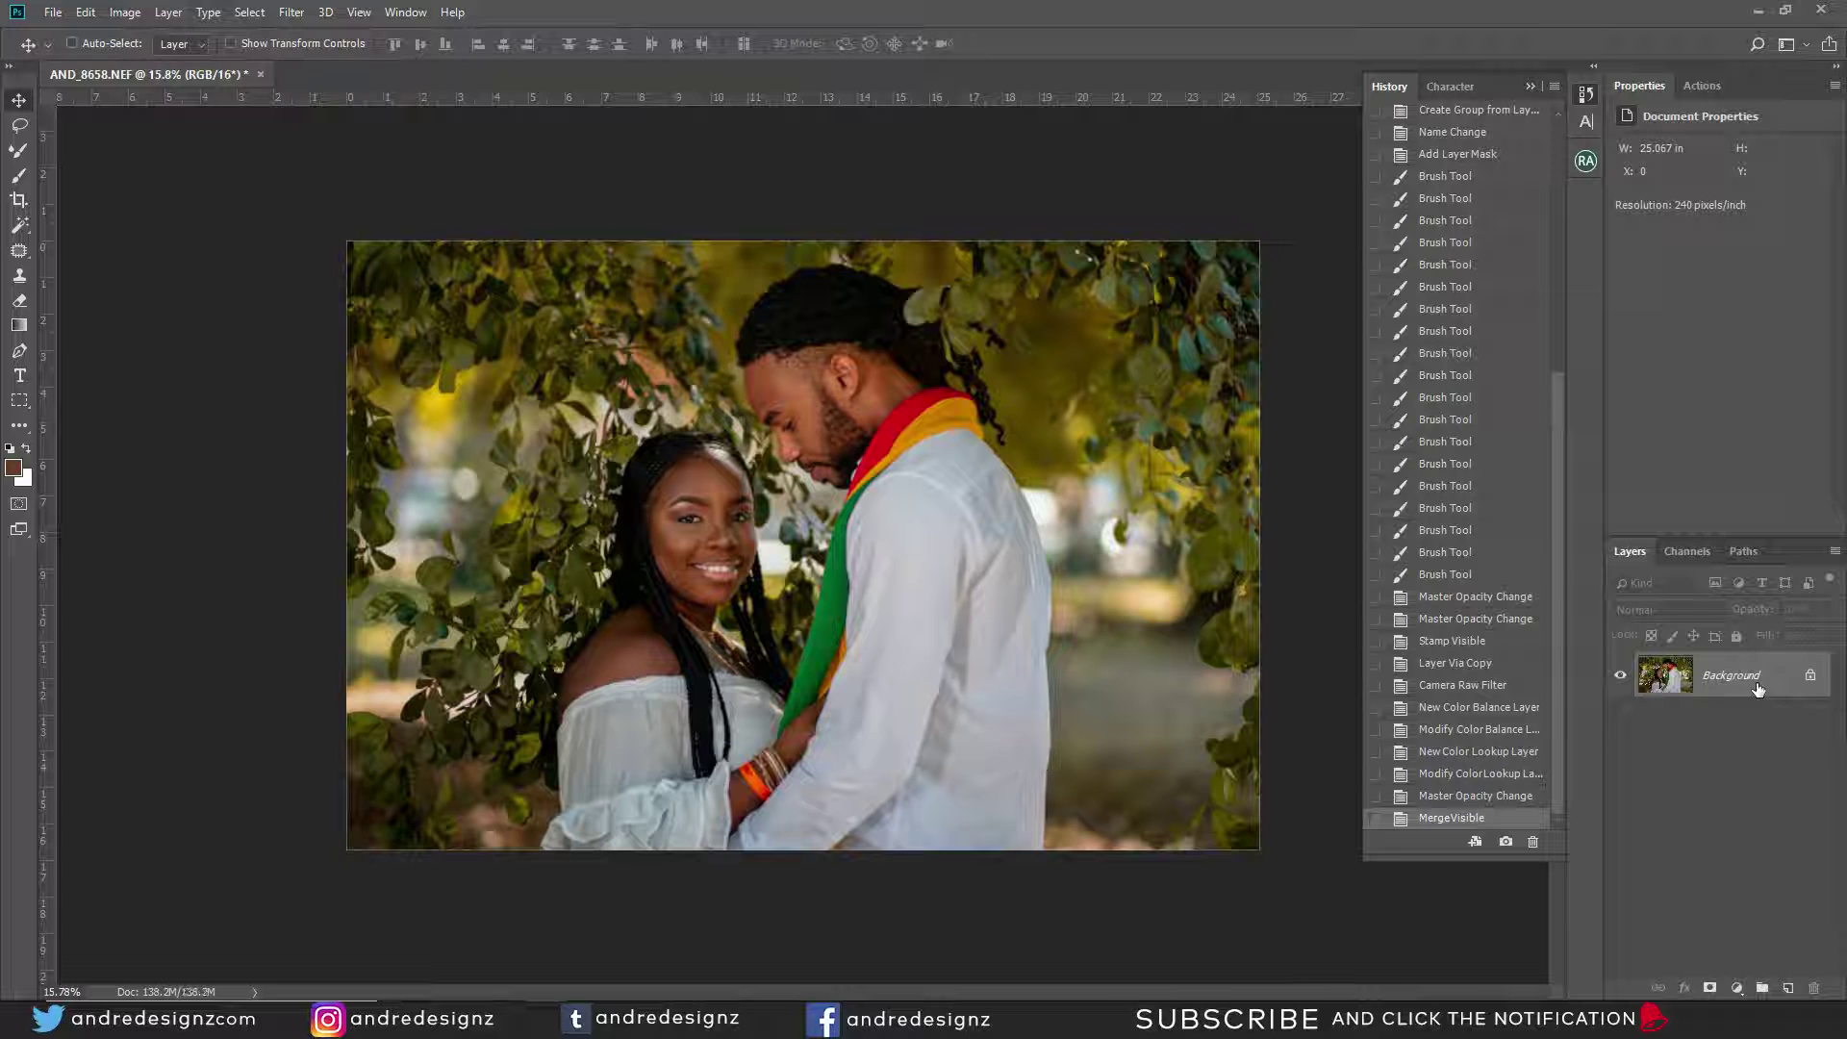
pyautogui.hotkey('ctrl', 's')
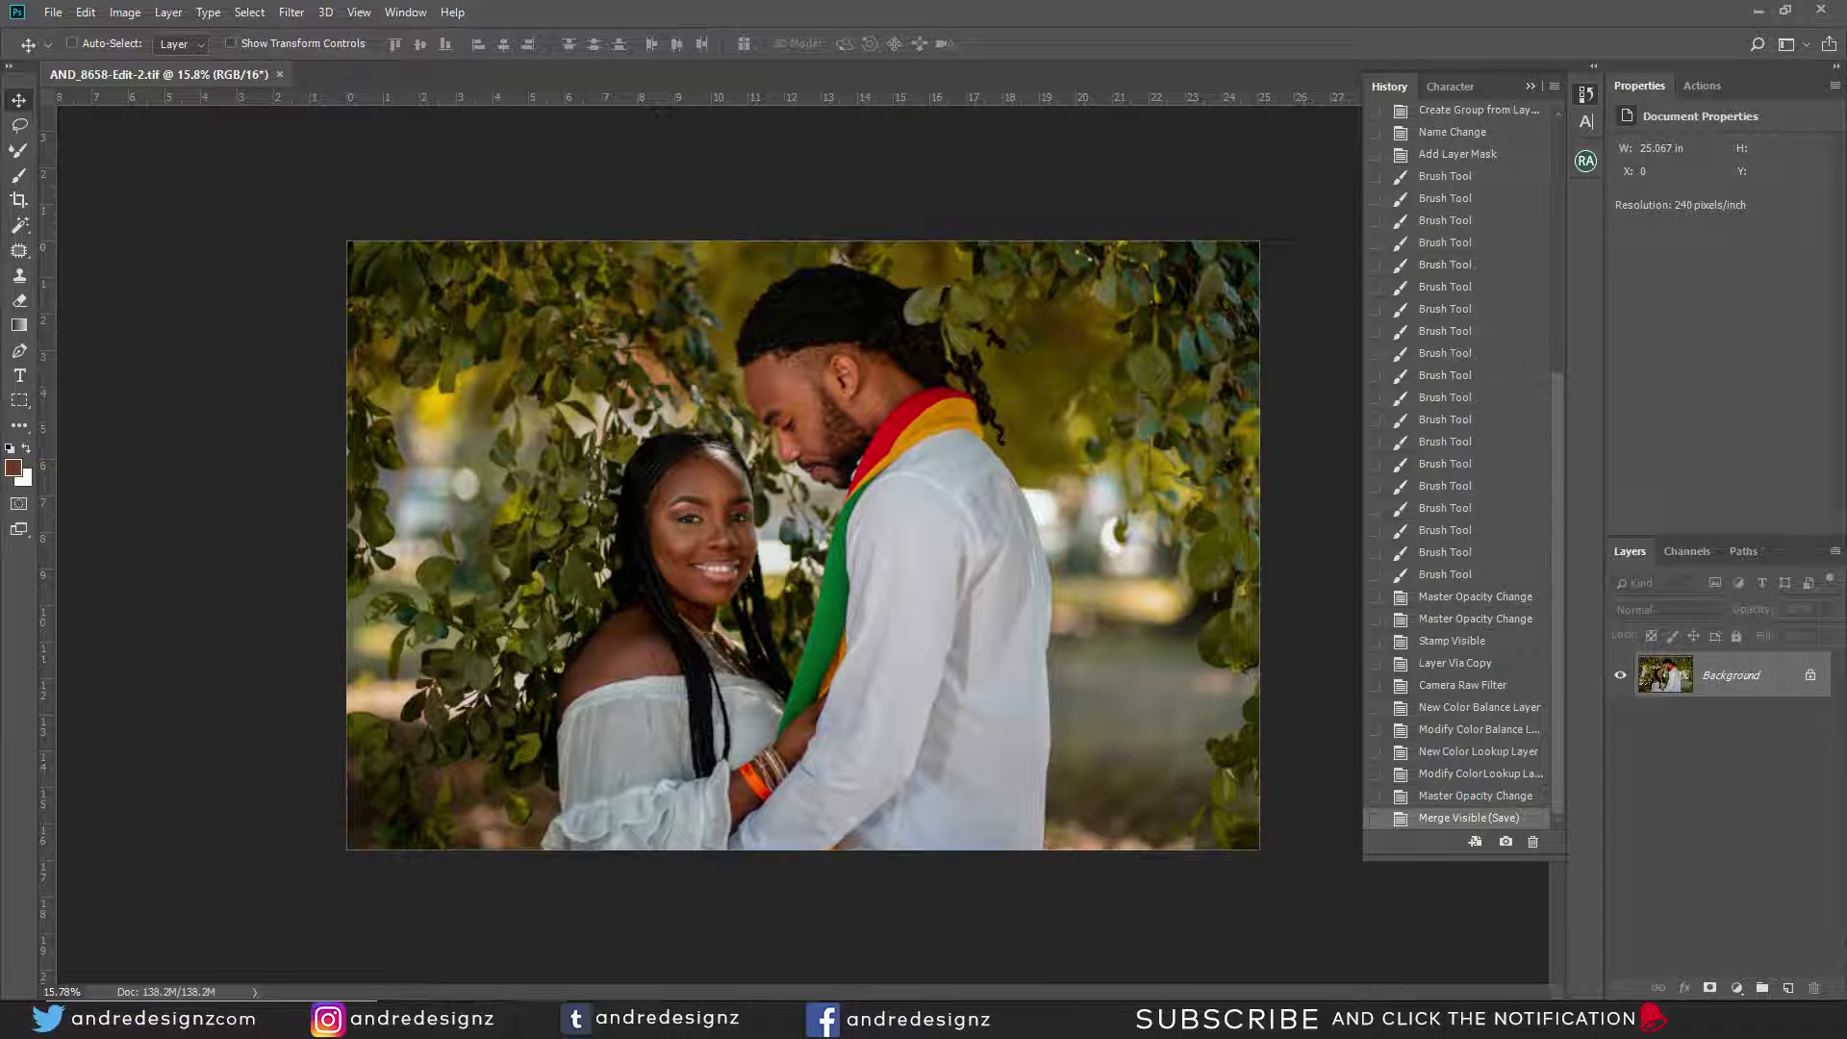
# Switch to Lightroom Classic and compare AND_8658-Edit-2.tif with the original AND_8658.NEF in the Library.
pyautogui.moveTo(495, 1020)
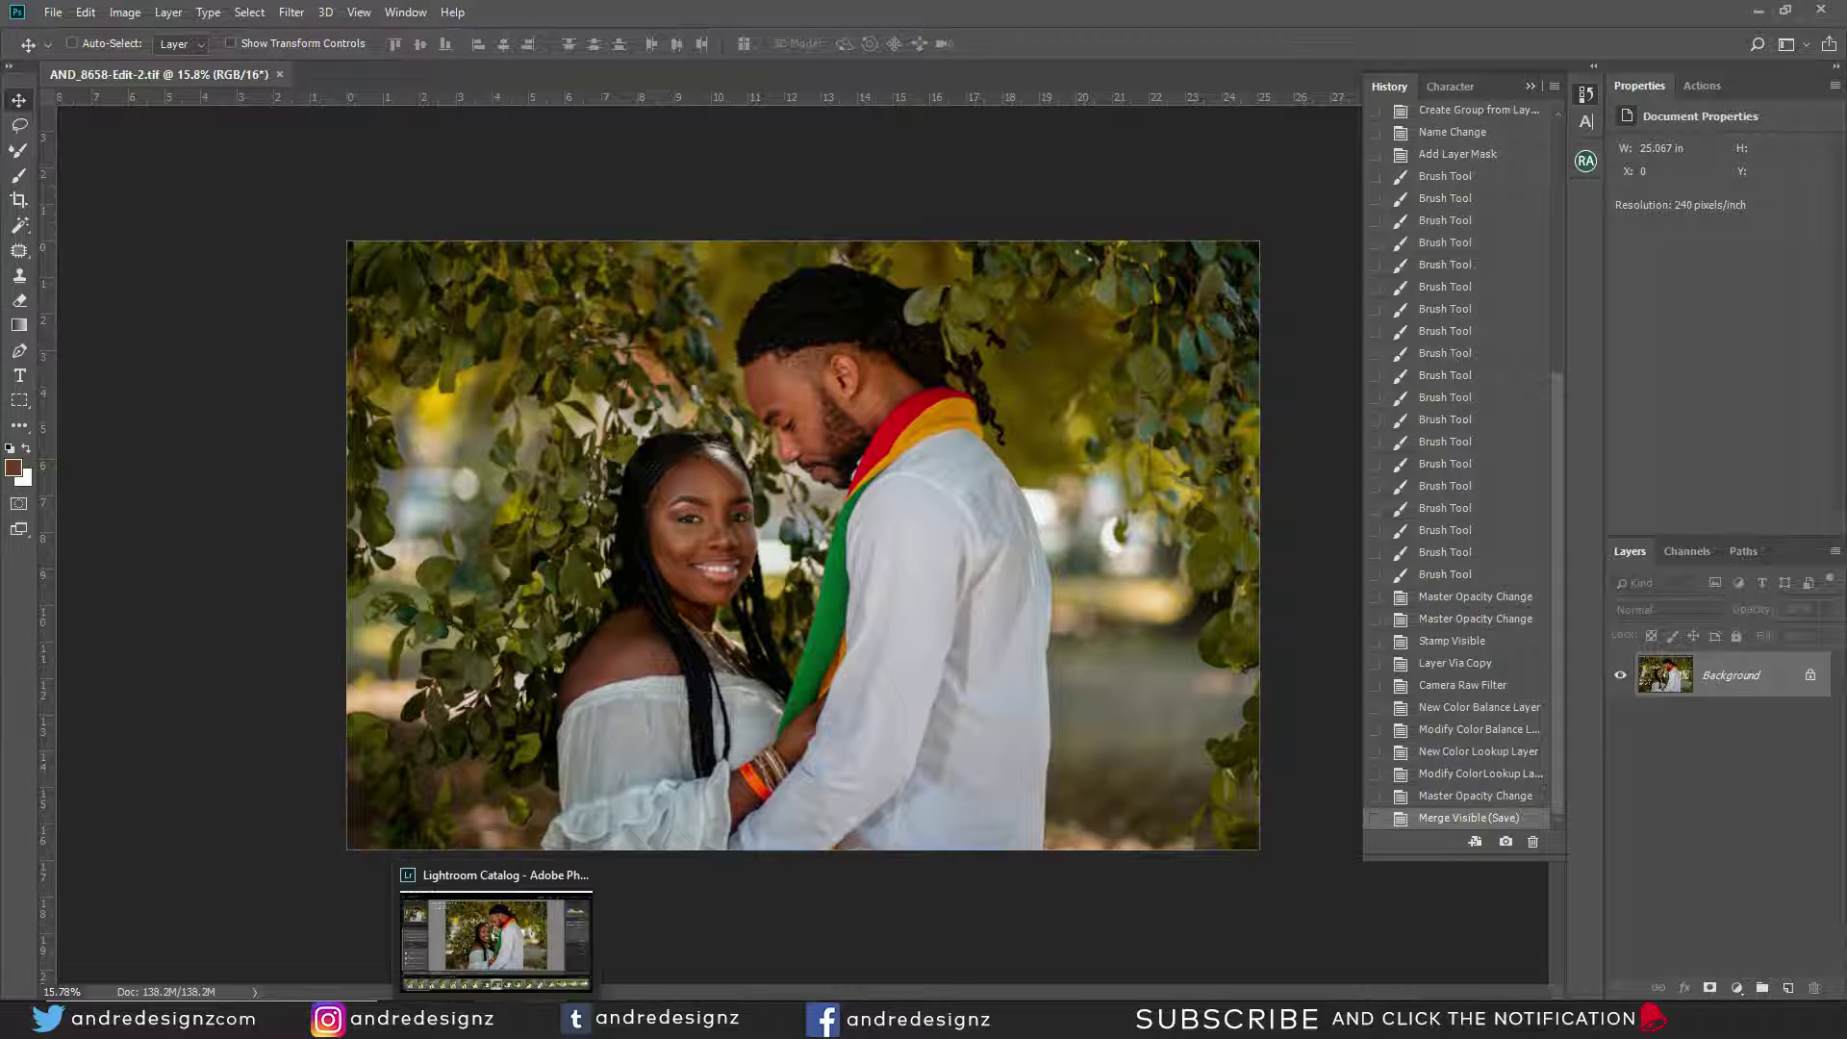
pyautogui.click(495, 1019)
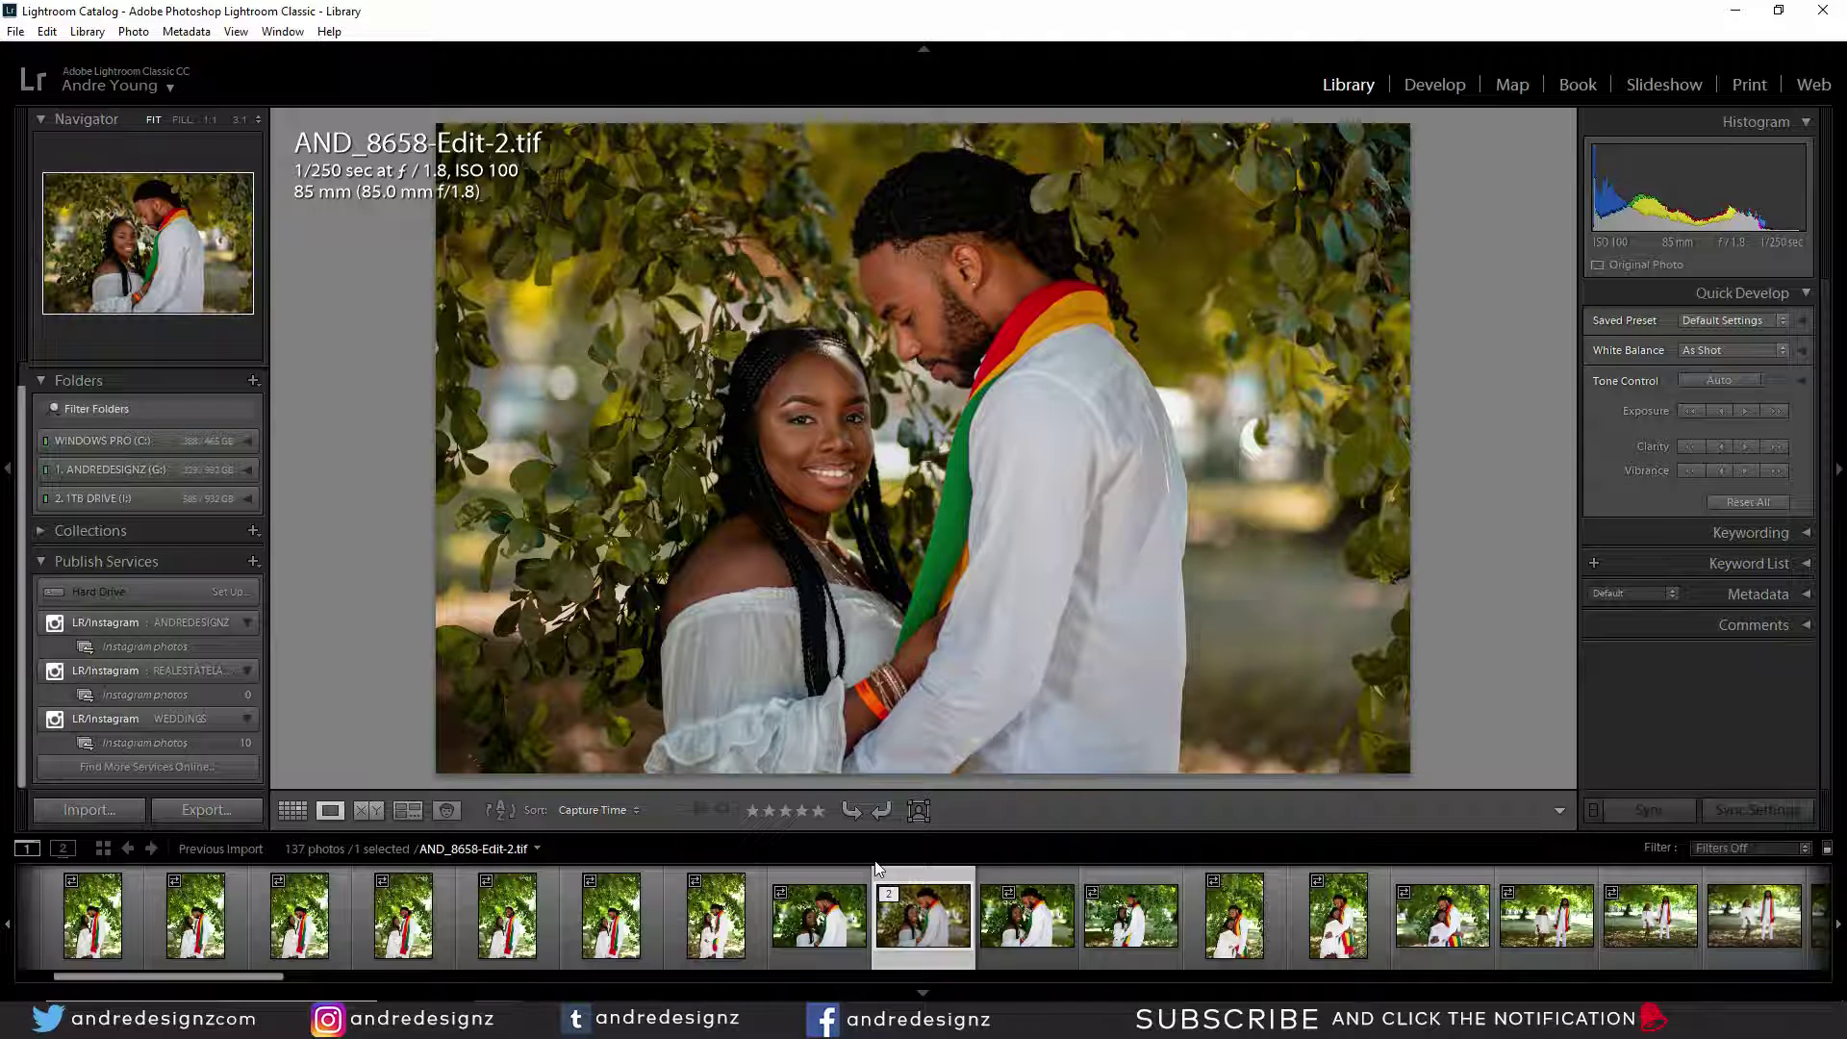
pyautogui.press('Right')
pyautogui.press('Left')
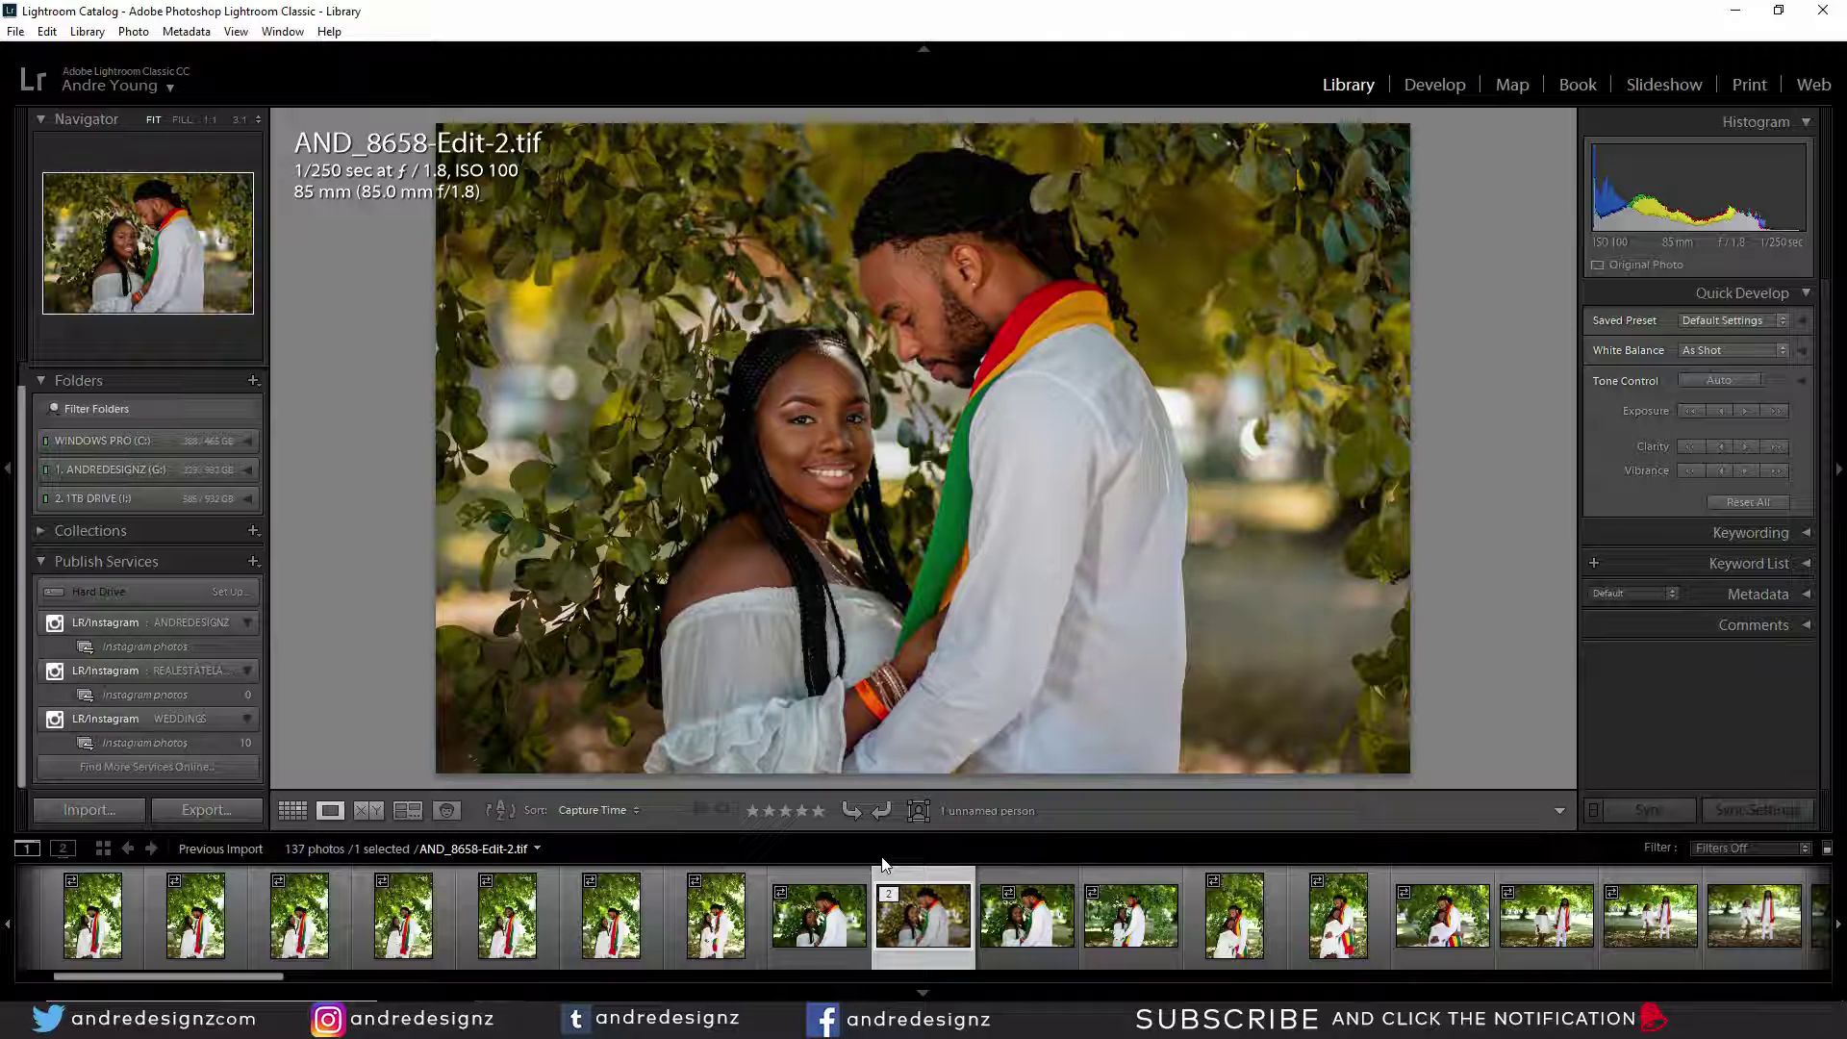
pyautogui.press('Right')
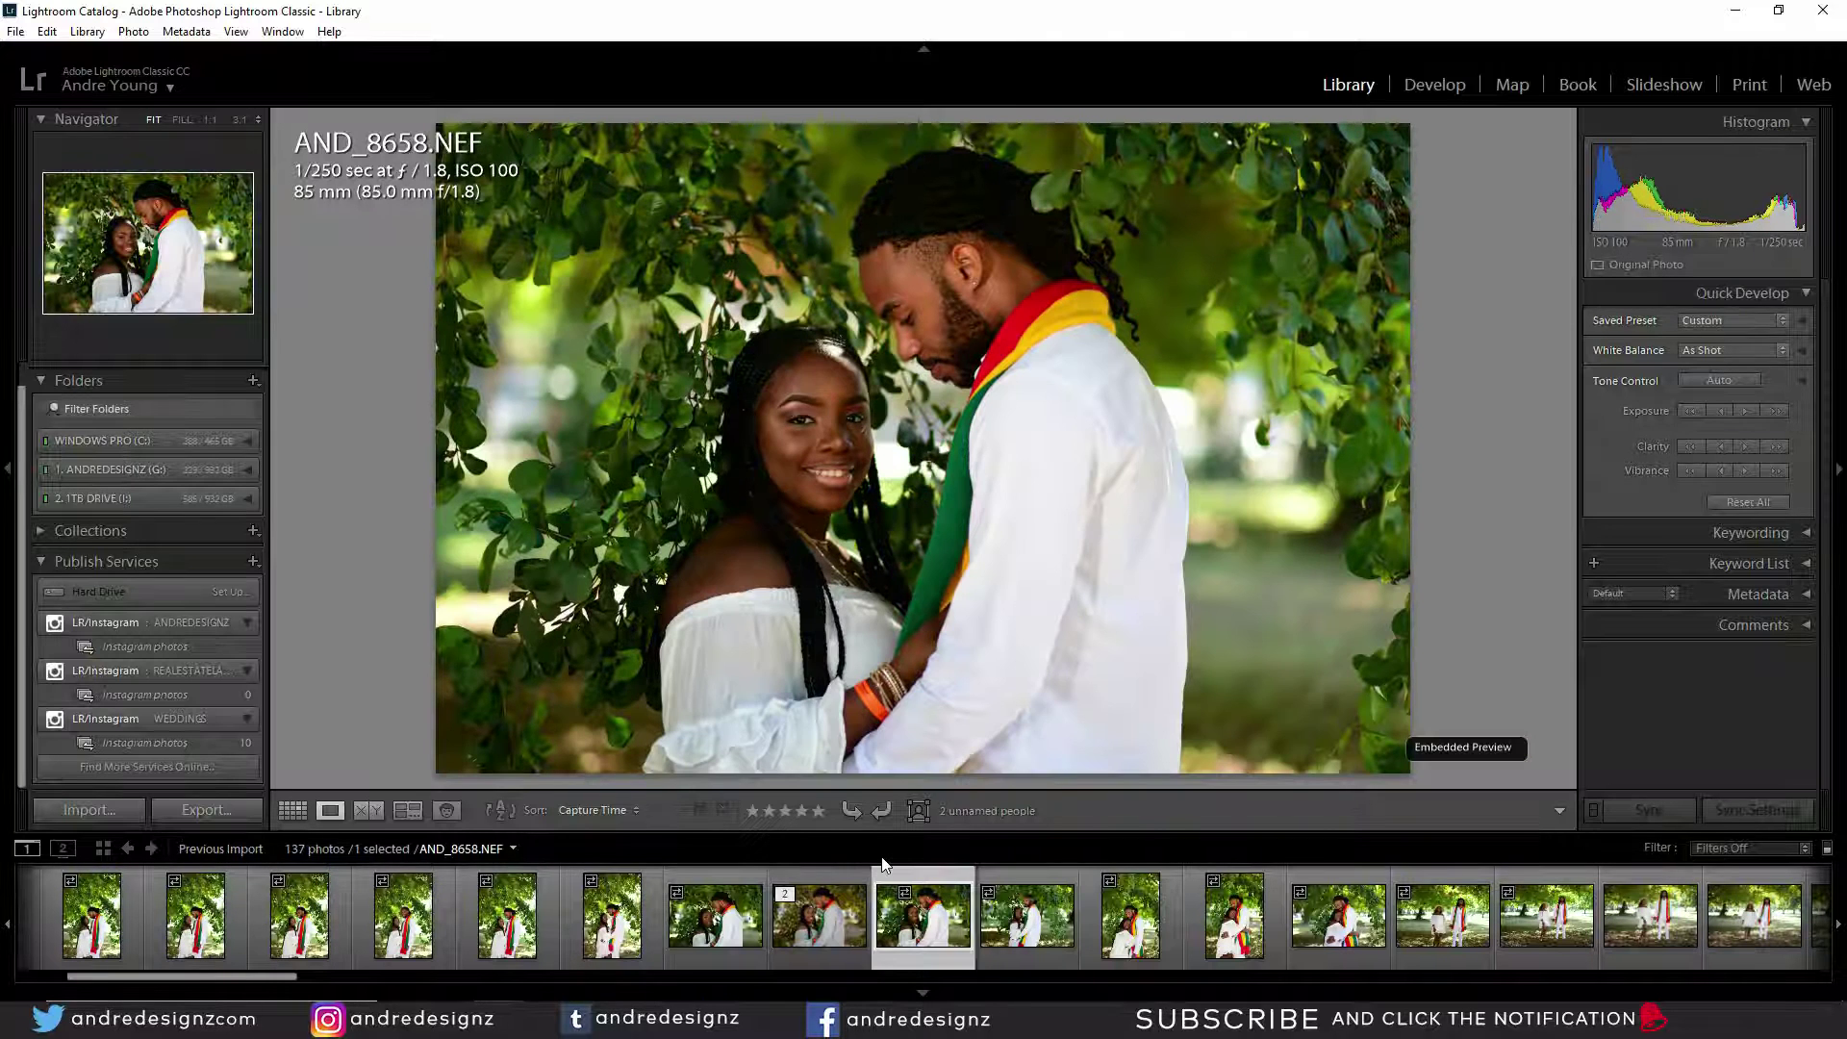
pyautogui.press('Left')
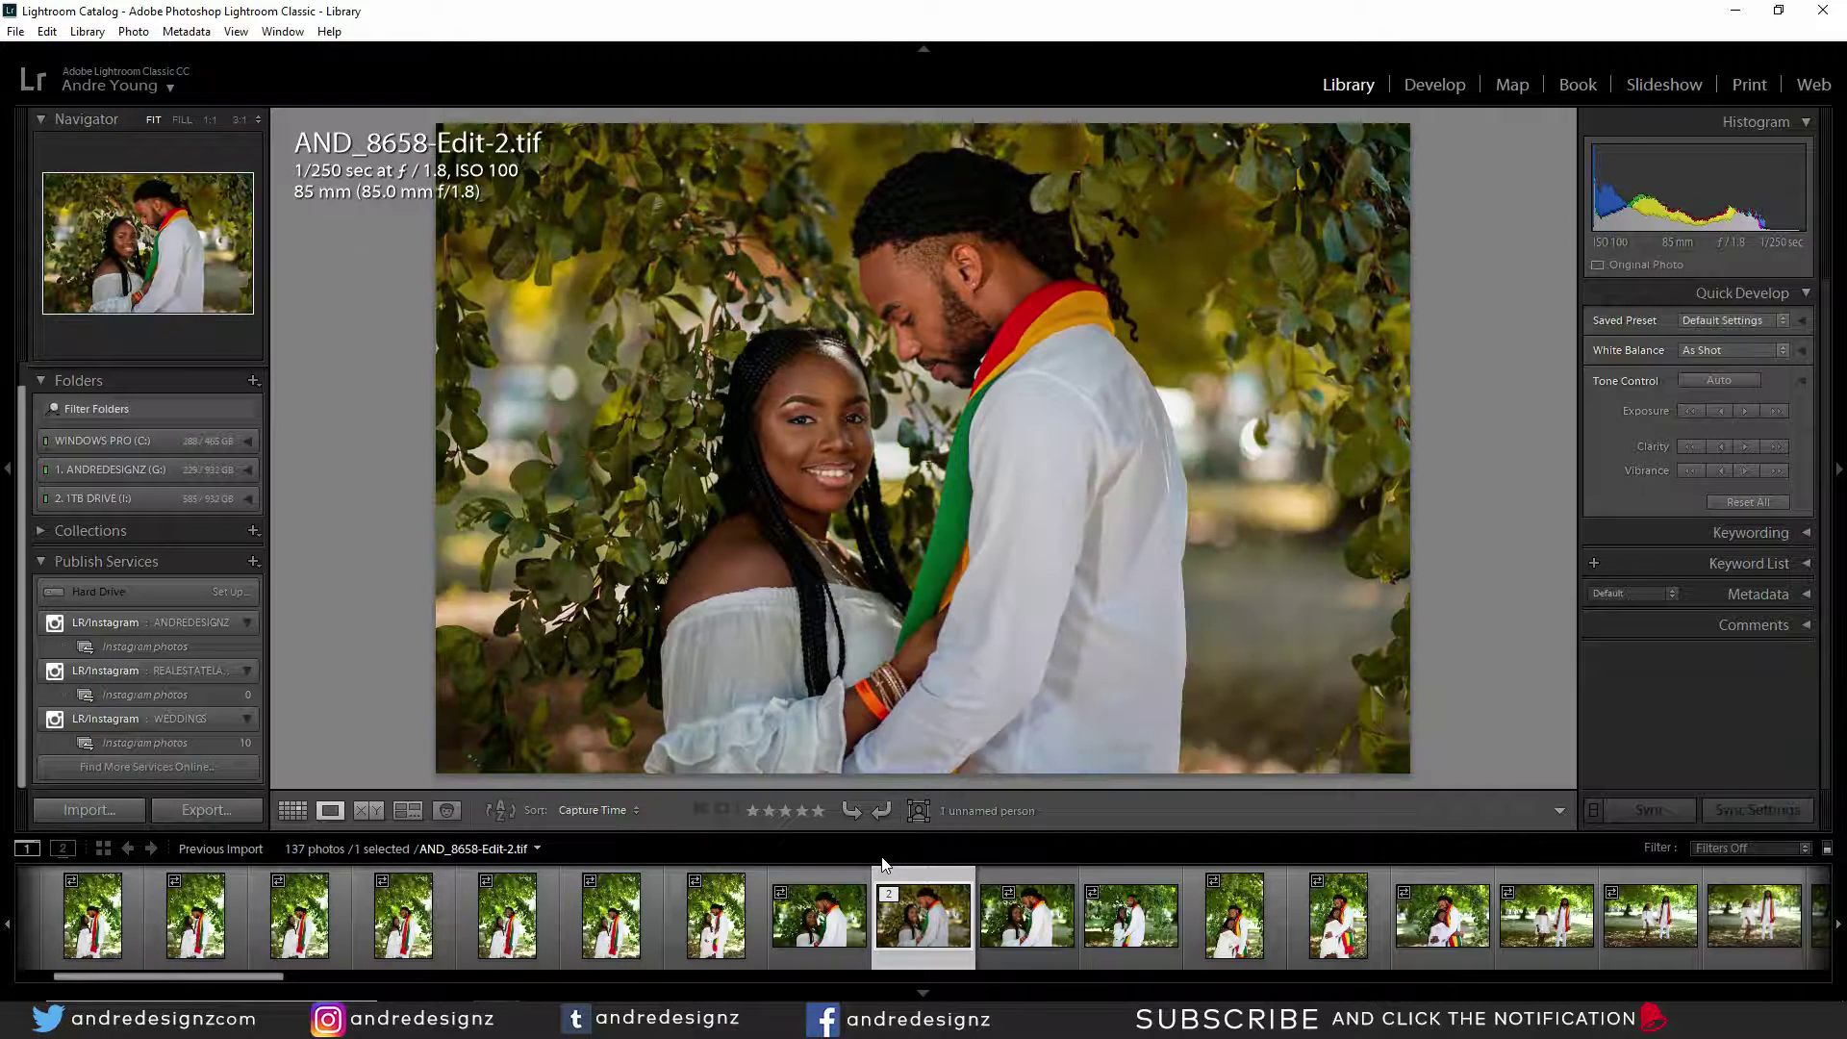
pyautogui.press('Right')
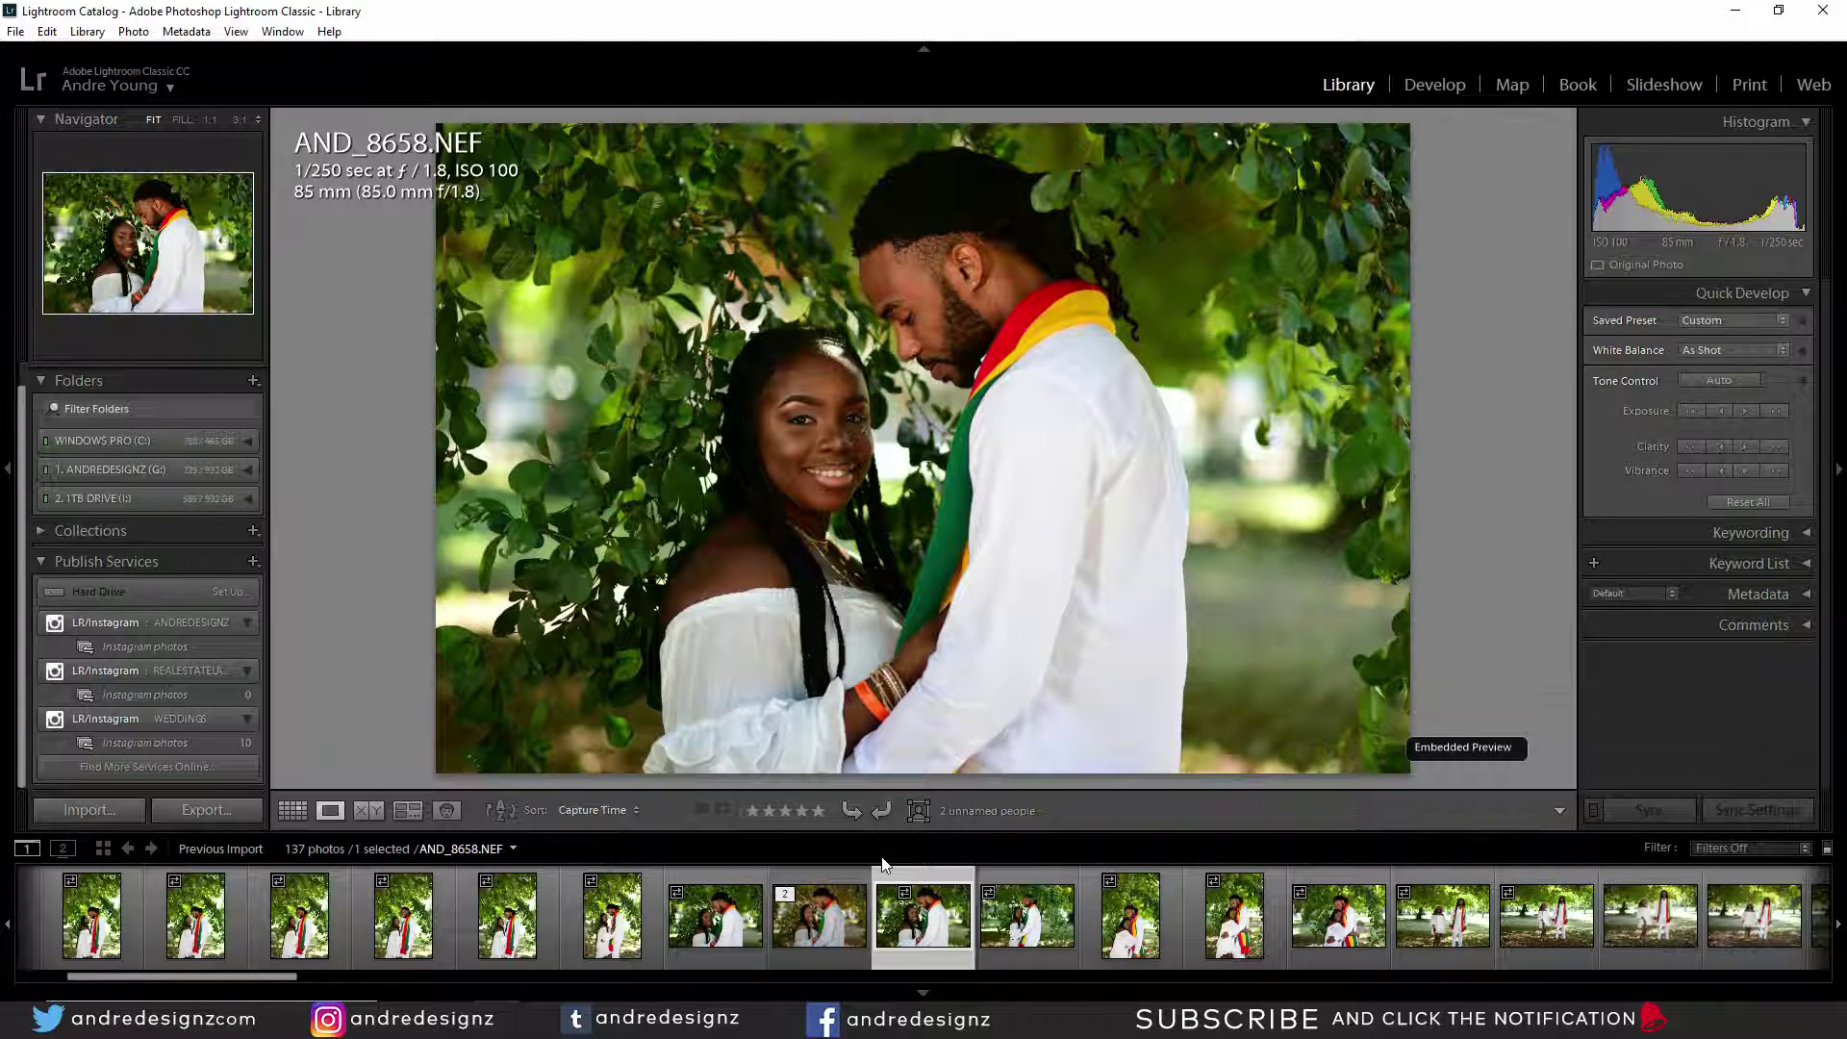
pyautogui.press('Left')
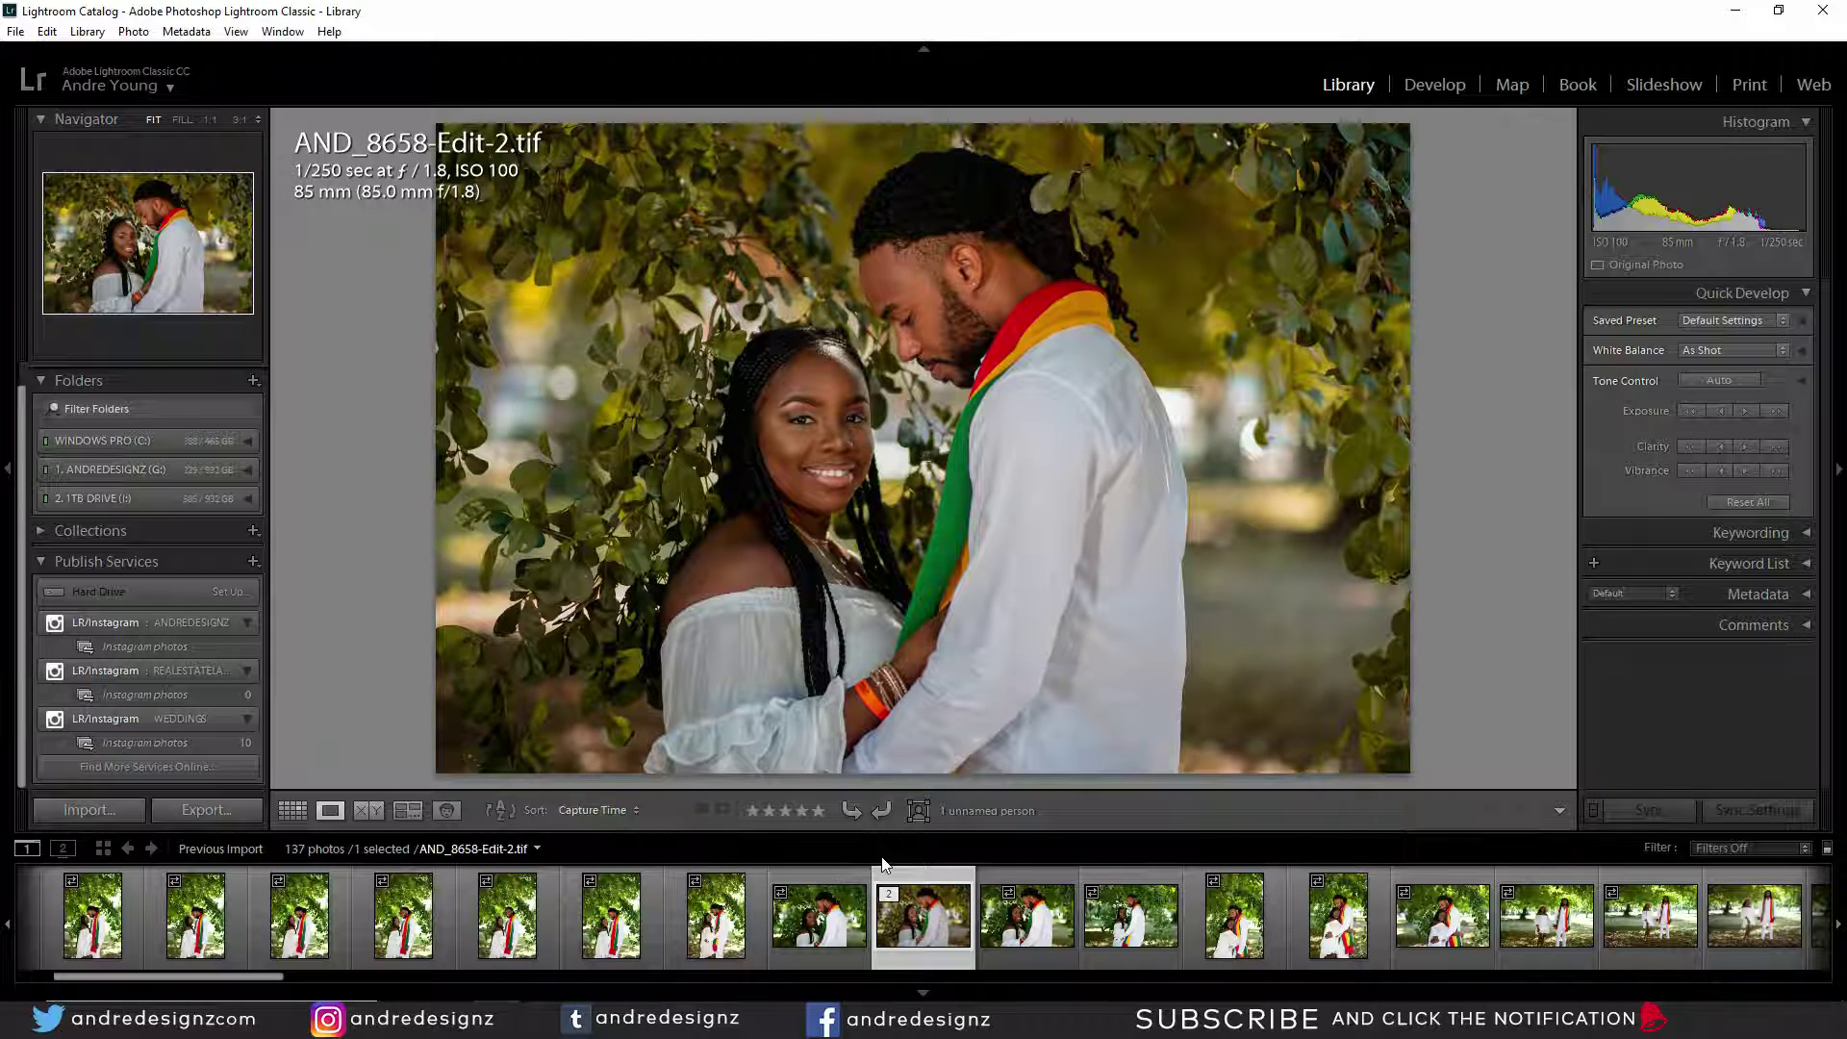
pyautogui.press('Right')
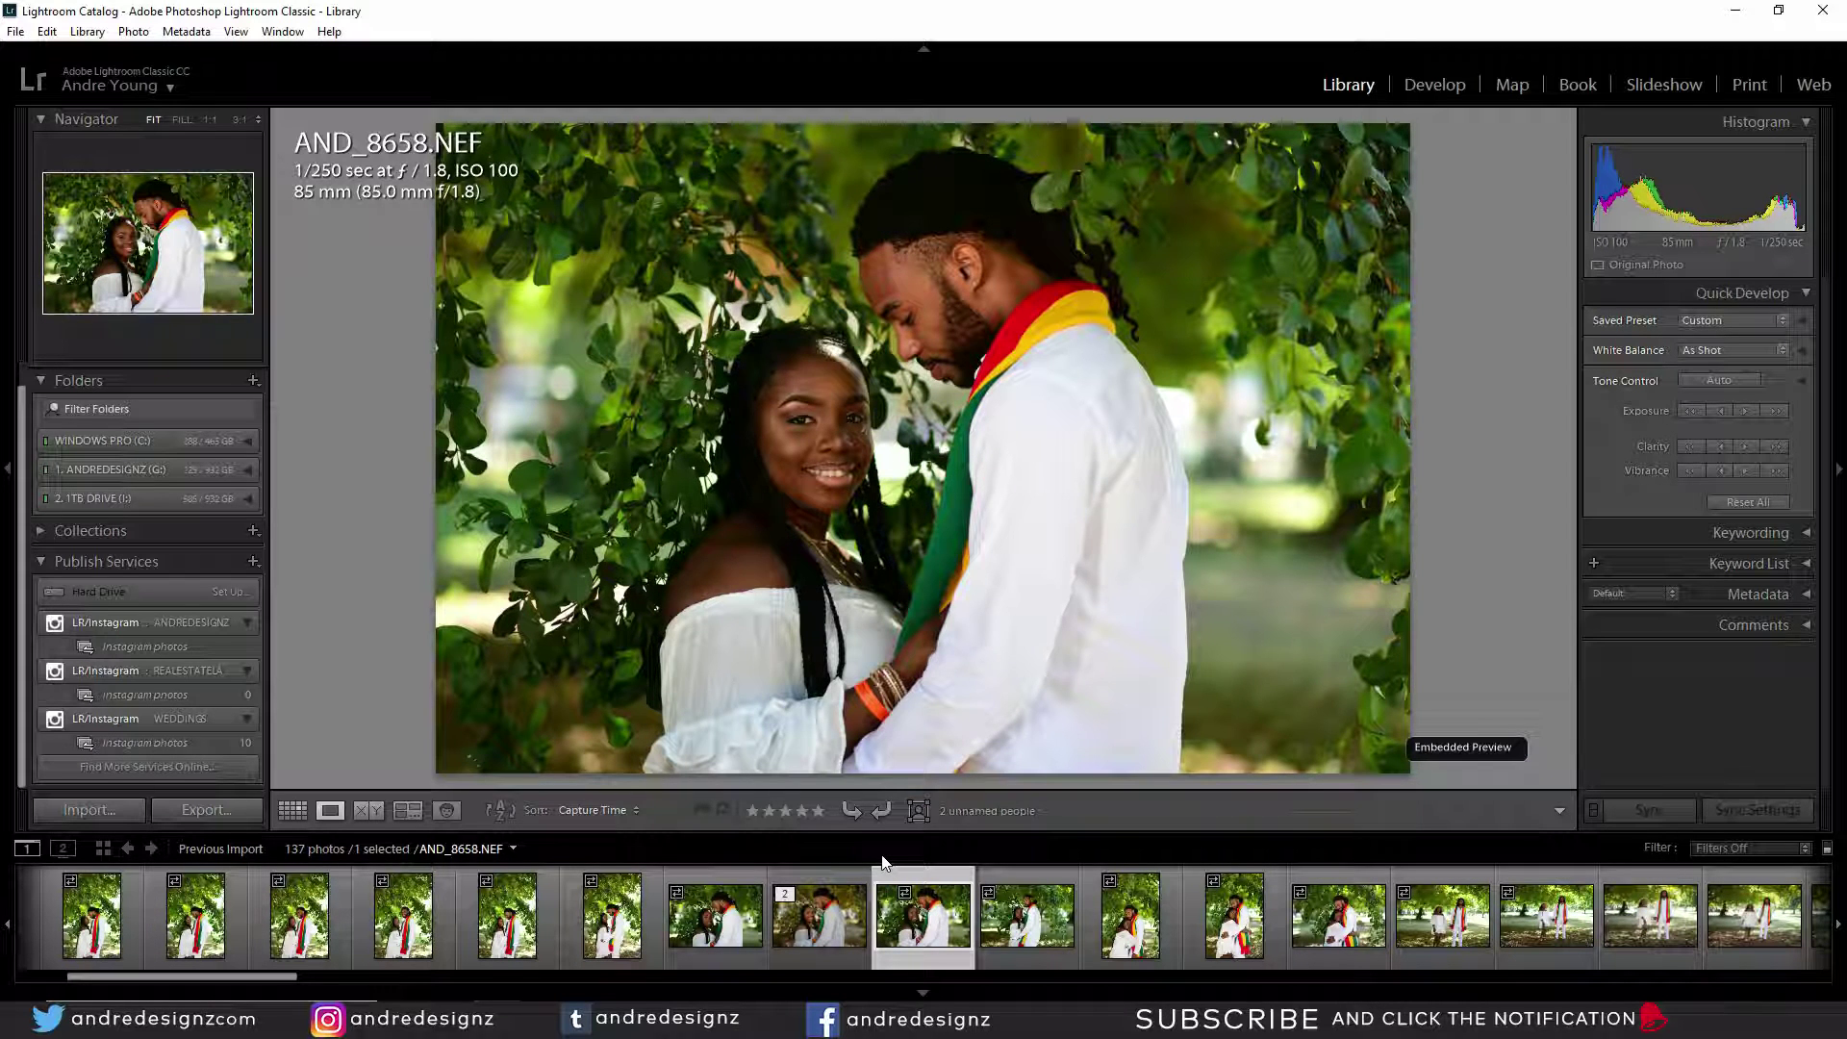
pyautogui.press('Left')
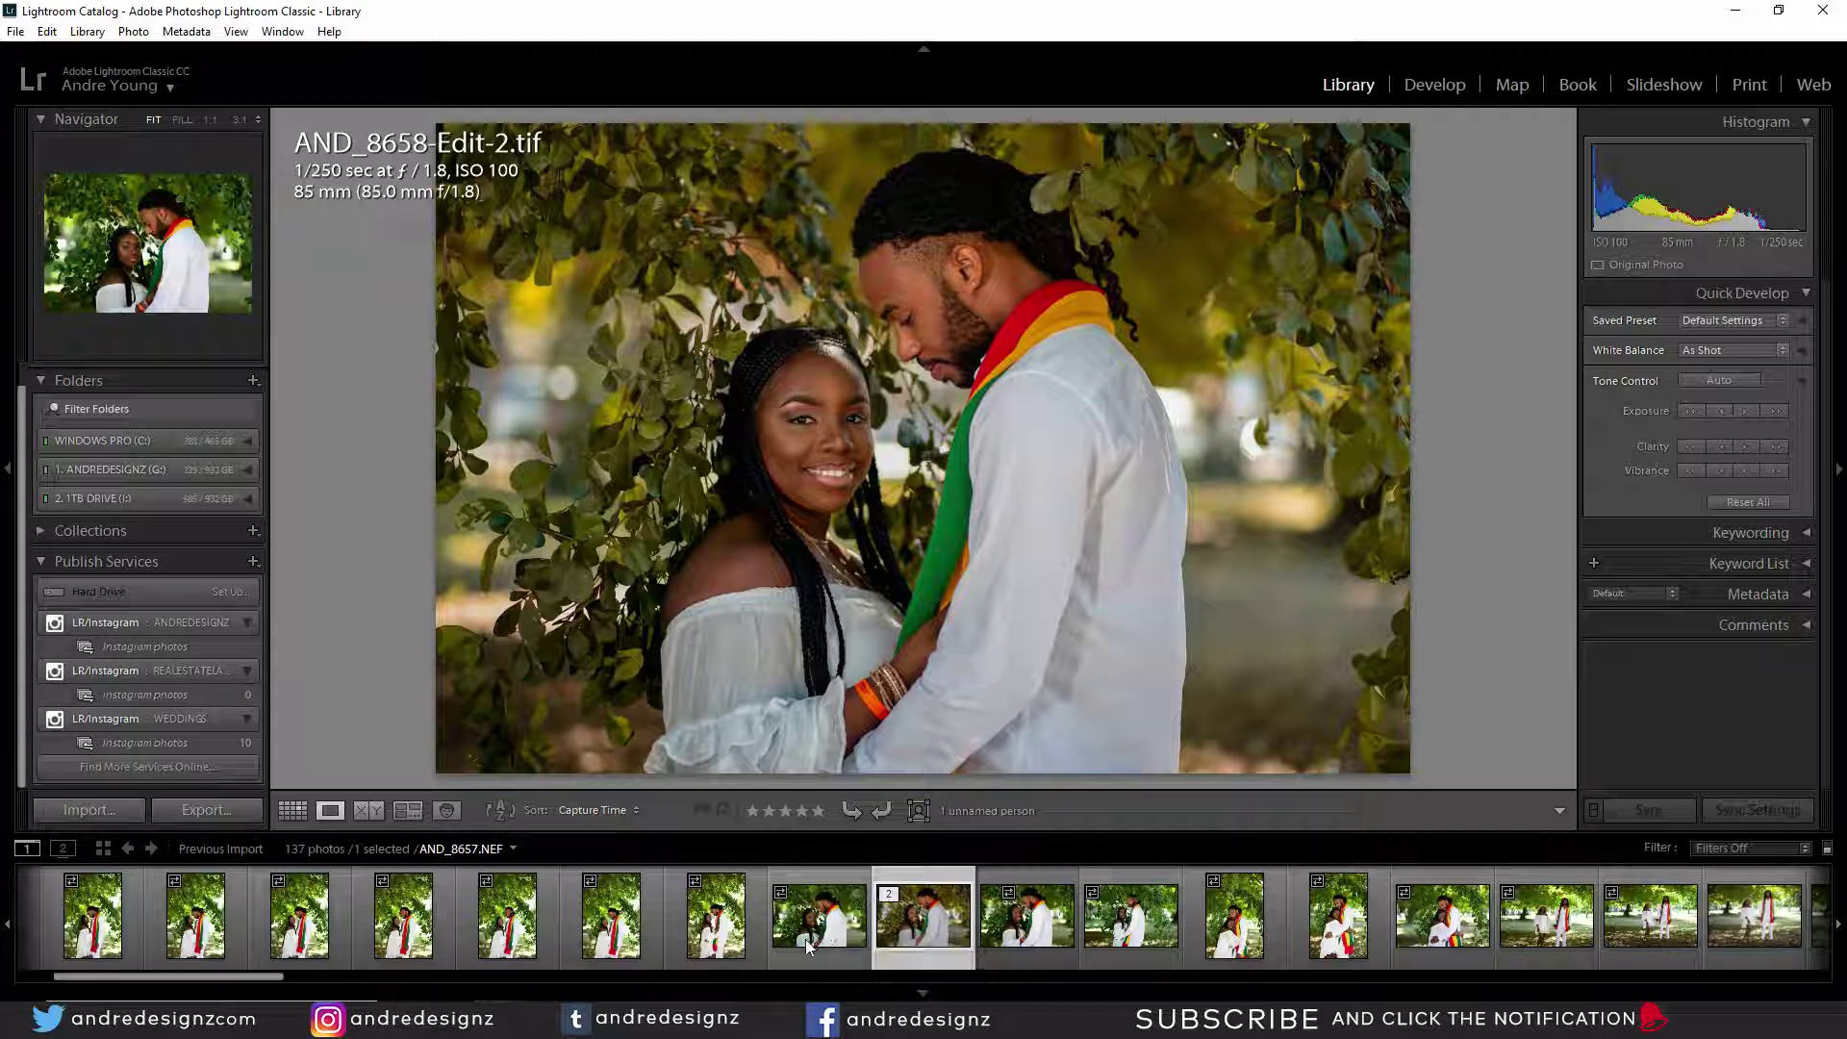
pyautogui.hotkey('ctrl', 's')
pyautogui.click(1129, 545)
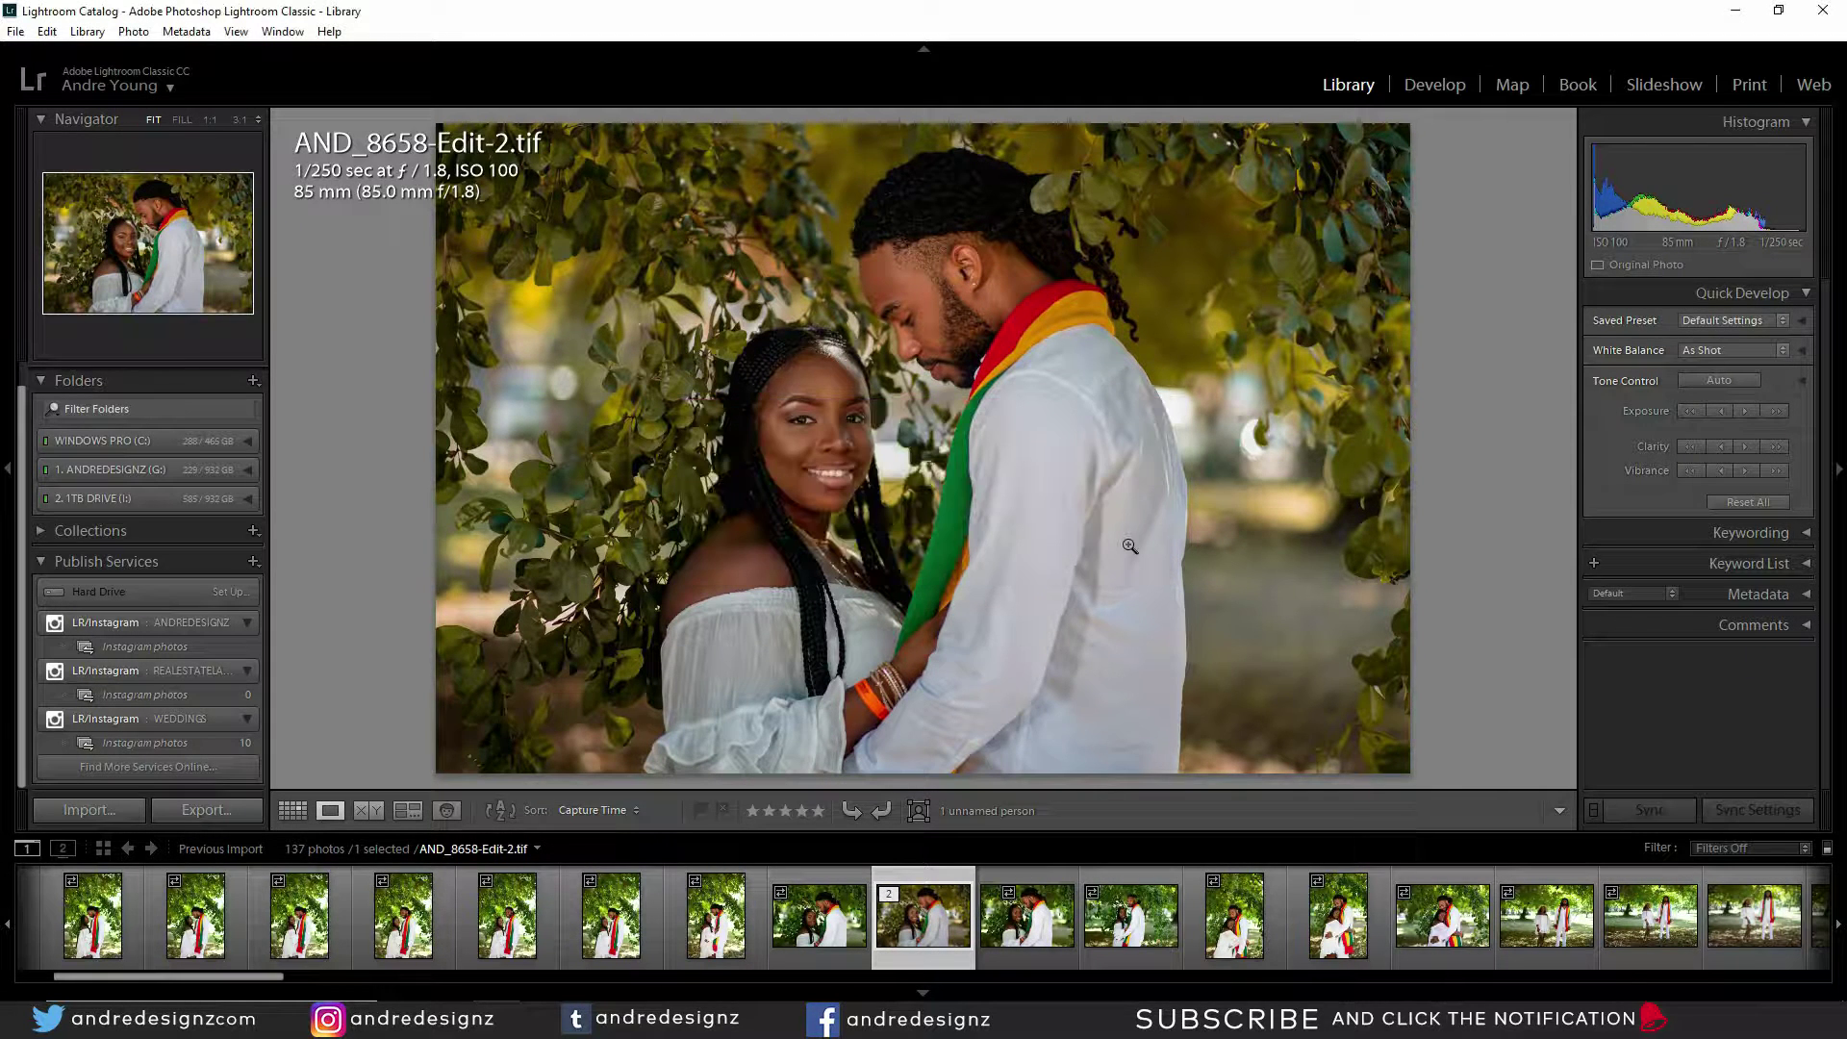